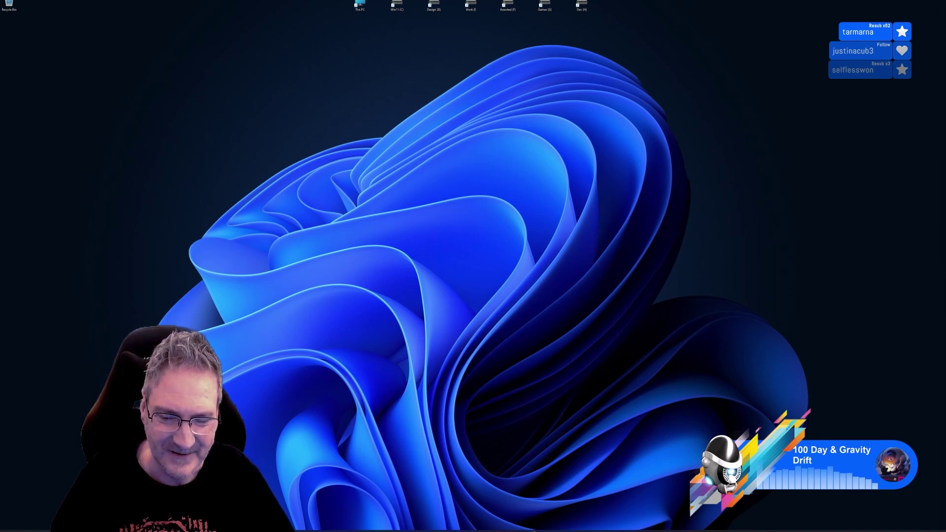
# Step: Bring up the 3ds Max gate scene, reframe it, then switch to the Substance Painter pillar project
pyautogui.click(526, 515)
pyautogui.moveTo(515, 291); pyautogui.dragTo(524, 302, button='middle')
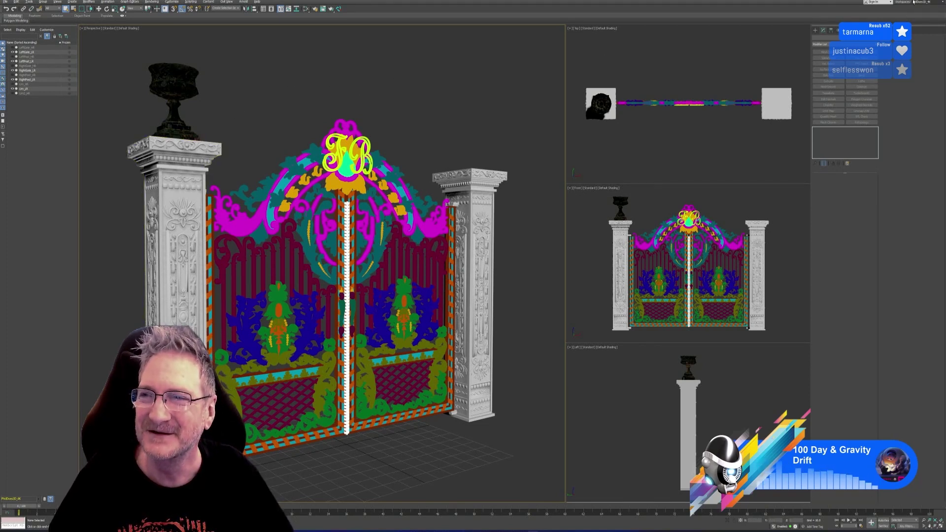
pyautogui.press('super+d')
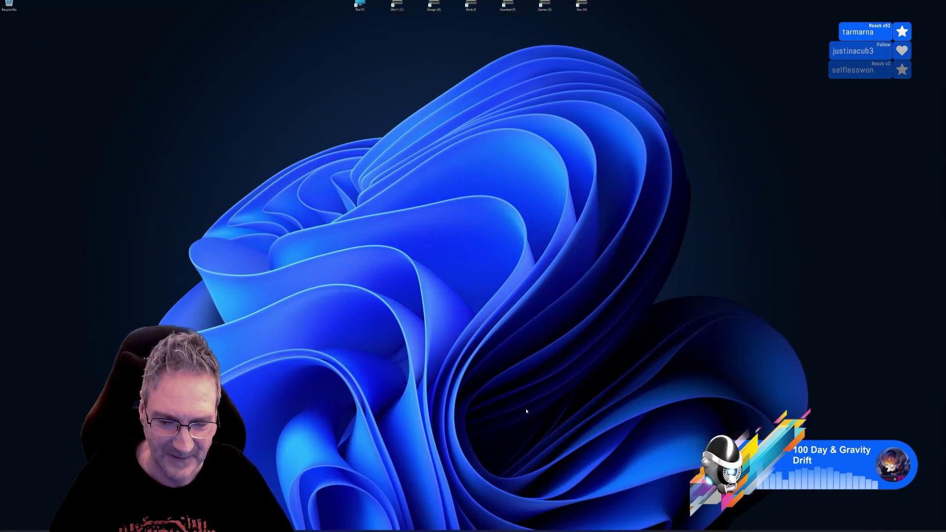
pyautogui.hotkey('alt', 'Tab')
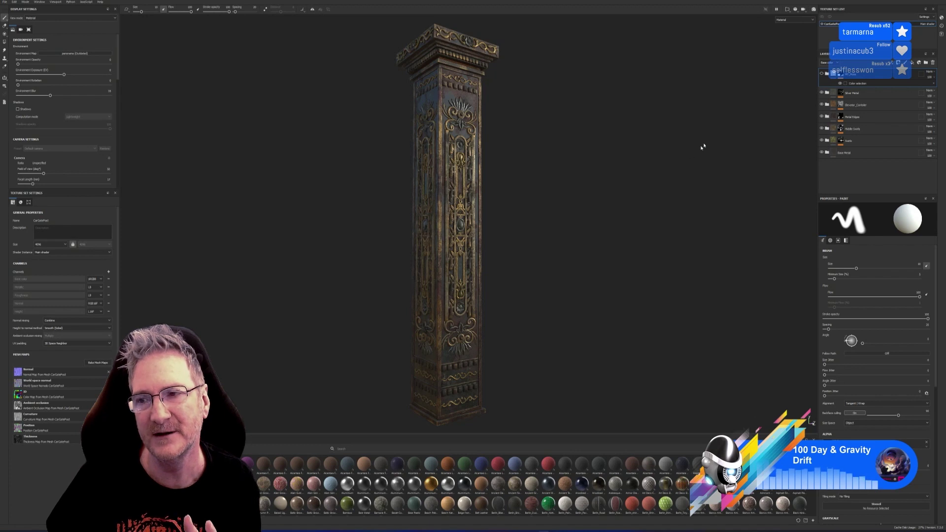
# Step: Show the top moss layer, orbit the pillar, and toggle the layer off and on to compare
pyautogui.click(821, 73)
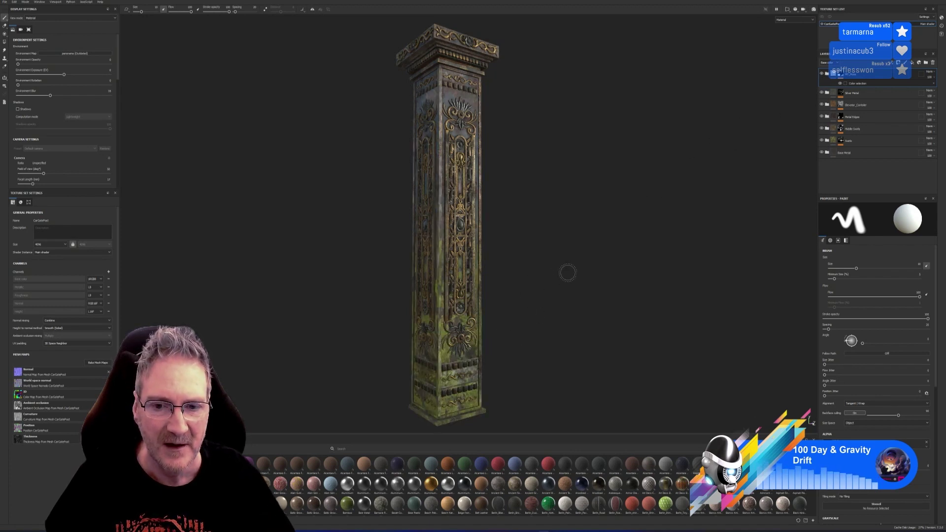
pyautogui.moveTo(566, 271)
pyautogui.keyDown('alt'); pyautogui.mouseDown()
pyautogui.moveTo(298, 264)
pyautogui.moveTo(315, 280)
pyautogui.moveTo(540, 269)
pyautogui.moveTo(577, 270)
pyautogui.moveTo(576, 278)
pyautogui.mouseUp(); pyautogui.keyUp('alt')
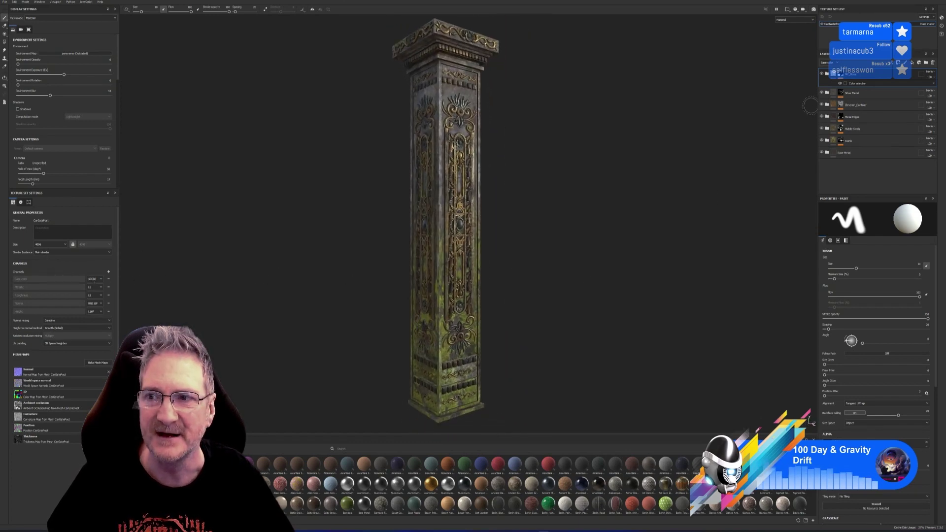
pyautogui.click(821, 74)
pyautogui.click(821, 74)
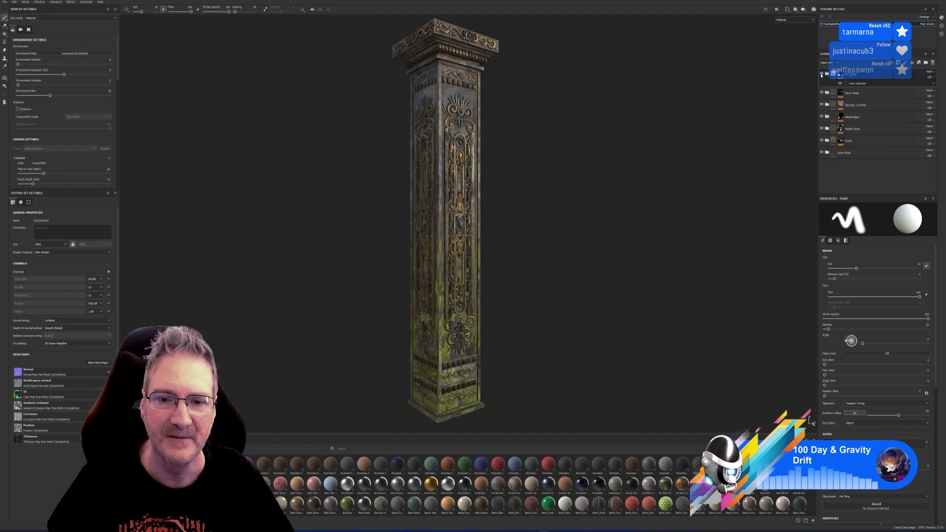
pyautogui.click(821, 73)
pyautogui.click(822, 74)
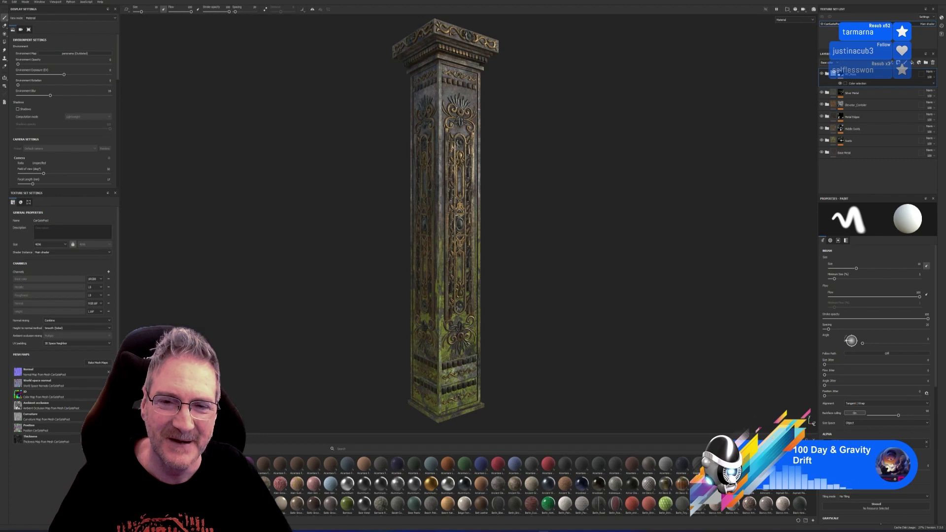
# Step: Orbit and zoom in on the pillar, then hide and re-show the grime layer folder
pyautogui.keyDown('alt'); pyautogui.moveTo(572, 248); pyautogui.dragTo(810, 470); pyautogui.keyUp('alt')
pyautogui.scroll(3, 812, 422)
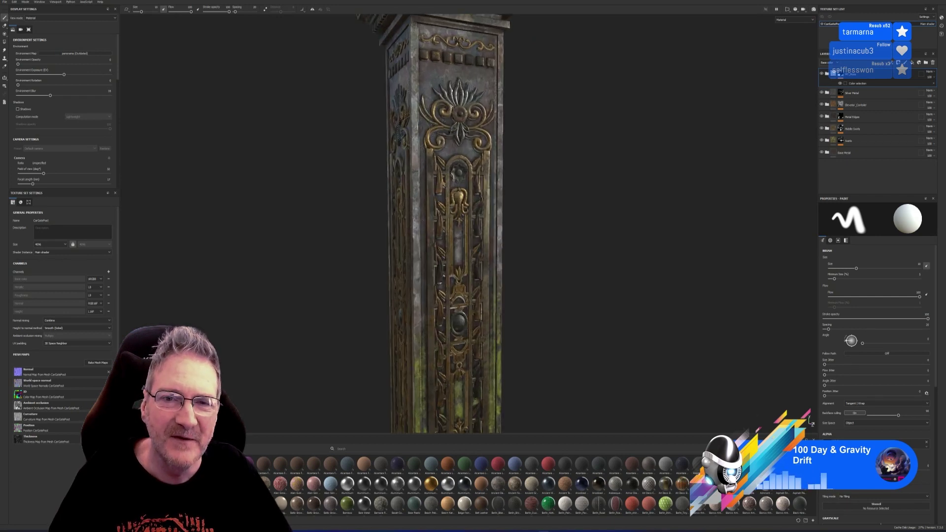
pyautogui.click(822, 73)
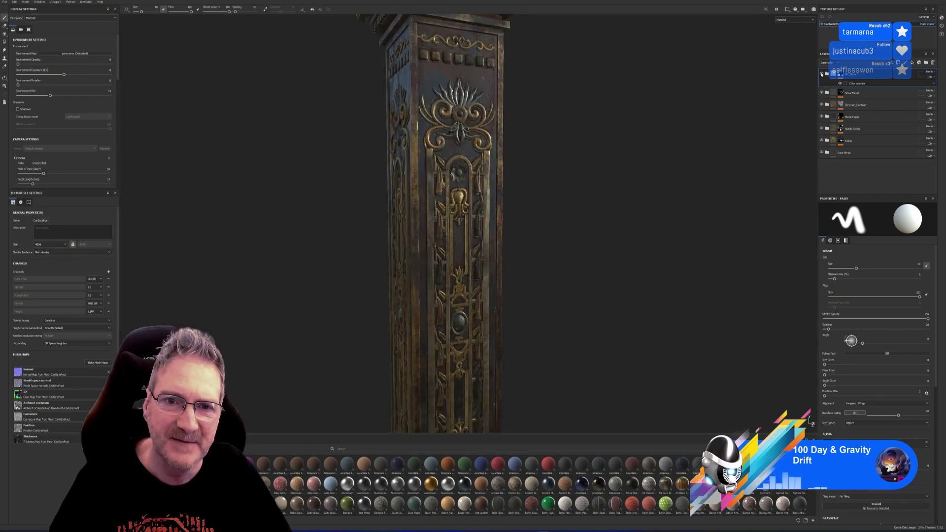
pyautogui.click(821, 74)
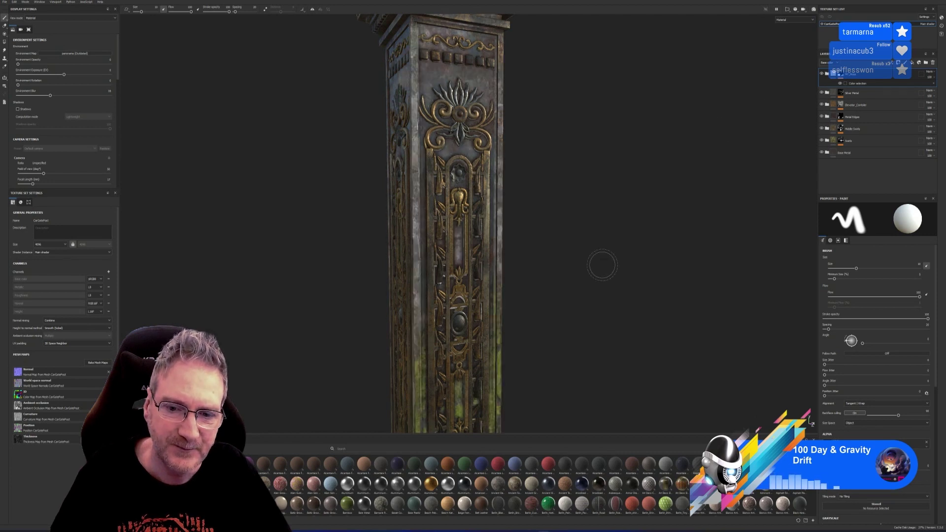
# Step: Frame the pillar front close up and compare it with the moss layer hidden and shown
pyautogui.keyDown('alt'); pyautogui.moveTo(585, 224); pyautogui.dragTo(604, 254); pyautogui.keyUp('alt')
pyautogui.scroll(2, 488, 220)
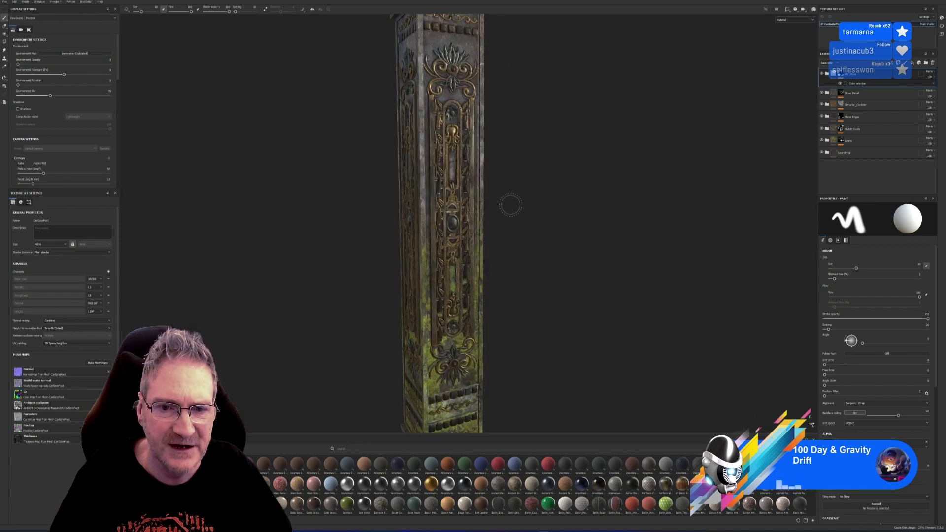
pyautogui.moveTo(508, 203)
pyautogui.keyDown('alt'); pyautogui.mouseDown()
pyautogui.moveTo(530, 211)
pyautogui.moveTo(489, 188)
pyautogui.moveTo(513, 201)
pyautogui.moveTo(507, 174)
pyautogui.mouseUp(); pyautogui.keyUp('alt')
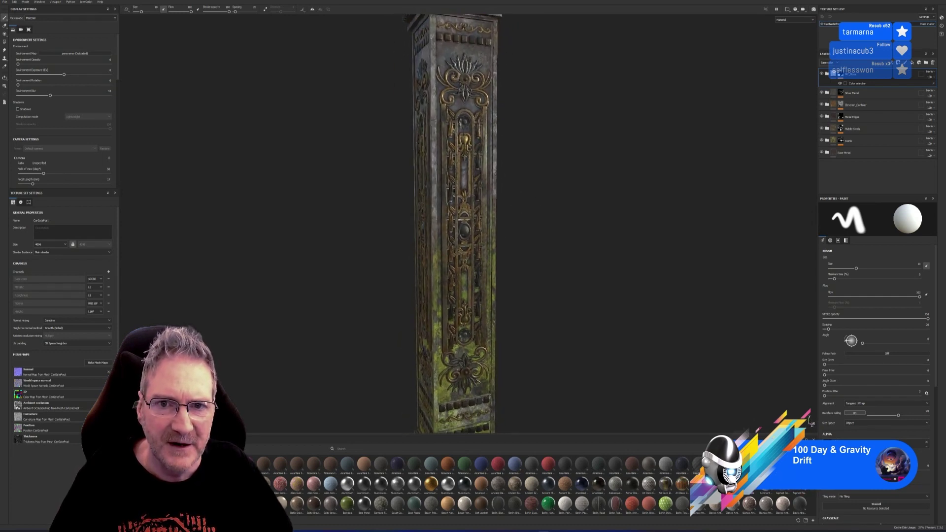
pyautogui.scroll(2, 449, 221)
pyautogui.scroll(-2, 485, 235)
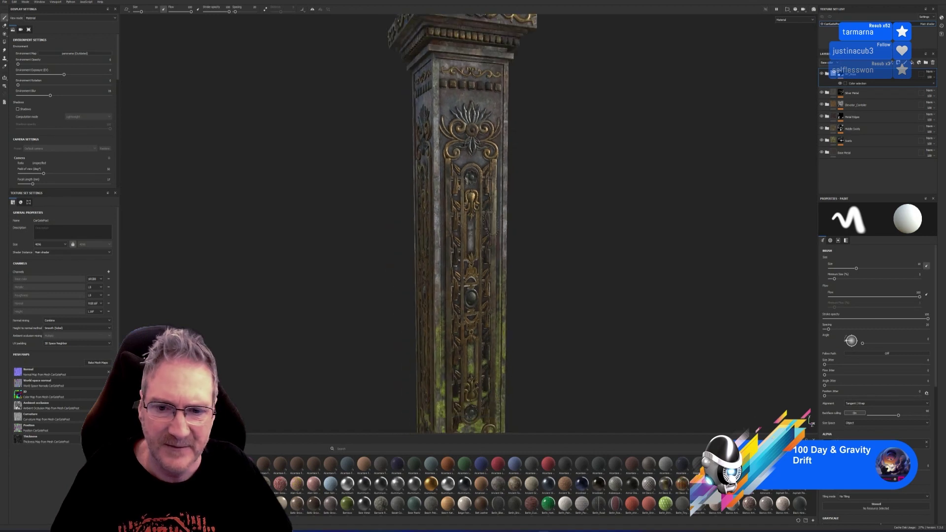
pyautogui.keyDown('alt'); pyautogui.moveTo(559, 250); pyautogui.dragTo(546, 223); pyautogui.keyUp('alt')
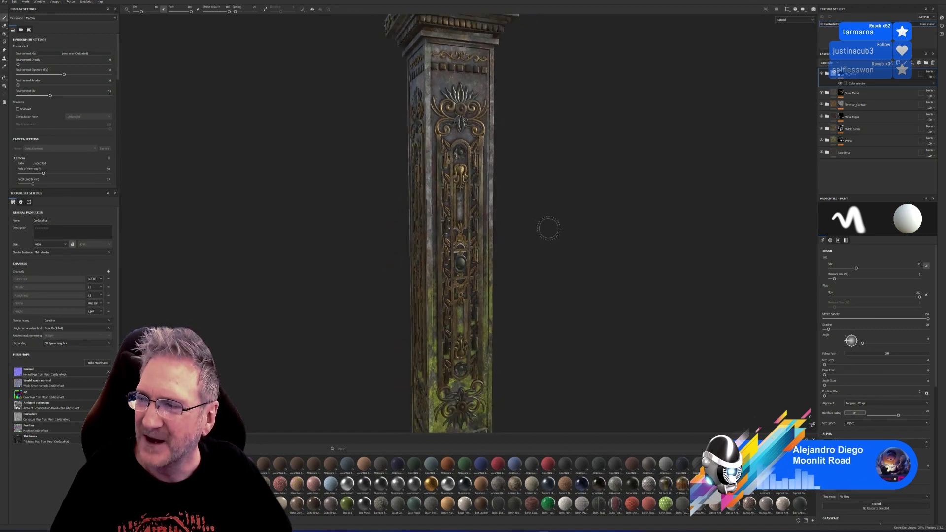
pyautogui.click(822, 75)
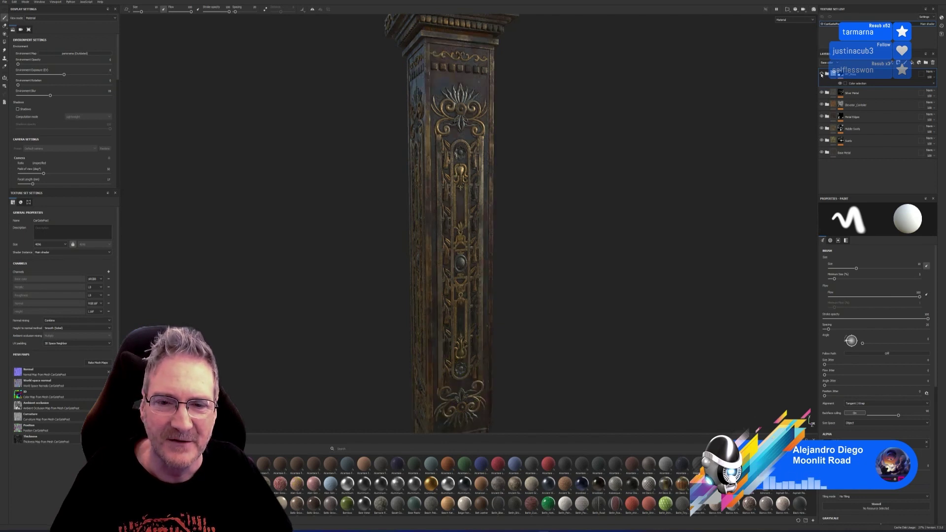
pyautogui.click(821, 74)
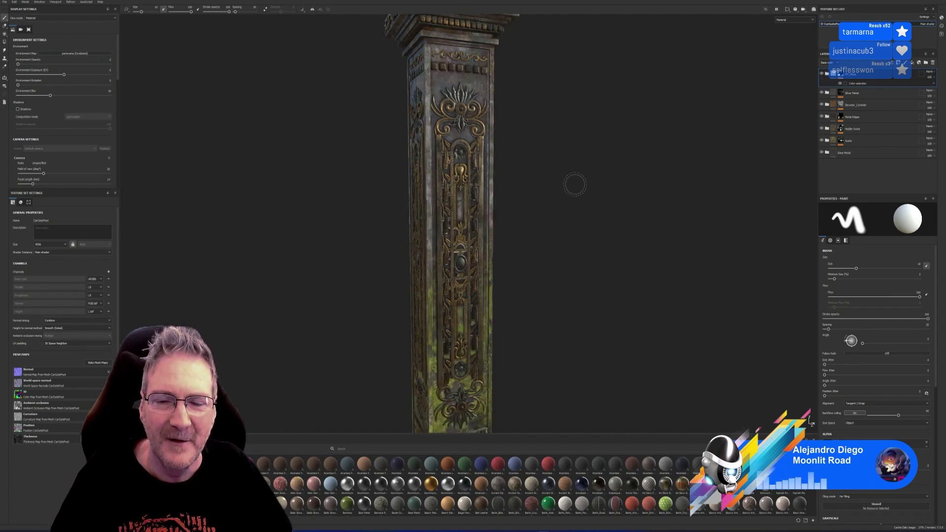
pyautogui.moveTo(574, 186)
pyautogui.keyDown('alt'); pyautogui.mouseDown()
pyautogui.moveTo(509, 189)
pyautogui.moveTo(615, 180)
pyautogui.mouseUp(); pyautogui.keyUp('alt')
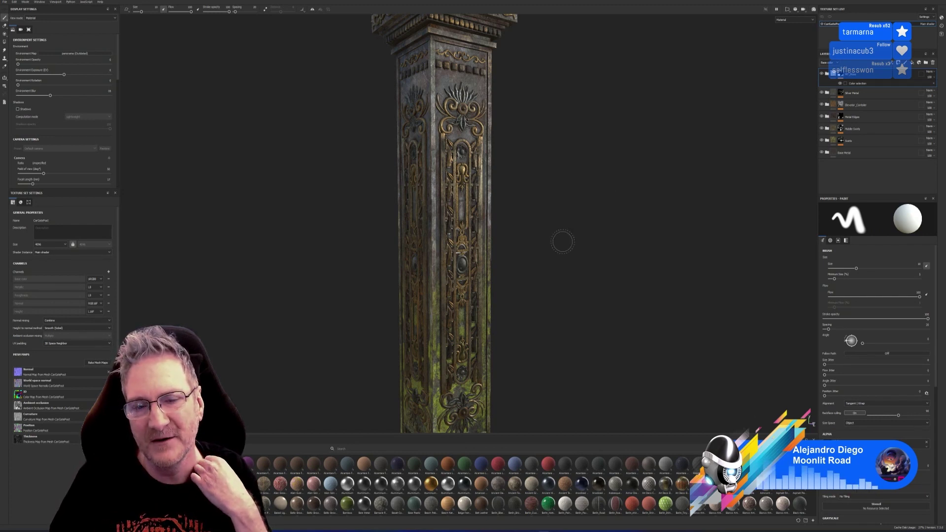
# Step: Switch to 3ds Max and orbit and zoom around the dark urn atop the left pillar
pyautogui.hotkey('alt', 'Tab')
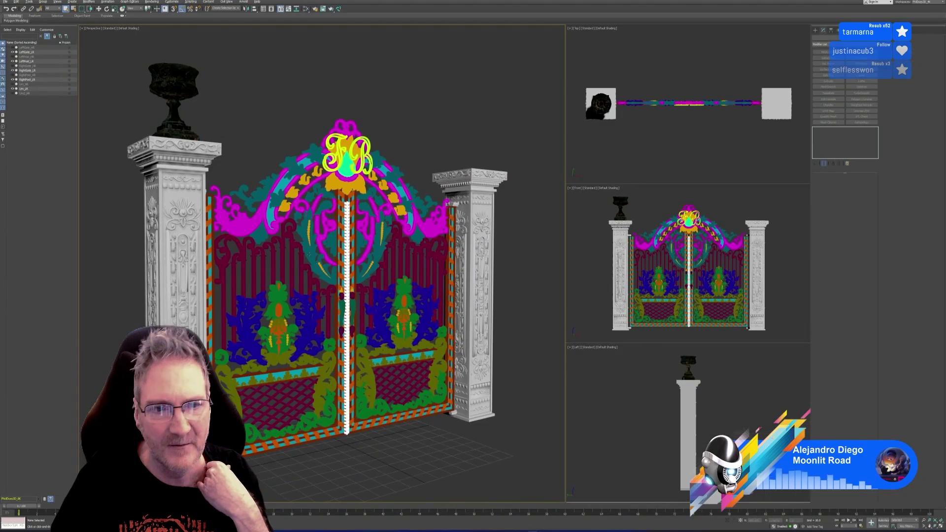
pyautogui.keyDown('alt'); pyautogui.moveTo(309, 253); pyautogui.dragTo(242, 104, button='middle'); pyautogui.keyUp('alt')
pyautogui.scroll(5, 198, 123)
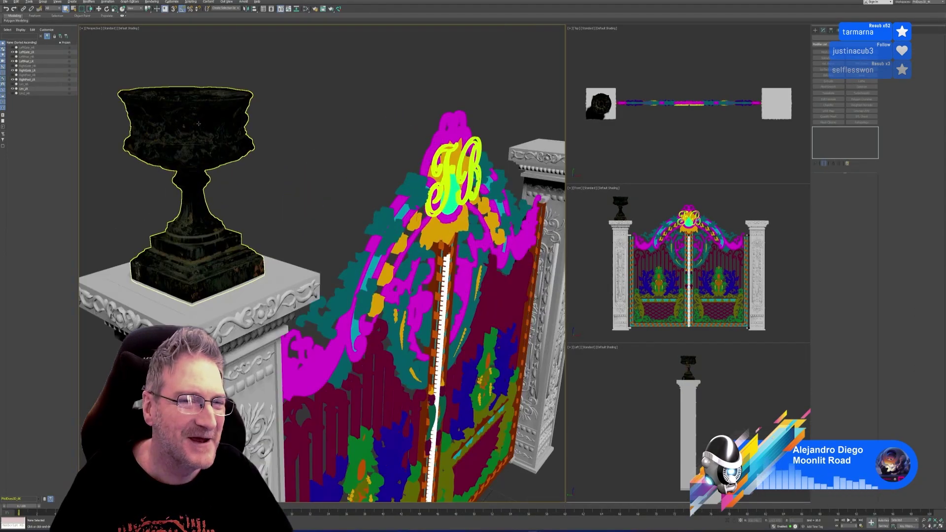
pyautogui.keyDown('alt'); pyautogui.moveTo(274, 145); pyautogui.dragTo(311, 124, button='middle'); pyautogui.keyUp('alt')
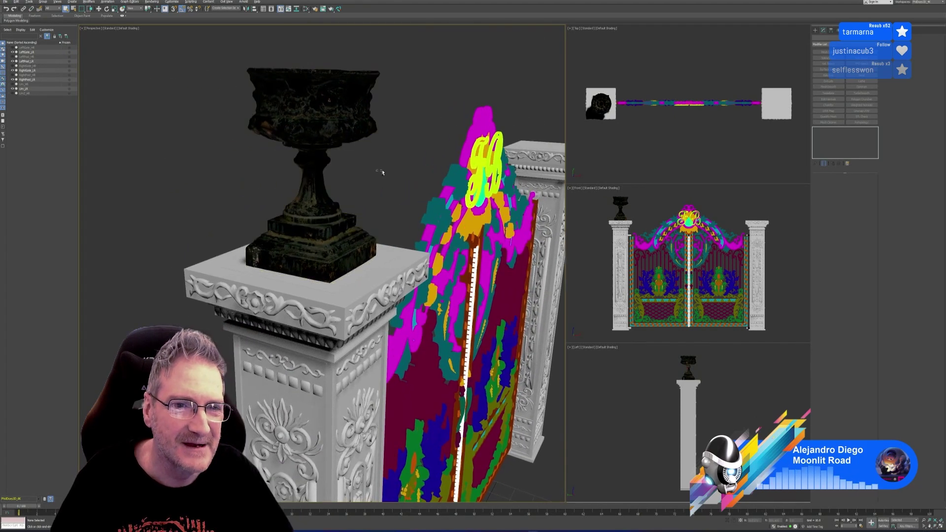
pyautogui.keyDown('alt'); pyautogui.moveTo(378, 178); pyautogui.dragTo(313, 138, button='middle'); pyautogui.keyUp('alt')
pyautogui.scroll(-5, 370, 179)
pyautogui.scroll(4, 369, 177)
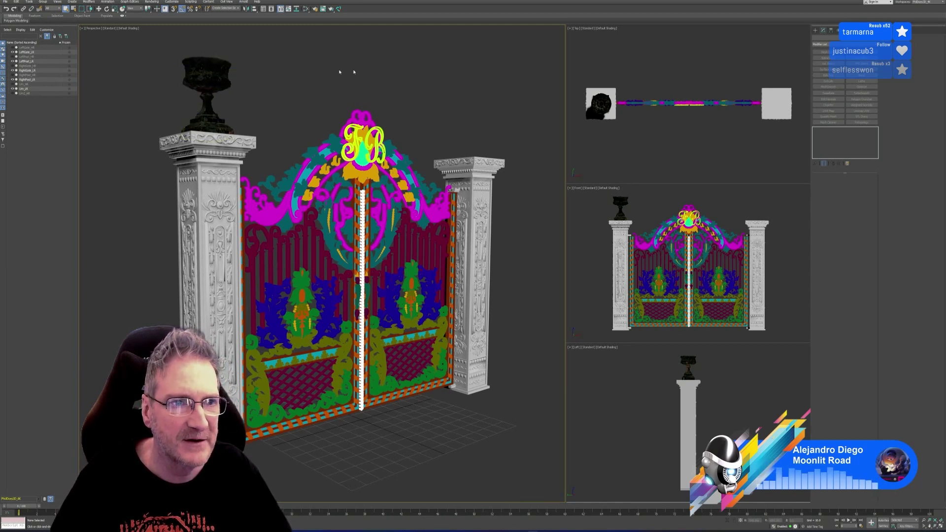
# Step: Return to Substance Painter, zoom out to see the whole mossy pillar and its top cap, then switch back to 3ds Max
pyautogui.hotkey('alt', 'Tab')
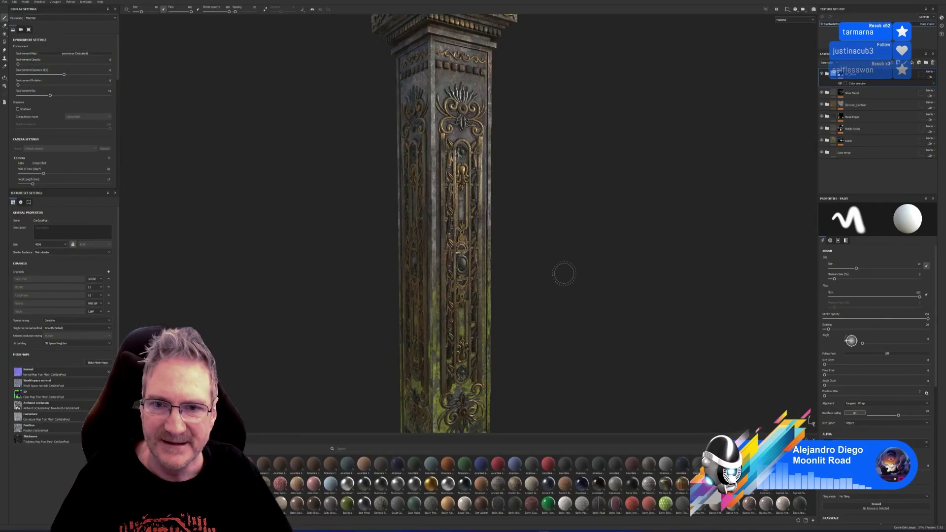
pyautogui.scroll(-2, 530, 269)
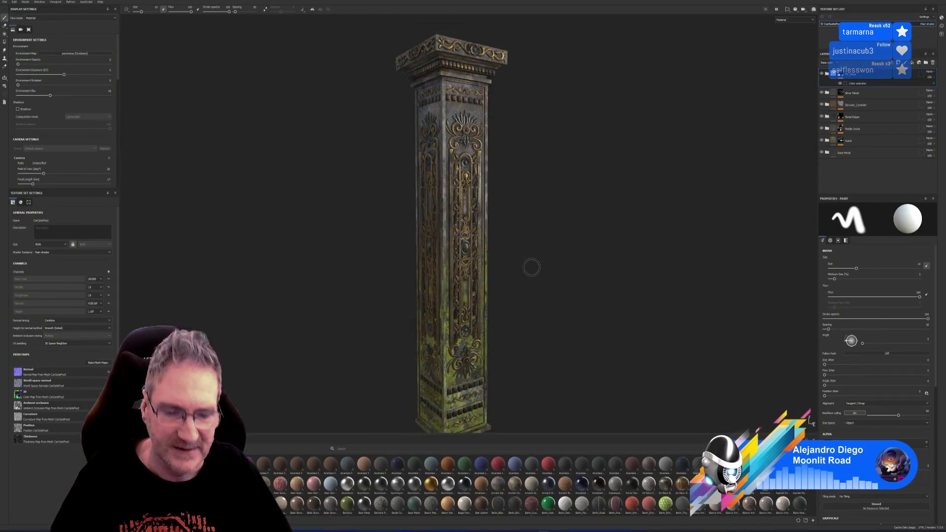
pyautogui.keyDown('alt'); pyautogui.moveTo(532, 268); pyautogui.dragTo(529, 265); pyautogui.keyUp('alt')
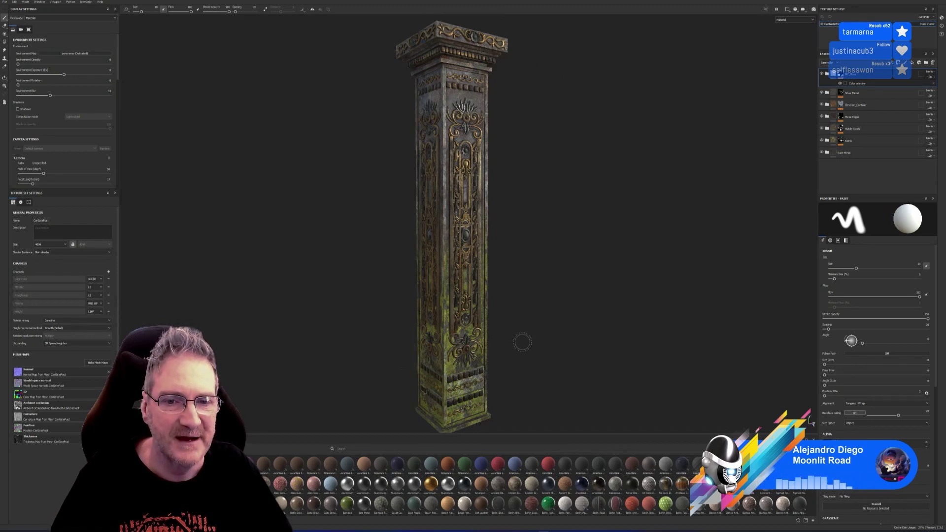
pyautogui.hotkey('alt', 'Tab')
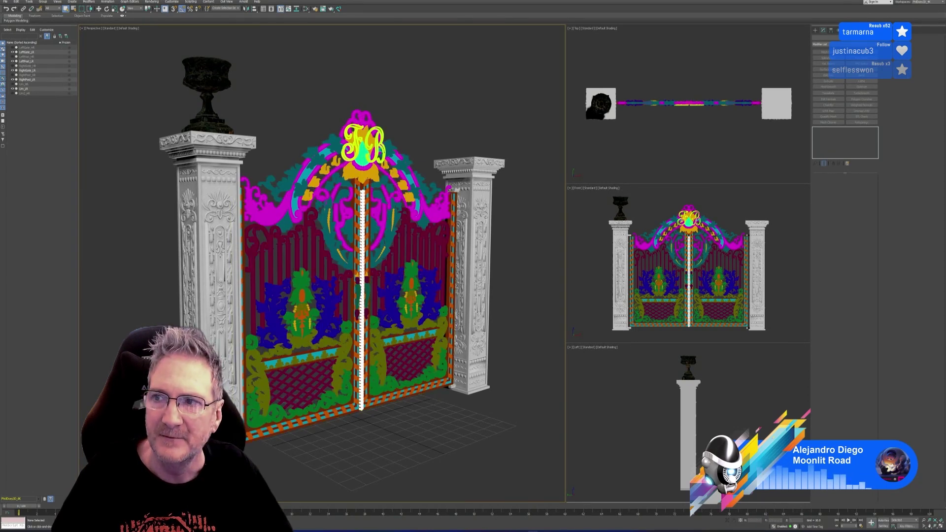
# Step: Switch from 3ds Max back to the mossy pillar in Substance Painter
pyautogui.hotkey('alt', 'Tab')
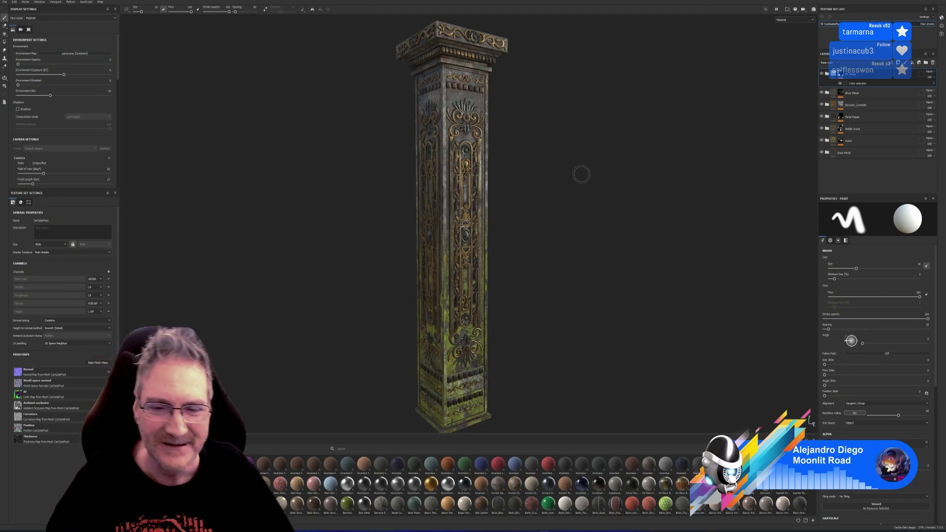
pyautogui.click(821, 74)
pyautogui.click(821, 74)
pyautogui.click(821, 74)
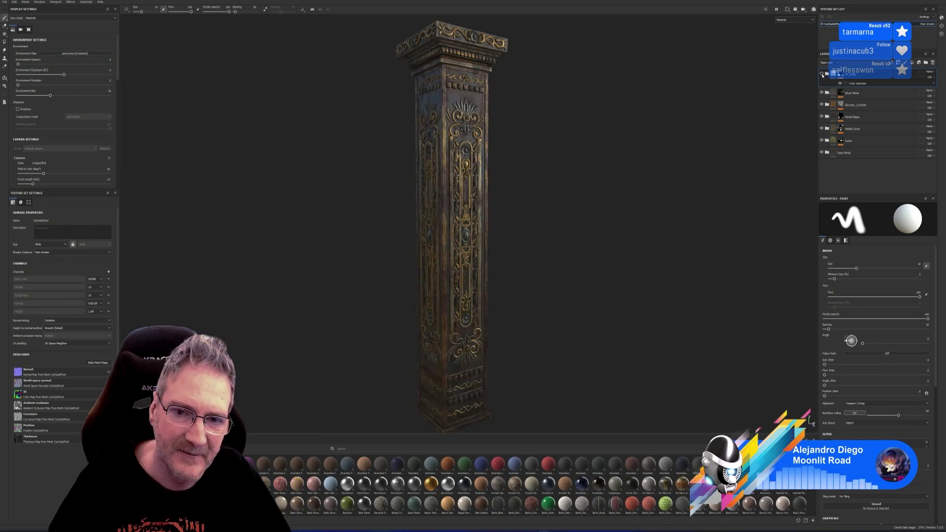
pyautogui.click(822, 74)
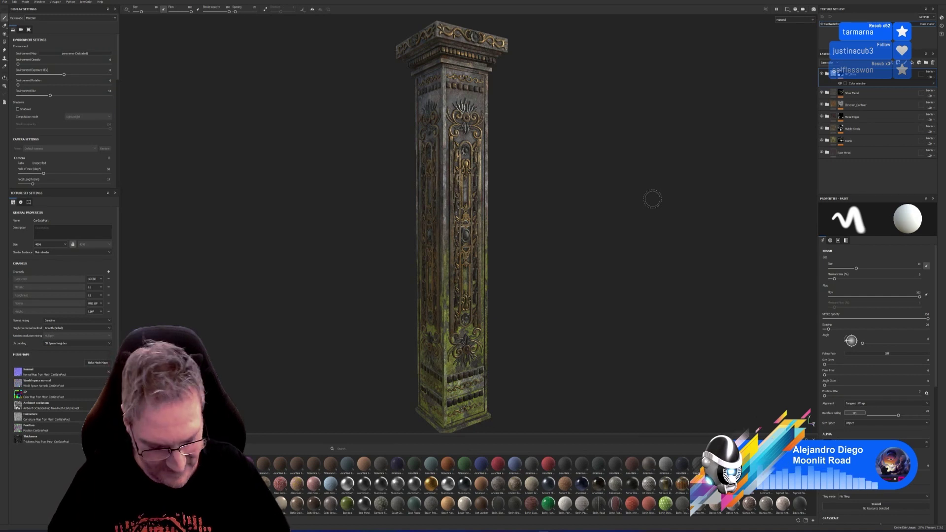
pyautogui.moveTo(570, 232)
pyautogui.keyDown('alt'); pyautogui.mouseDown()
pyautogui.moveTo(269, 231)
pyautogui.moveTo(251, 215)
pyautogui.moveTo(587, 213)
pyautogui.moveTo(606, 222)
pyautogui.moveTo(340, 247)
pyautogui.moveTo(291, 232)
pyautogui.moveTo(348, 220)
pyautogui.moveTo(553, 220)
pyautogui.moveTo(537, 238)
pyautogui.mouseUp(); pyautogui.keyUp('alt')
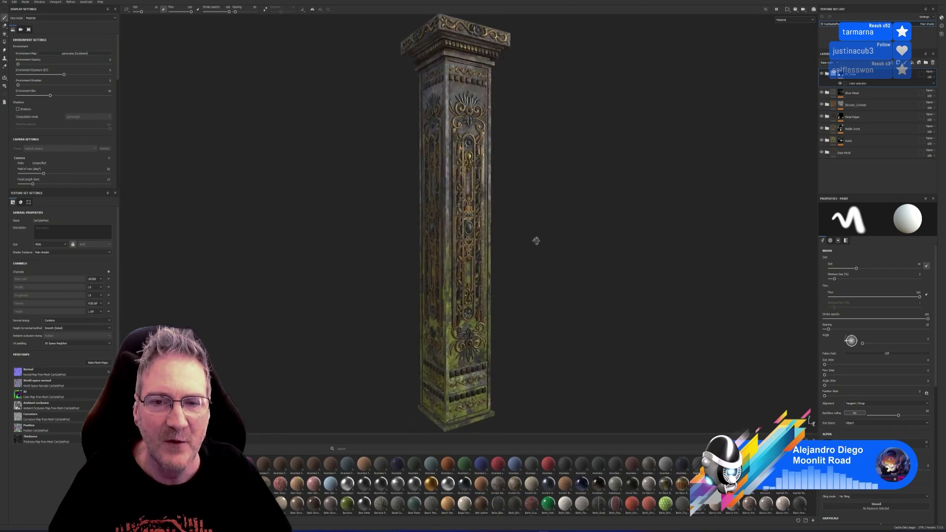
pyautogui.scroll(3, 514, 204)
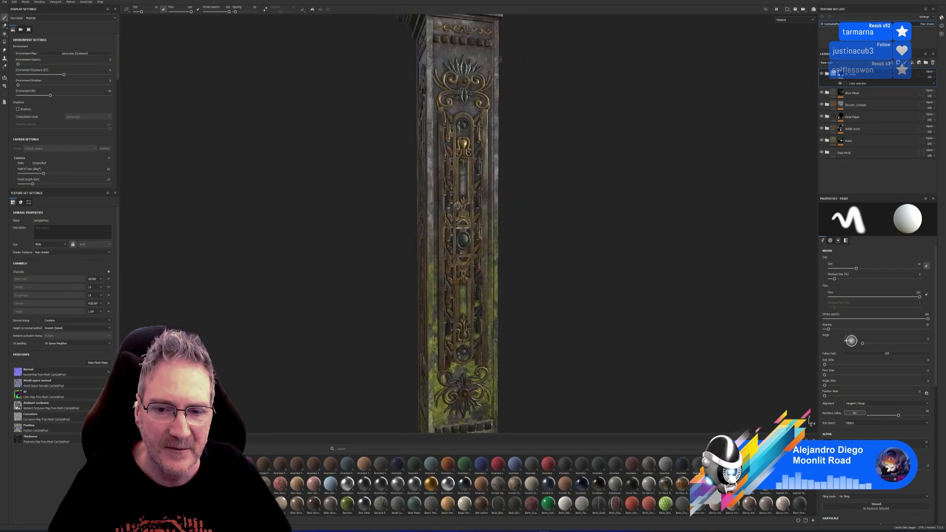
pyautogui.moveTo(504, 215)
pyautogui.keyDown('alt'); pyautogui.mouseDown()
pyautogui.moveTo(519, 228)
pyautogui.moveTo(538, 219)
pyautogui.mouseUp(); pyautogui.keyUp('alt')
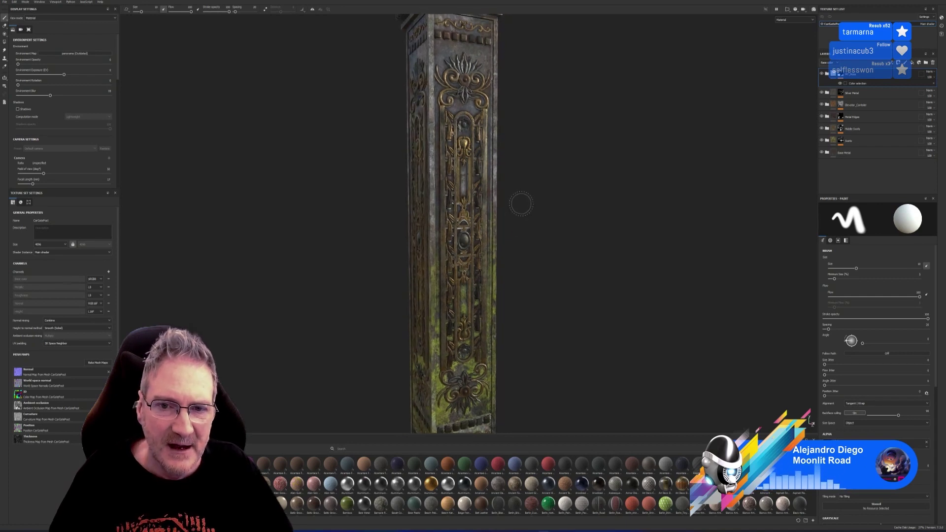
# Step: Add a Color Selection effect to the Silver Metal layer's mask and display the ID map
pyautogui.click(873, 95)
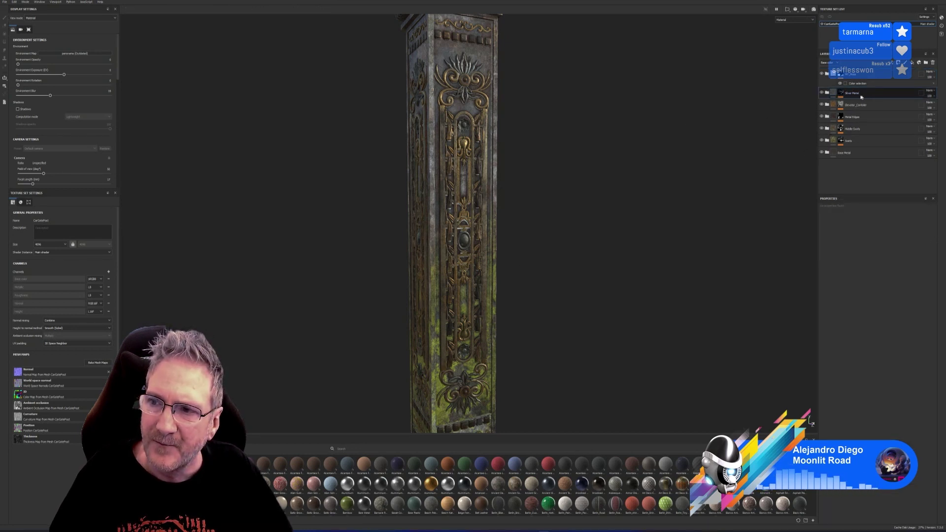
pyautogui.click(840, 93)
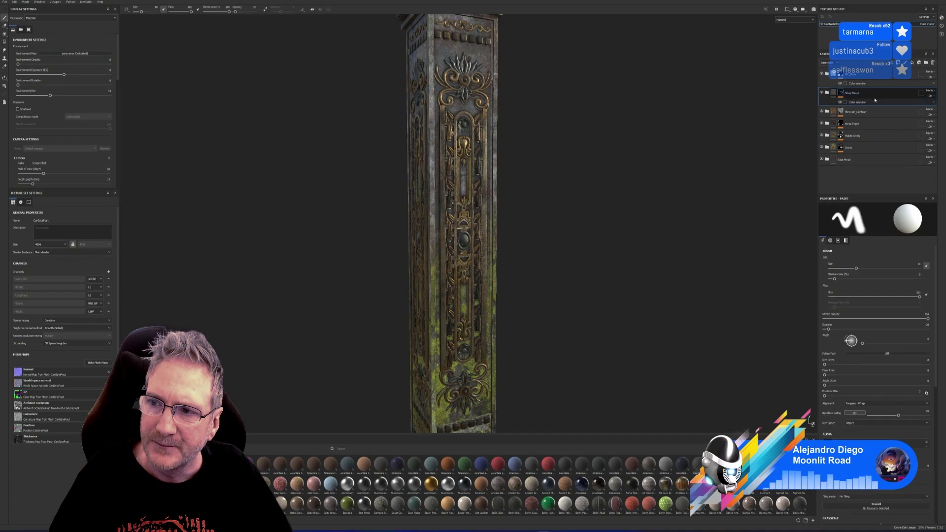
pyautogui.hotkey('ctrl', 'v')
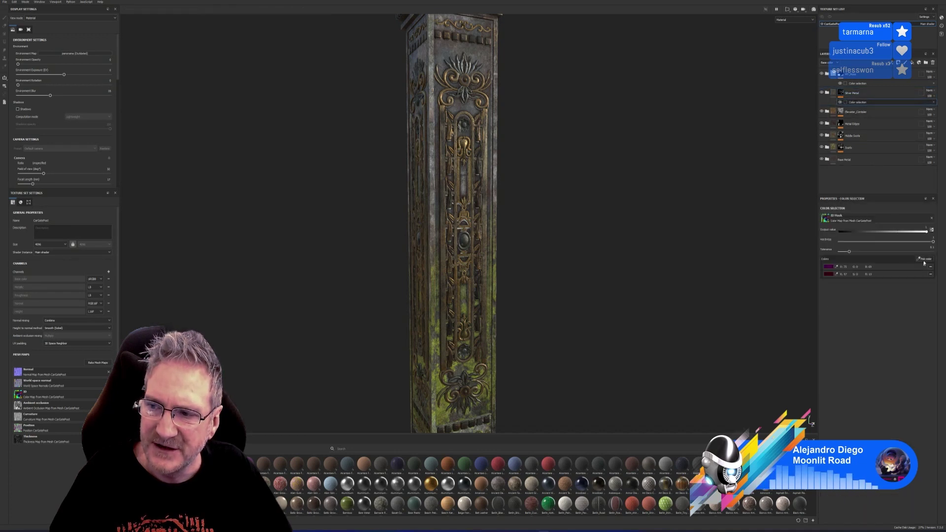
pyautogui.click(925, 259)
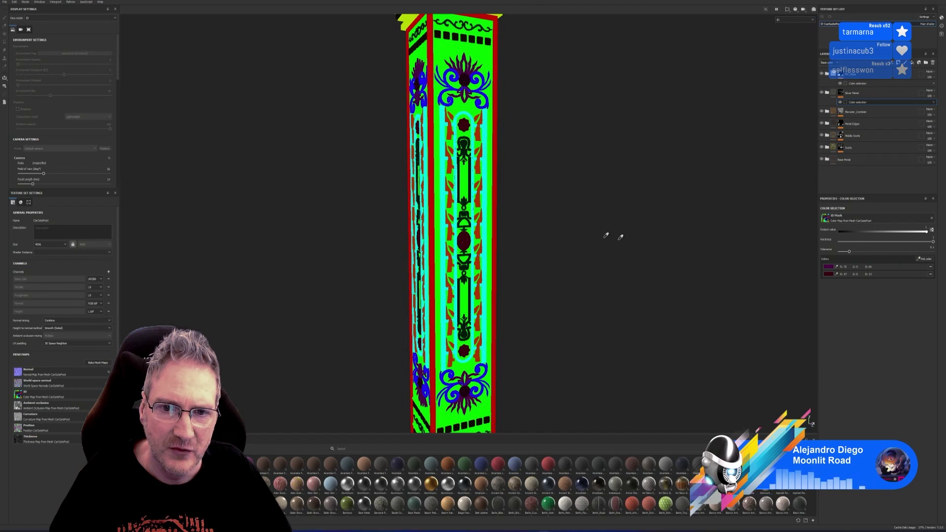
pyautogui.scroll(5, 466, 189)
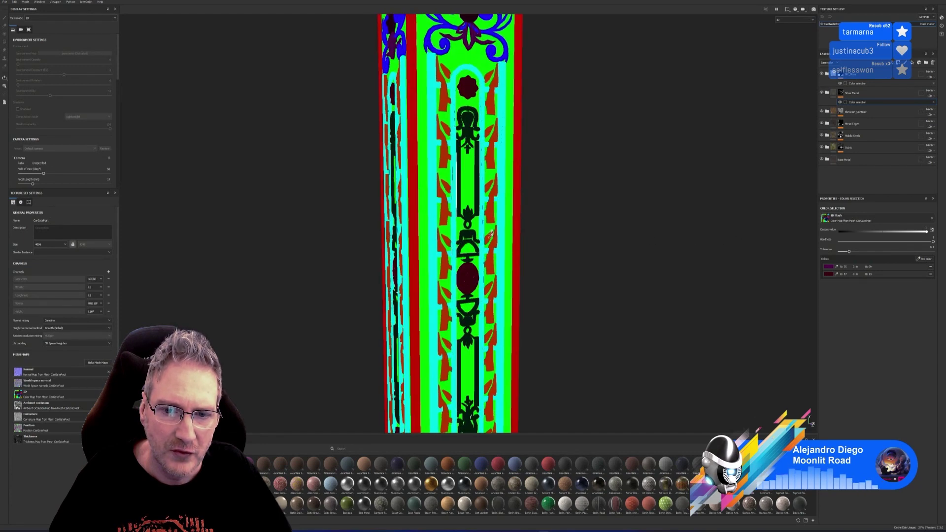
pyautogui.scroll(-3, 476, 219)
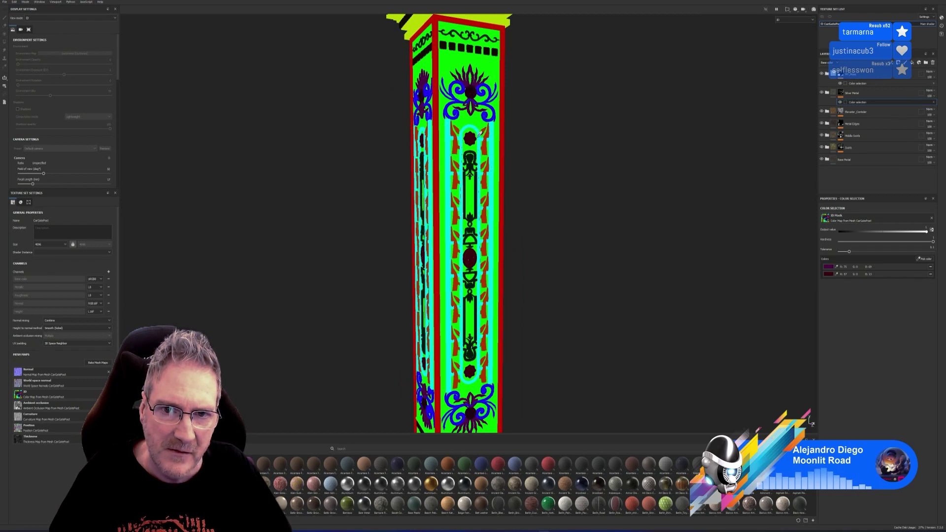
# Step: Pick the red ID region into the colour selection, check the mask, and save the project
pyautogui.click(458, 251)
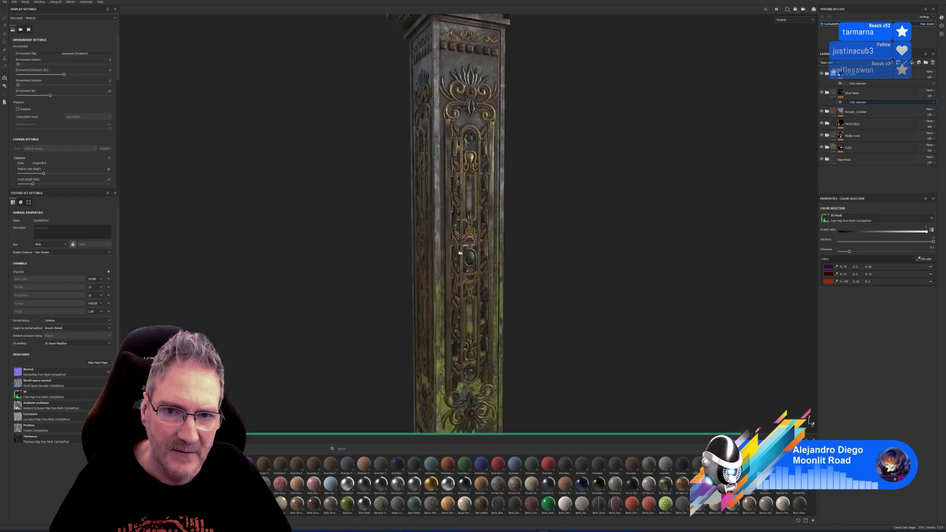
pyautogui.keyDown('alt'); pyautogui.moveTo(564, 241); pyautogui.dragTo(547, 216); pyautogui.keyUp('alt')
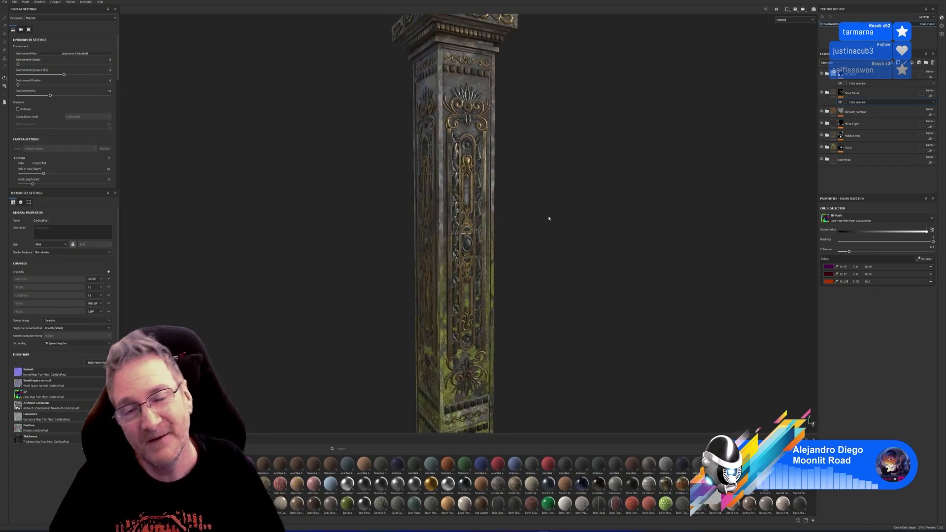
pyautogui.press('f')
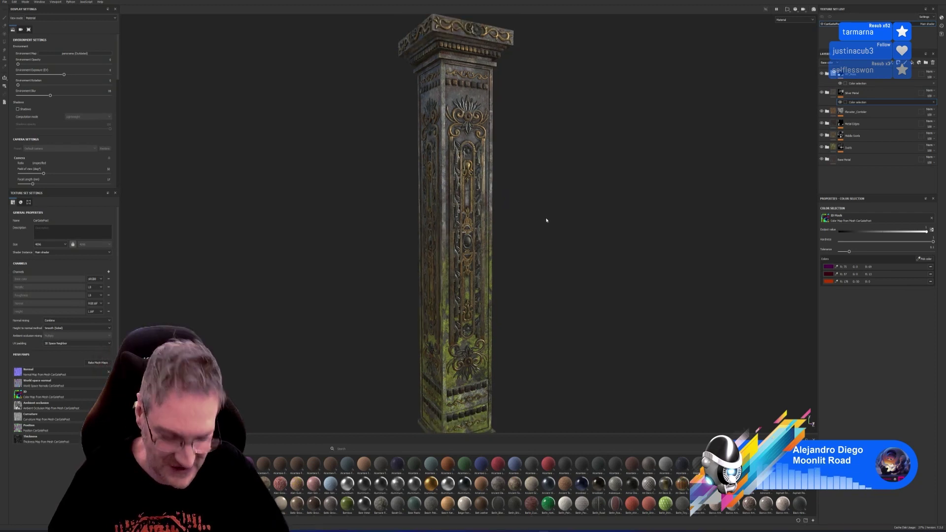
pyautogui.moveTo(548, 196)
pyautogui.keyDown('alt'); pyautogui.mouseDown()
pyautogui.moveTo(543, 187)
pyautogui.moveTo(548, 202)
pyautogui.mouseUp(); pyautogui.keyUp('alt')
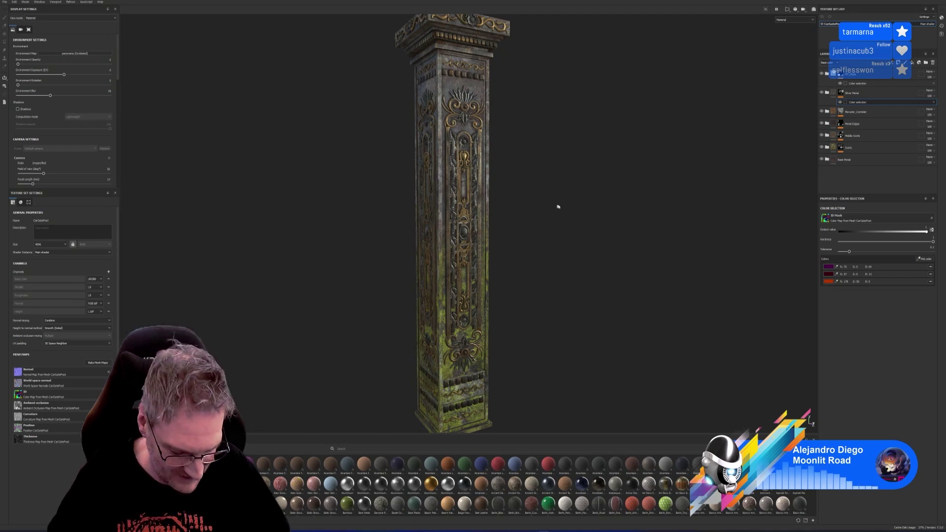
pyautogui.keyDown('alt'); pyautogui.moveTo(559, 205); pyautogui.dragTo(553, 231); pyautogui.keyUp('alt')
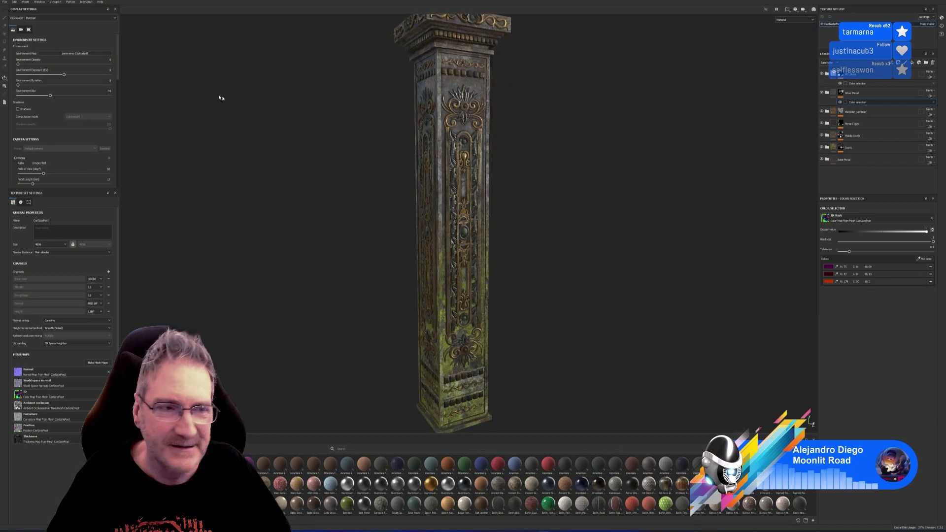
pyautogui.click(5, 2)
pyautogui.click(42, 45)
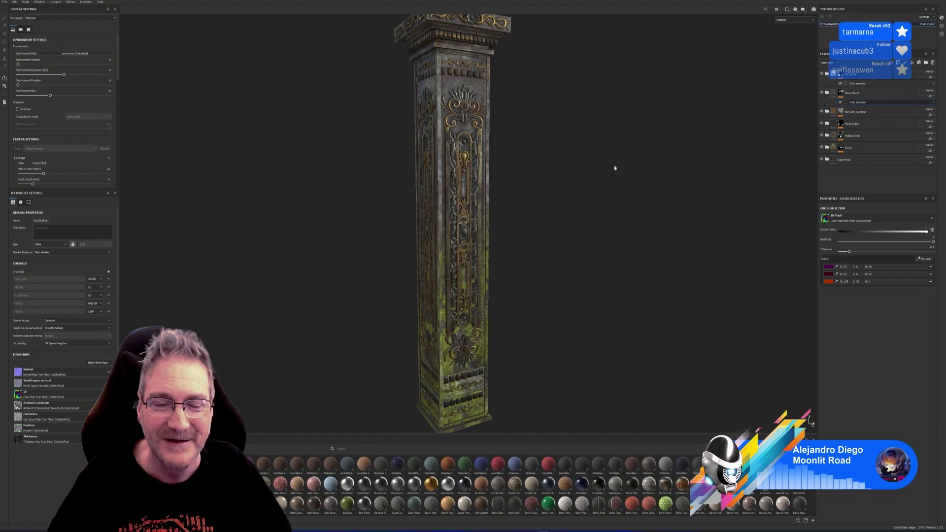
# Step: Review the saved pillar from three-quarter and frontal views
pyautogui.moveTo(615, 167)
pyautogui.keyDown('alt'); pyautogui.mouseDown()
pyautogui.moveTo(544, 193)
pyautogui.moveTo(323, 179)
pyautogui.moveTo(240, 185)
pyautogui.moveTo(281, 190)
pyautogui.moveTo(294, 205)
pyautogui.moveTo(593, 204)
pyautogui.moveTo(466, 188)
pyautogui.moveTo(361, 187)
pyautogui.moveTo(397, 181)
pyautogui.moveTo(602, 188)
pyautogui.moveTo(621, 209)
pyautogui.moveTo(701, 220)
pyautogui.moveTo(466, 212)
pyautogui.mouseUp(); pyautogui.keyUp('alt')
pyautogui.scroll(3, 472, 250)
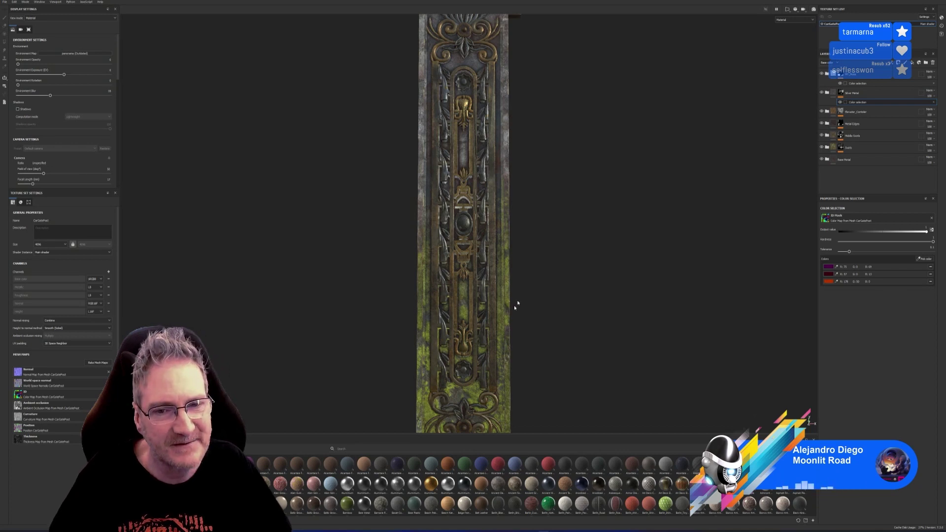
pyautogui.scroll(-5, 537, 202)
pyautogui.keyDown('alt'); pyautogui.moveTo(534, 203); pyautogui.dragTo(628, 218); pyautogui.keyUp('alt')
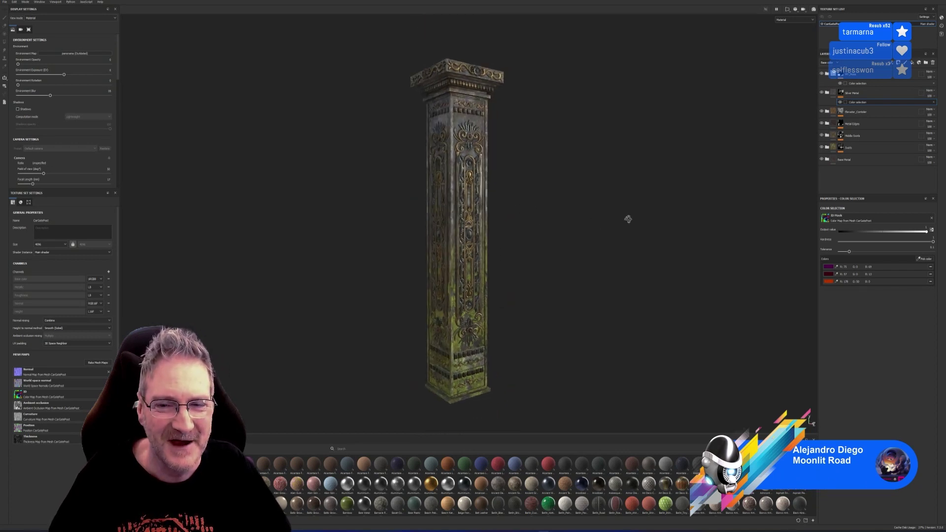
pyautogui.keyDown('alt'); pyautogui.moveTo(526, 220); pyautogui.dragTo(471, 224); pyautogui.keyUp('alt')
pyautogui.scroll(2, 471, 224)
pyautogui.keyDown('alt'); pyautogui.moveTo(525, 224); pyautogui.dragTo(524, 211, button='middle'); pyautogui.keyUp('alt')
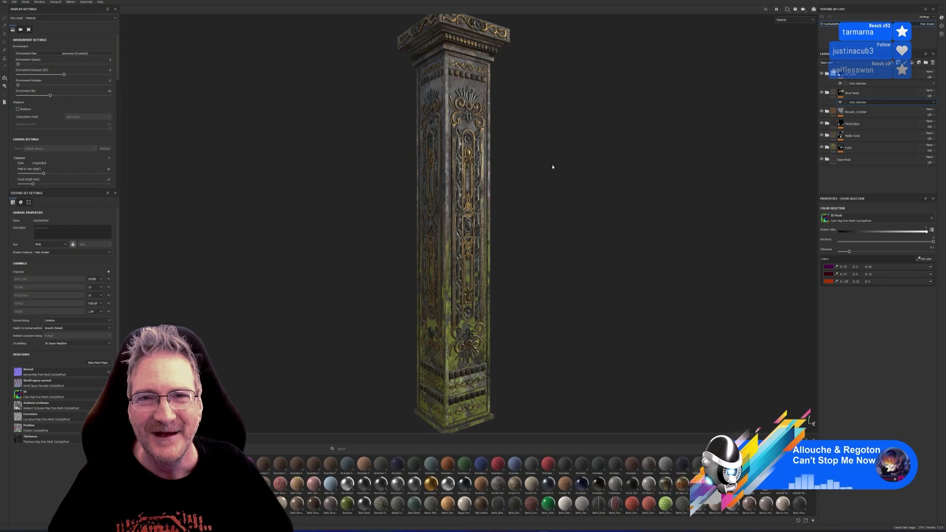
pyautogui.scroll(-1, 545, 158)
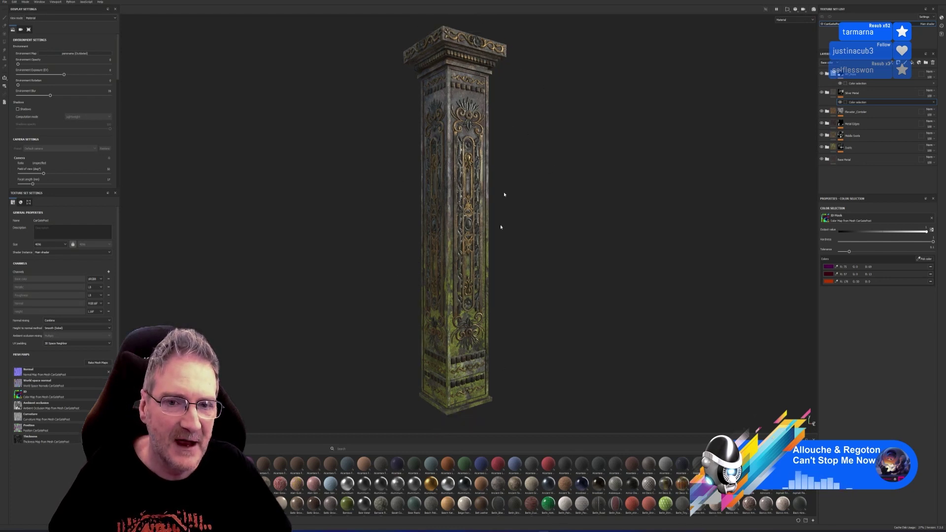
# Step: With the top layer selected, search the shelf for 'dirt' and apply the K3D_Dirt Overlay material
pyautogui.click(877, 77)
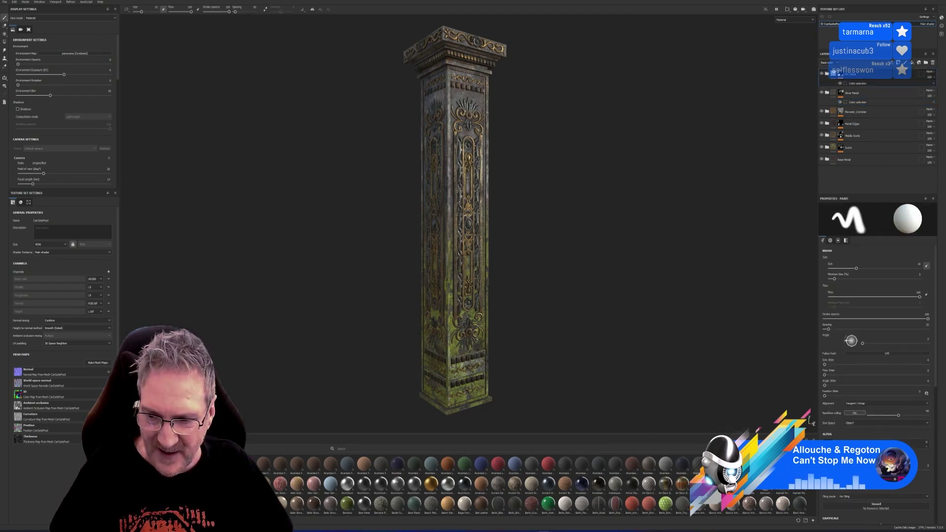
pyautogui.scroll(-3, 361, 445)
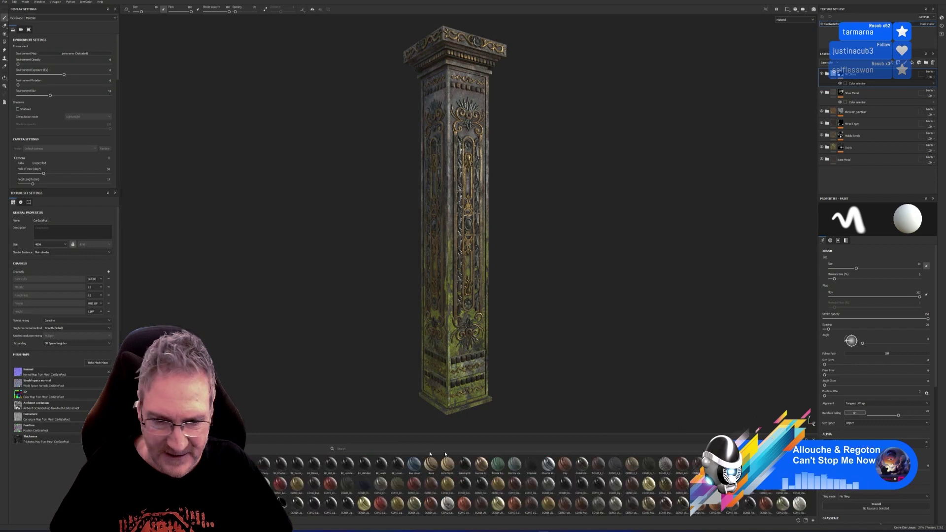
pyautogui.click(361, 449)
pyautogui.write('dirt')
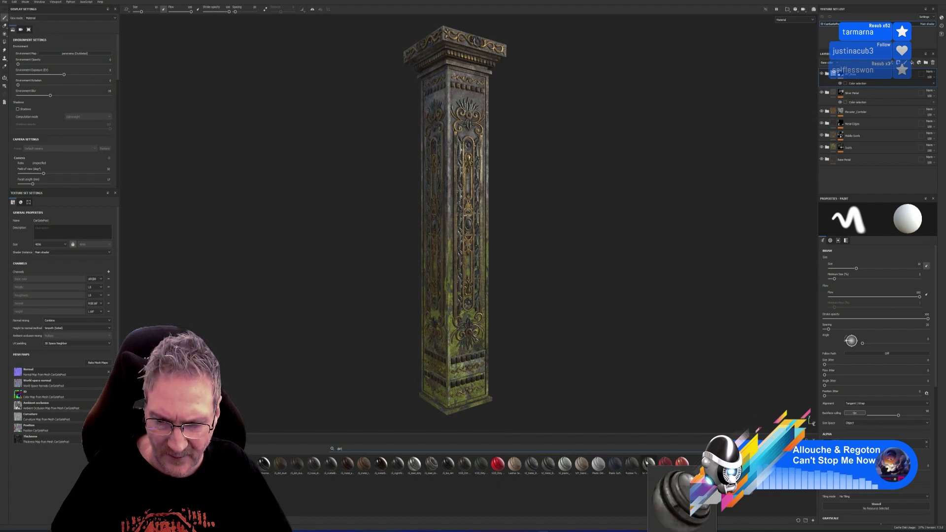
pyautogui.click(463, 465)
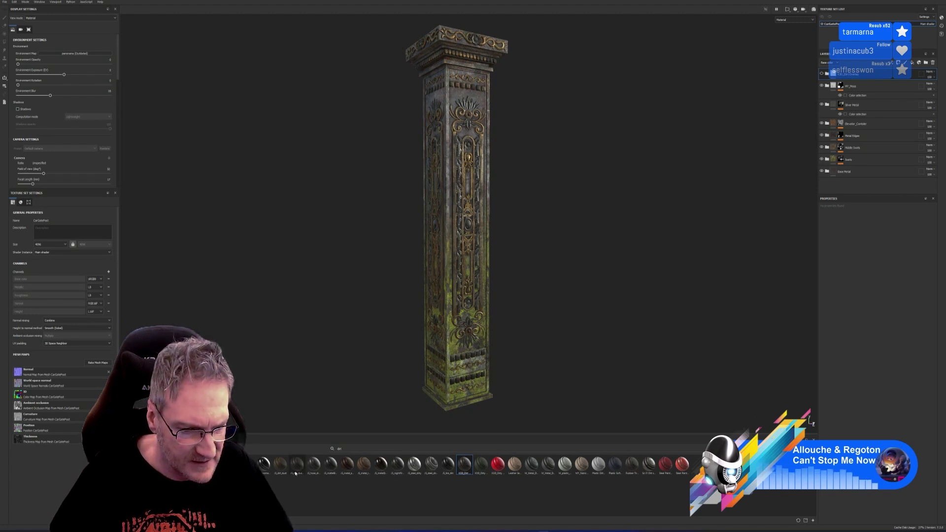
# Step: Try the i3_dirt_dust material as a layer, delete it, and drop another shelf material onto MY_Moss
pyautogui.moveTo(296, 473)
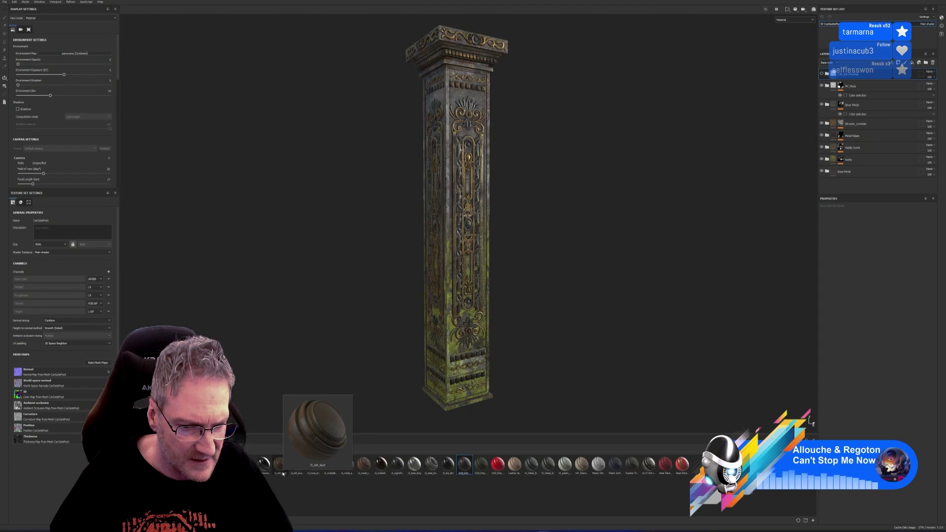
pyautogui.moveTo(283, 473); pyautogui.dragTo(856, 74)
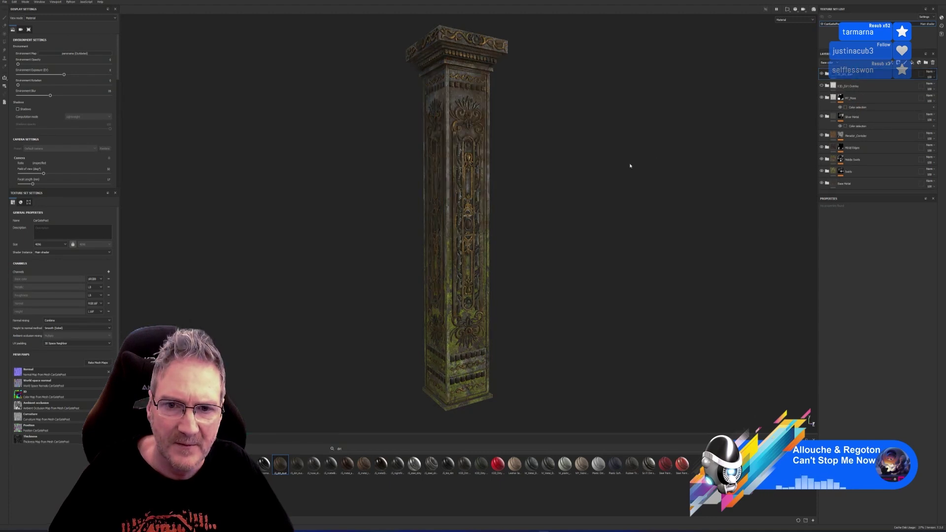
pyautogui.moveTo(612, 205)
pyautogui.keyDown('alt'); pyautogui.mouseDown()
pyautogui.moveTo(525, 239)
pyautogui.moveTo(494, 222)
pyautogui.moveTo(606, 220)
pyautogui.mouseUp(); pyautogui.keyUp('alt')
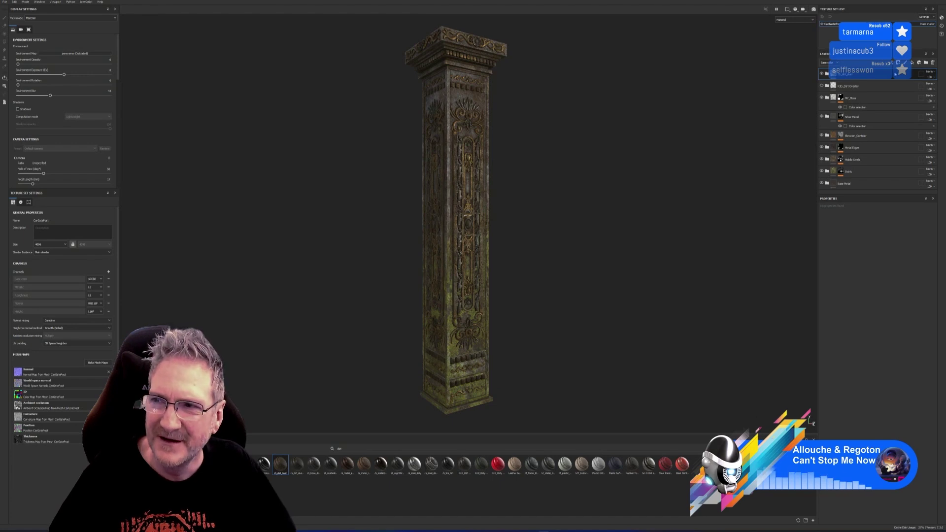
pyautogui.press('Delete')
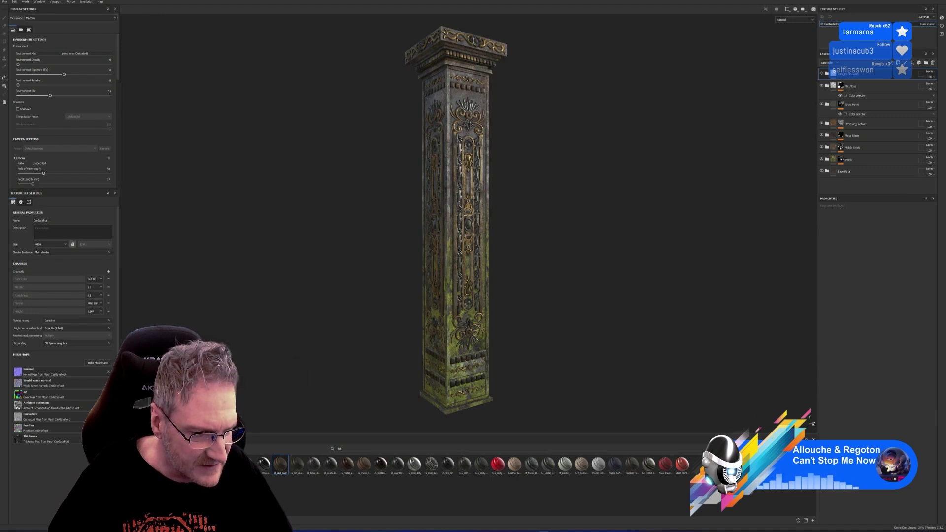
pyautogui.moveTo(281, 463); pyautogui.dragTo(863, 73)
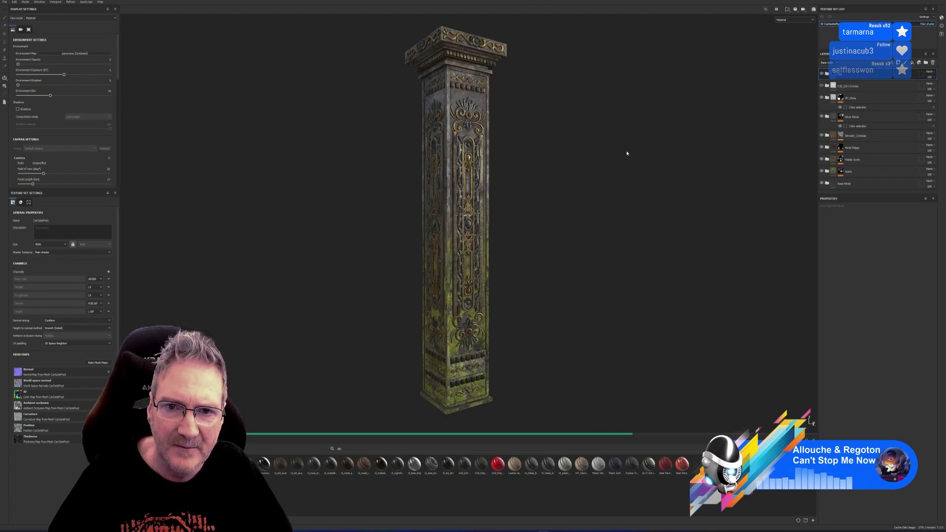
# Step: Compare the pillar with the Dirt layer hidden and shown, then expand the Dirt group
pyautogui.keyDown('alt'); pyautogui.moveTo(589, 226); pyautogui.dragTo(542, 226); pyautogui.keyUp('alt')
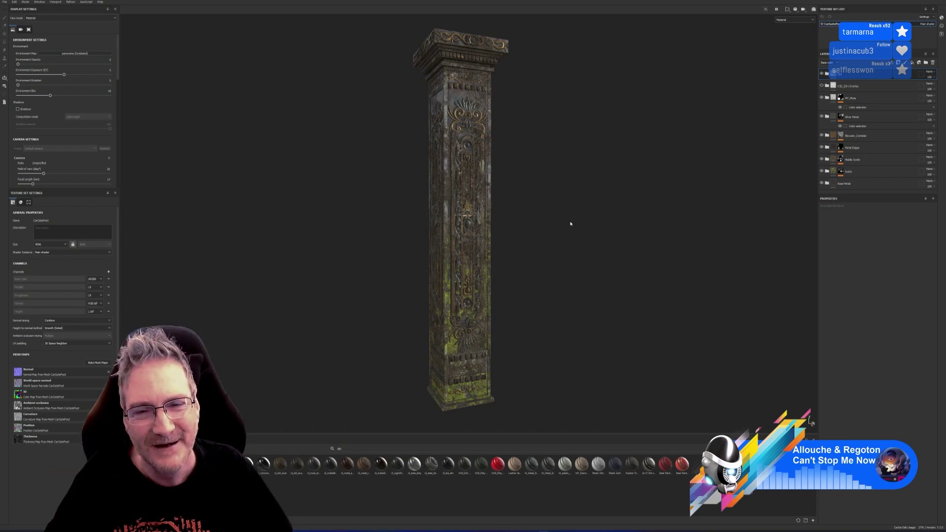
pyautogui.keyDown('alt'); pyautogui.moveTo(551, 228); pyautogui.dragTo(575, 224); pyautogui.keyUp('alt')
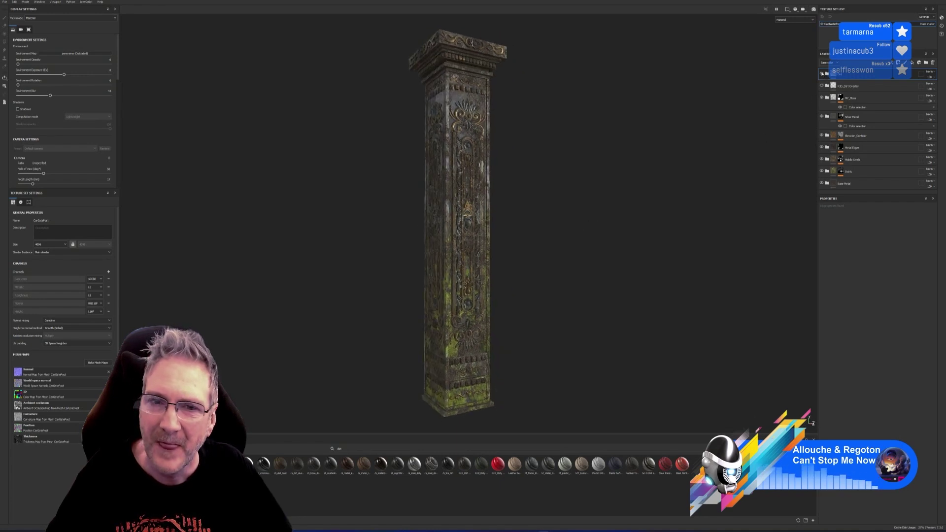
pyautogui.click(821, 74)
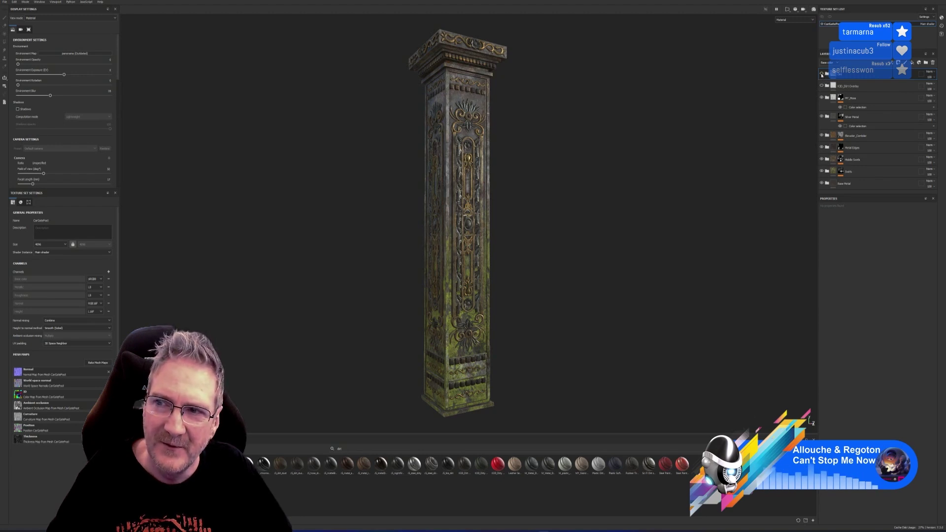
pyautogui.click(822, 74)
pyautogui.click(822, 74)
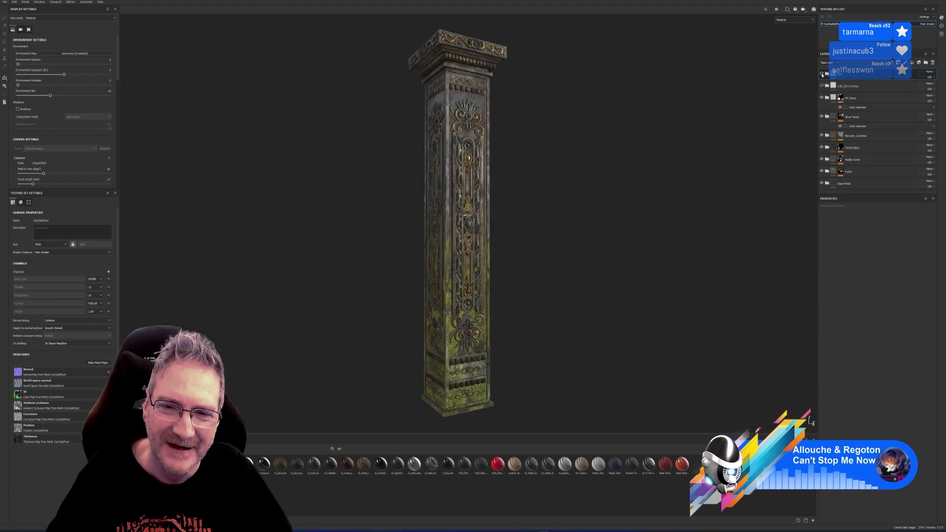
pyautogui.click(822, 74)
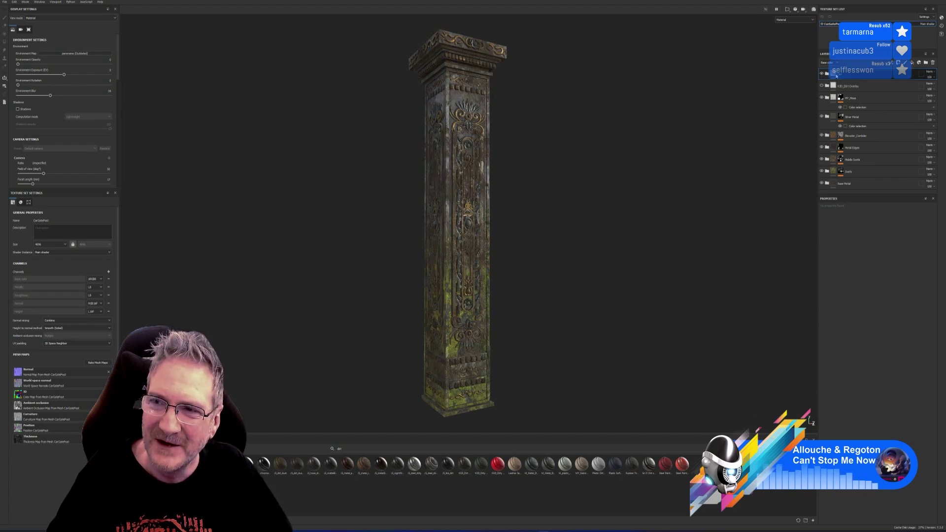
pyautogui.click(827, 74)
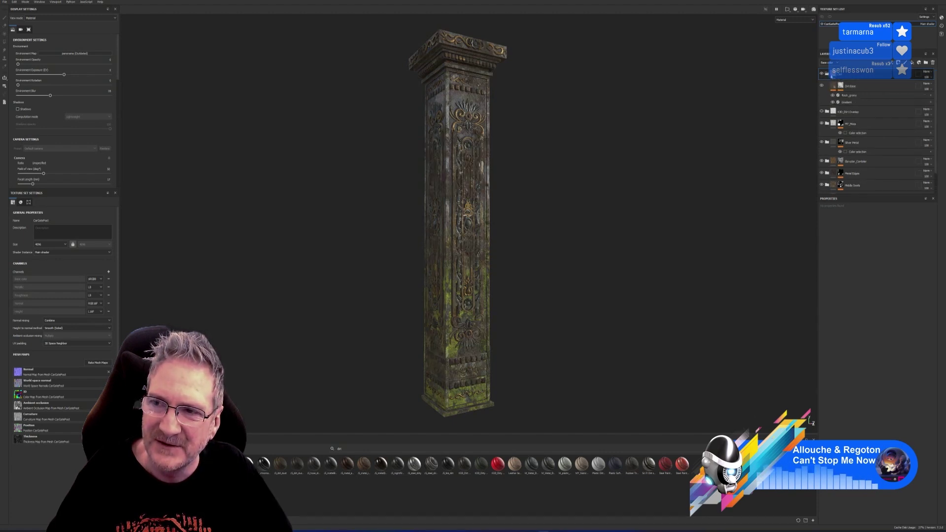
# Step: Lower the Dirt layer's opacity and switch the layer stack's channel view to Height
pyautogui.click(832, 63)
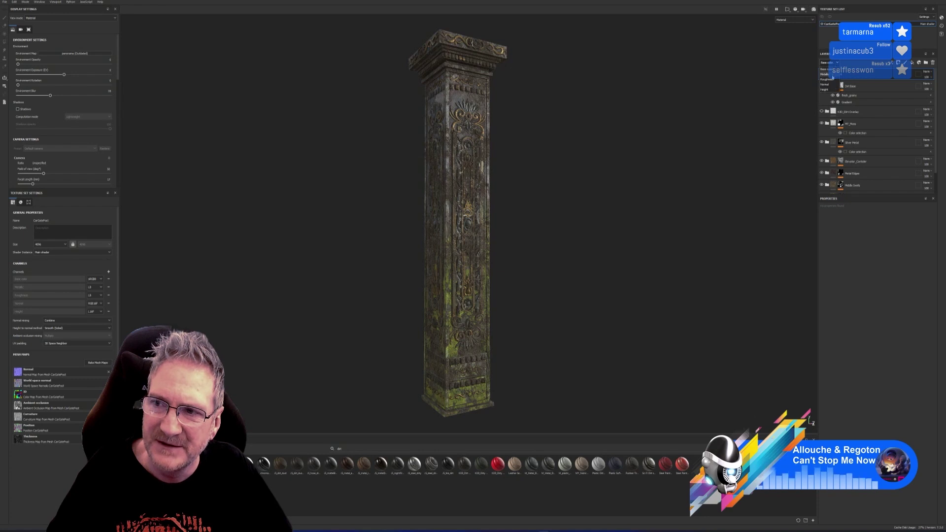
pyautogui.click(863, 96)
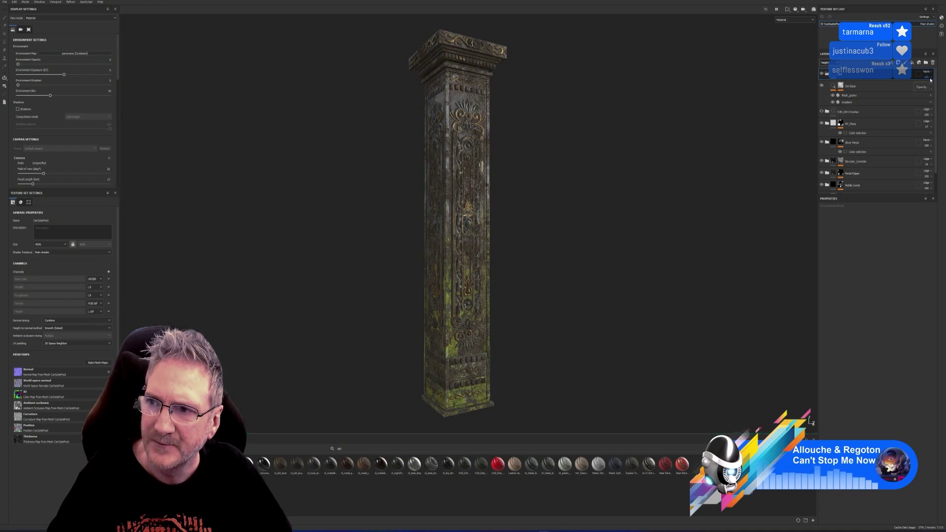
pyautogui.click(929, 77)
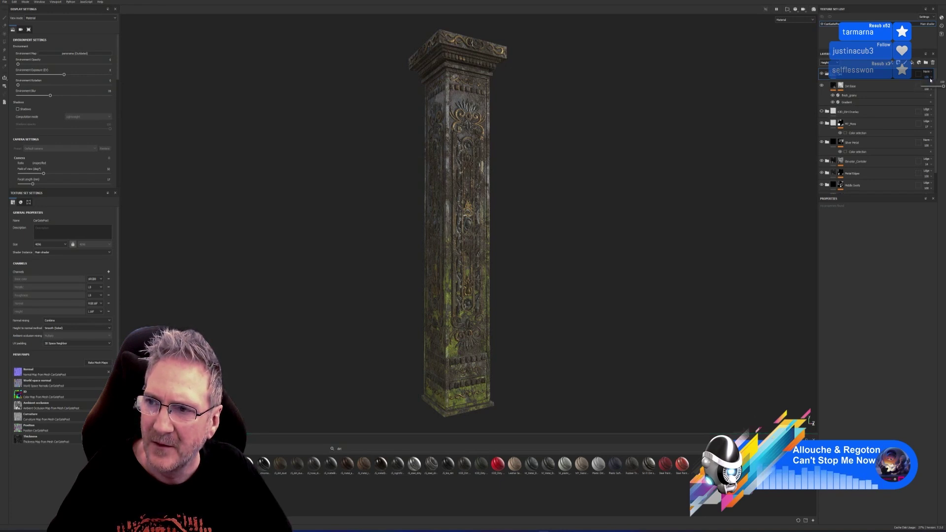
pyautogui.moveTo(943, 87); pyautogui.dragTo(928, 87)
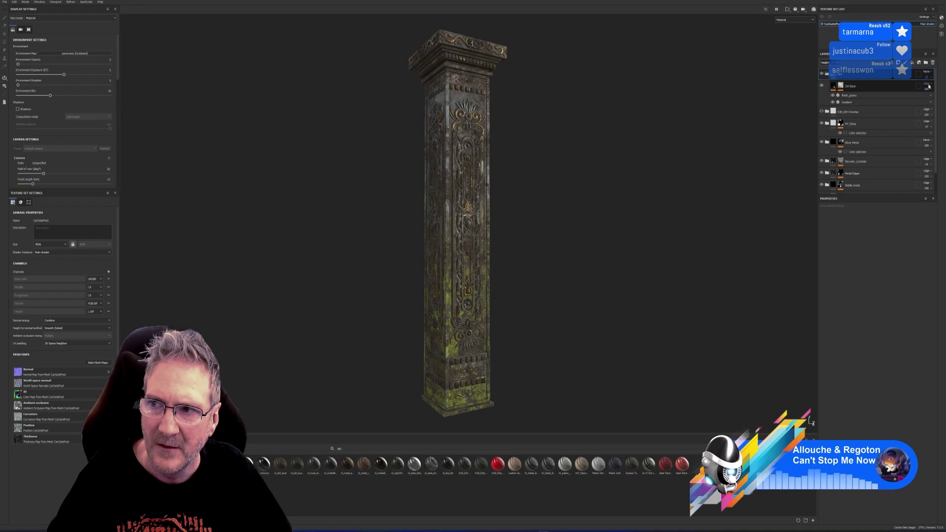
pyautogui.click(834, 63)
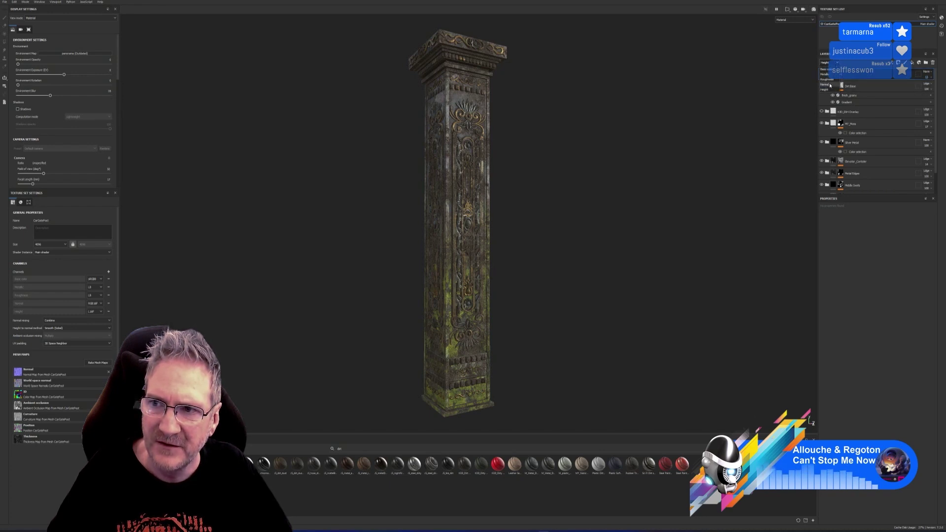
pyautogui.click(829, 89)
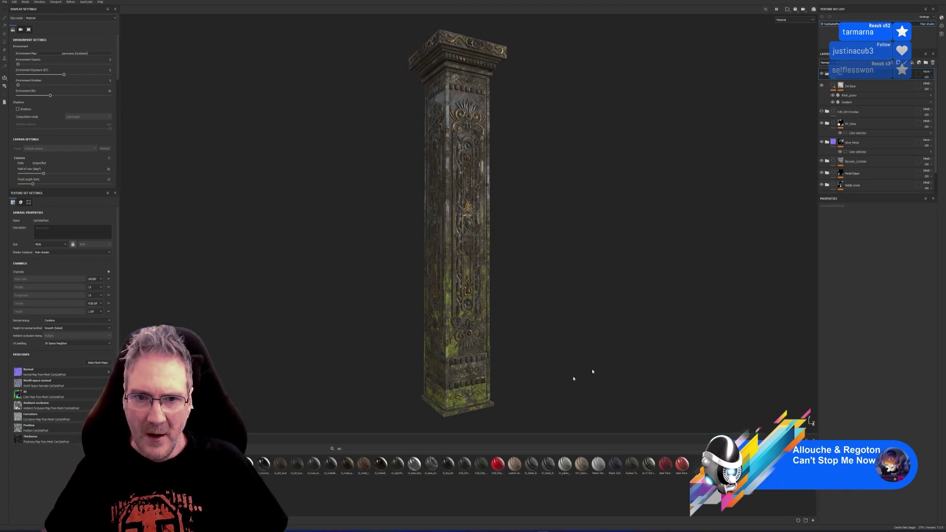
# Step: Lower the Dirt Base layer's opacity slightly and orbit to check the dirt
pyautogui.click(932, 78)
pyautogui.click(936, 87)
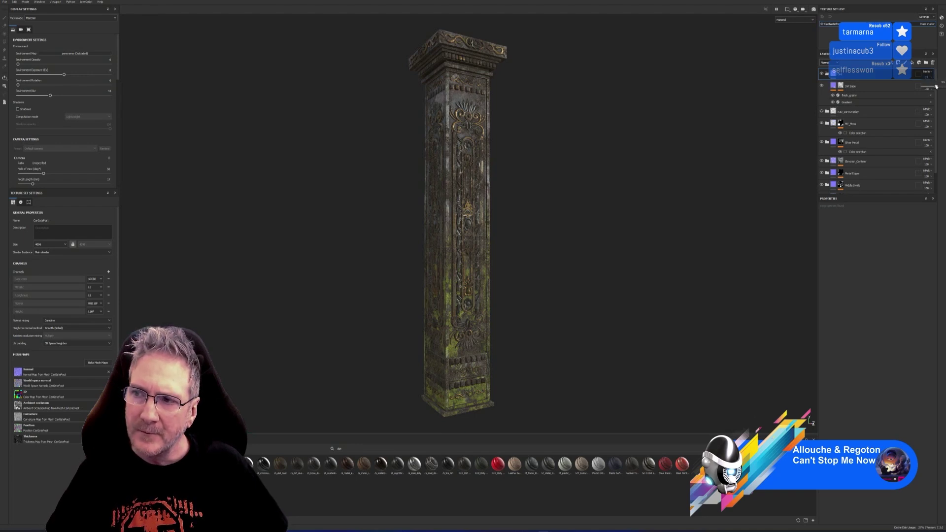
pyautogui.moveTo(934, 86); pyautogui.dragTo(931, 86)
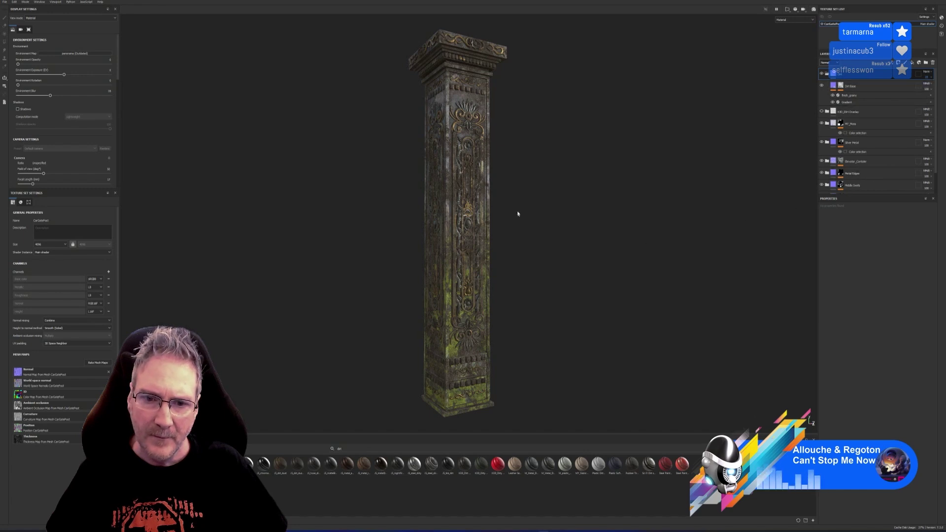
pyautogui.scroll(4, 486, 196)
pyautogui.keyDown('alt'); pyautogui.moveTo(486, 196); pyautogui.dragTo(554, 202); pyautogui.keyUp('alt')
# Step: Toggle Dirt Base's fresh_grainy and Gradient effects off and on to compare
pyautogui.click(829, 63)
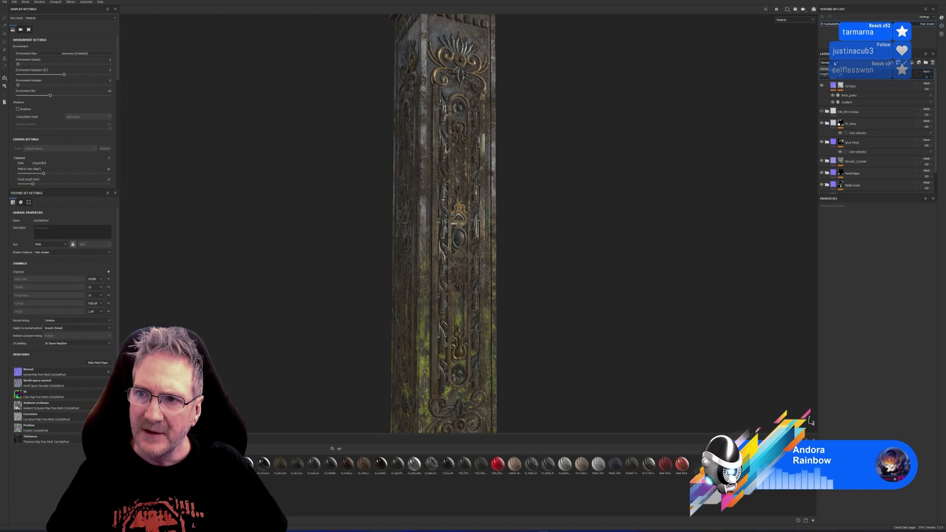
pyautogui.press('Escape')
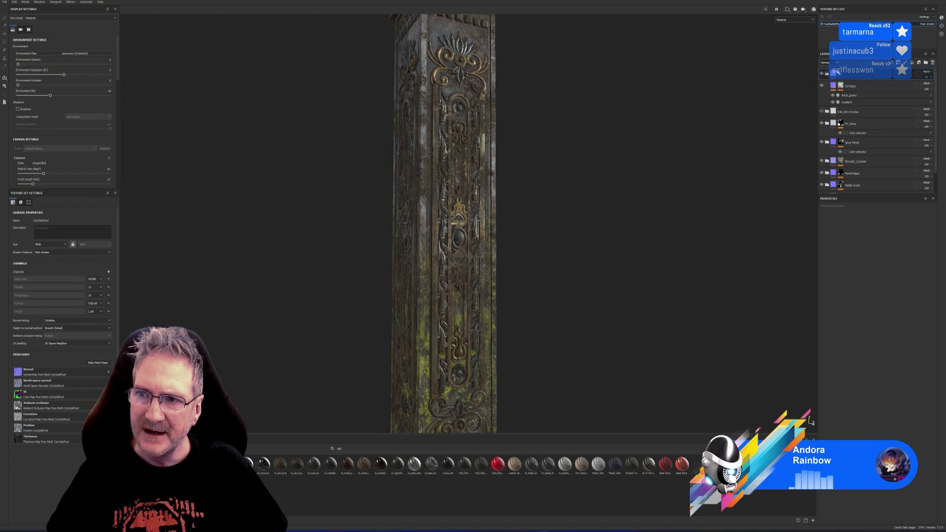
pyautogui.click(846, 87)
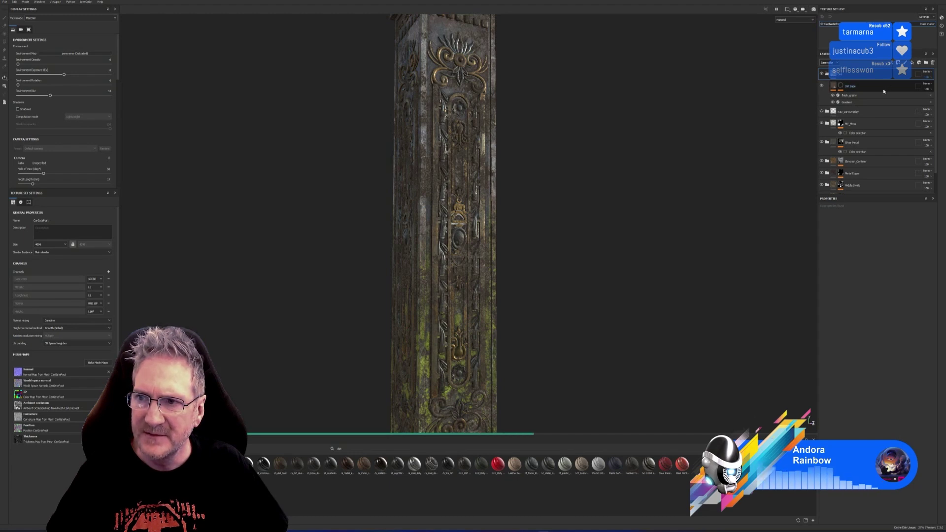
pyautogui.click(851, 95)
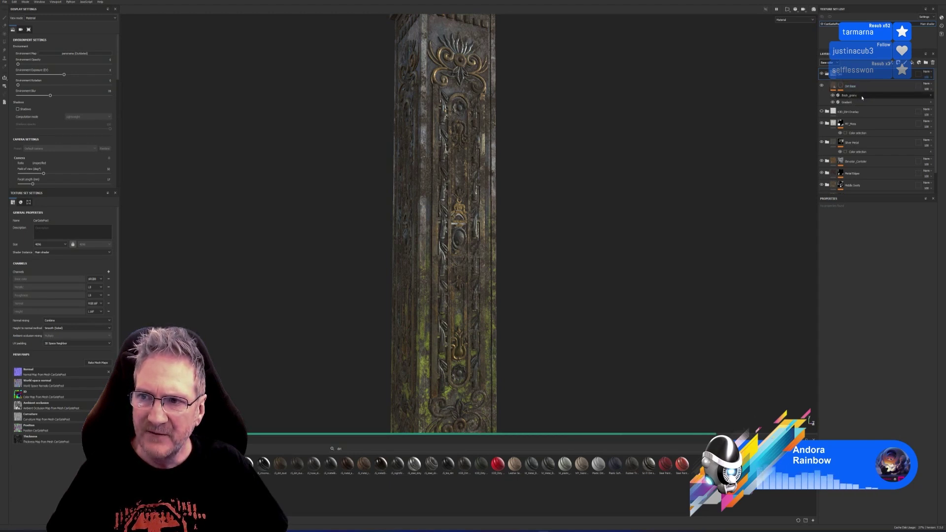
pyautogui.click(832, 95)
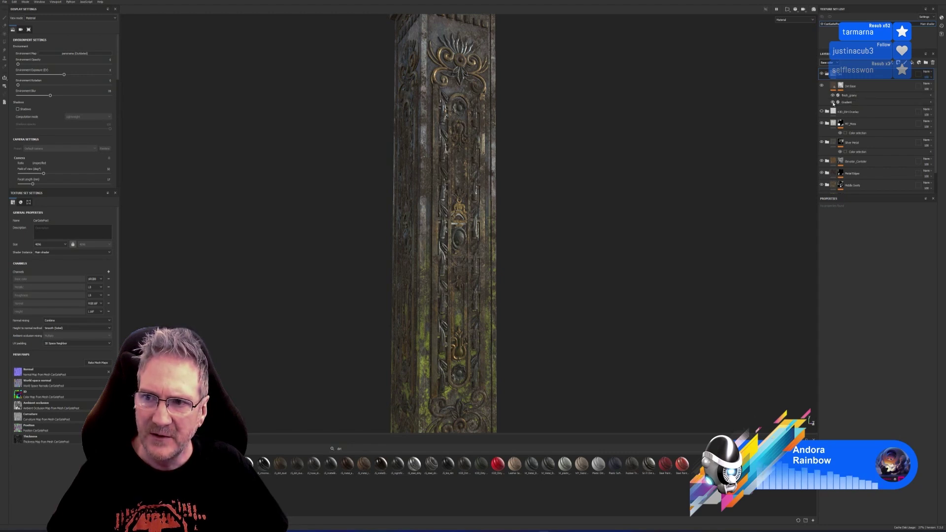
pyautogui.click(833, 102)
pyautogui.click(833, 102)
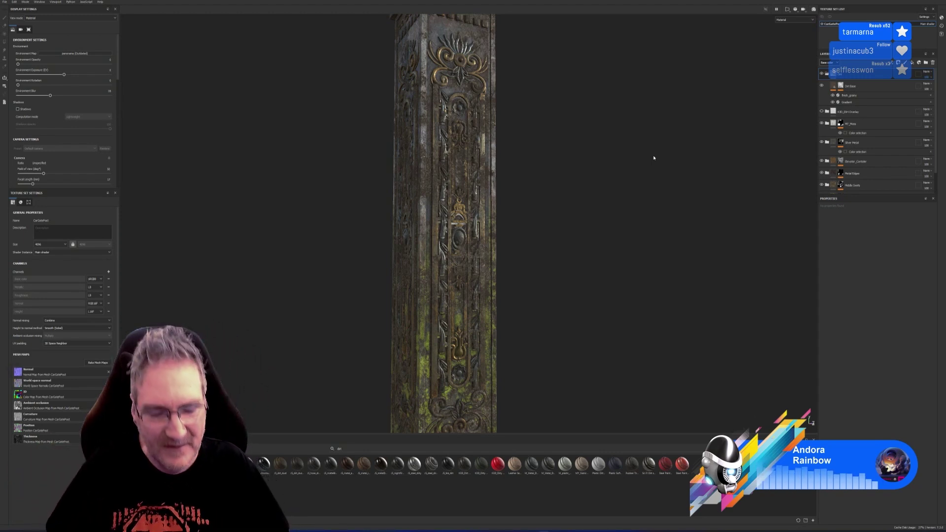
pyautogui.keyDown('alt'); pyautogui.moveTo(616, 173); pyautogui.dragTo(555, 207); pyautogui.keyUp('alt')
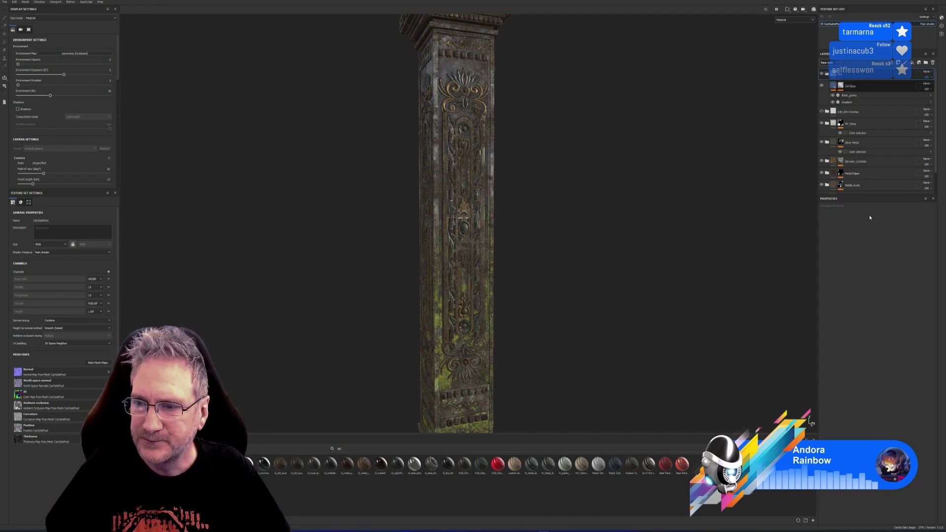
pyautogui.click(867, 87)
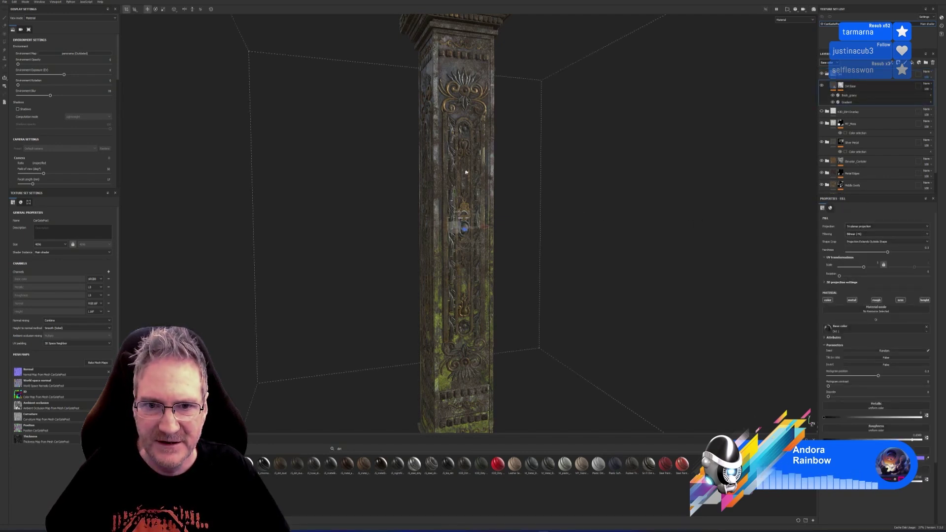
pyautogui.scroll(4, 544, 194)
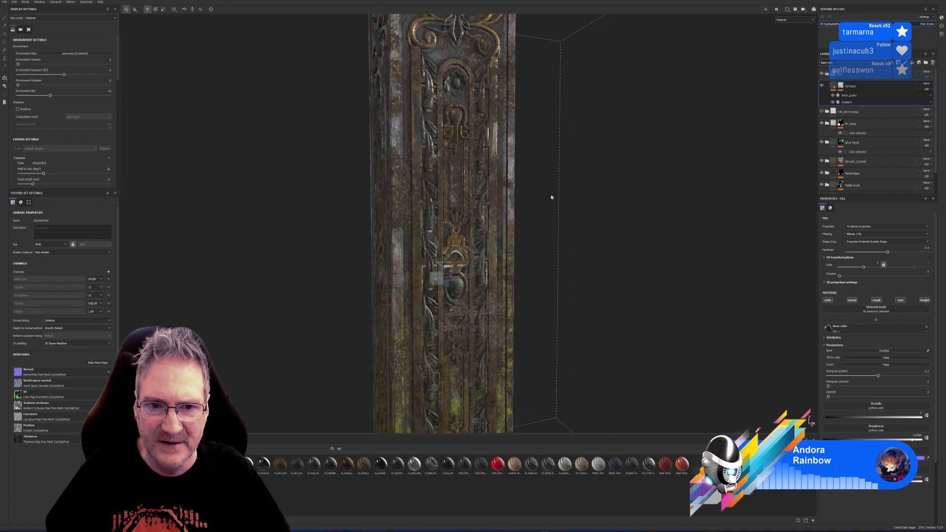
pyautogui.scroll(-1, 536, 212)
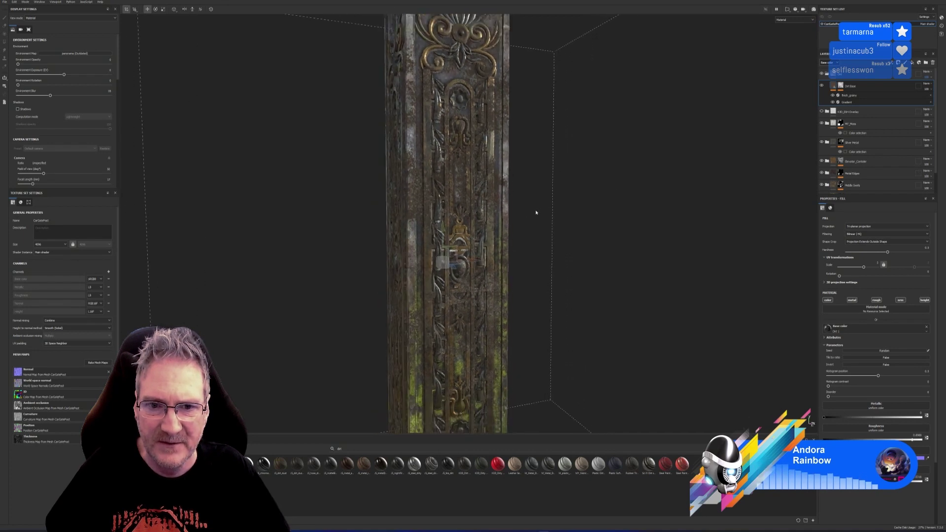
pyautogui.click(900, 300)
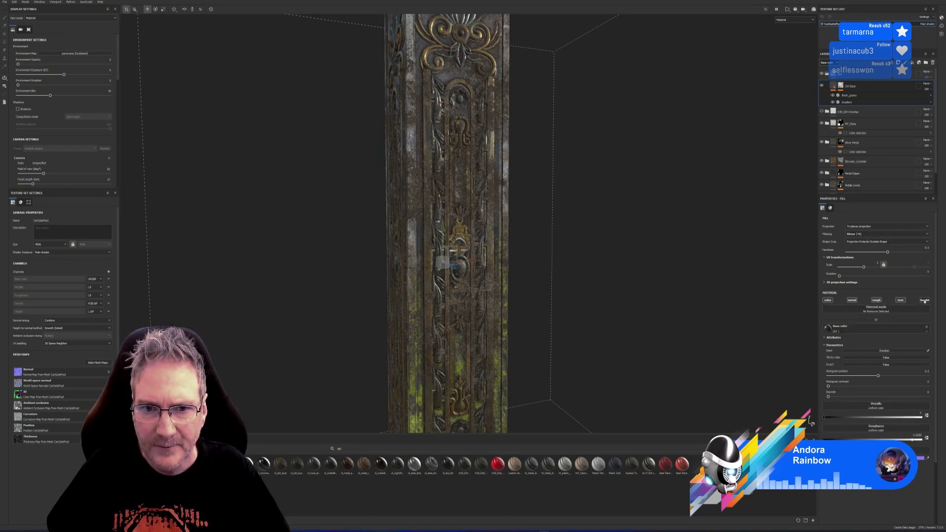
pyautogui.keyDown('alt'); pyautogui.moveTo(567, 202); pyautogui.dragTo(522, 218); pyautogui.keyUp('alt')
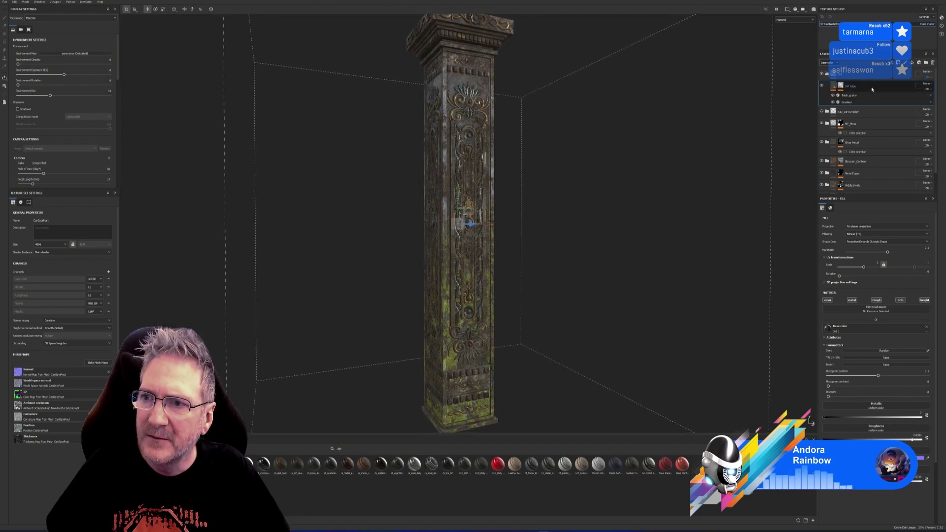
pyautogui.click(931, 92)
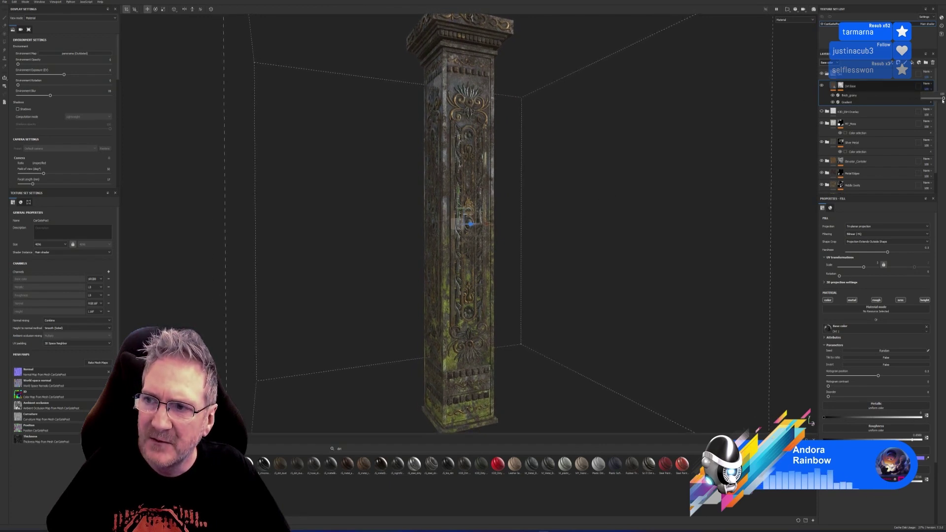
pyautogui.moveTo(943, 99)
pyautogui.mouseDown()
pyautogui.moveTo(922, 102)
pyautogui.moveTo(937, 101)
pyautogui.mouseUp()
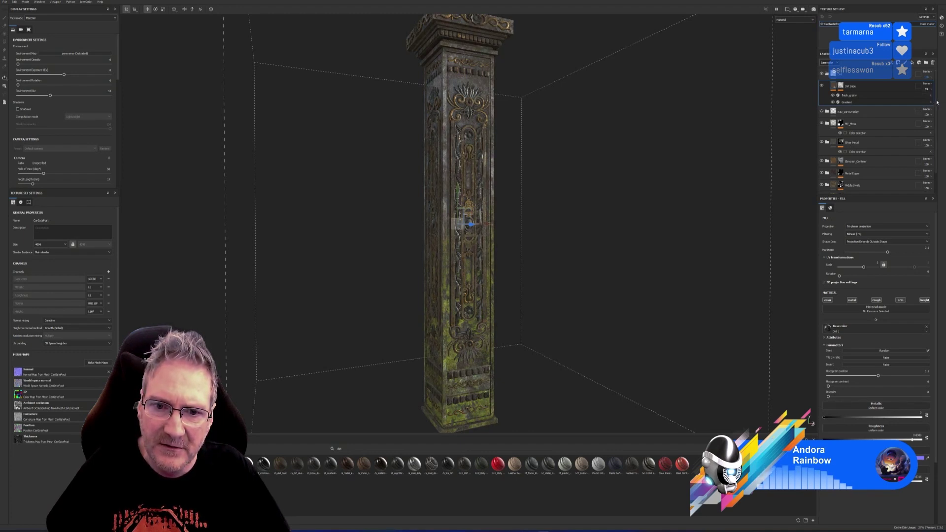
pyautogui.keyDown('alt'); pyautogui.moveTo(609, 184); pyautogui.dragTo(602, 223); pyautogui.keyUp('alt')
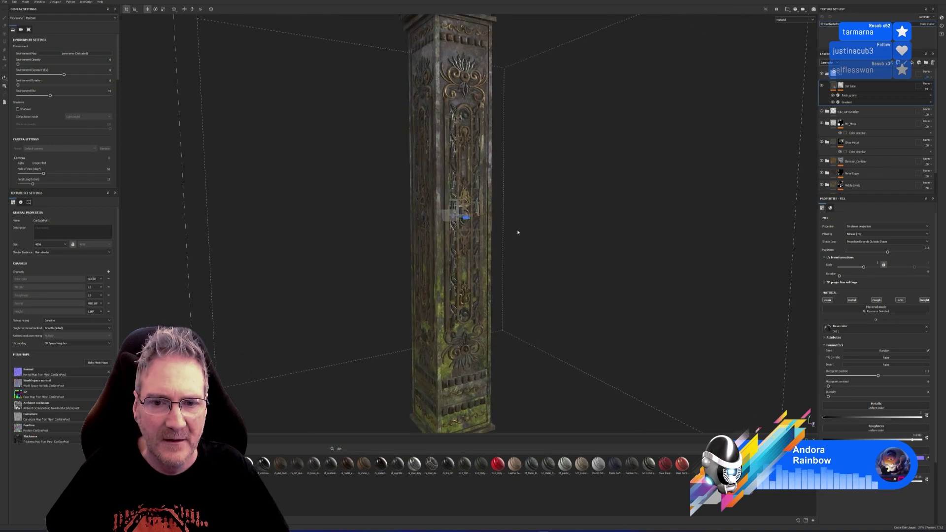
pyautogui.keyDown('alt'); pyautogui.moveTo(517, 232); pyautogui.dragTo(542, 217); pyautogui.keyUp('alt')
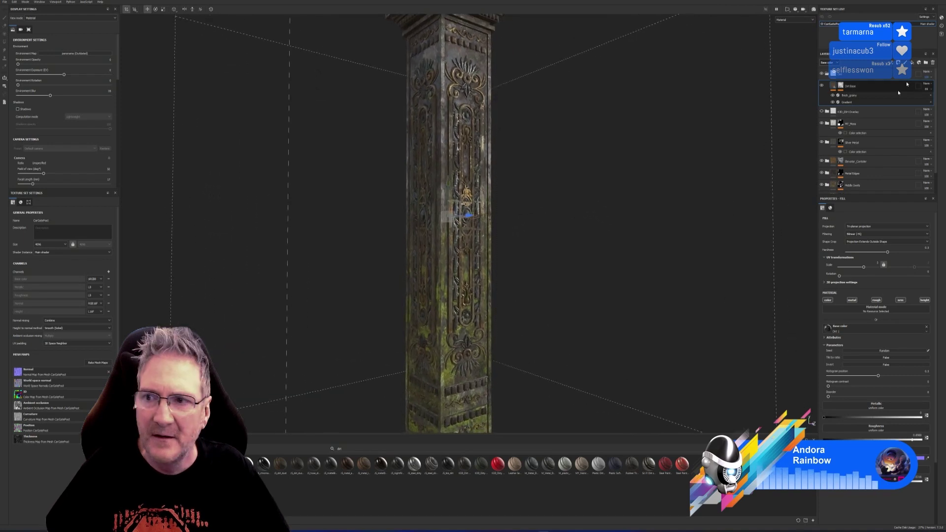
# Step: Collapse the Dirt folder and toggle its visibility to compare the pillar
pyautogui.click(825, 74)
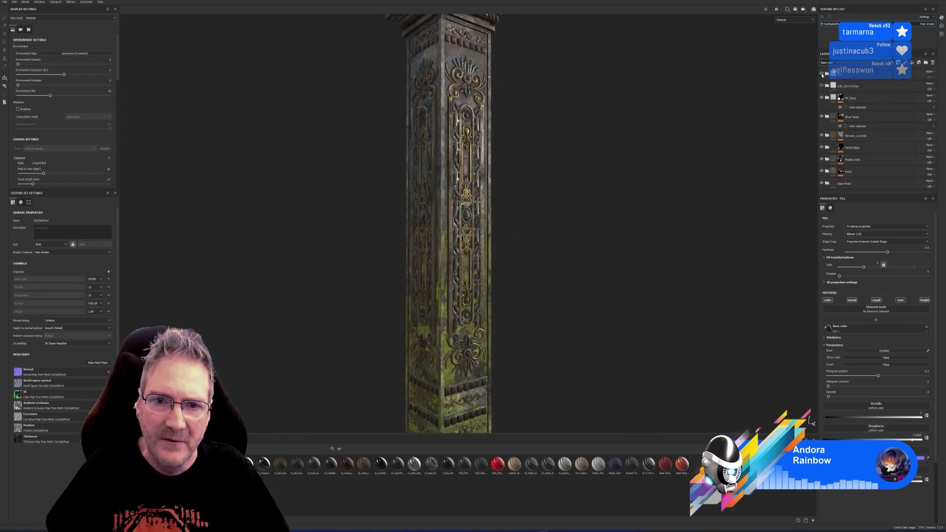
pyautogui.click(822, 74)
pyautogui.click(822, 74)
pyautogui.click(822, 75)
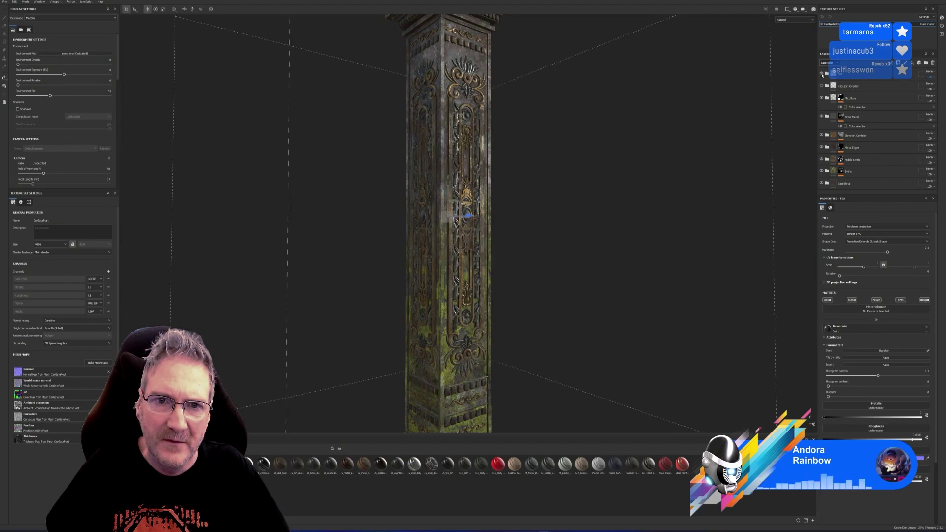
pyautogui.click(822, 74)
pyautogui.click(822, 74)
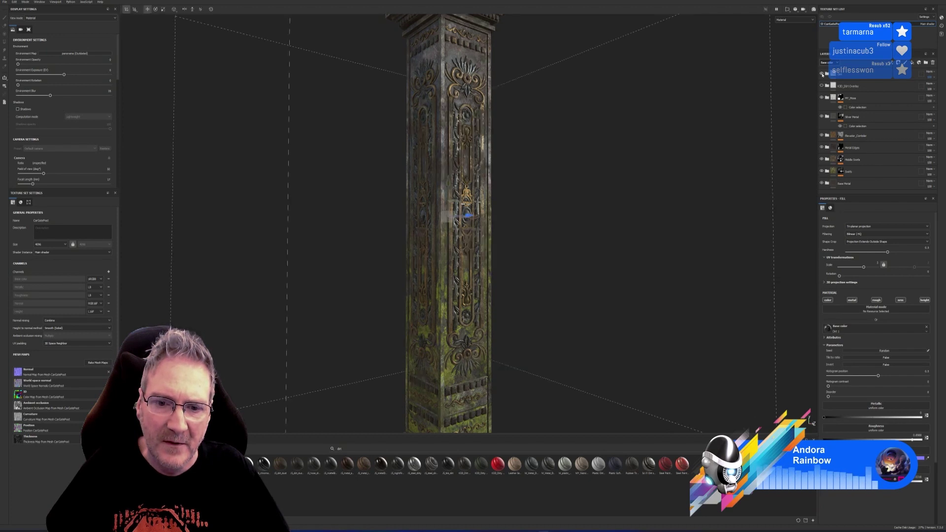
pyautogui.click(821, 75)
pyautogui.click(822, 75)
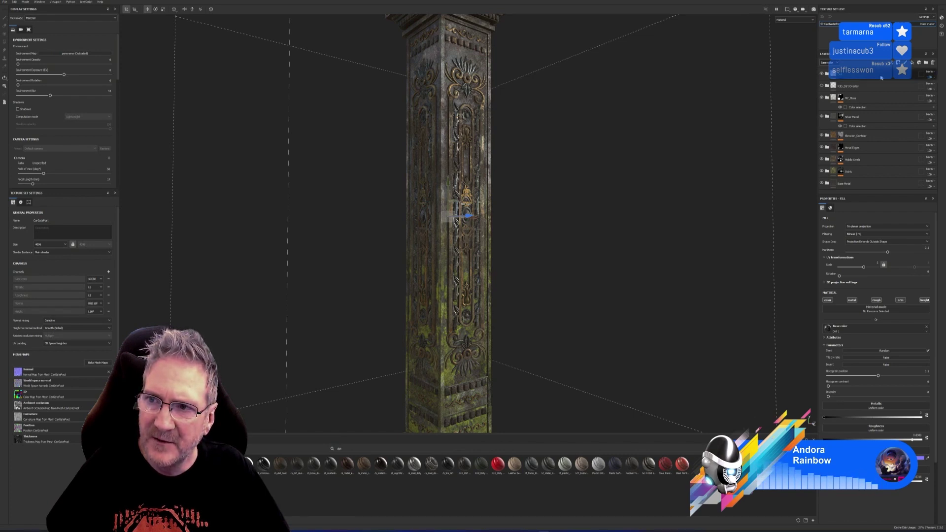
# Step: Lower the Dirt folder's opacity and toggle it to check the gold trim
pyautogui.click(934, 78)
pyautogui.moveTo(943, 87)
pyautogui.mouseDown()
pyautogui.moveTo(922, 88)
pyautogui.moveTo(939, 88)
pyautogui.moveTo(931, 90)
pyautogui.mouseUp()
pyautogui.click(822, 74)
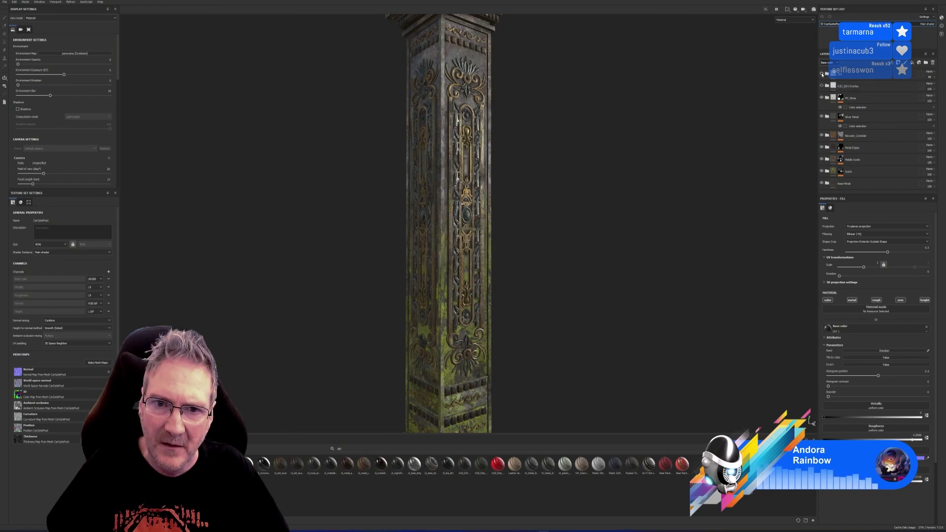
pyautogui.click(821, 74)
pyautogui.click(822, 74)
pyautogui.click(822, 73)
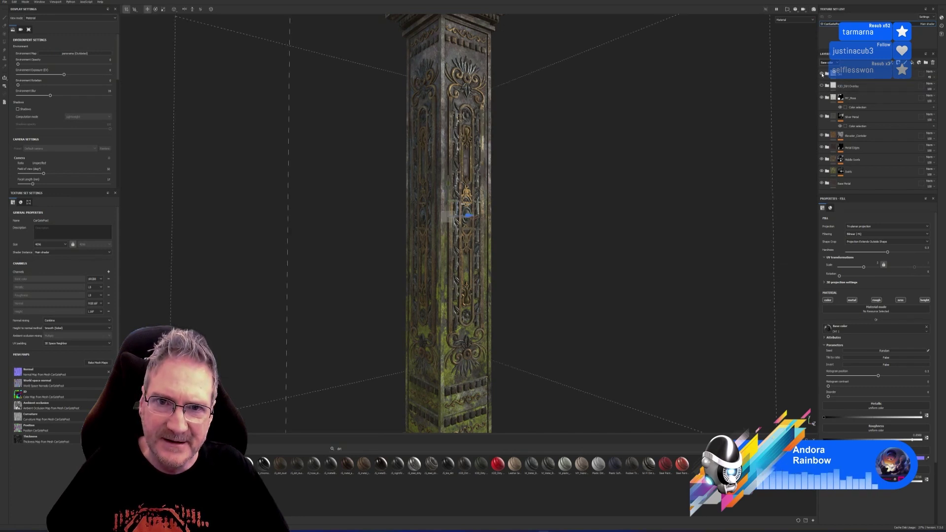
pyautogui.click(822, 74)
pyautogui.click(822, 74)
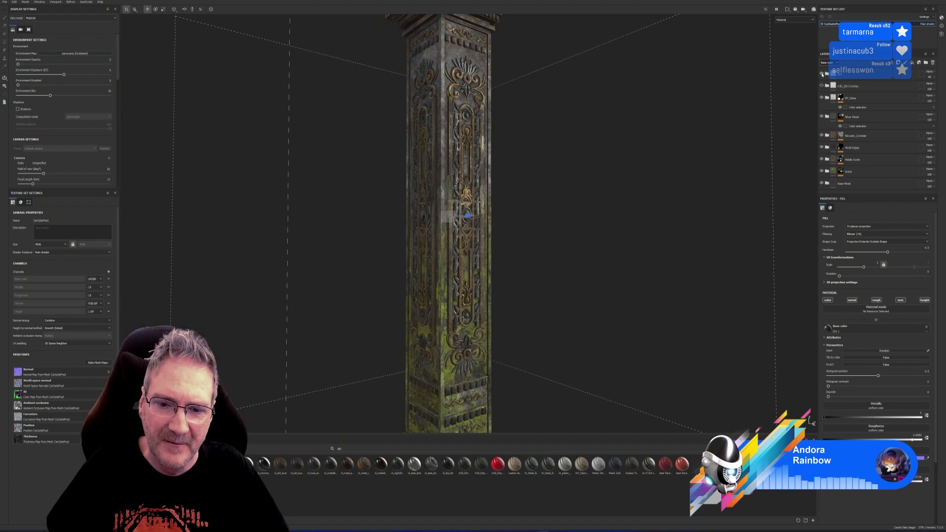
pyautogui.click(821, 74)
pyautogui.click(821, 74)
pyautogui.keyDown('alt'); pyautogui.moveTo(641, 192); pyautogui.dragTo(570, 226); pyautogui.keyUp('alt')
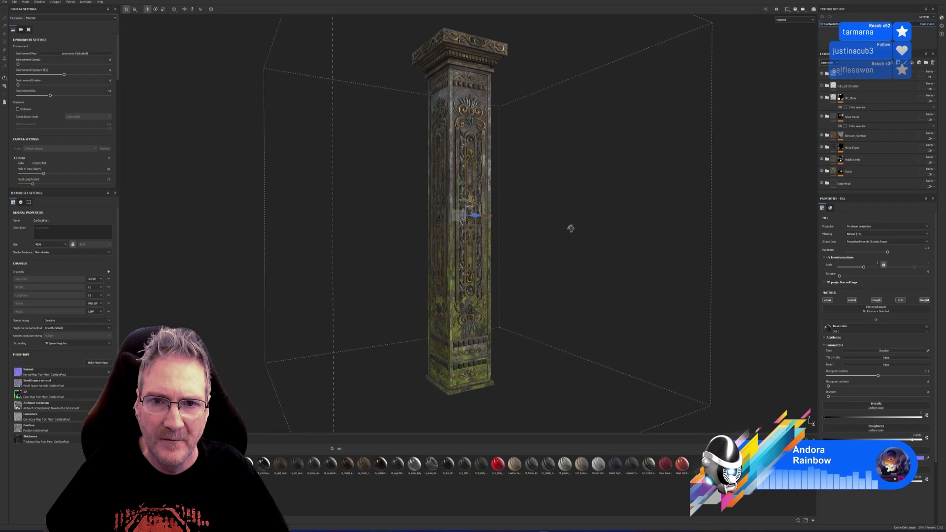
# Step: Delete the K3D_Dirt Overlay layer from the Dirt folder
pyautogui.click(822, 74)
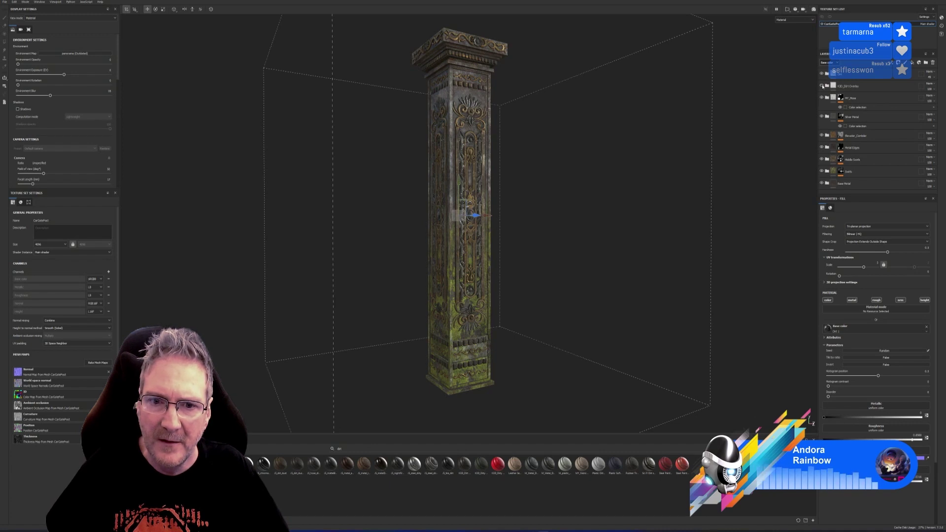
pyautogui.doubleClick(850, 88)
pyautogui.press('Delete')
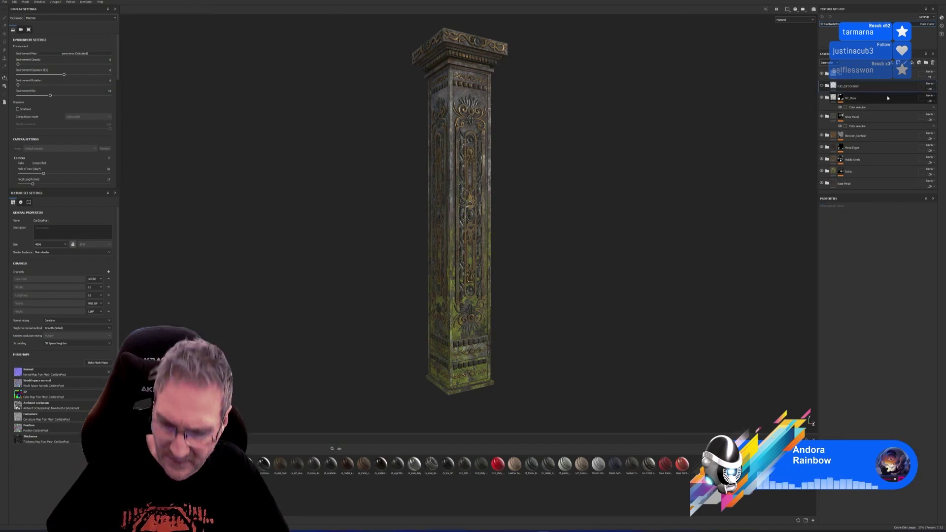
# Step: Toggle the Dirt folder on and off repeatedly to compare its effect on the gold trim
pyautogui.moveTo(668, 143)
pyautogui.keyDown('alt'); pyautogui.mouseDown()
pyautogui.moveTo(500, 192)
pyautogui.moveTo(589, 181)
pyautogui.moveTo(285, 203)
pyautogui.moveTo(609, 194)
pyautogui.moveTo(382, 165)
pyautogui.moveTo(412, 156)
pyautogui.moveTo(544, 205)
pyautogui.moveTo(631, 201)
pyautogui.moveTo(583, 223)
pyautogui.moveTo(508, 227)
pyautogui.moveTo(561, 214)
pyautogui.moveTo(661, 260)
pyautogui.moveTo(614, 264)
pyautogui.moveTo(501, 239)
pyautogui.moveTo(526, 243)
pyautogui.moveTo(367, 243)
pyautogui.moveTo(583, 235)
pyautogui.moveTo(546, 255)
pyautogui.mouseUp(); pyautogui.keyUp('alt')
pyautogui.scroll(2, 502, 239)
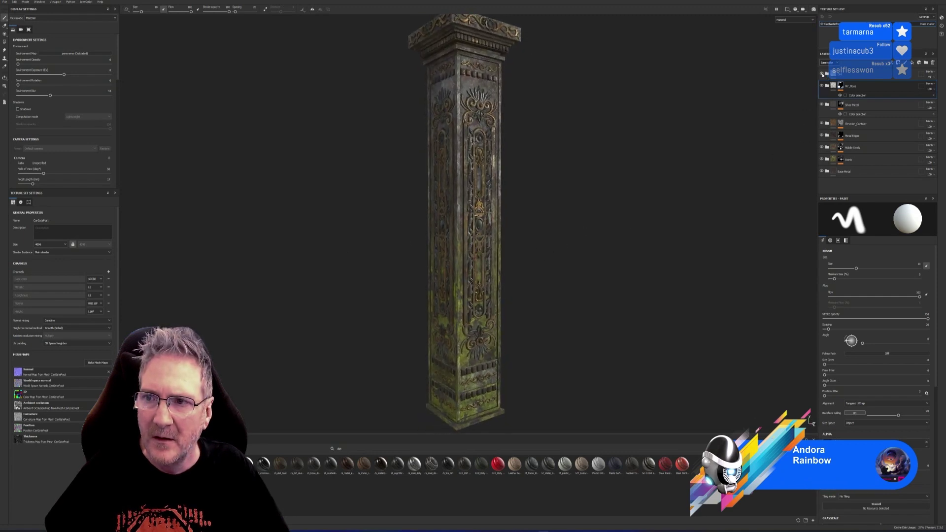
pyautogui.click(821, 75)
pyautogui.click(822, 75)
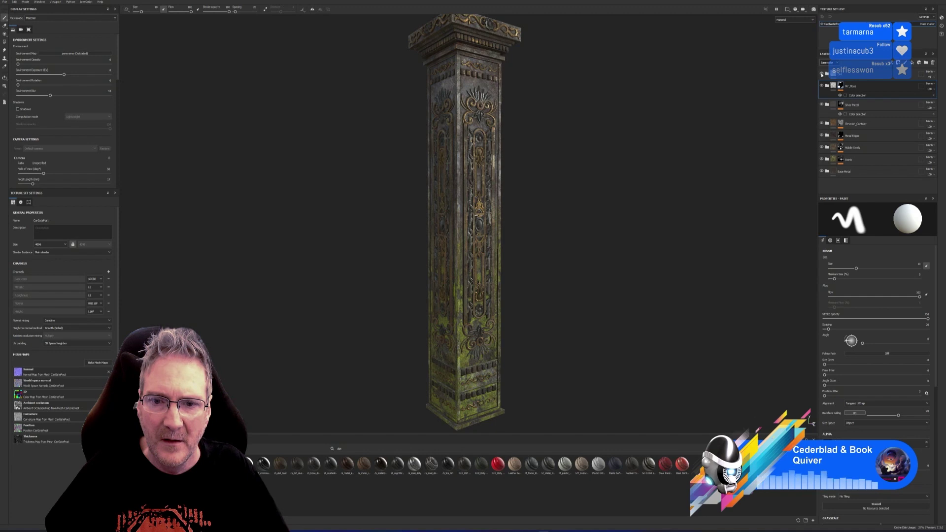
pyautogui.click(822, 75)
pyautogui.click(822, 75)
pyautogui.click(821, 75)
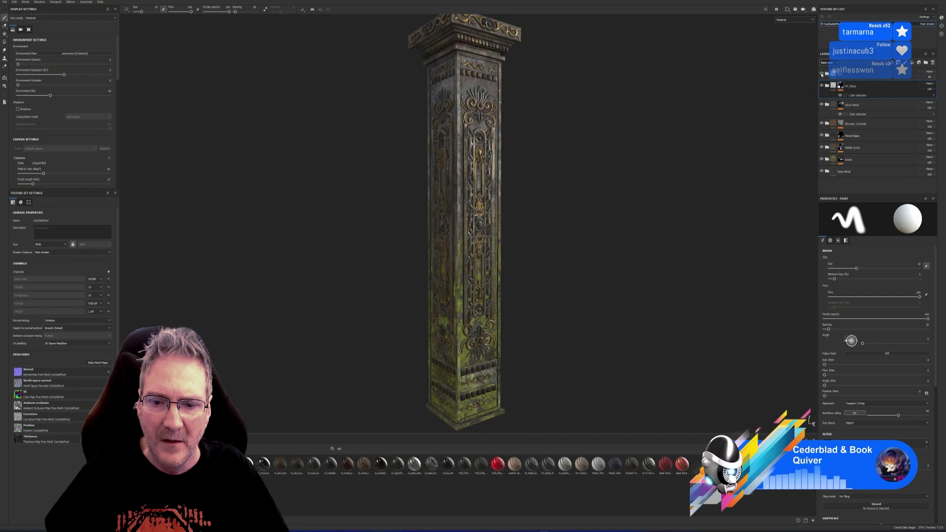
pyautogui.click(821, 74)
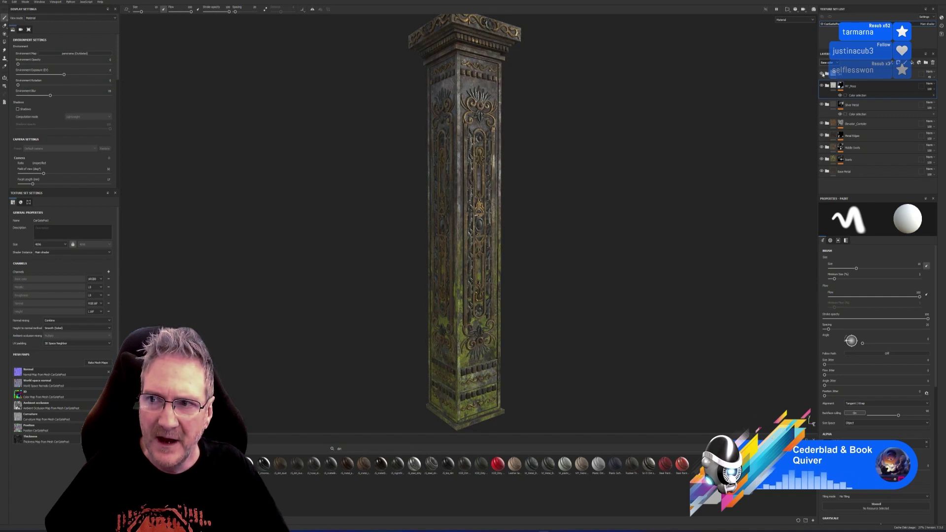
pyautogui.click(822, 74)
pyautogui.click(822, 74)
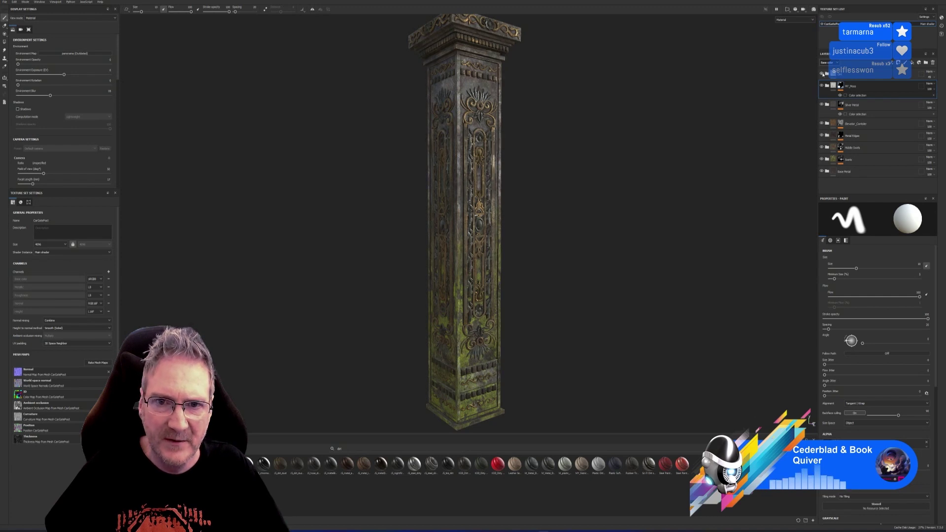
pyautogui.click(822, 75)
pyautogui.click(822, 75)
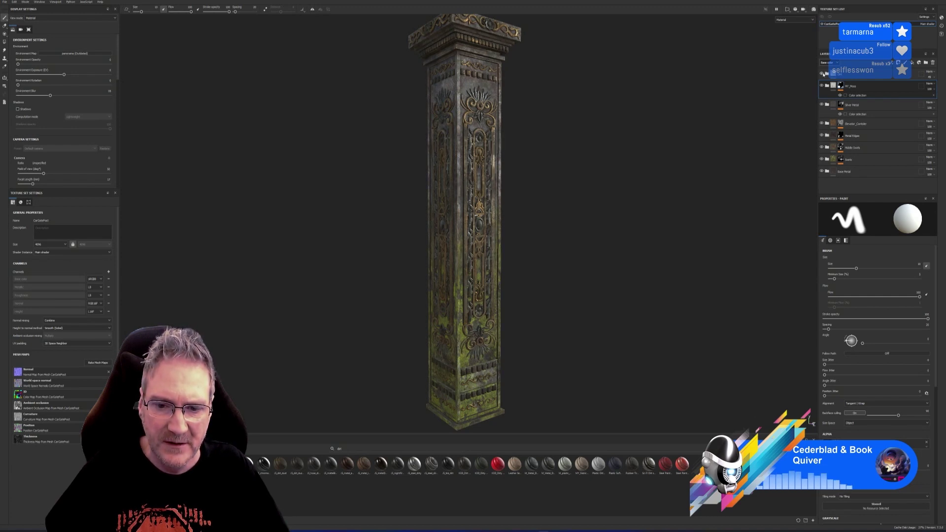
pyautogui.click(822, 74)
pyautogui.click(822, 74)
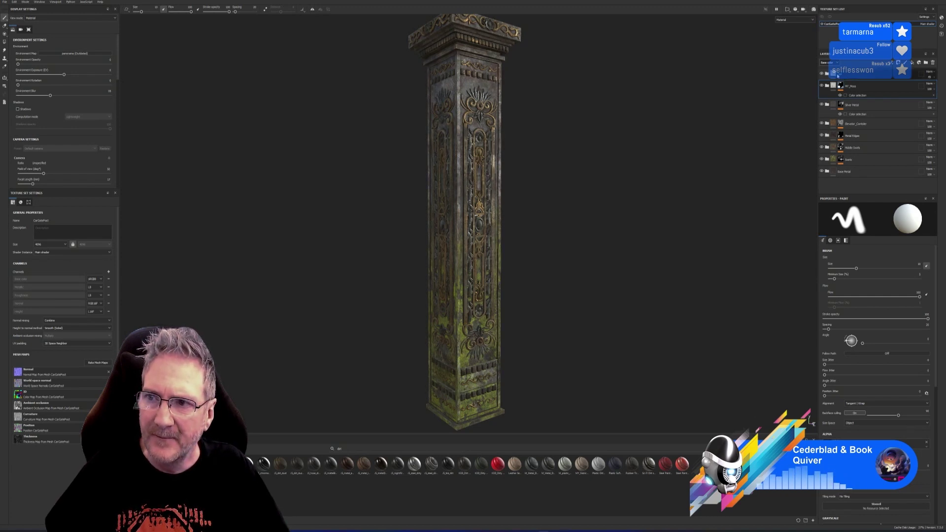
# Step: Select the Dirt folder and expand it to list Dirt Base and its effects
pyautogui.click(834, 74)
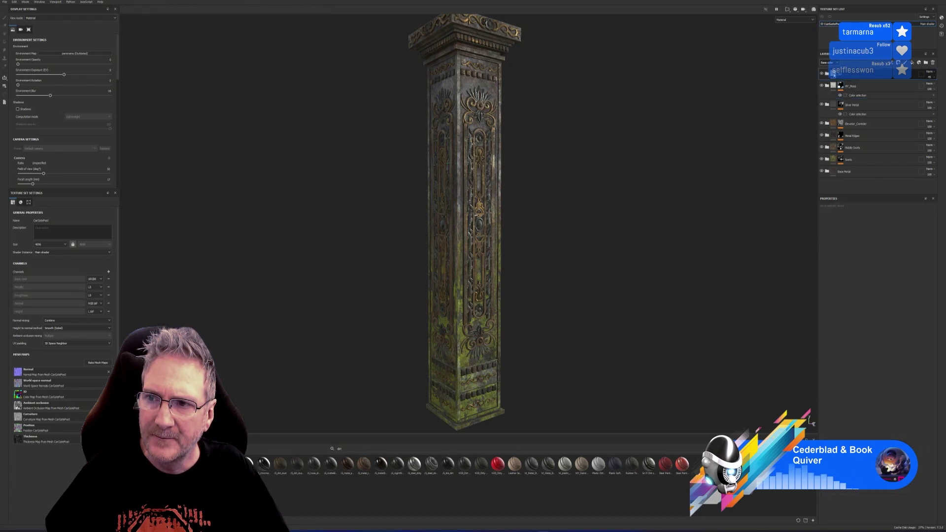
pyautogui.moveTo(834, 75)
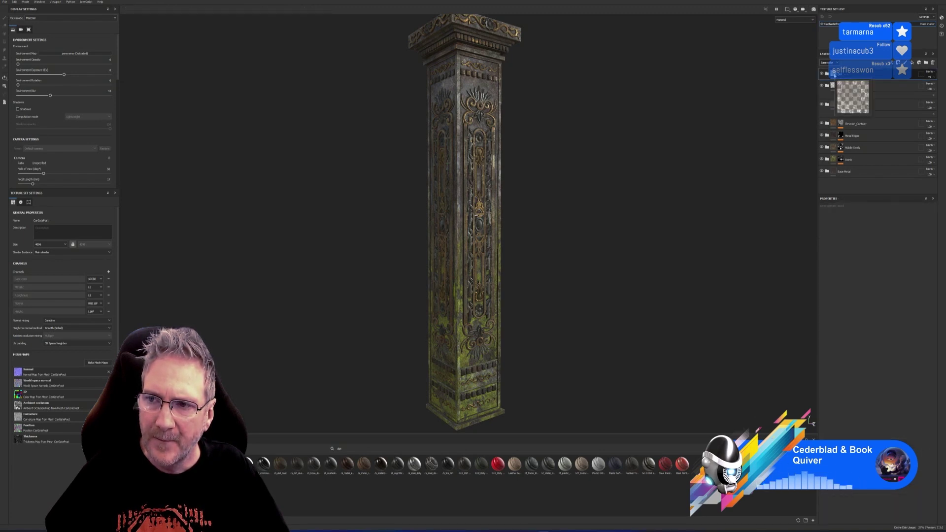
pyautogui.click(826, 73)
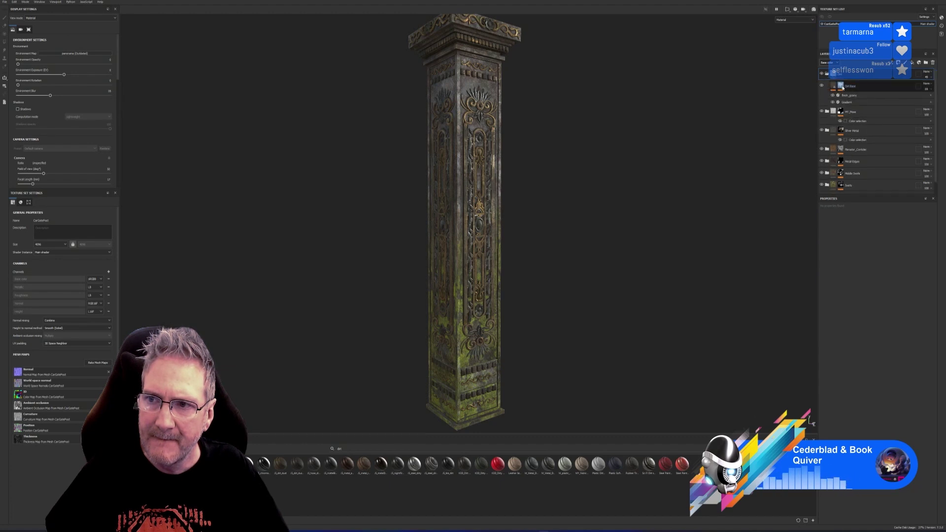
# Step: Set the Dirt Base mask to Global Balance 0.81, AO 0.46, Curvature 0.44, World Space Normal 0.76, higher Position Gradient
pyautogui.click(842, 88)
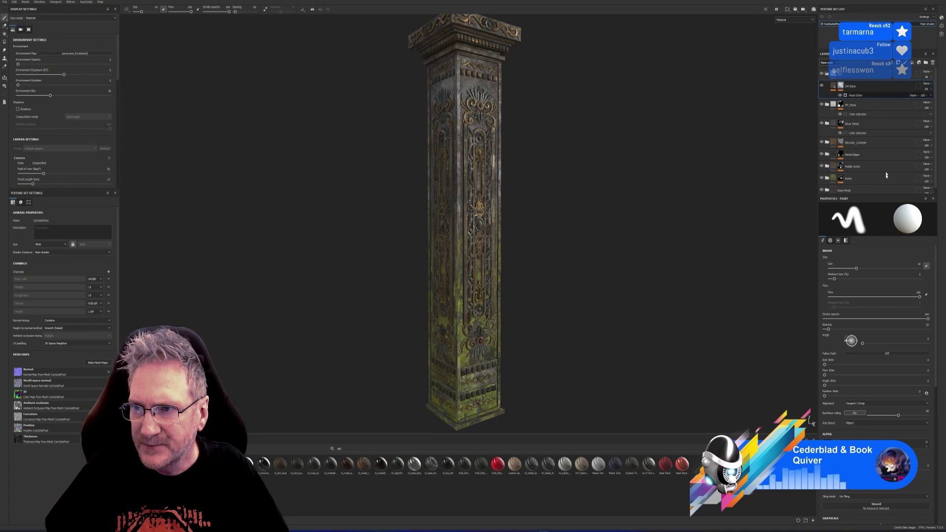
pyautogui.click(856, 95)
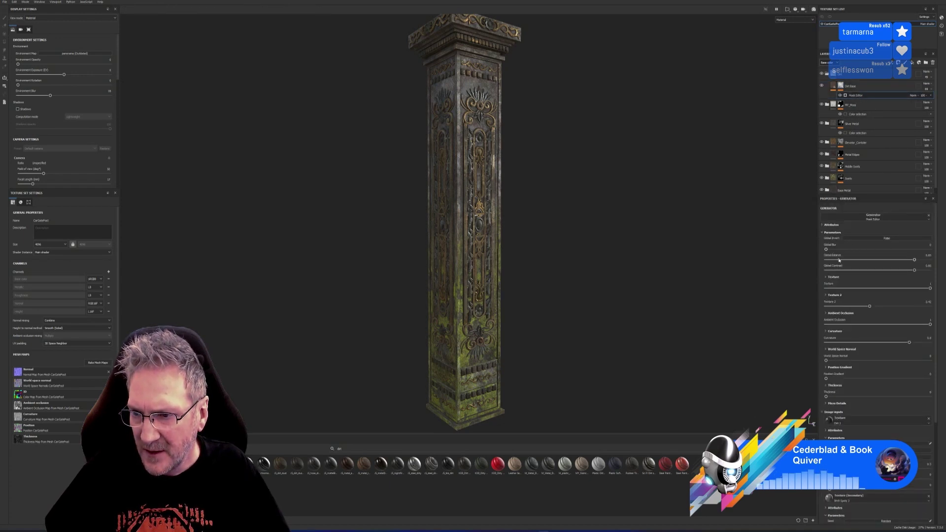
pyautogui.moveTo(915, 260); pyautogui.dragTo(870, 308)
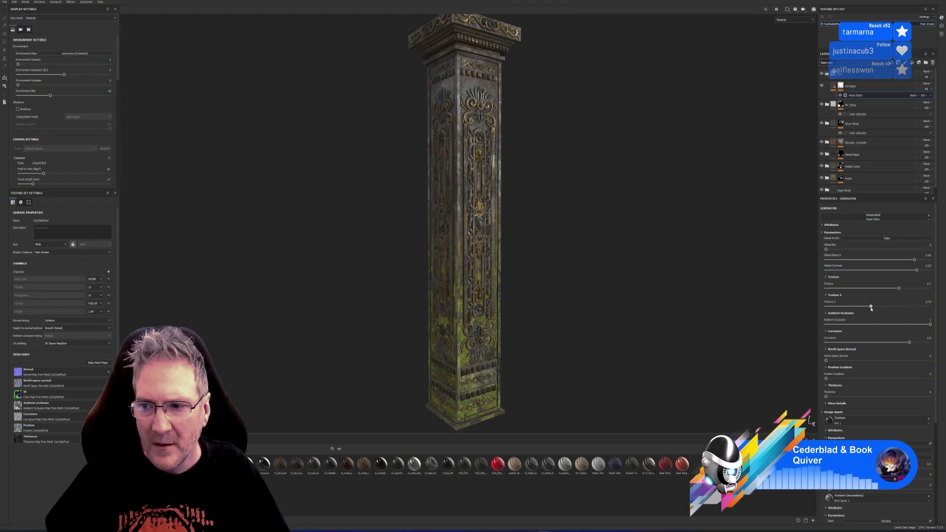
pyautogui.moveTo(930, 326); pyautogui.dragTo(876, 329)
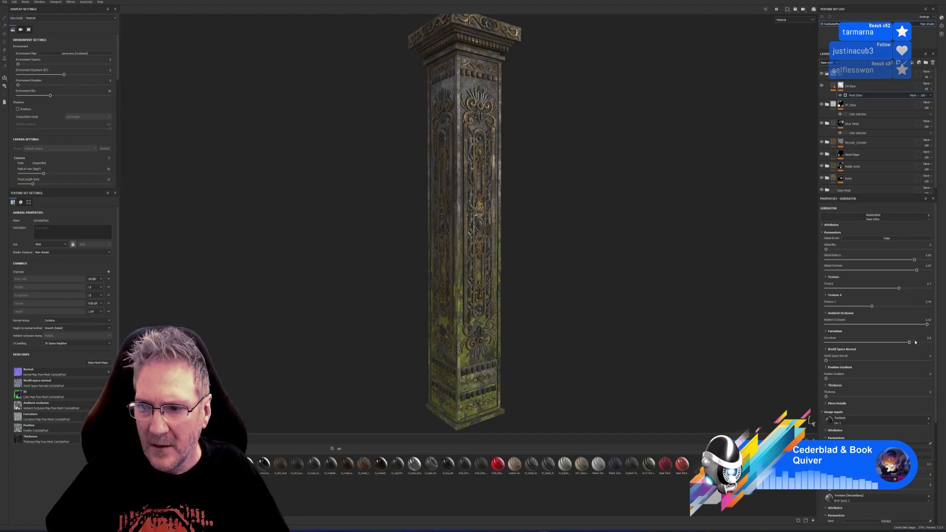
pyautogui.moveTo(909, 341)
pyautogui.mouseDown()
pyautogui.moveTo(868, 342)
pyautogui.moveTo(918, 342)
pyautogui.mouseUp()
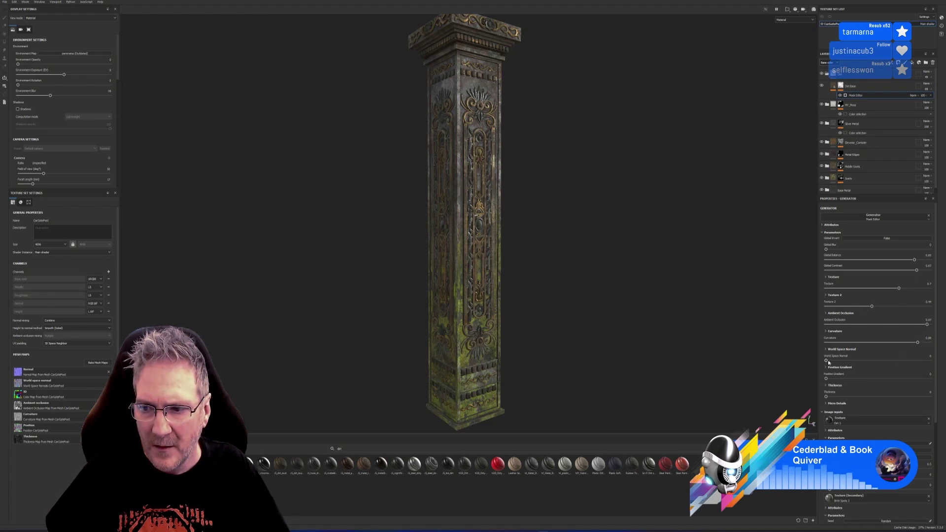
pyautogui.moveTo(826, 360); pyautogui.dragTo(890, 366)
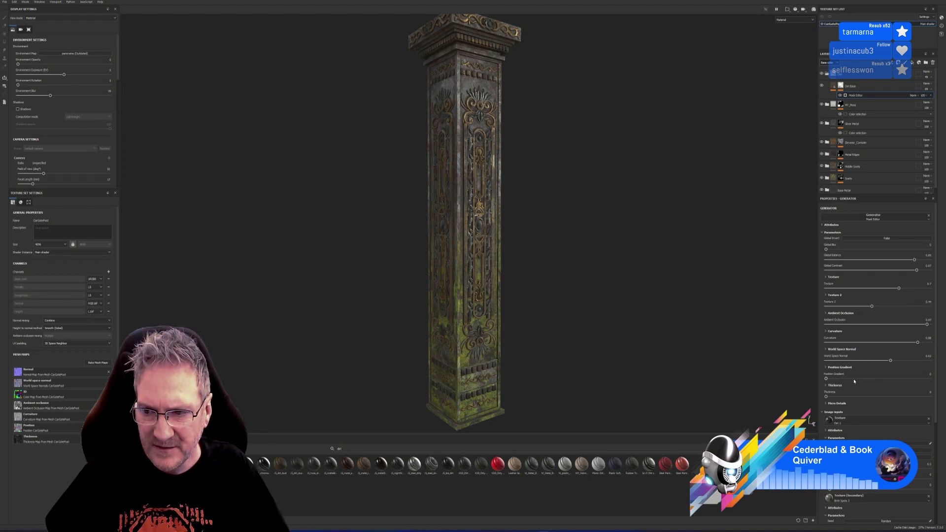
pyautogui.moveTo(826, 379)
pyautogui.mouseDown()
pyautogui.moveTo(925, 377)
pyautogui.moveTo(792, 388)
pyautogui.moveTo(839, 392)
pyautogui.mouseUp()
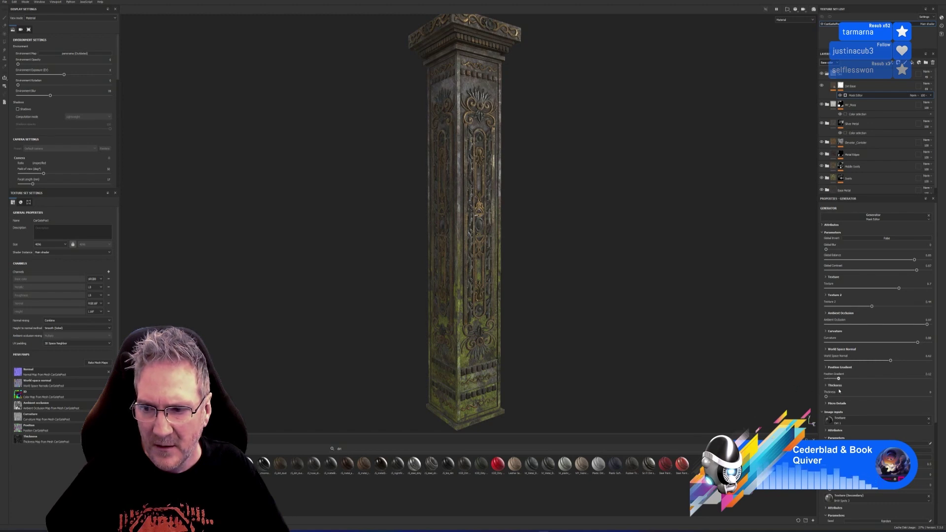
# Step: Try Position Gradient values of 0.5 and 1, then settle it below zero
pyautogui.click(928, 374)
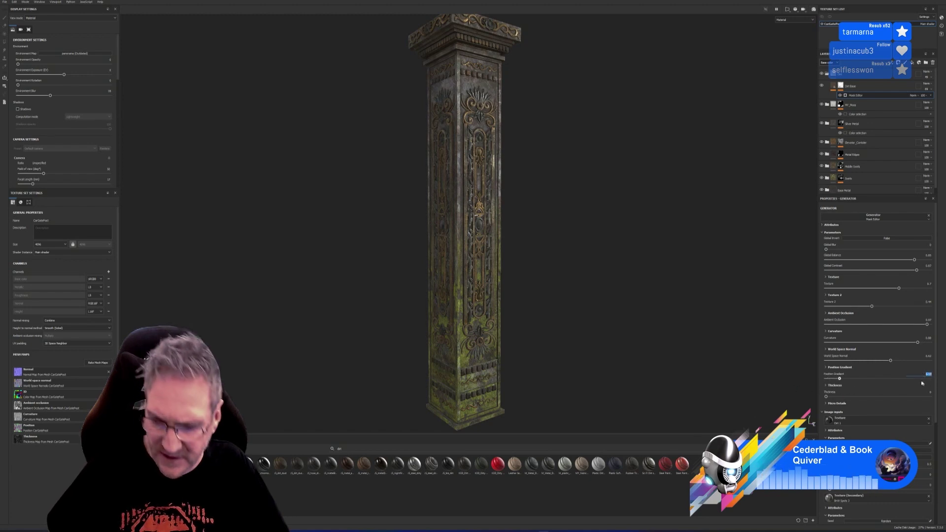
pyautogui.write('0.5')
pyautogui.press('Return')
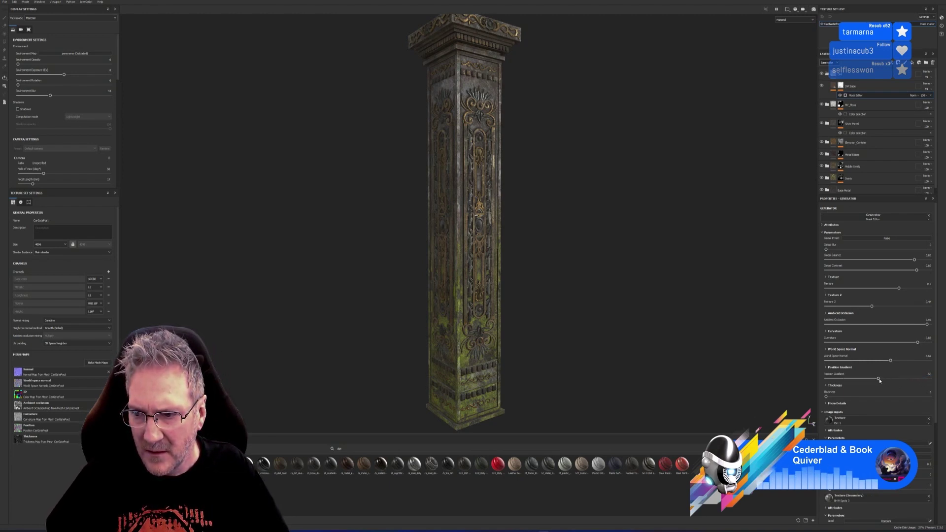
pyautogui.moveTo(877, 380); pyautogui.dragTo(837, 393)
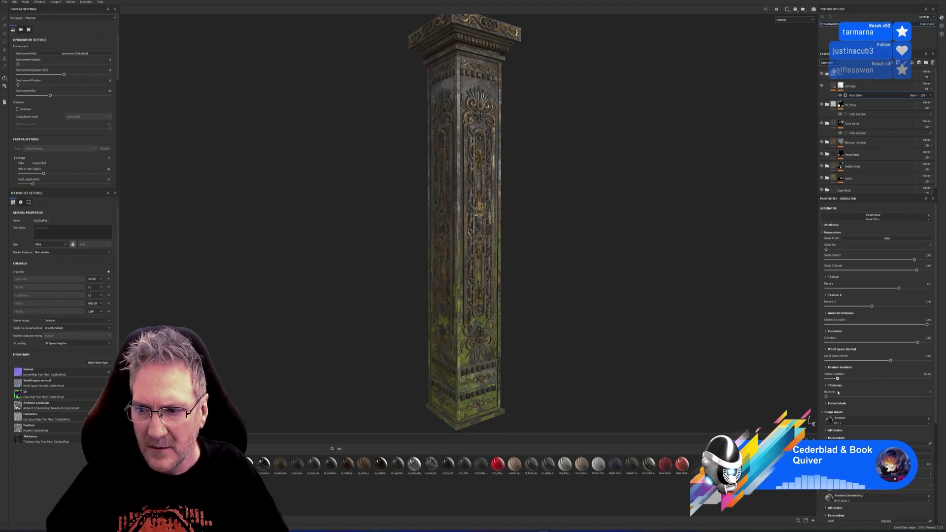
pyautogui.doubleClick(926, 375)
pyautogui.write('1')
pyautogui.press('Return')
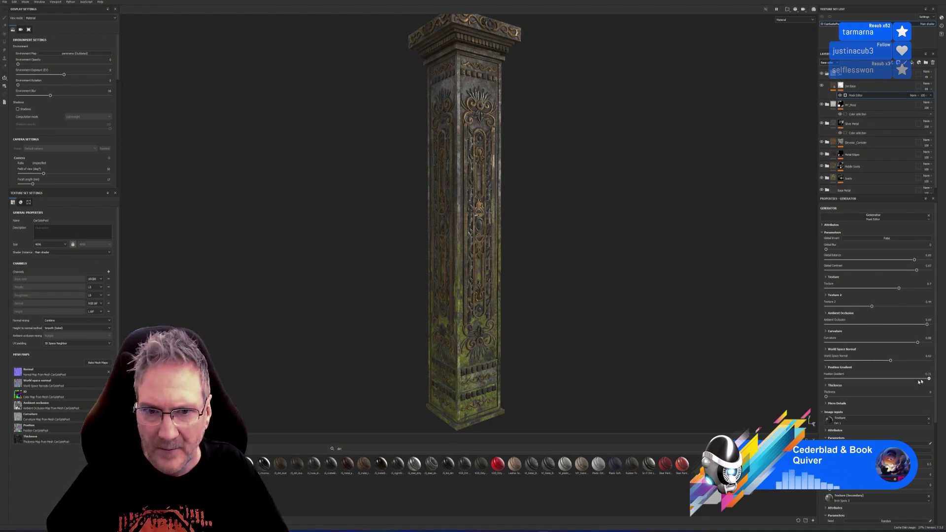
pyautogui.moveTo(920, 382)
pyautogui.mouseDown()
pyautogui.moveTo(828, 381)
pyautogui.moveTo(837, 393)
pyautogui.moveTo(934, 386)
pyautogui.moveTo(876, 393)
pyautogui.moveTo(876, 381)
pyautogui.moveTo(848, 382)
pyautogui.moveTo(932, 382)
pyautogui.moveTo(921, 386)
pyautogui.mouseUp()
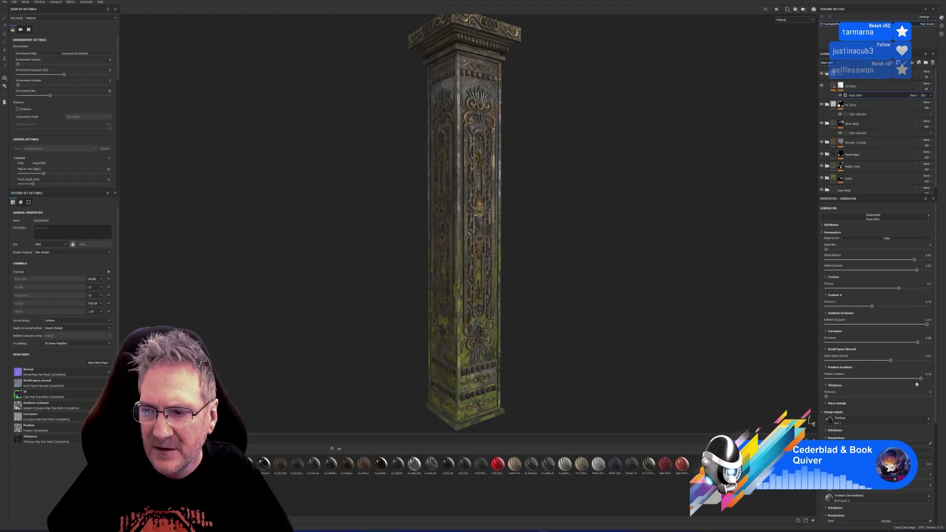
pyautogui.moveTo(921, 379); pyautogui.dragTo(931, 379)
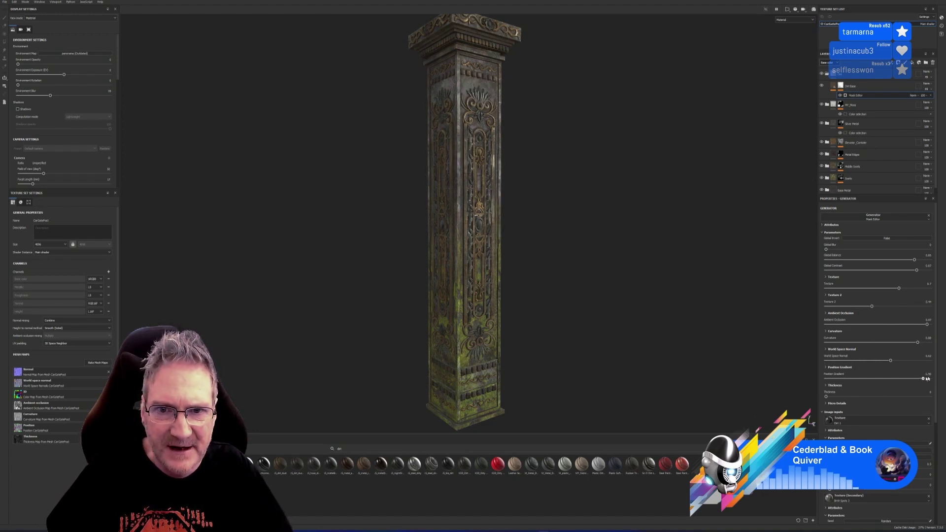
pyautogui.moveTo(931, 379)
pyautogui.mouseDown()
pyautogui.moveTo(841, 379)
pyautogui.moveTo(877, 388)
pyautogui.mouseUp()
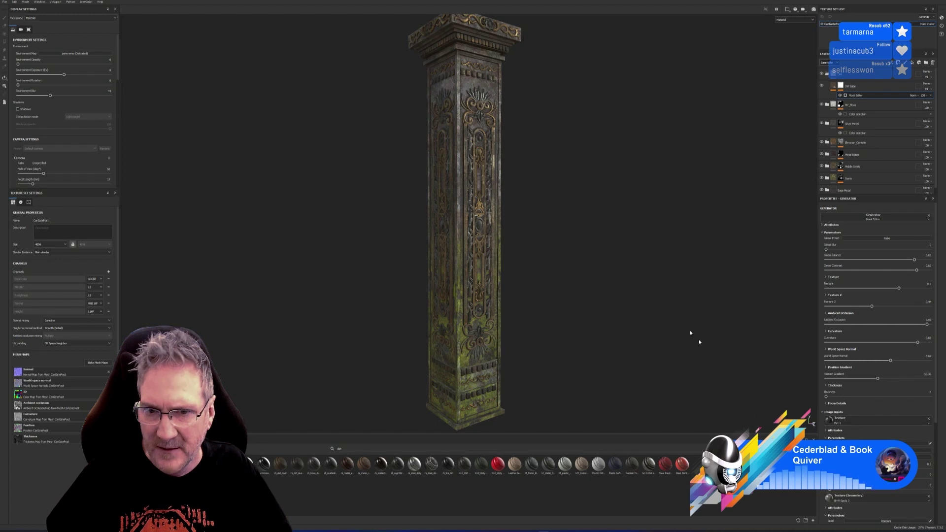
# Step: Inspect the pillar from a low frontal view, close up, and at its capital
pyautogui.keyDown('alt'); pyautogui.moveTo(600, 248); pyautogui.dragTo(370, 207); pyautogui.keyUp('alt')
pyautogui.keyDown('alt'); pyautogui.moveTo(594, 191); pyautogui.dragTo(661, 253, button='right'); pyautogui.keyUp('alt')
pyautogui.keyDown('alt'); pyautogui.moveTo(661, 253); pyautogui.dragTo(609, 242); pyautogui.keyUp('alt')
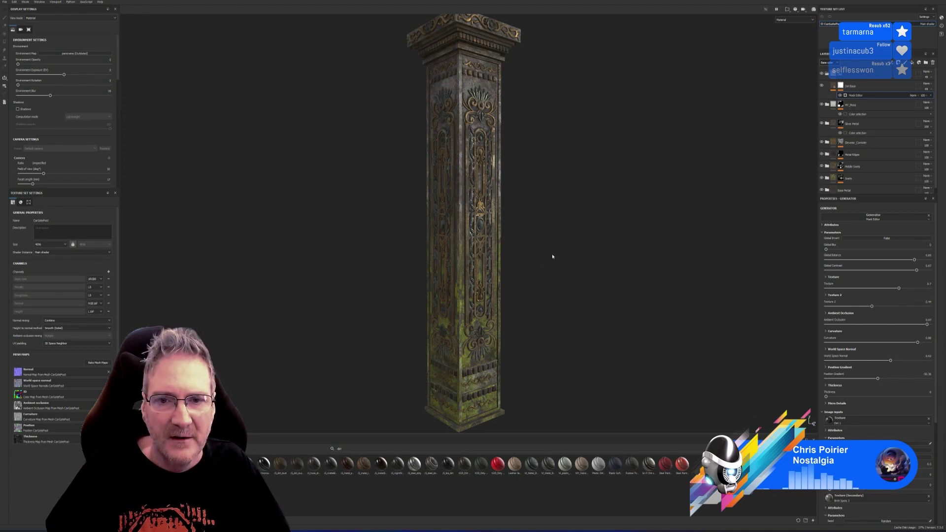
pyautogui.keyDown('alt'); pyautogui.moveTo(552, 257); pyautogui.dragTo(553, 237); pyautogui.keyUp('alt')
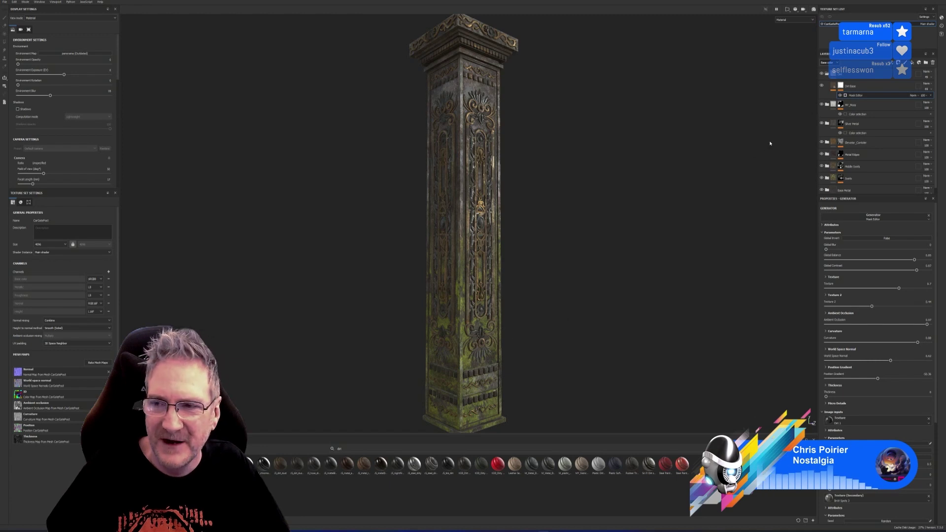
# Step: Compare the MY_Moss and top dirt layers off and on, then save the project
pyautogui.click(822, 105)
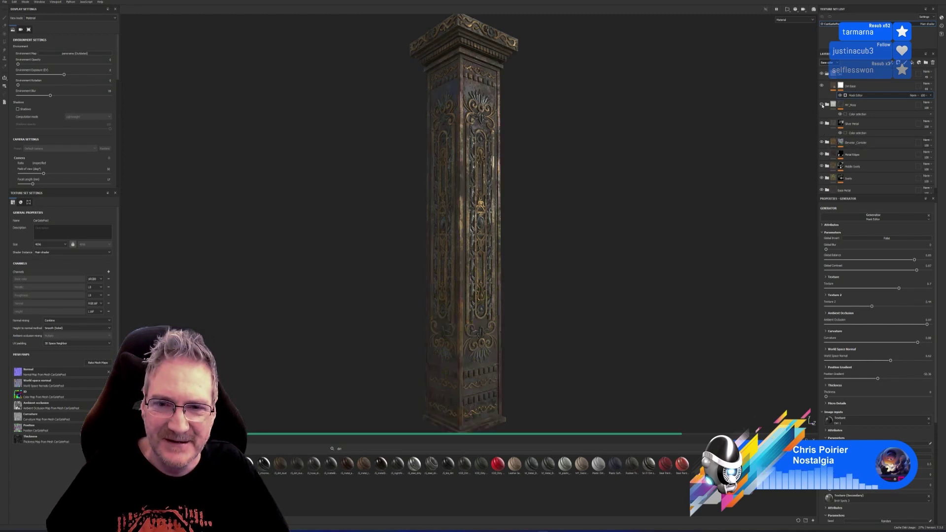
pyautogui.click(822, 105)
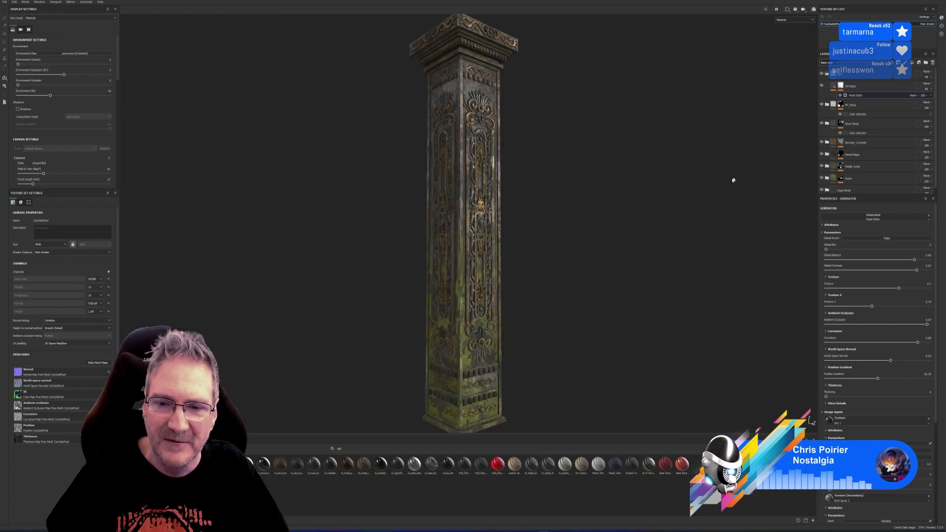
pyautogui.click(821, 74)
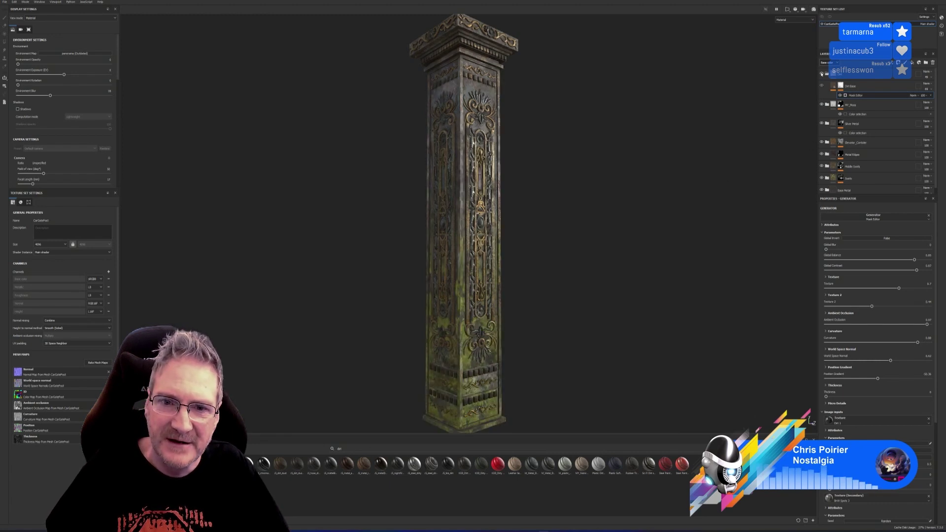
pyautogui.click(821, 74)
pyautogui.click(822, 74)
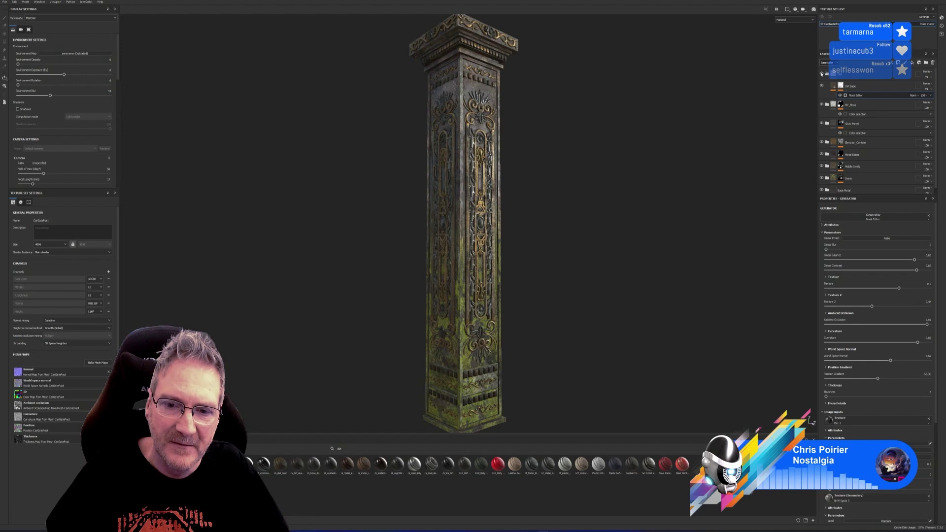
pyautogui.moveTo(610, 234)
pyautogui.keyDown('alt'); pyautogui.mouseDown()
pyautogui.moveTo(412, 239)
pyautogui.moveTo(390, 226)
pyautogui.moveTo(612, 218)
pyautogui.moveTo(619, 228)
pyautogui.mouseUp(); pyautogui.keyUp('alt')
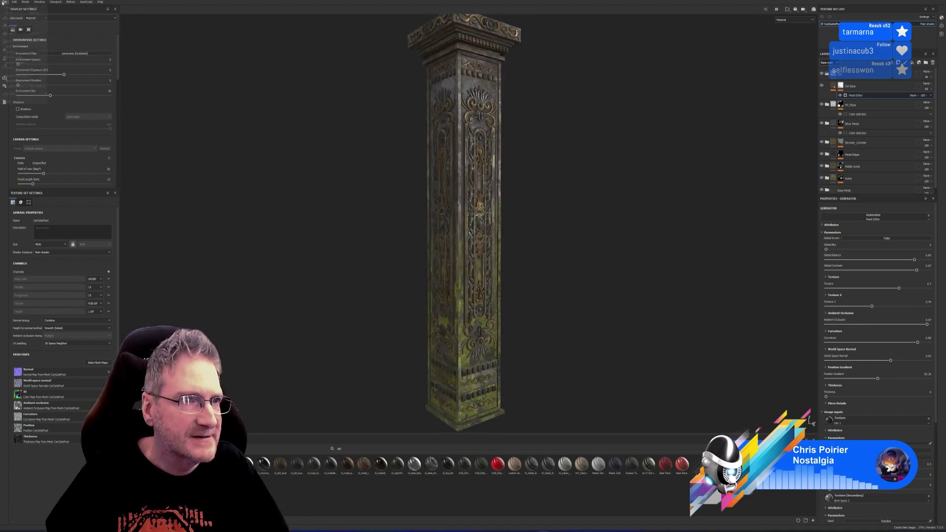
pyautogui.click(20, 38)
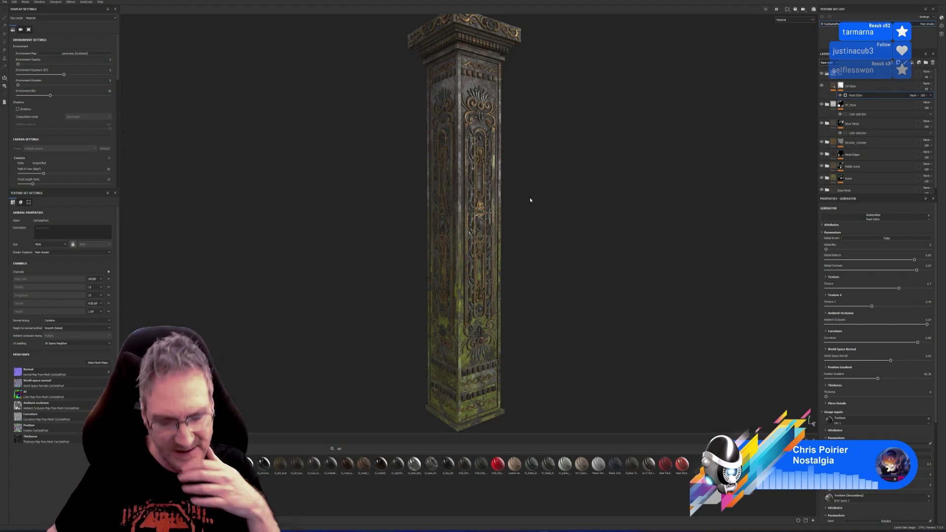
pyautogui.keyDown('alt'); pyautogui.moveTo(553, 226); pyautogui.dragTo(692, 226); pyautogui.keyUp('alt')
pyautogui.keyDown('shift'); pyautogui.moveTo(693, 226); pyautogui.dragTo(577, 291, button='right'); pyautogui.keyUp('shift')
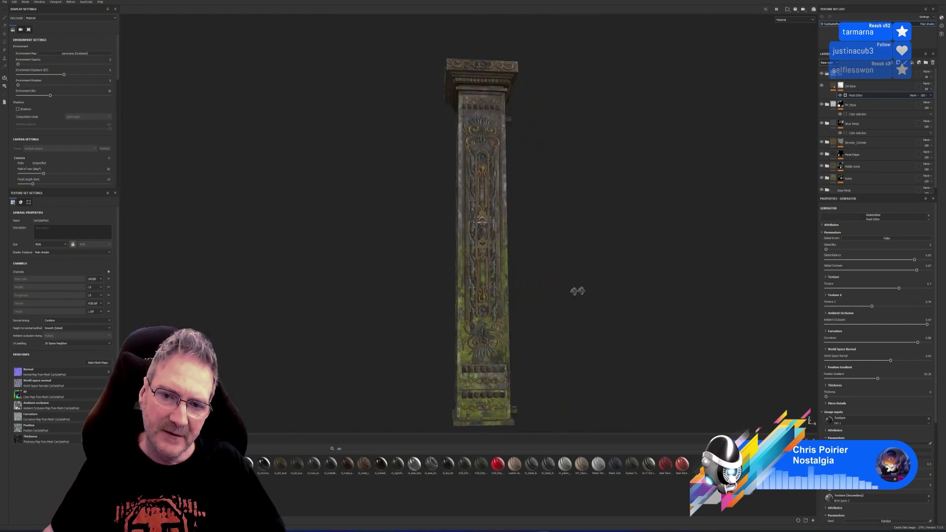
pyautogui.keyDown('alt'); pyautogui.moveTo(577, 291); pyautogui.dragTo(559, 258); pyautogui.keyUp('alt')
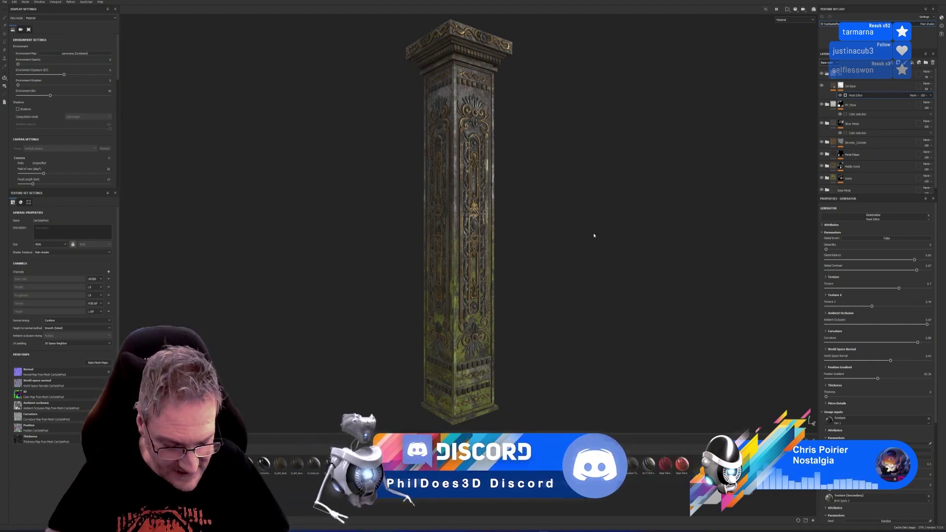
pyautogui.moveTo(596, 228)
pyautogui.keyDown('alt'); pyautogui.mouseDown()
pyautogui.moveTo(587, 219)
pyautogui.moveTo(315, 230)
pyautogui.moveTo(298, 215)
pyautogui.moveTo(273, 215)
pyautogui.moveTo(539, 207)
pyautogui.moveTo(595, 222)
pyautogui.mouseUp(); pyautogui.keyUp('alt')
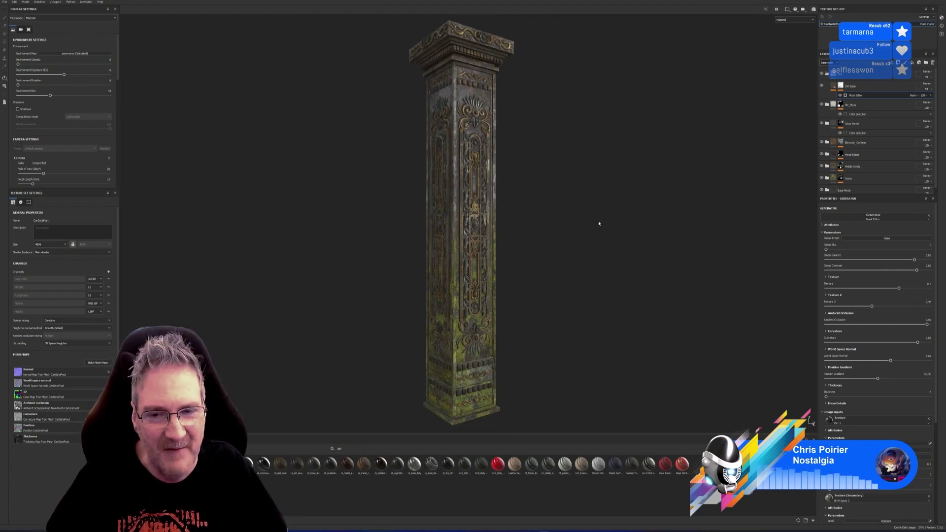
pyautogui.keyDown('alt'); pyautogui.moveTo(544, 249); pyautogui.dragTo(594, 284); pyautogui.keyUp('alt')
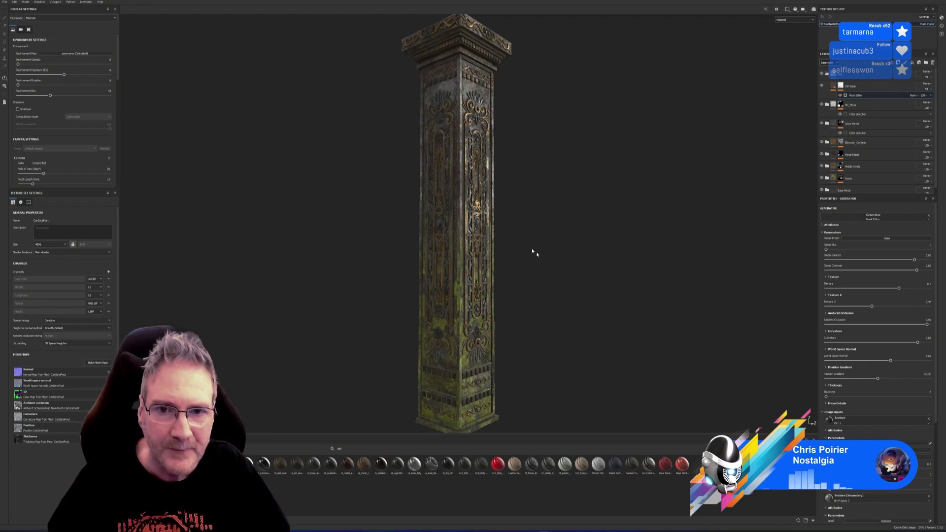
pyautogui.keyDown('alt'); pyautogui.moveTo(532, 251); pyautogui.dragTo(615, 243); pyautogui.keyUp('alt')
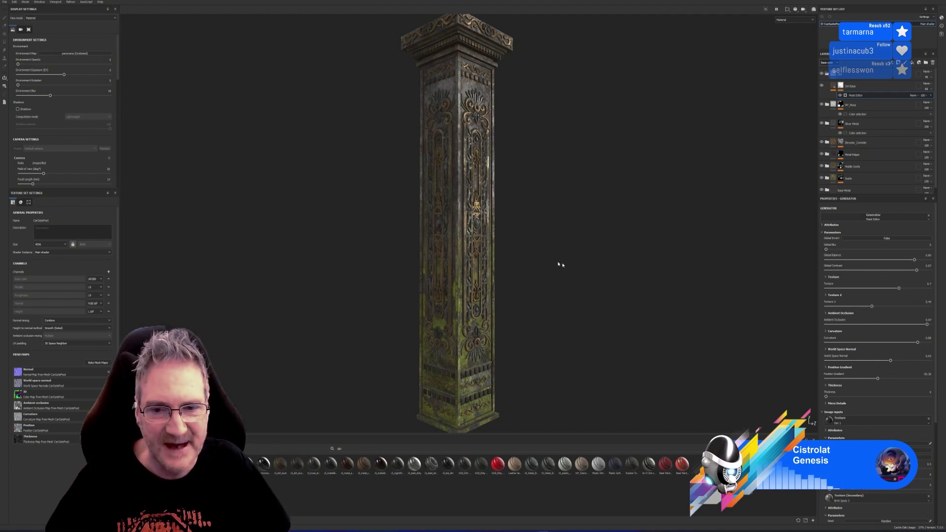
pyautogui.keyDown('alt'); pyautogui.moveTo(582, 263); pyautogui.dragTo(626, 268); pyautogui.keyUp('alt')
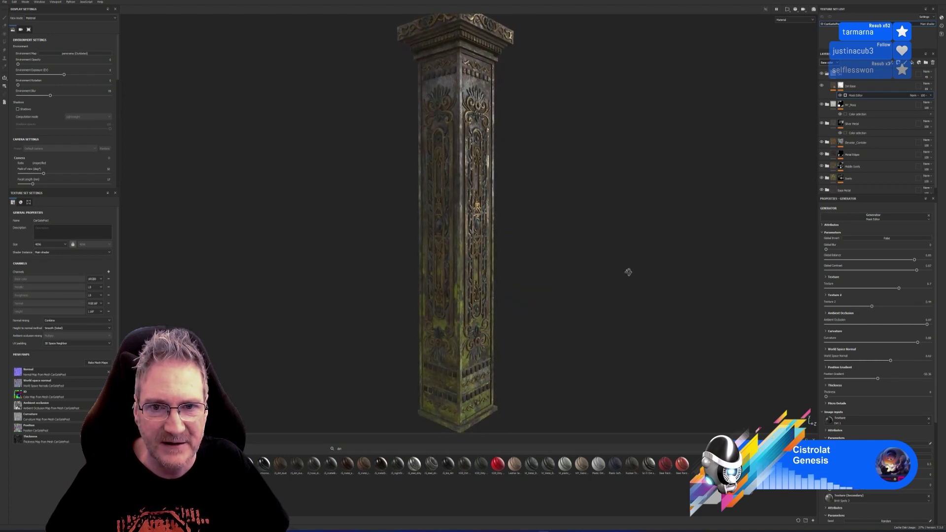
pyautogui.keyDown('alt'); pyautogui.moveTo(556, 265); pyautogui.dragTo(536, 246); pyautogui.keyUp('alt')
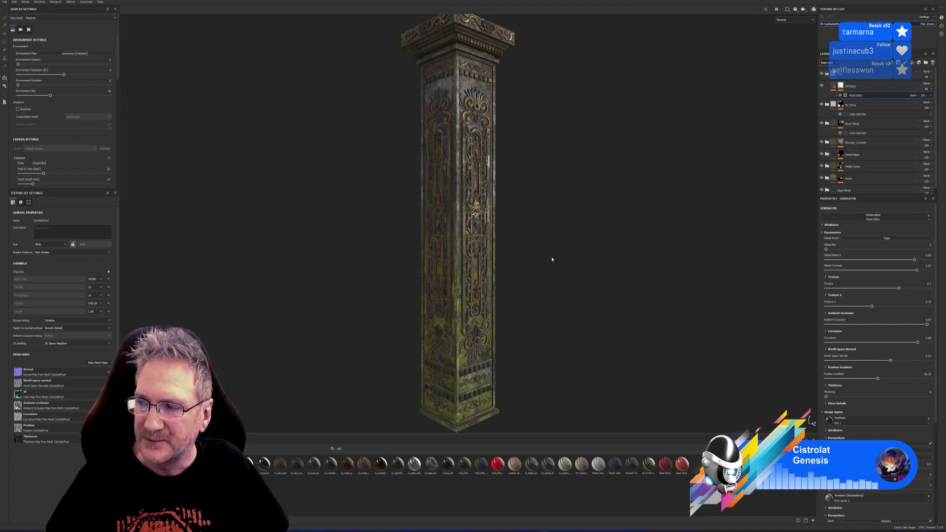
pyautogui.keyDown('alt'); pyautogui.moveTo(536, 264); pyautogui.dragTo(561, 250); pyautogui.keyUp('alt')
# Step: Remove Dirt Base, group every remaining layer into one folder, and collapse it
pyautogui.click(849, 73)
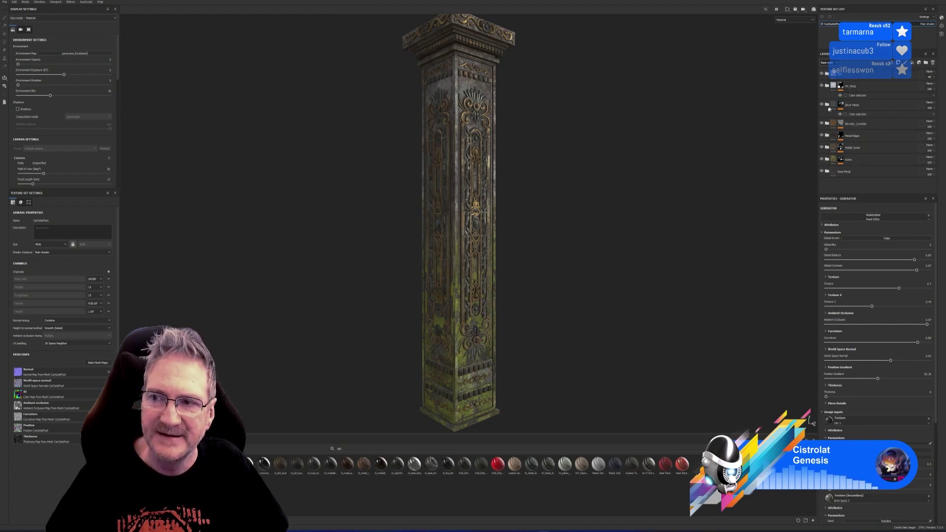
pyautogui.keyDown('shift'); pyautogui.click(861, 173); pyautogui.keyUp('shift')
pyautogui.rightClick(861, 174)
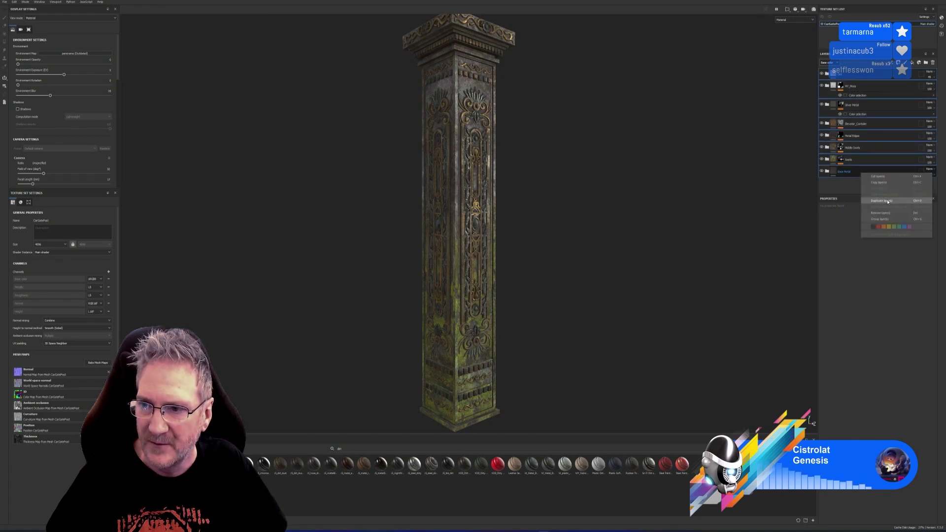
pyautogui.click(885, 220)
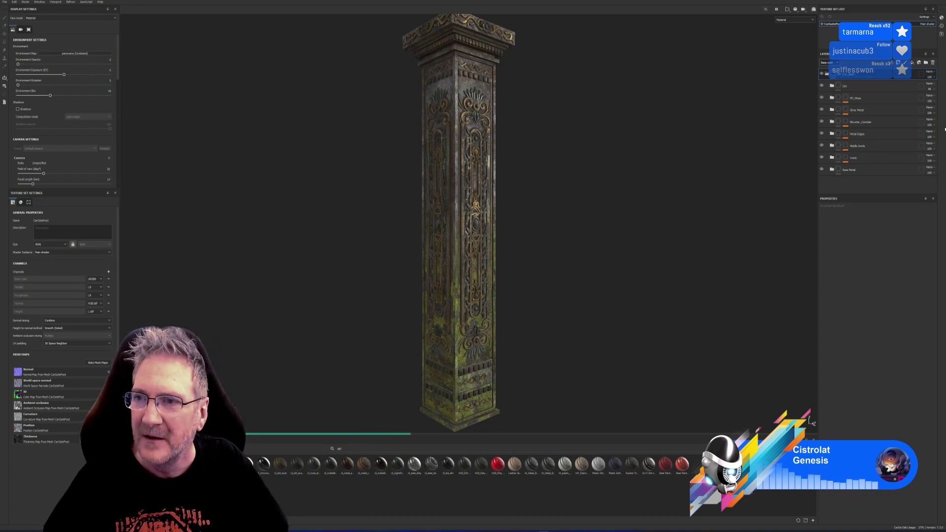
pyautogui.click(899, 101)
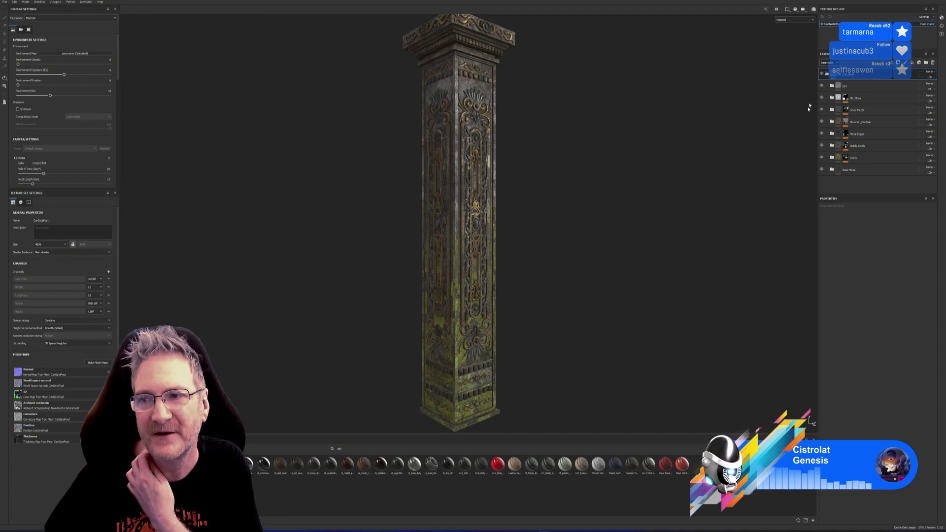
pyautogui.click(827, 74)
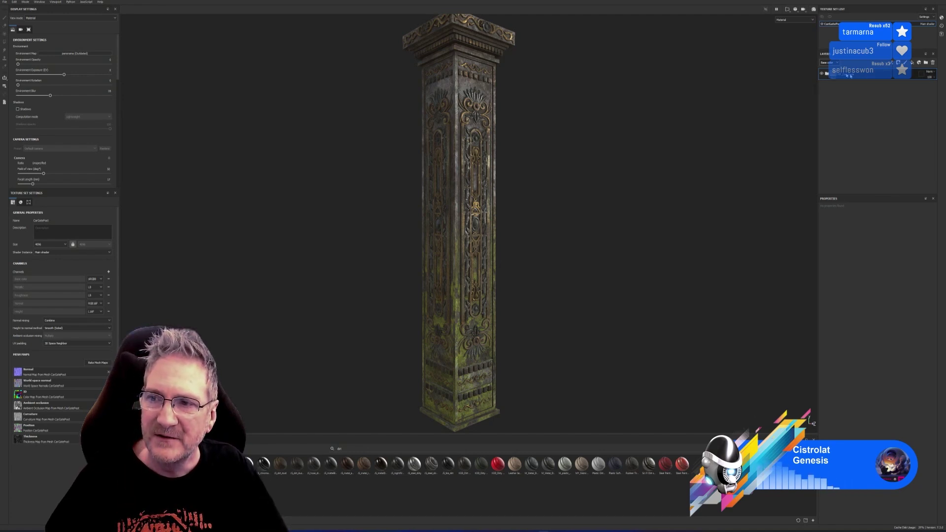
# Step: Save the layer as a smart material and start choosing an output directory for the texture export
pyautogui.rightClick(863, 76)
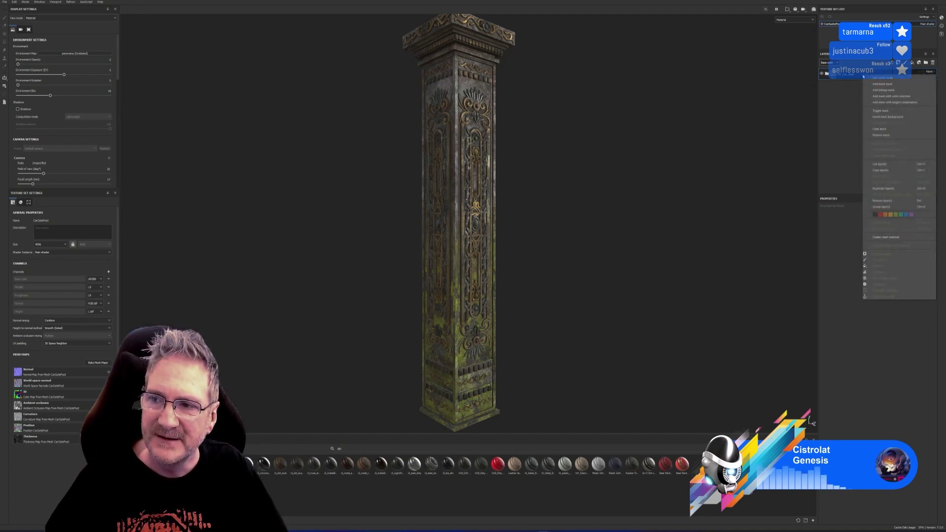
pyautogui.click(886, 237)
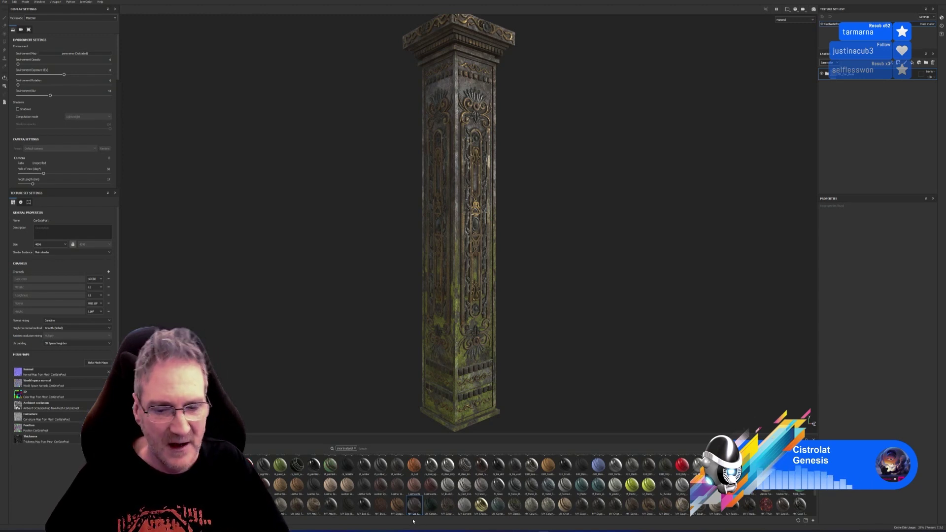
pyautogui.click(5, 2)
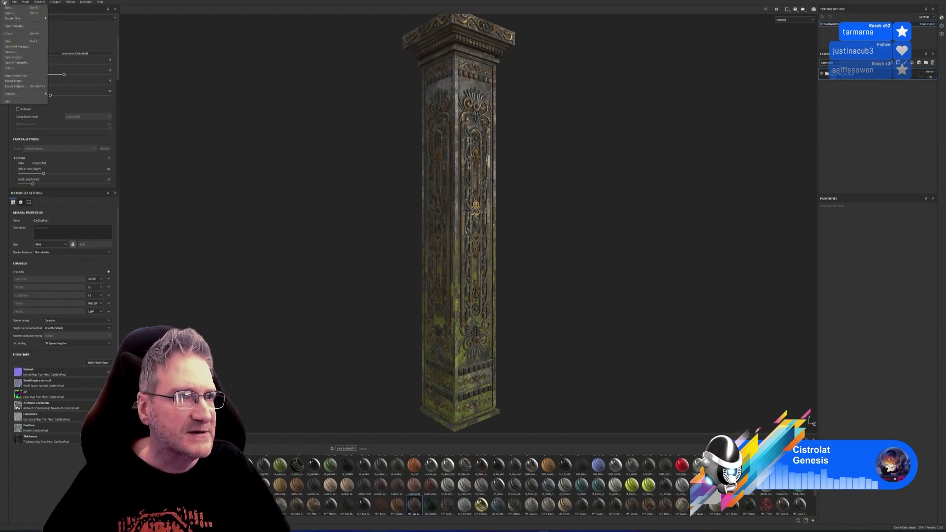
pyautogui.click(16, 85)
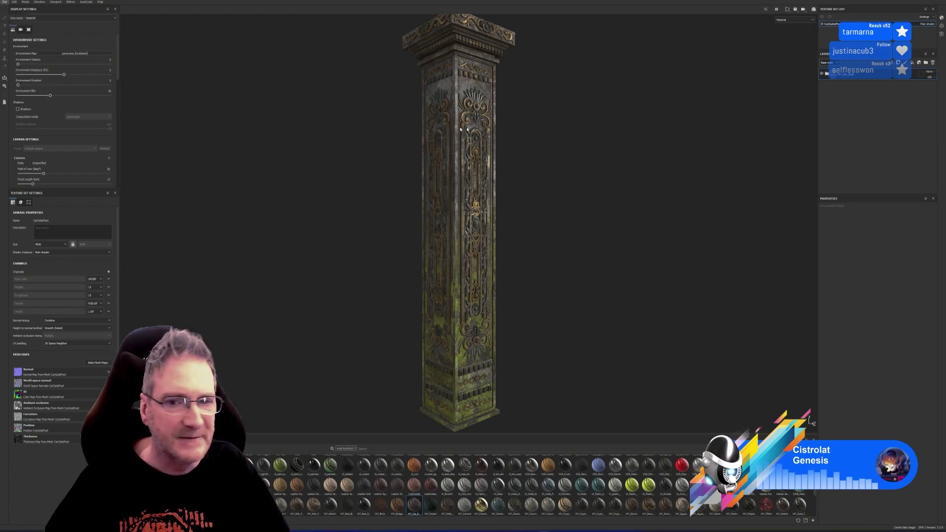
pyautogui.click(537, 201)
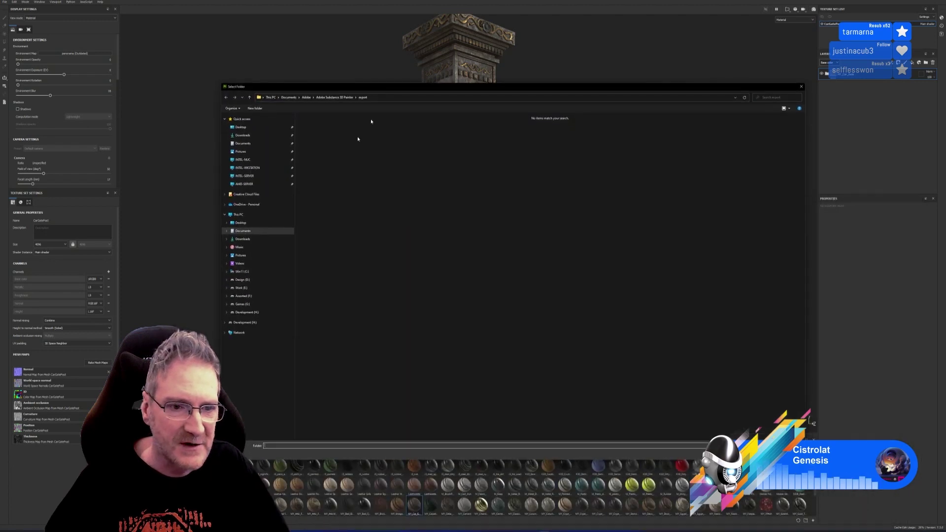
# Step: Browse to Work (E:) > UE4 > Models > Car Gate
pyautogui.click(241, 288)
pyautogui.doubleClick(524, 127)
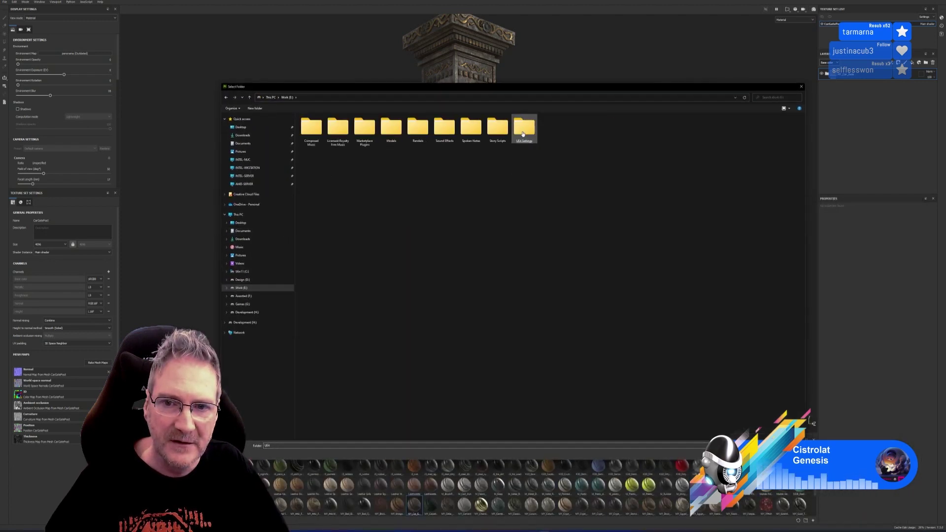
pyautogui.doubleClick(391, 127)
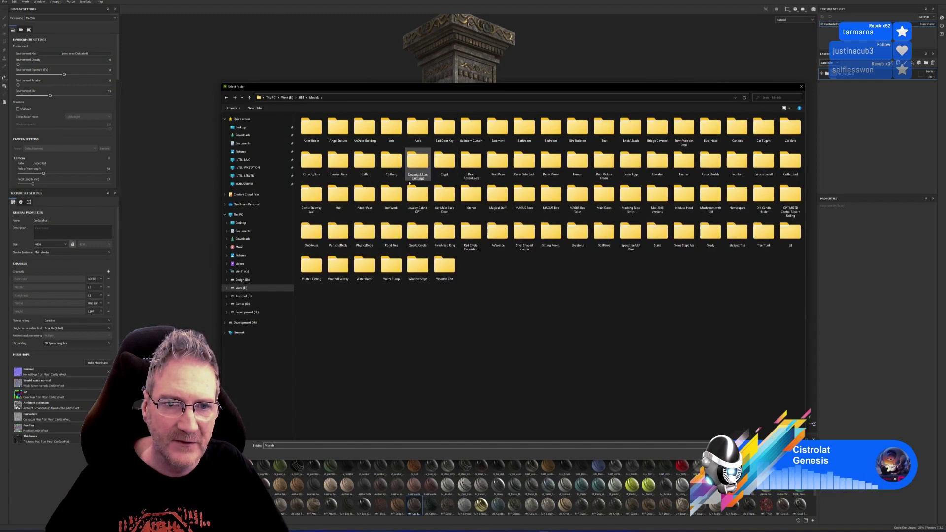
pyautogui.doubleClick(791, 127)
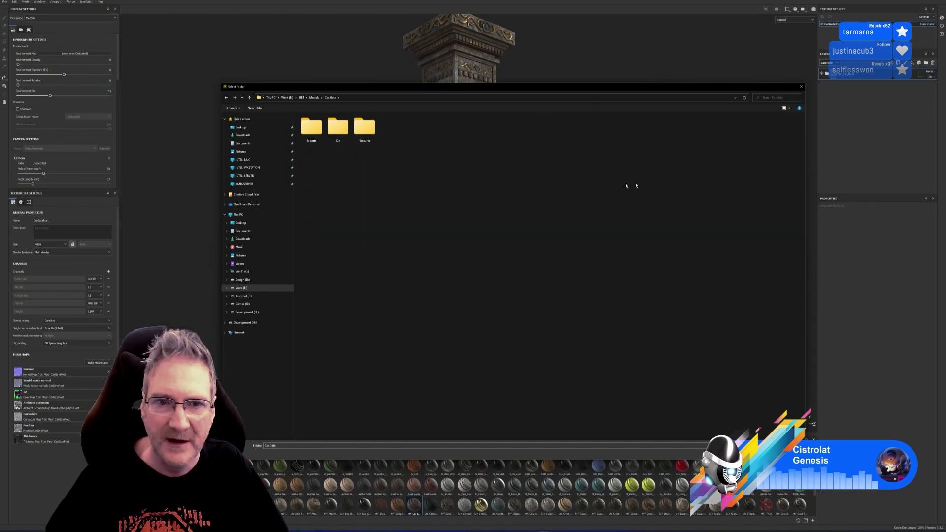
pyautogui.doubleClick(311, 129)
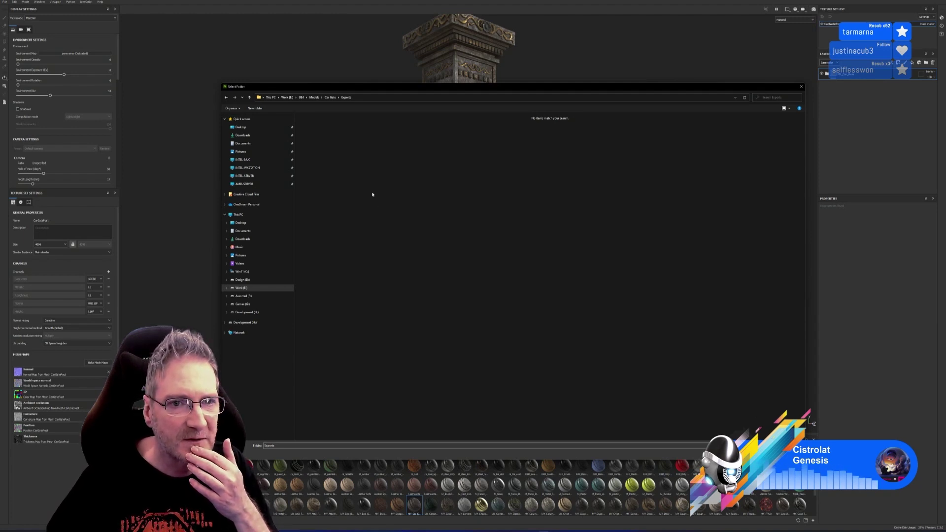
pyautogui.click(330, 98)
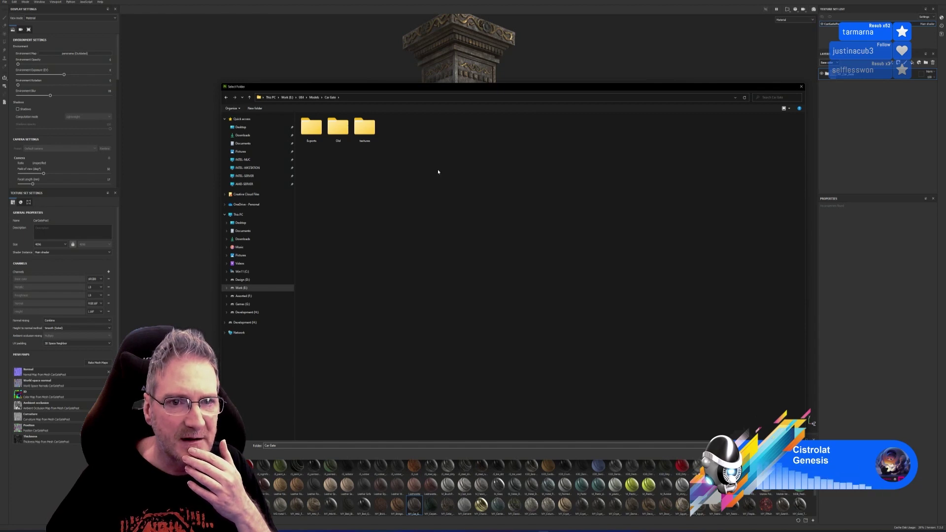
# Step: Create a 'Gate Post' folder in Car Gate and set it as the output directory
pyautogui.rightClick(439, 172)
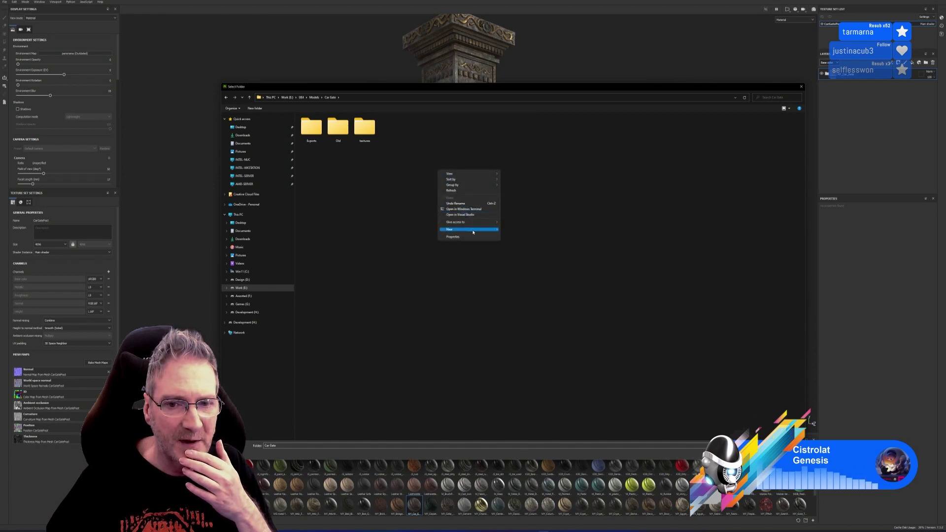
pyautogui.moveTo(483, 230)
pyautogui.click(513, 231)
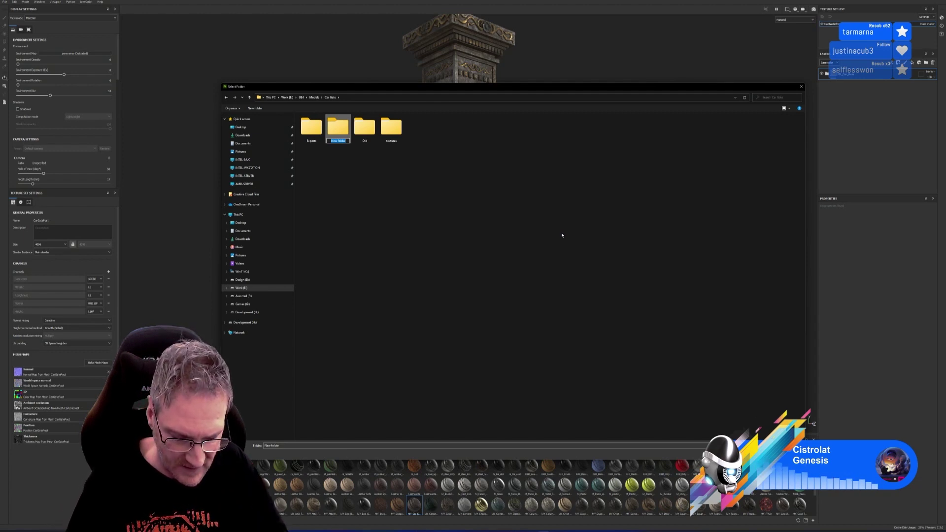
pyautogui.write('Ga')
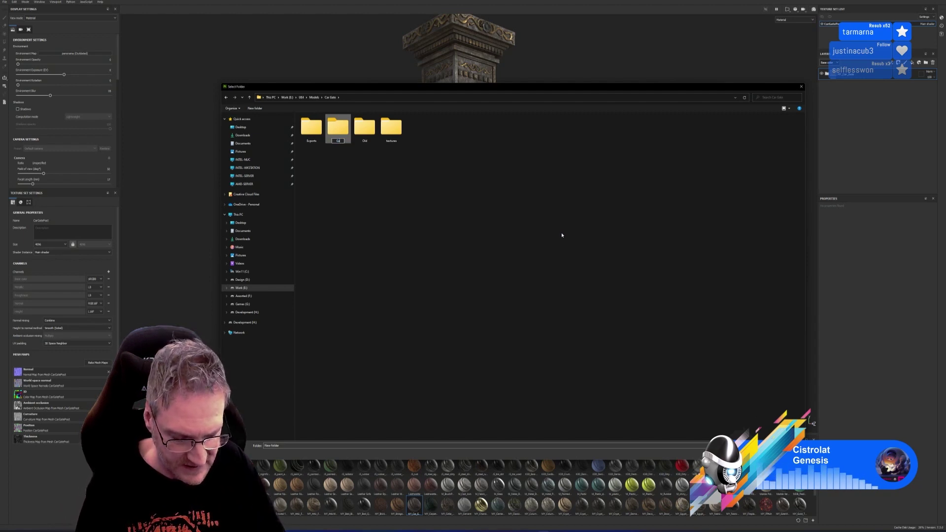
pyautogui.write('te Post')
pyautogui.press('Return')
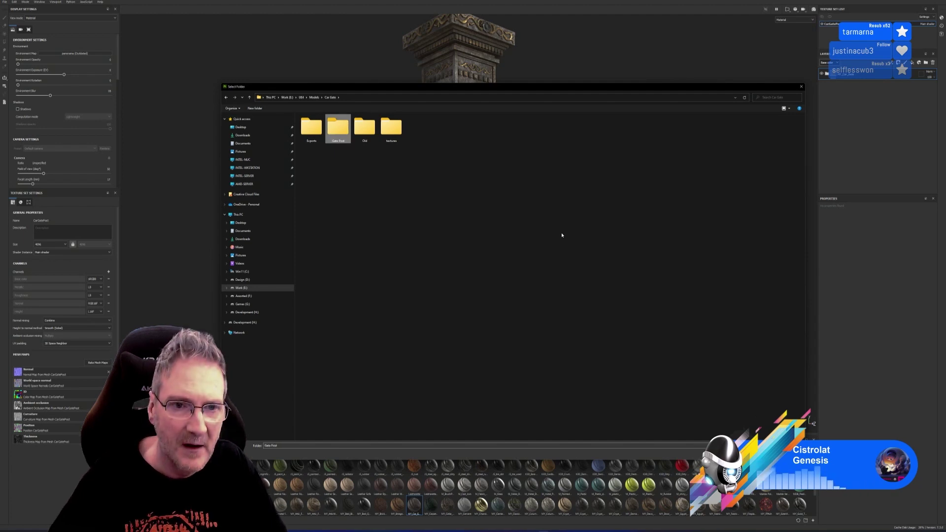
pyautogui.press('Return')
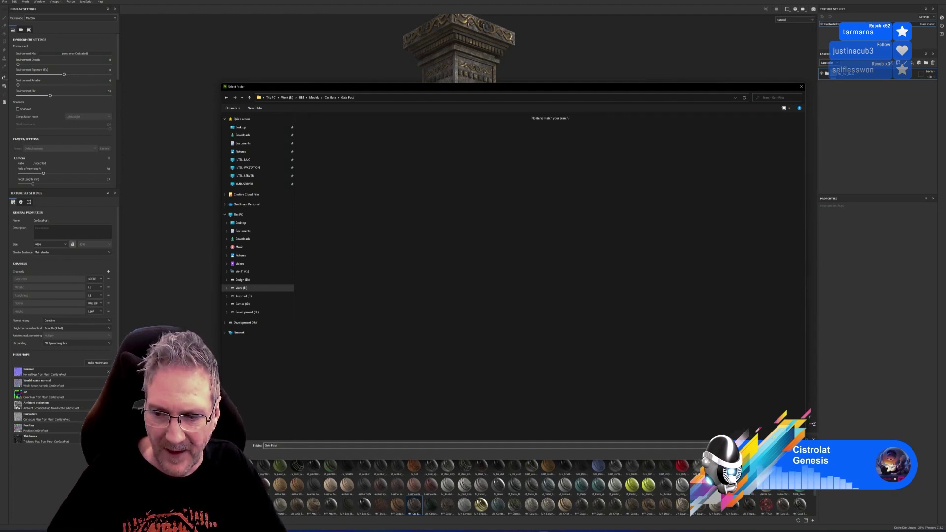
pyautogui.press('Return')
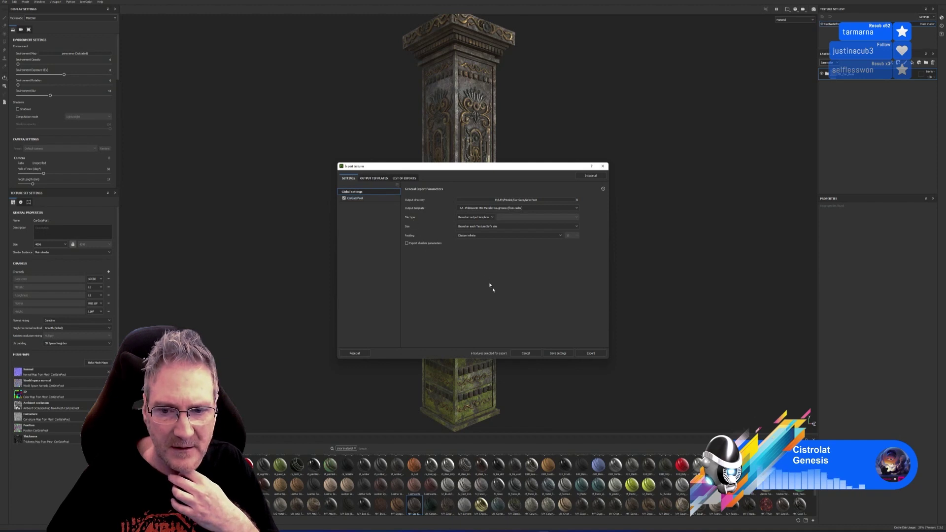
# Step: Review the output templates and export list, then export the 4096x4096 PNG maps to Gate Post
pyautogui.click(372, 178)
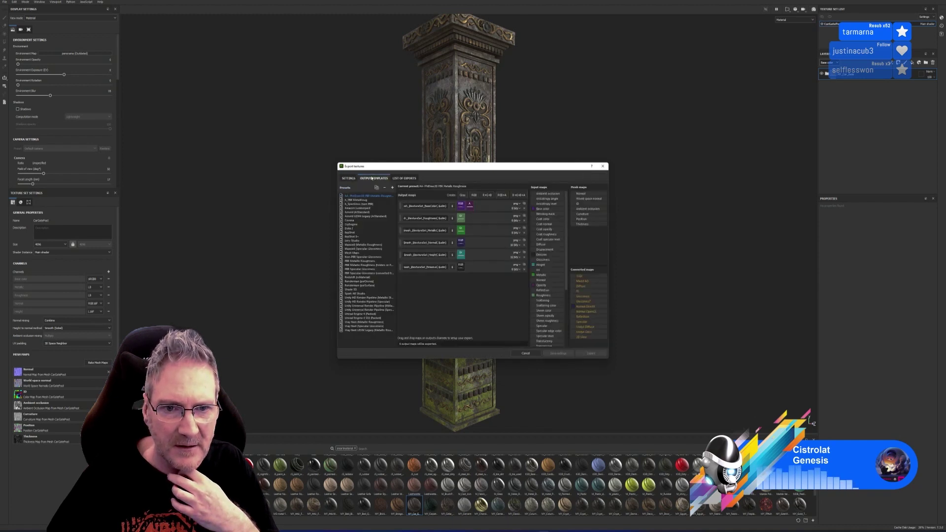
pyautogui.click(401, 179)
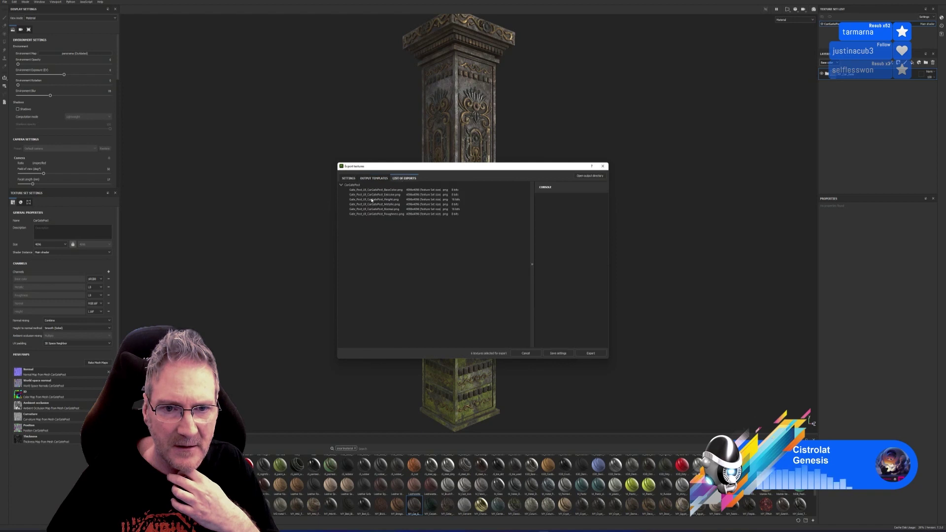
pyautogui.click(351, 182)
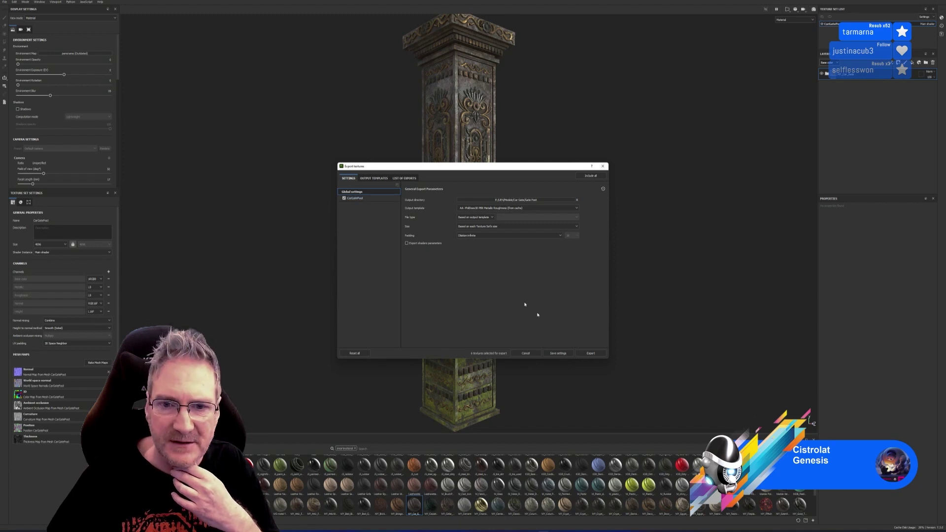
pyautogui.click(579, 354)
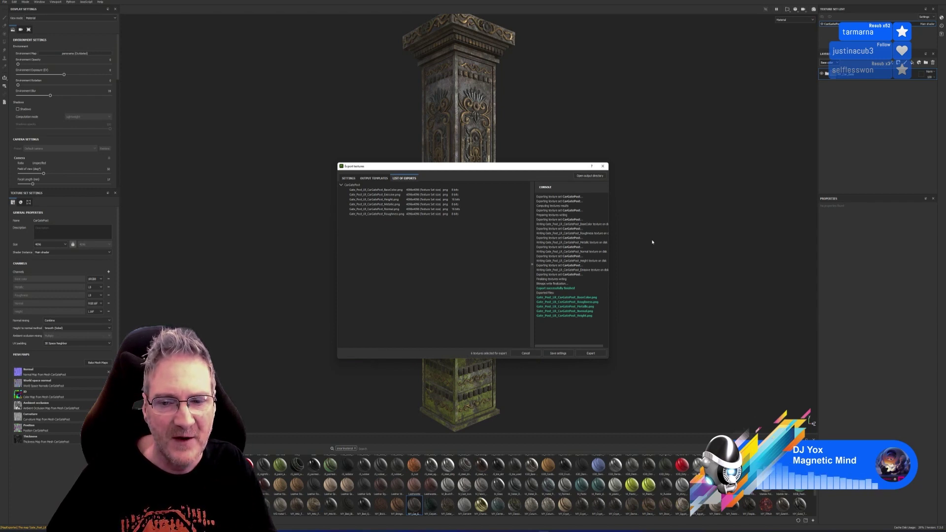
# Step: Close the texture export window and save the mossy pillar project via File > Save
pyautogui.click(602, 166)
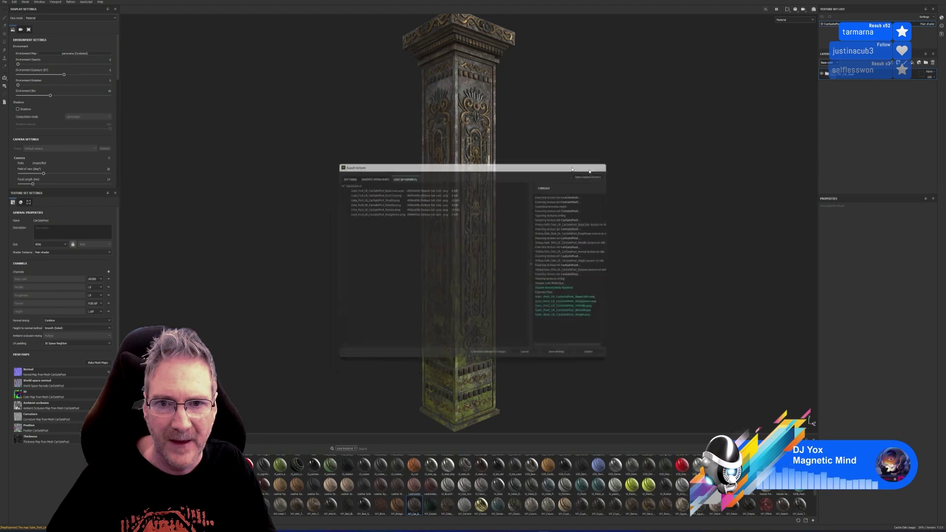
pyautogui.click(5, 2)
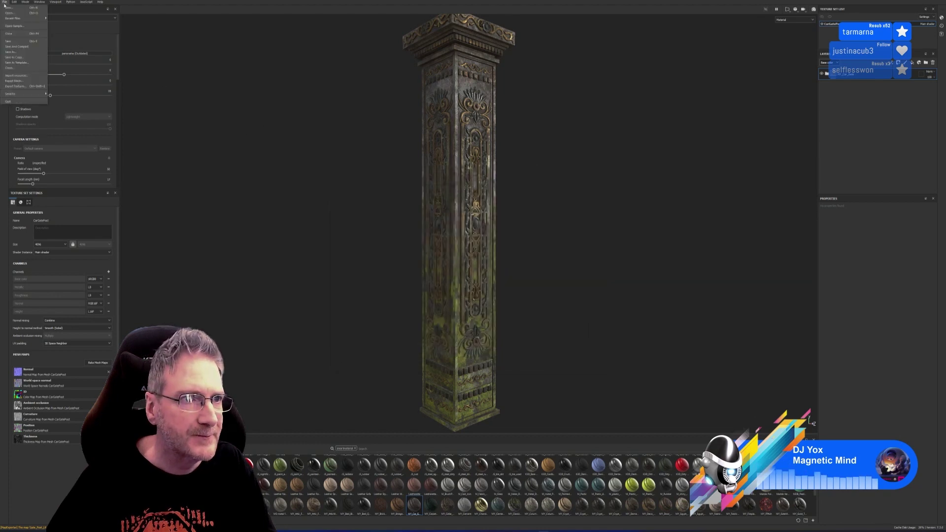
pyautogui.click(14, 43)
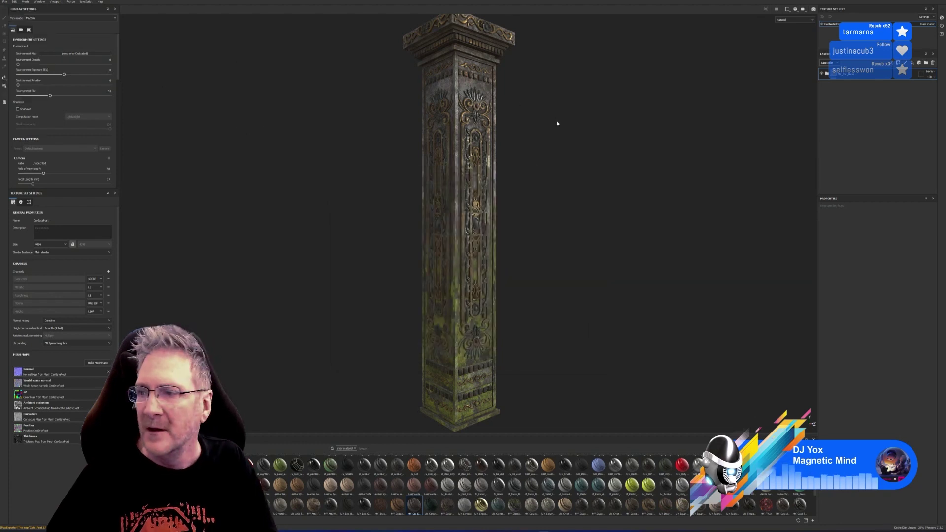
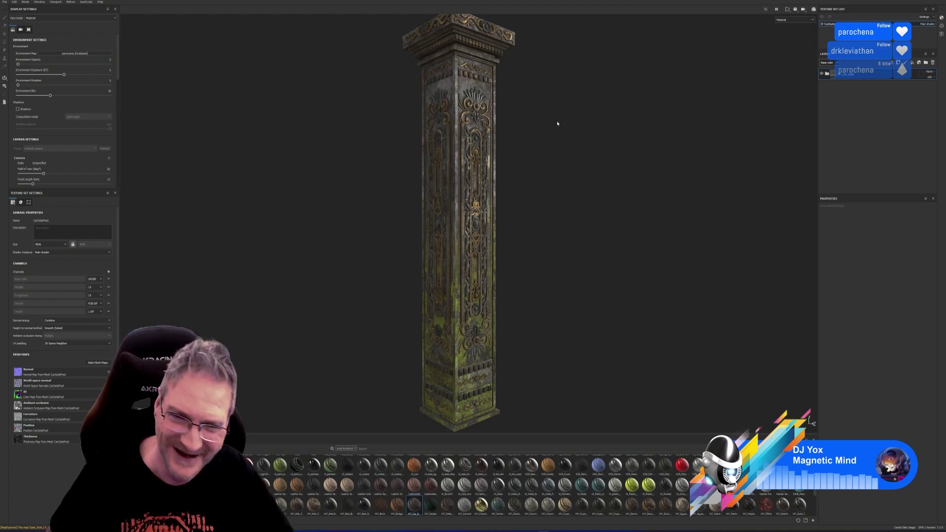
# Step: Orbit the textured pillar to view its other face, then minimize Substance Painter to the desktop
pyautogui.click(4, 2)
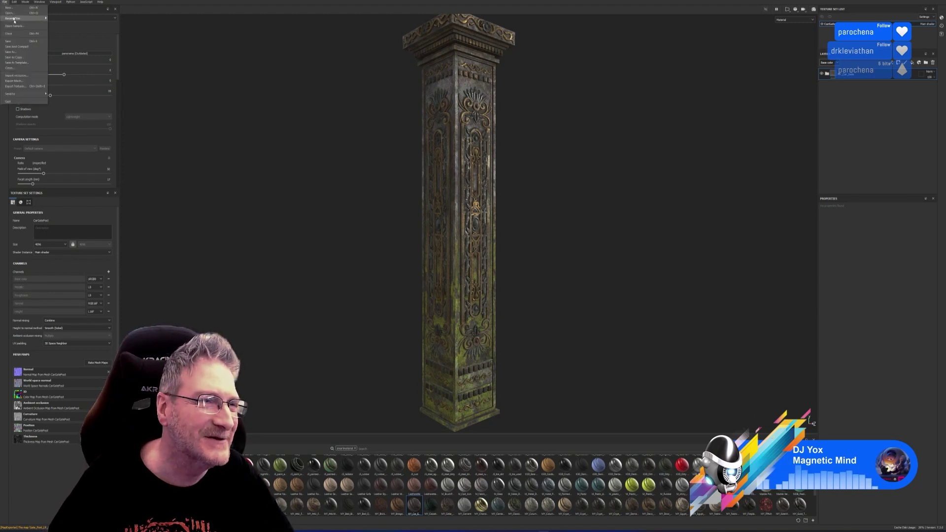
pyautogui.click(211, 61)
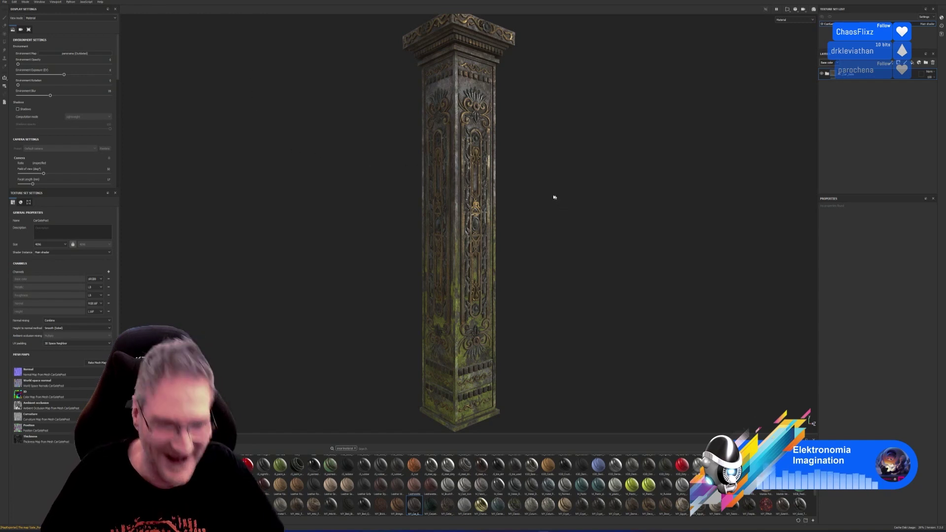
pyautogui.keyDown('alt'); pyautogui.moveTo(554, 197); pyautogui.dragTo(401, 80); pyautogui.keyUp('alt')
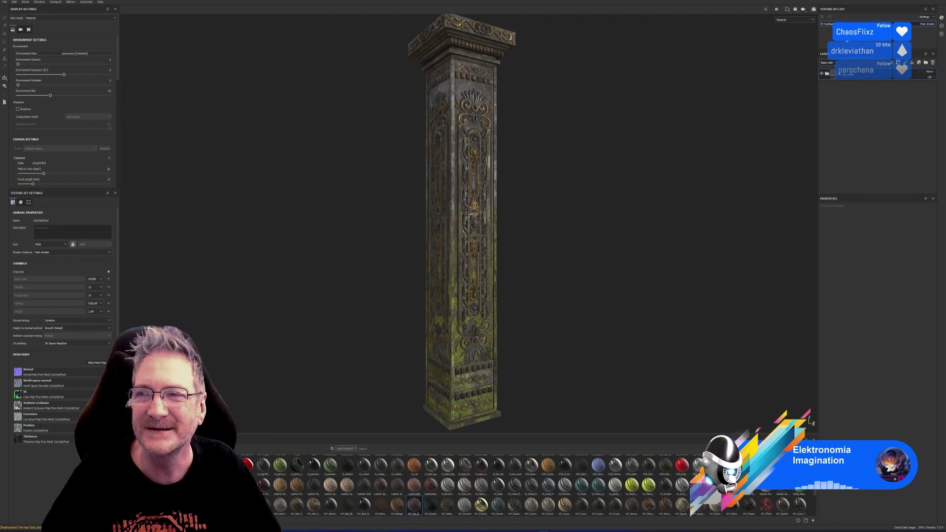
pyautogui.press('super+d')
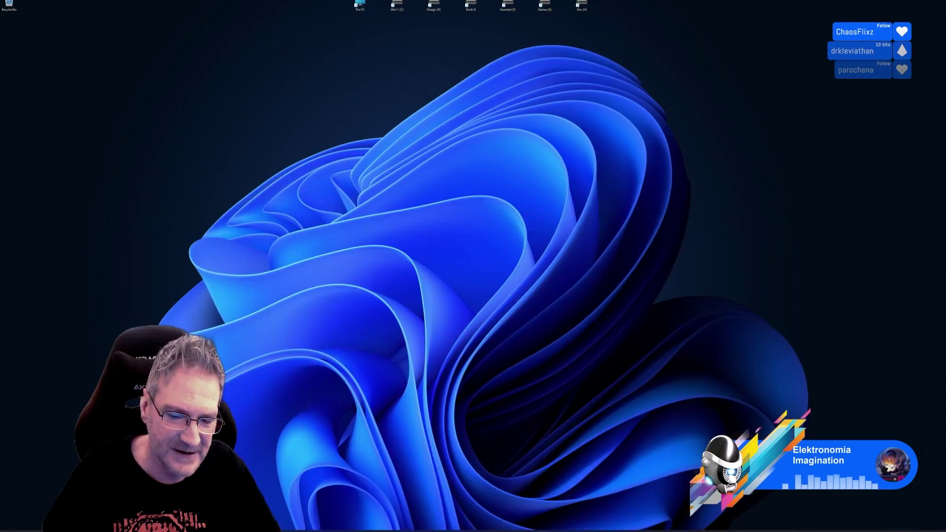
# Step: In 3ds Max, select the LeftGate_LR object and bring up the File menu for exporting
pyautogui.hotkey('alt', 'Tab')
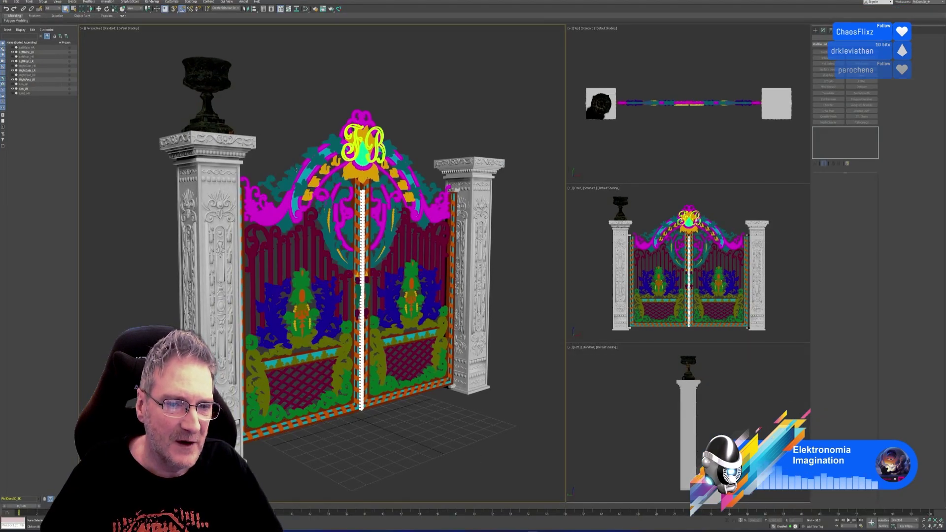
pyautogui.click(295, 170)
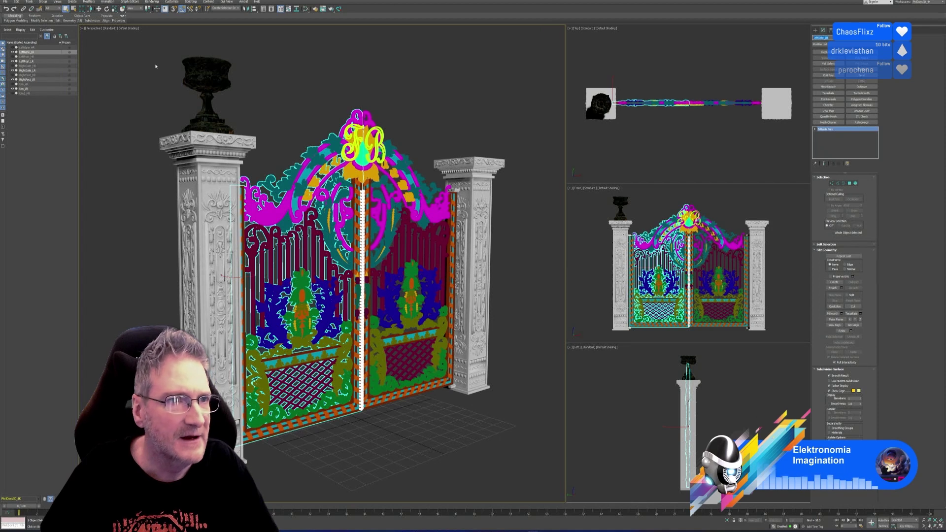
pyautogui.click(5, 3)
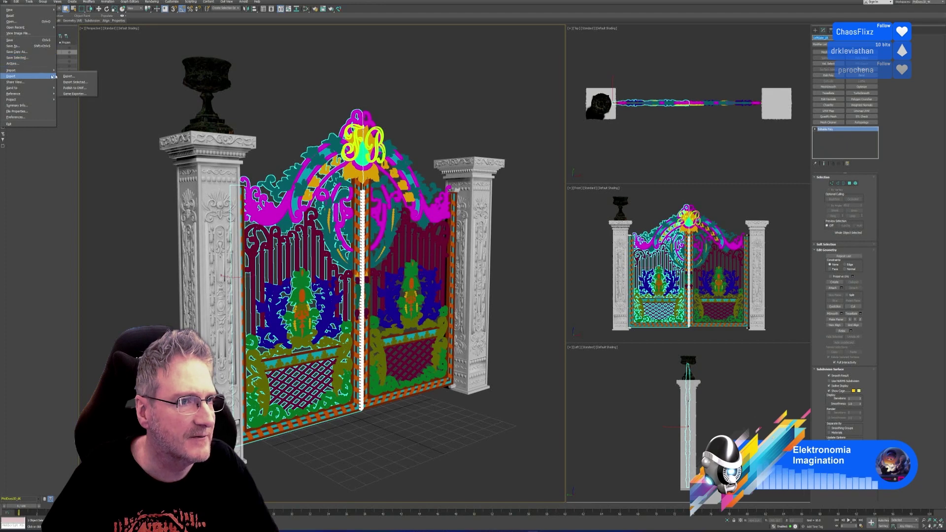
pyautogui.click(168, 85)
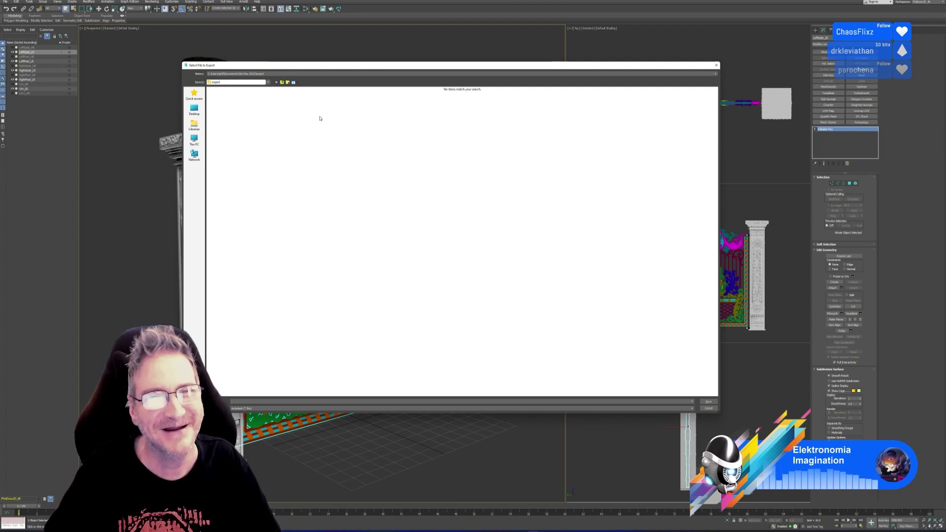
pyautogui.click(194, 139)
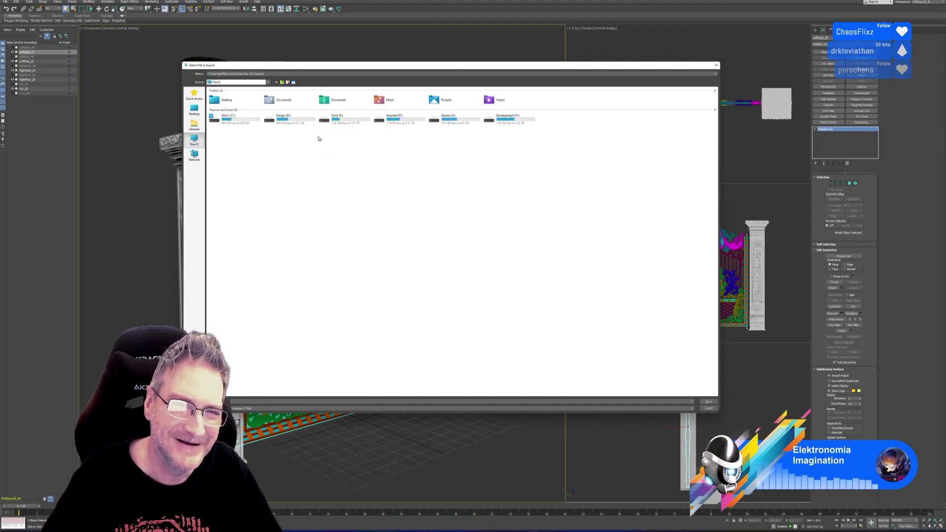
pyautogui.doubleClick(339, 118)
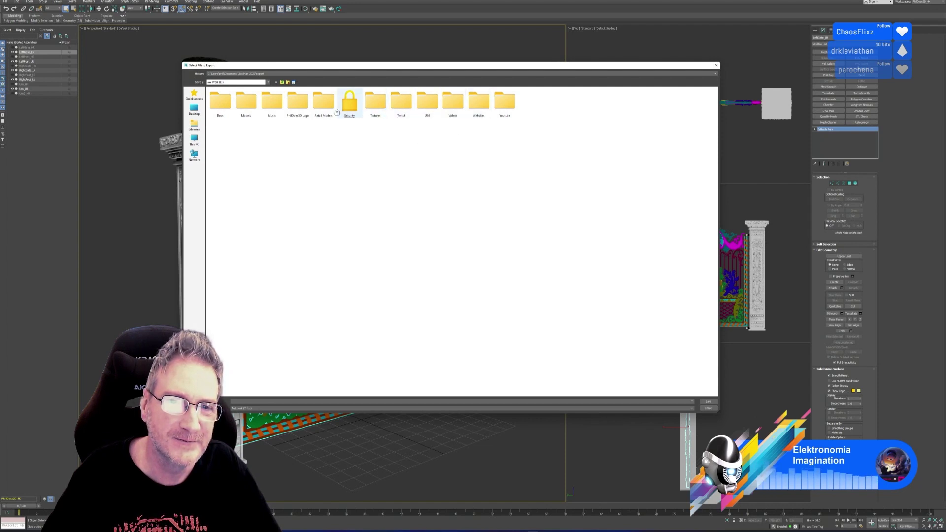
pyautogui.doubleClick(427, 104)
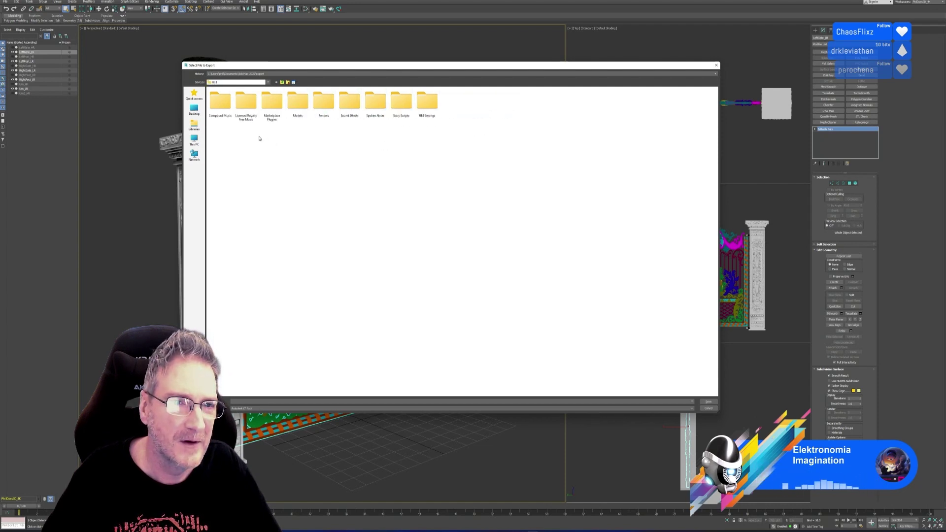
pyautogui.doubleClick(305, 114)
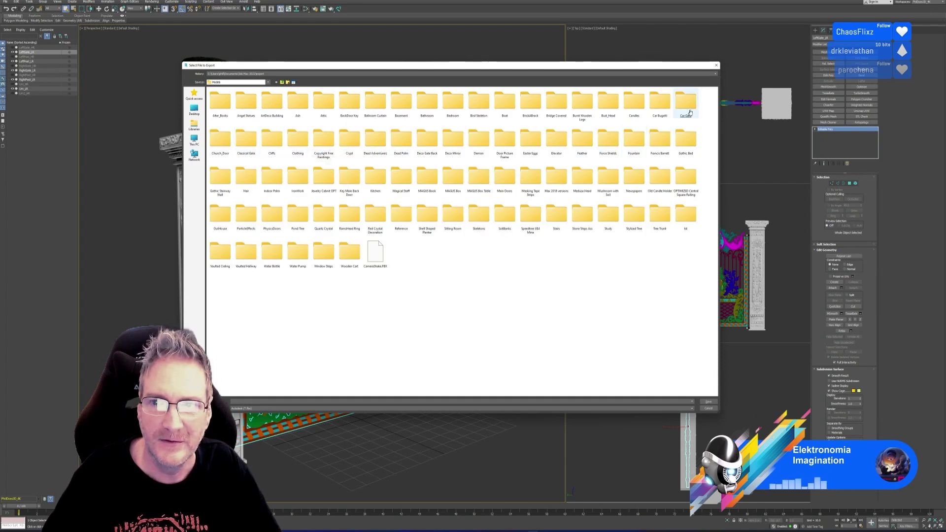
pyautogui.doubleClick(688, 106)
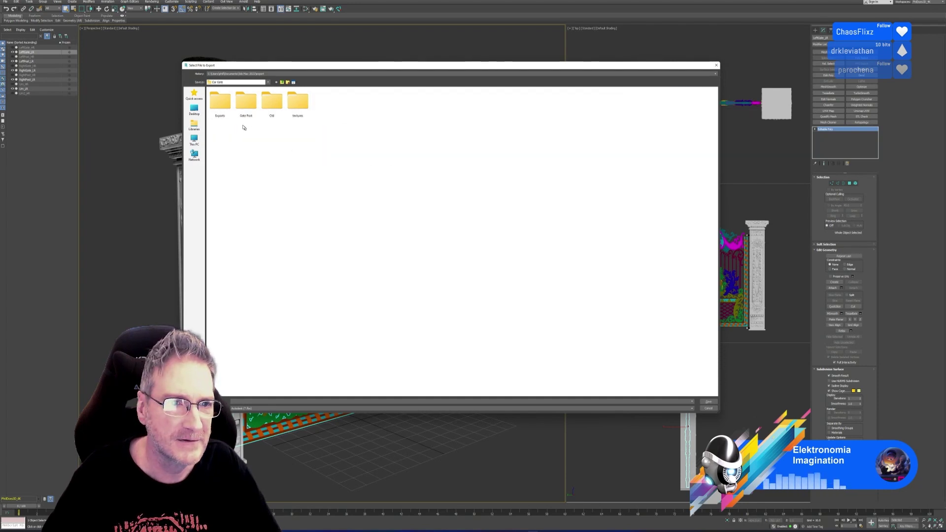
pyautogui.doubleClick(223, 107)
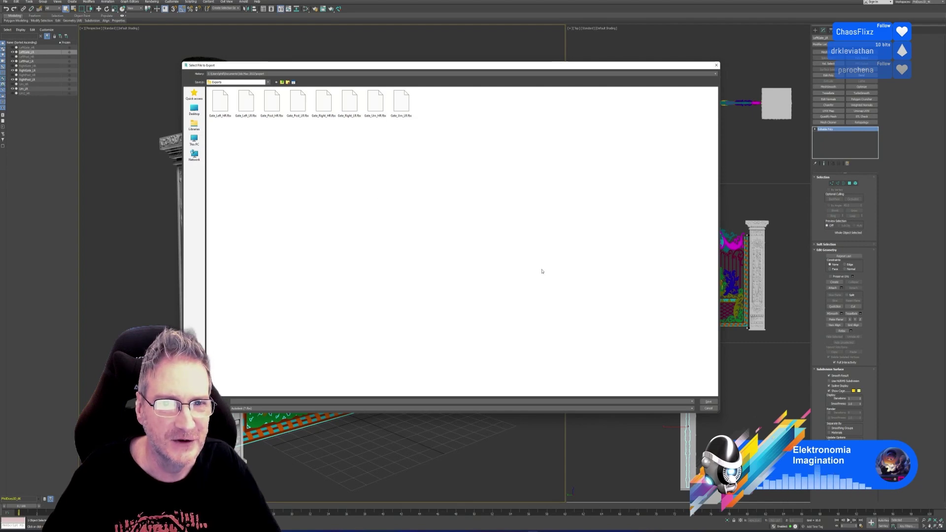
pyautogui.click(708, 408)
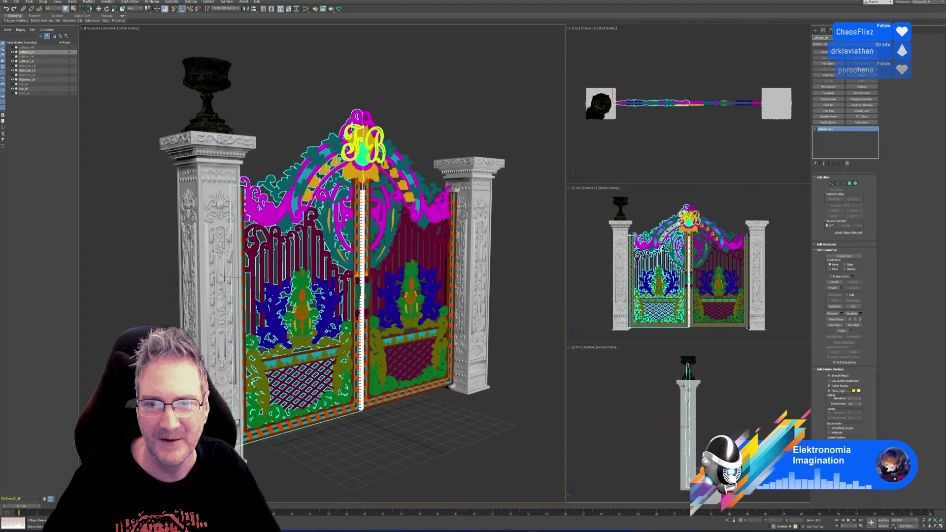
# Step: Clear the 3ds Max selection, return to Substance Painter and start a new project
pyautogui.click(689, 390)
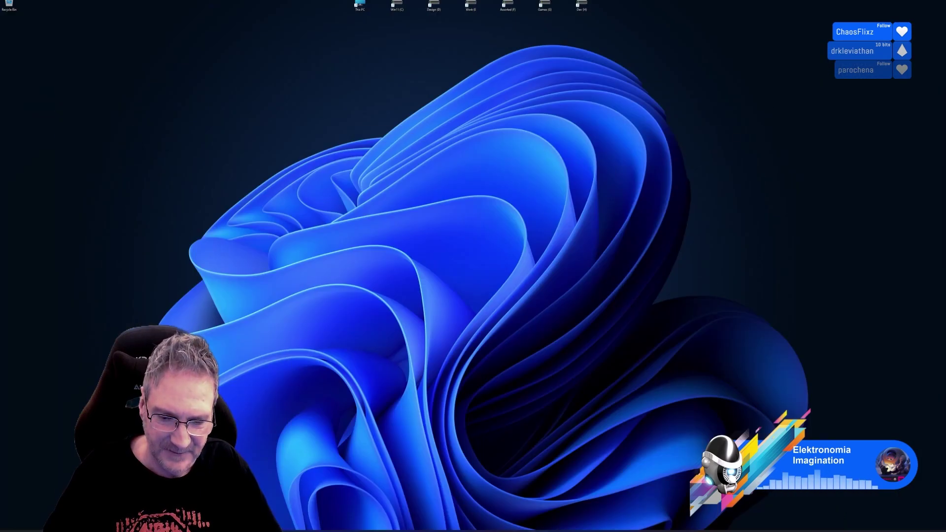
pyautogui.hotkey('alt', 'Tab')
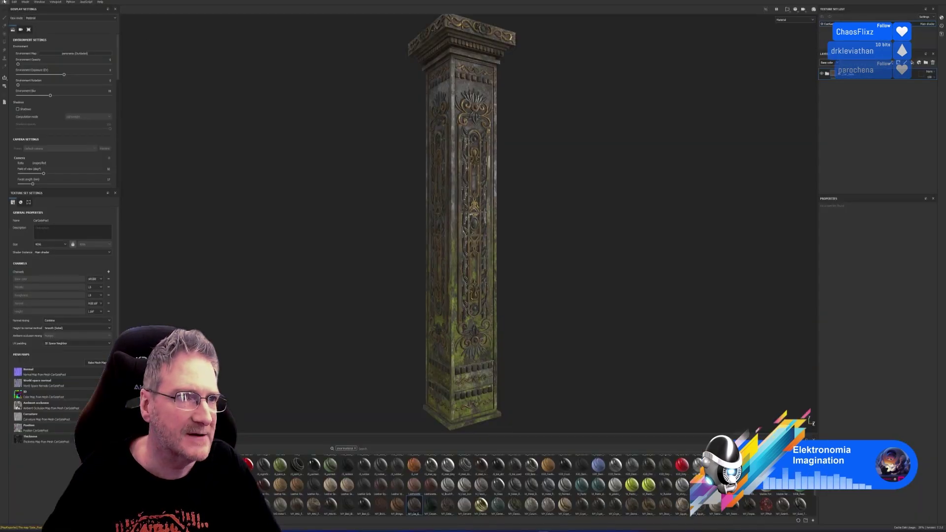
pyautogui.click(4, 2)
pyautogui.click(15, 8)
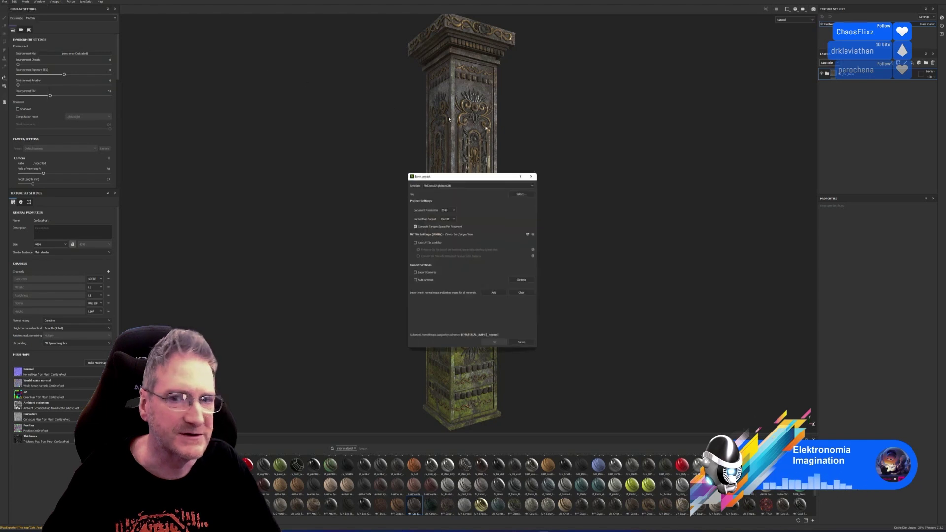
# Step: Set document resolution to 4096 with Gate_Left_LR.fbx as the mesh, and confirm
pyautogui.click(454, 208)
pyautogui.click(446, 241)
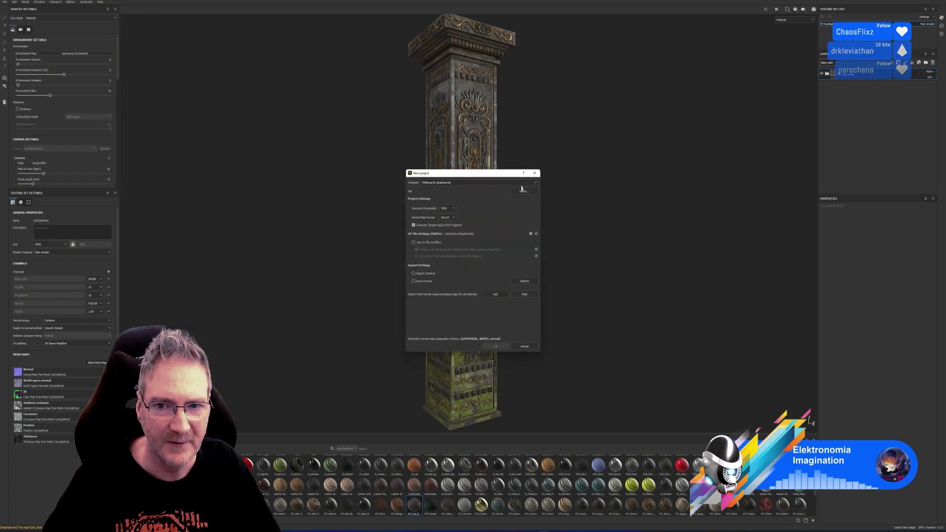
pyautogui.click(521, 190)
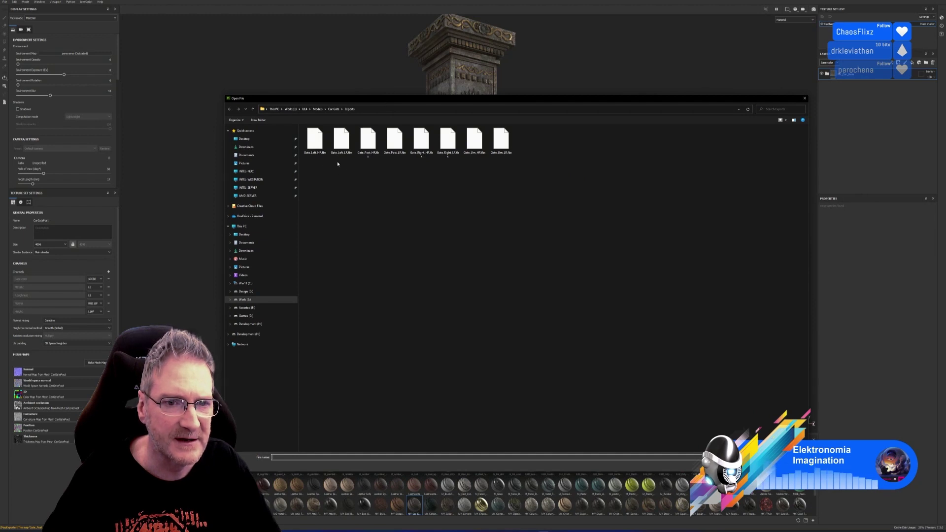
pyautogui.doubleClick(340, 141)
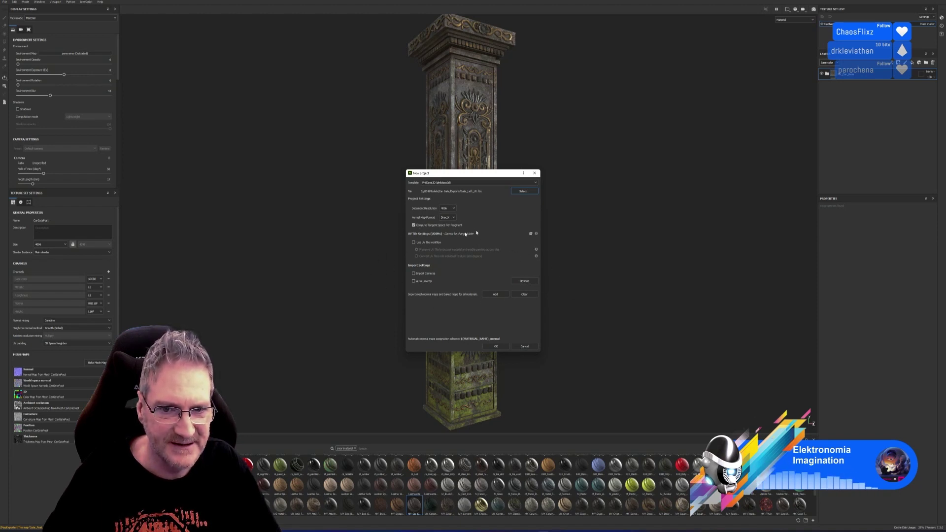
pyautogui.click(497, 347)
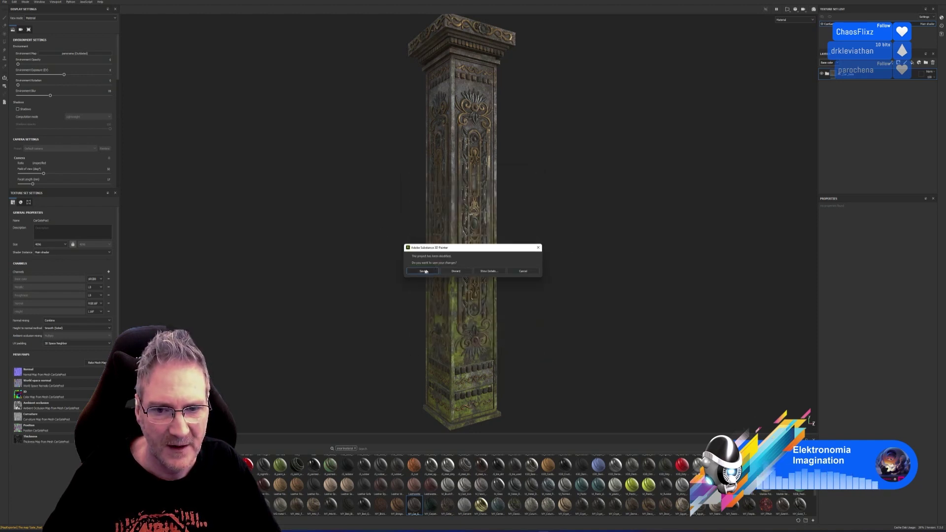
# Step: Dismiss the save-changes prompt and close the File menu without choosing anything
pyautogui.click(527, 272)
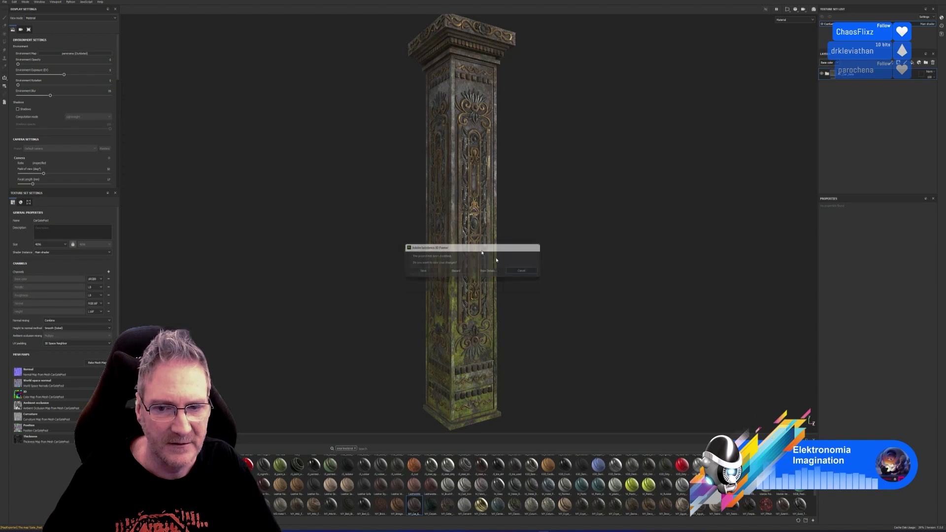
pyautogui.click(3, 3)
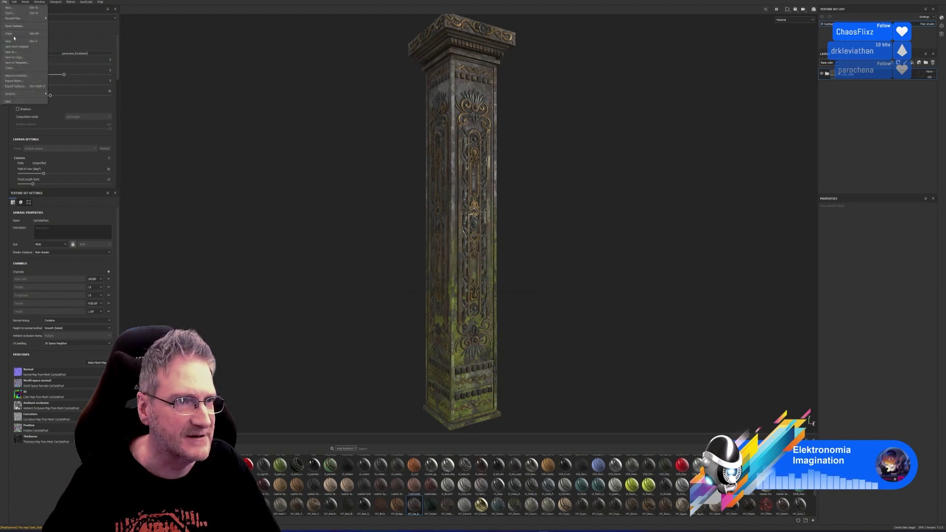
pyautogui.click(242, 79)
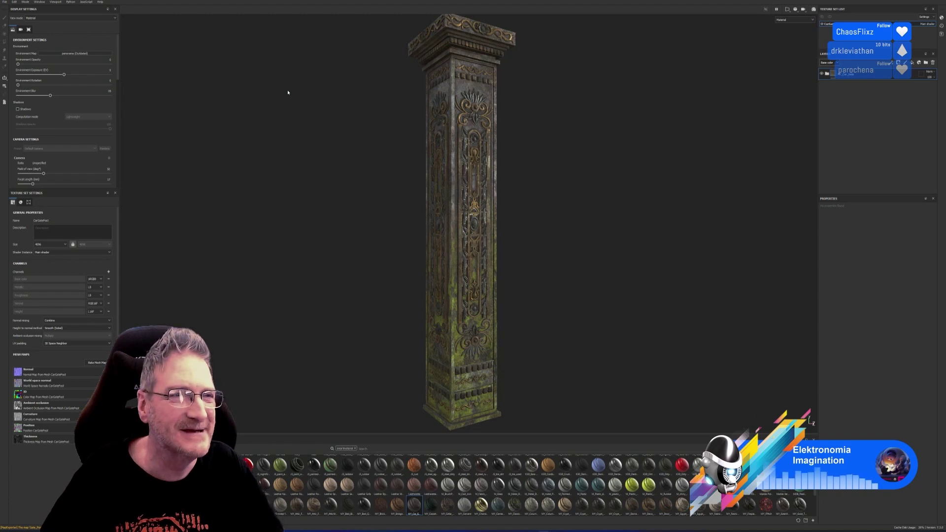
# Step: Create the new 4096-resolution project using the Gate_Left_LR.fbx mesh
pyautogui.click(4, 2)
pyautogui.click(15, 8)
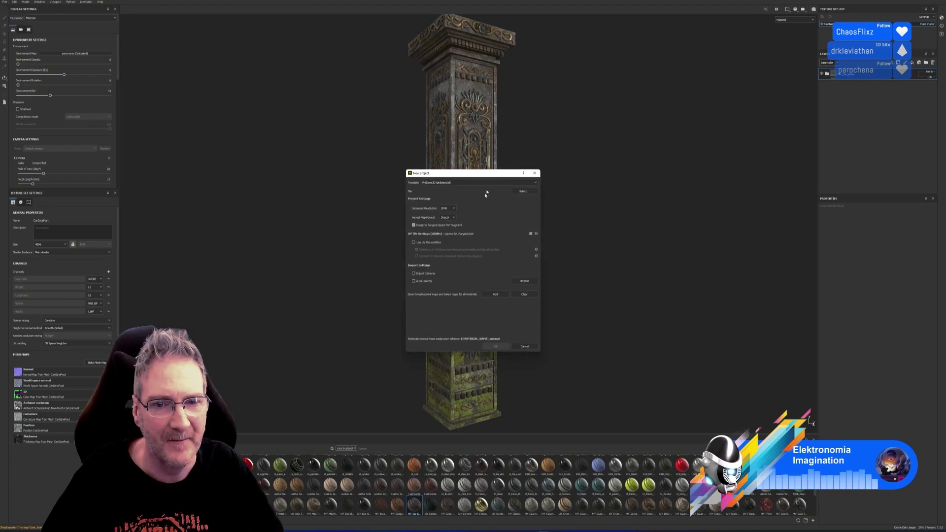
pyautogui.click(448, 207)
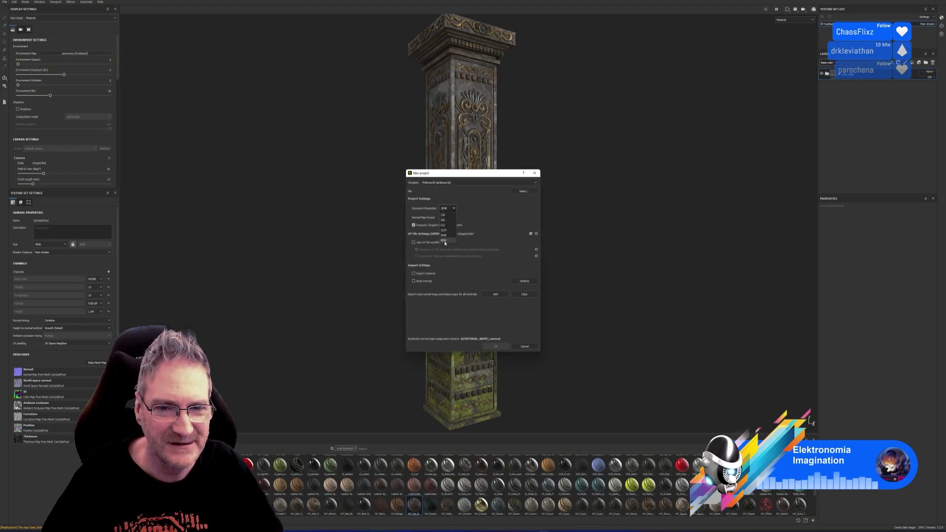
pyautogui.click(447, 241)
pyautogui.click(524, 192)
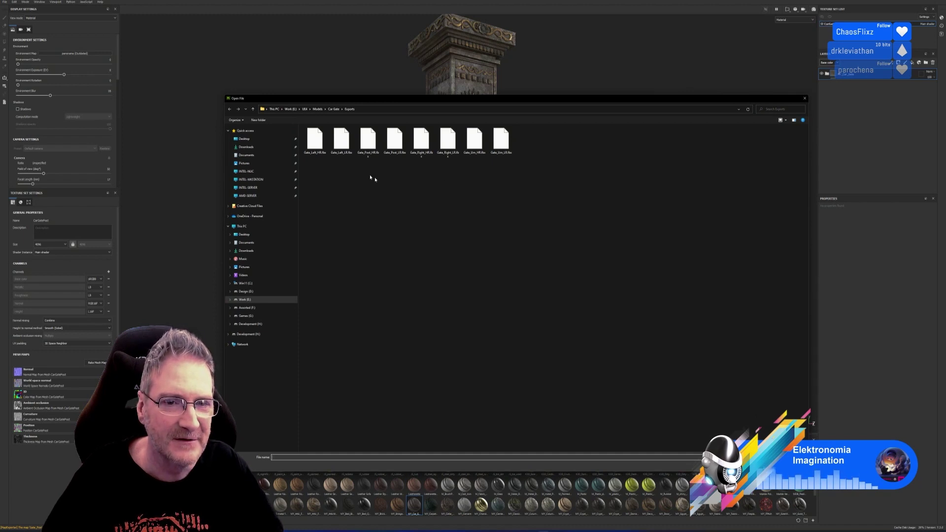
pyautogui.doubleClick(341, 141)
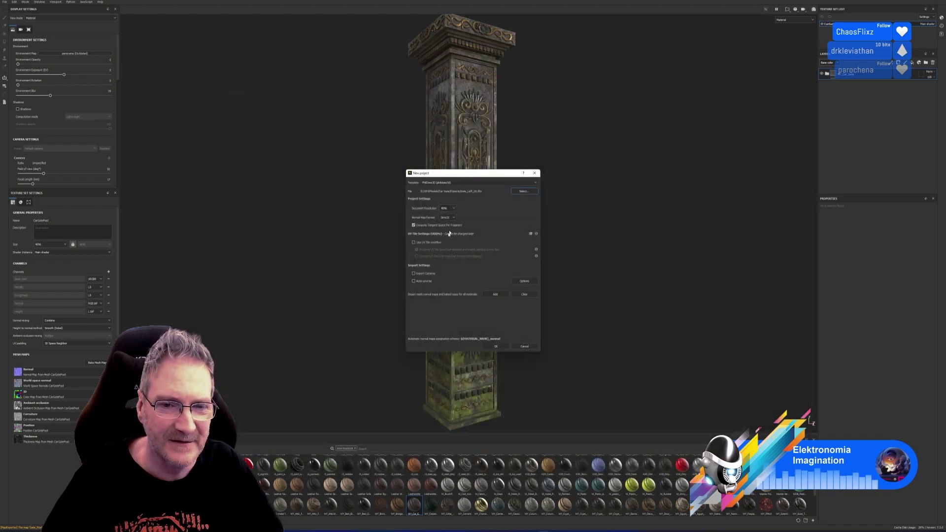
pyautogui.click(496, 347)
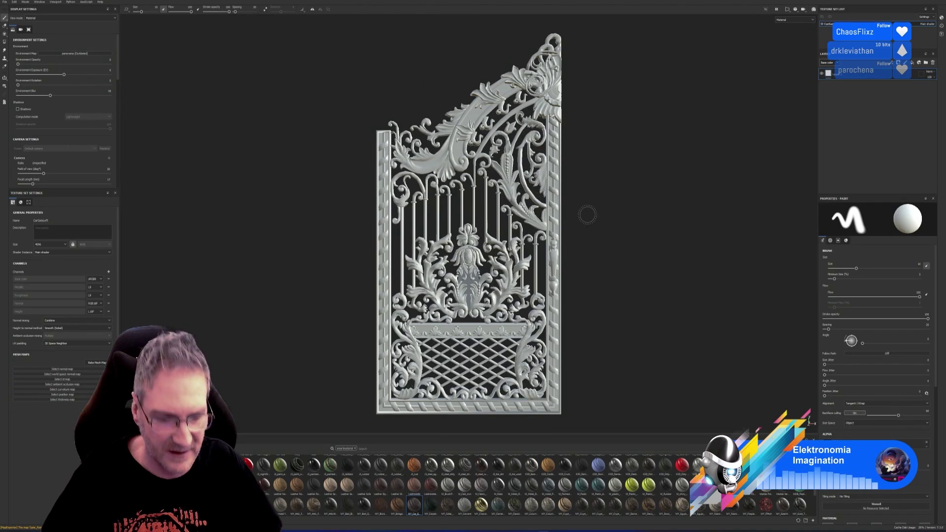
# Step: Set mesh-map bake output to 4096 with Gate_Left_HR.fbx as high-definition mesh, then bake
pyautogui.moveTo(593, 201)
pyautogui.keyDown('alt'); pyautogui.mouseDown()
pyautogui.moveTo(588, 225)
pyautogui.moveTo(680, 212)
pyautogui.moveTo(612, 217)
pyautogui.mouseUp(); pyautogui.keyUp('alt')
pyautogui.click(97, 362)
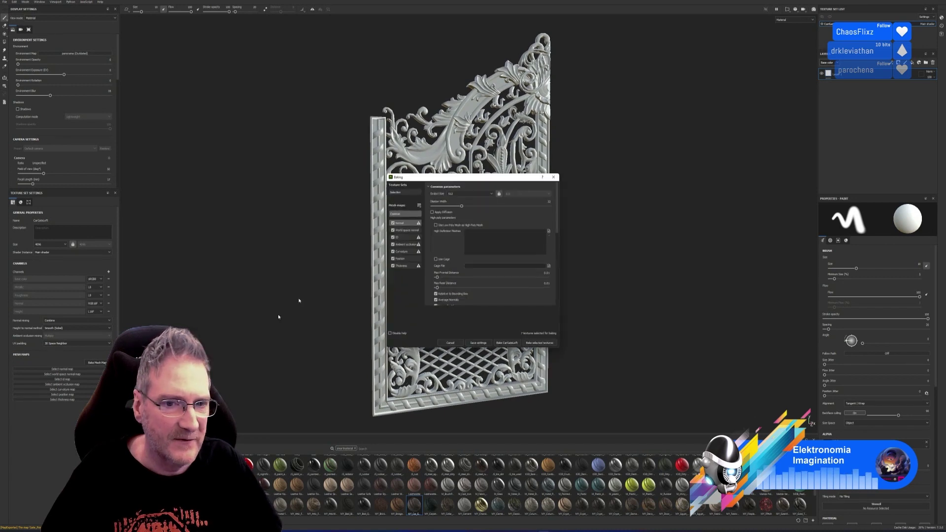
pyautogui.click(467, 194)
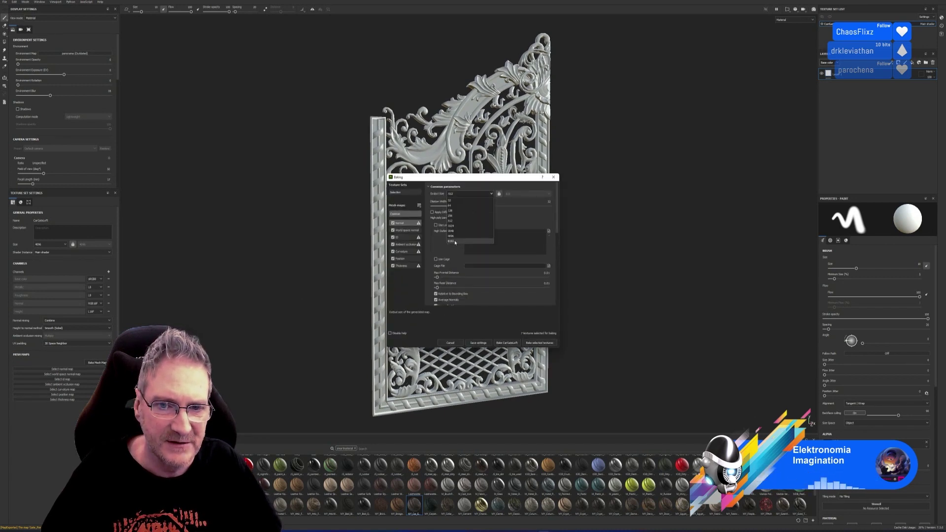
pyautogui.click(454, 239)
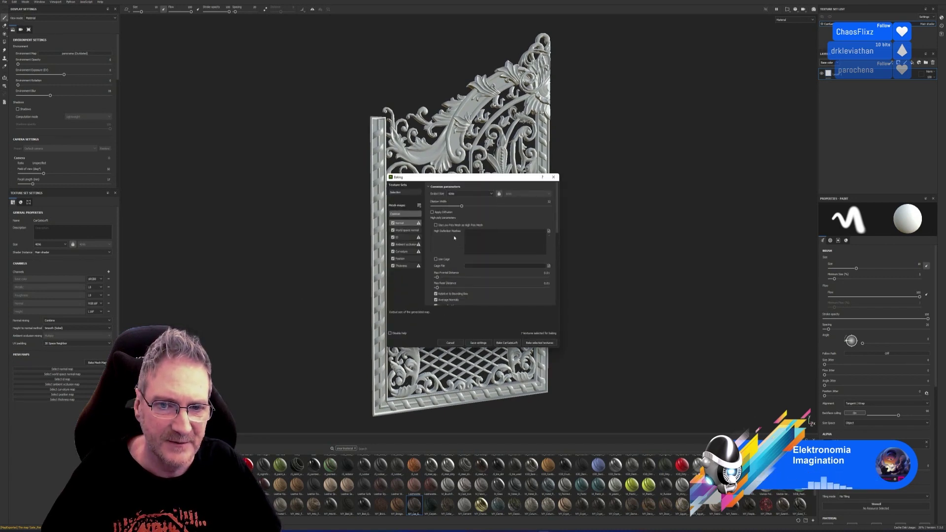
pyautogui.click(549, 231)
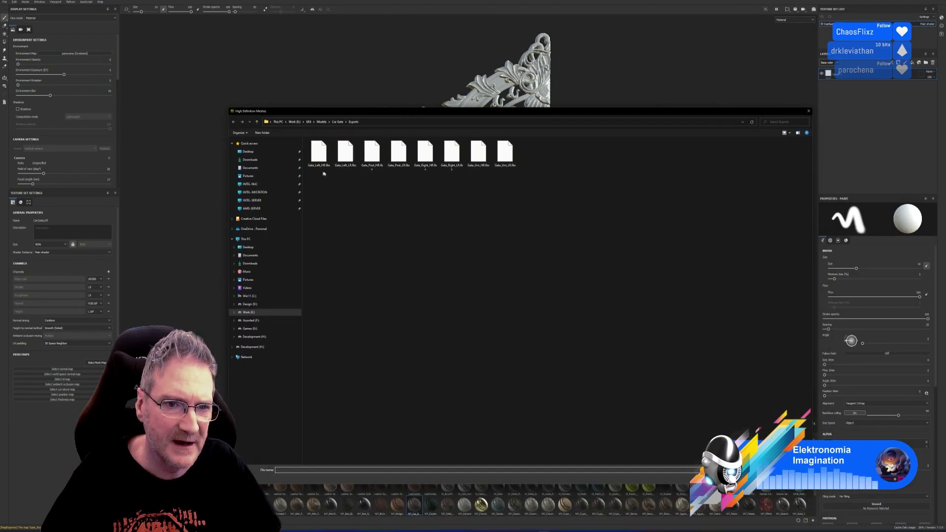
pyautogui.doubleClick(319, 153)
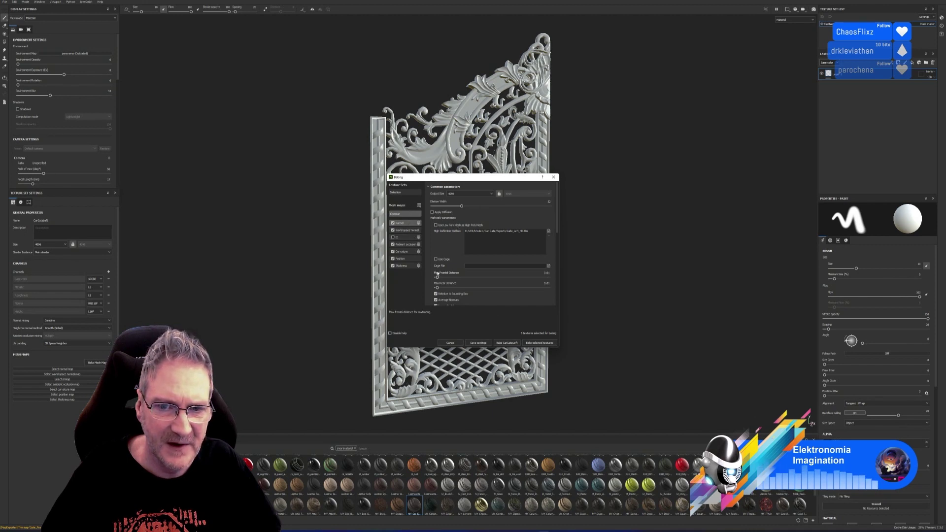
pyautogui.click(540, 342)
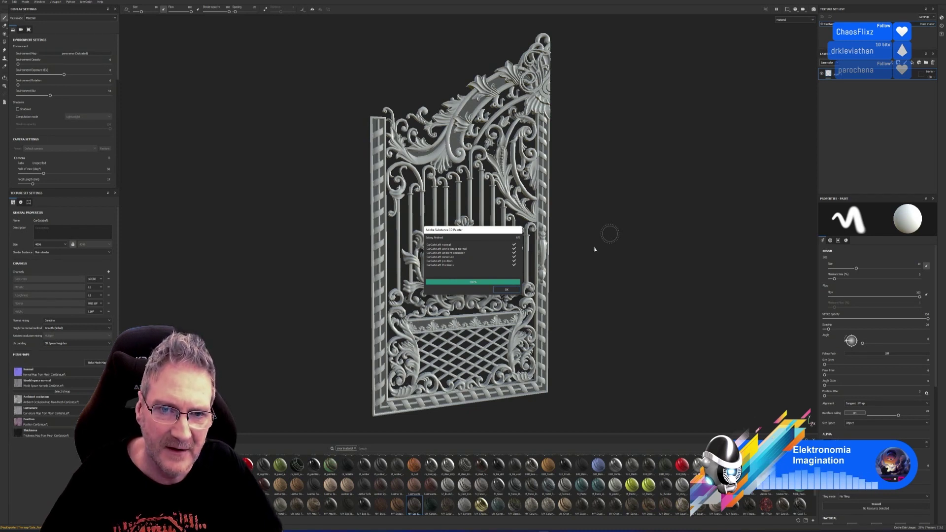
# Step: Close the finished baking report and turn the baked gate to face the view
pyautogui.click(517, 291)
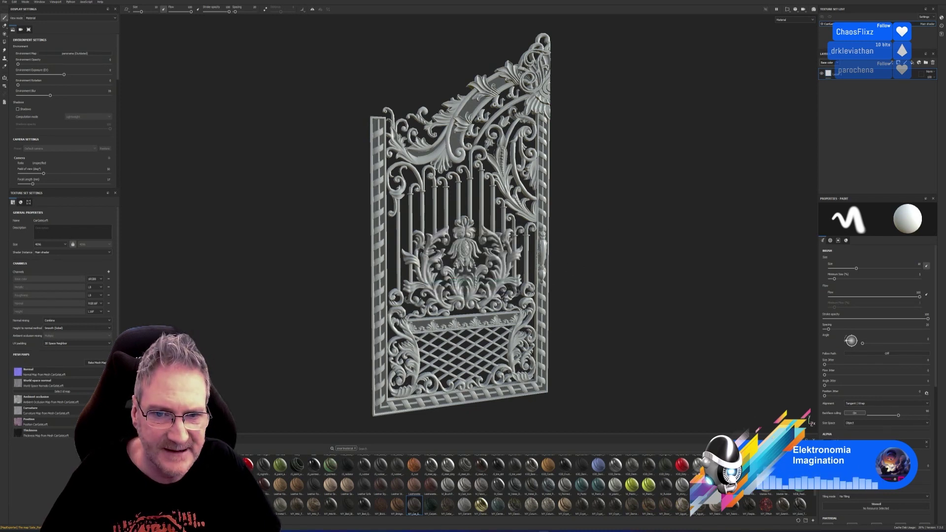
pyautogui.keyDown('alt'); pyautogui.moveTo(570, 232); pyautogui.dragTo(414, 182); pyautogui.keyUp('alt')
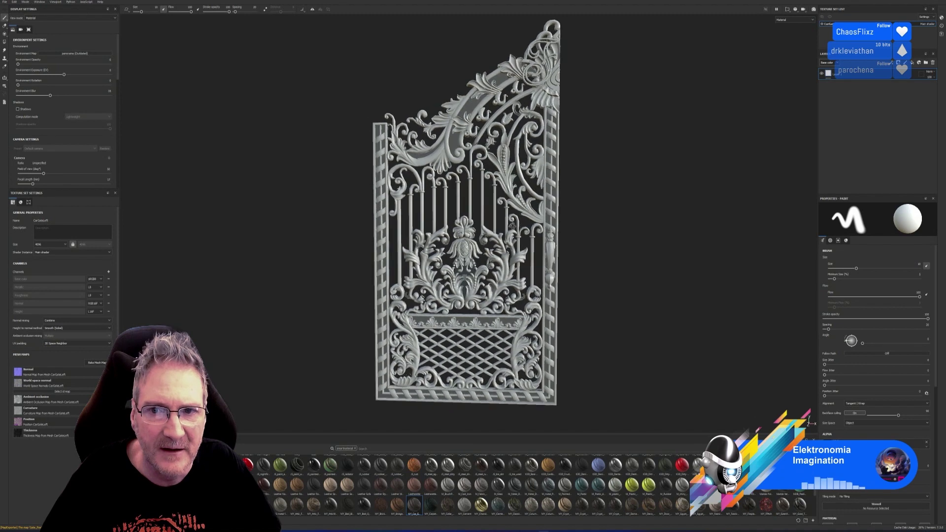
pyautogui.scroll(3, 373, 169)
pyautogui.scroll(3, 373, 169)
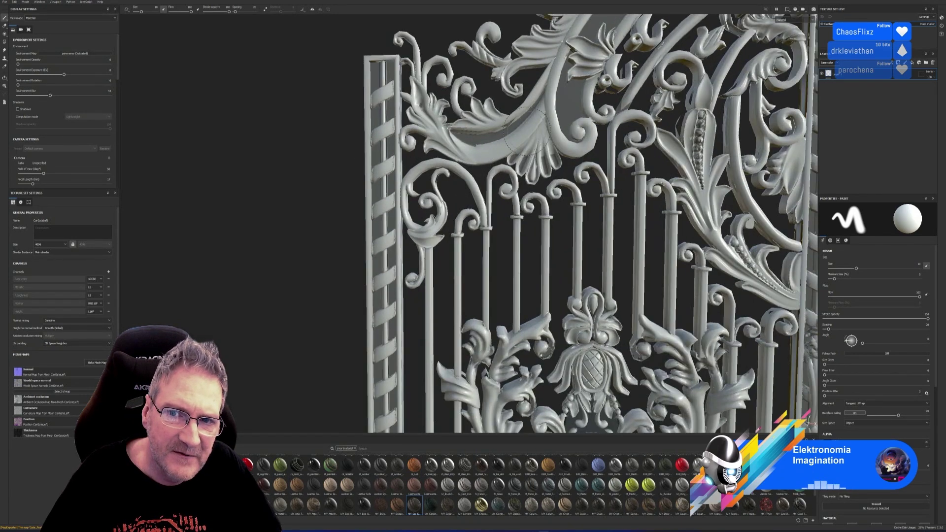
pyautogui.scroll(-5, 429, 180)
# Step: Inspect the gate from angled and right-edge views, then minimize Substance Painter
pyautogui.keyDown('alt'); pyautogui.moveTo(428, 180); pyautogui.dragTo(906, 216); pyautogui.keyUp('alt')
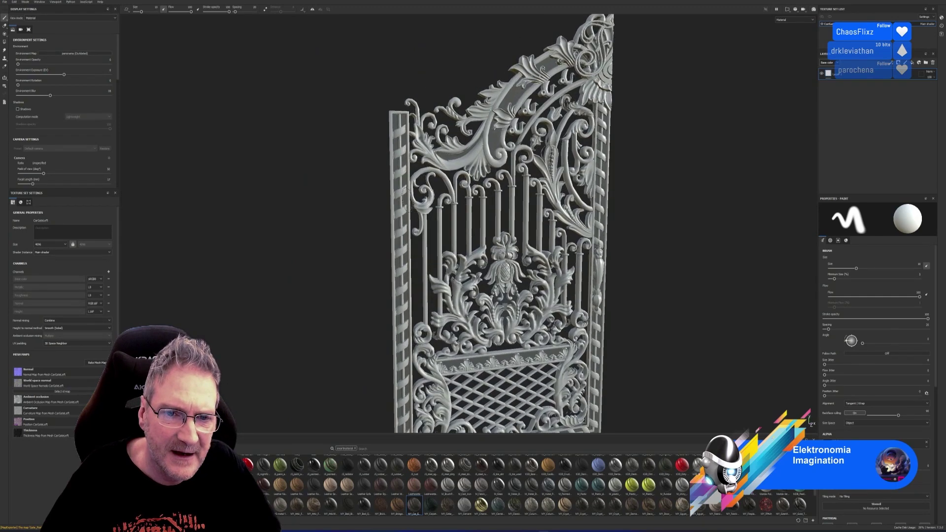
pyautogui.scroll(4, 414, 201)
pyautogui.scroll(-2, 411, 228)
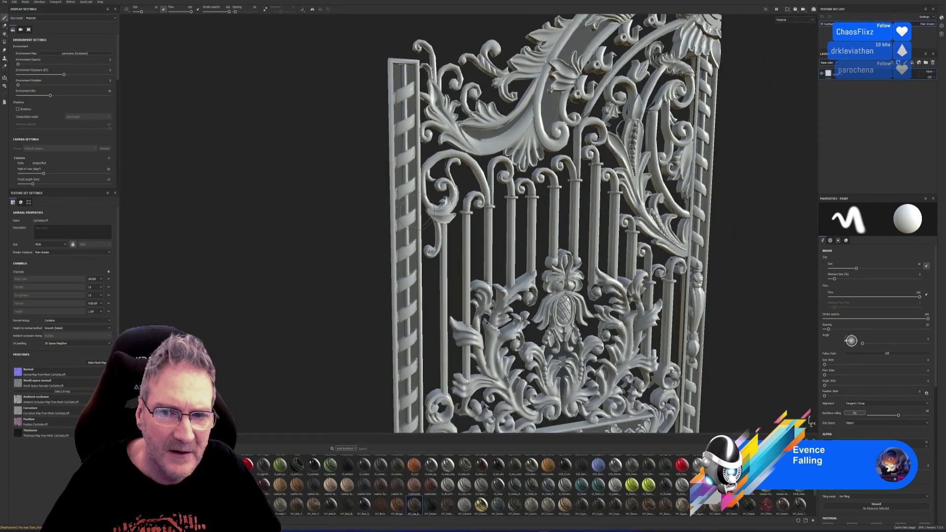
pyautogui.scroll(-5, 411, 220)
pyautogui.keyDown('alt'); pyautogui.moveTo(591, 257); pyautogui.dragTo(660, 190); pyautogui.keyUp('alt')
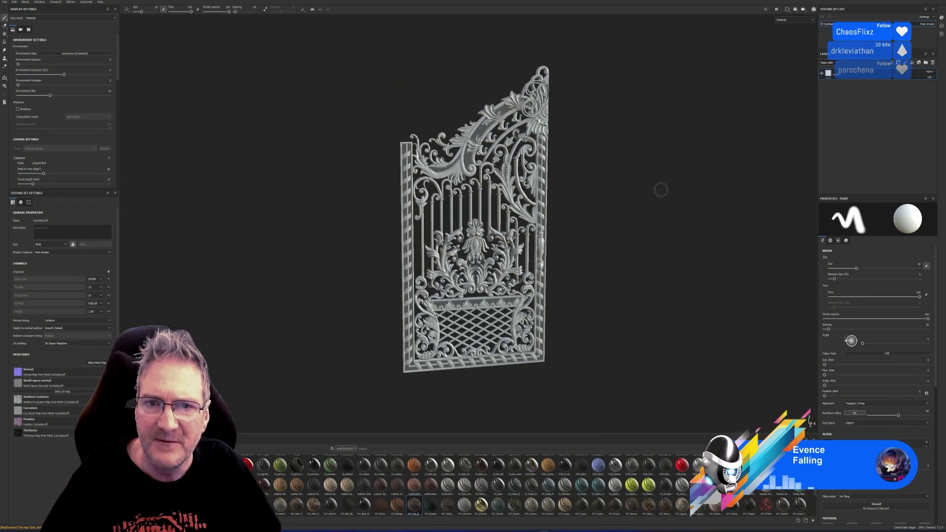
pyautogui.click(918, 1)
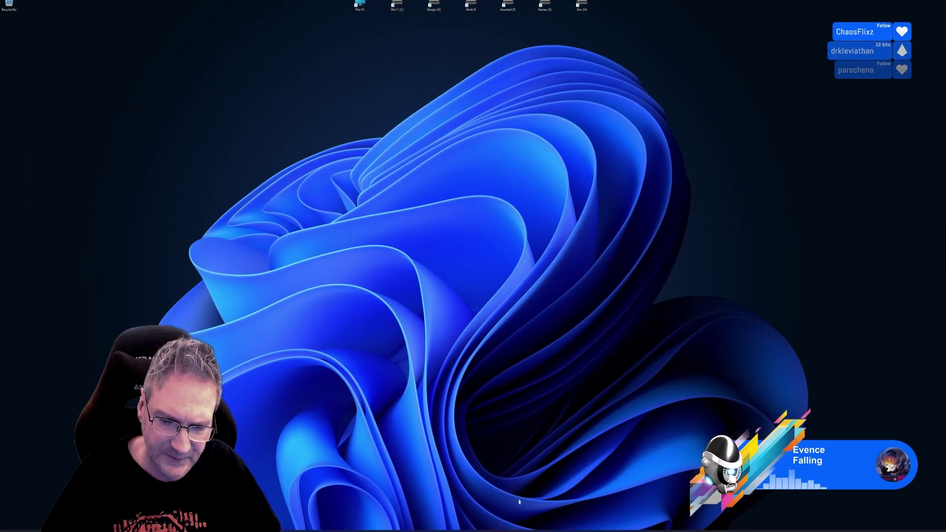
# Step: Back in 3ds Max, isolate LeftGate_LR and turn off its Vertex Channel Display
pyautogui.hotkey('alt', 'Tab')
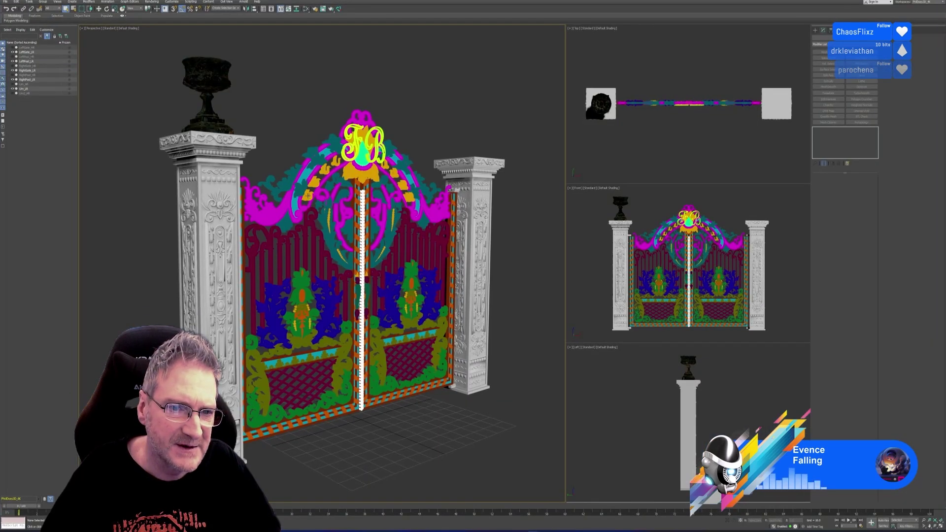
pyautogui.click(688, 473)
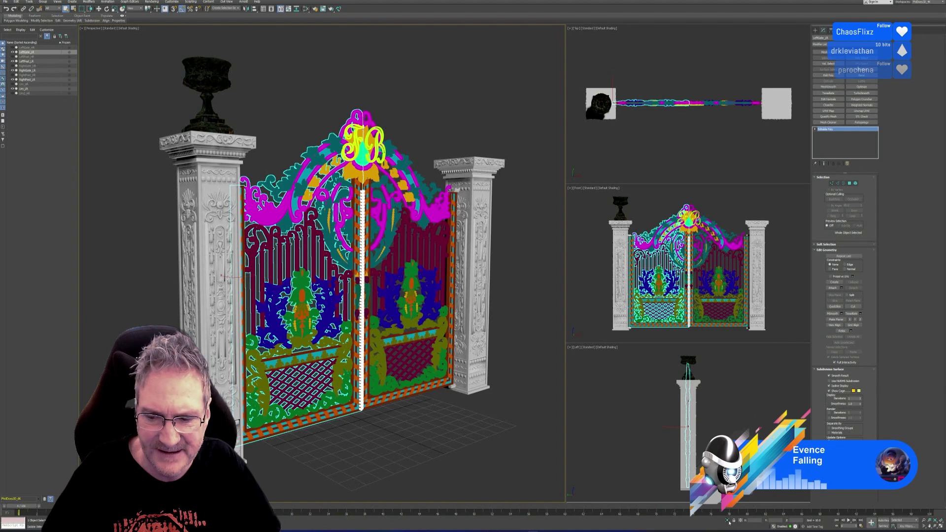
pyautogui.click(728, 521)
pyautogui.rightClick(276, 188)
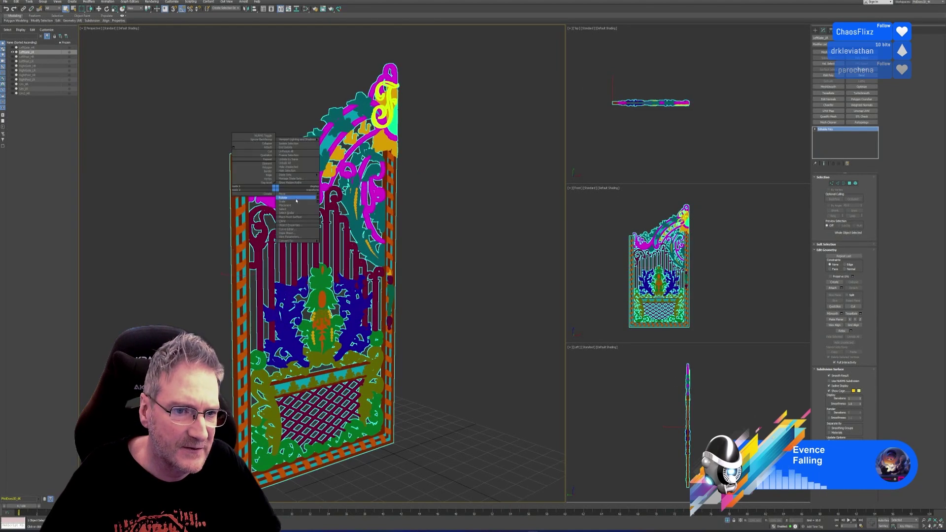
pyautogui.click(297, 226)
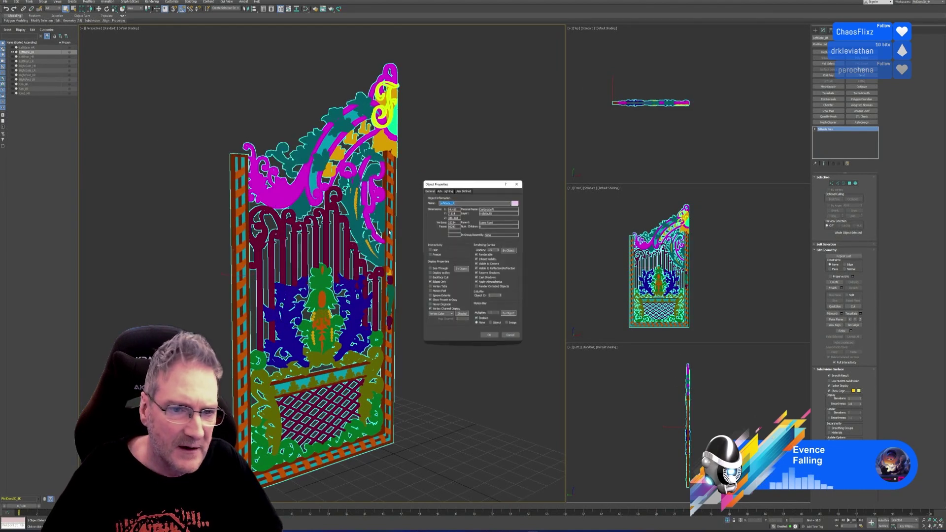
pyautogui.click(430, 309)
pyautogui.click(489, 335)
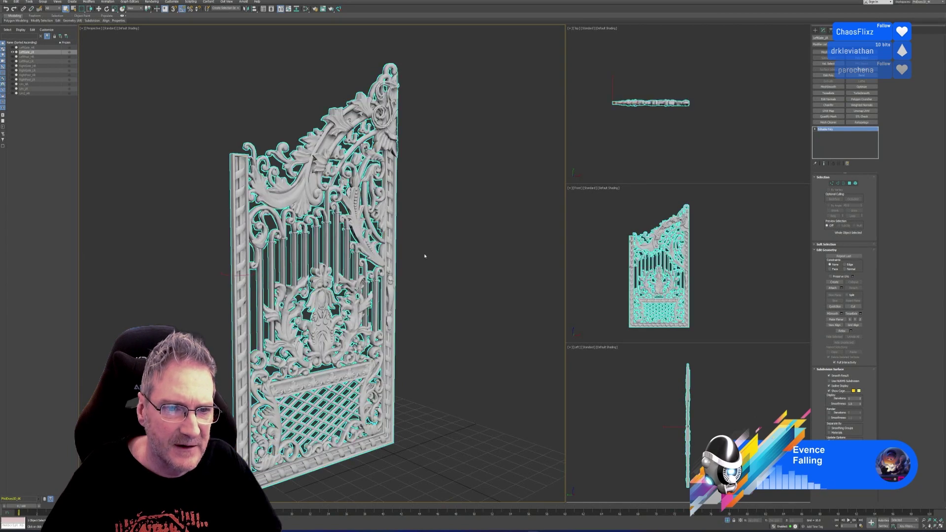
# Step: Marquee-select the whole gate in Element mode, then exit Element mode and deselect
pyautogui.moveTo(428, 247); pyautogui.dragTo(439, 257, button='middle')
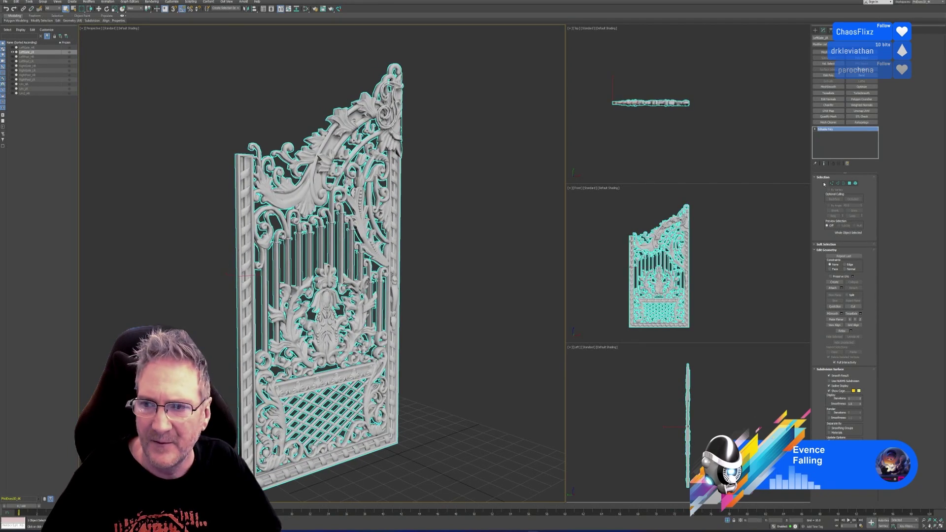
pyautogui.click(856, 184)
pyautogui.scroll(-3, 313, 132)
pyautogui.moveTo(264, 95); pyautogui.dragTo(455, 395)
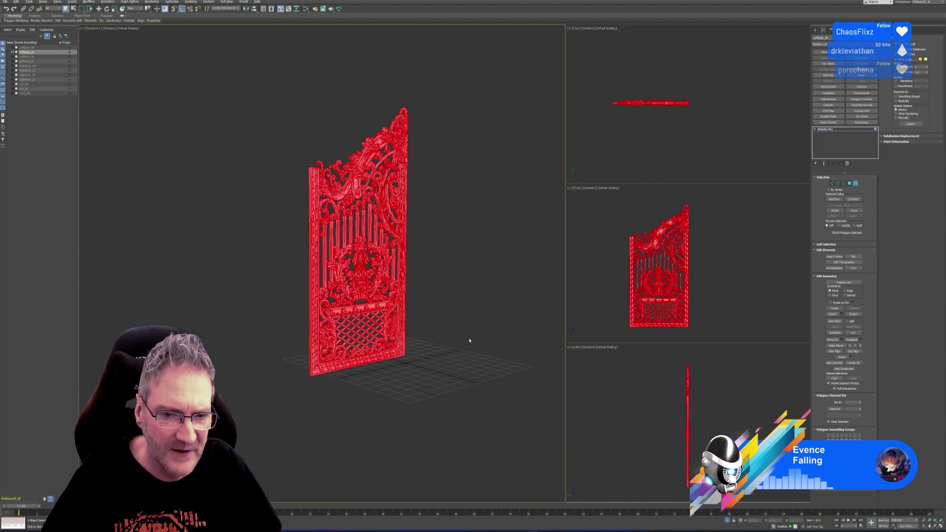
pyautogui.moveTo(470, 341)
pyautogui.keyDown('alt'); pyautogui.mouseDown(button='middle')
pyautogui.moveTo(422, 342)
pyautogui.moveTo(443, 332)
pyautogui.moveTo(470, 341)
pyautogui.mouseUp(button='middle'); pyautogui.keyUp('alt')
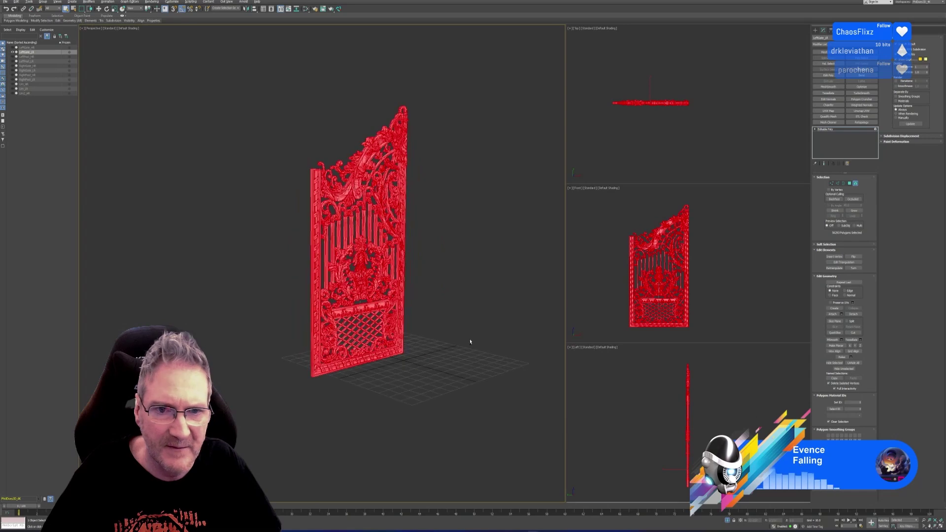
pyautogui.click(855, 184)
pyautogui.click(517, 194)
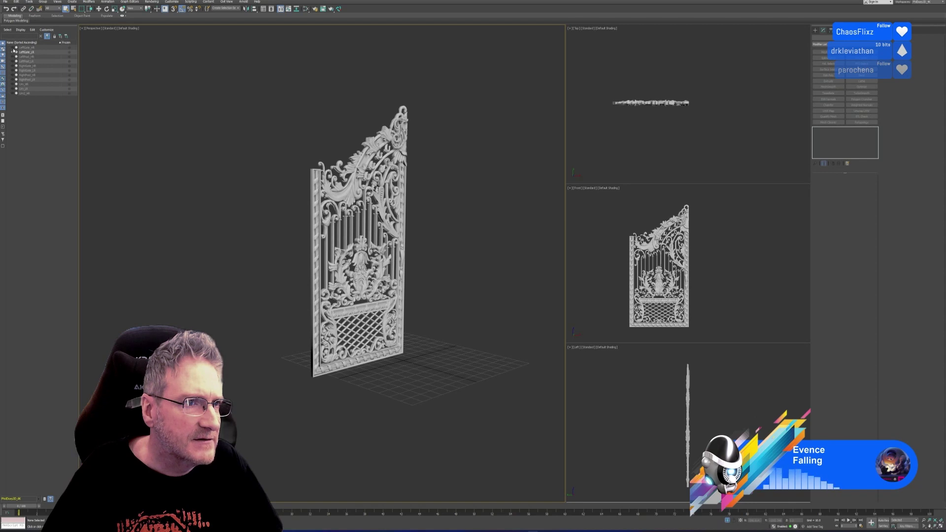
# Step: Reselect the gate's elements and turn the view to face the gate frontally
pyautogui.click(13, 51)
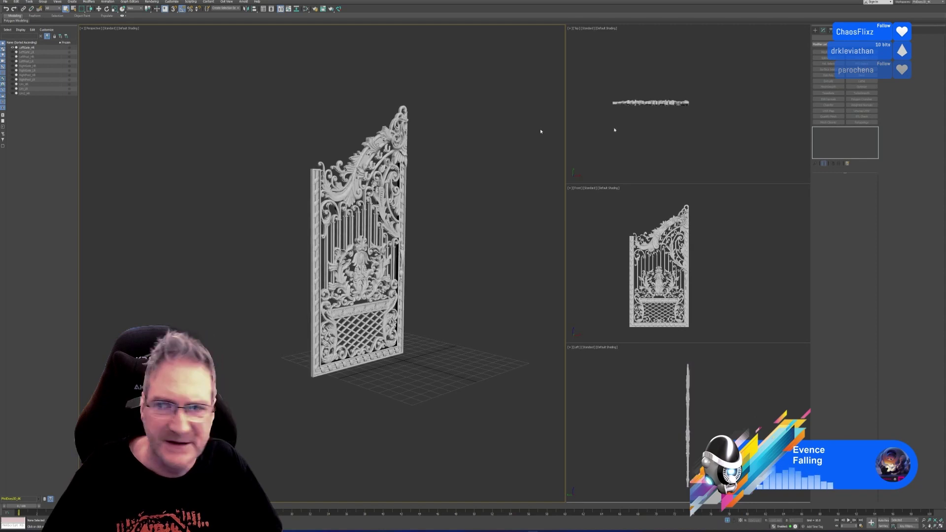
pyautogui.click(402, 165)
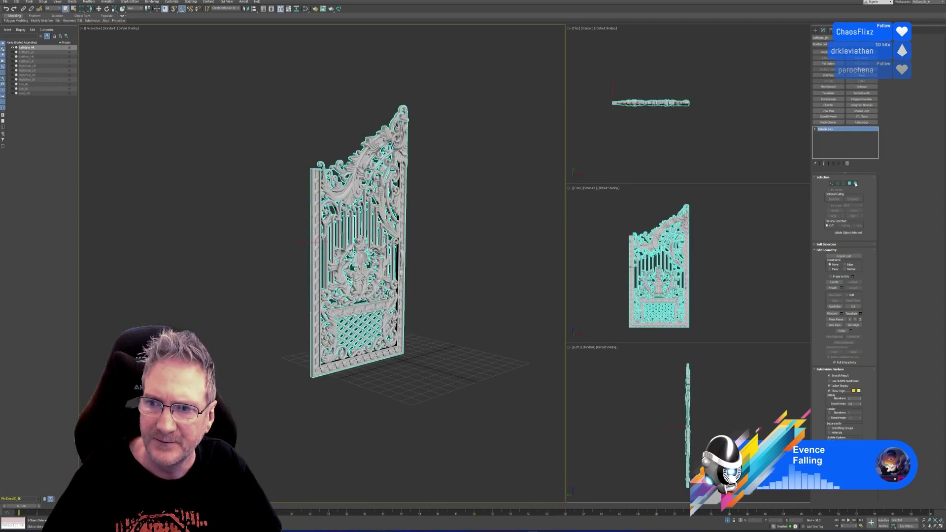
pyautogui.click(855, 184)
pyautogui.moveTo(213, 90); pyautogui.dragTo(430, 394)
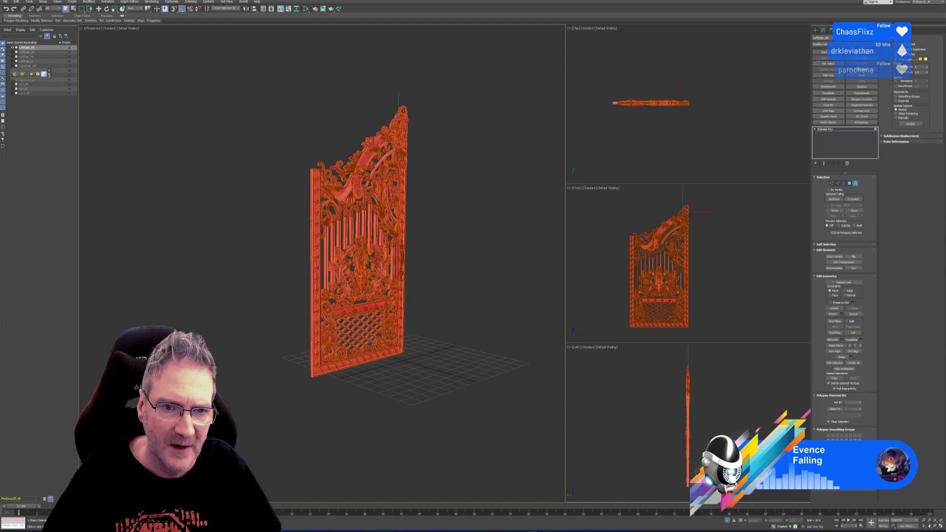
pyautogui.scroll(5, 355, 246)
pyautogui.scroll(-5, 355, 246)
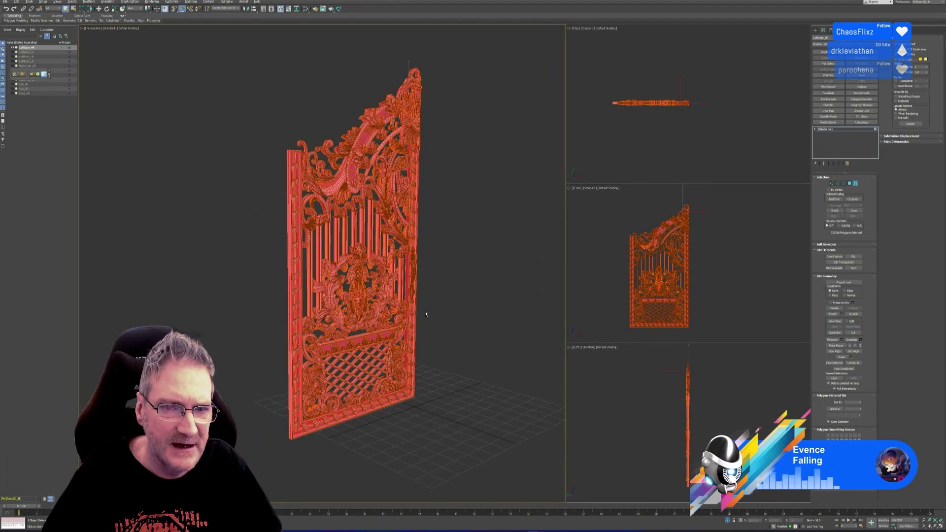
pyautogui.keyDown('alt'); pyautogui.moveTo(426, 314); pyautogui.dragTo(374, 315, button='middle'); pyautogui.keyUp('alt')
pyautogui.scroll(3, 374, 315)
pyautogui.scroll(4, 217, 200)
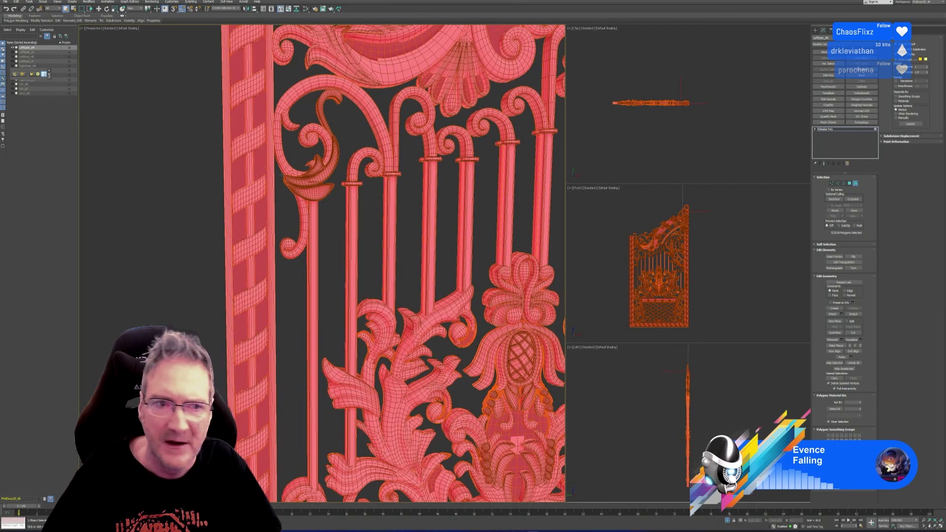
# Step: Flip the faces of the left twisted post element
pyautogui.click(251, 173)
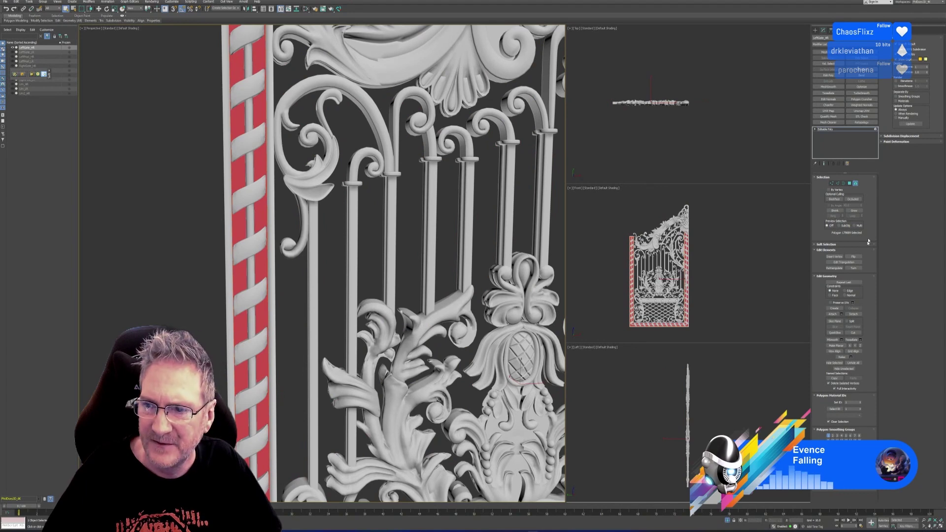
pyautogui.click(853, 257)
pyautogui.scroll(-10, 424, 218)
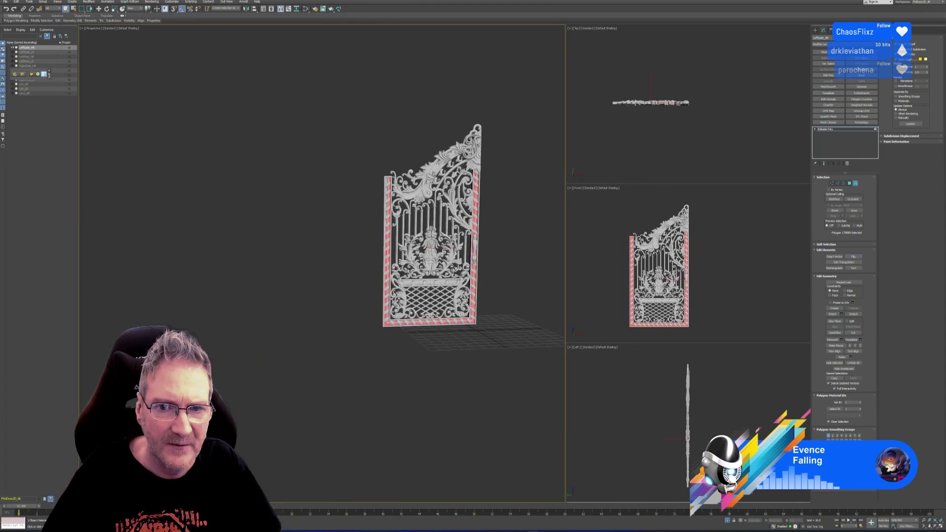
pyautogui.moveTo(423, 217); pyautogui.dragTo(412, 218, button='middle')
# Step: Select the gate's polygons and pick the band along the upper arch
pyautogui.hotkey('ctrl', 'a')
pyautogui.scroll(8, 419, 200)
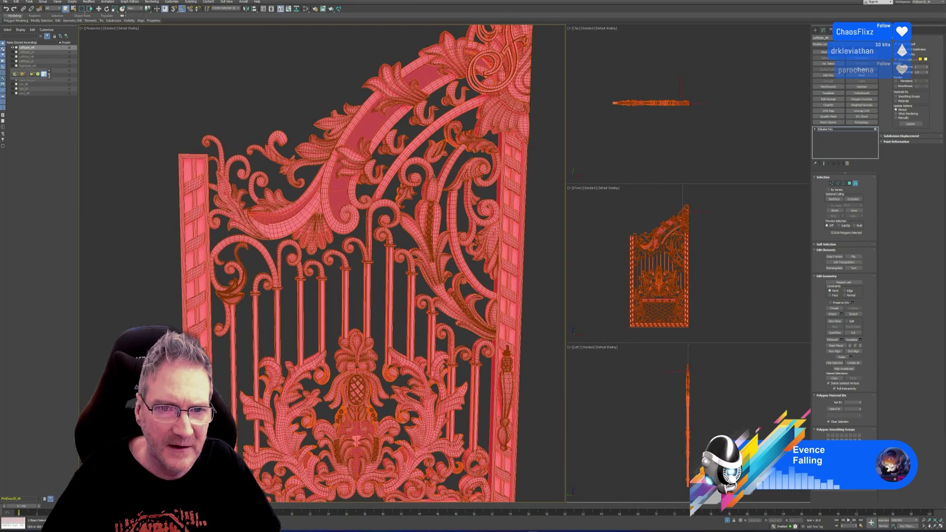
pyautogui.click(372, 130)
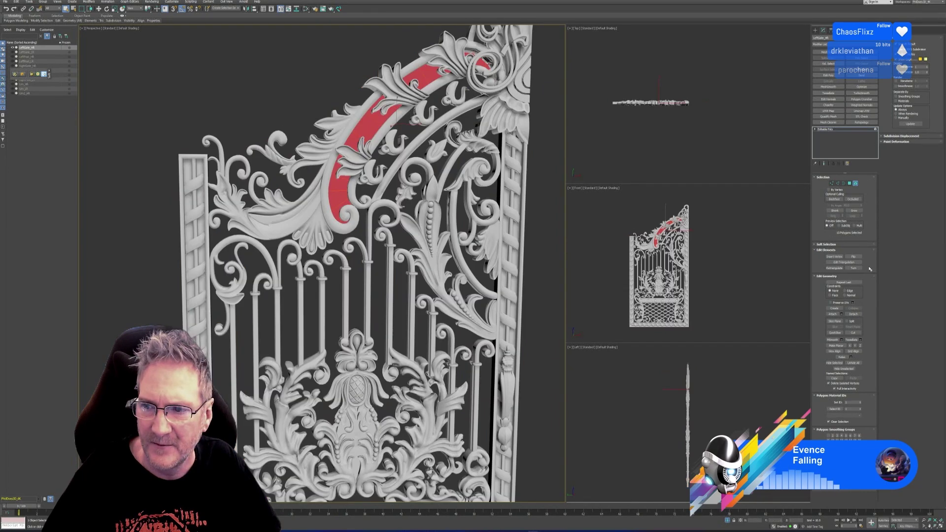
pyautogui.scroll(-8, 395, 276)
pyautogui.moveTo(325, 158); pyautogui.dragTo(306, 153, button='middle')
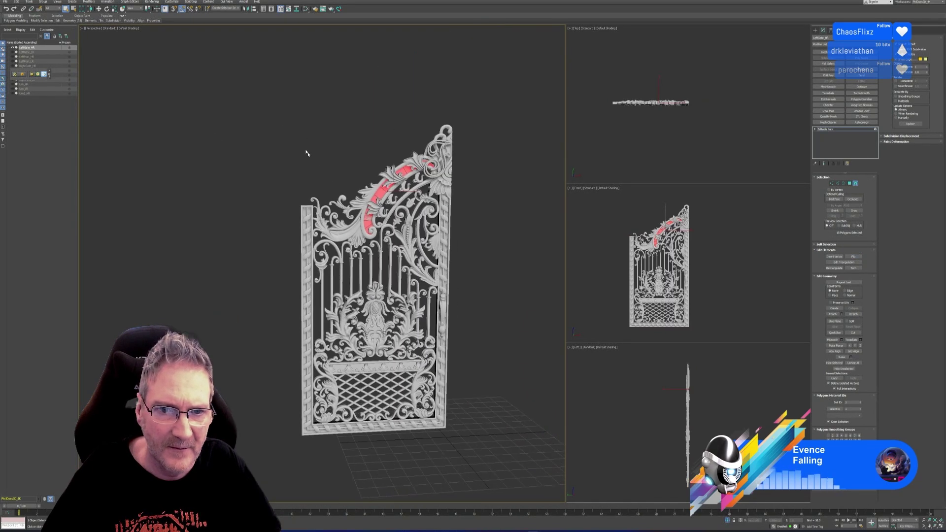
pyautogui.moveTo(463, 383); pyautogui.dragTo(464, 383)
pyautogui.scroll(6, 351, 272)
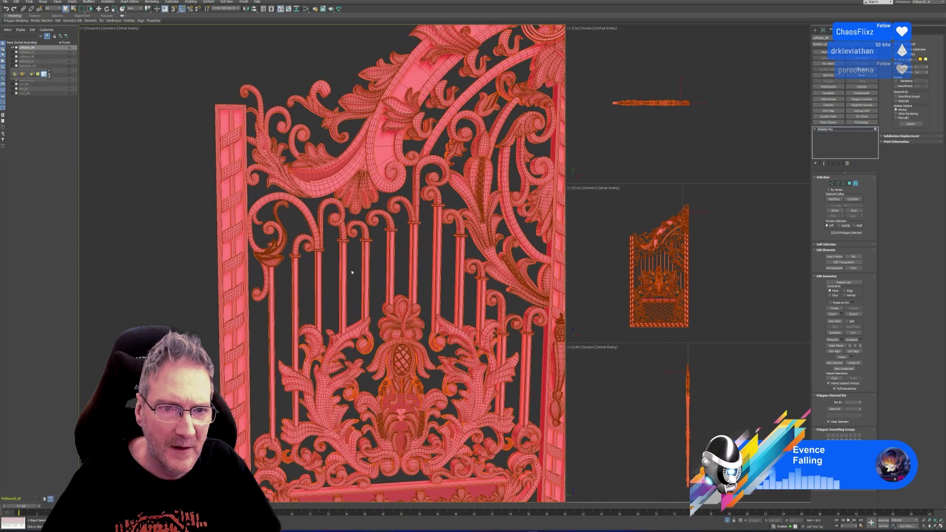
# Step: Pick a single arch element and orbit around the gate to inspect it
pyautogui.click(324, 176)
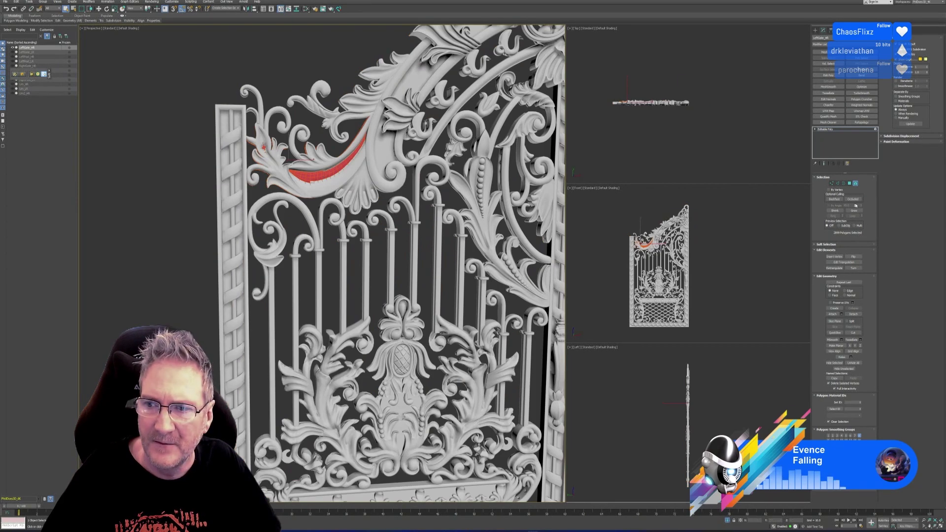
pyautogui.scroll(-3, 486, 291)
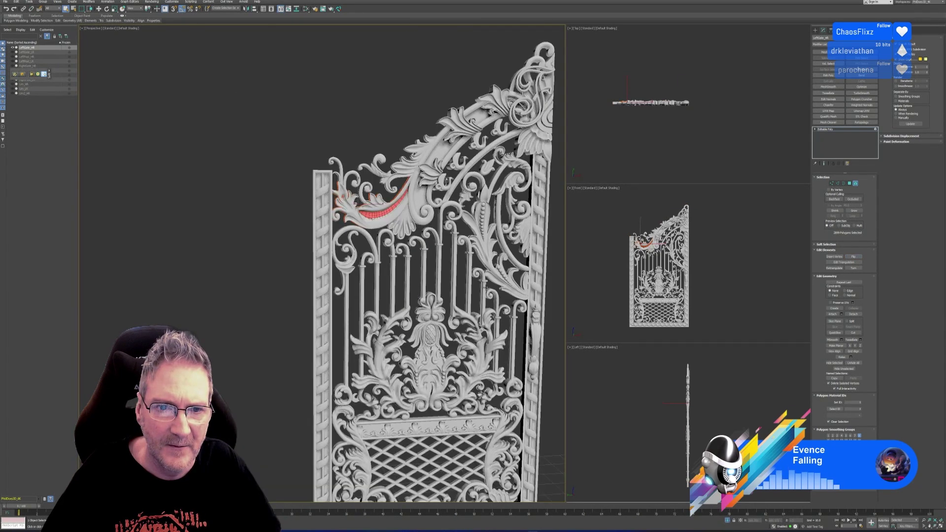
pyautogui.scroll(-5, 486, 290)
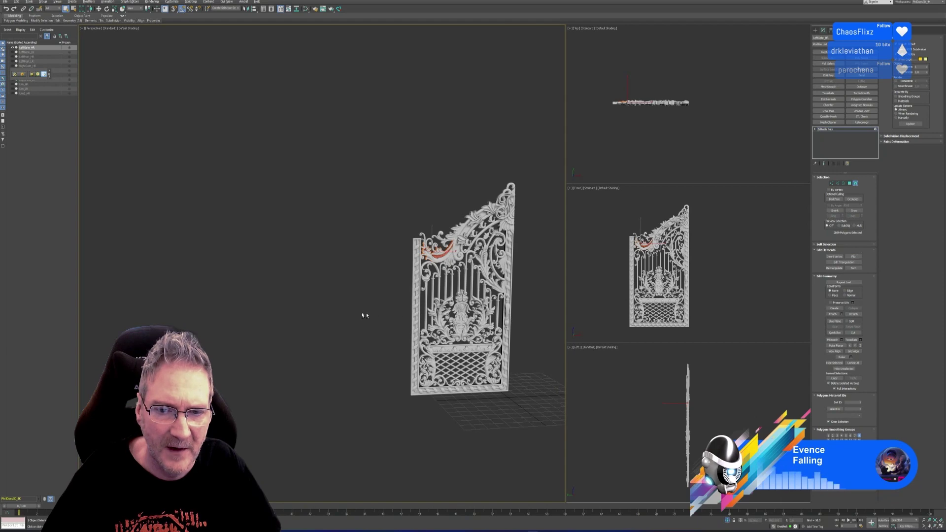
pyautogui.keyDown('alt'); pyautogui.moveTo(365, 315); pyautogui.dragTo(441, 273, button='middle'); pyautogui.keyUp('alt')
pyautogui.scroll(5, 441, 273)
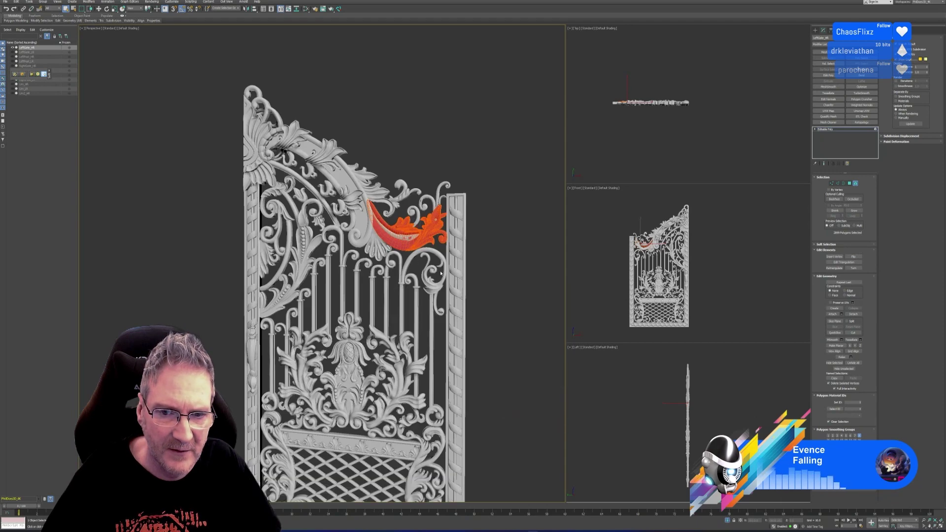
pyautogui.scroll(3, 441, 273)
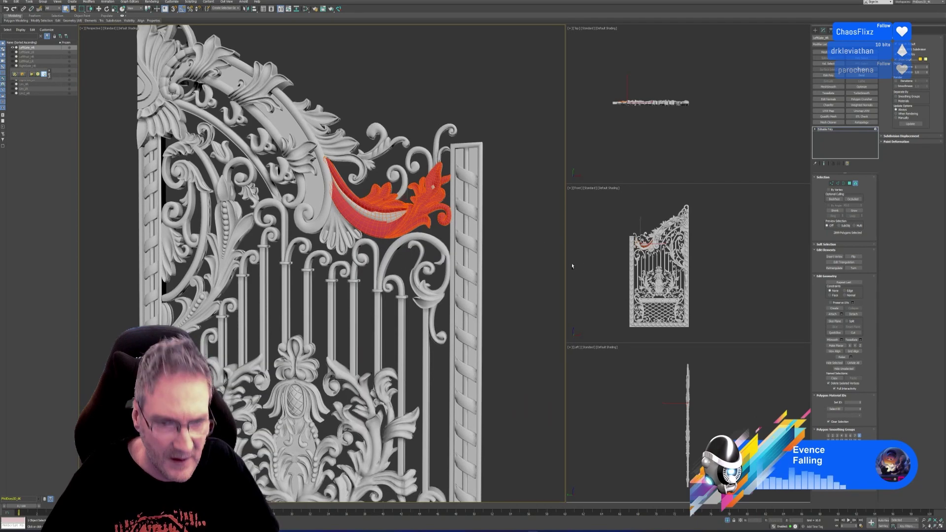
# Step: Flip the faces of the small band on the upper arch
pyautogui.click(517, 268)
pyautogui.press('z')
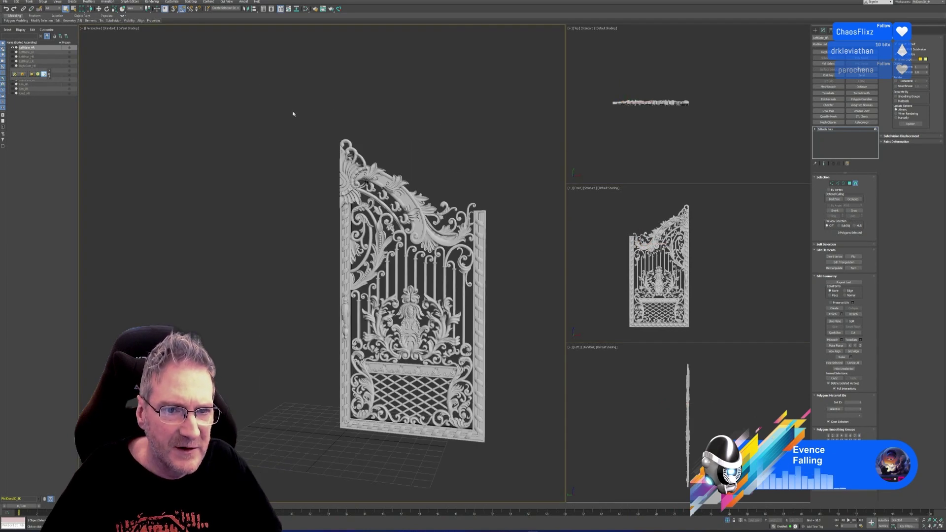
pyautogui.moveTo(291, 110); pyautogui.dragTo(527, 474)
pyautogui.scroll(6, 430, 270)
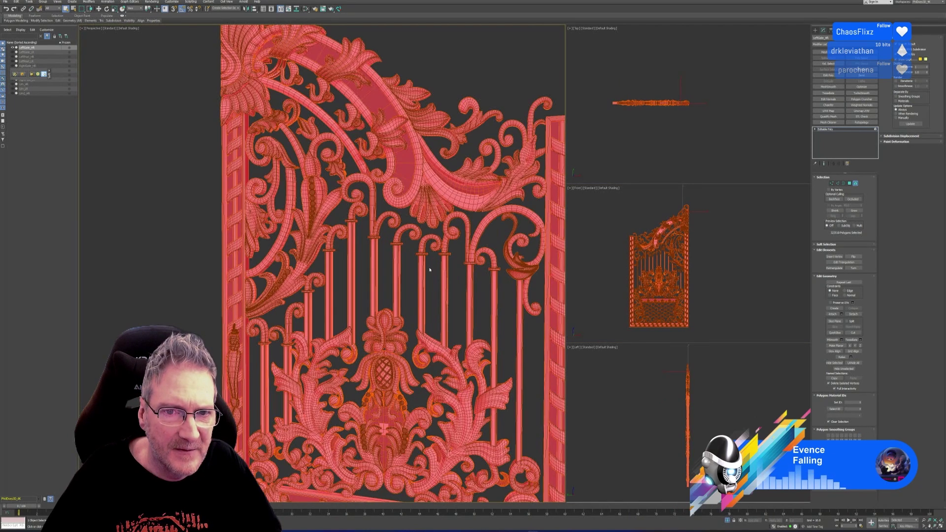
pyautogui.click(406, 173)
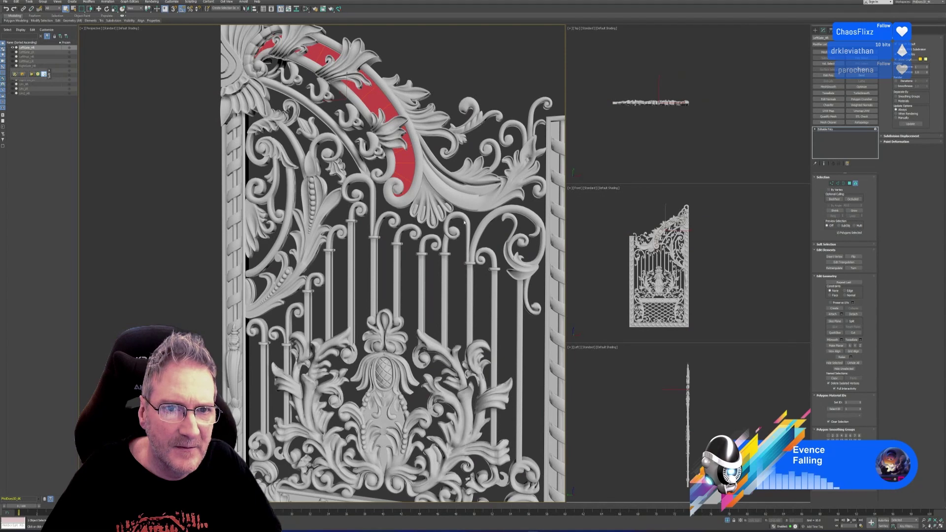
pyautogui.click(853, 257)
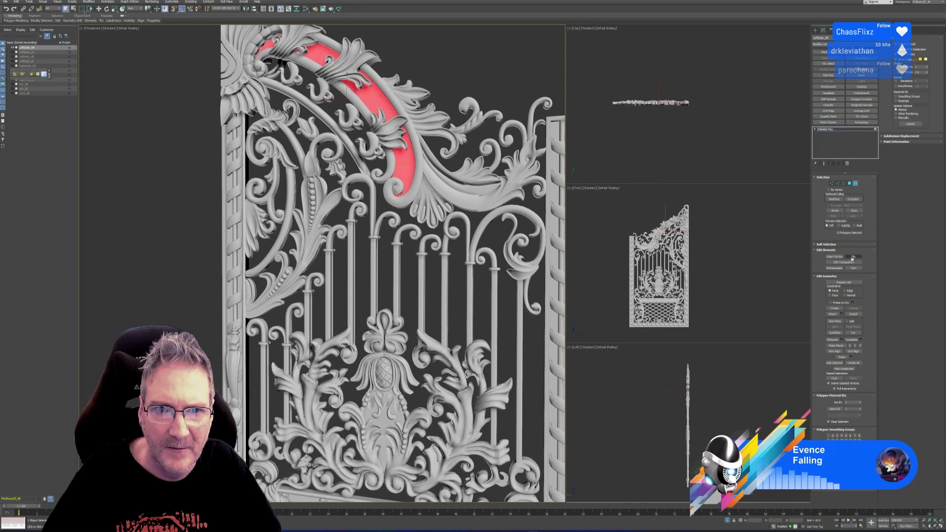
pyautogui.scroll(-2, 468, 211)
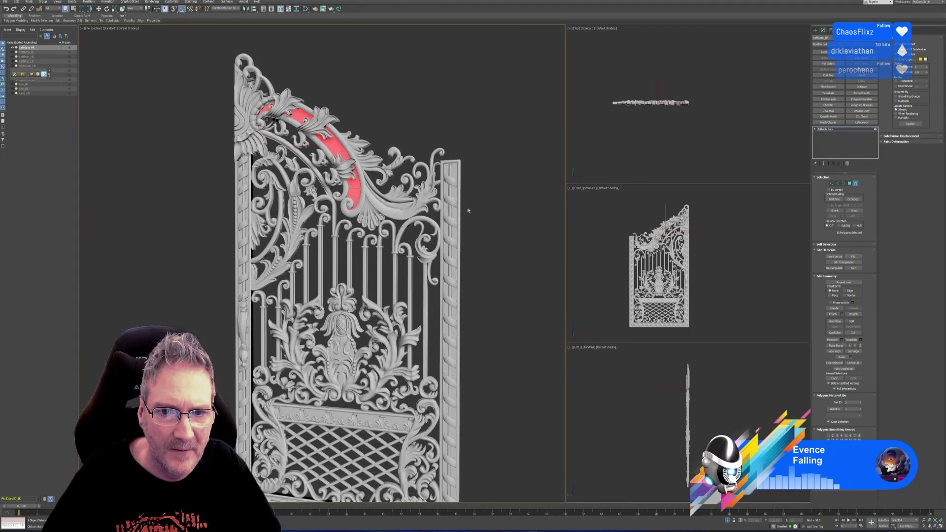
# Step: Try selecting the whole gate and its side posts, then marquee-select most polygons
pyautogui.click(400, 294)
pyautogui.click(468, 221)
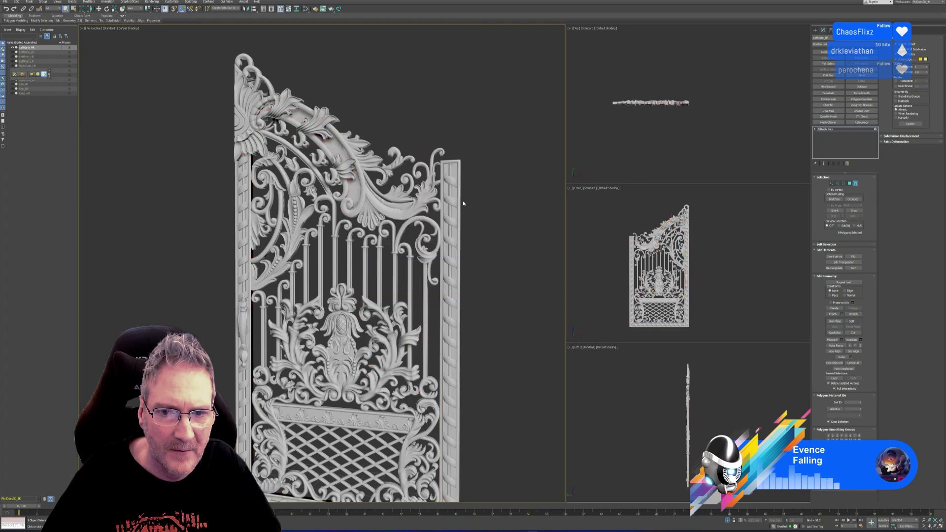
pyautogui.click(451, 197)
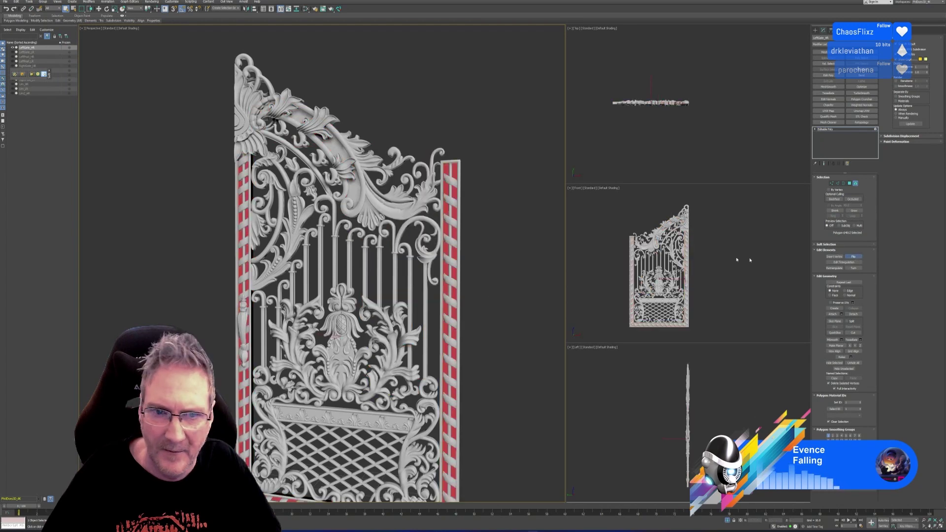
pyautogui.click(481, 222)
pyautogui.moveTo(186, 92); pyautogui.dragTo(483, 323)
pyautogui.scroll(4, 388, 210)
pyautogui.scroll(2, 388, 210)
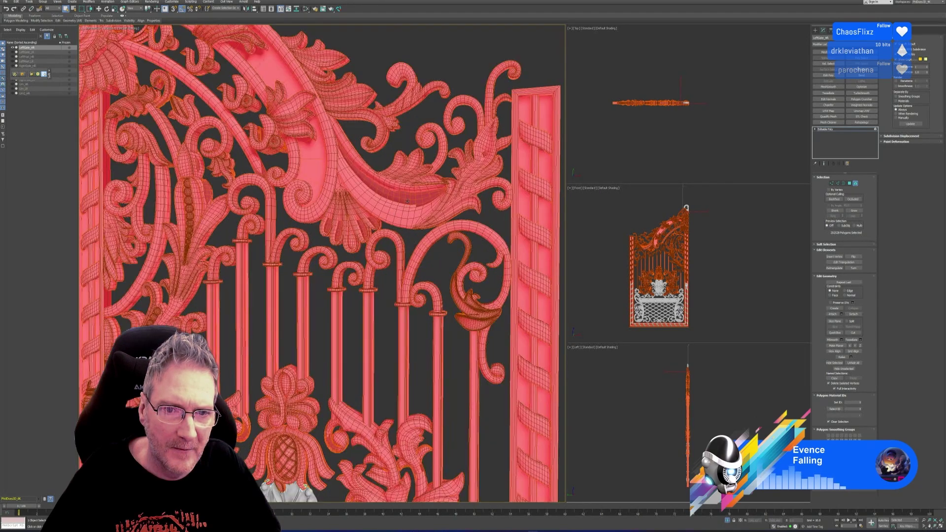
# Step: Pick the scroll element below the arch and orbit to inspect it at an angle
pyautogui.click(407, 201)
pyautogui.scroll(-6, 407, 200)
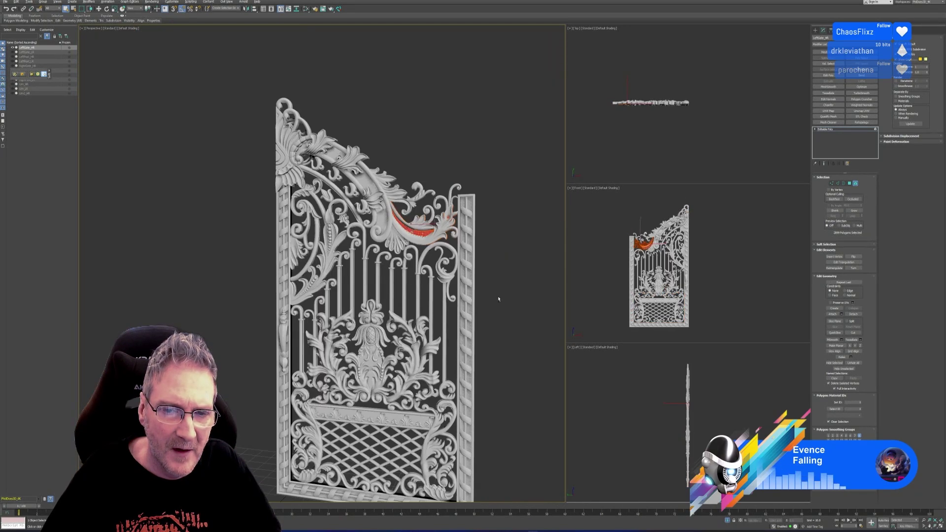
pyautogui.keyDown('alt'); pyautogui.moveTo(498, 299); pyautogui.dragTo(443, 276, button='middle'); pyautogui.keyUp('alt')
pyautogui.scroll(6, 374, 203)
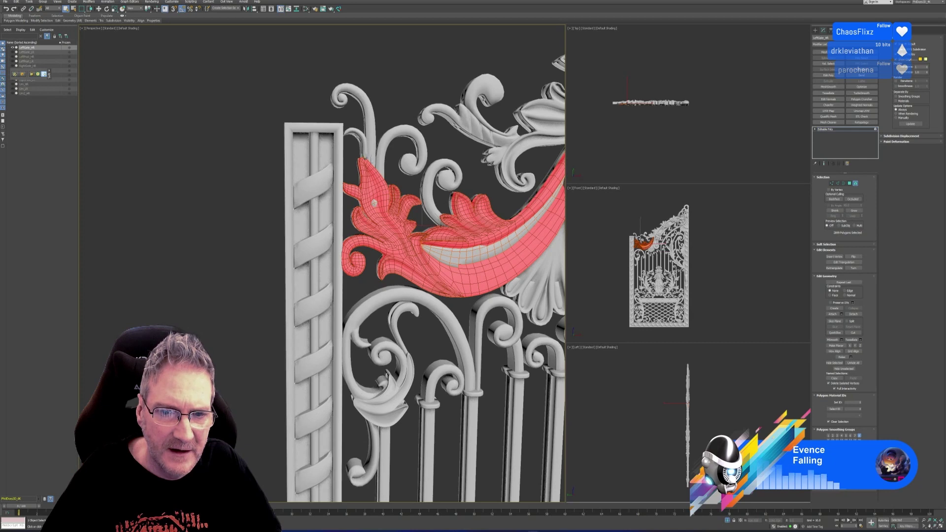
pyautogui.scroll(-5, 374, 203)
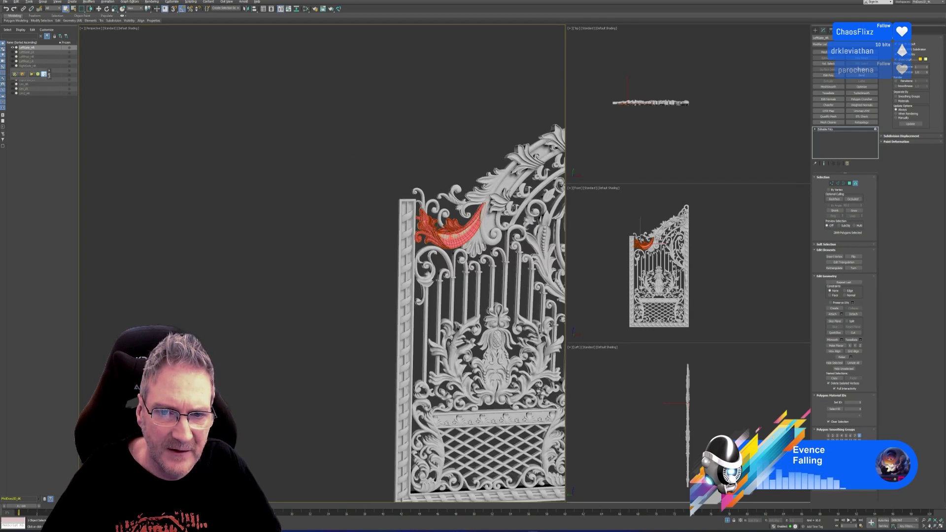
pyautogui.keyDown('alt'); pyautogui.moveTo(443, 276); pyautogui.dragTo(493, 278, button='middle'); pyautogui.keyUp('alt')
pyautogui.scroll(-2, 492, 278)
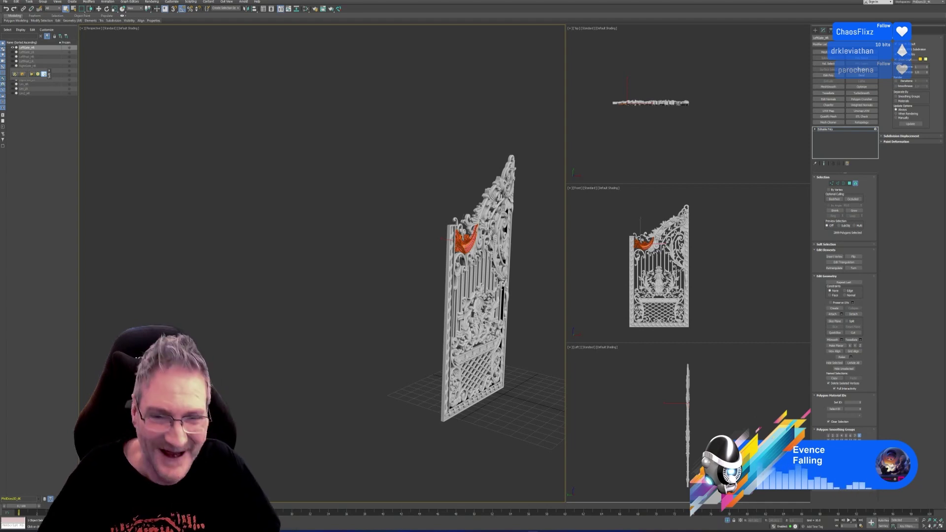
# Step: Select all the gate's polygons, zoom onto them and settle on a frontal view
pyautogui.keyDown('alt'); pyautogui.moveTo(389, 271); pyautogui.dragTo(336, 244, button='middle'); pyautogui.keyUp('alt')
pyautogui.moveTo(397, 257); pyautogui.dragTo(291, 236, button='middle')
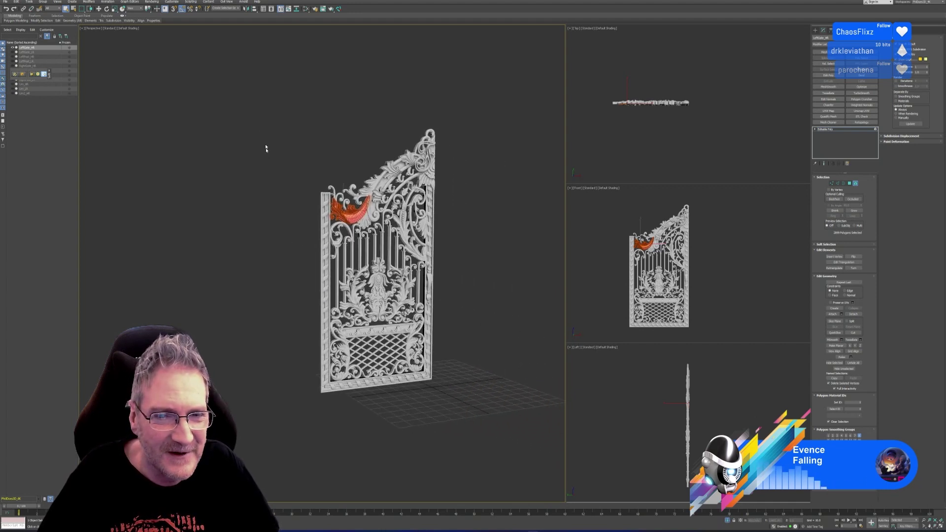
pyautogui.moveTo(481, 464); pyautogui.dragTo(481, 465)
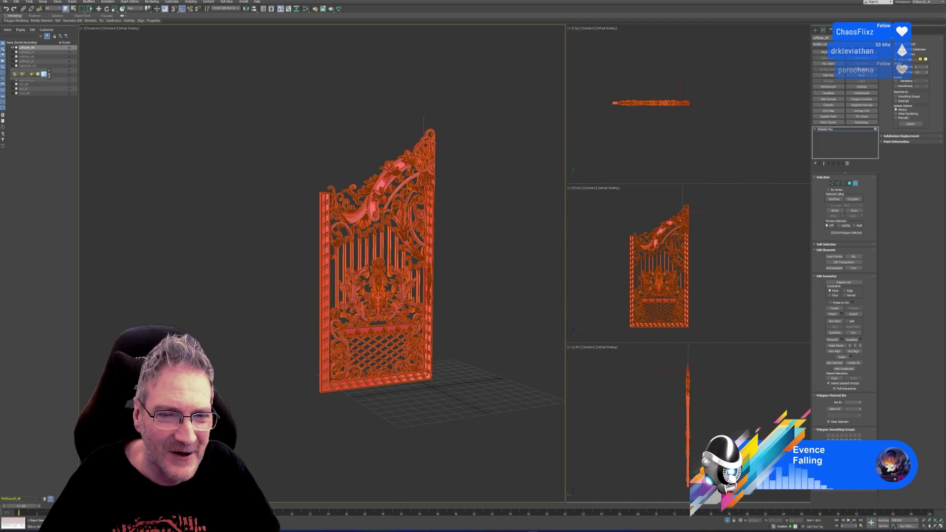
pyautogui.press('z')
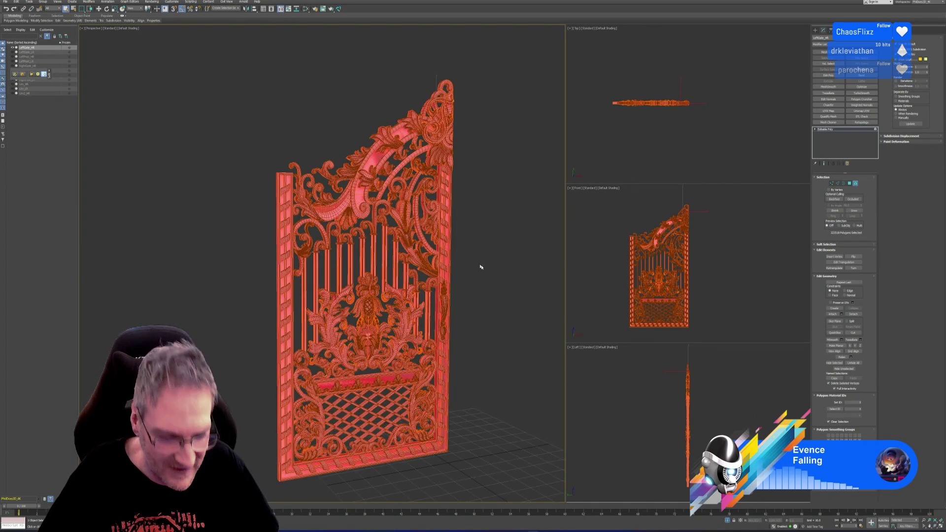
pyautogui.keyDown('alt'); pyautogui.moveTo(485, 287); pyautogui.dragTo(477, 284, button='middle'); pyautogui.keyUp('alt')
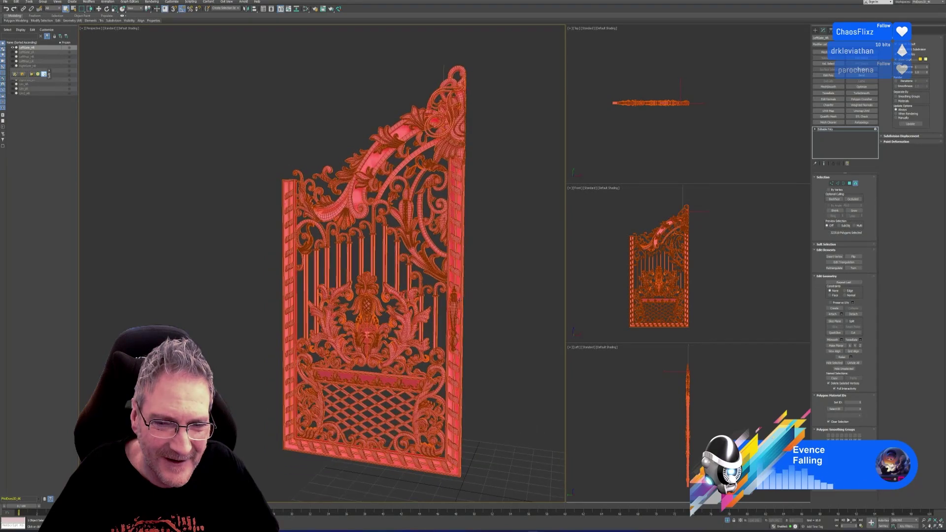
pyautogui.scroll(5, 457, 300)
pyautogui.scroll(3, 457, 299)
pyautogui.scroll(-8, 451, 290)
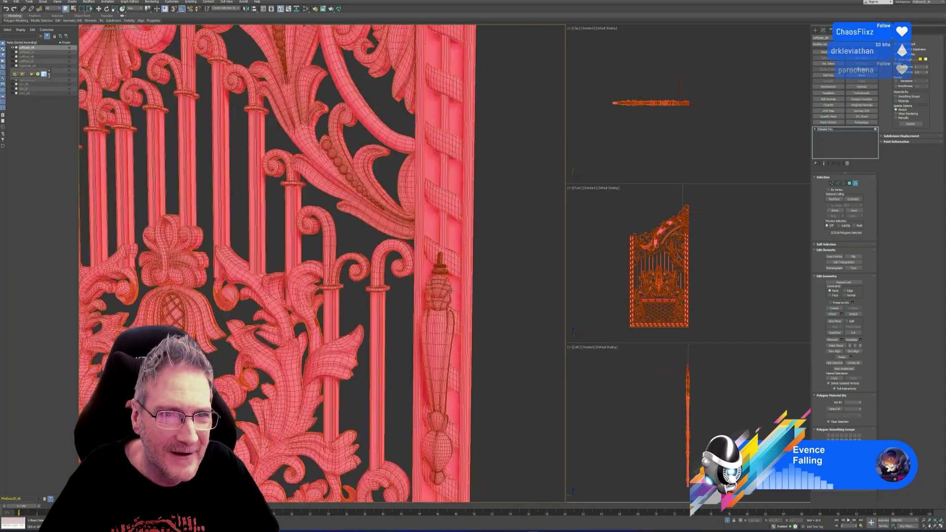
pyautogui.scroll(6, 382, 202)
pyautogui.scroll(2, 382, 202)
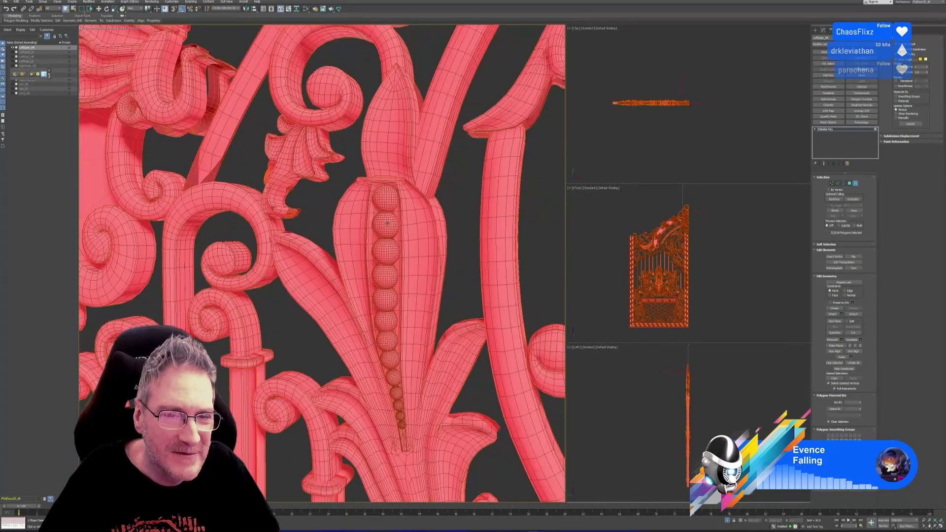
pyautogui.scroll(-8, 382, 202)
pyautogui.keyDown('alt'); pyautogui.moveTo(508, 258); pyautogui.dragTo(497, 263, button='middle'); pyautogui.keyUp('alt')
pyautogui.scroll(6, 365, 445)
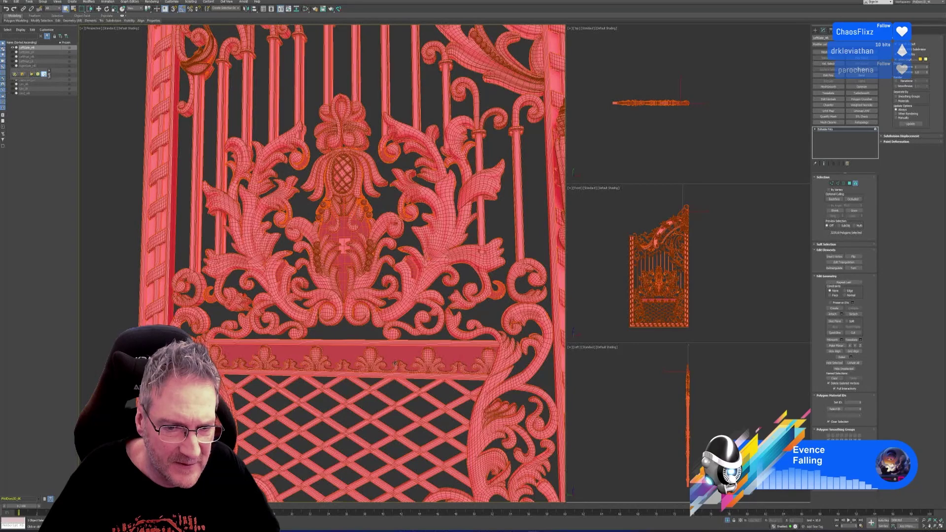
# Step: Select the ornamental band above the lattice and its small ornament to check them
pyautogui.click(400, 354)
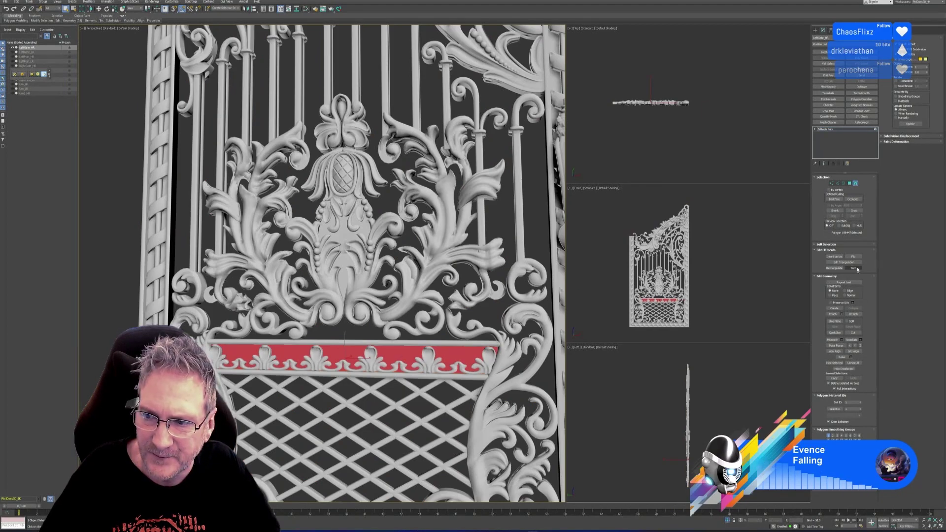
pyautogui.scroll(-3, 325, 414)
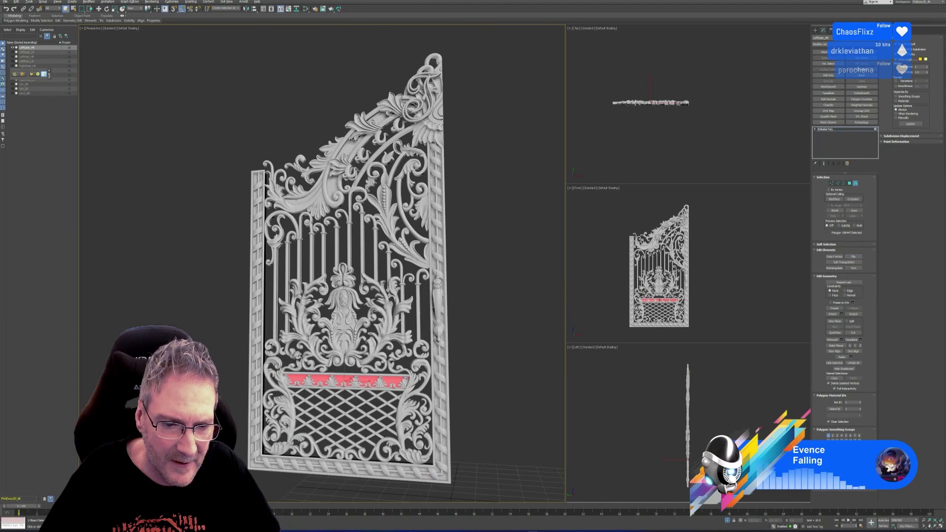
pyautogui.scroll(4, 298, 418)
pyautogui.click(407, 370)
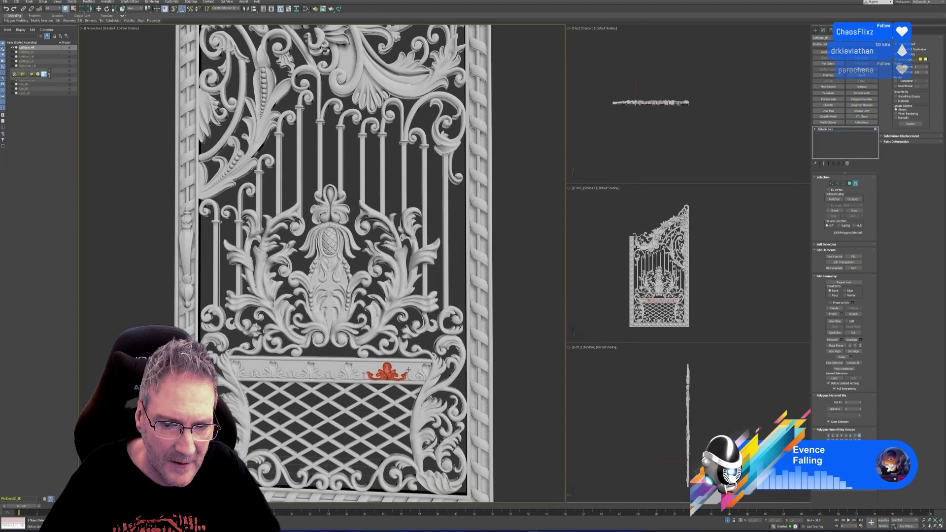
pyautogui.click(412, 363)
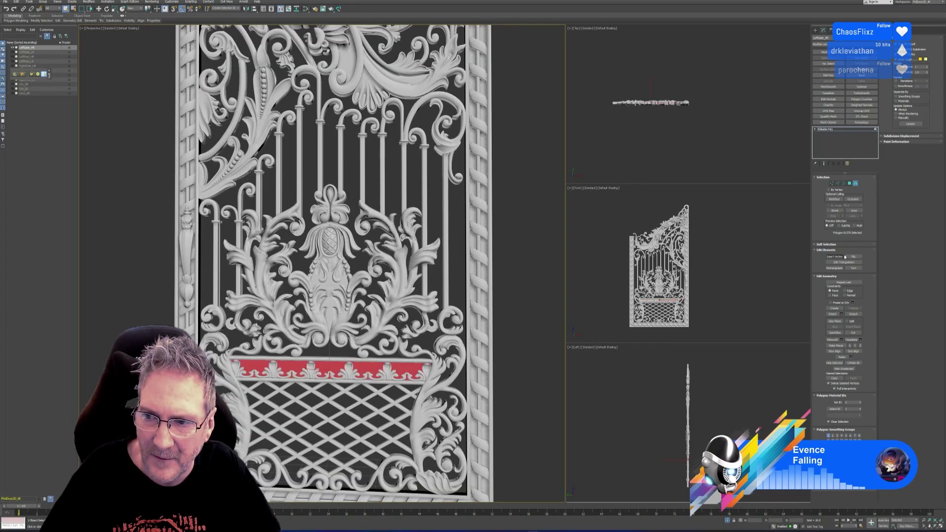
pyautogui.scroll(-5, 415, 322)
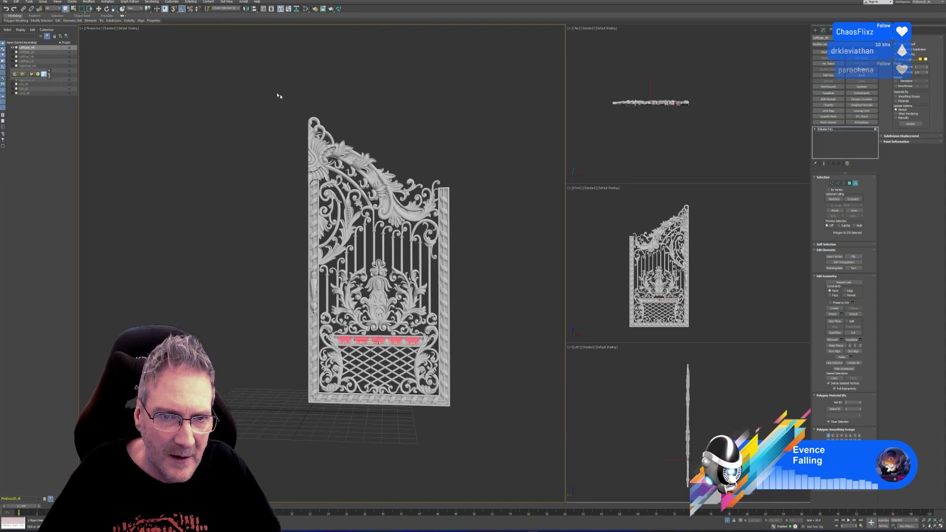
# Step: Reselect the entire gate, orbit to a 3D view and exit Polygon sub-object level
pyautogui.moveTo(274, 91); pyautogui.dragTo(484, 476)
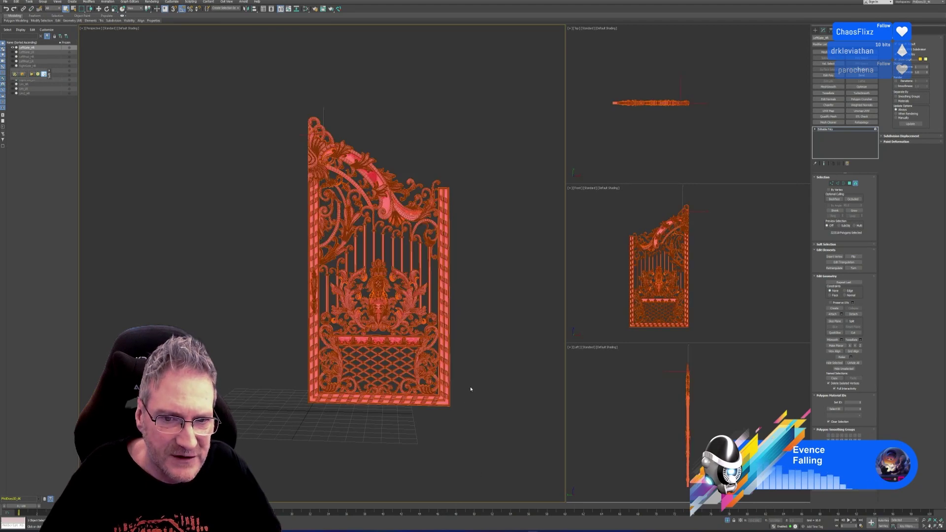
pyautogui.scroll(5, 442, 291)
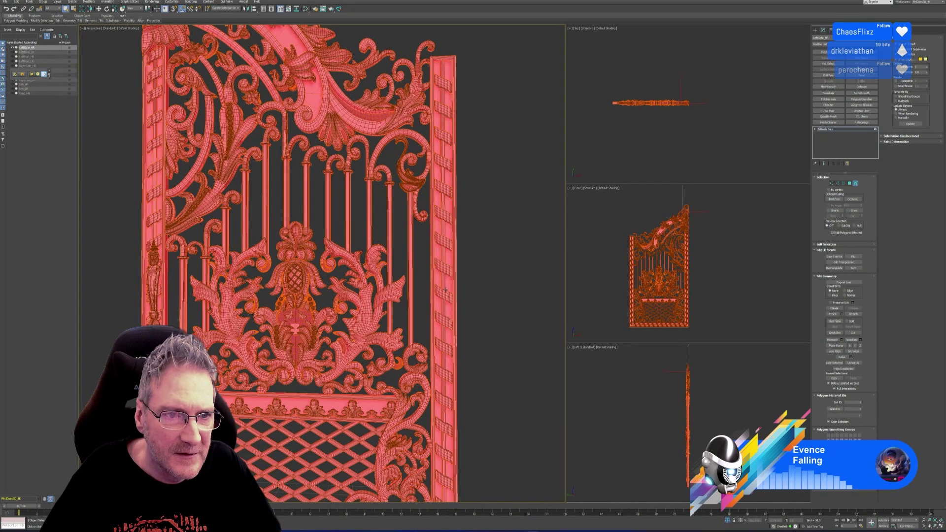
pyautogui.scroll(-5, 447, 290)
pyautogui.keyDown('alt'); pyautogui.moveTo(468, 357); pyautogui.dragTo(574, 323, button='middle'); pyautogui.keyUp('alt')
pyautogui.click(856, 183)
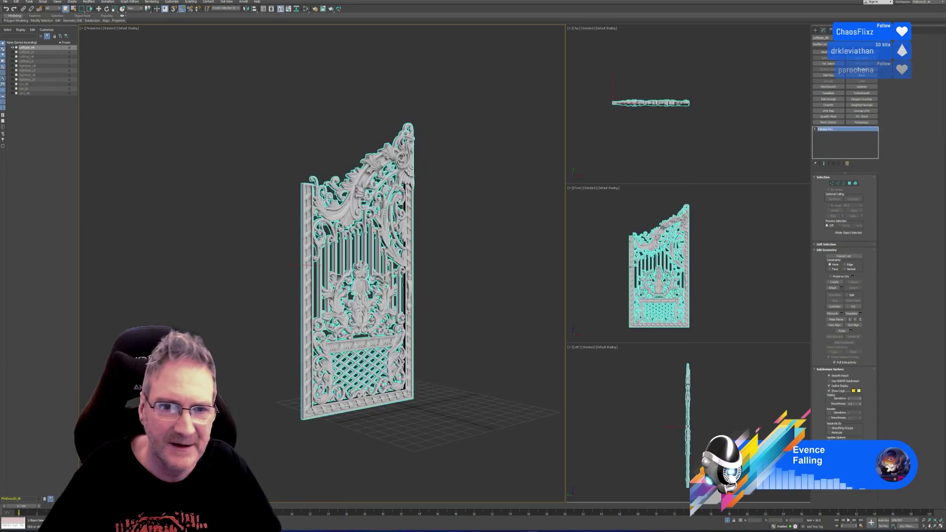
# Step: Export the selected gate over Gate_Left_HR.fbx in the Exports folder with current FBX settings
pyautogui.click(6, 2)
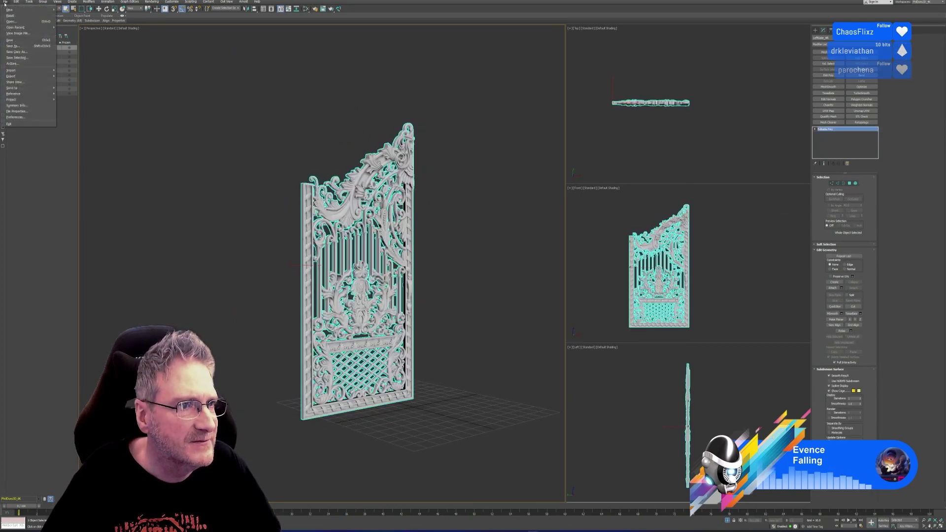
pyautogui.moveTo(30, 76)
pyautogui.click(79, 82)
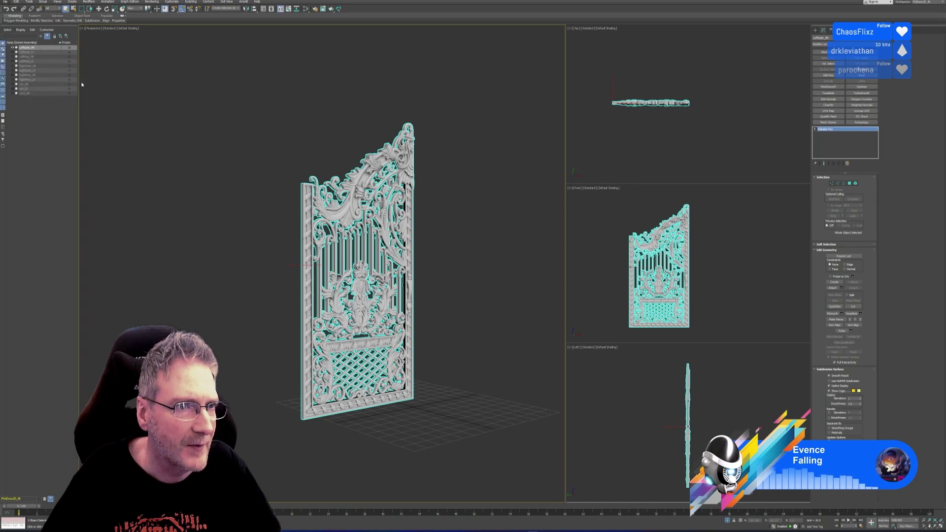
pyautogui.click(256, 74)
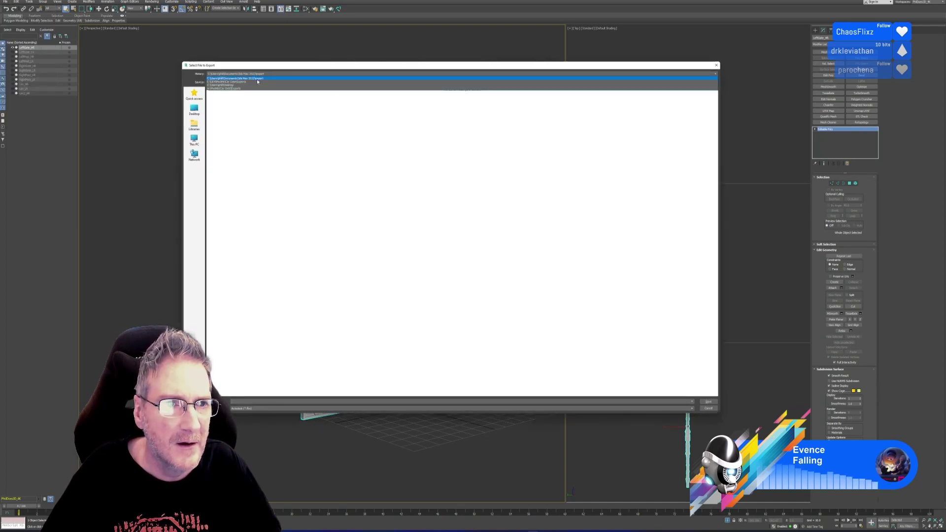
pyautogui.click(257, 81)
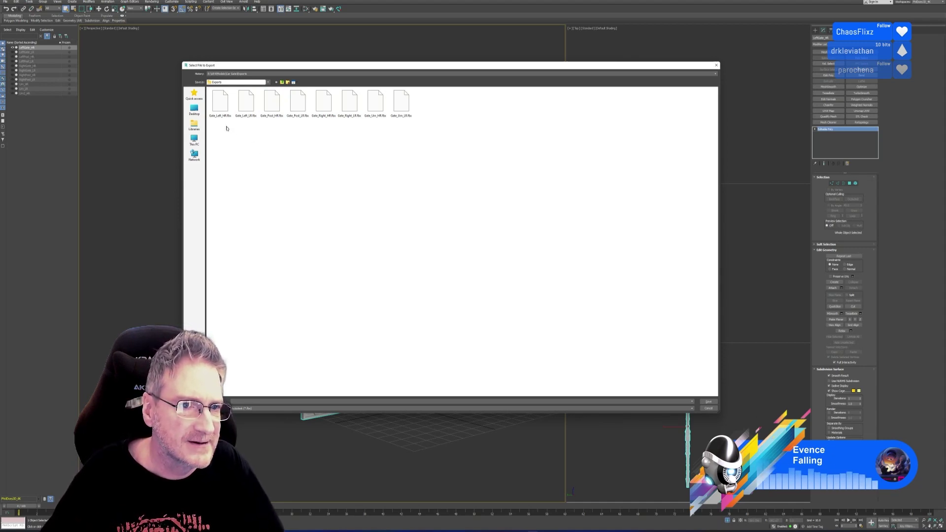
pyautogui.doubleClick(220, 109)
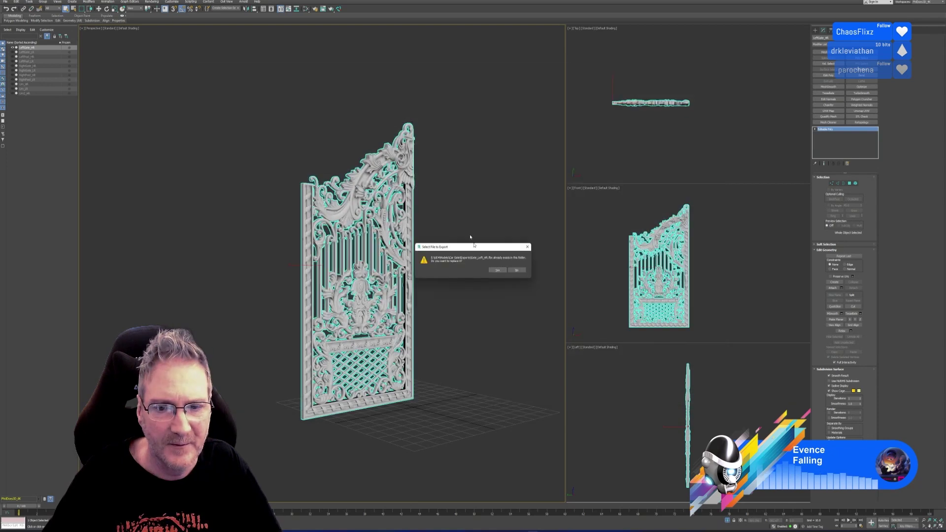
pyautogui.click(497, 271)
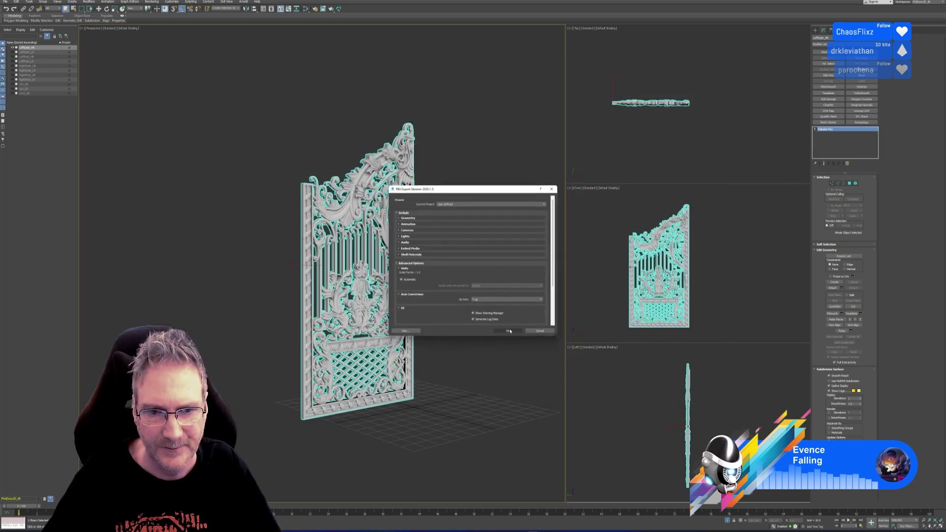
pyautogui.click(507, 333)
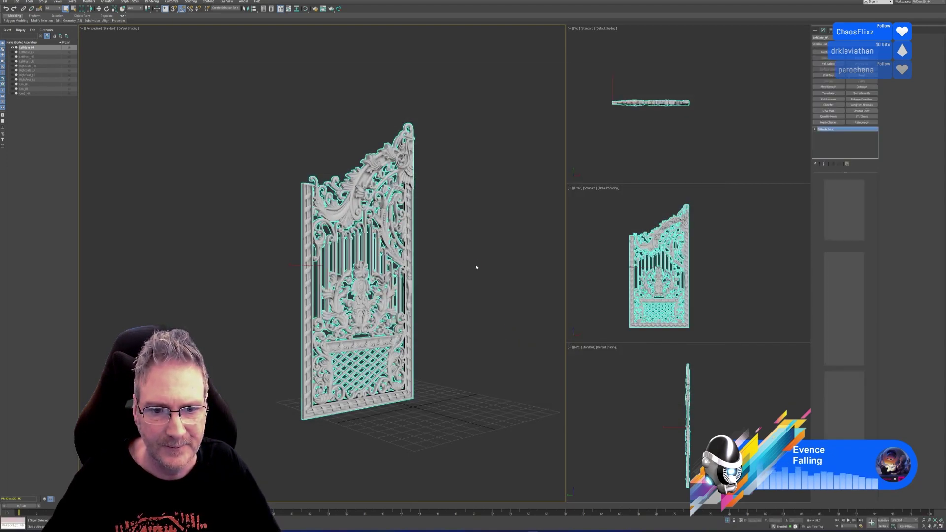
# Step: Replace the old high-poly mesh with Gate_Left_HR.fbx and rebake the left gate's mesh maps
pyautogui.press('super+d')
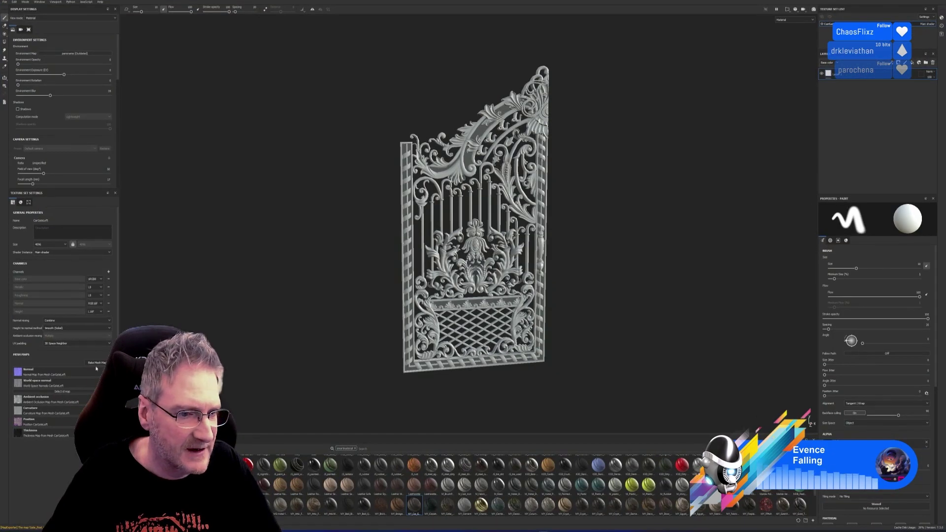
pyautogui.click(96, 363)
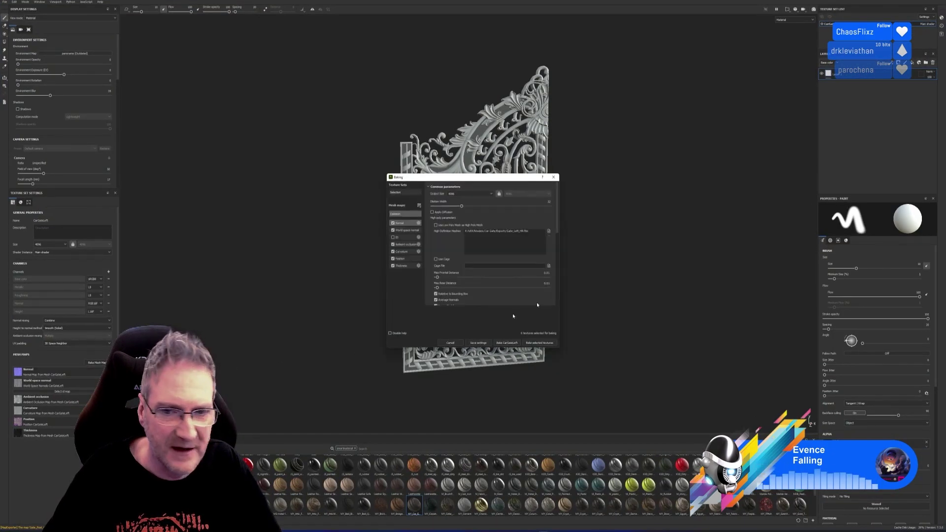
pyautogui.click(526, 232)
pyautogui.click(548, 235)
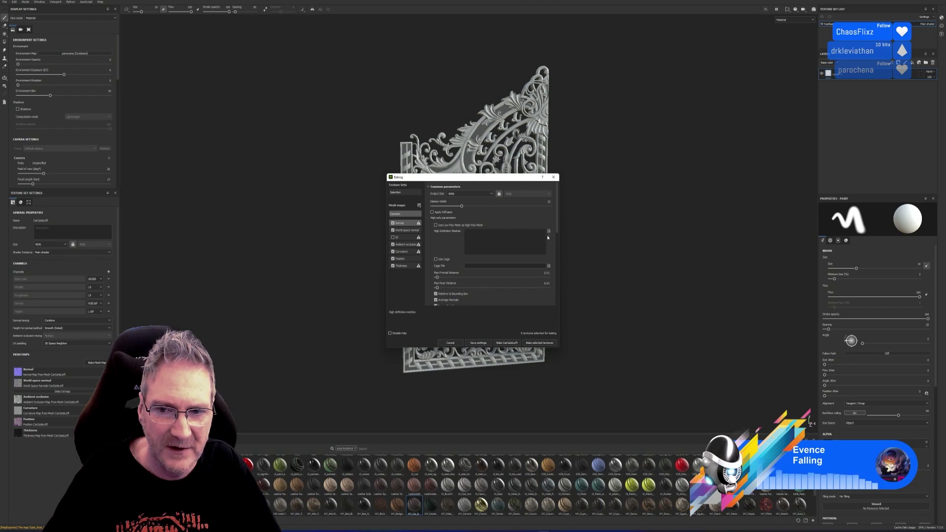
pyautogui.click(549, 231)
pyautogui.doubleClick(318, 153)
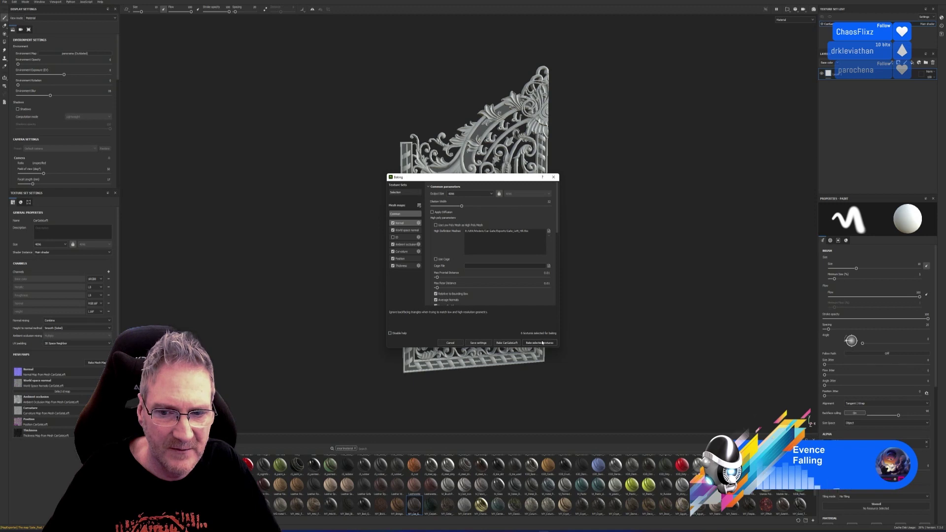
pyautogui.click(541, 343)
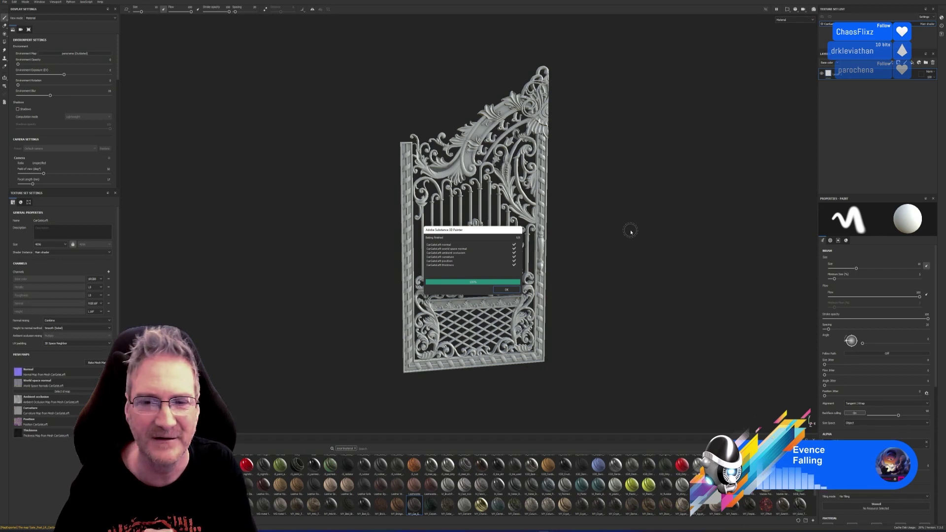
pyautogui.click(508, 290)
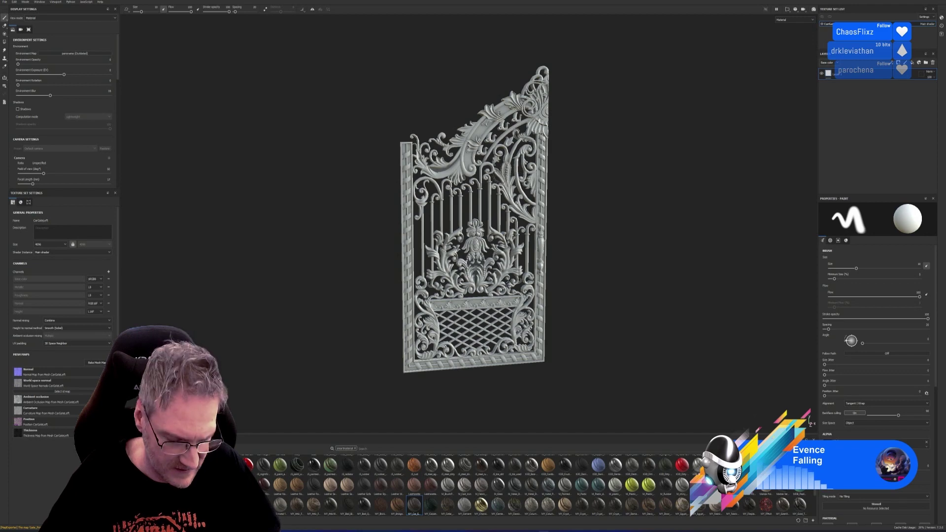
# Step: Orbit and zoom to inspect the re-baked gate from side-on, low-angled and frontal views
pyautogui.keyDown('alt'); pyautogui.moveTo(572, 205); pyautogui.dragTo(663, 251); pyautogui.keyUp('alt')
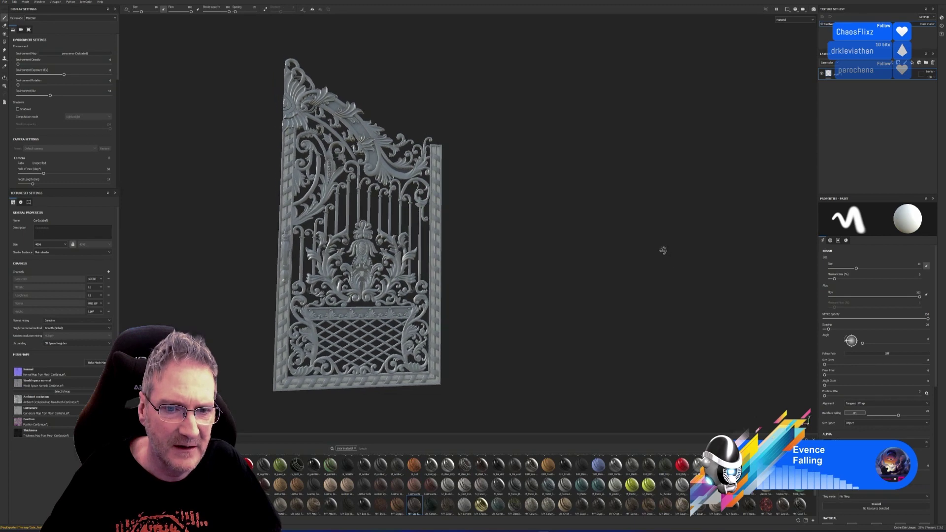
pyautogui.scroll(6, 663, 250)
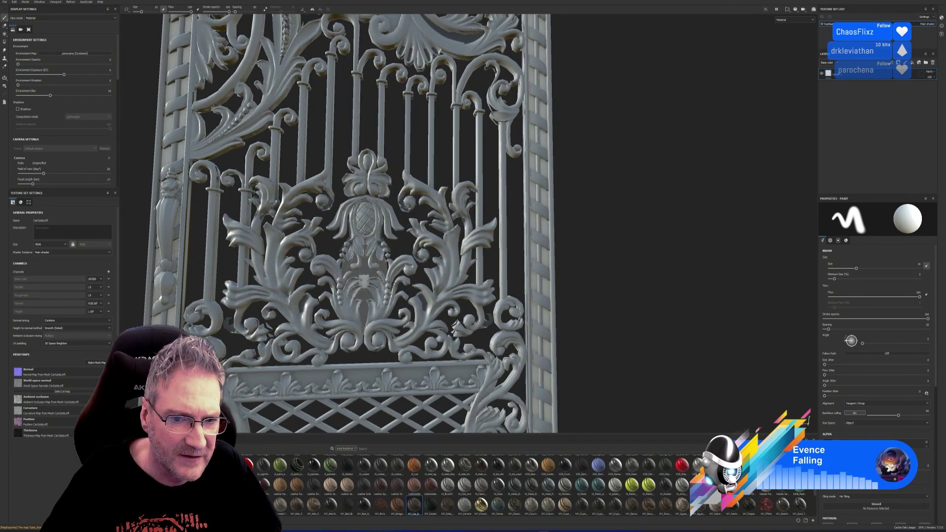
pyautogui.scroll(-6, 345, 221)
pyautogui.keyDown('alt'); pyautogui.moveTo(276, 306); pyautogui.dragTo(202, 309); pyautogui.keyUp('alt')
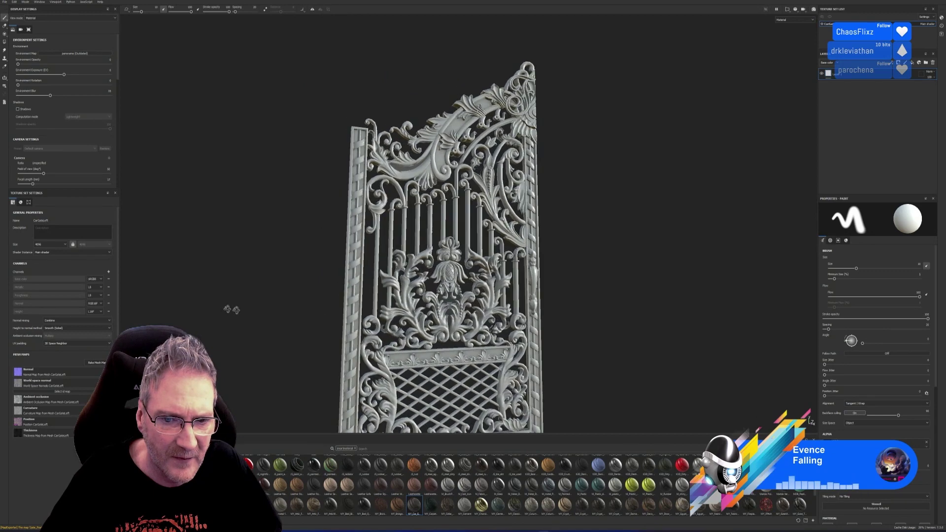
pyautogui.keyDown('alt'); pyautogui.moveTo(306, 305); pyautogui.dragTo(334, 317); pyautogui.keyUp('alt')
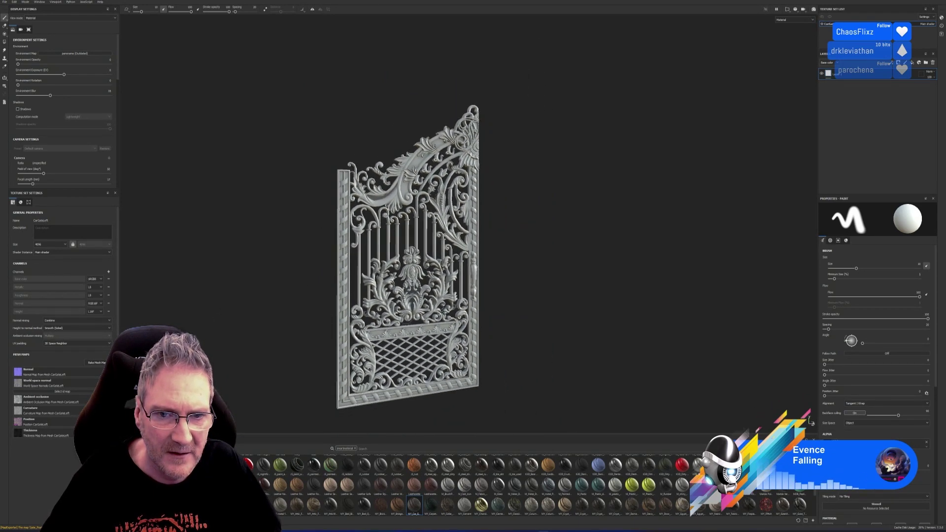
# Step: Bring 3ds Max back and switch to Element sub-object mode with nothing selected
pyautogui.press('super+d')
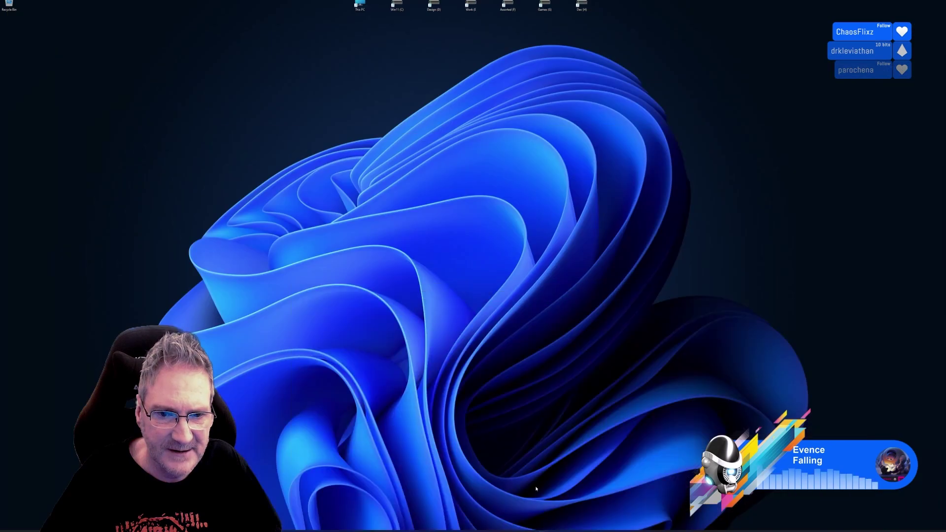
pyautogui.press('super+d')
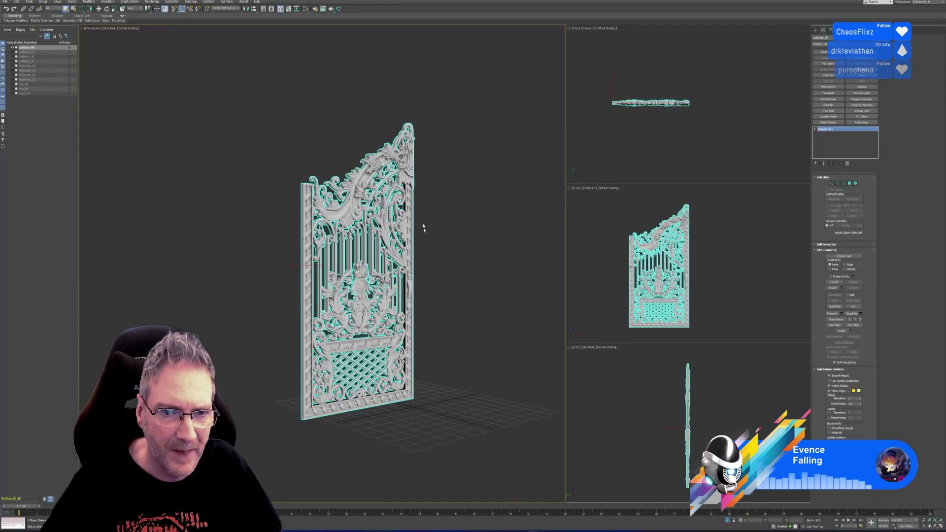
pyautogui.scroll(3, 423, 228)
pyautogui.scroll(3, 301, 236)
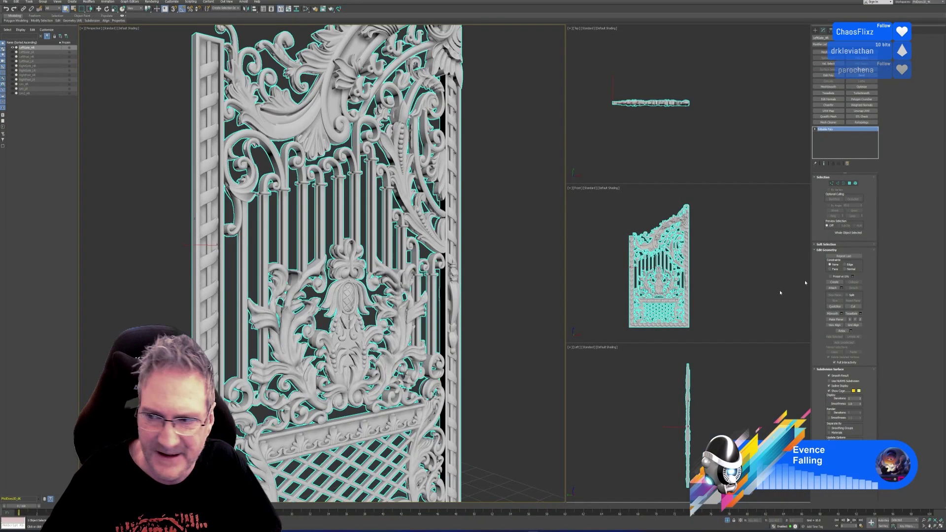
pyautogui.click(855, 183)
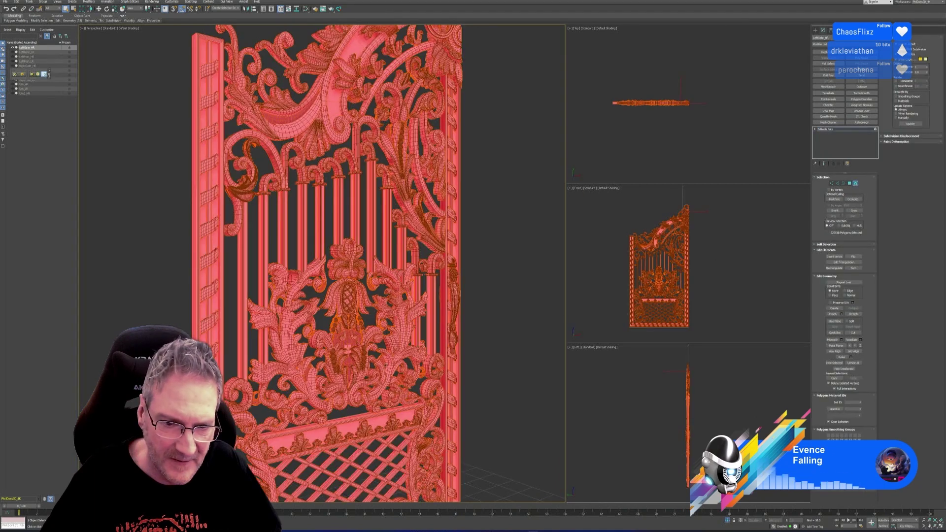
pyautogui.click(494, 338)
# Step: Select the central leaf element, zoom in to check it, then clear the selection
pyautogui.click(349, 344)
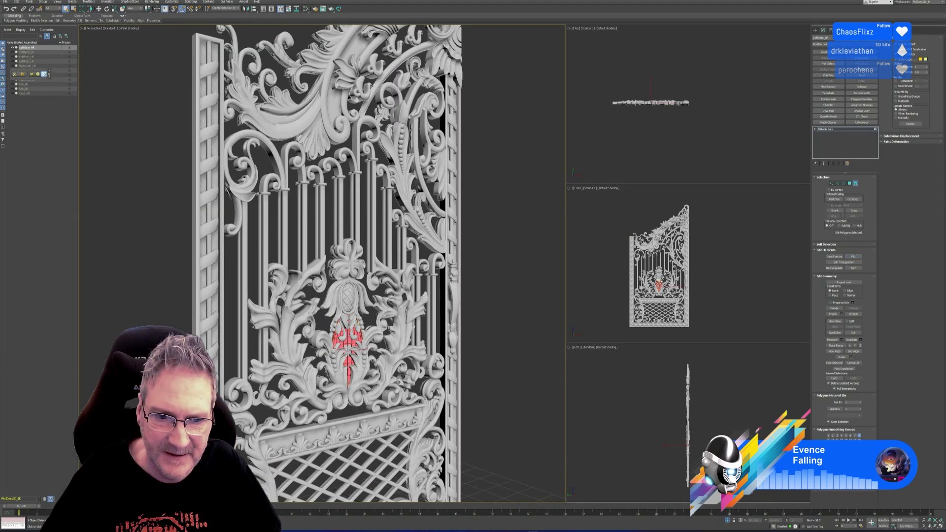
pyautogui.scroll(-4, 433, 384)
pyautogui.moveTo(433, 384)
pyautogui.keyDown('alt'); pyautogui.mouseDown(button='middle')
pyautogui.moveTo(553, 386)
pyautogui.moveTo(434, 386)
pyautogui.mouseUp(button='middle'); pyautogui.keyUp('alt')
pyautogui.press('z')
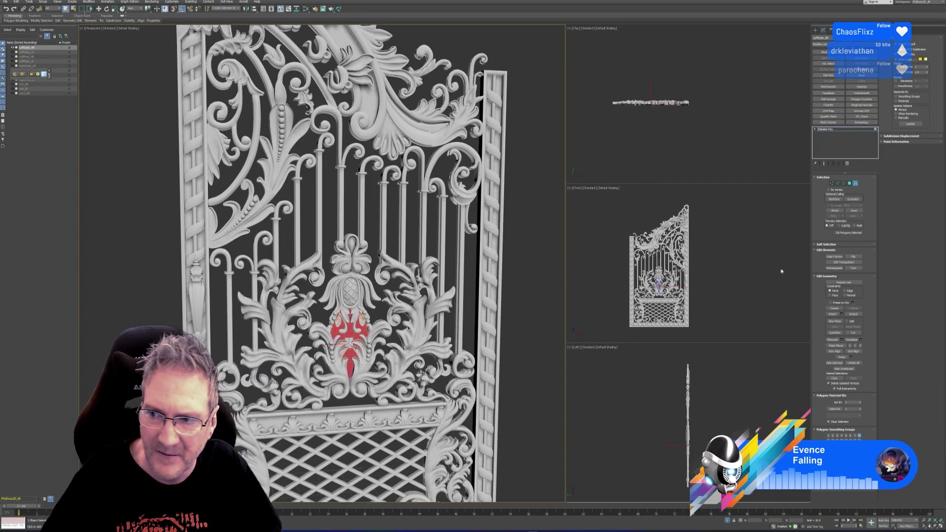
pyautogui.hotkey('shift', 'z')
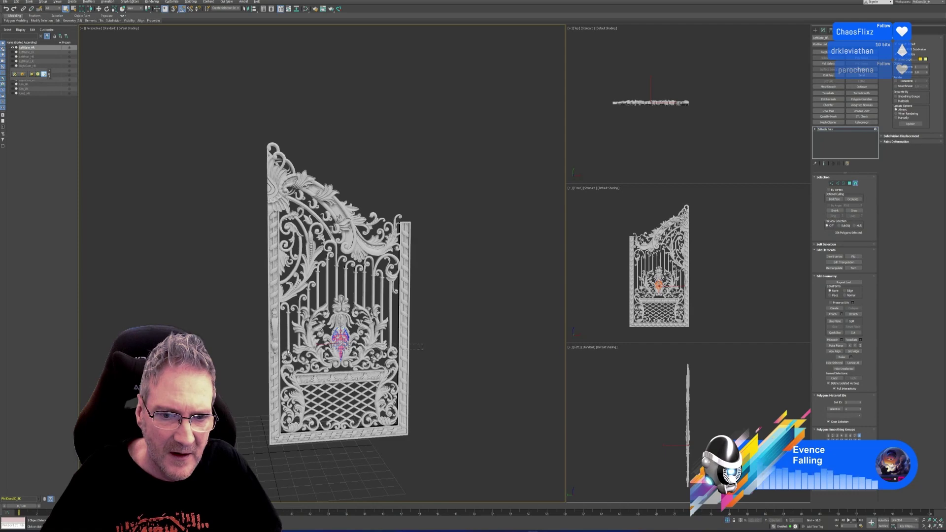
pyautogui.moveTo(422, 349); pyautogui.dragTo(451, 362)
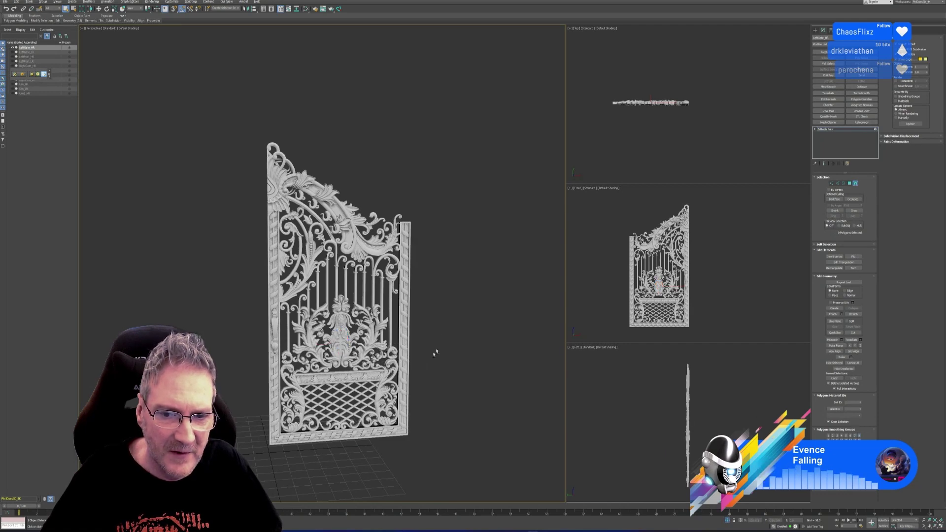
pyautogui.keyDown('alt'); pyautogui.moveTo(468, 321); pyautogui.dragTo(406, 318, button='middle'); pyautogui.keyUp('alt')
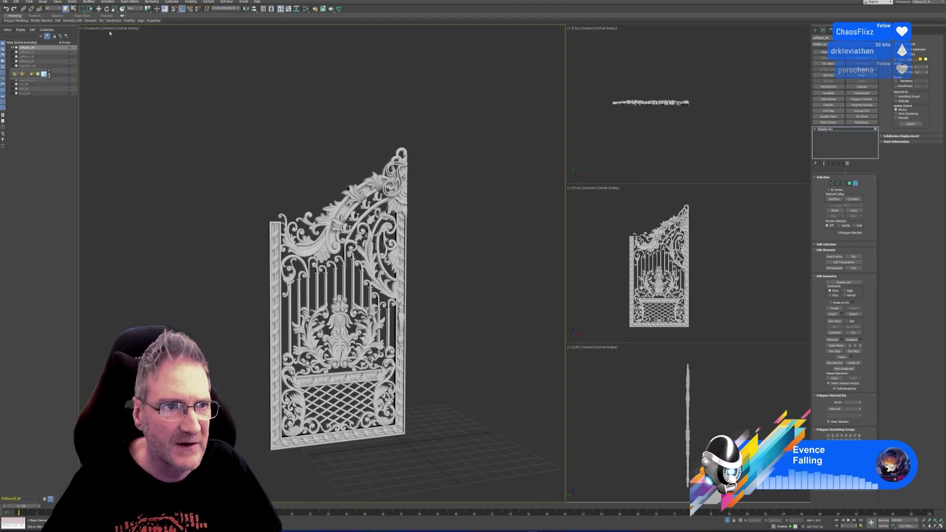
pyautogui.click(135, 28)
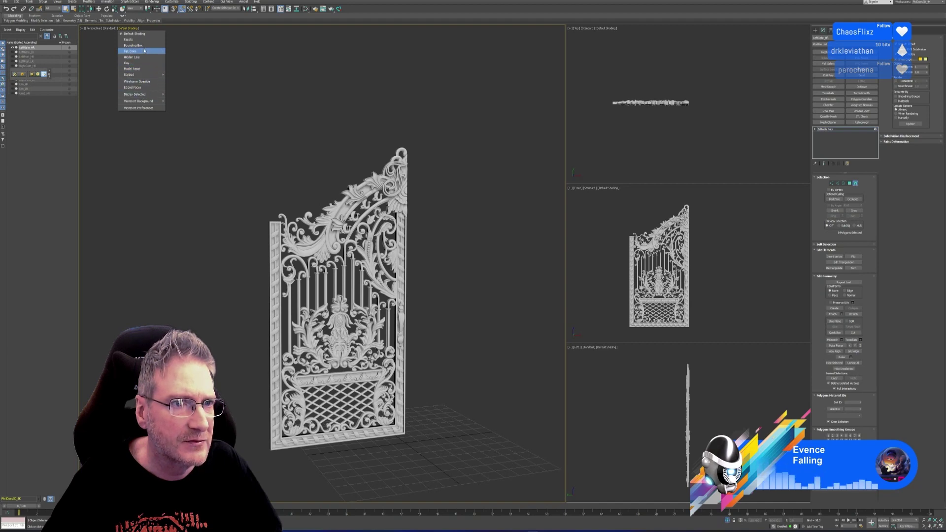
pyautogui.click(141, 81)
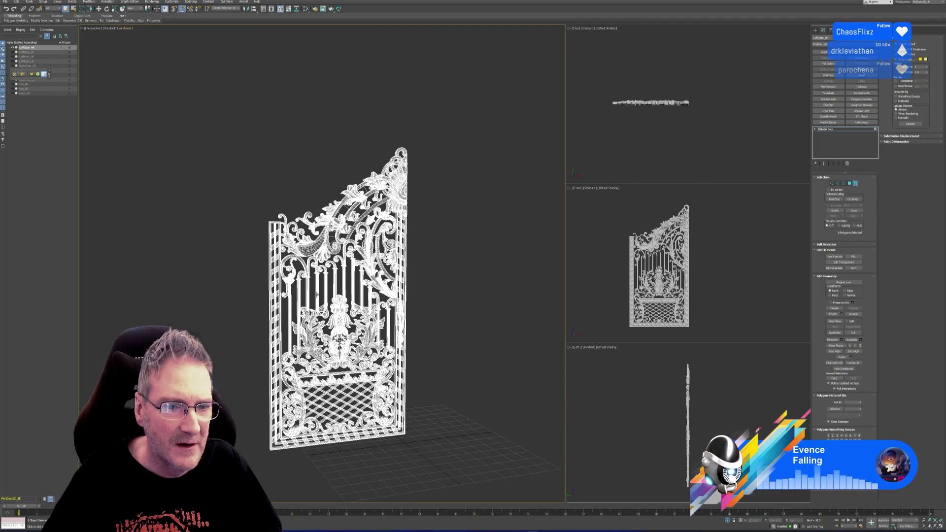
pyautogui.scroll(3, 317, 301)
pyautogui.scroll(3, 436, 268)
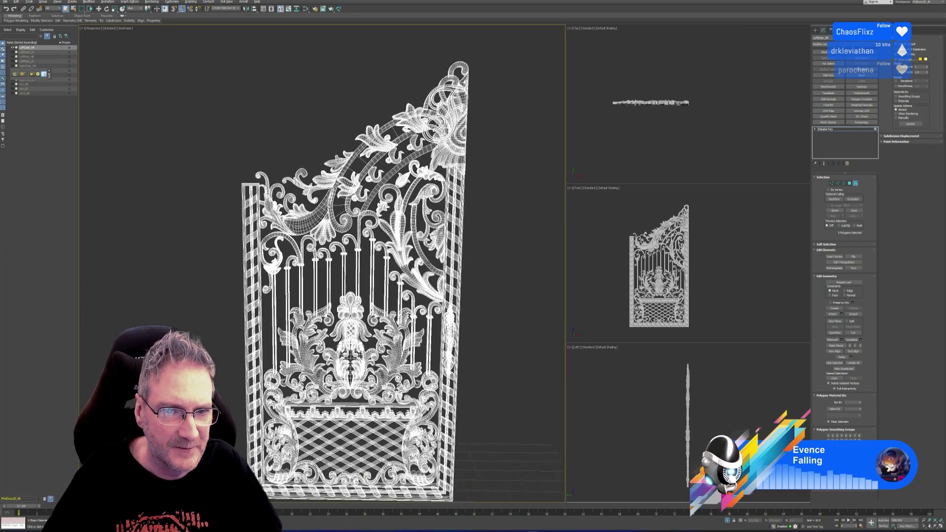
pyautogui.moveTo(470, 277); pyautogui.dragTo(459, 221, button='middle')
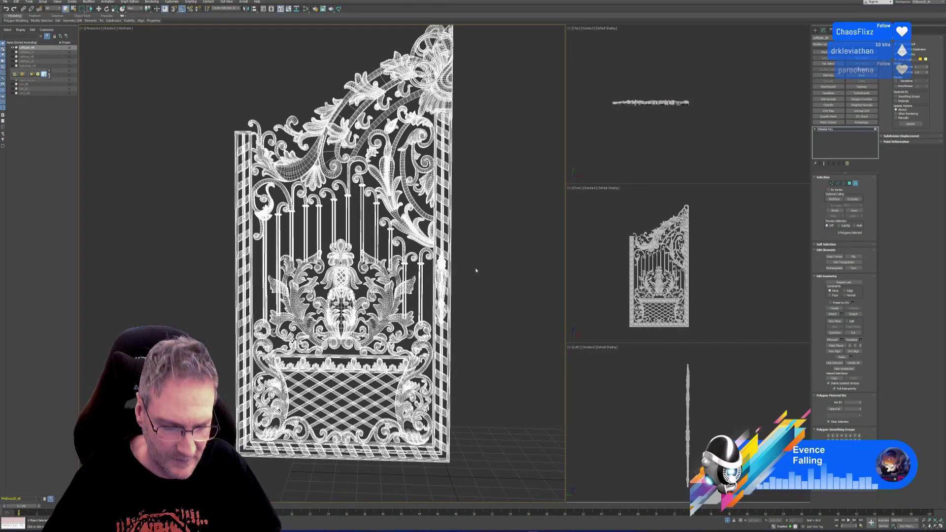
pyautogui.moveTo(489, 273)
pyautogui.keyDown('alt'); pyautogui.mouseDown(button='middle')
pyautogui.moveTo(399, 275)
pyautogui.moveTo(500, 273)
pyautogui.mouseUp(button='middle'); pyautogui.keyUp('alt')
pyautogui.scroll(-6, 500, 272)
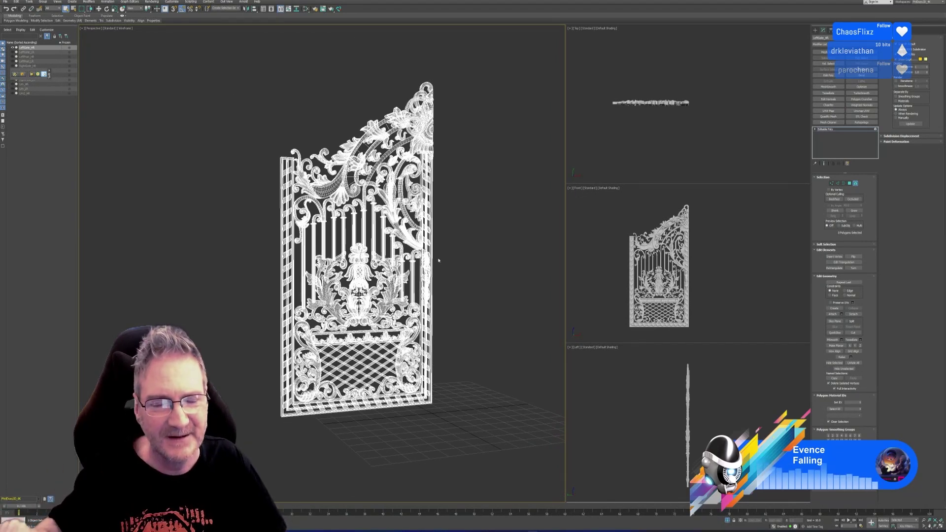
pyautogui.scroll(5, 441, 269)
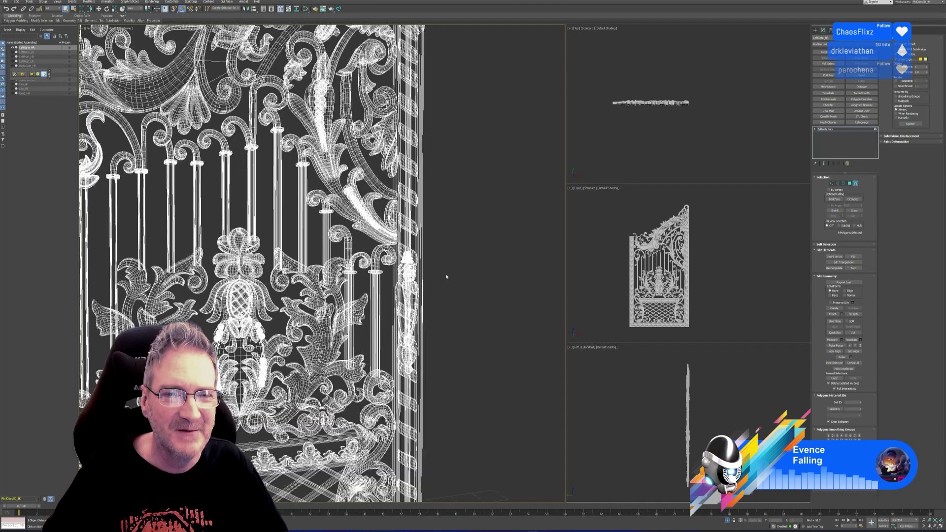
pyautogui.scroll(-2, 444, 274)
pyautogui.scroll(-5, 444, 274)
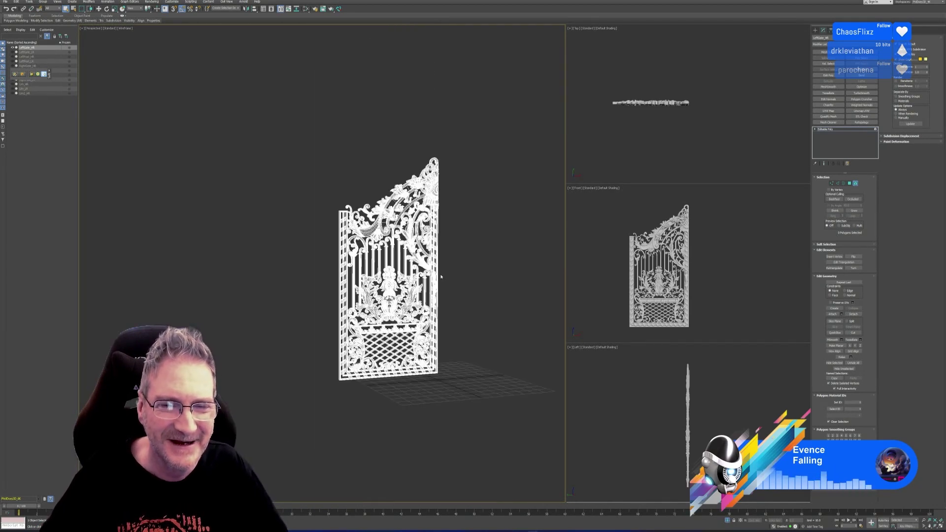
pyautogui.scroll(2, 468, 276)
pyautogui.moveTo(486, 281)
pyautogui.keyDown('alt'); pyautogui.mouseDown(button='middle')
pyautogui.moveTo(389, 281)
pyautogui.moveTo(498, 287)
pyautogui.moveTo(489, 290)
pyautogui.mouseUp(button='middle'); pyautogui.keyUp('alt')
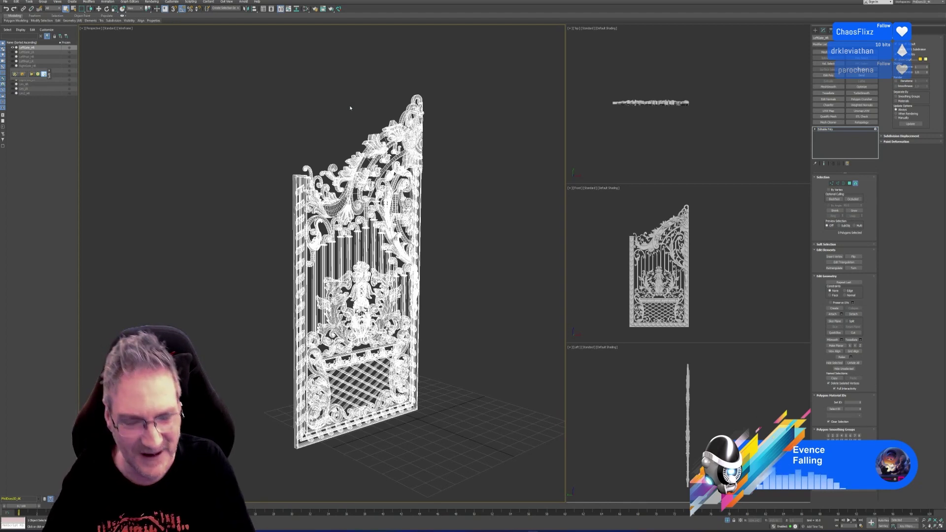
pyautogui.click(125, 31)
pyautogui.click(130, 37)
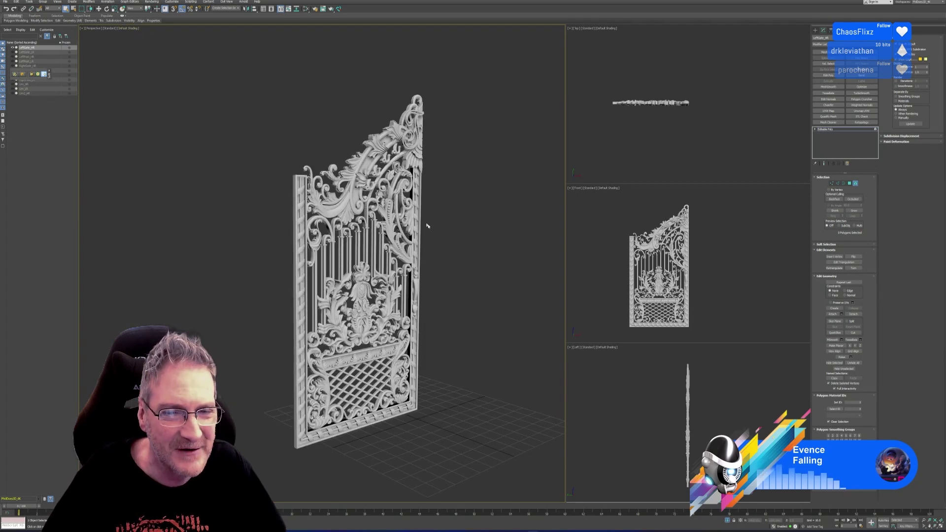
pyautogui.keyDown('alt'); pyautogui.moveTo(454, 294); pyautogui.dragTo(471, 288, button='middle'); pyautogui.keyUp('alt')
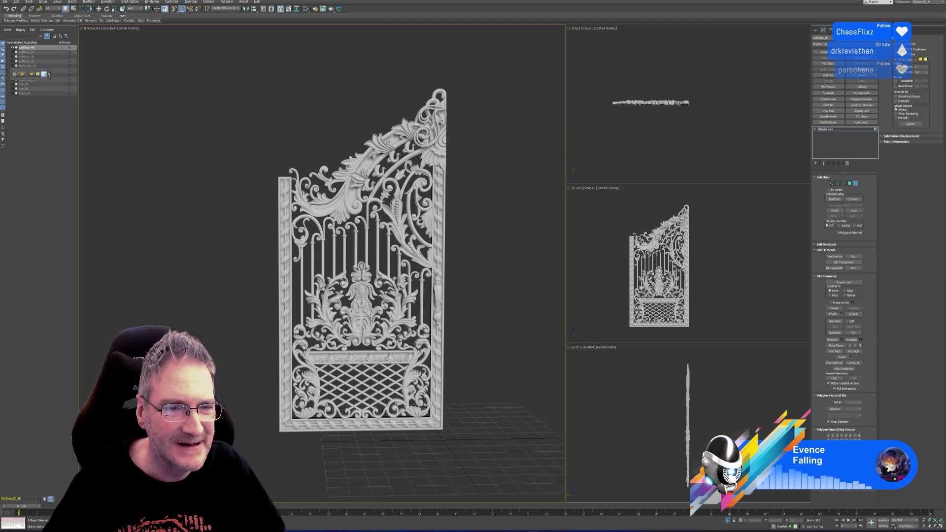
# Step: Leave Element mode and export the selected gate over the existing Gate_Left_HR.fbx
pyautogui.click(279, 186)
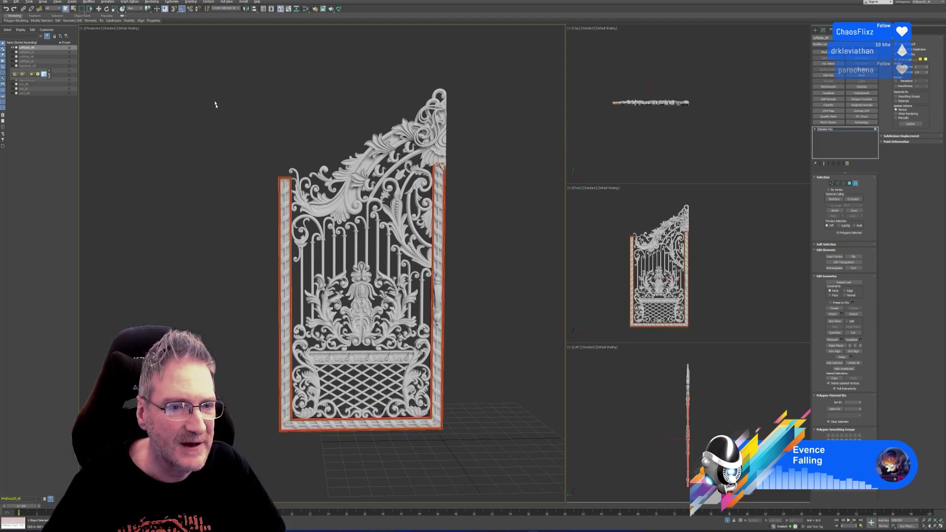
pyautogui.click(856, 184)
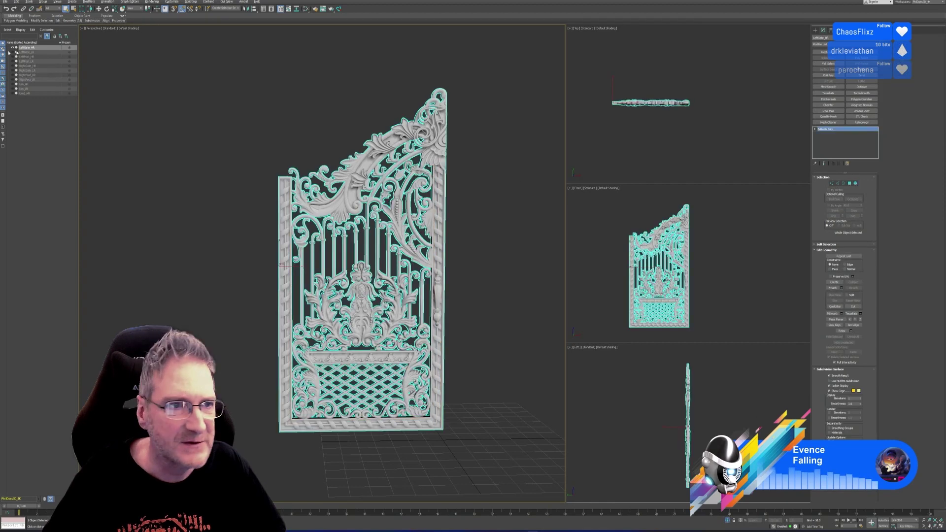
pyautogui.click(5, 2)
pyautogui.moveTo(30, 76)
pyautogui.click(79, 82)
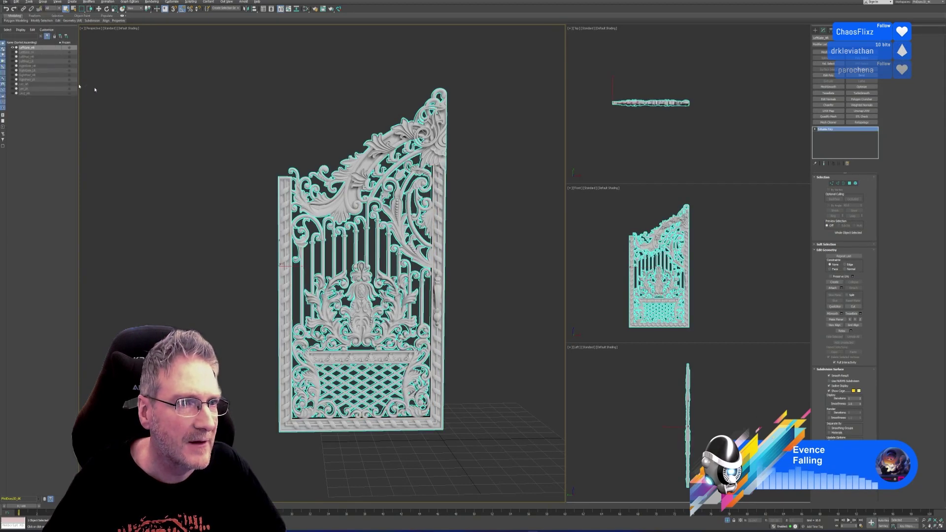
pyautogui.click(220, 102)
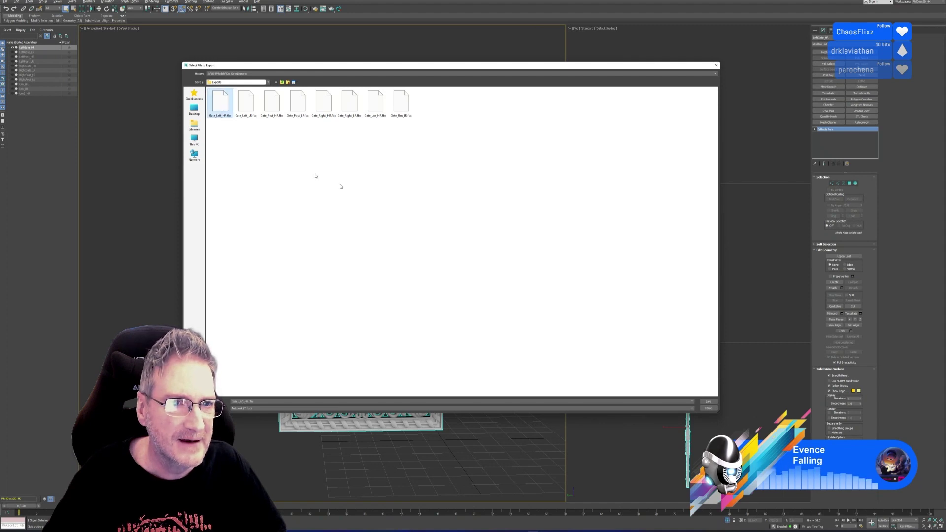
pyautogui.press('Return')
pyautogui.click(497, 270)
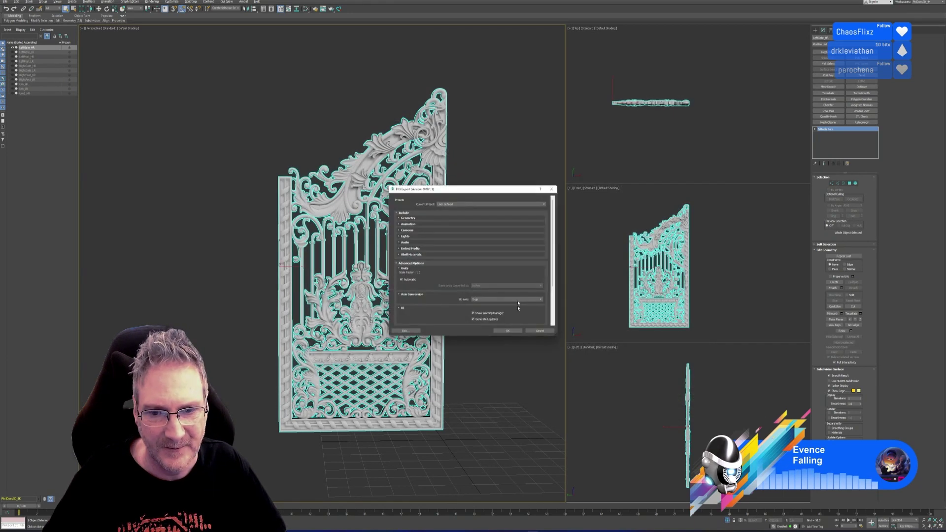
pyautogui.click(507, 331)
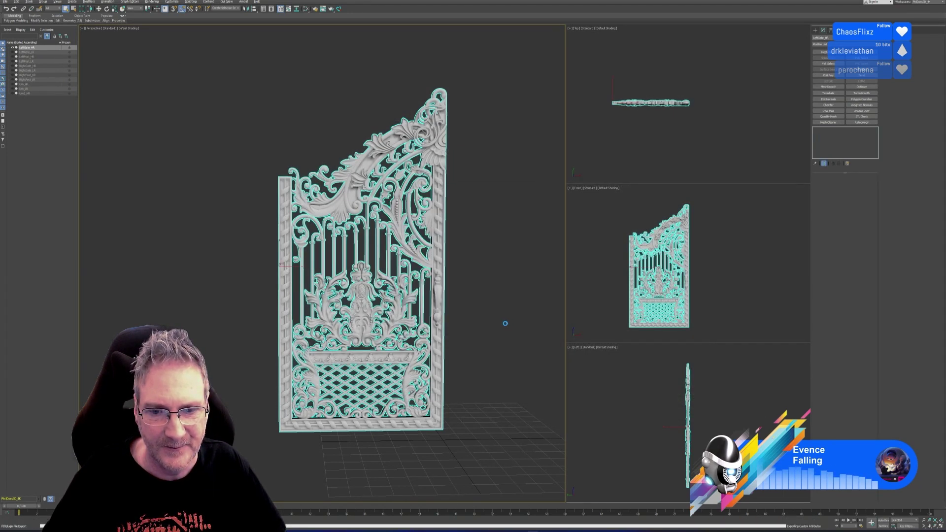
pyautogui.press('super+d')
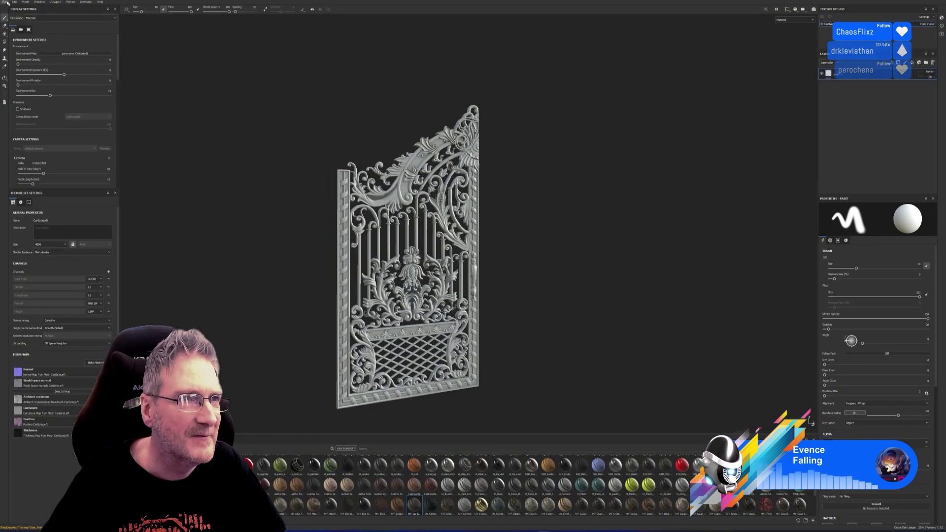
# Step: Swap the old high-poly mesh for the newly exported Gate_Left_HR.fbx and bake all mesh maps
pyautogui.click(14, 2)
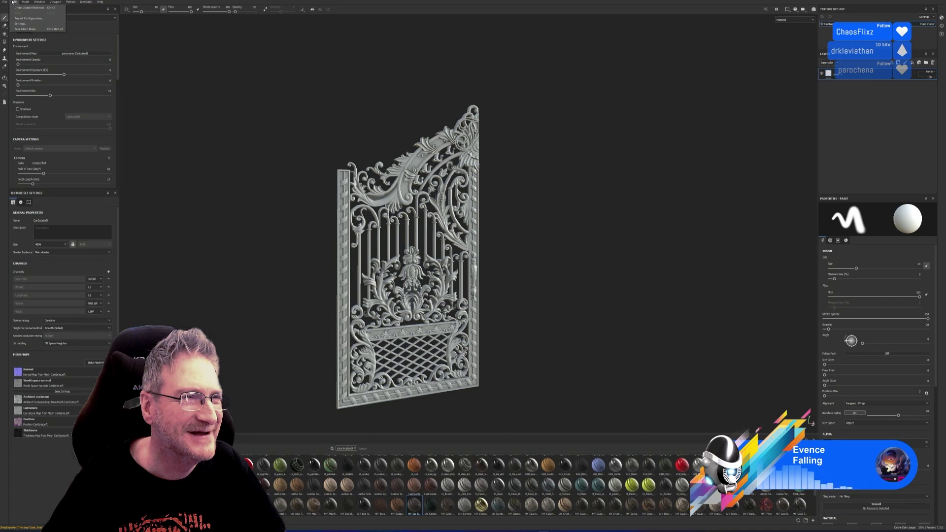
pyautogui.moveTo(4, 2)
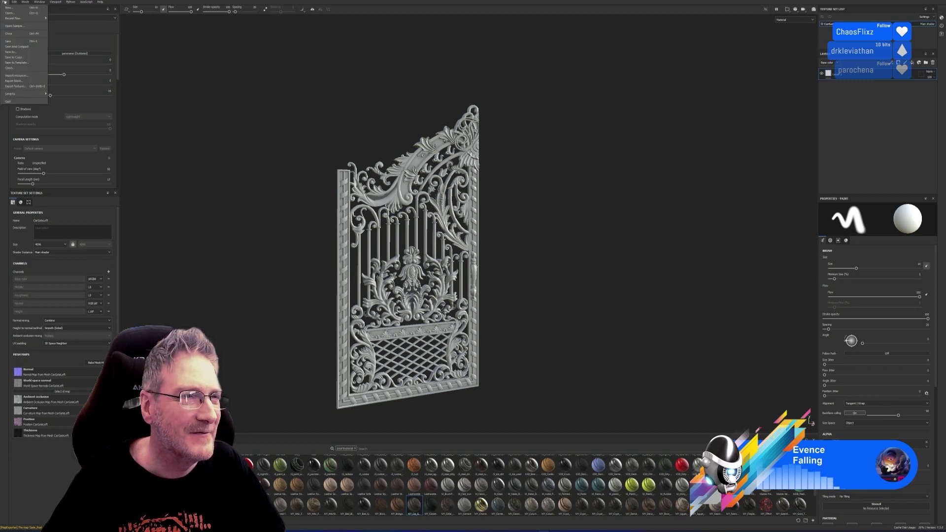
pyautogui.click(4, 2)
pyautogui.click(94, 363)
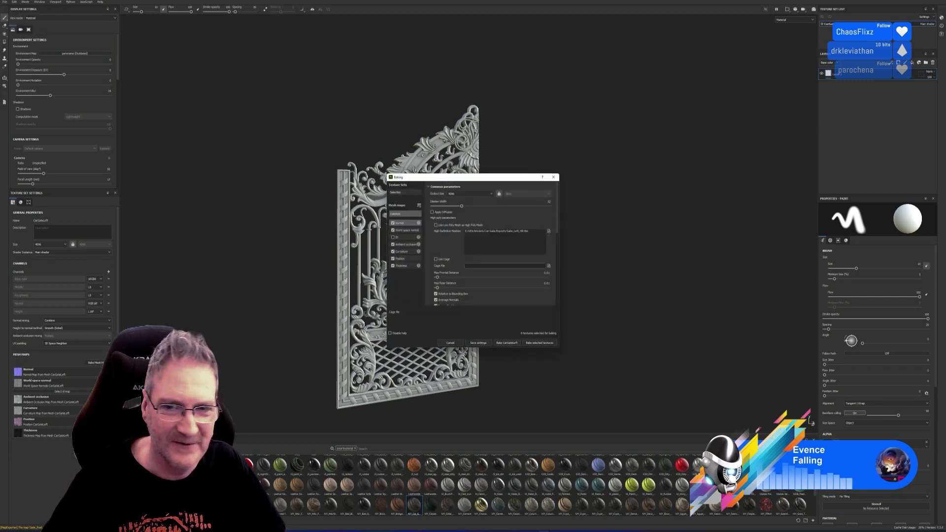
pyautogui.click(550, 234)
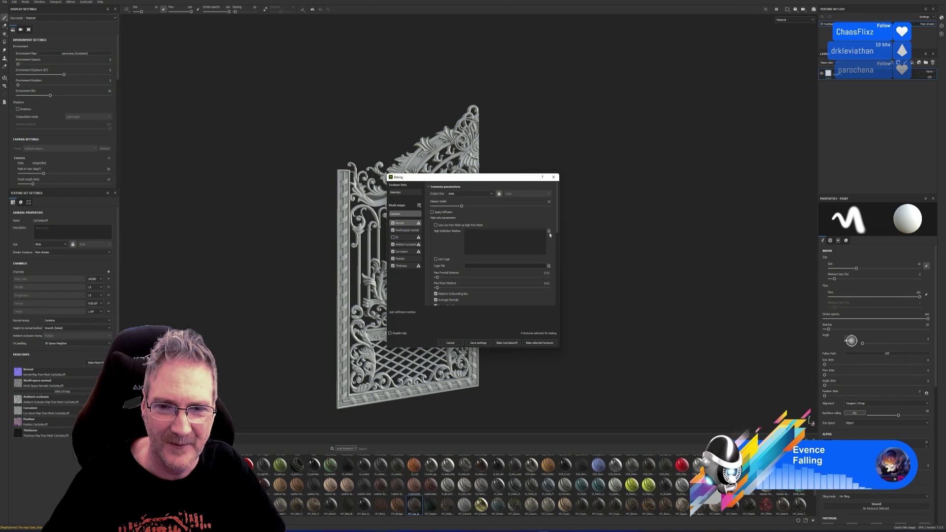
pyautogui.click(549, 231)
pyautogui.doubleClick(329, 162)
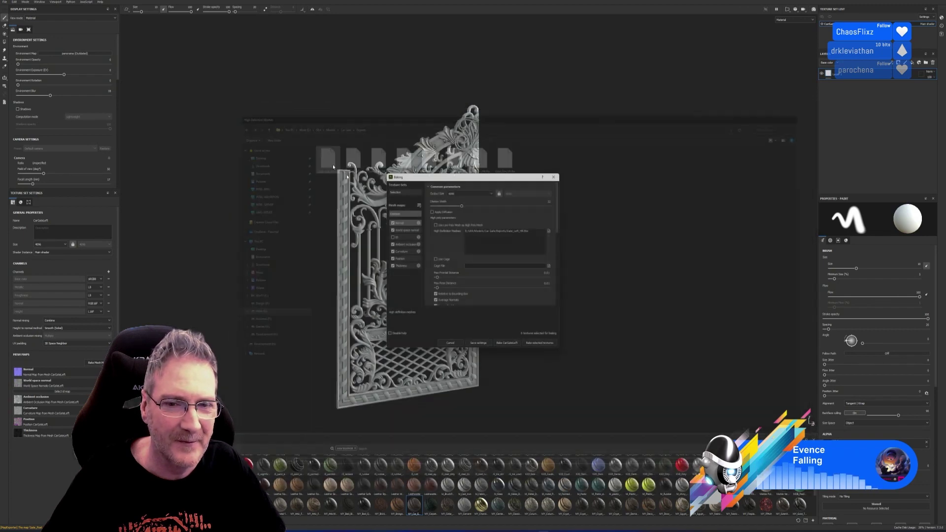
pyautogui.click(535, 343)
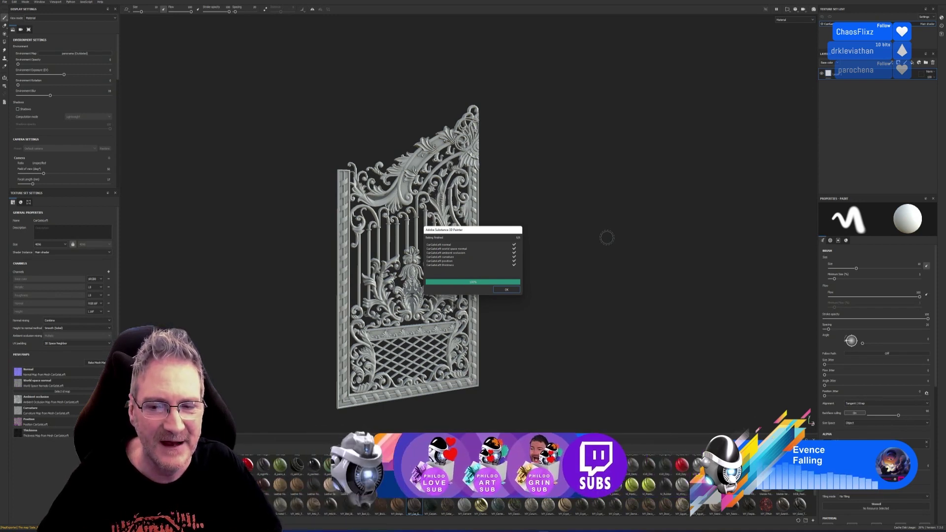
# Step: Close the bake report and orbit the gate from its side round to a square frontal view
pyautogui.click(507, 290)
pyautogui.keyDown('alt'); pyautogui.moveTo(560, 312); pyautogui.dragTo(498, 301); pyautogui.keyUp('alt')
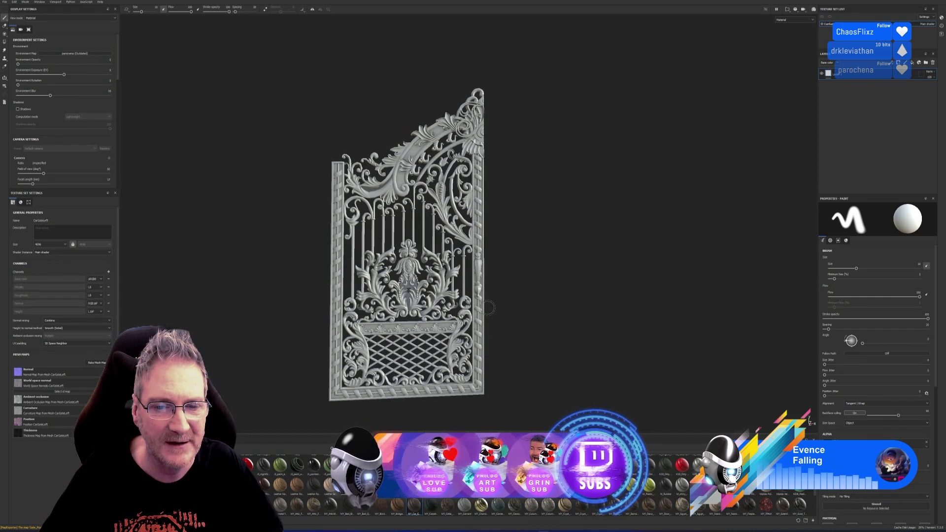
pyautogui.moveTo(271, 295)
pyautogui.keyDown('alt'); pyautogui.mouseDown()
pyautogui.moveTo(564, 310)
pyautogui.moveTo(745, 283)
pyautogui.moveTo(818, 288)
pyautogui.moveTo(635, 298)
pyautogui.moveTo(672, 295)
pyautogui.moveTo(165, 294)
pyautogui.moveTo(231, 290)
pyautogui.mouseUp(); pyautogui.keyUp('alt')
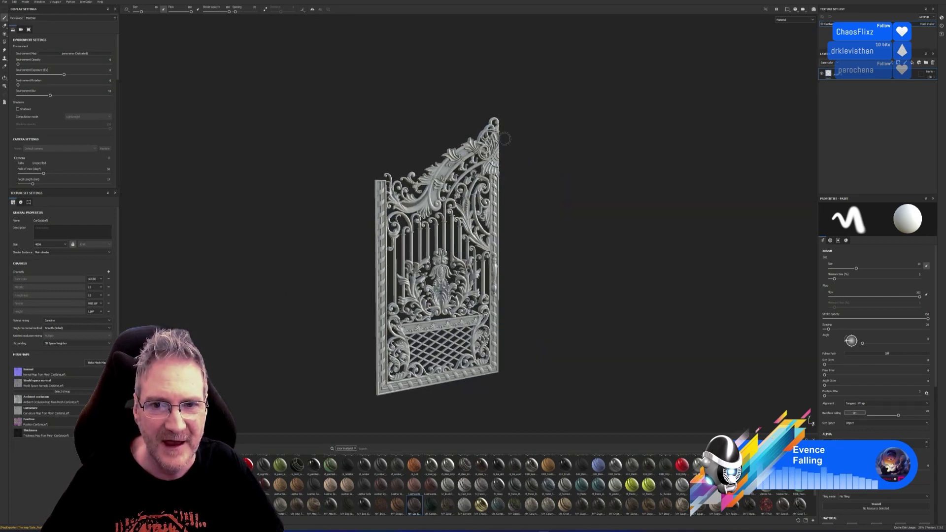
pyautogui.scroll(3, 504, 139)
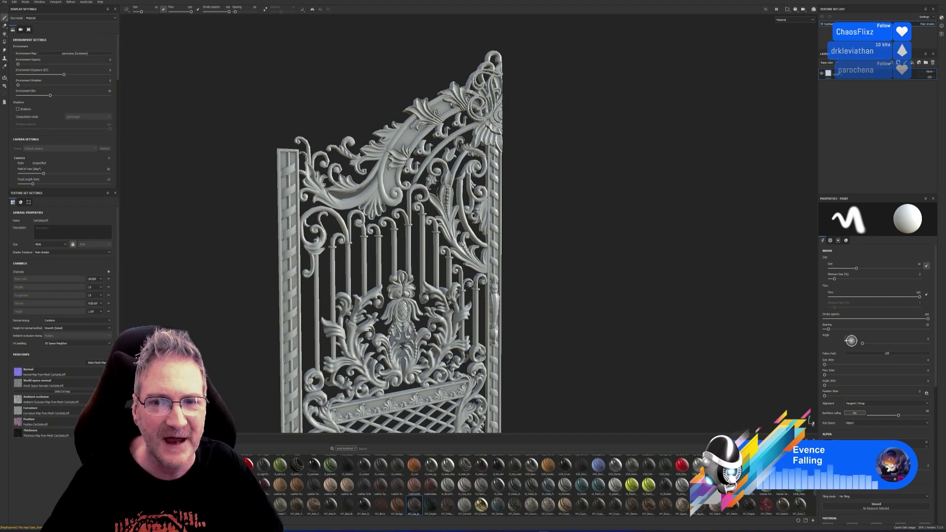
pyautogui.scroll(-5, 540, 252)
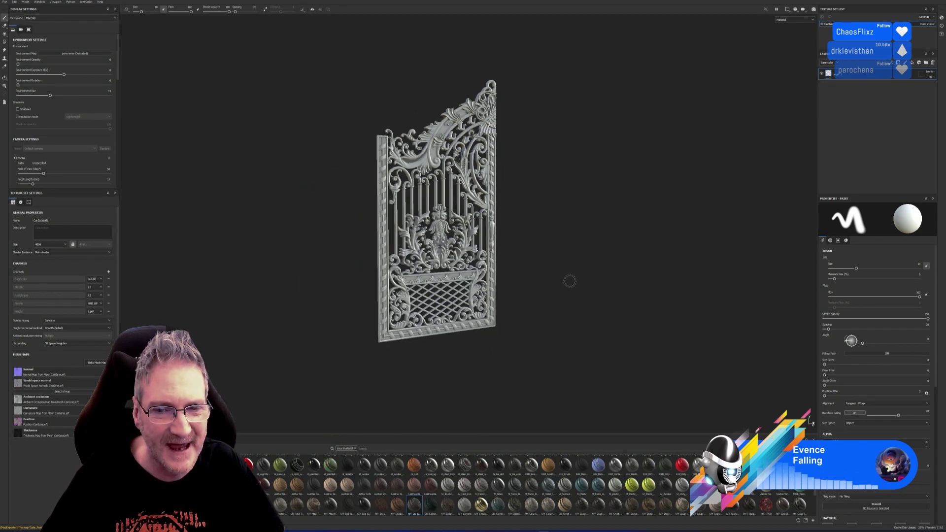
pyautogui.moveTo(569, 280)
pyautogui.keyDown('alt'); pyautogui.mouseDown()
pyautogui.moveTo(527, 271)
pyautogui.moveTo(749, 302)
pyautogui.moveTo(926, 283)
pyautogui.moveTo(637, 292)
pyautogui.moveTo(596, 276)
pyautogui.moveTo(296, 278)
pyautogui.moveTo(192, 295)
pyautogui.moveTo(194, 306)
pyautogui.mouseUp(); pyautogui.keyUp('alt')
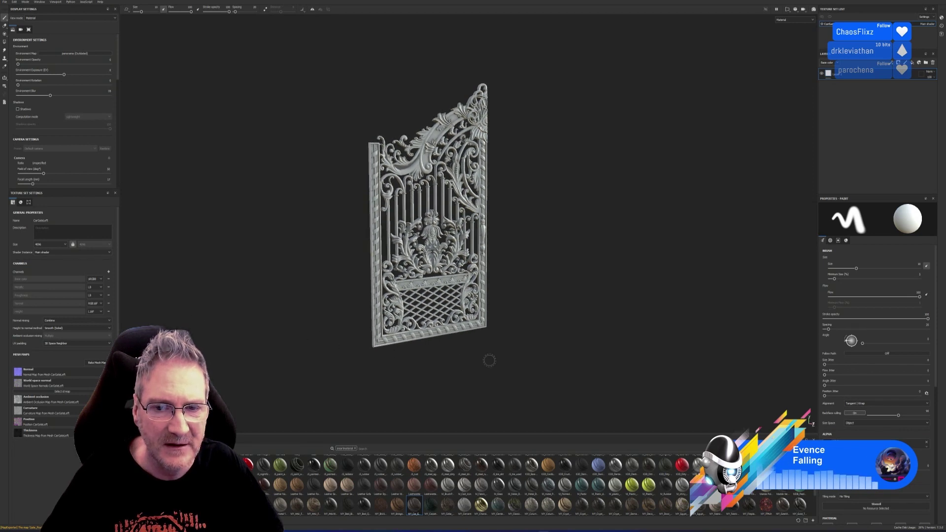
pyautogui.moveTo(489, 360)
pyautogui.keyDown('alt'); pyautogui.mouseDown()
pyautogui.moveTo(306, 332)
pyautogui.moveTo(305, 346)
pyautogui.moveTo(498, 372)
pyautogui.moveTo(559, 361)
pyautogui.moveTo(555, 345)
pyautogui.mouseUp(); pyautogui.keyUp('alt')
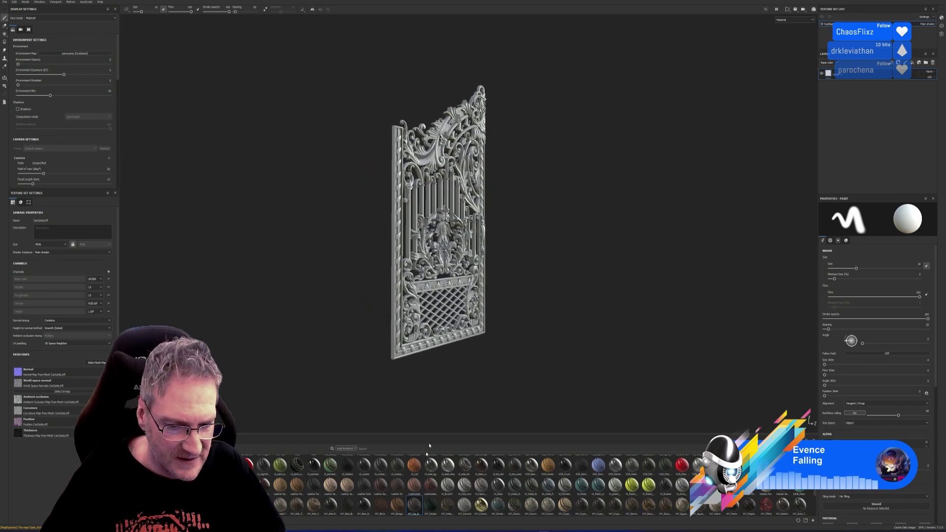
pyautogui.moveTo(417, 508)
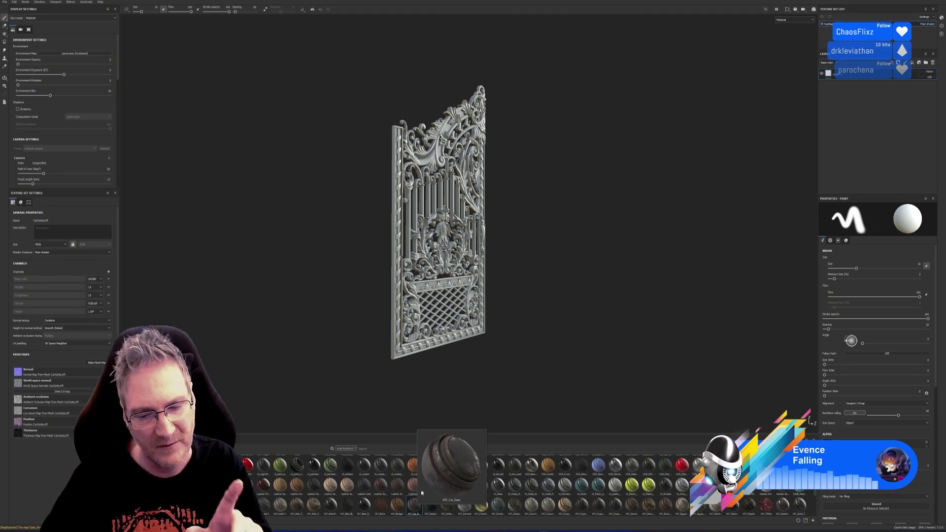
# Step: Drop the MY_Car_Gate smart material onto the gate for a dark, weathered iron finish
pyautogui.moveTo(429, 474); pyautogui.dragTo(400, 340)
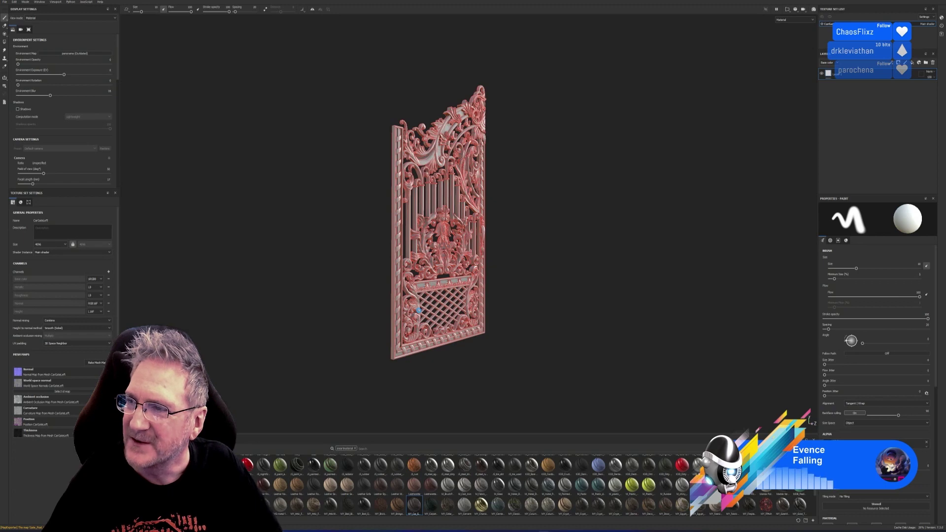
pyautogui.moveTo(418, 310); pyautogui.dragTo(419, 310)
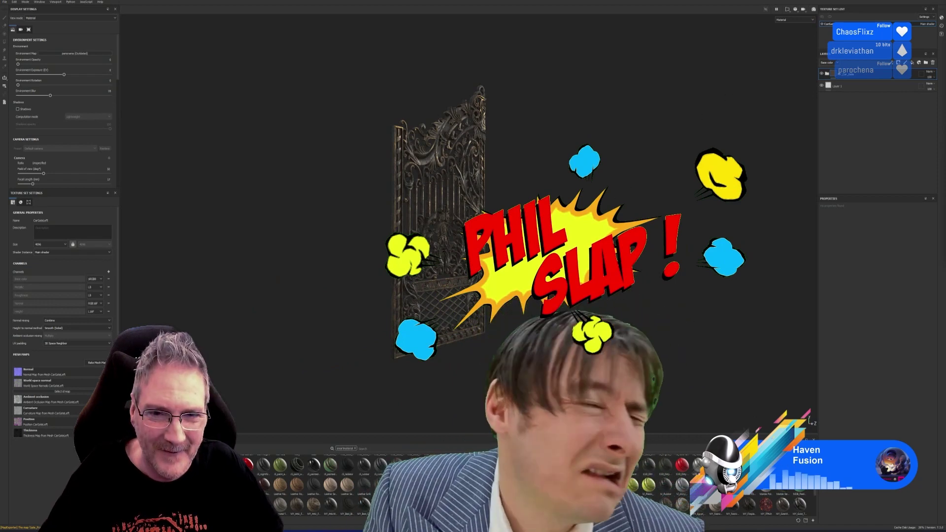
pyautogui.keyDown('alt'); pyautogui.moveTo(541, 243); pyautogui.dragTo(523, 224); pyautogui.keyUp('alt')
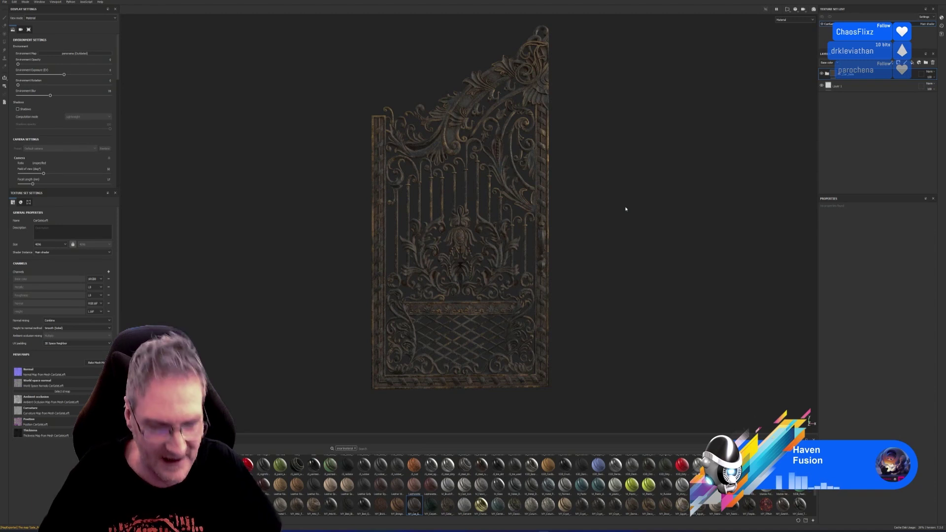
pyautogui.keyDown('alt'); pyautogui.moveTo(616, 211); pyautogui.dragTo(604, 236); pyautogui.keyUp('alt')
pyautogui.moveTo(626, 238)
pyautogui.keyDown('alt'); pyautogui.mouseDown()
pyautogui.moveTo(606, 212)
pyautogui.moveTo(621, 220)
pyautogui.mouseUp(); pyautogui.keyUp('alt')
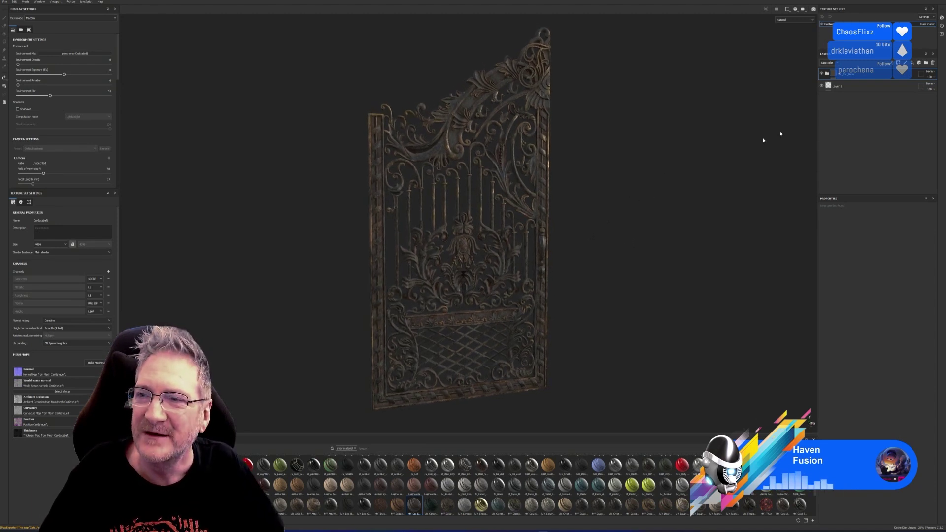
pyautogui.click(848, 86)
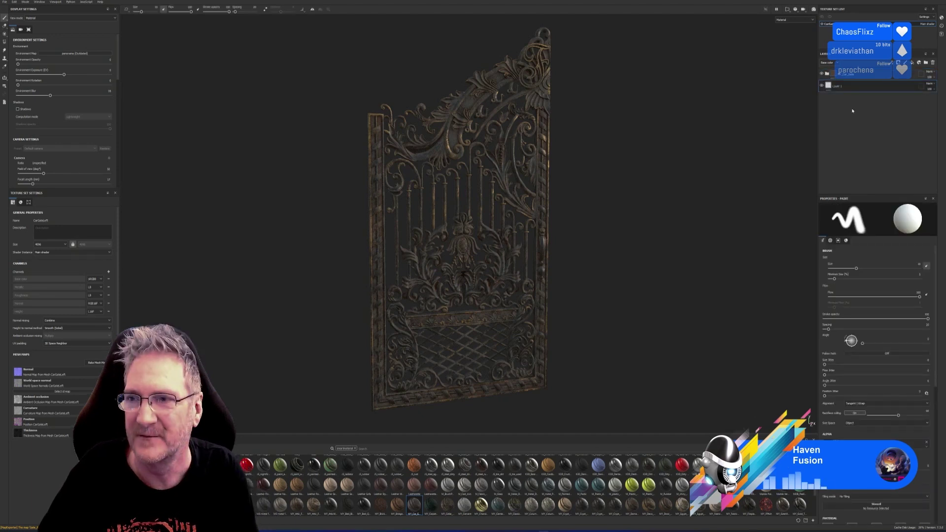
pyautogui.hotkey('ctrl', 'z')
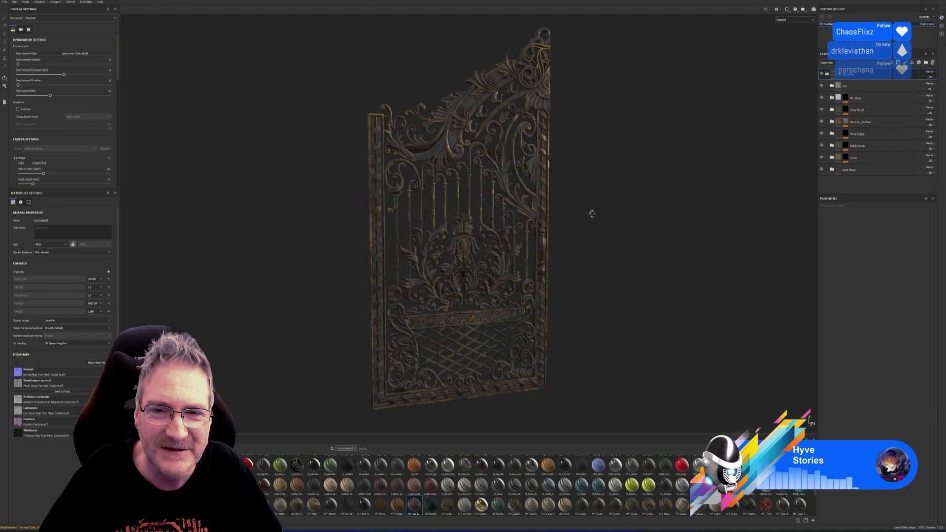
pyautogui.keyDown('alt'); pyautogui.moveTo(591, 211); pyautogui.dragTo(617, 208); pyautogui.keyUp('alt')
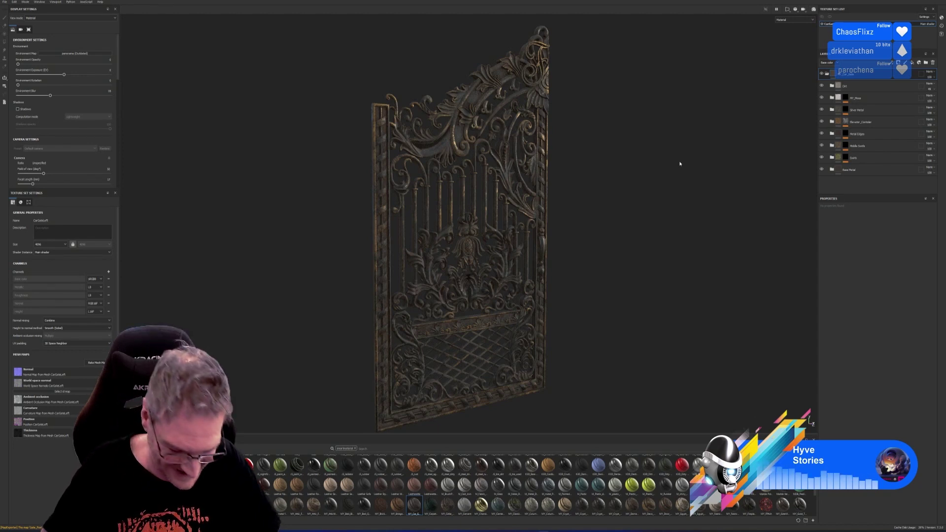
pyautogui.keyDown('alt'); pyautogui.moveTo(613, 224); pyautogui.dragTo(577, 228); pyautogui.keyUp('alt')
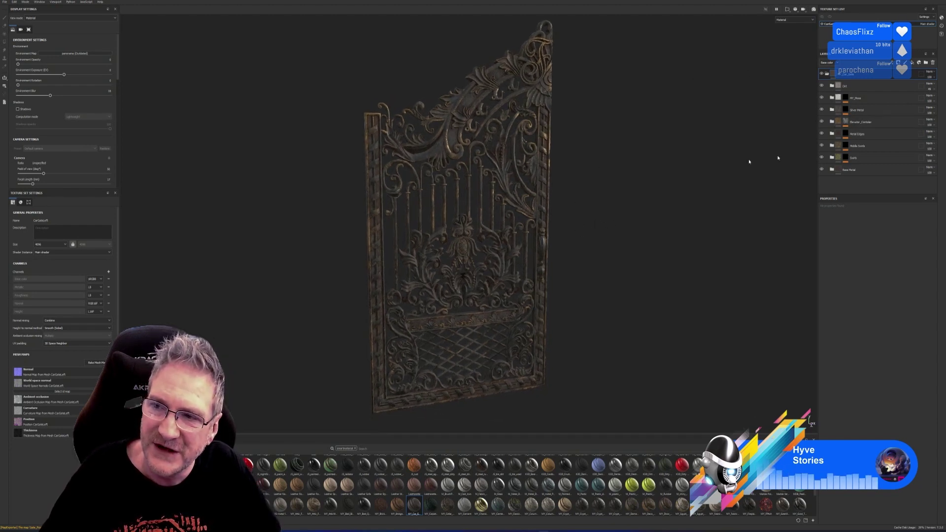
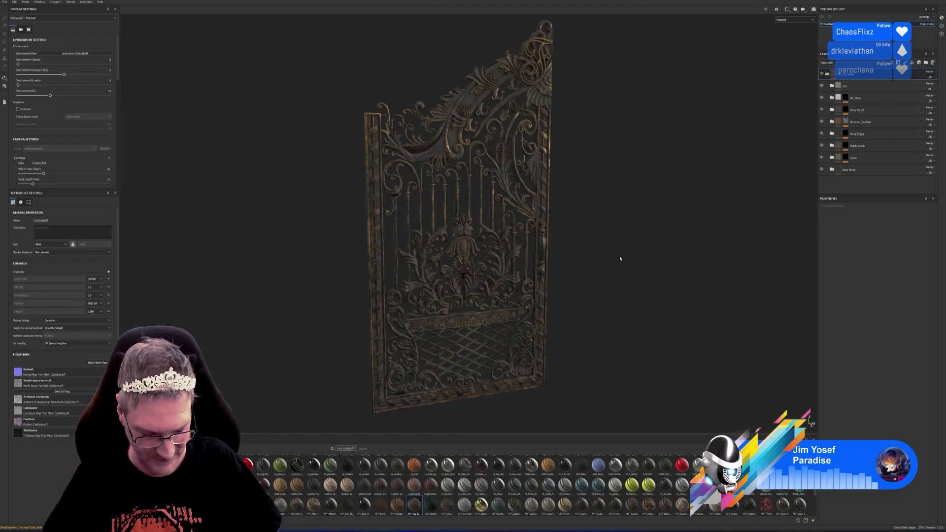
# Step: Hide the Dirt and gold edge highlight layers, then rotate the environment lighting around the gate
pyautogui.click(822, 87)
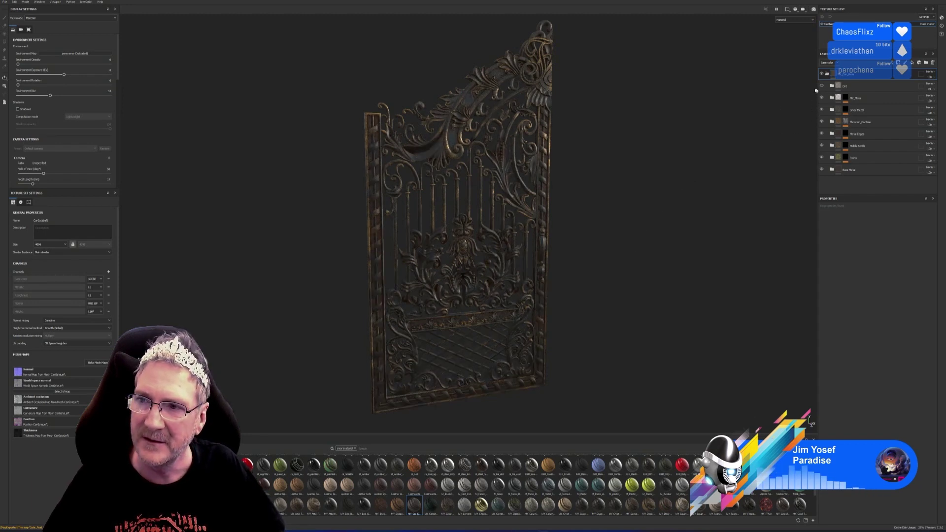
pyautogui.click(822, 134)
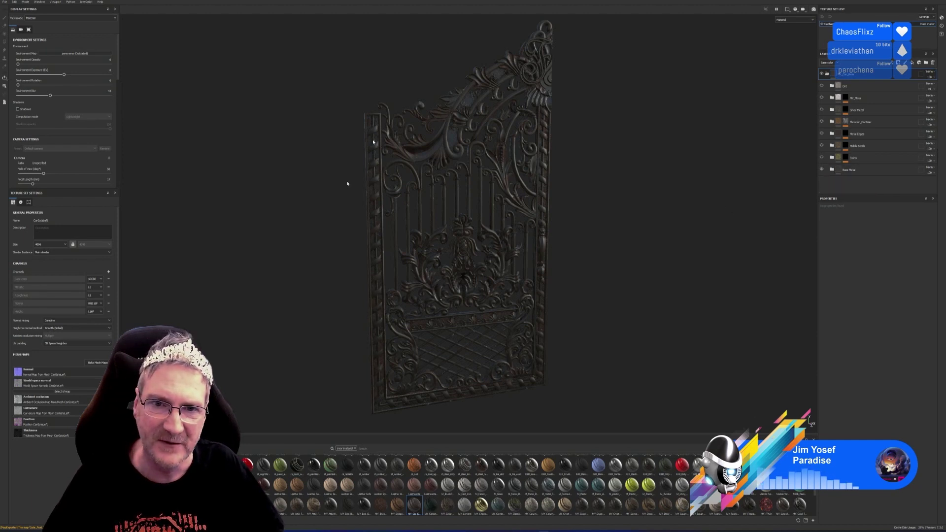
pyautogui.keyDown('shift'); pyautogui.moveTo(347, 184); pyautogui.dragTo(636, 218, button='right'); pyautogui.keyUp('shift')
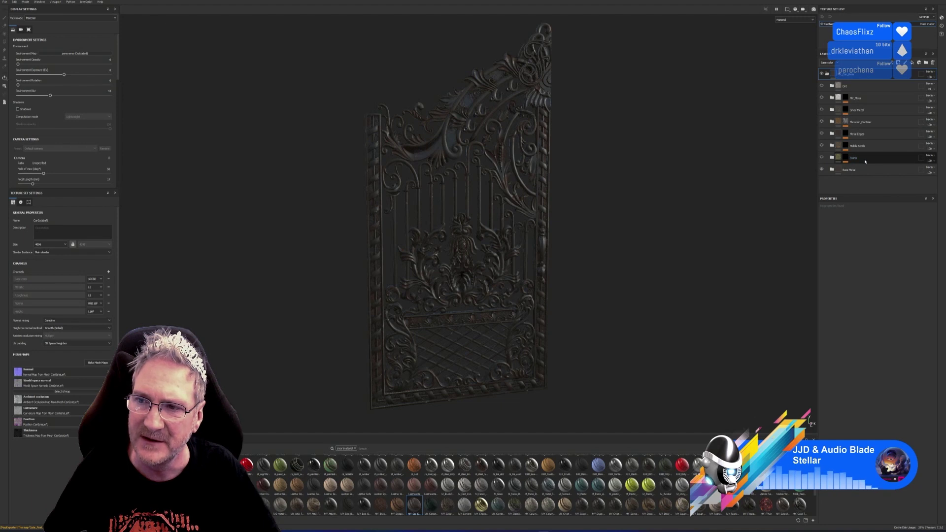
# Step: In the Swirls folder's mask Color Selection effect, remove the old colour and start a new pick
pyautogui.click(822, 158)
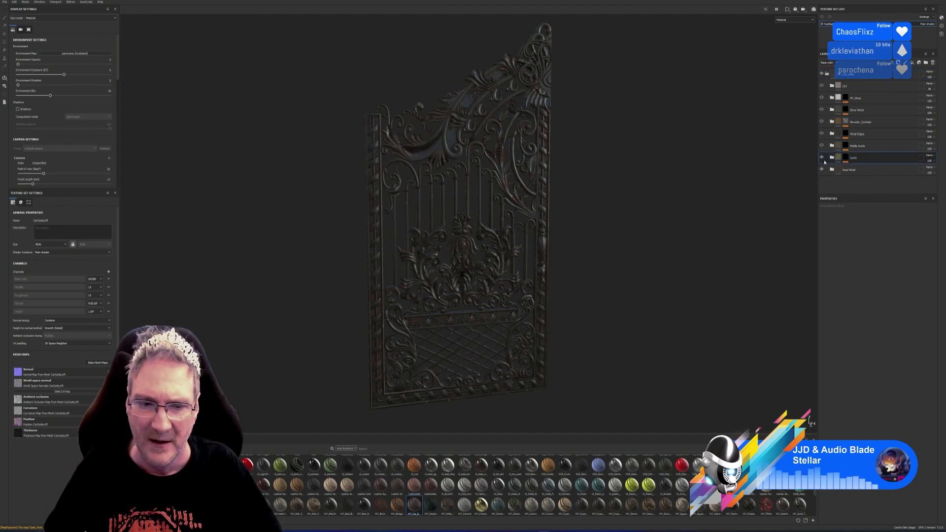
pyautogui.click(832, 158)
pyautogui.click(845, 158)
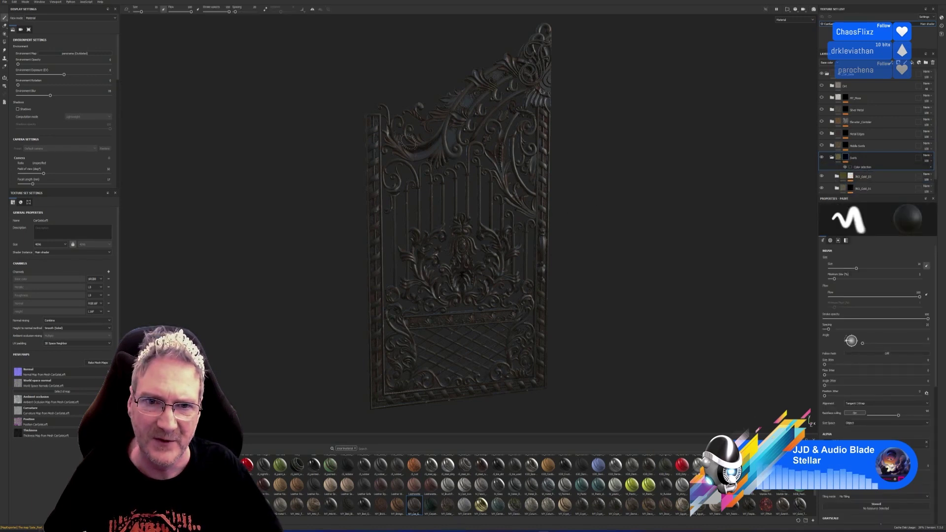
pyautogui.click(863, 167)
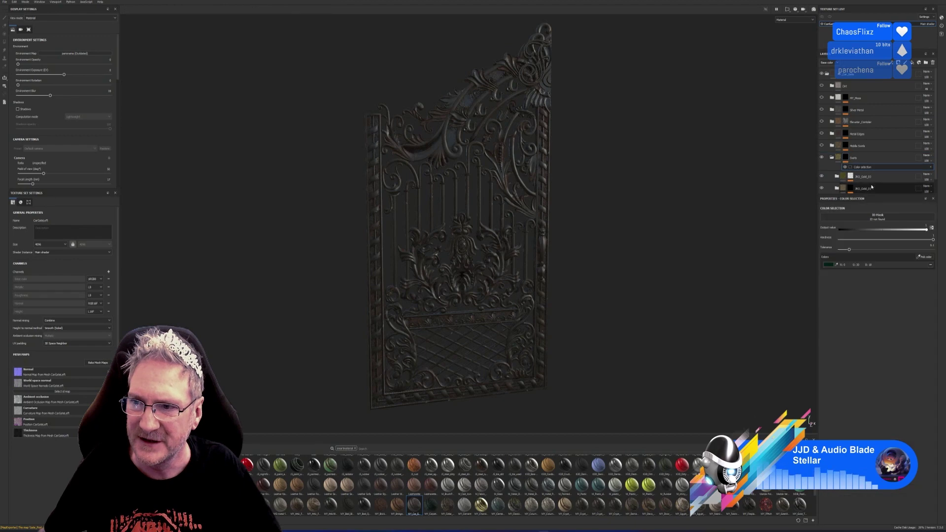
pyautogui.click(930, 265)
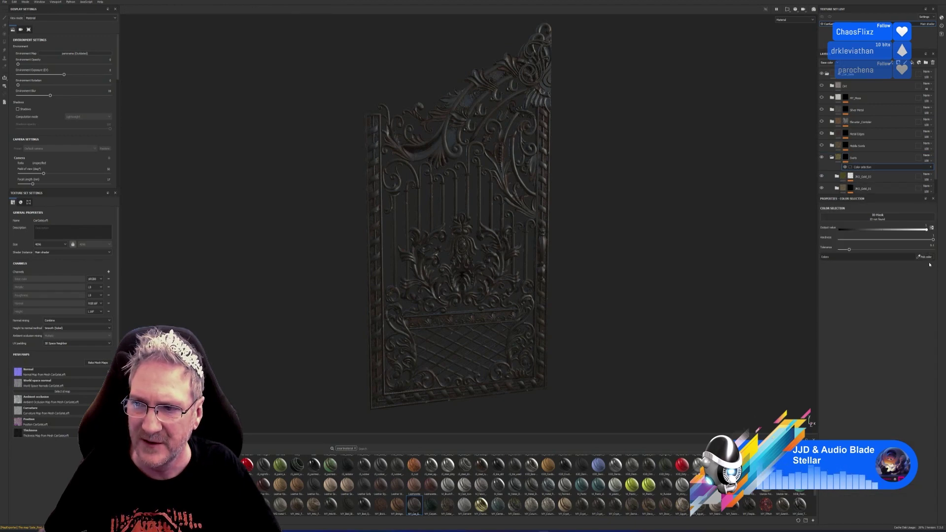
pyautogui.click(924, 257)
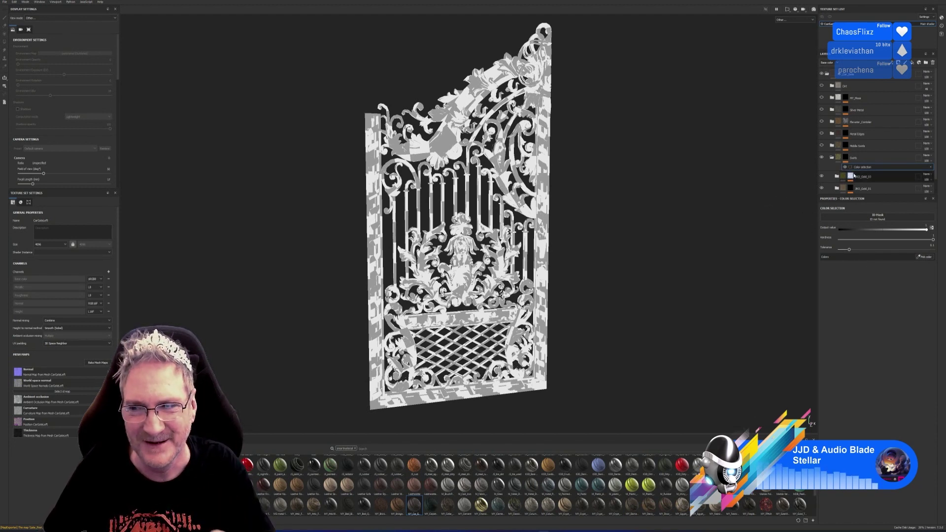
# Step: In Bake Mesh Maps, clear the high-poly mesh and untick Normal, World normal, AO, Curvature, Position, Thickness
pyautogui.click(98, 362)
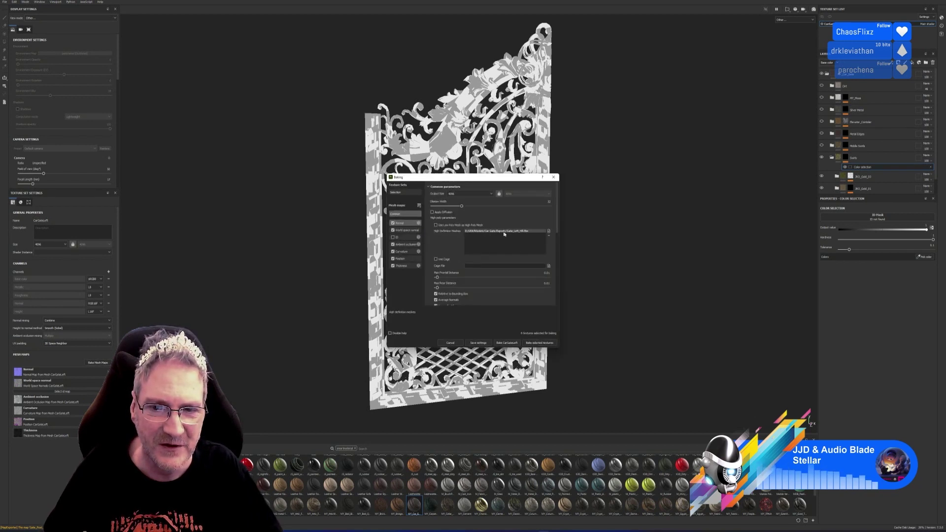
pyautogui.click(548, 239)
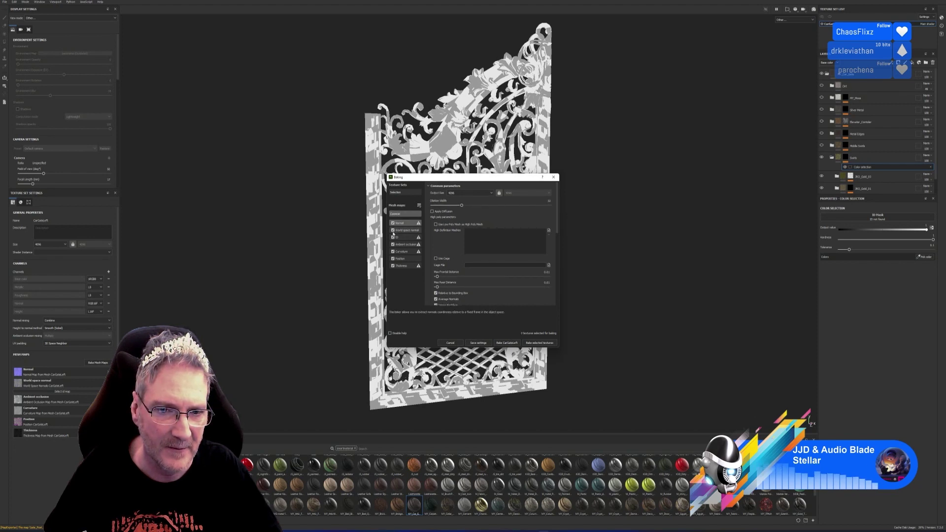
pyautogui.click(392, 230)
pyautogui.click(392, 222)
pyautogui.click(392, 245)
pyautogui.click(393, 252)
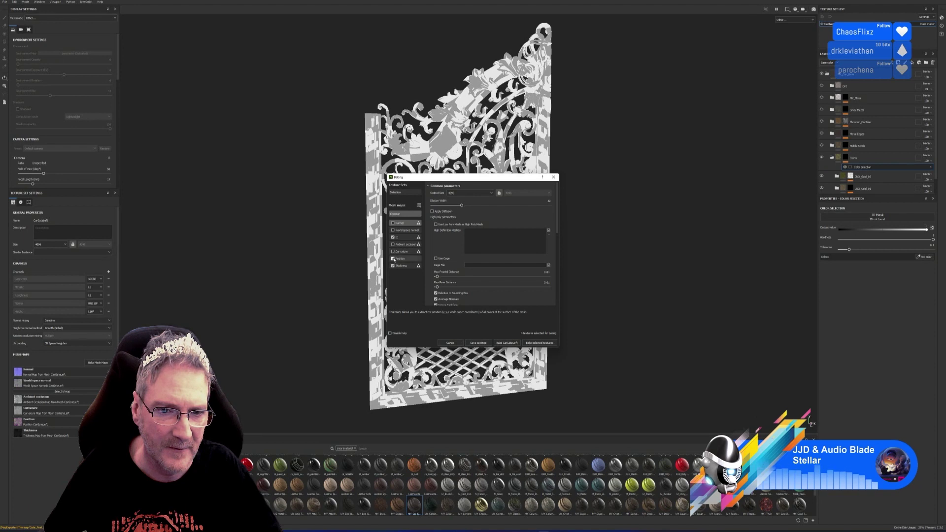
pyautogui.click(393, 259)
pyautogui.click(393, 266)
# Step: Use the low-poly mesh as high poly, set ID colour source to Vertex Color, and bake
pyautogui.click(436, 224)
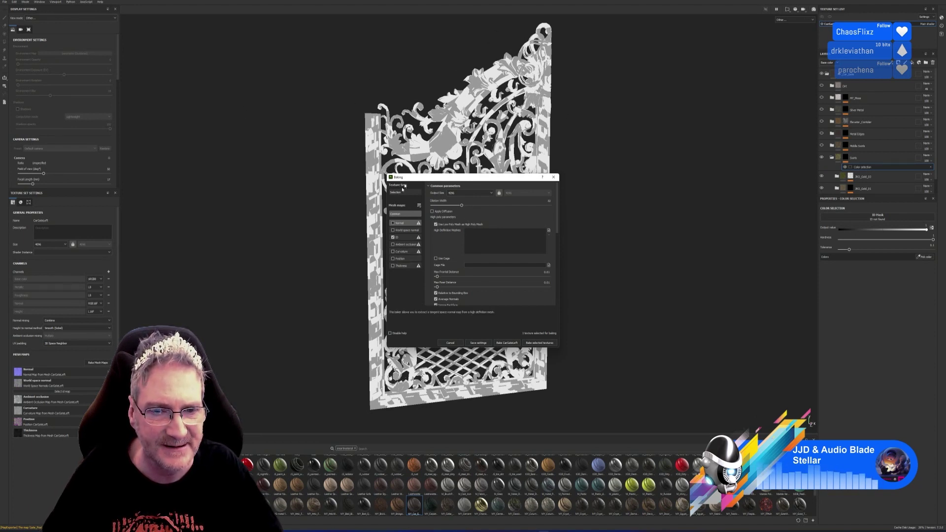
pyautogui.click(400, 237)
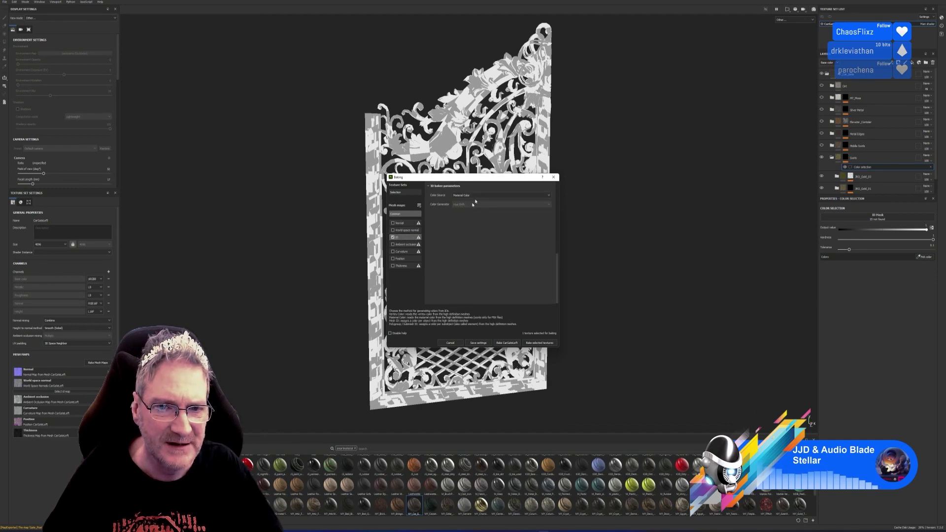
pyautogui.click(475, 196)
pyautogui.click(466, 200)
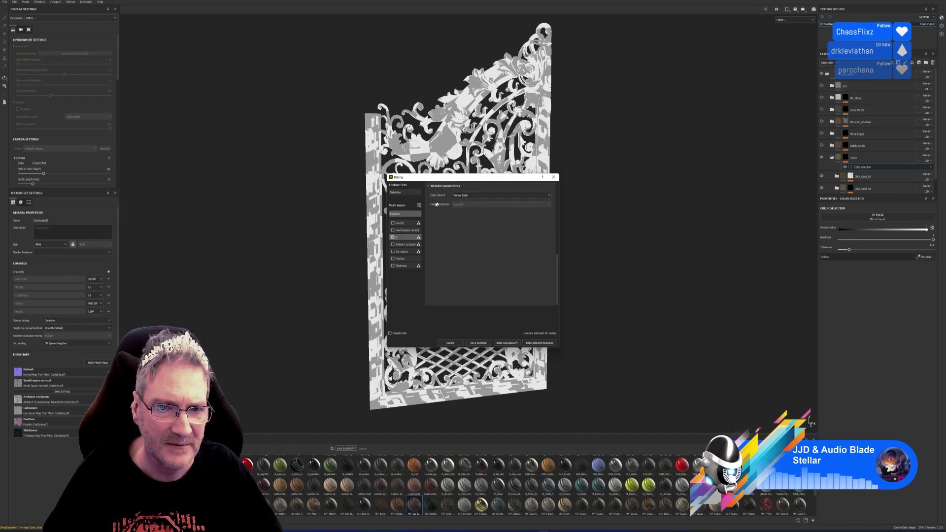
pyautogui.click(539, 343)
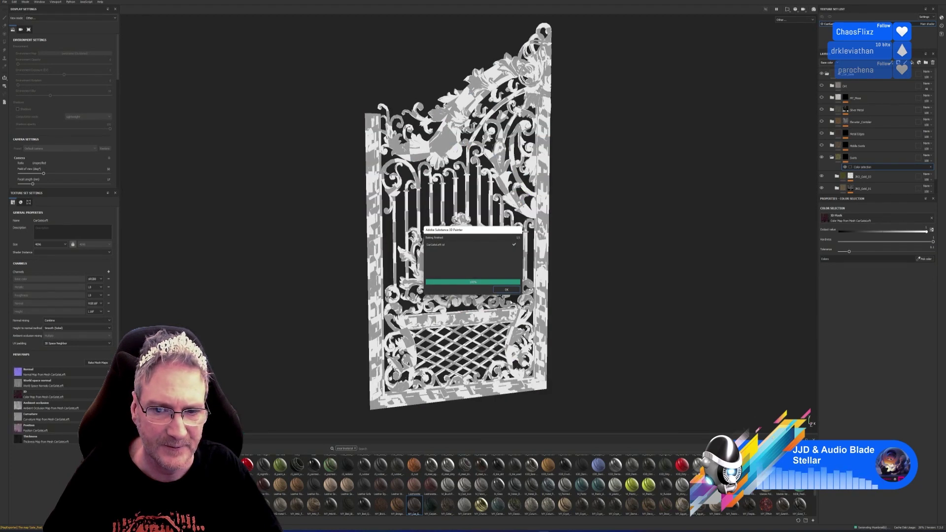
# Step: Dismiss the bake message and pick the blue ID region into the Swirls Color Selection mask
pyautogui.click(505, 291)
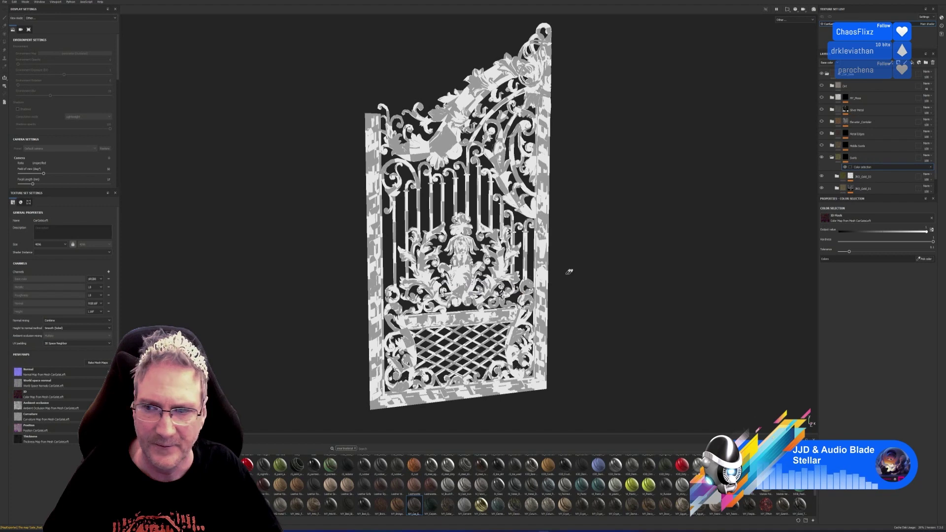
pyautogui.click(920, 259)
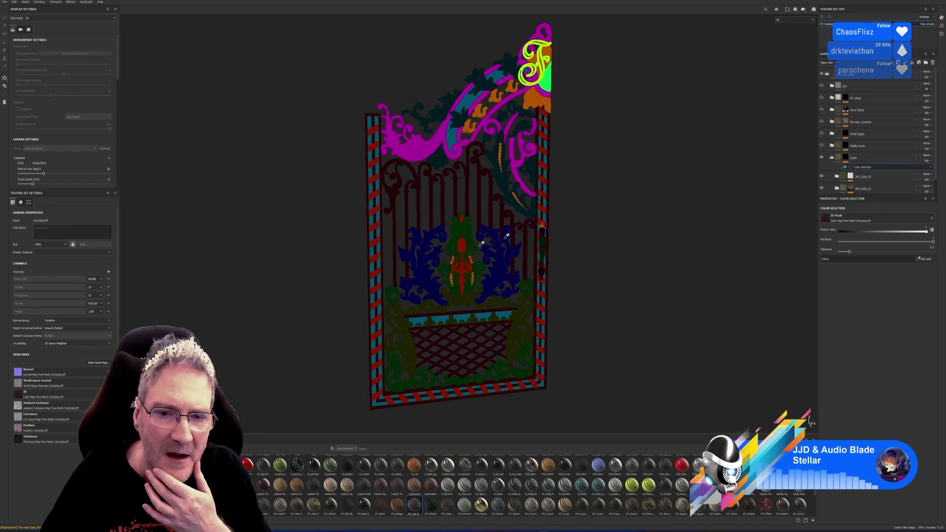
pyautogui.click(422, 263)
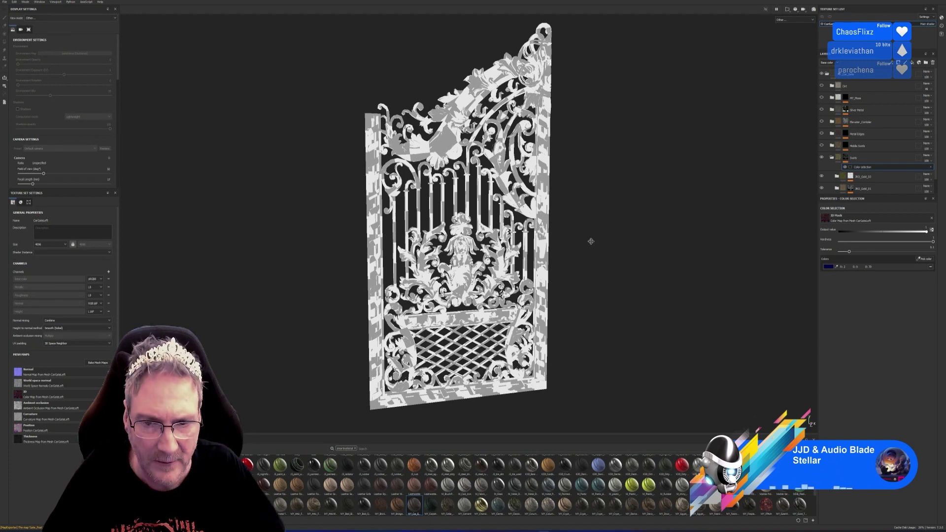
pyautogui.keyDown('alt'); pyautogui.moveTo(589, 241); pyautogui.dragTo(608, 253); pyautogui.keyUp('alt')
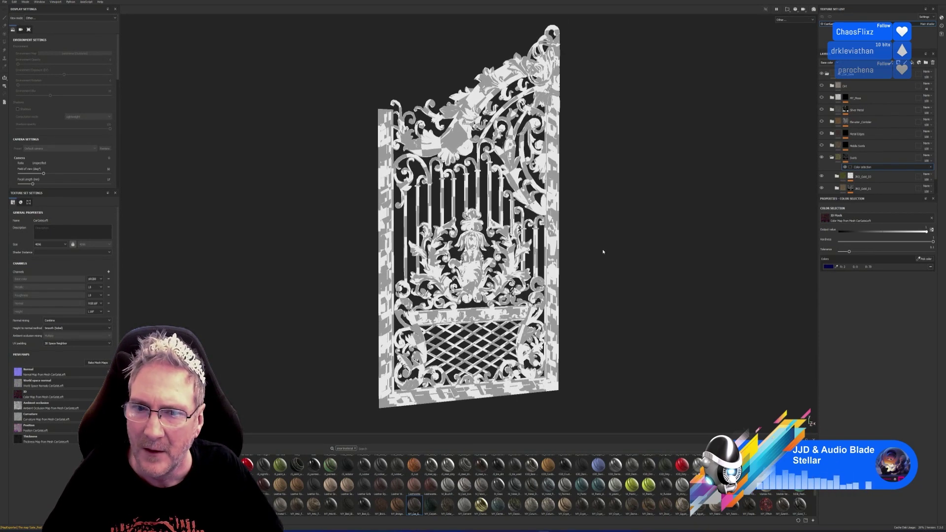
# Step: Collapse Swirls, then expand Base Metal to check its spots layer and collapse it again
pyautogui.click(832, 157)
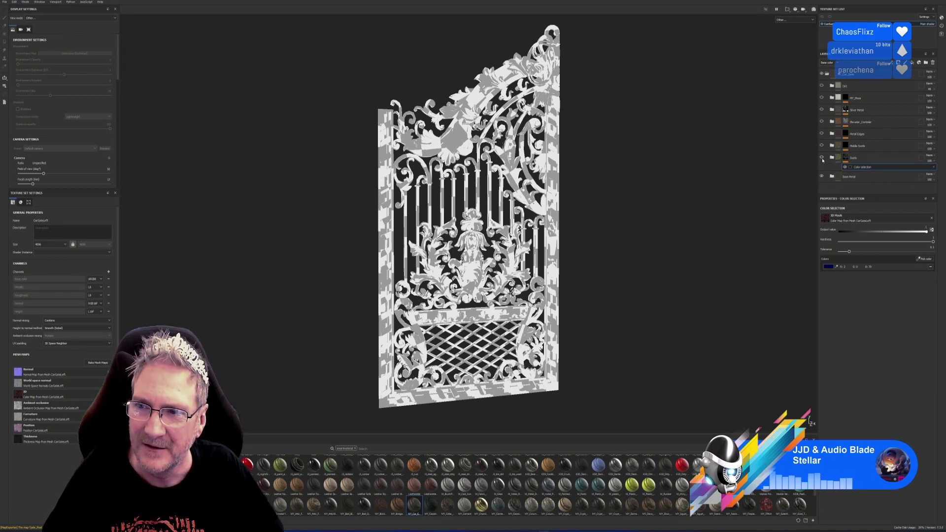
pyautogui.click(848, 177)
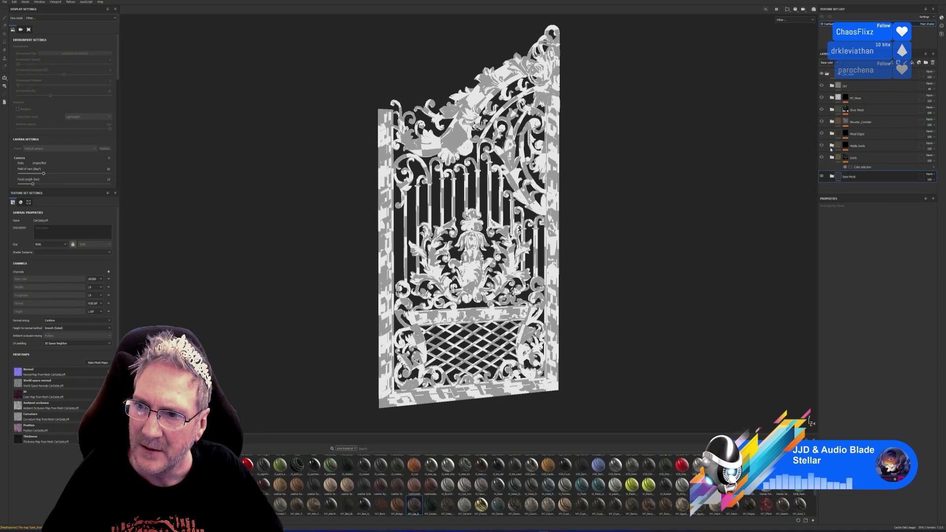
pyautogui.doubleClick(860, 180)
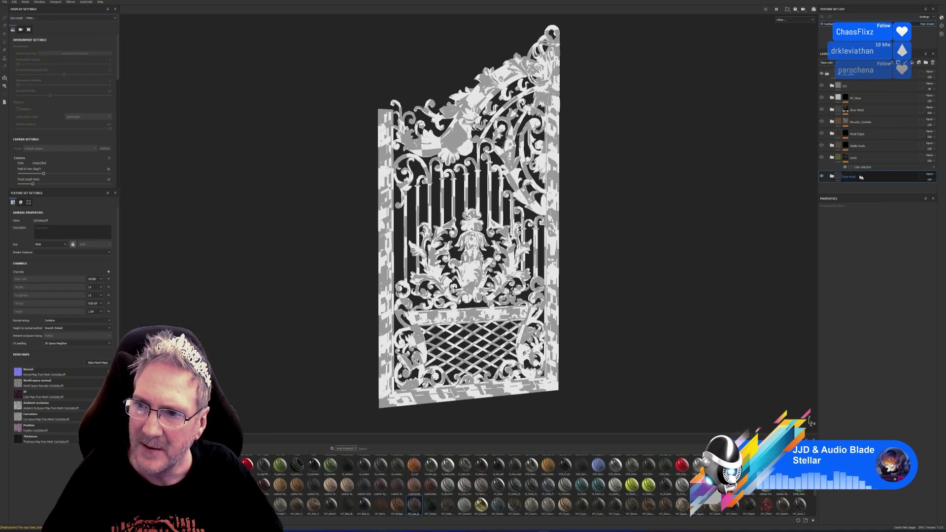
pyautogui.click(840, 178)
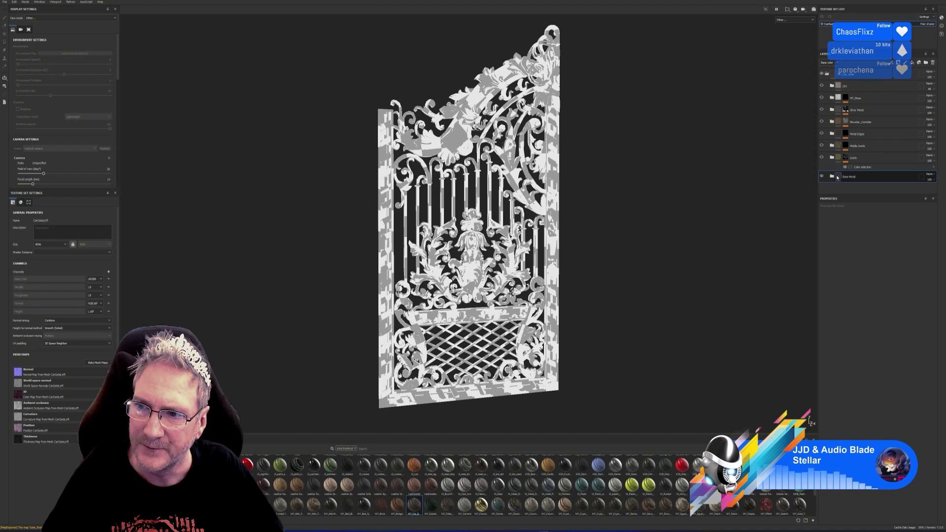
pyautogui.click(836, 177)
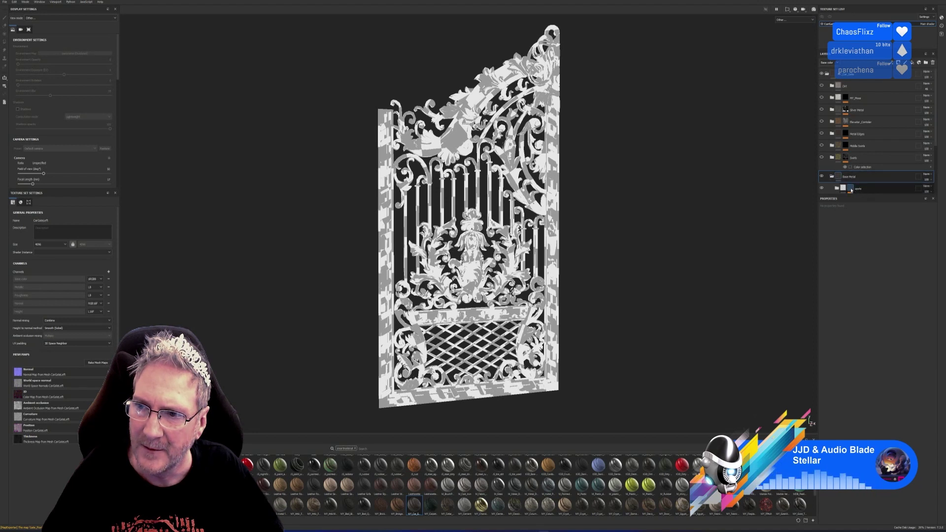
pyautogui.click(851, 190)
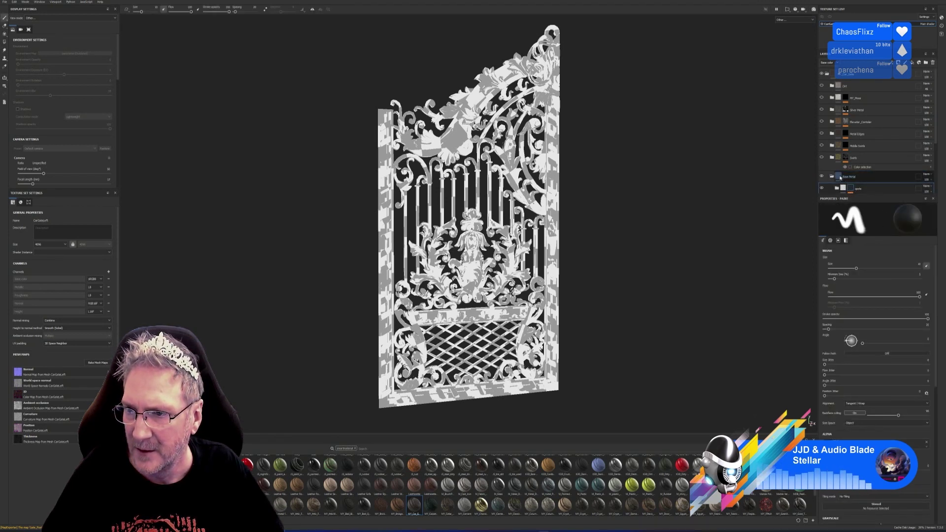
pyautogui.click(849, 178)
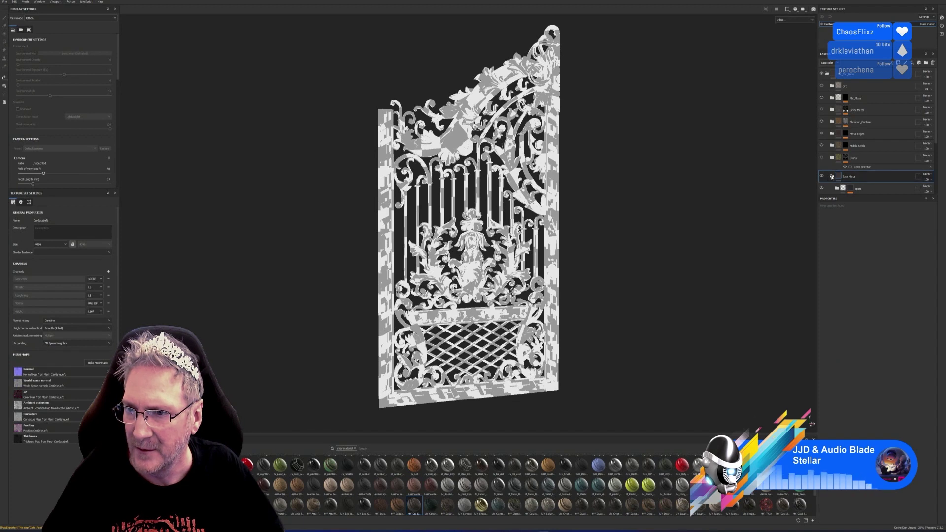
pyautogui.click(831, 177)
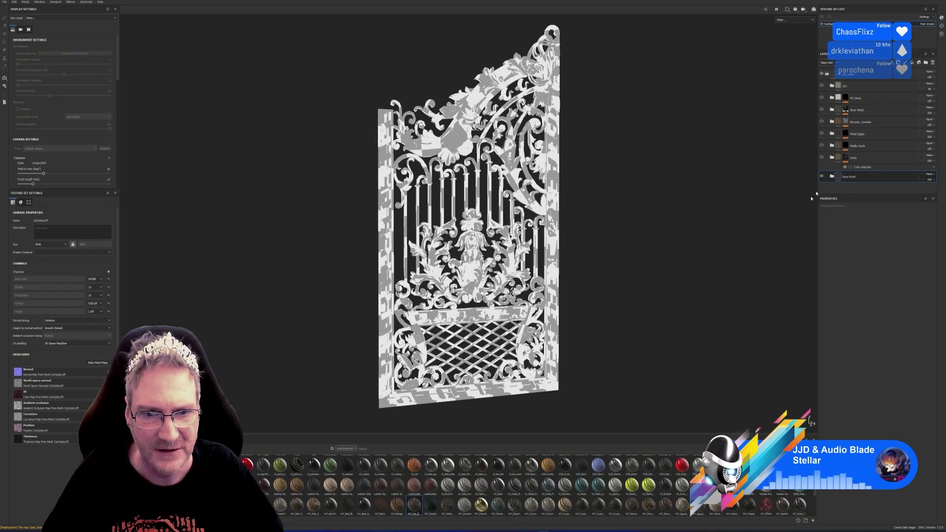
# Step: Orbit and zoom around the gate, viewing it edge-on and from the front
pyautogui.keyDown('alt'); pyautogui.moveTo(714, 236); pyautogui.dragTo(333, 253); pyautogui.keyUp('alt')
pyautogui.keyDown('alt'); pyautogui.moveTo(632, 223); pyautogui.dragTo(739, 246); pyautogui.keyUp('alt')
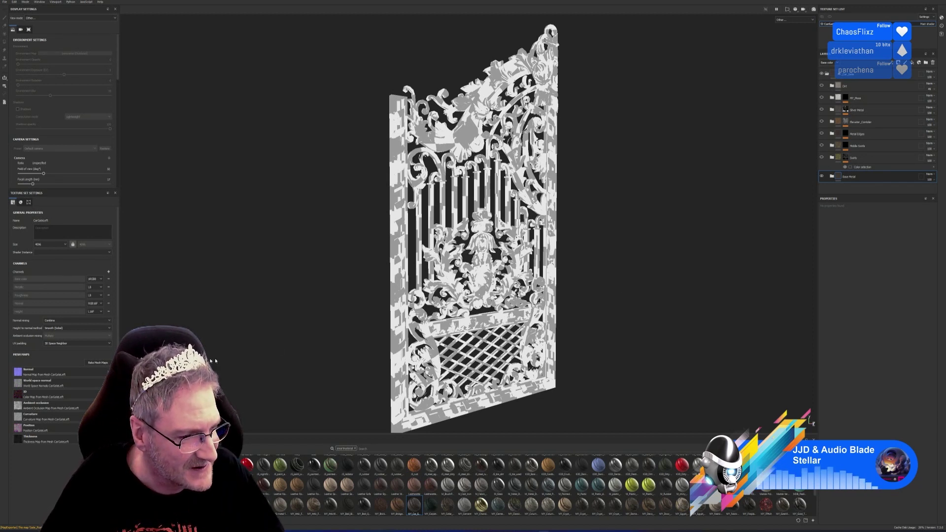
pyautogui.keyDown('alt'); pyautogui.moveTo(386, 327); pyautogui.dragTo(556, 263); pyautogui.keyUp('alt')
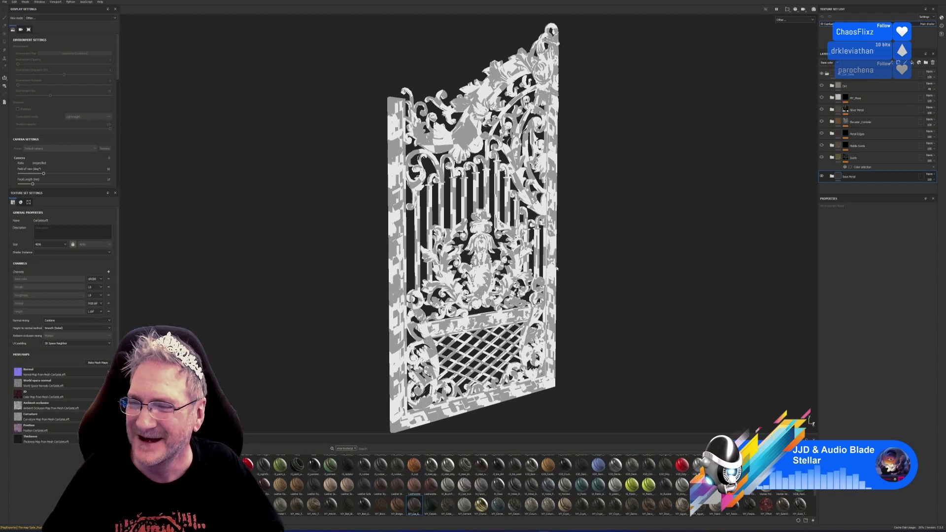
pyautogui.keyDown('alt'); pyautogui.moveTo(565, 264); pyautogui.dragTo(655, 252); pyautogui.keyUp('alt')
pyautogui.keyDown('alt'); pyautogui.moveTo(589, 237); pyautogui.dragTo(596, 240, button='middle'); pyautogui.keyUp('alt')
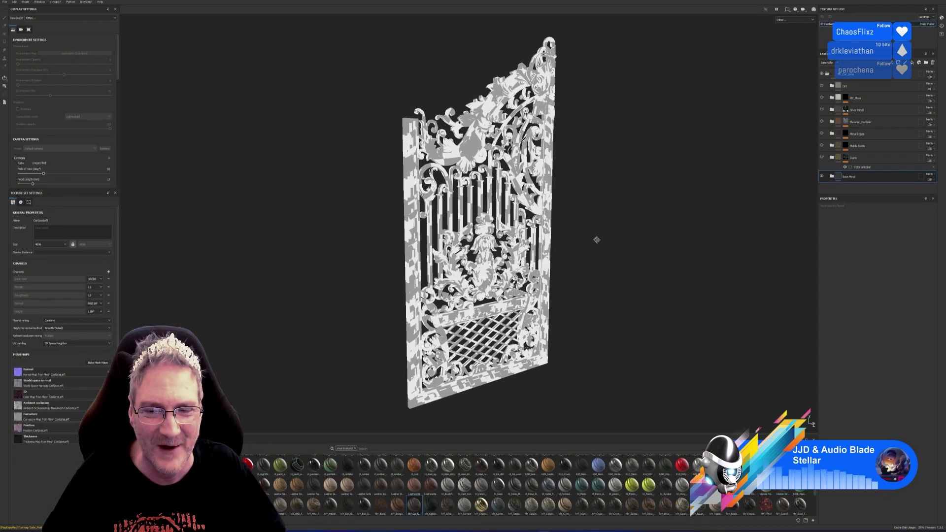
pyautogui.scroll(2, 566, 247)
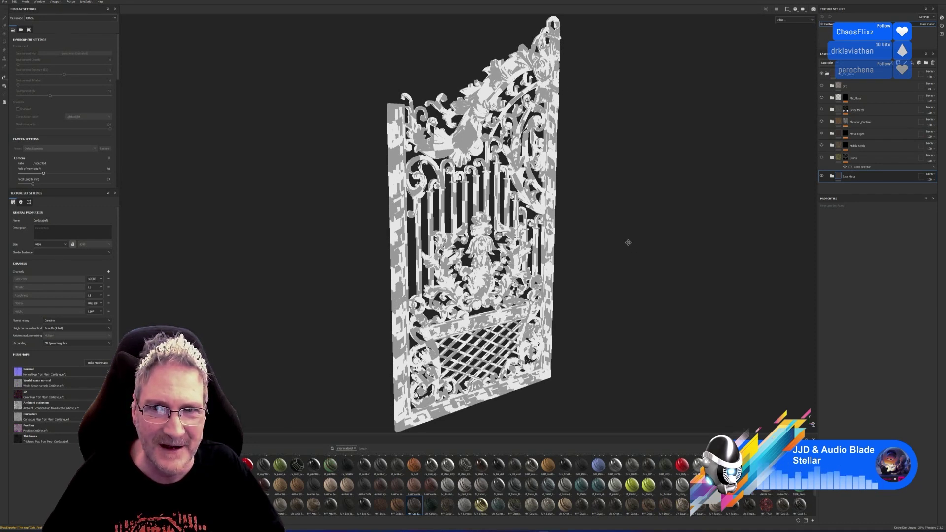
pyautogui.keyDown('alt'); pyautogui.moveTo(625, 241); pyautogui.dragTo(629, 241); pyautogui.keyUp('alt')
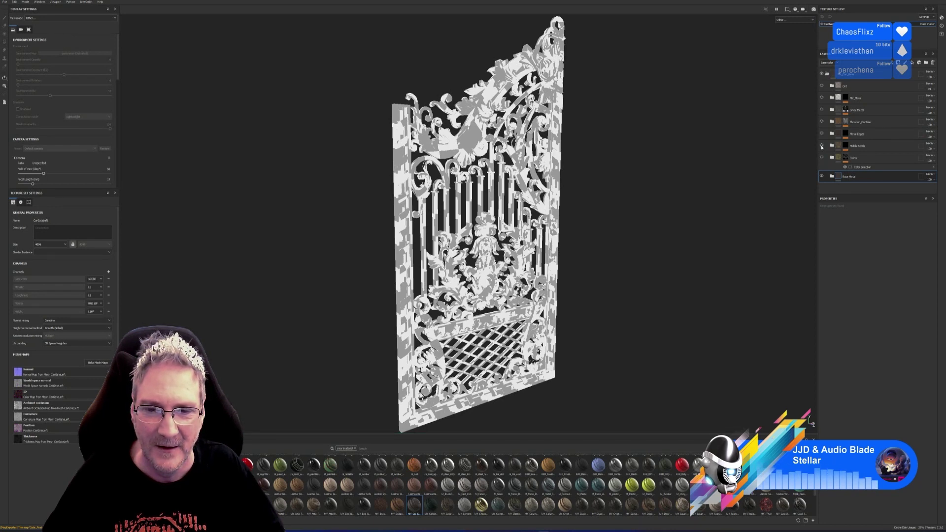
pyautogui.keyDown('alt'); pyautogui.moveTo(655, 222); pyautogui.dragTo(584, 220); pyautogui.keyUp('alt')
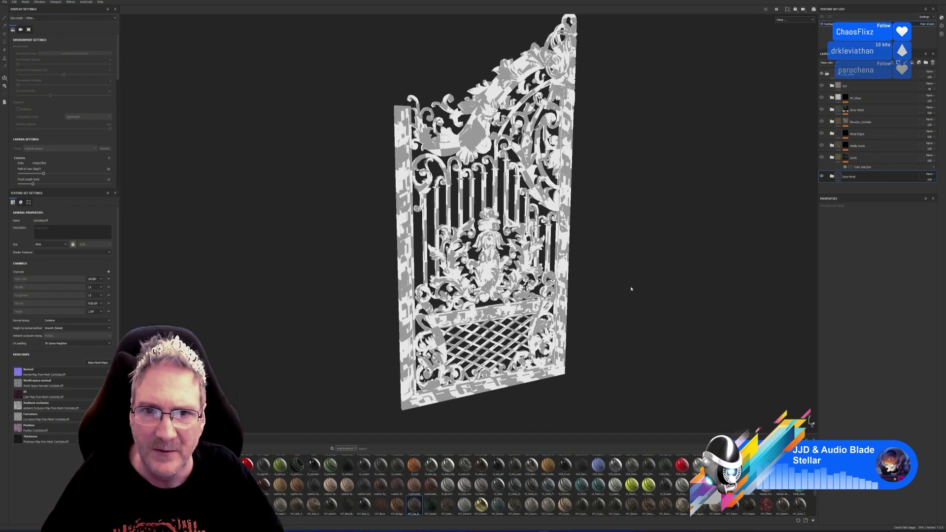
pyautogui.keyDown('alt'); pyautogui.moveTo(630, 291); pyautogui.dragTo(657, 286); pyautogui.keyUp('alt')
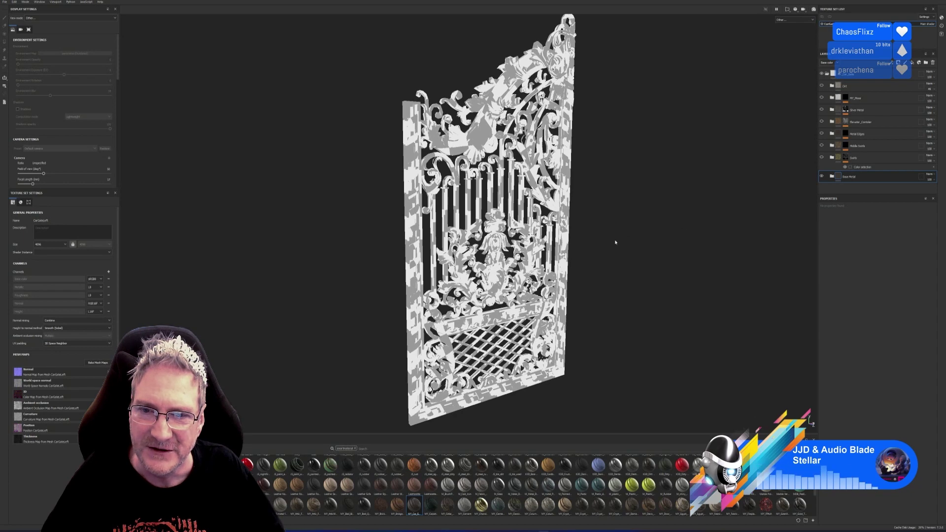
pyautogui.keyDown('alt'); pyautogui.moveTo(615, 242); pyautogui.dragTo(632, 239); pyautogui.keyUp('alt')
# Step: Minimize Painter, switch back with Alt+Tab, and orbit over the gate
pyautogui.click(917, 2)
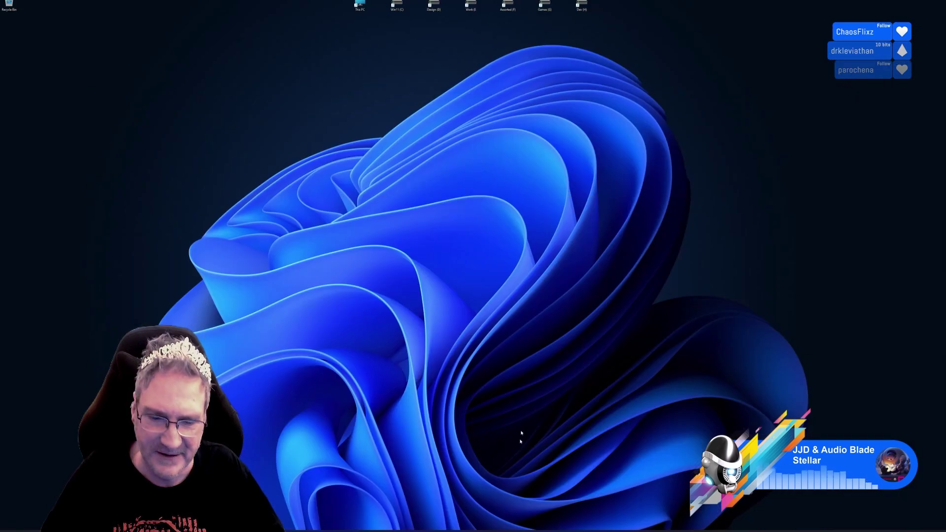
pyautogui.hotkey('alt', 'Tab')
pyautogui.moveTo(615, 243)
pyautogui.keyDown('alt'); pyautogui.mouseDown()
pyautogui.moveTo(564, 84)
pyautogui.moveTo(304, 302)
pyautogui.moveTo(822, 259)
pyautogui.moveTo(614, 295)
pyautogui.moveTo(575, 285)
pyautogui.mouseUp(); pyautogui.keyUp('alt')
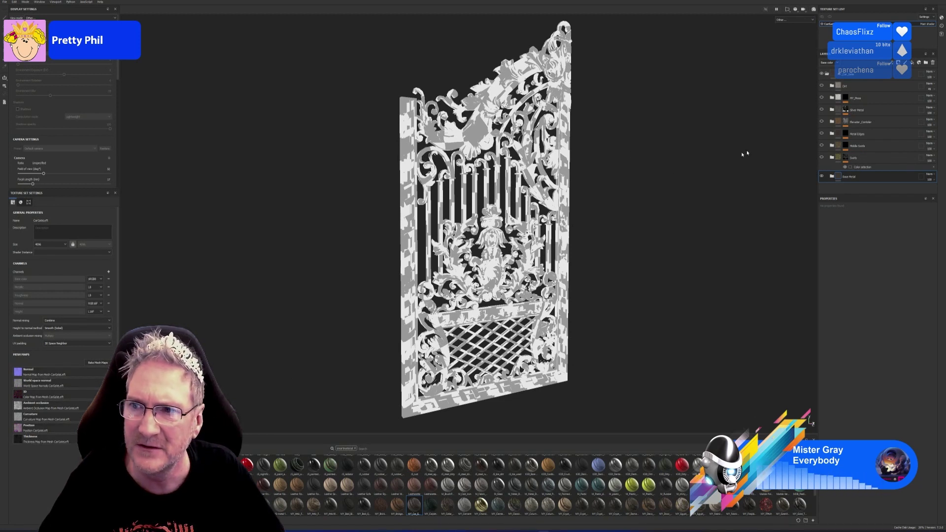
# Step: Remove the red, yellow and green picked colours from the moss layer's Color Selection mask
pyautogui.click(842, 85)
pyautogui.click(845, 97)
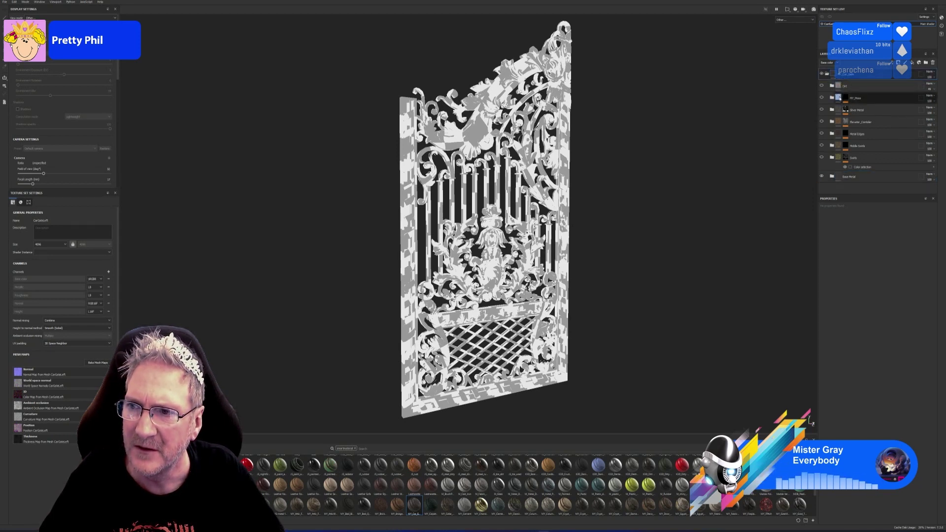
pyautogui.click(846, 97)
pyautogui.click(866, 108)
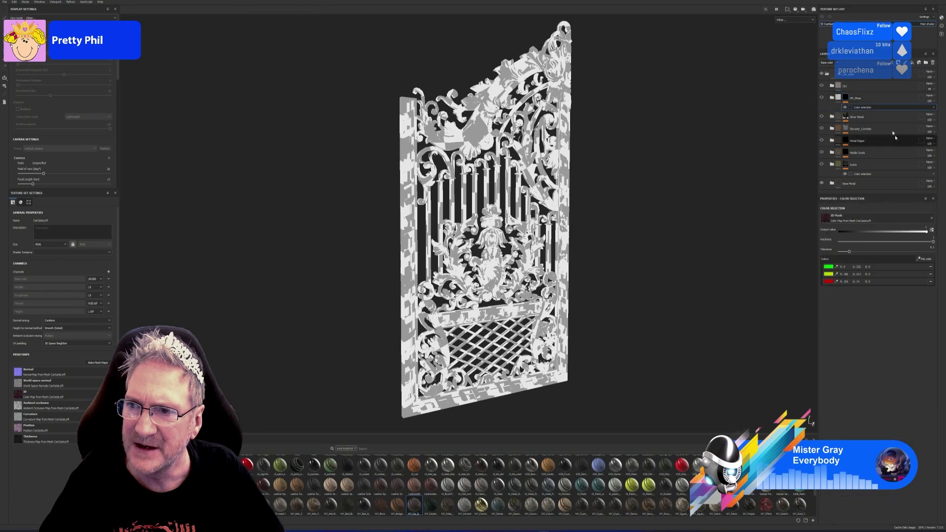
pyautogui.click(930, 281)
pyautogui.click(931, 274)
pyautogui.click(930, 267)
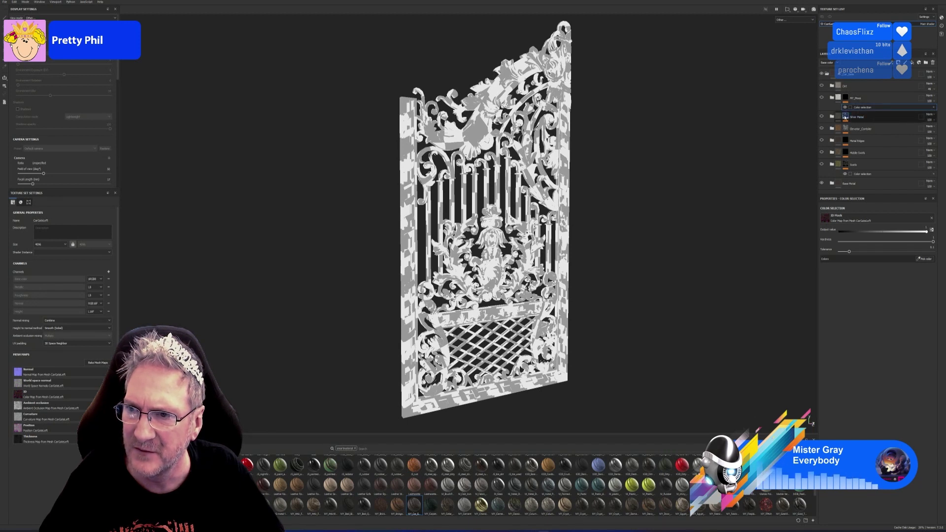
# Step: Check Silver Metal's colour selection and remove the red picked colour from Metal Edges
pyautogui.click(871, 125)
pyautogui.click(877, 126)
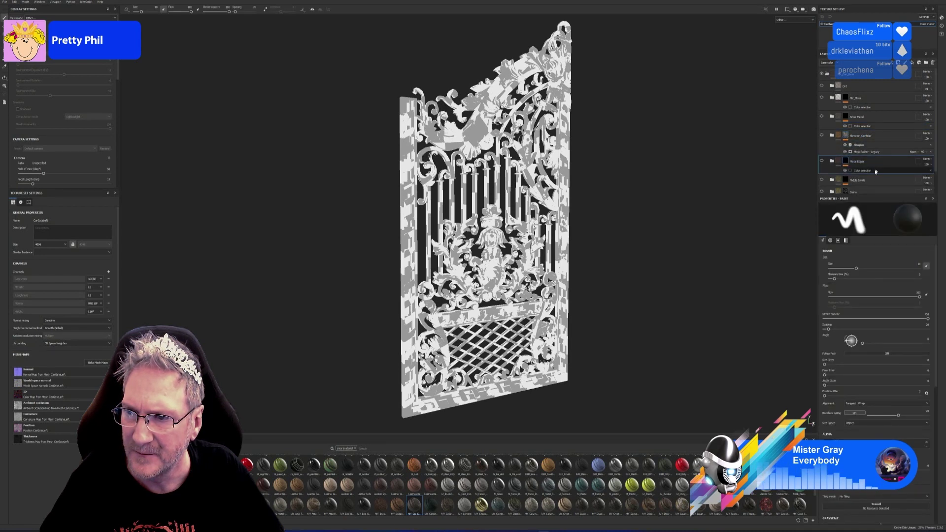
pyautogui.click(868, 171)
pyautogui.click(929, 267)
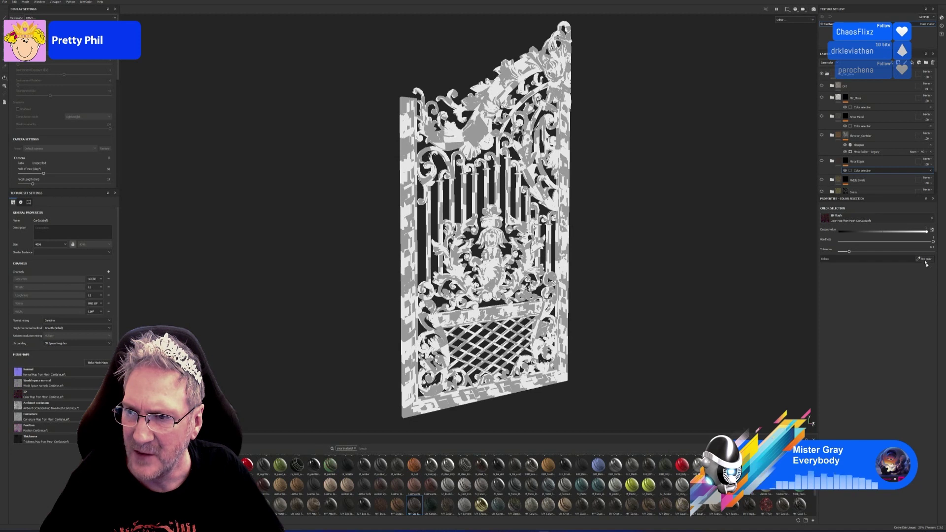
# Step: Remove cyan and blue from Middle Swirls' mask and dark blue from the Swirls mask
pyautogui.click(881, 181)
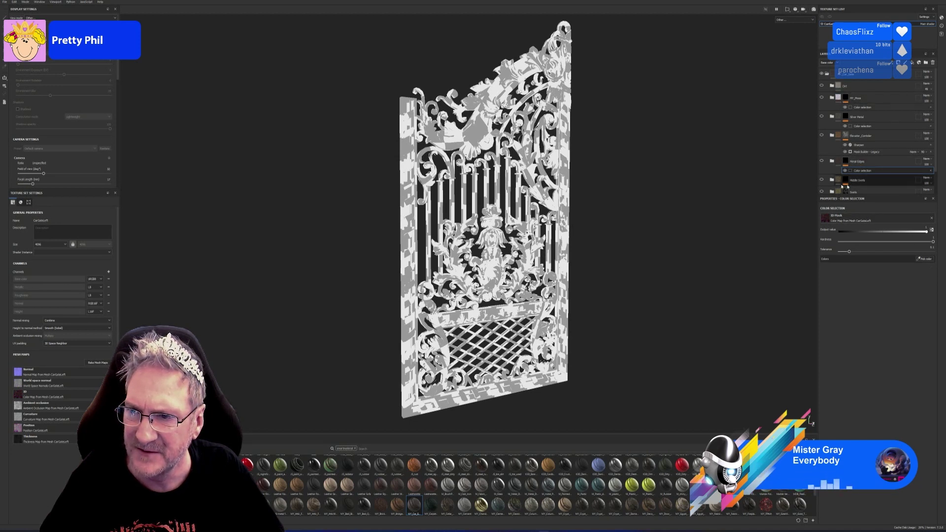
pyautogui.hotkey('ctrl', 'v')
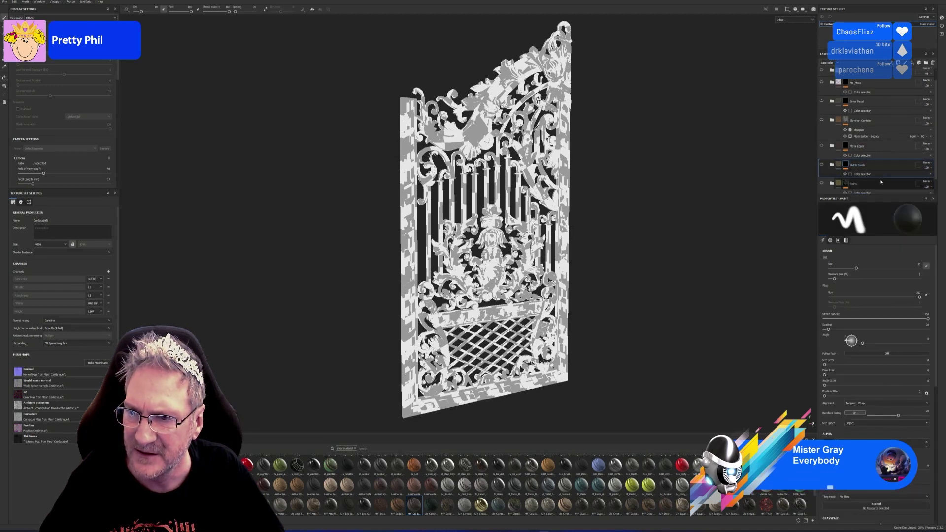
pyautogui.click(863, 175)
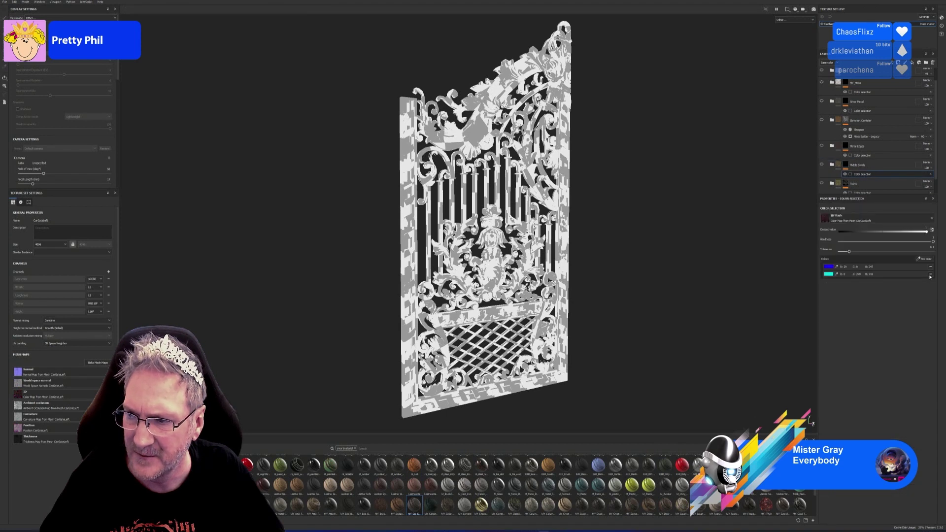
pyautogui.click(930, 274)
pyautogui.click(930, 266)
pyautogui.scroll(-1, 870, 163)
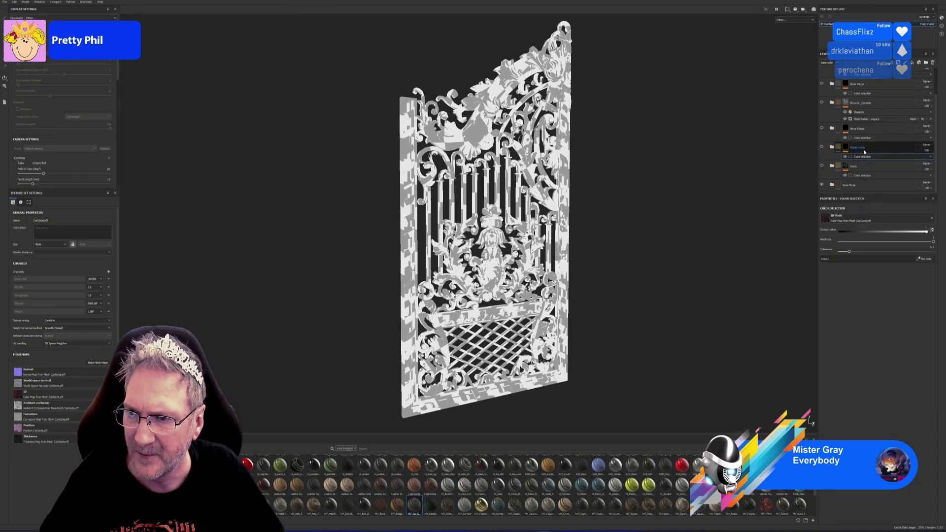
pyautogui.click(871, 177)
pyautogui.click(930, 266)
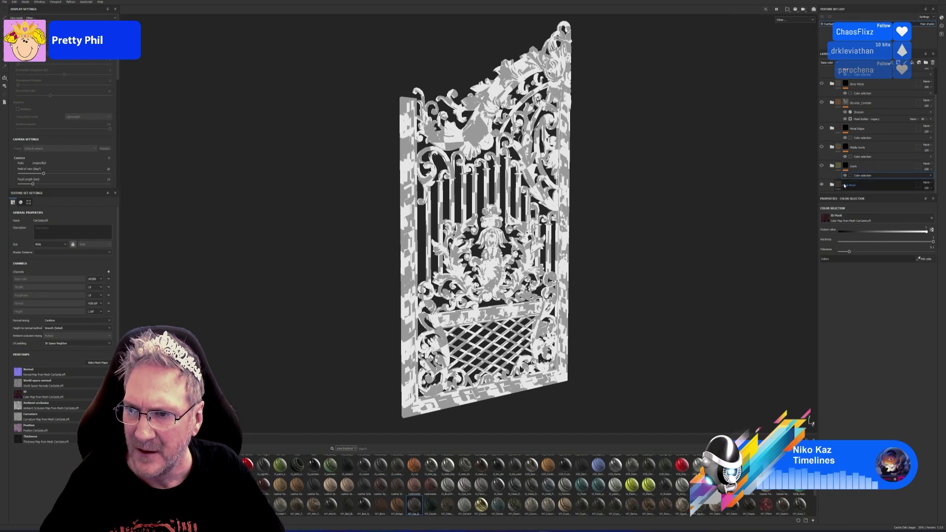
# Step: Expand the Base Metal folder to review its layers, then open Bake Mesh Maps
pyautogui.click(866, 185)
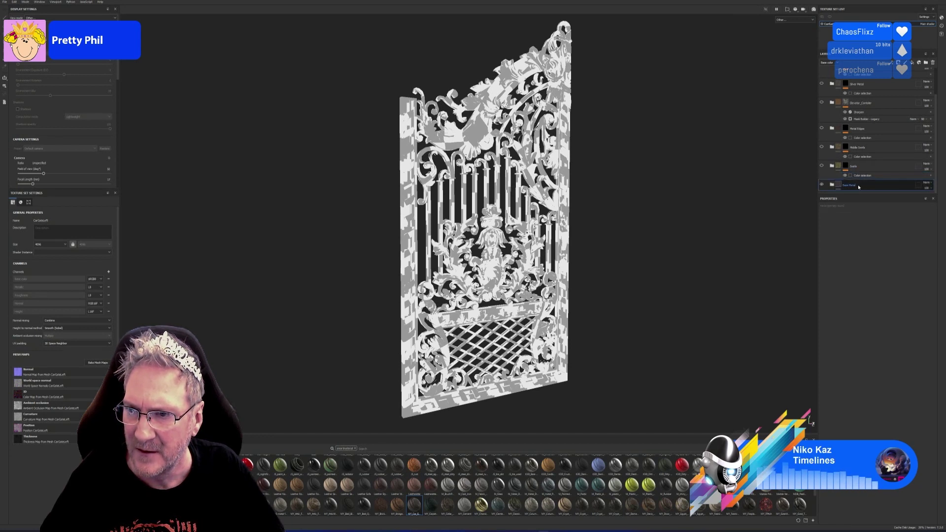
pyautogui.click(832, 185)
pyautogui.scroll(-1, 862, 176)
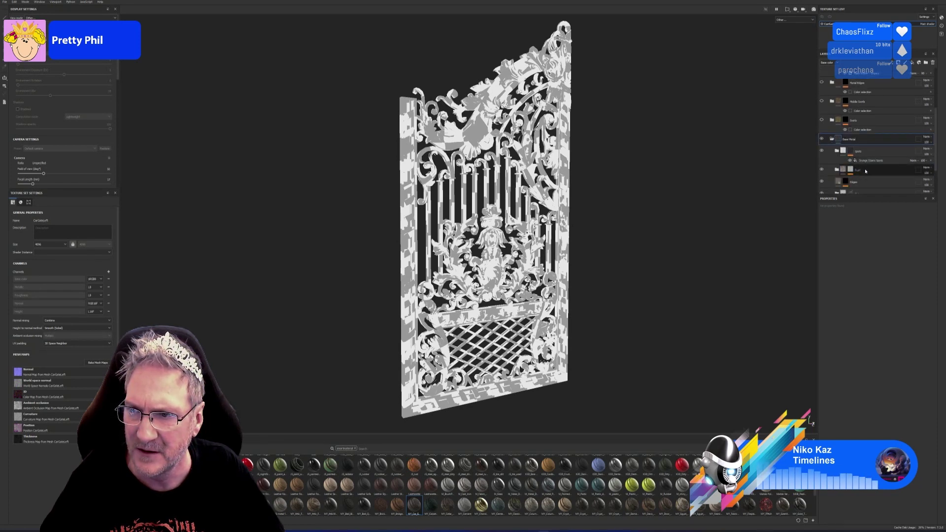
pyautogui.scroll(-3, 864, 170)
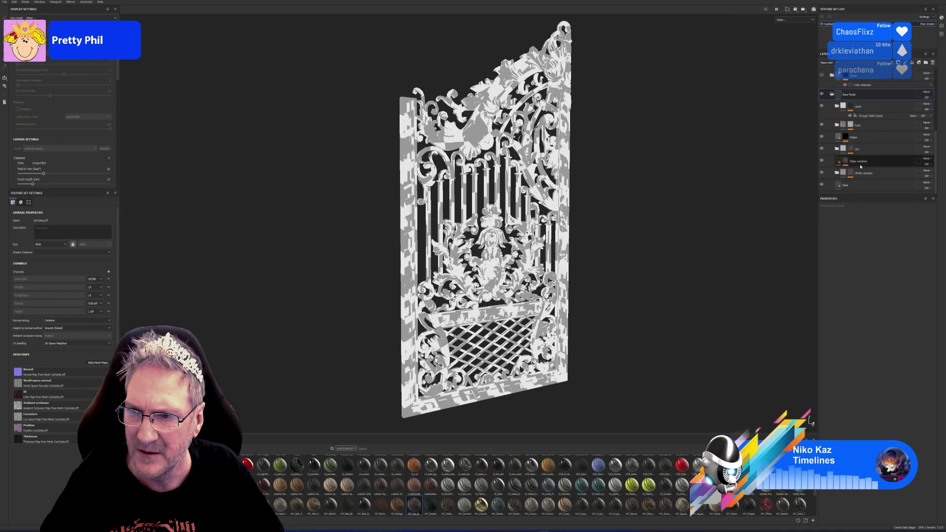
pyautogui.scroll(4, 857, 163)
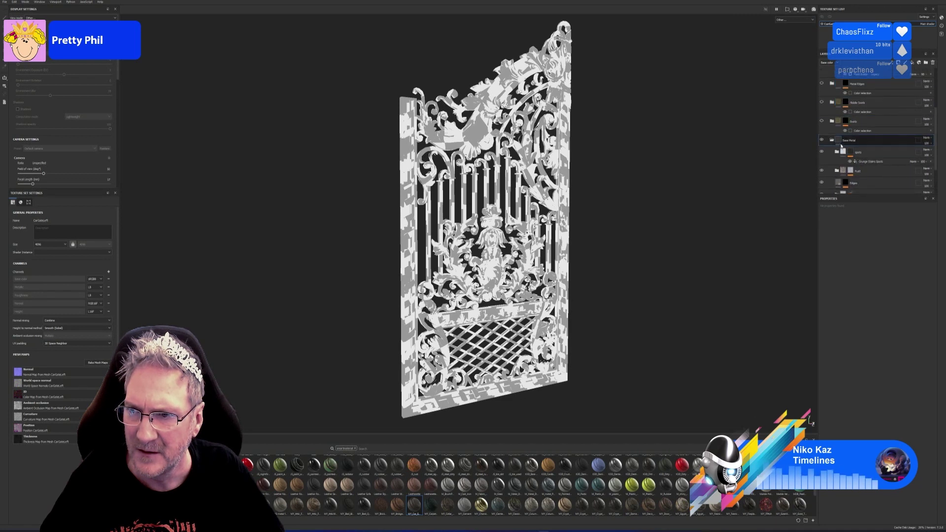
pyautogui.scroll(2, 838, 140)
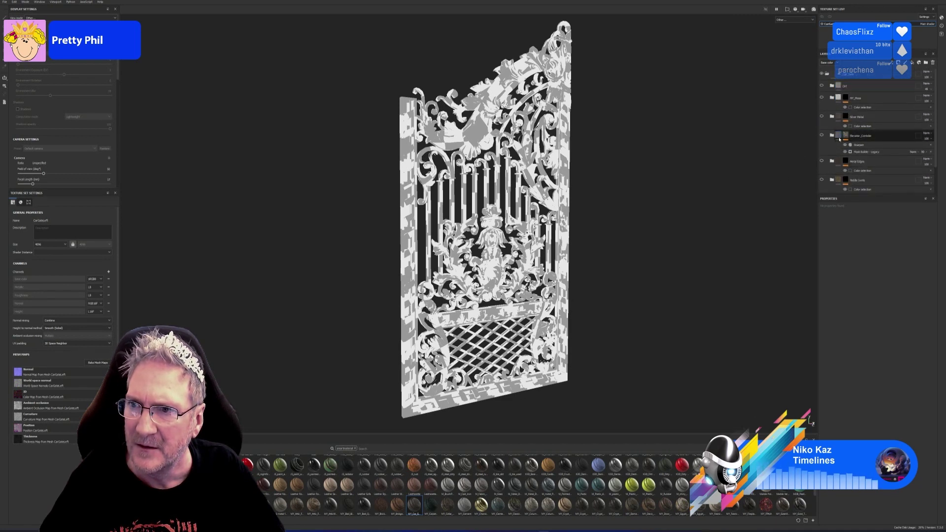
pyautogui.moveTo(655, 154)
pyautogui.keyDown('alt'); pyautogui.mouseDown()
pyautogui.moveTo(644, 201)
pyautogui.moveTo(370, 223)
pyautogui.moveTo(880, 185)
pyautogui.moveTo(646, 200)
pyautogui.mouseUp(); pyautogui.keyUp('alt')
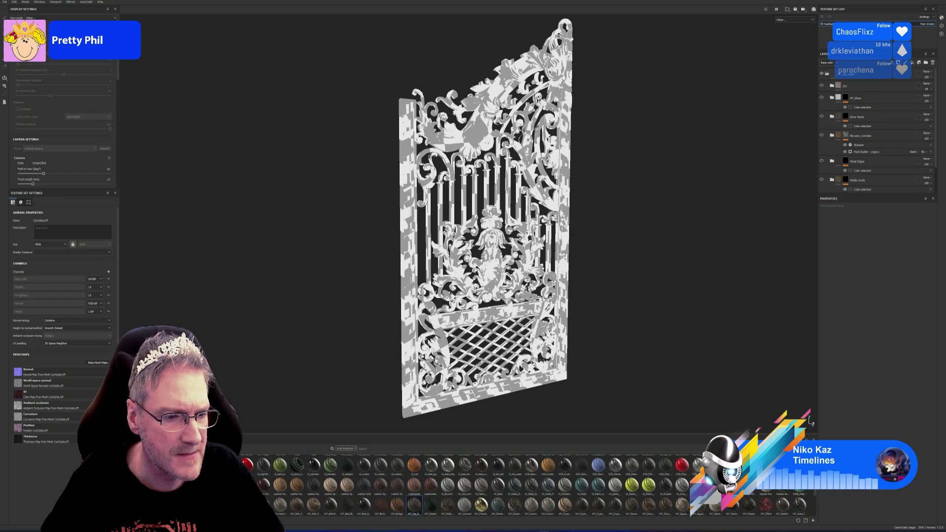
pyautogui.click(97, 363)
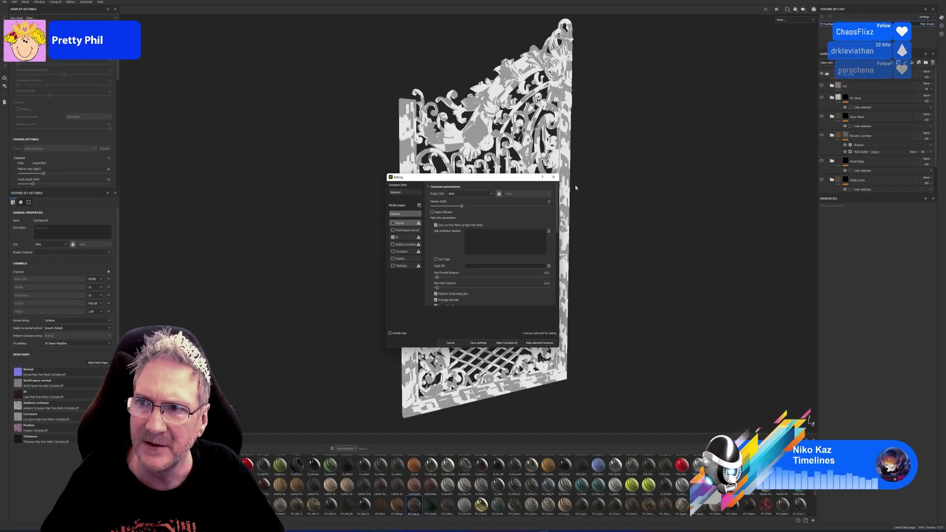
pyautogui.click(553, 177)
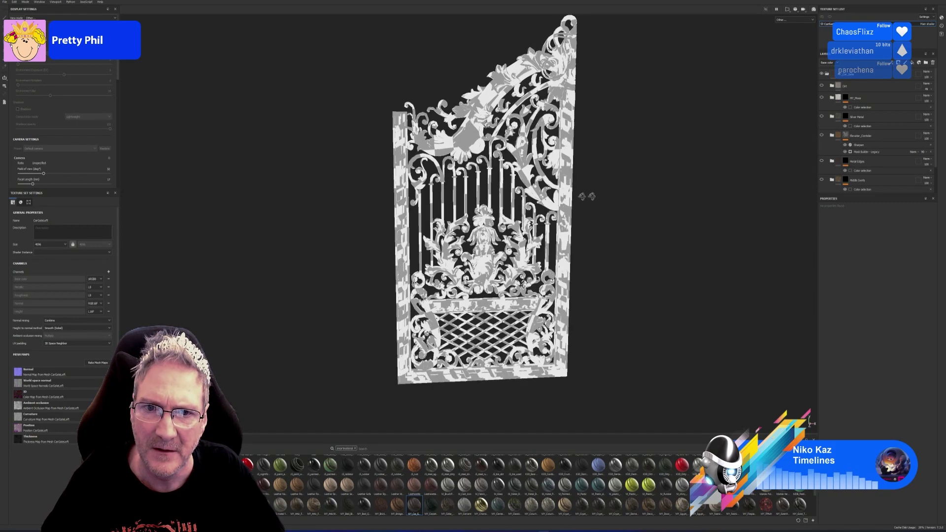
pyautogui.keyDown('alt'); pyautogui.moveTo(586, 194); pyautogui.dragTo(622, 191); pyautogui.keyUp('alt')
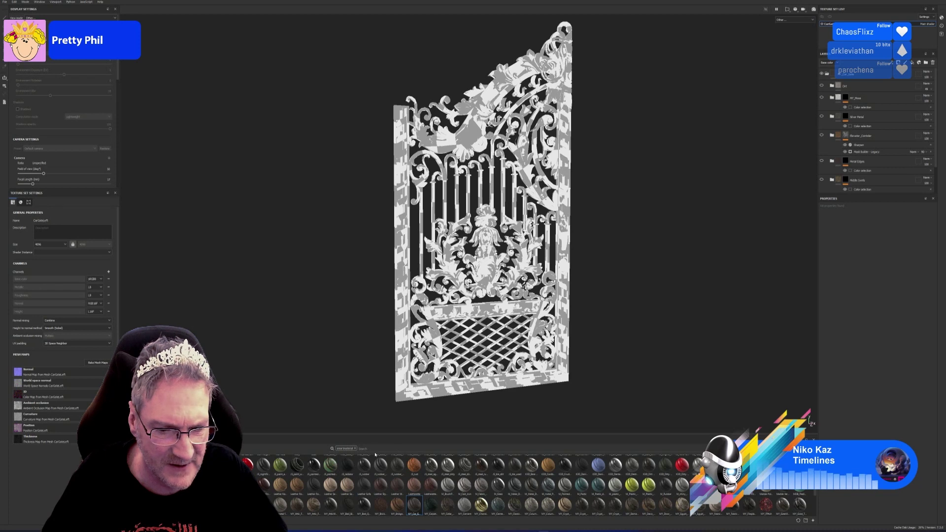
# Step: Clear the shelf filter, collapse the top layer folder, and drop a shelf material onto the gate
pyautogui.click(355, 448)
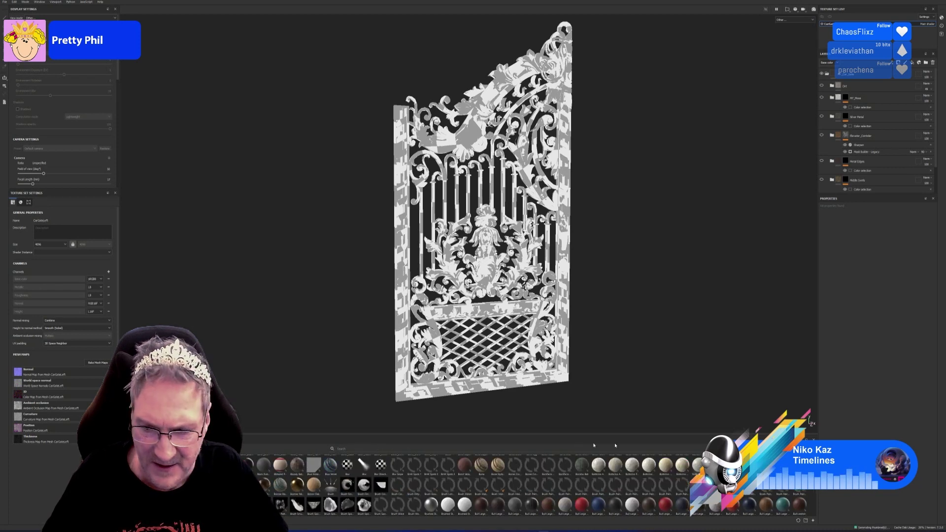
pyautogui.click(827, 73)
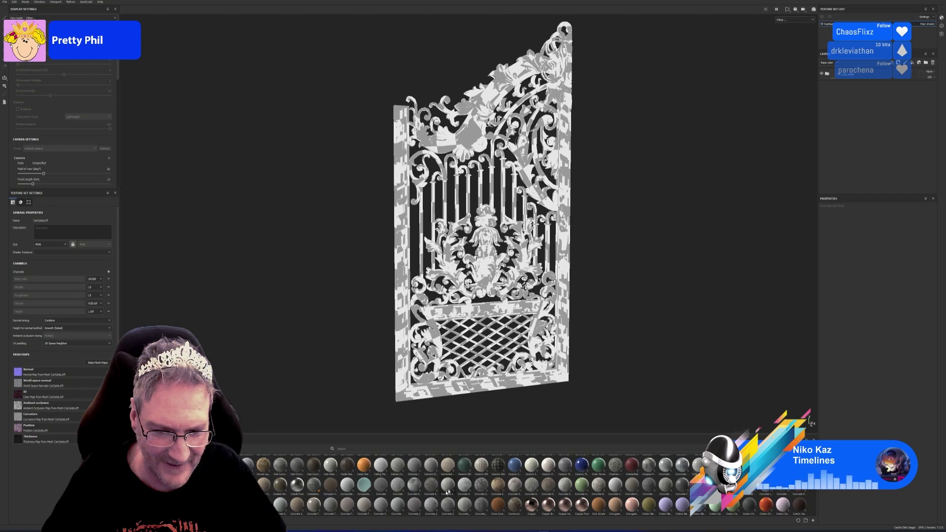
pyautogui.moveTo(447, 485); pyautogui.dragTo(563, 243)
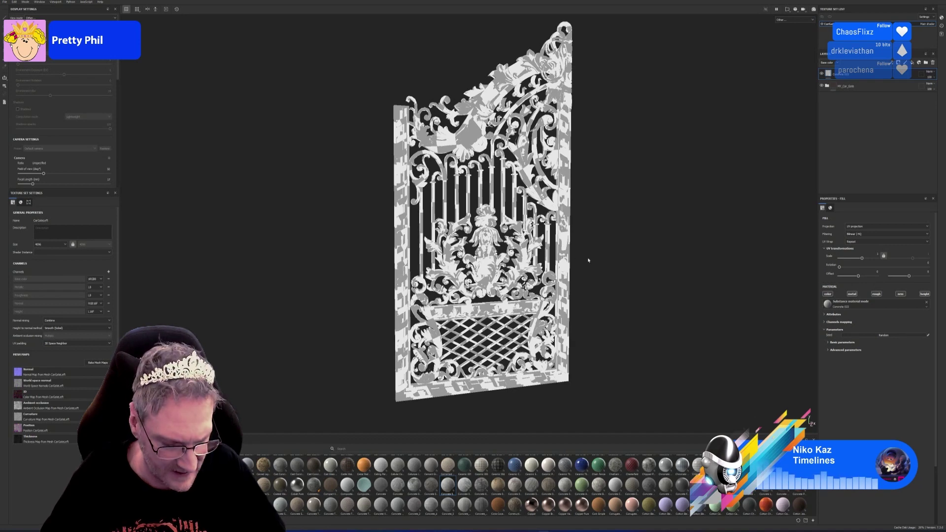
# Step: Toggle the new fill layer's material colour channel and orbit to check the gate
pyautogui.moveTo(586, 259)
pyautogui.keyDown('alt'); pyautogui.mouseDown()
pyautogui.moveTo(593, 283)
pyautogui.moveTo(534, 236)
pyautogui.moveTo(590, 255)
pyautogui.mouseUp(); pyautogui.keyUp('alt')
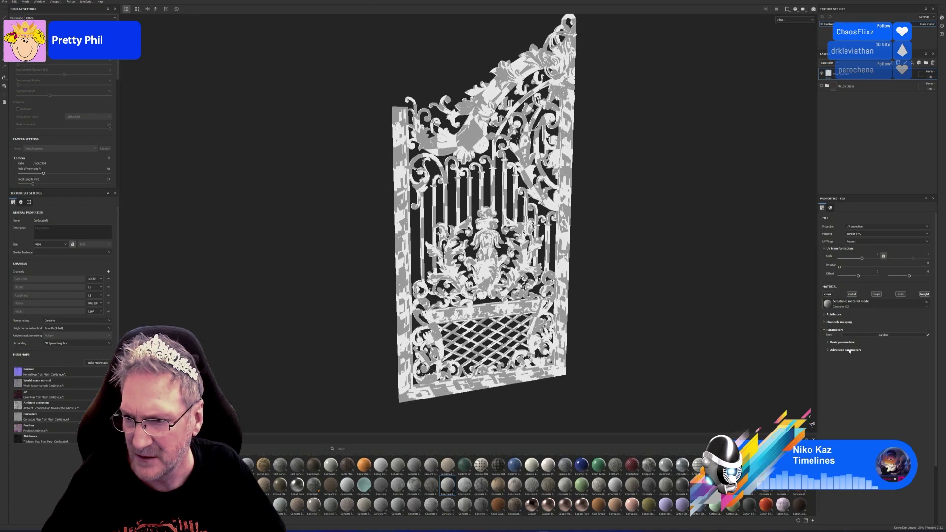
pyautogui.click(828, 295)
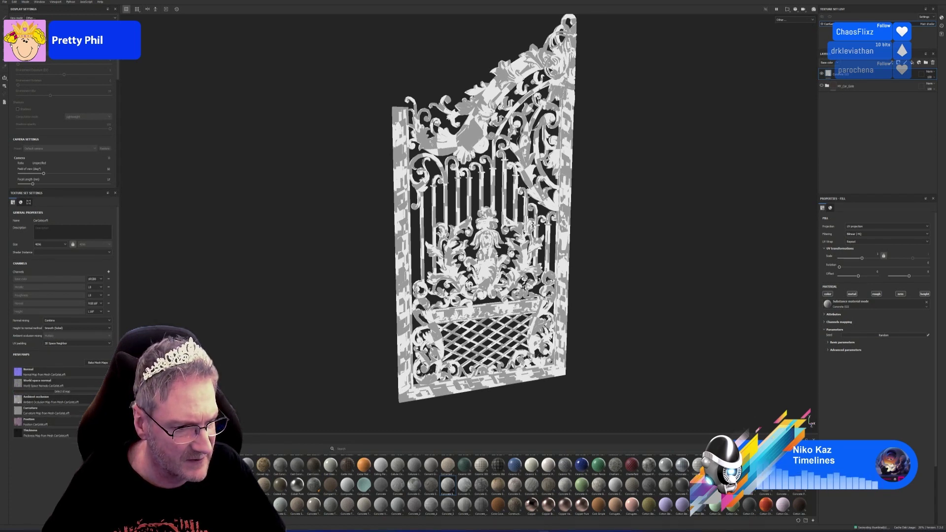
pyautogui.keyDown('alt'); pyautogui.moveTo(283, 345); pyautogui.dragTo(317, 345); pyautogui.keyUp('alt')
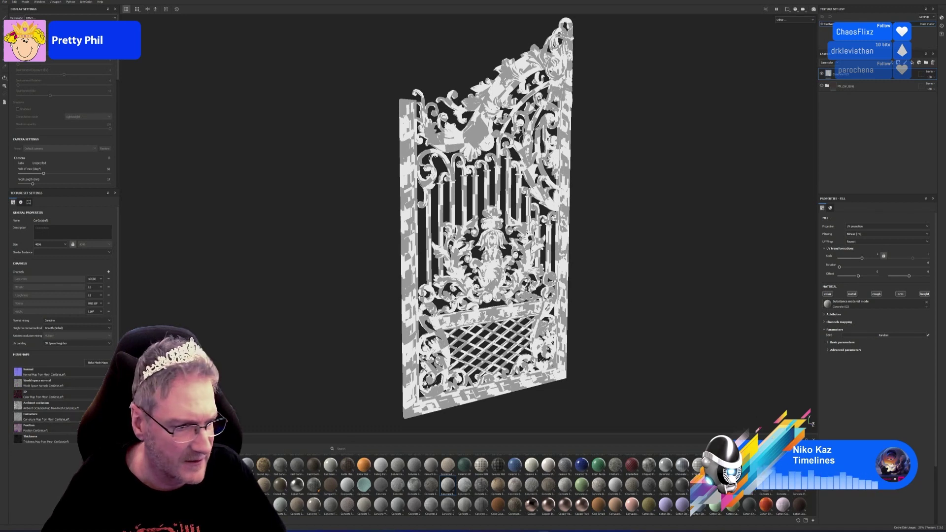
pyautogui.keyDown('alt'); pyautogui.moveTo(555, 206); pyautogui.dragTo(525, 202); pyautogui.keyUp('alt')
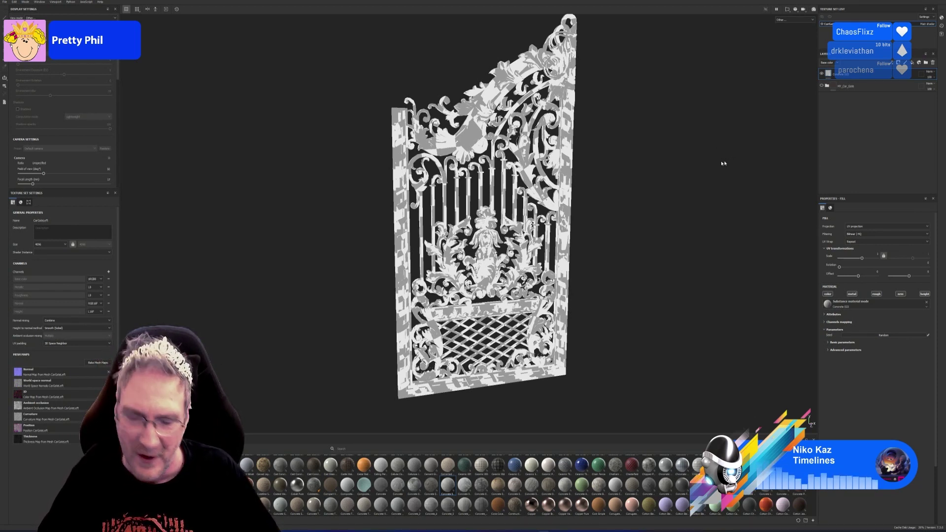
pyautogui.keyDown('alt'); pyautogui.moveTo(608, 190); pyautogui.dragTo(582, 196); pyautogui.keyUp('alt')
pyautogui.keyDown('alt'); pyautogui.moveTo(326, 211); pyautogui.dragTo(369, 217); pyautogui.keyUp('alt')
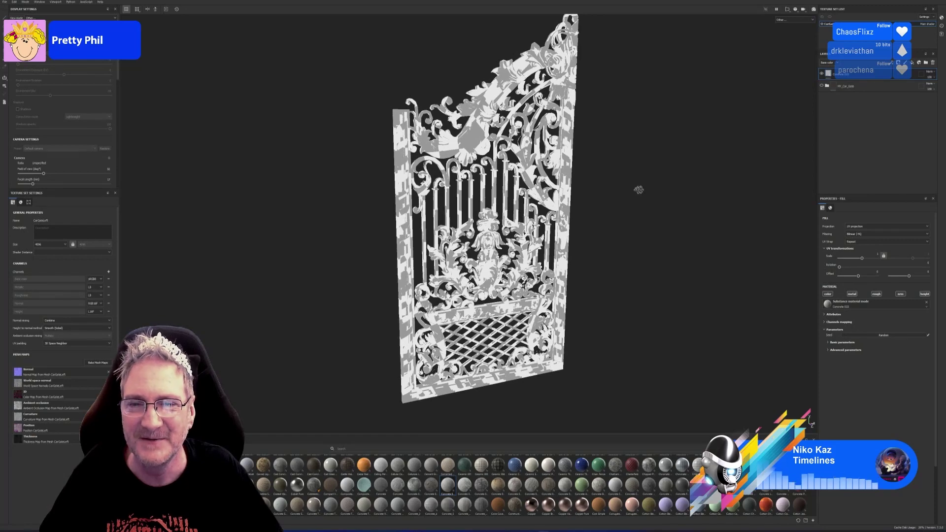
pyautogui.keyDown('alt'); pyautogui.moveTo(638, 187); pyautogui.dragTo(622, 202); pyautogui.keyUp('alt')
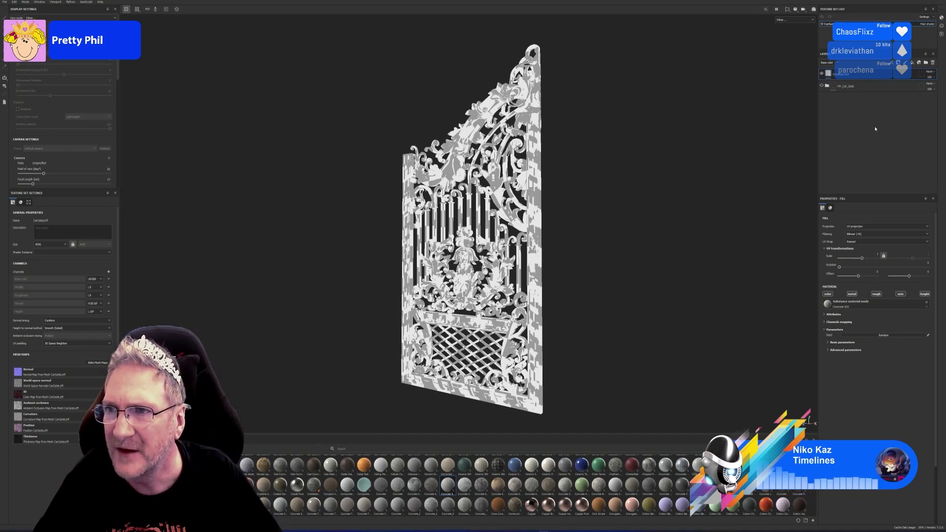
# Step: Preview the gate's Normal+Height+Mesh channel, then its Base color alone
pyautogui.click(811, 20)
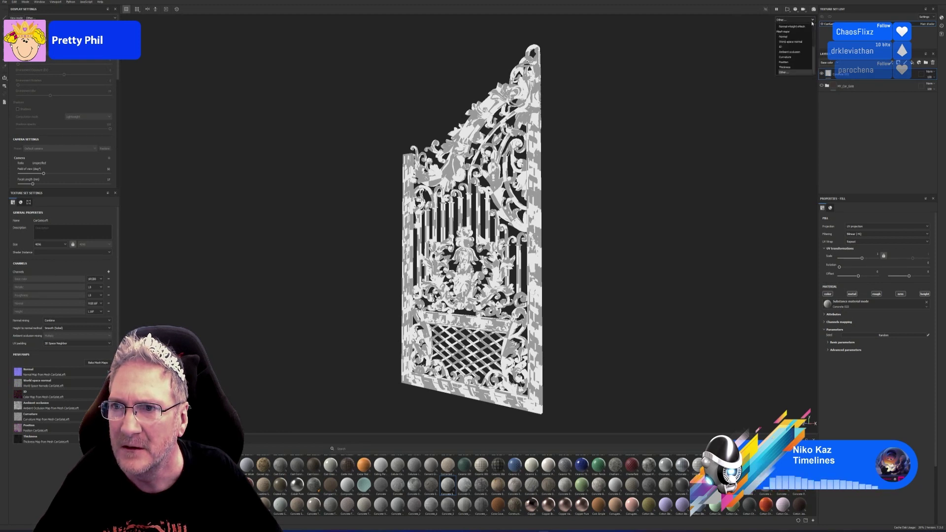
pyautogui.click(792, 26)
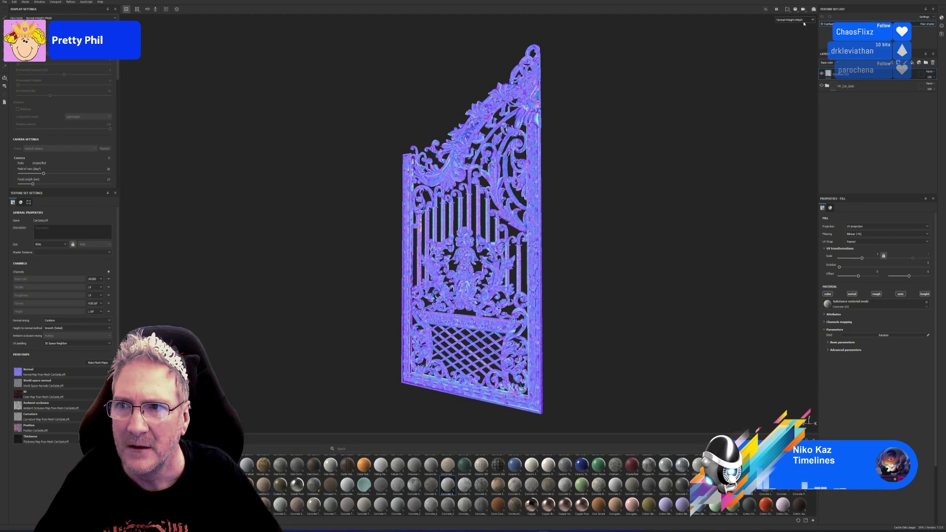
pyautogui.click(809, 20)
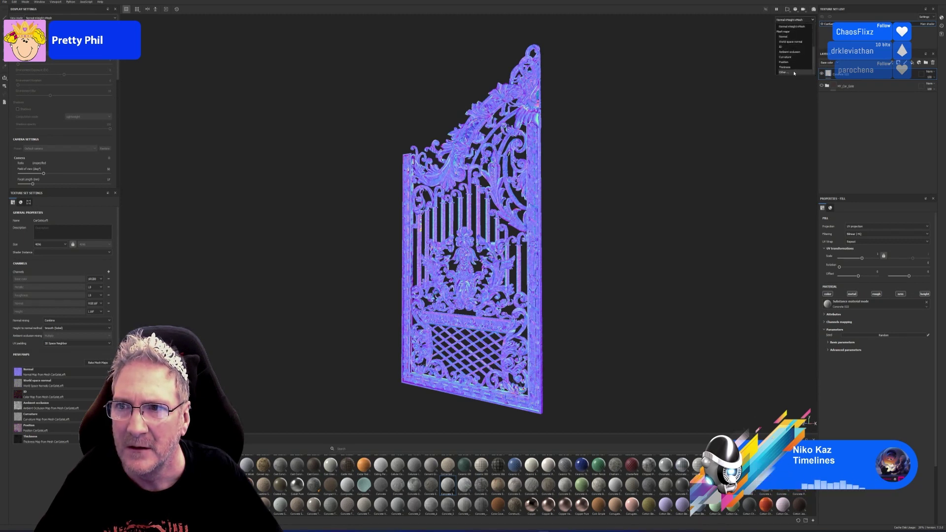
pyautogui.scroll(2, 814, 47)
pyautogui.moveTo(814, 48); pyautogui.dragTo(811, 30)
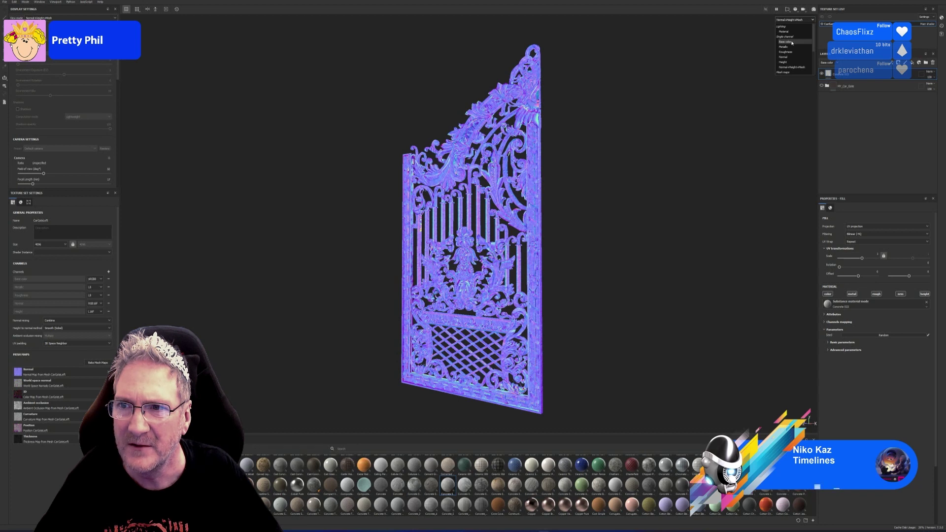
pyautogui.click(792, 42)
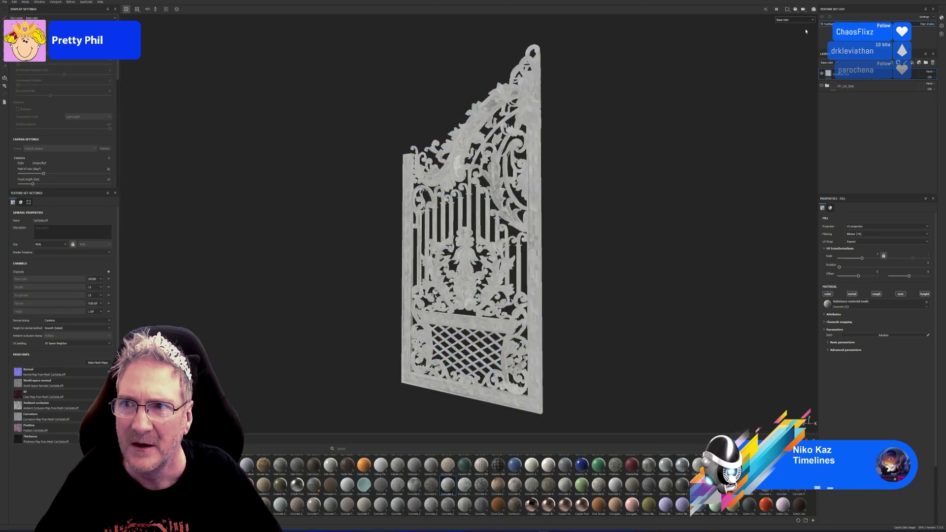
# Step: Switch the viewport back to full Material shading with the M shortcut
pyautogui.click(794, 20)
pyautogui.scroll(-3, 802, 39)
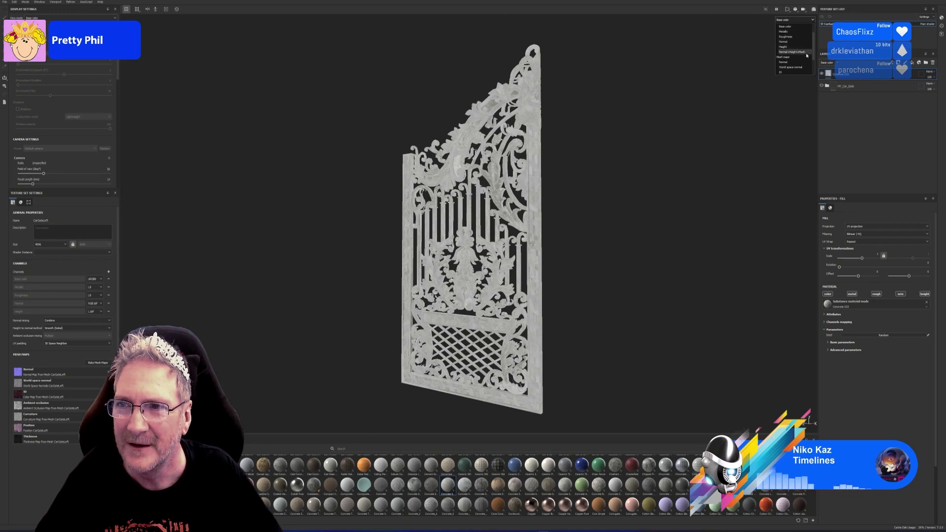
pyautogui.scroll(-3, 806, 55)
pyautogui.scroll(-2, 803, 56)
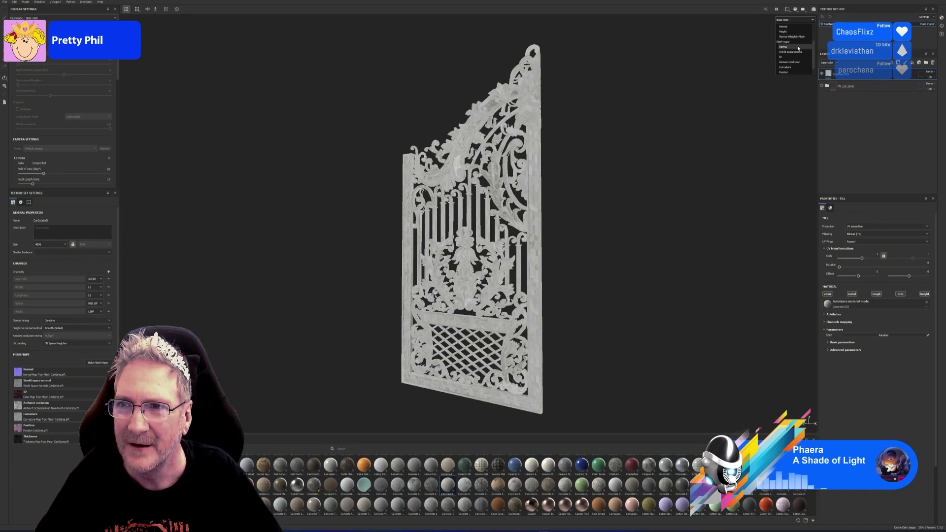
pyautogui.scroll(5, 798, 57)
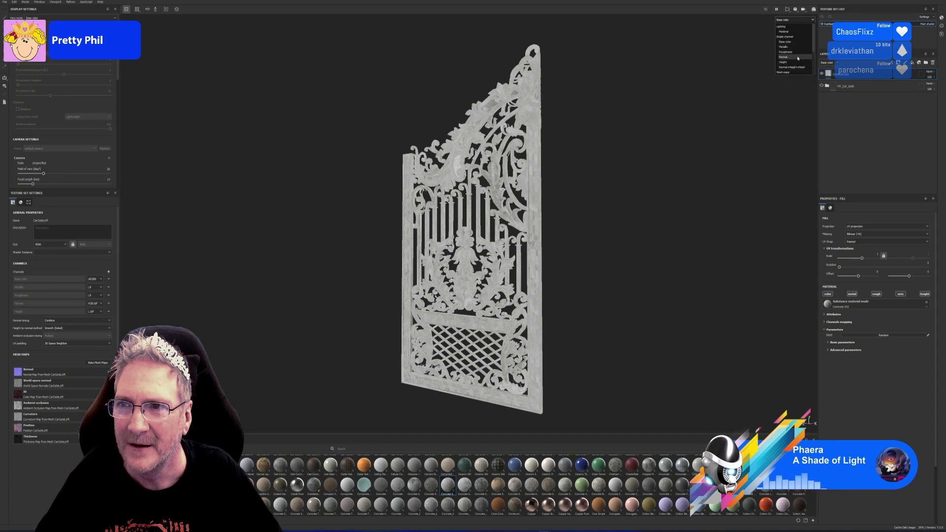
pyautogui.click(795, 35)
pyautogui.press('m')
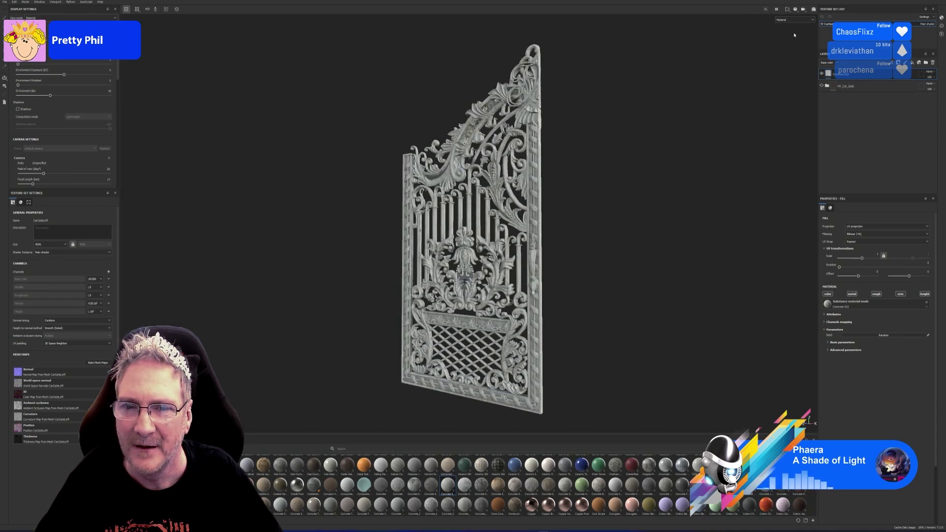
# Step: Recheck the normal and height map, return to Material, and hide the new fill layer
pyautogui.click(809, 22)
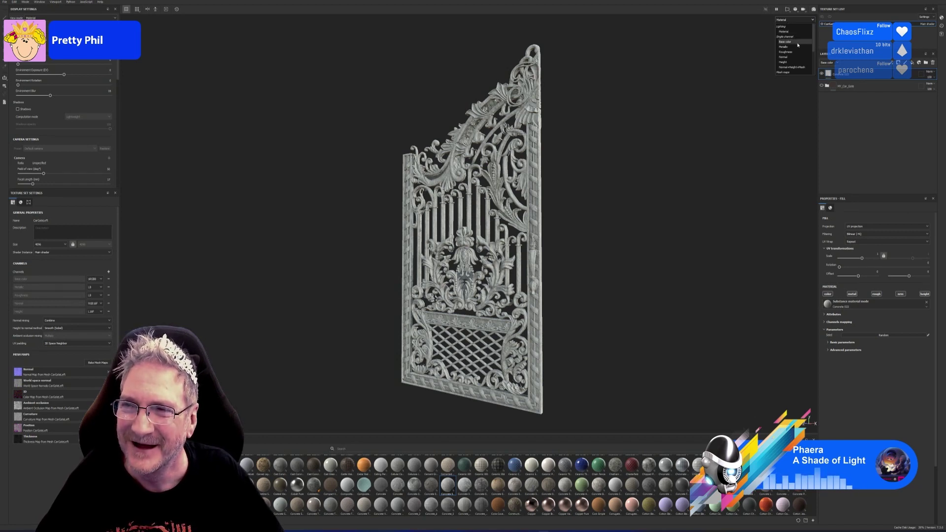
pyautogui.click(803, 67)
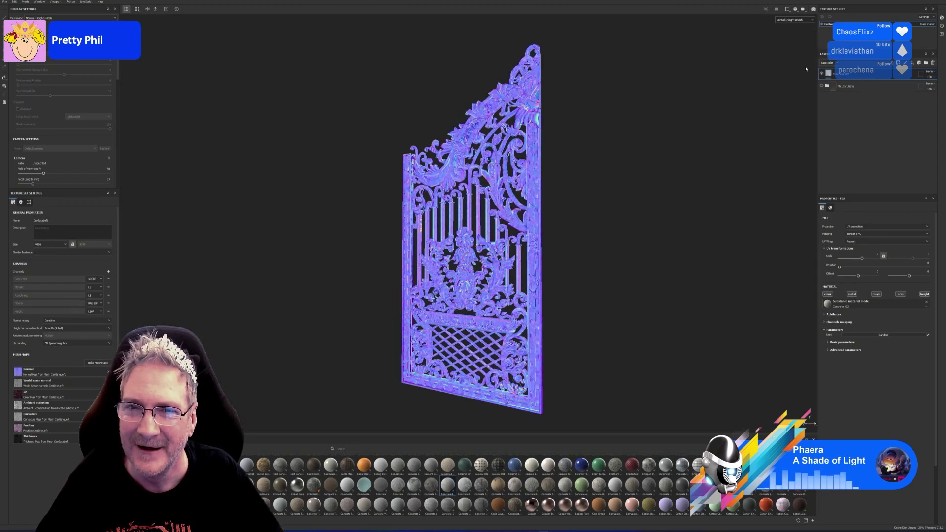
pyautogui.click(811, 21)
pyautogui.click(809, 25)
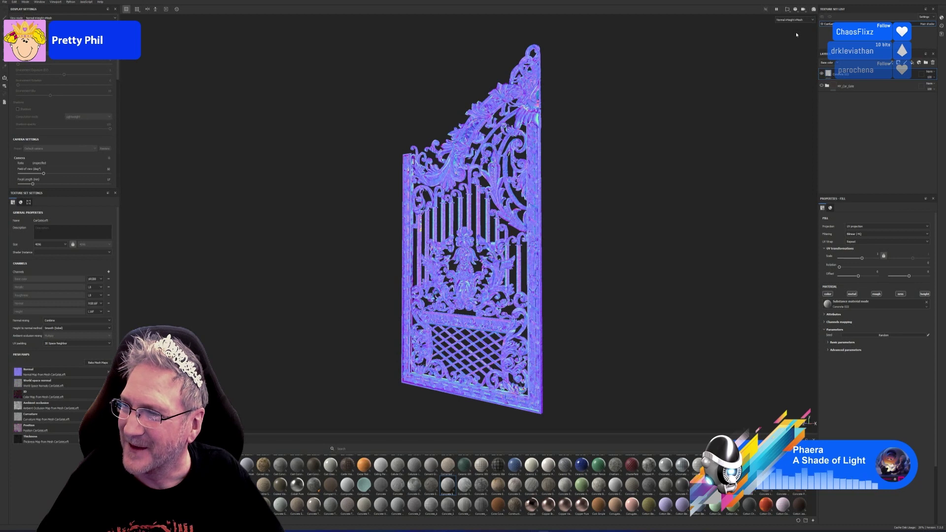
pyautogui.click(813, 20)
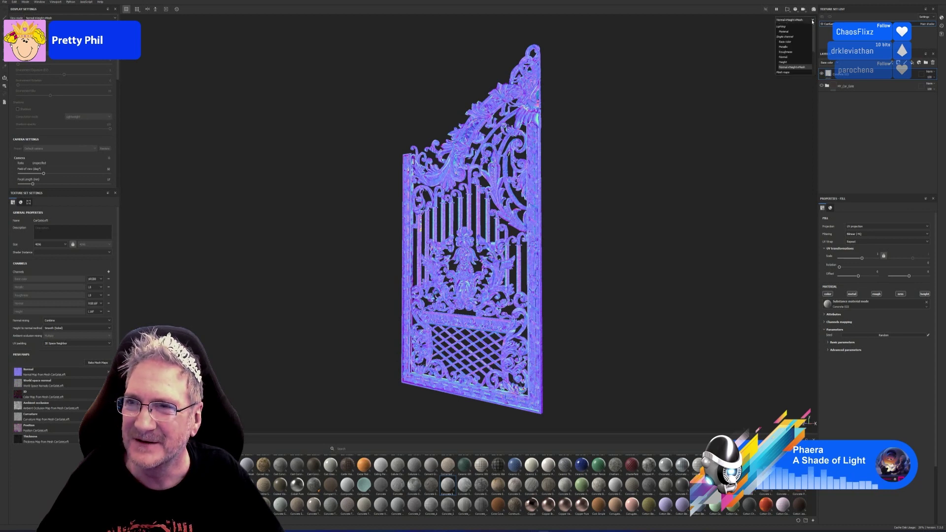
pyautogui.click(795, 33)
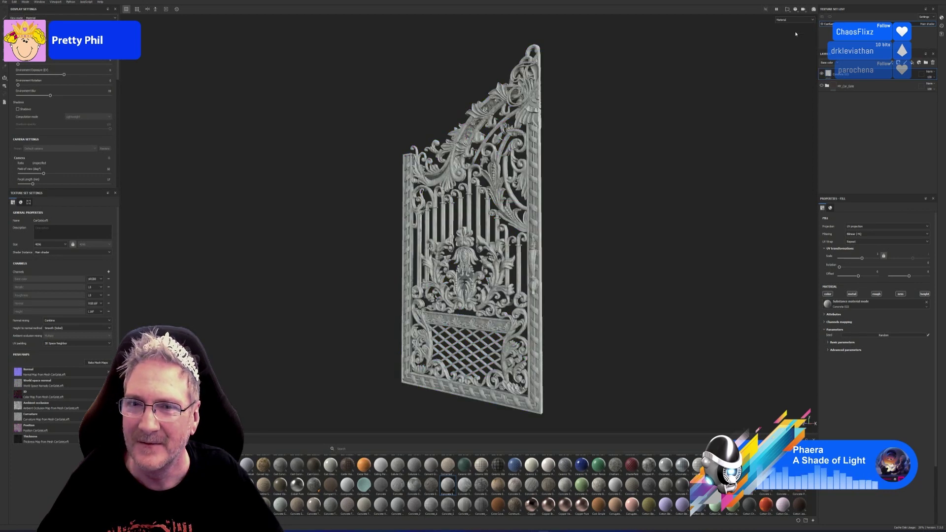
pyautogui.click(822, 73)
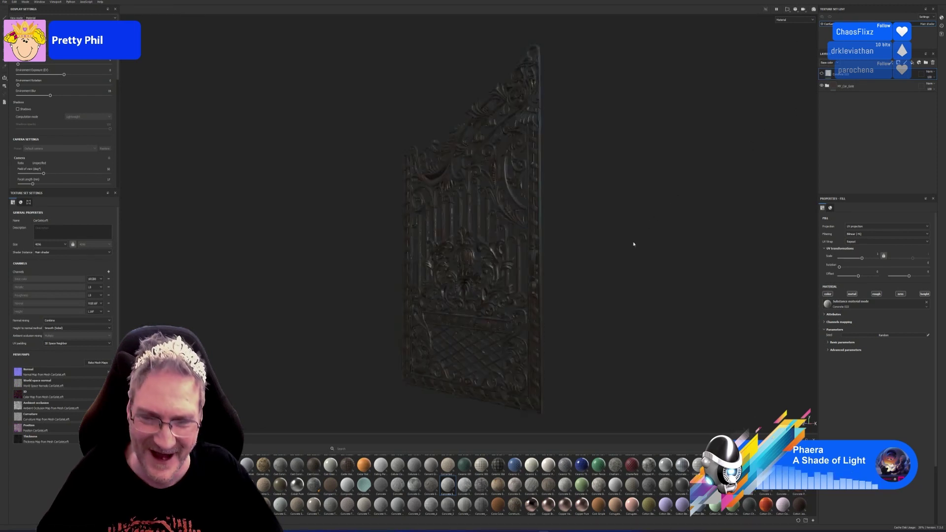
# Step: Delete the temporary Fill layer to reveal the dark weathered iron, and expand the layer folder
pyautogui.keyDown('alt'); pyautogui.moveTo(611, 243); pyautogui.dragTo(650, 235); pyautogui.keyUp('alt')
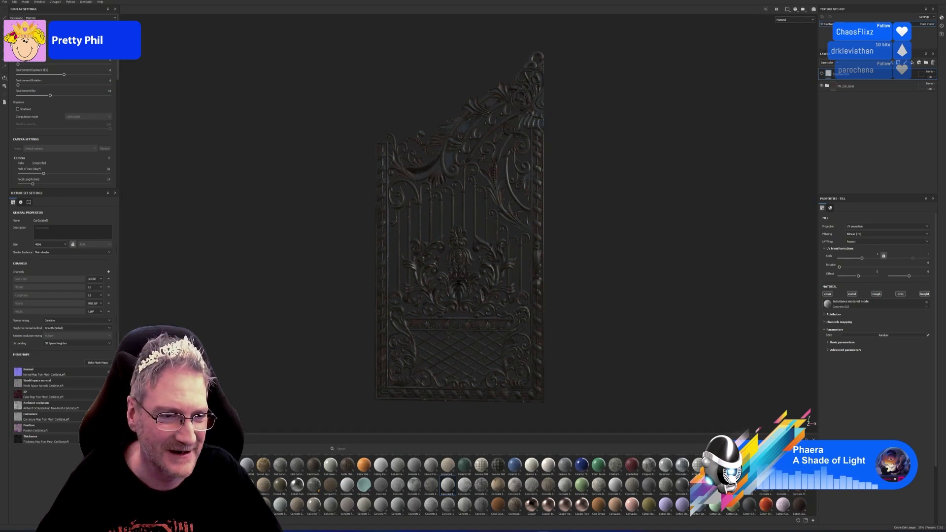
pyautogui.keyDown('alt'); pyautogui.moveTo(558, 311); pyautogui.dragTo(591, 275); pyautogui.keyUp('alt')
pyautogui.keyDown('alt'); pyautogui.moveTo(601, 268); pyautogui.dragTo(619, 252); pyautogui.keyUp('alt')
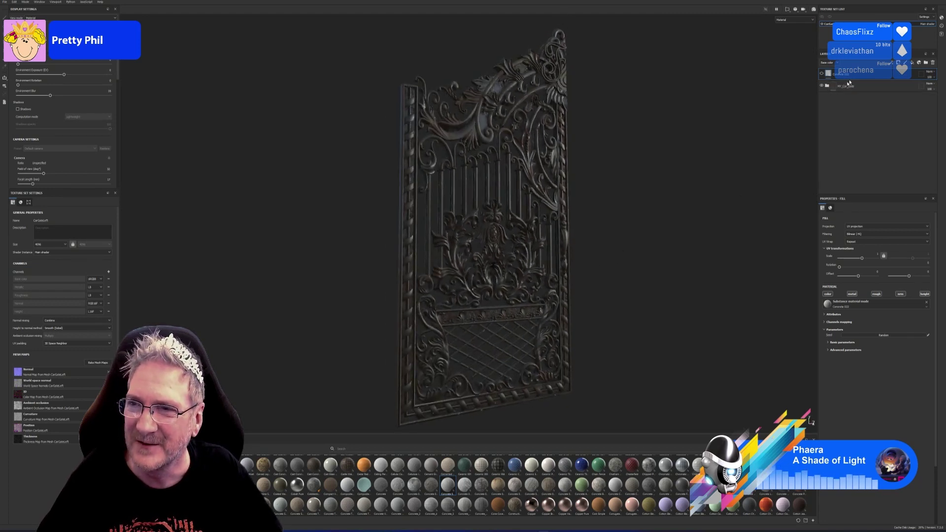
pyautogui.press('Delete')
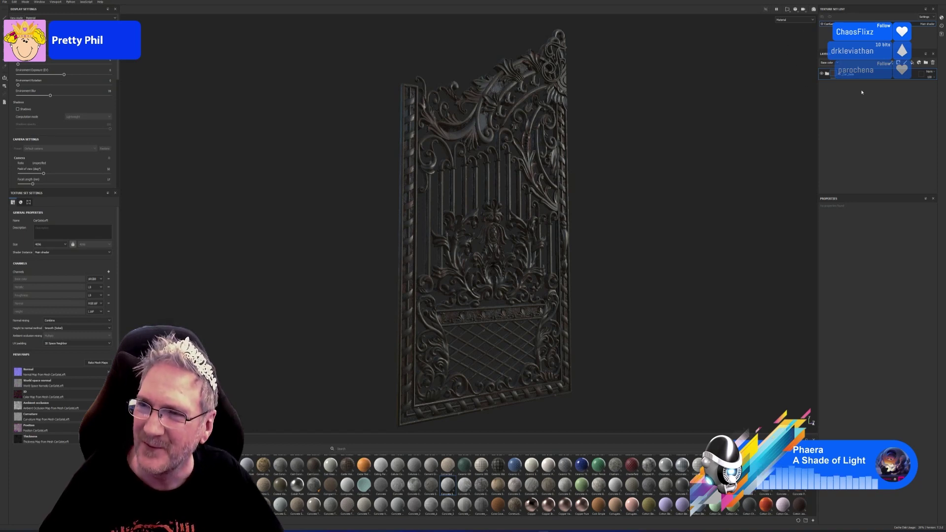
pyautogui.click(827, 73)
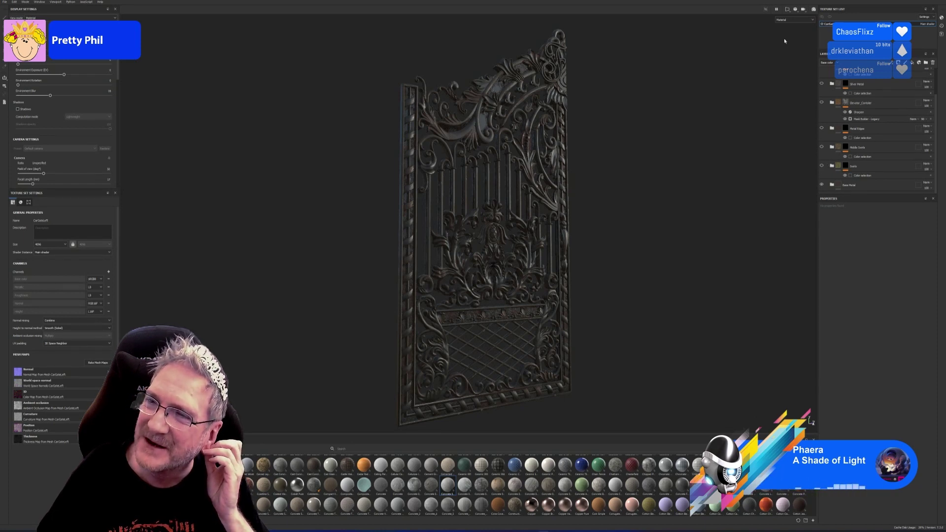
pyautogui.click(810, 21)
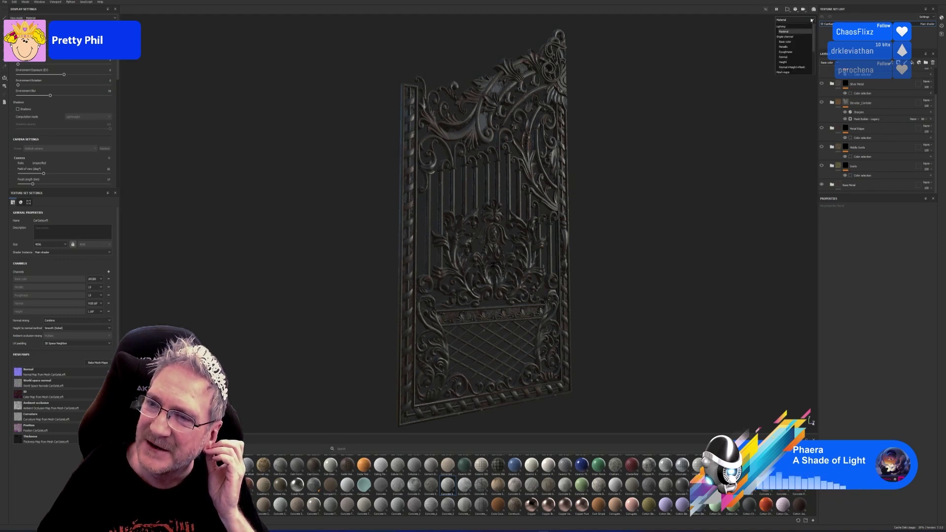
pyautogui.click(707, 130)
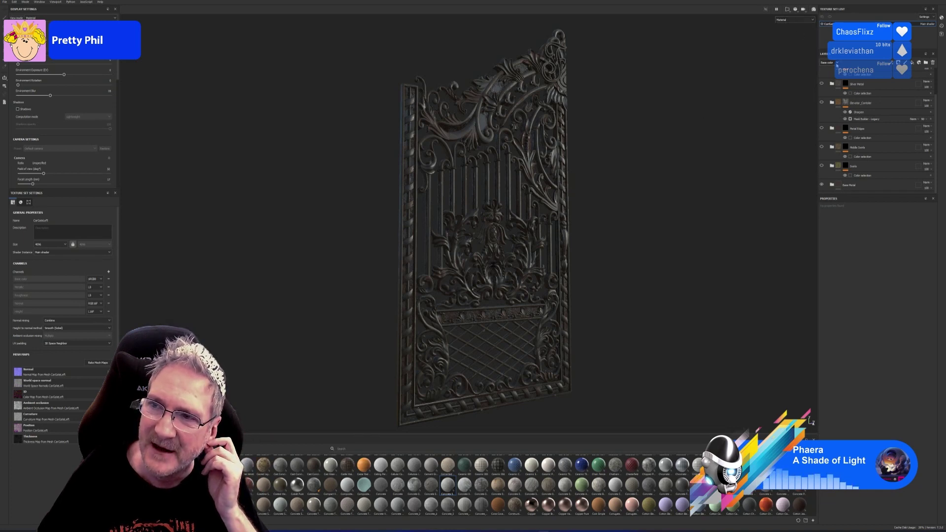
pyautogui.click(837, 65)
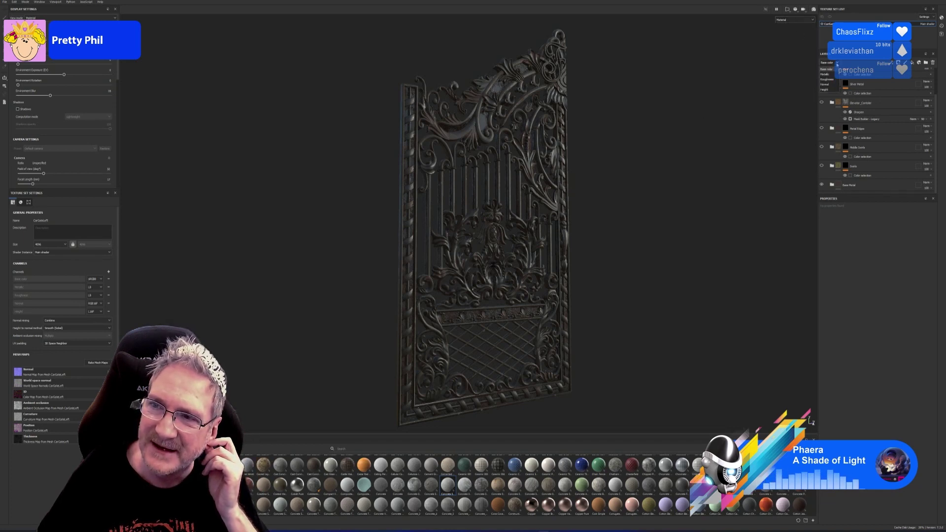
pyautogui.click(861, 247)
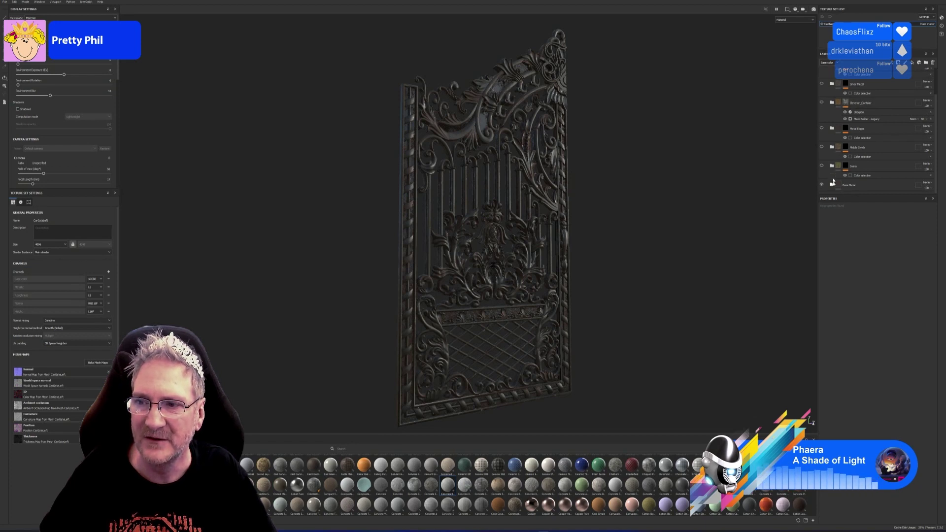
pyautogui.click(875, 189)
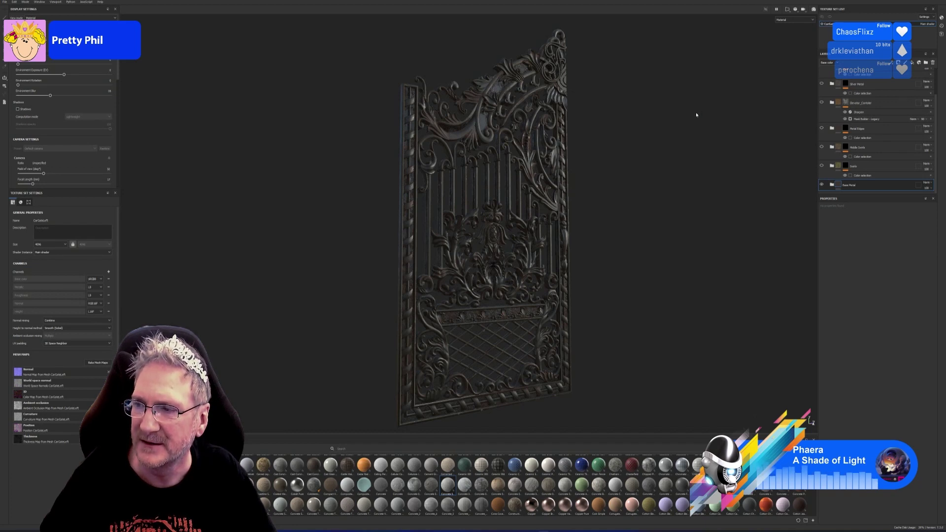
# Step: Keep Base color displayed and open the Swirls layer's Color selection mask settings
pyautogui.click(835, 63)
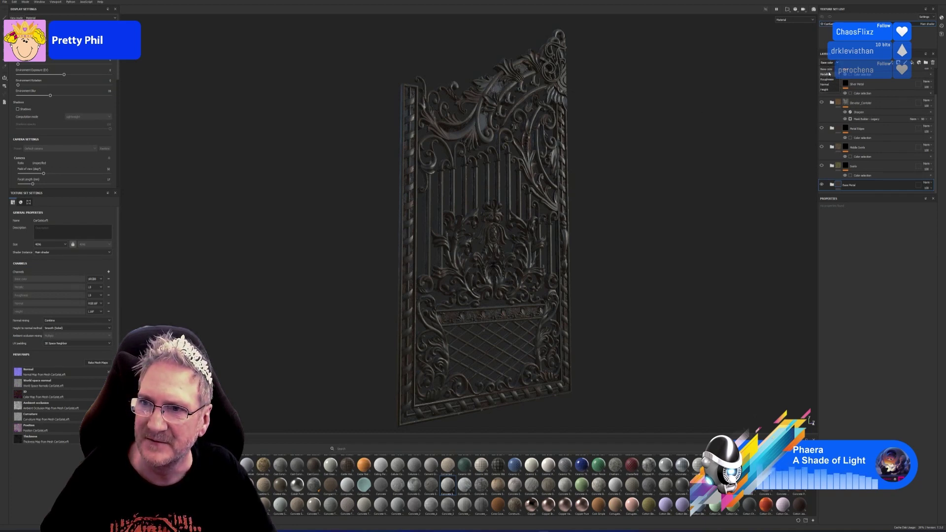
pyautogui.click(848, 279)
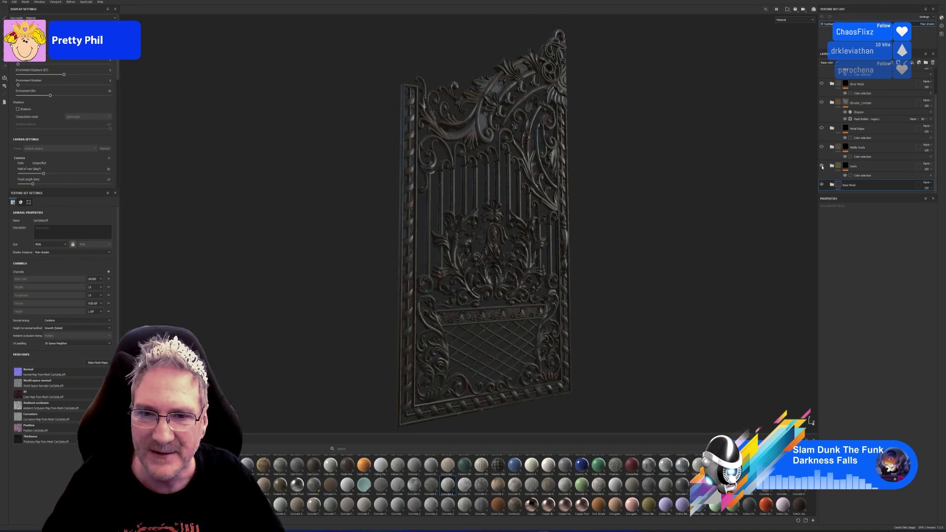
pyautogui.click(837, 167)
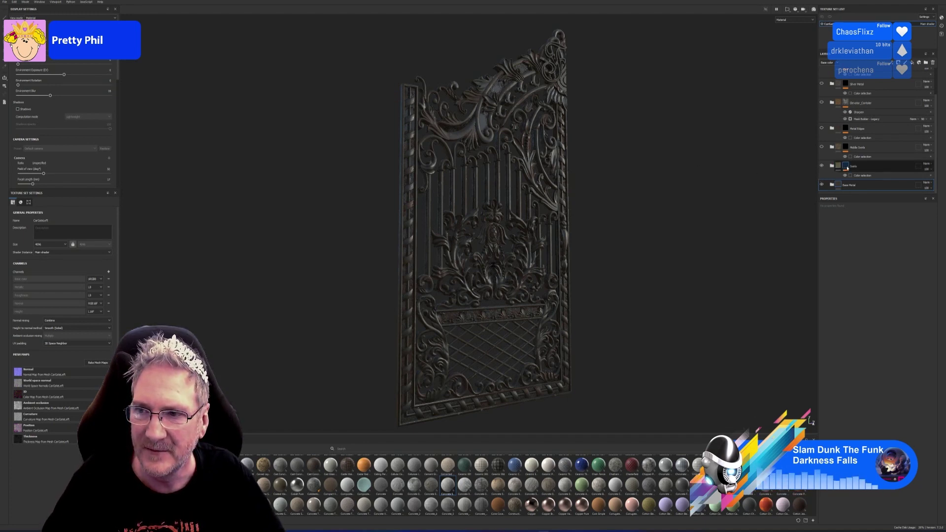
pyautogui.click(870, 176)
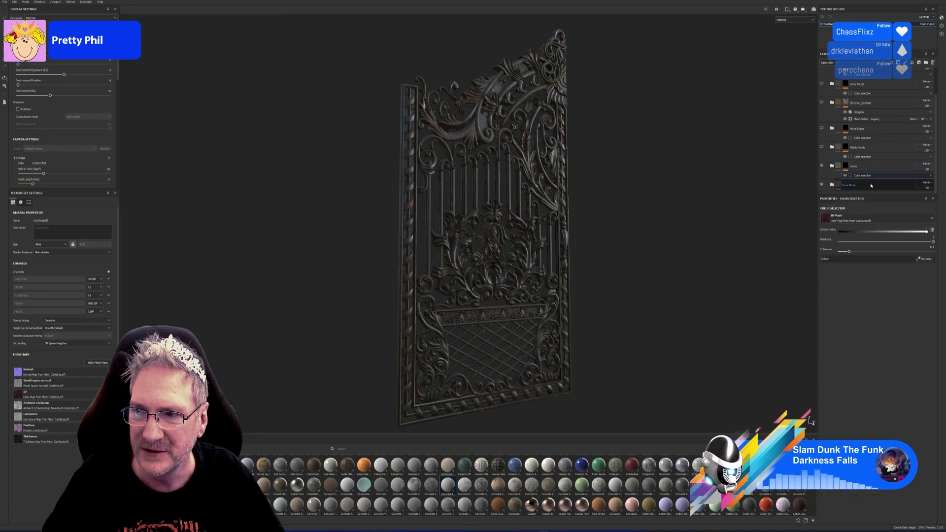
# Step: Pick the blue ID region for the Swirls mask, gilding the central leaf scrolls
pyautogui.click(924, 259)
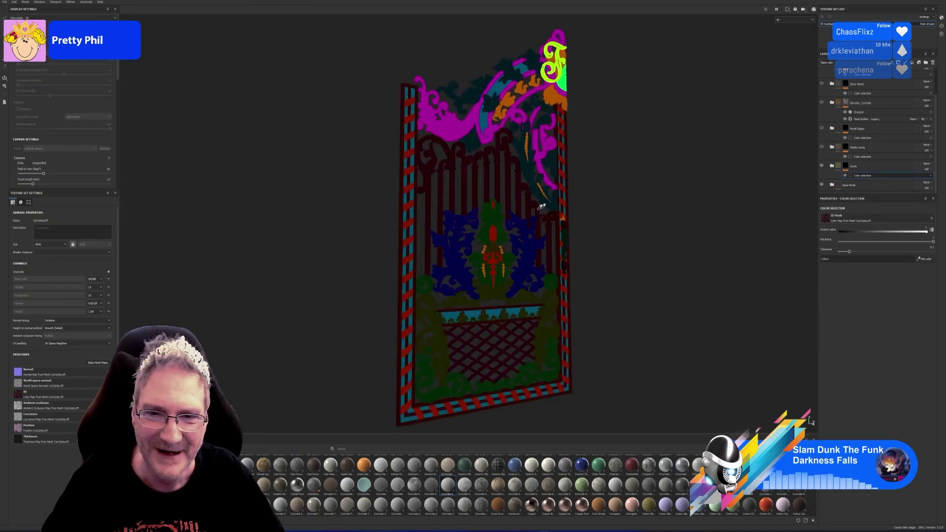
pyautogui.click(455, 247)
pyautogui.keyDown('alt'); pyautogui.moveTo(555, 268); pyautogui.dragTo(583, 272); pyautogui.keyUp('alt')
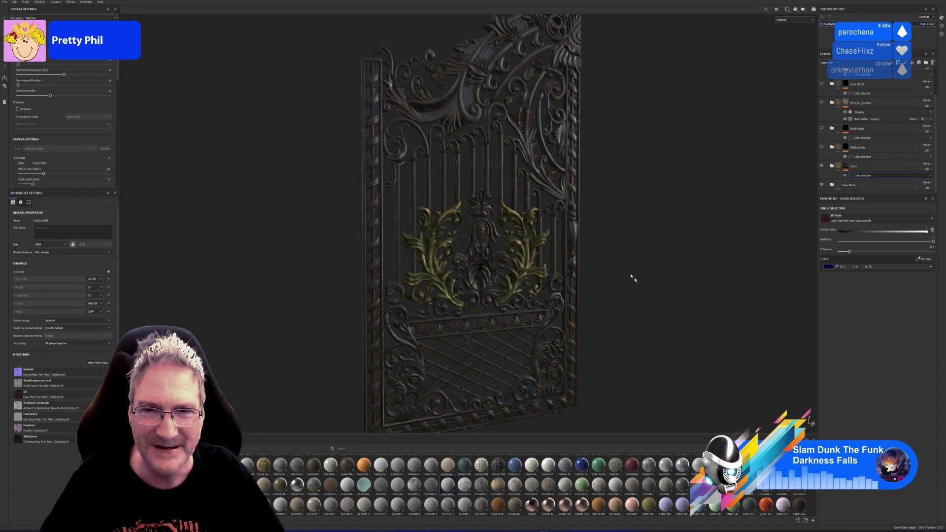
pyautogui.keyDown('alt'); pyautogui.moveTo(647, 264); pyautogui.dragTo(633, 265); pyautogui.keyUp('alt')
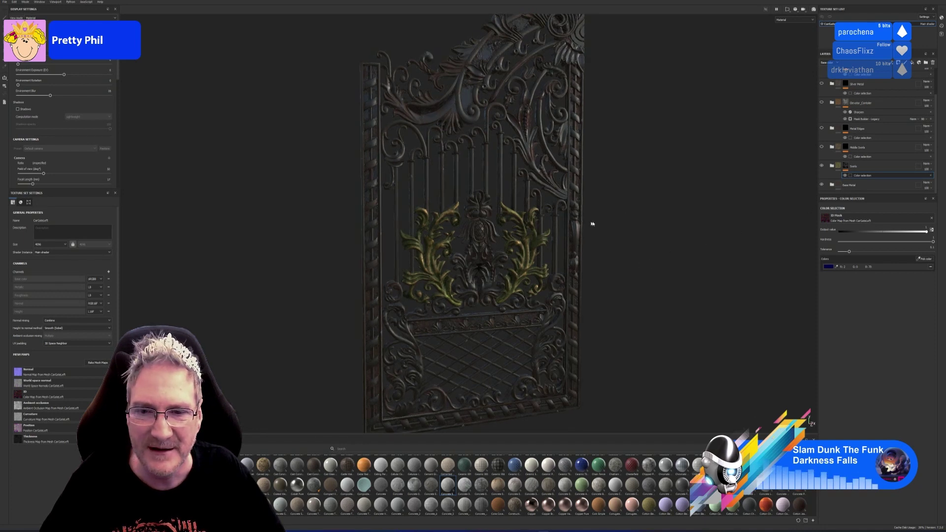
pyautogui.keyDown('alt'); pyautogui.moveTo(611, 215); pyautogui.dragTo(603, 240); pyautogui.keyUp('alt')
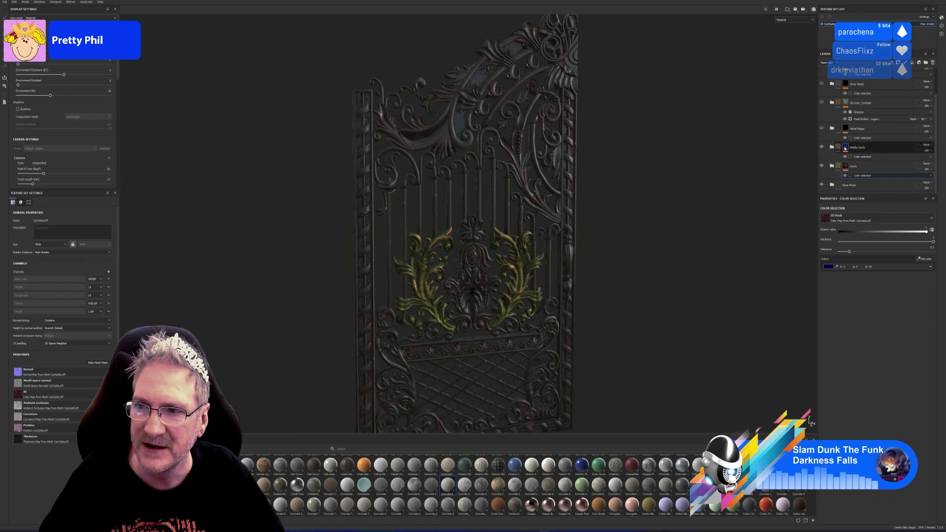
# Step: Mask the Middle Swirls layer to the magenta ID swirl region
pyautogui.click(862, 155)
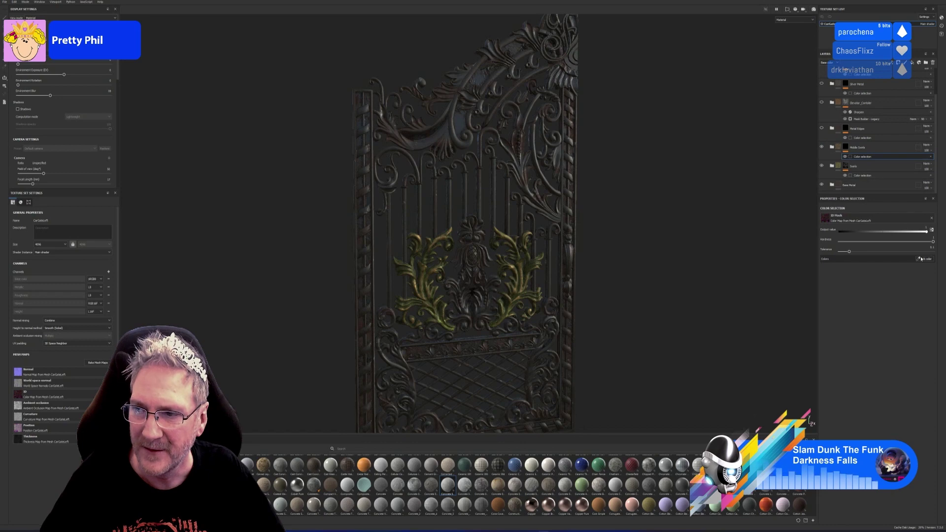
pyautogui.click(916, 258)
pyautogui.click(431, 132)
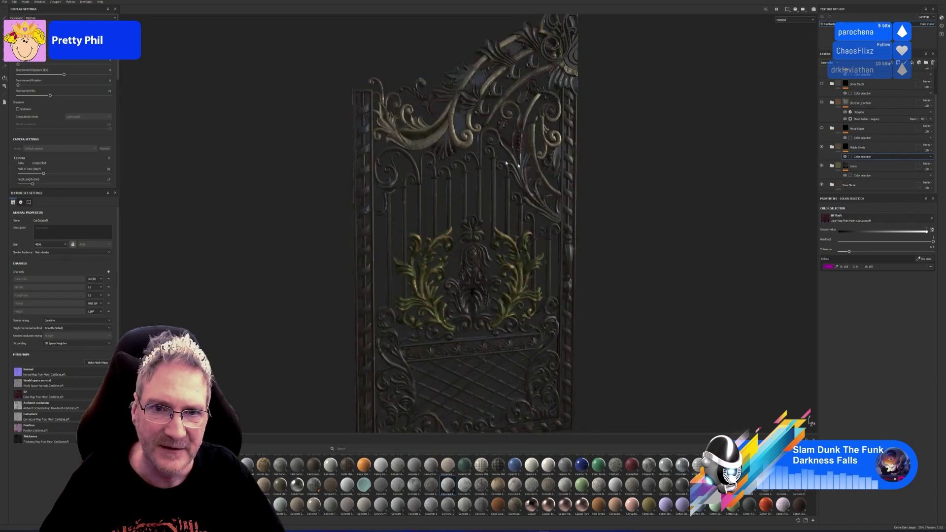
pyautogui.keyDown('alt'); pyautogui.moveTo(605, 192); pyautogui.dragTo(613, 172); pyautogui.keyUp('alt')
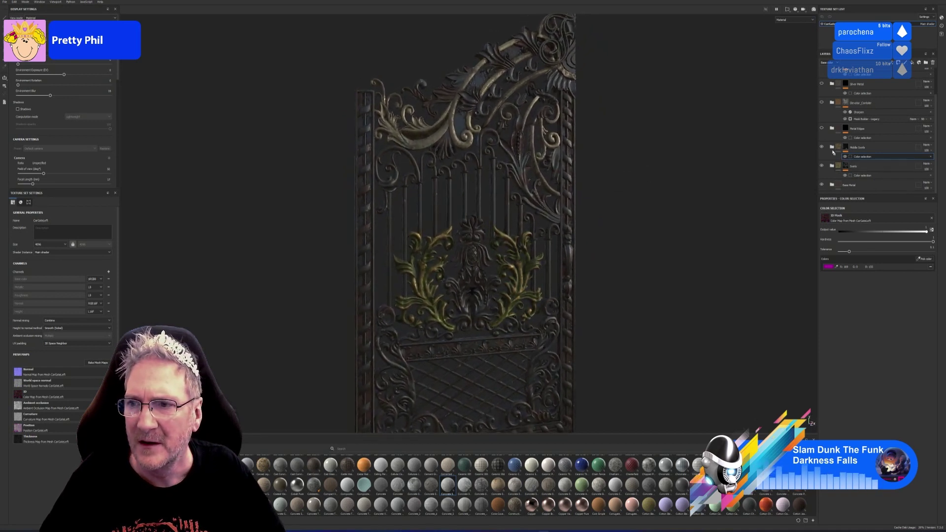
# Step: Make Metal Edges visible and mask it to the dark red ID trims
pyautogui.click(822, 128)
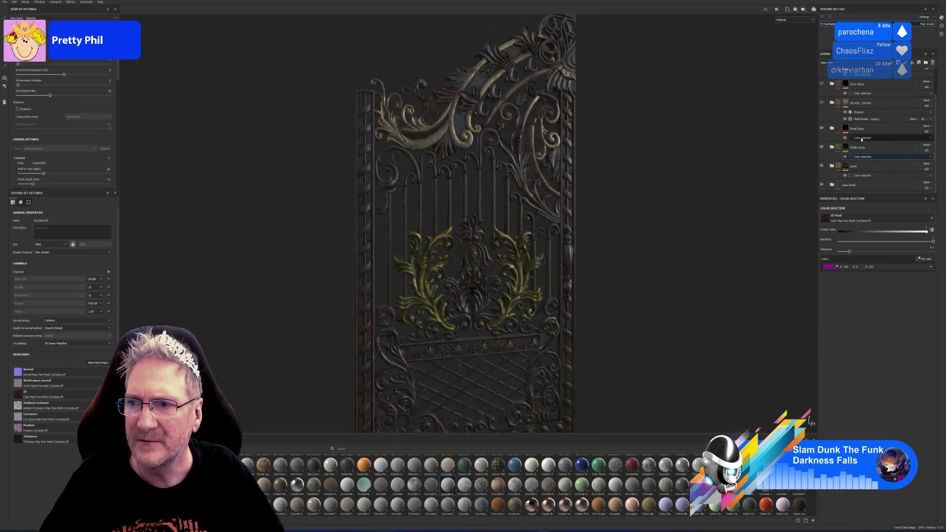
pyautogui.click(861, 138)
pyautogui.click(925, 259)
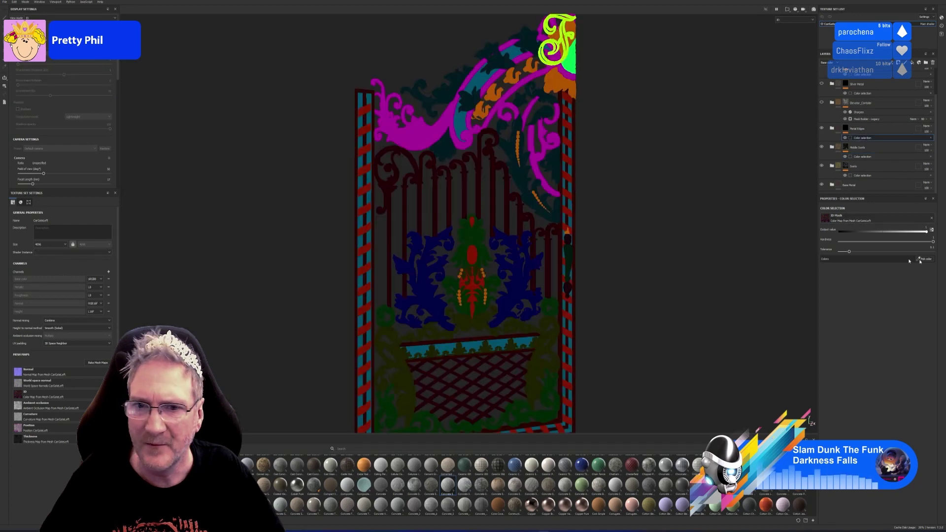
pyautogui.click(481, 176)
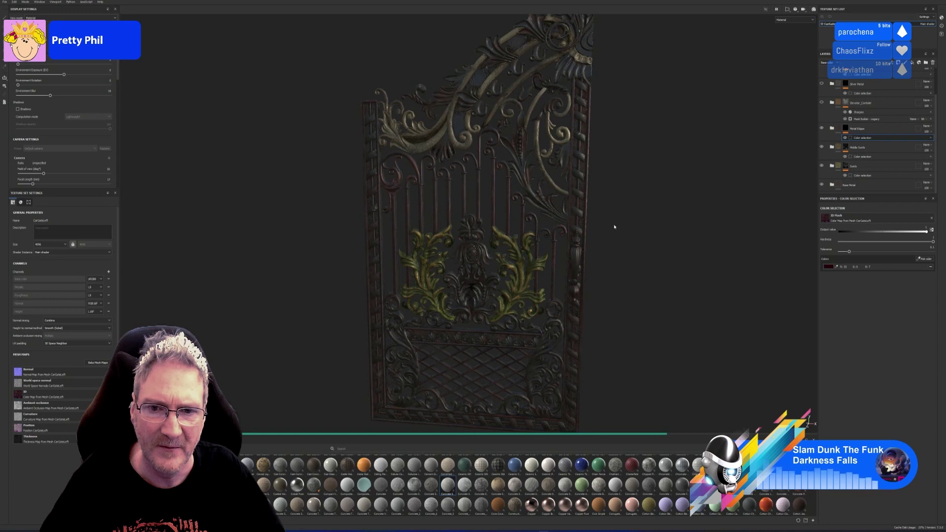
pyautogui.keyDown('alt'); pyautogui.moveTo(612, 226); pyautogui.dragTo(687, 215); pyautogui.keyUp('alt')
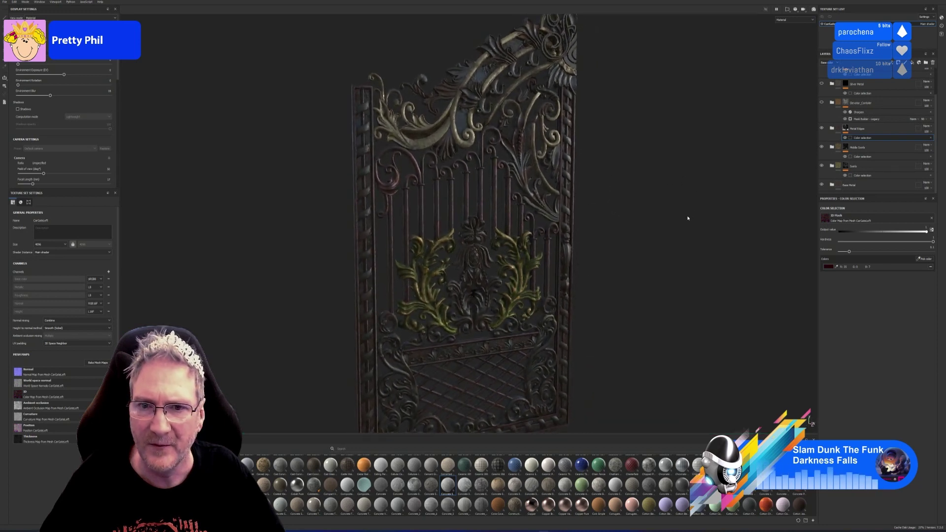
# Step: Turn on the Elevator_Contain layer's visibility
pyautogui.click(822, 103)
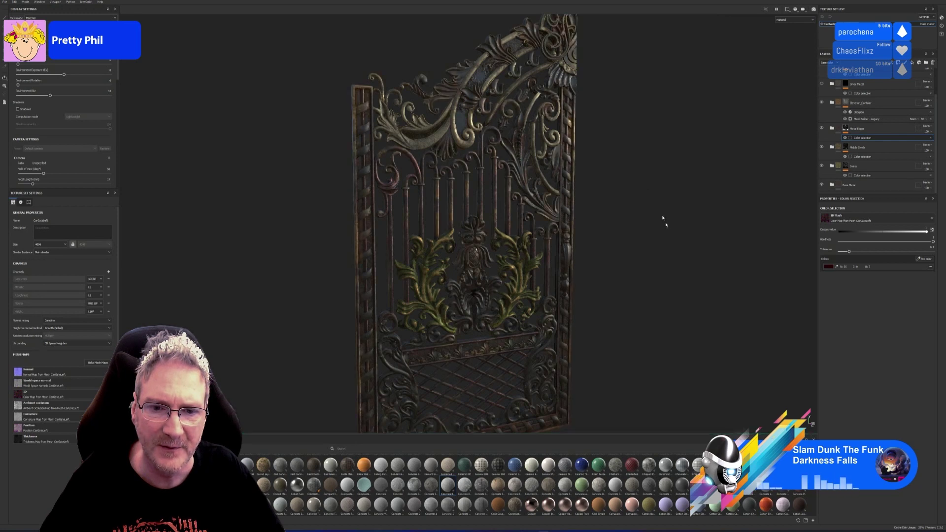
pyautogui.keyDown('alt'); pyautogui.moveTo(665, 224); pyautogui.dragTo(649, 237); pyautogui.keyUp('alt')
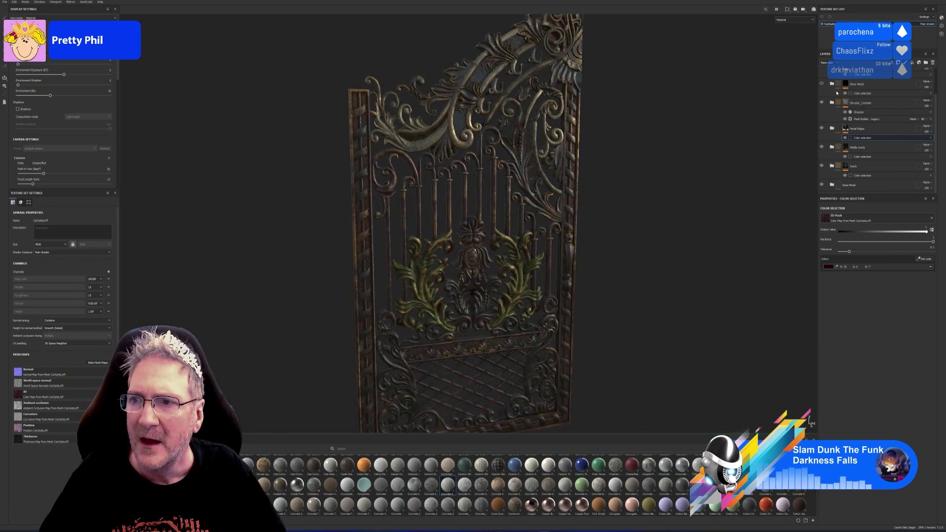
pyautogui.scroll(2, 838, 98)
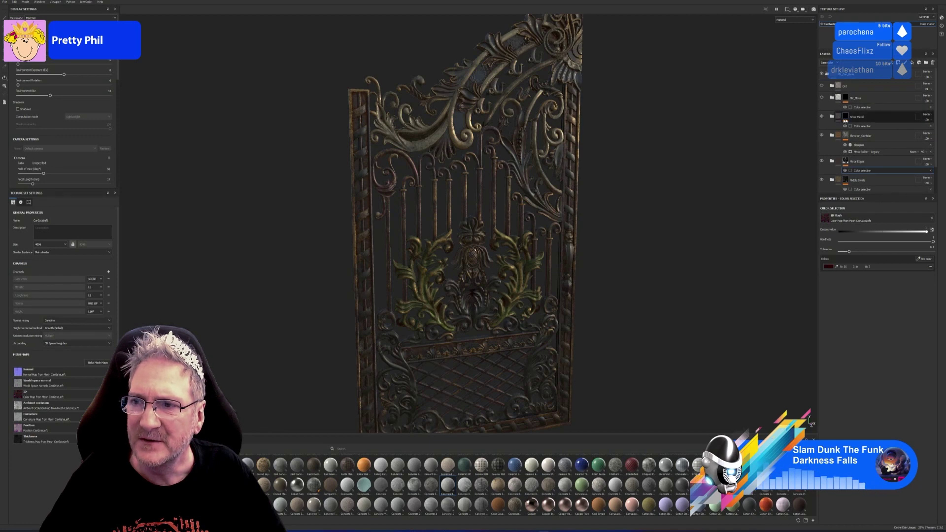
pyautogui.click(861, 126)
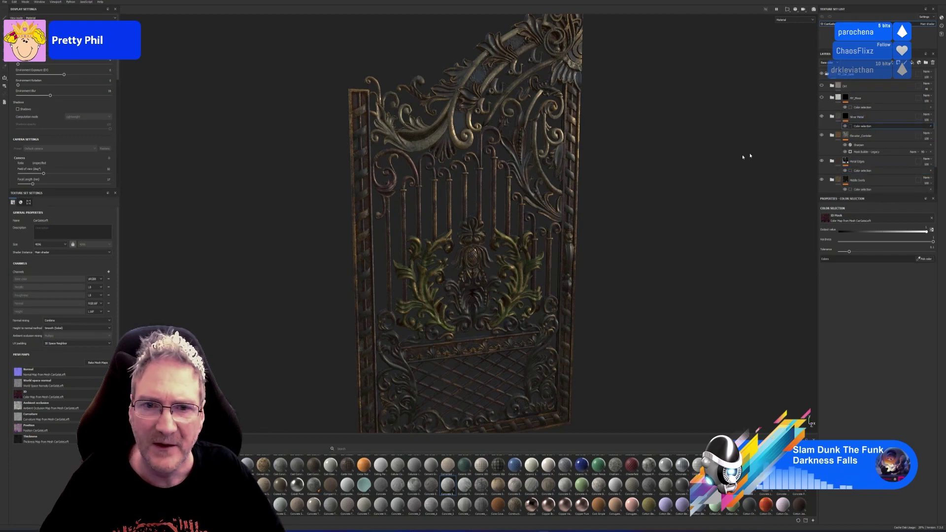
pyautogui.click(924, 259)
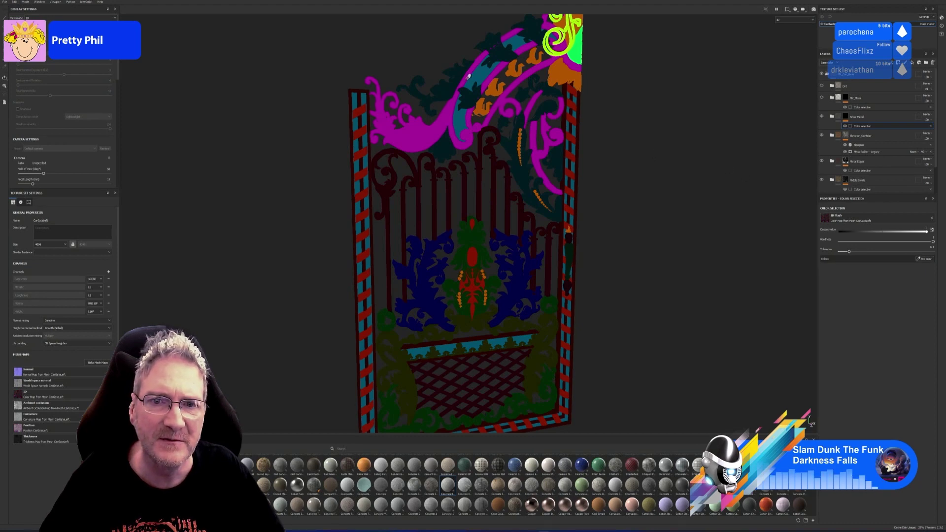
pyautogui.click(448, 85)
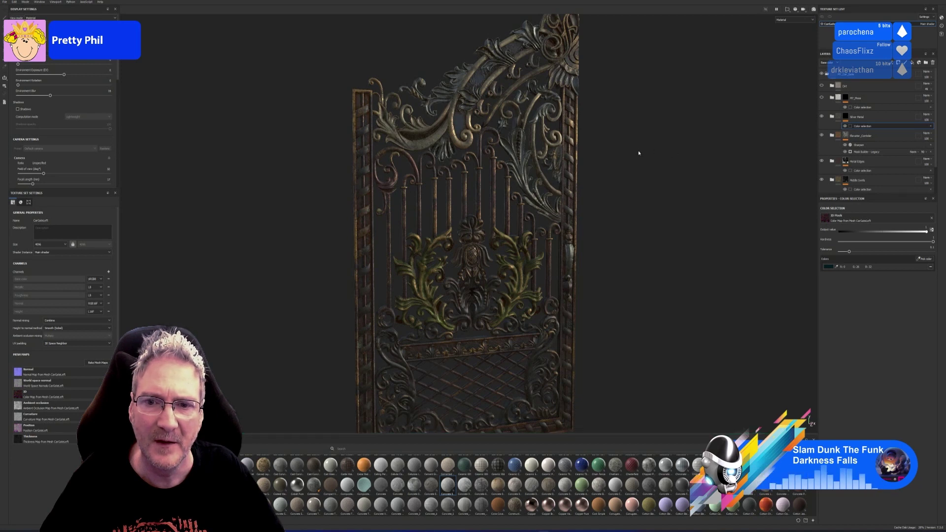
pyautogui.keyDown('alt'); pyautogui.moveTo(639, 153); pyautogui.dragTo(629, 165); pyautogui.keyUp('alt')
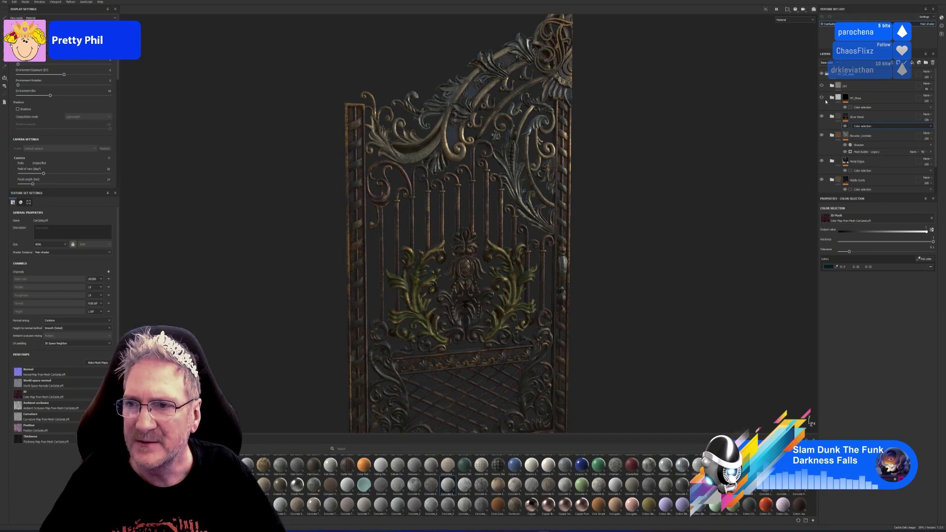
pyautogui.keyDown('alt'); pyautogui.moveTo(623, 211); pyautogui.dragTo(601, 203); pyautogui.keyUp('alt')
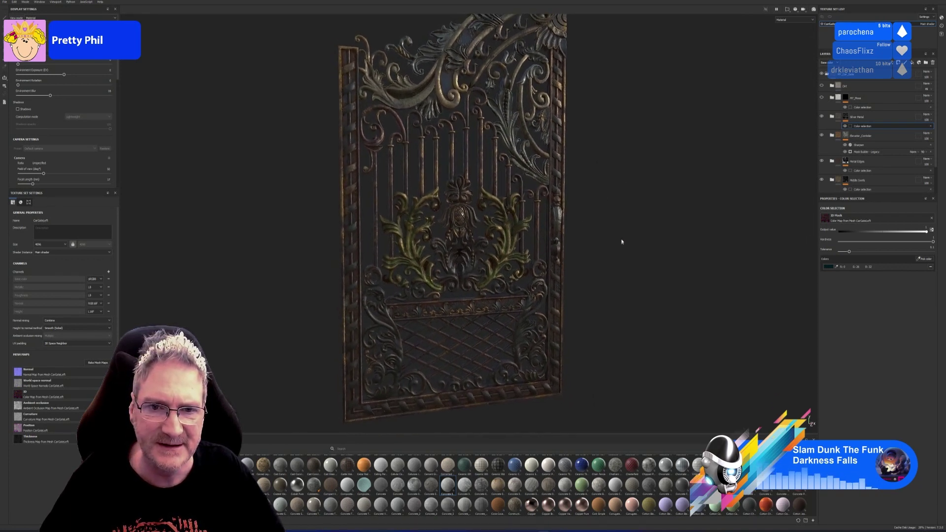
pyautogui.keyDown('alt'); pyautogui.moveTo(621, 242); pyautogui.dragTo(597, 224); pyautogui.keyUp('alt')
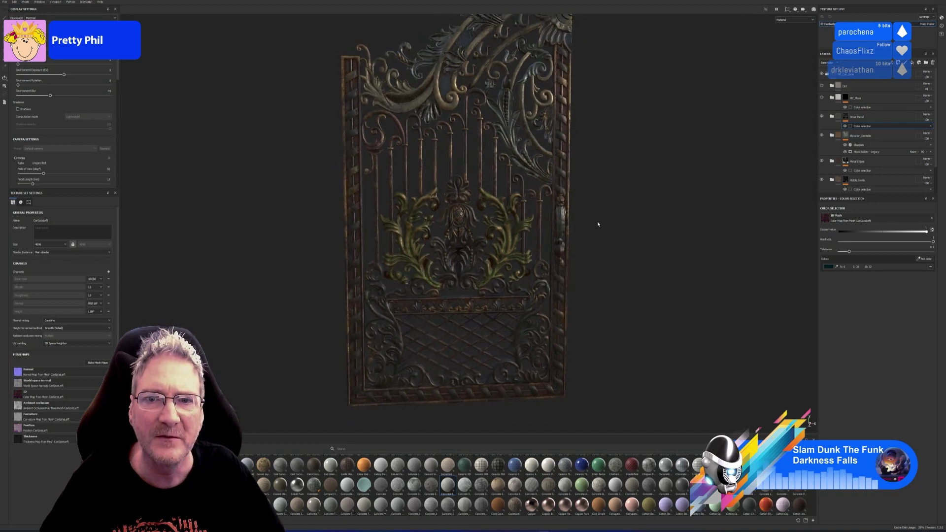
pyautogui.keyDown('alt'); pyautogui.moveTo(597, 224); pyautogui.dragTo(599, 287, button='middle'); pyautogui.keyUp('alt')
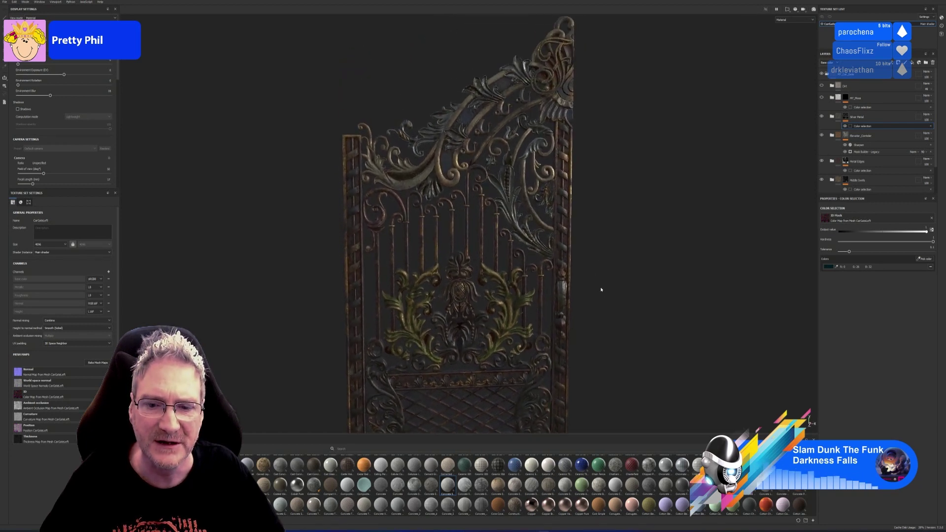
pyautogui.keyDown('alt'); pyautogui.moveTo(585, 281); pyautogui.dragTo(583, 205); pyautogui.keyUp('alt')
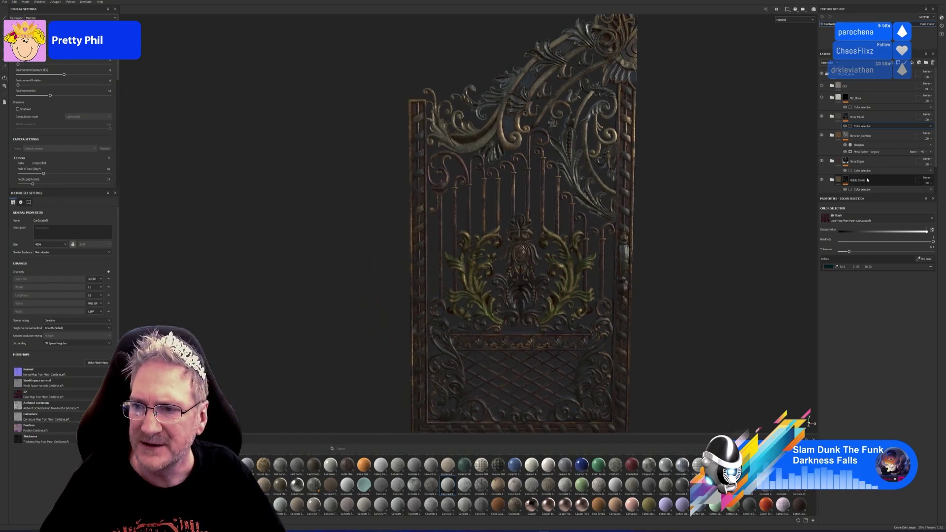
pyautogui.scroll(-2, 828, 162)
pyautogui.scroll(-2, 822, 166)
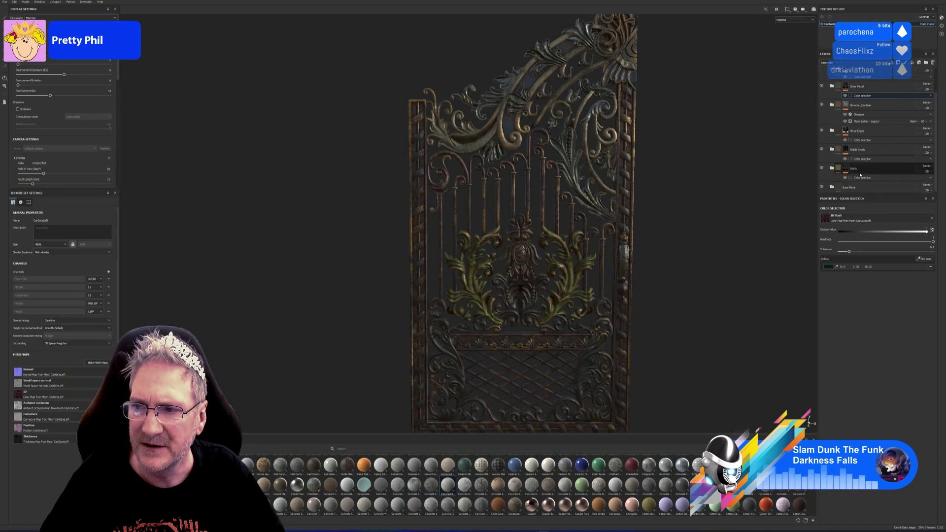
# Step: Add the red ID colour to the Swirls layer's colour-selection mask
pyautogui.click(822, 166)
pyautogui.click(822, 166)
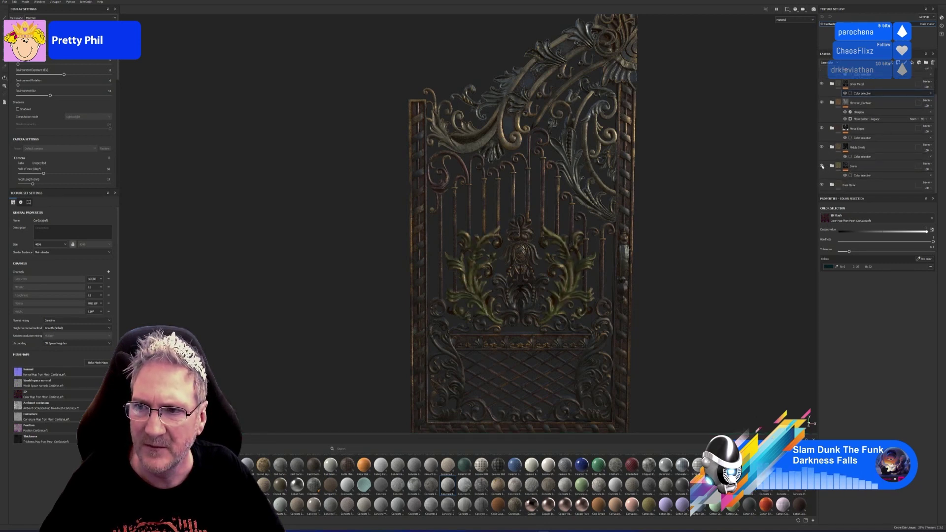
pyautogui.click(860, 176)
pyautogui.click(928, 261)
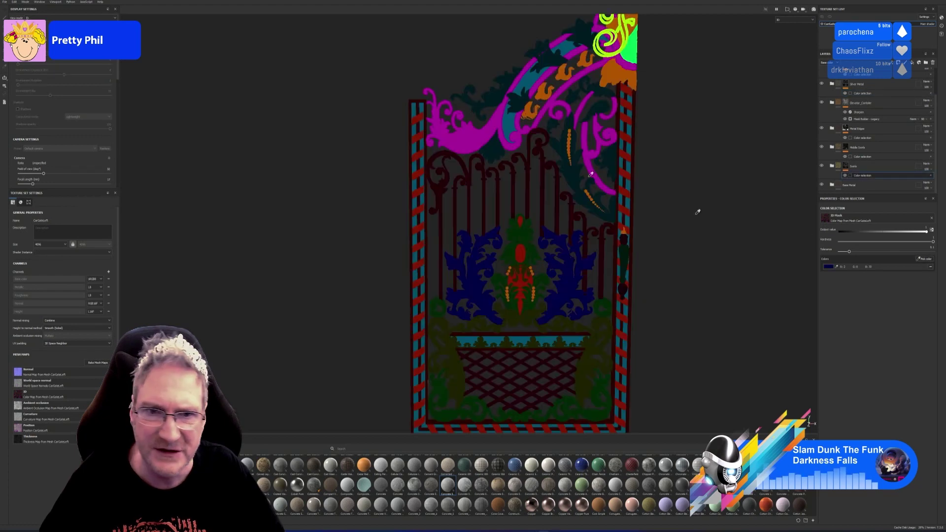
pyautogui.click(602, 157)
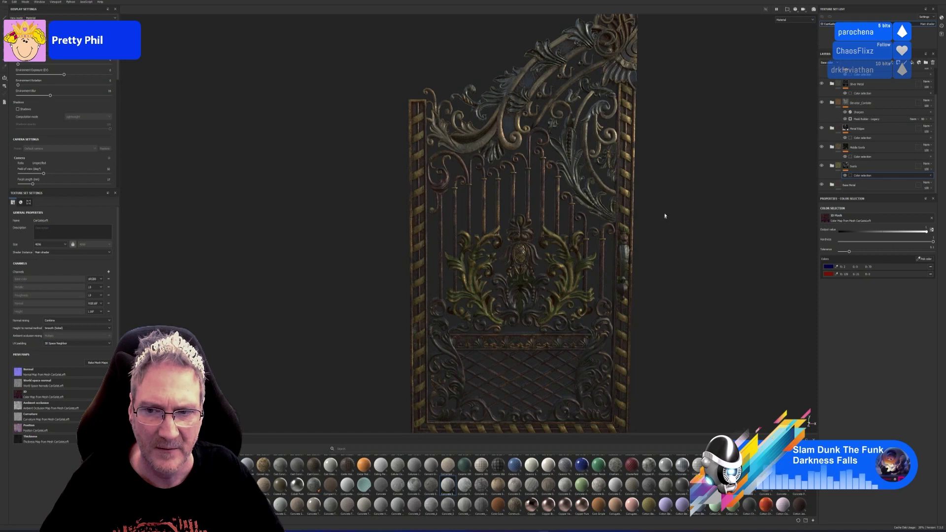
pyautogui.keyDown('alt'); pyautogui.moveTo(665, 205); pyautogui.dragTo(631, 115); pyautogui.keyUp('alt')
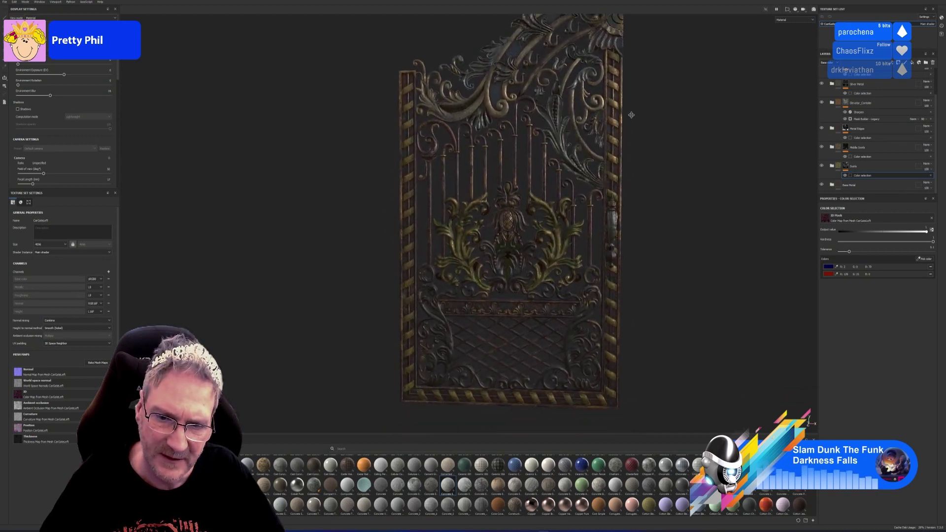
pyautogui.keyDown('alt'); pyautogui.moveTo(633, 152); pyautogui.dragTo(650, 247); pyautogui.keyUp('alt')
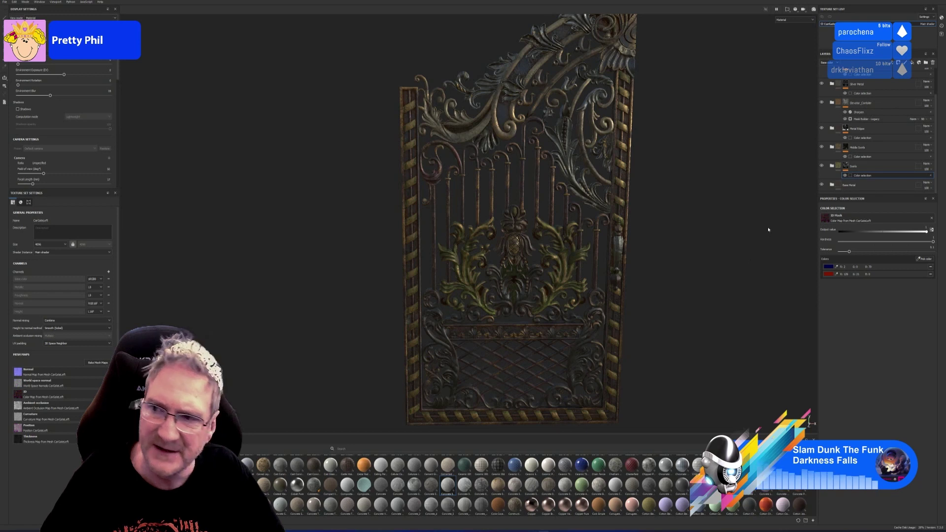
# Step: Add the dark olive ID colour to the Middle Scrolls colour-selection mask
pyautogui.click(821, 147)
pyautogui.click(822, 146)
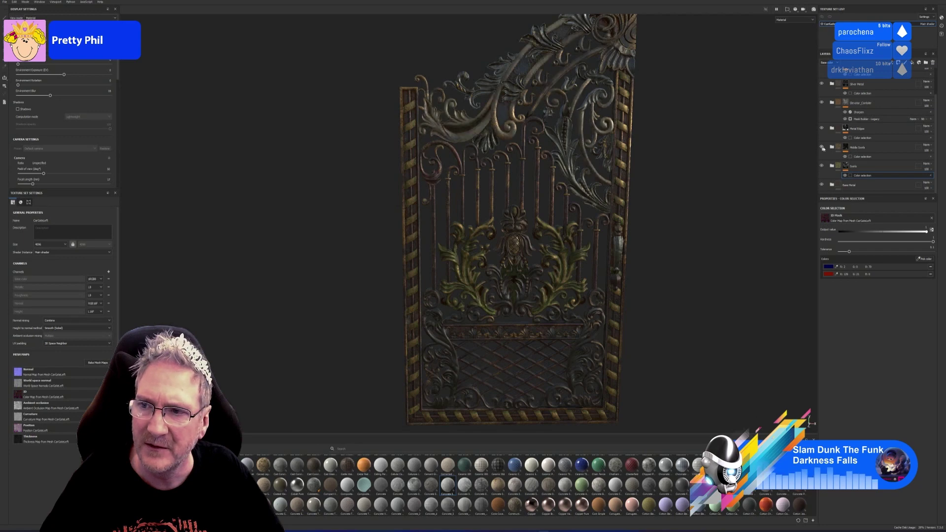
pyautogui.click(862, 157)
pyautogui.click(925, 259)
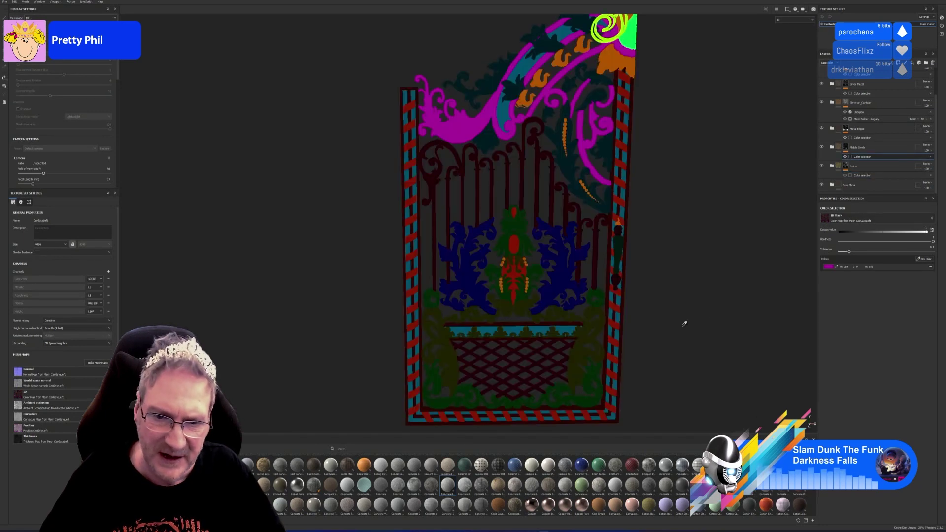
pyautogui.click(448, 334)
pyautogui.keyDown('alt'); pyautogui.moveTo(610, 359); pyautogui.dragTo(725, 333); pyautogui.keyUp('alt')
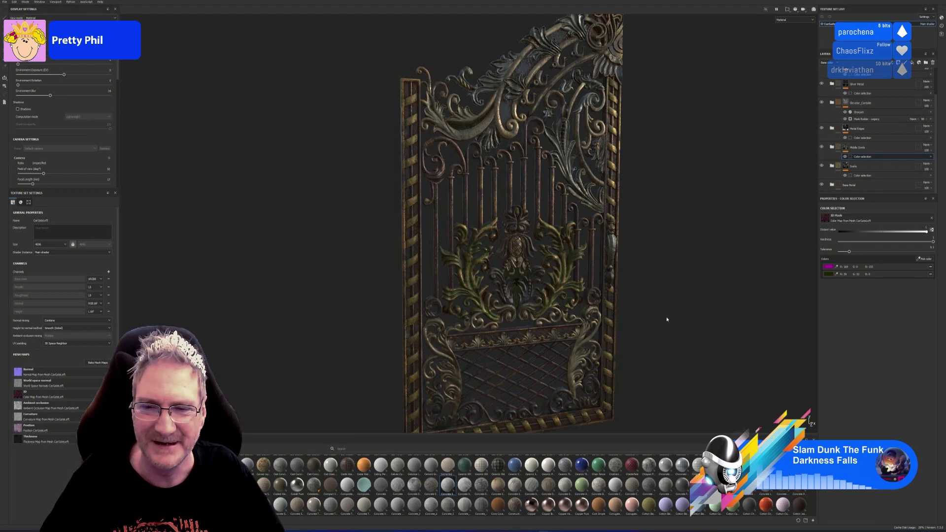
pyautogui.keyDown('alt'); pyautogui.moveTo(666, 319); pyautogui.dragTo(643, 313); pyautogui.keyUp('alt')
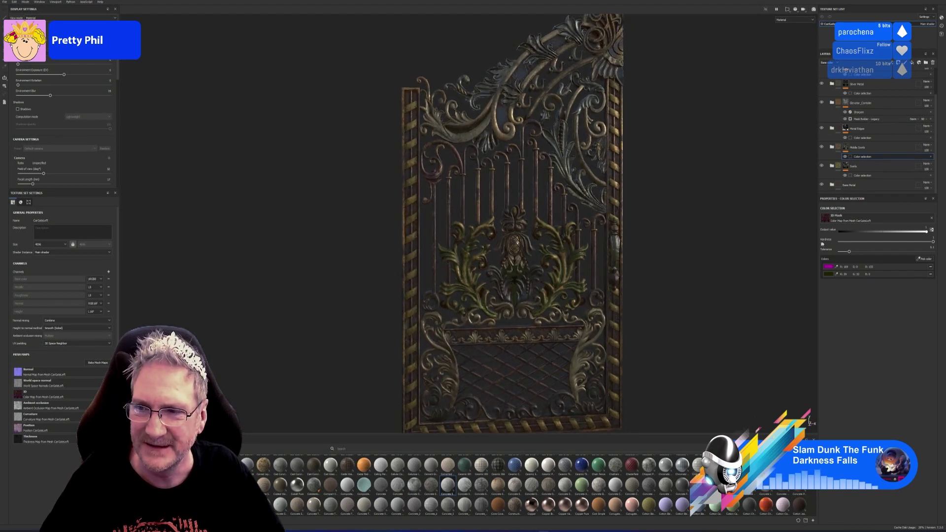
pyautogui.scroll(3, 522, 273)
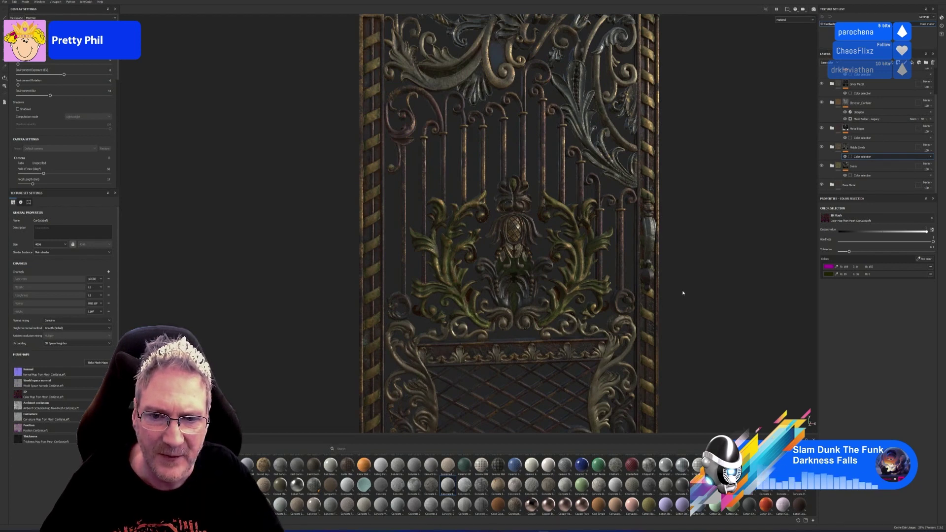
# Step: Pick the red ID area as Middle Scrolls' third mask colour and inspect the top arch
pyautogui.click(925, 259)
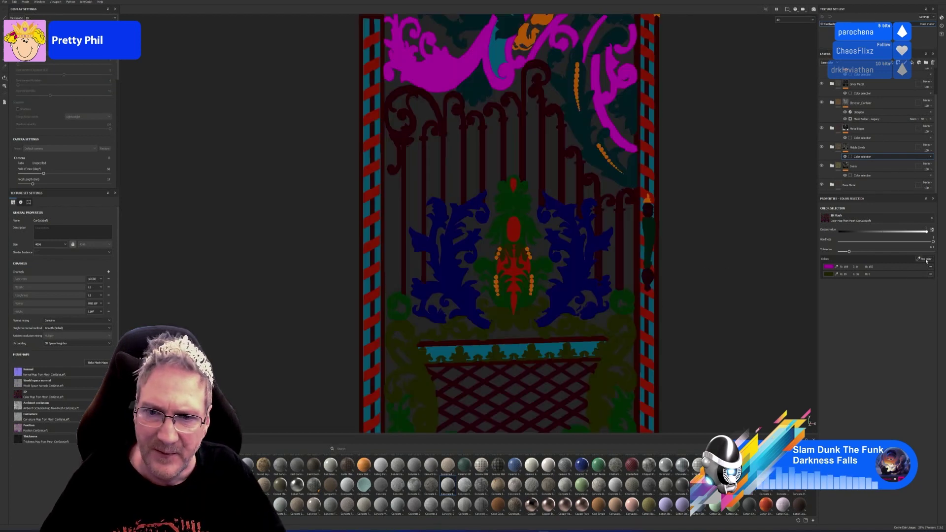
pyautogui.click(519, 227)
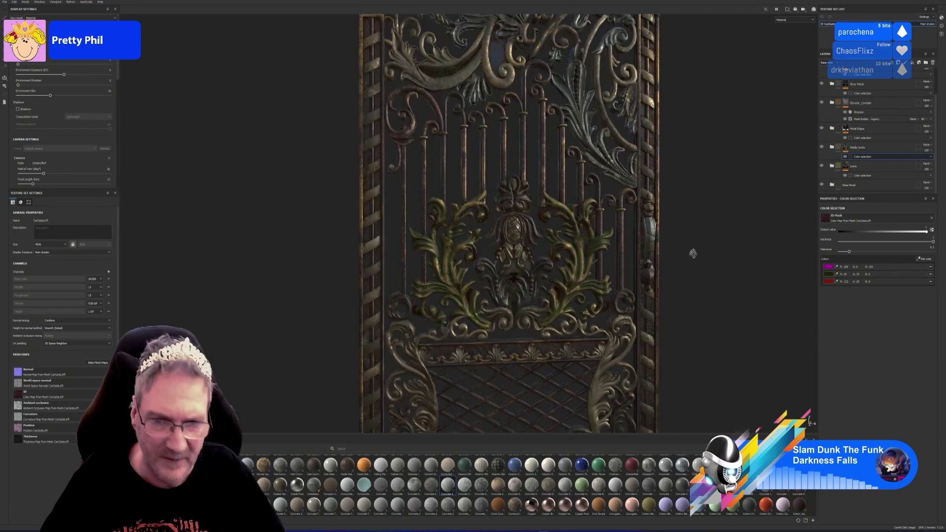
pyautogui.moveTo(693, 254)
pyautogui.keyDown('alt'); pyautogui.mouseDown()
pyautogui.moveTo(705, 246)
pyautogui.moveTo(682, 269)
pyautogui.mouseUp(); pyautogui.keyUp('alt')
pyautogui.keyDown('alt'); pyautogui.moveTo(667, 264); pyautogui.dragTo(677, 232, button='middle'); pyautogui.keyUp('alt')
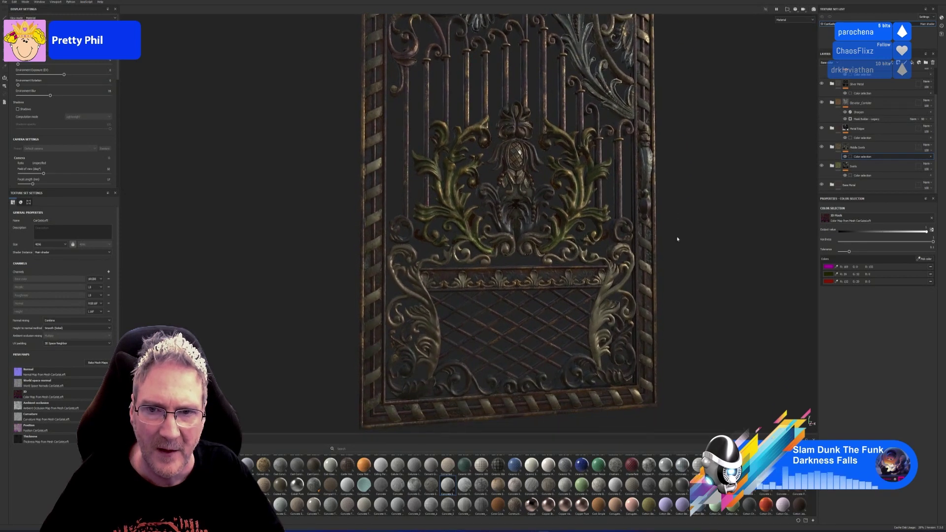
pyautogui.scroll(-2, 677, 234)
pyautogui.keyDown('alt'); pyautogui.moveTo(678, 232); pyautogui.dragTo(645, 305); pyautogui.keyUp('alt')
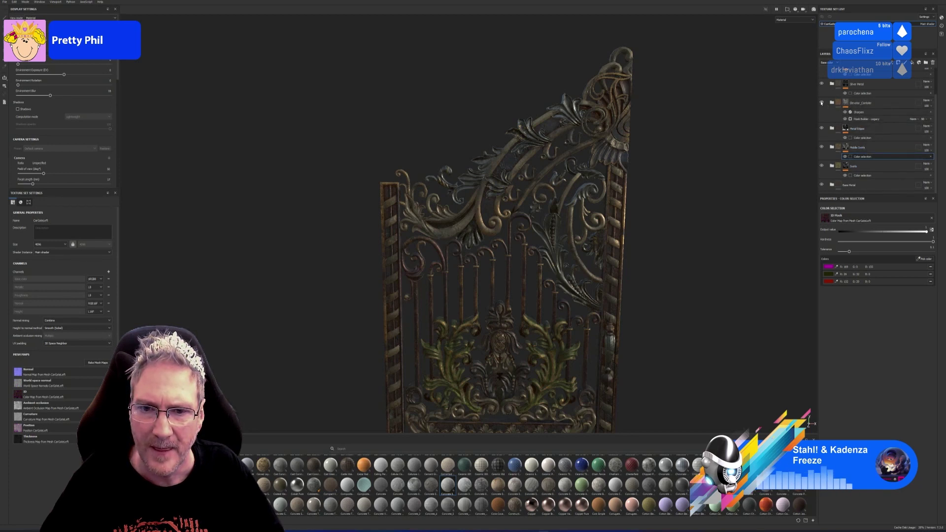
pyautogui.click(821, 103)
pyautogui.click(822, 103)
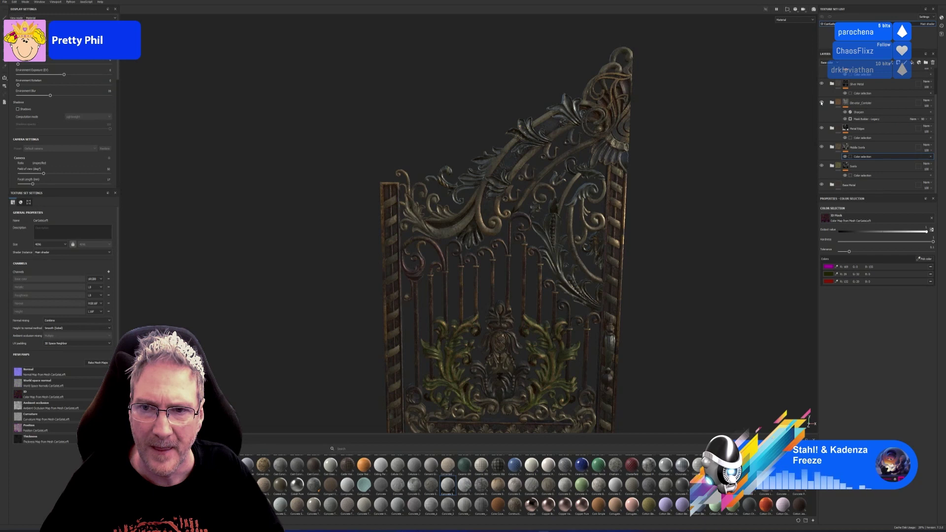
pyautogui.scroll(2, 830, 106)
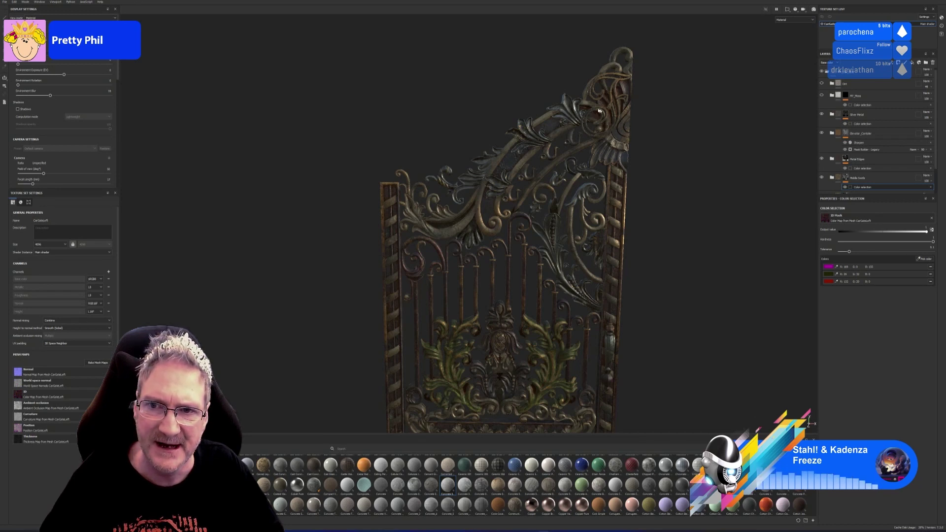
pyautogui.scroll(1, 628, 94)
pyautogui.scroll(1, 628, 93)
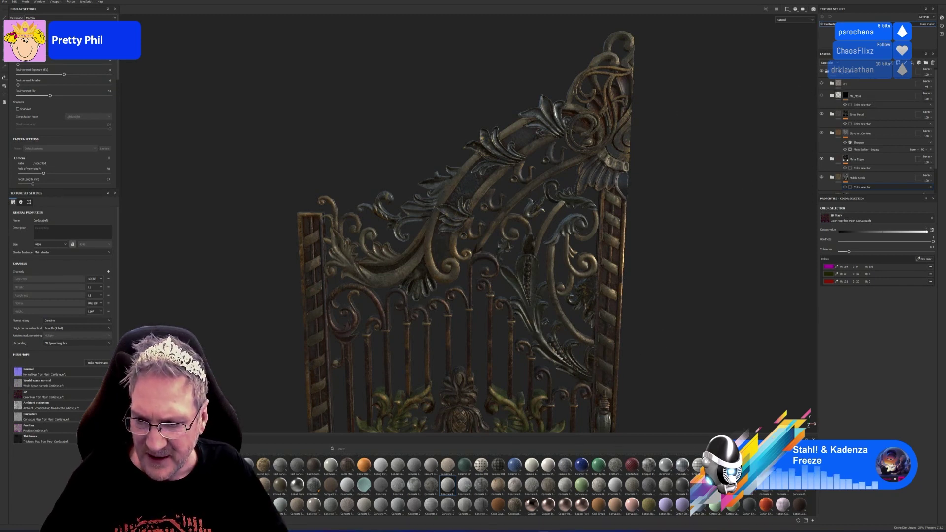
pyautogui.scroll(-5, 513, 483)
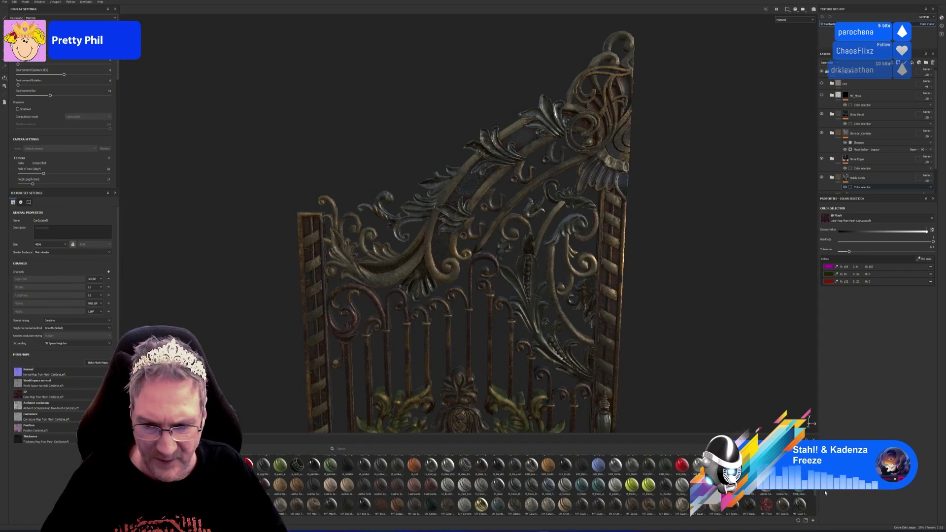
pyautogui.scroll(4, 809, 422)
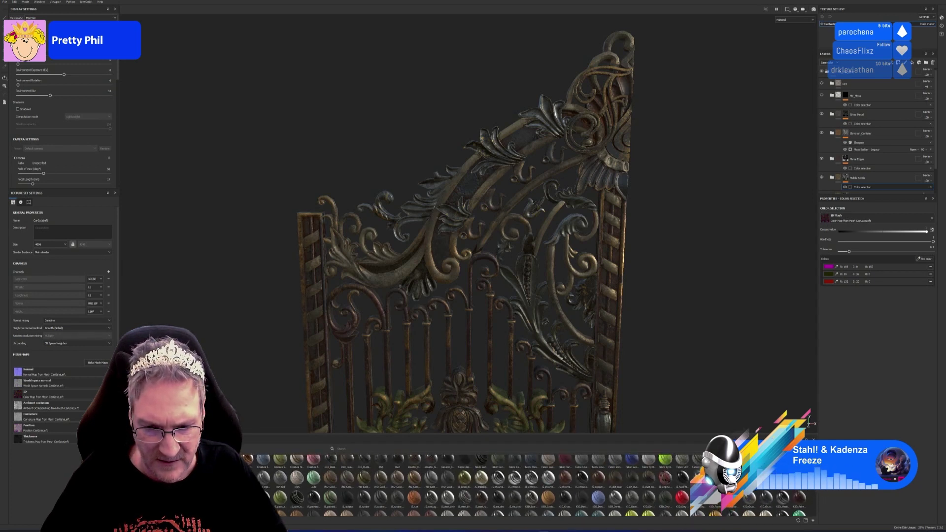
pyautogui.scroll(1, 810, 422)
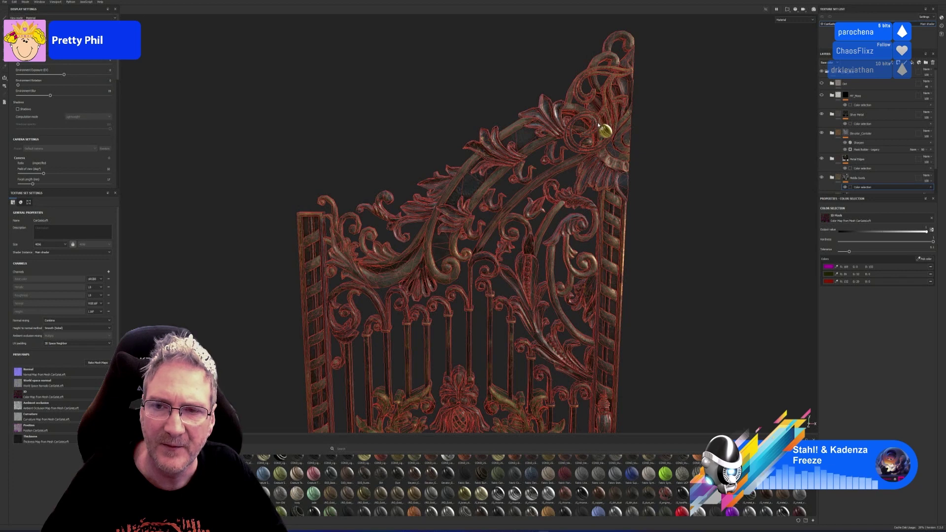
# Step: Add the gold material as a new top layer with a colour-selection mask on the F monogram
pyautogui.hotkey('ctrl', 'z')
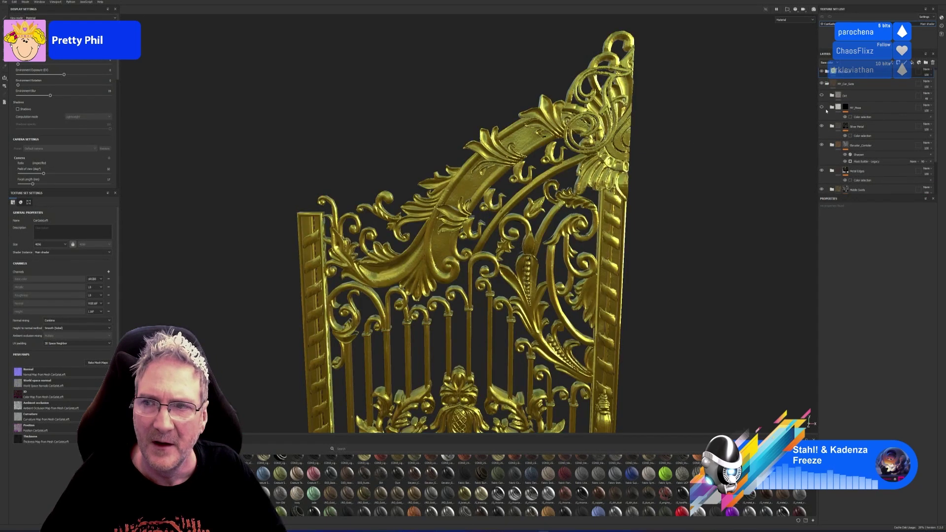
pyautogui.rightClick(857, 76)
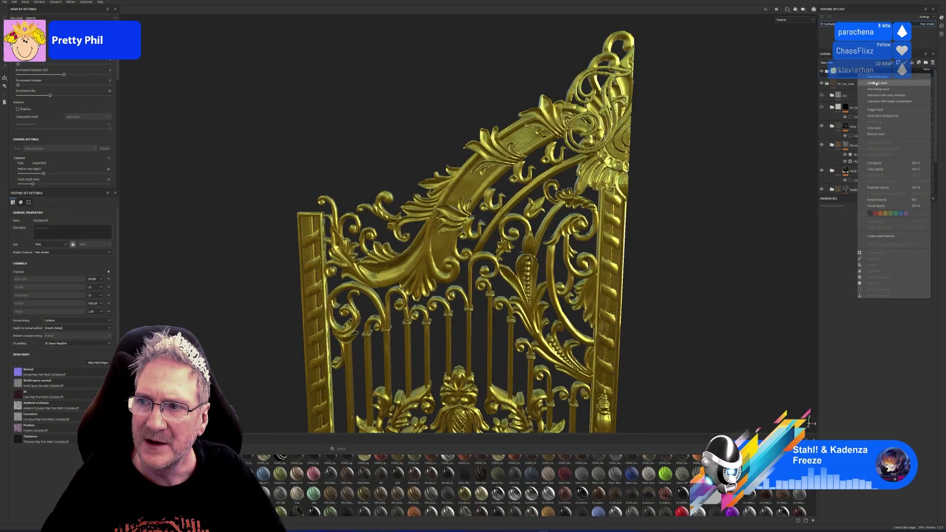
pyautogui.click(905, 96)
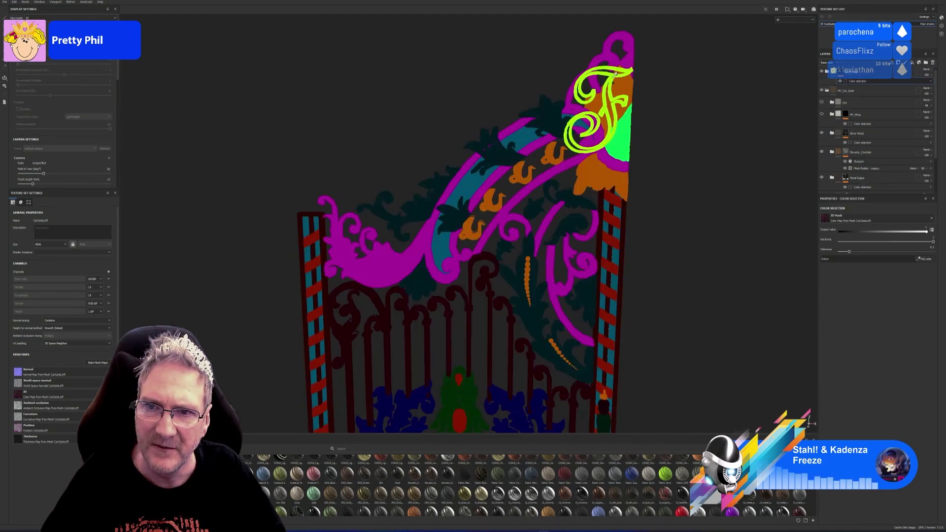
pyautogui.click(617, 77)
pyautogui.keyDown('alt'); pyautogui.moveTo(660, 116); pyautogui.dragTo(631, 194); pyautogui.keyUp('alt')
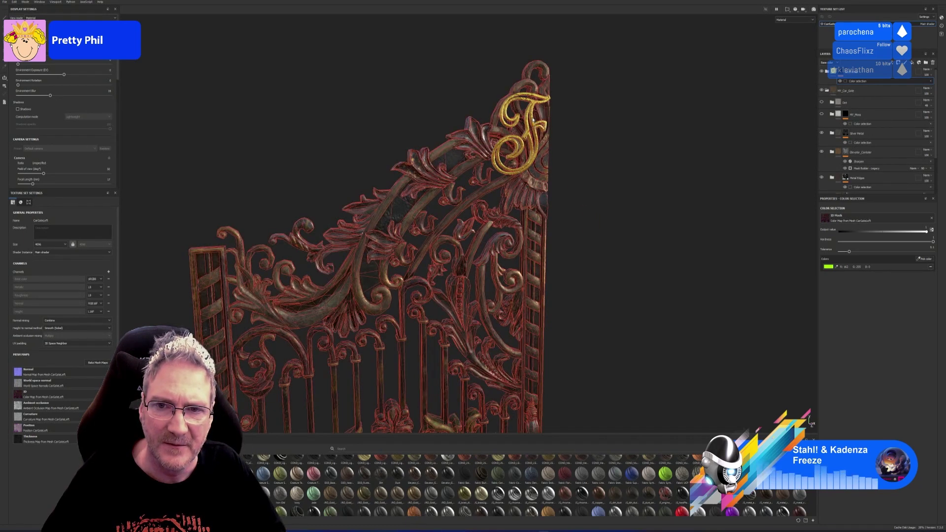
pyautogui.click(536, 122)
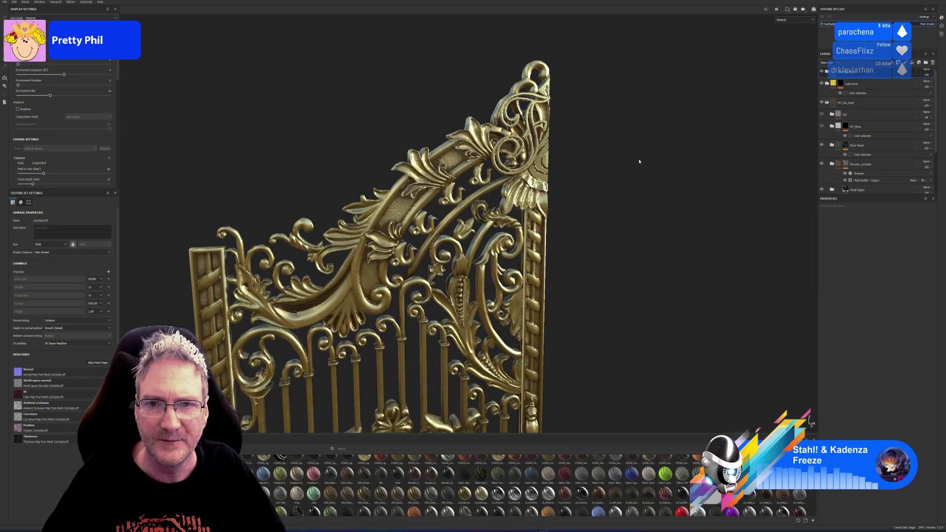
# Step: Group Gold Damaged and Gold Armor into a folder masked by colour selection to the F monogram
pyautogui.click(857, 84)
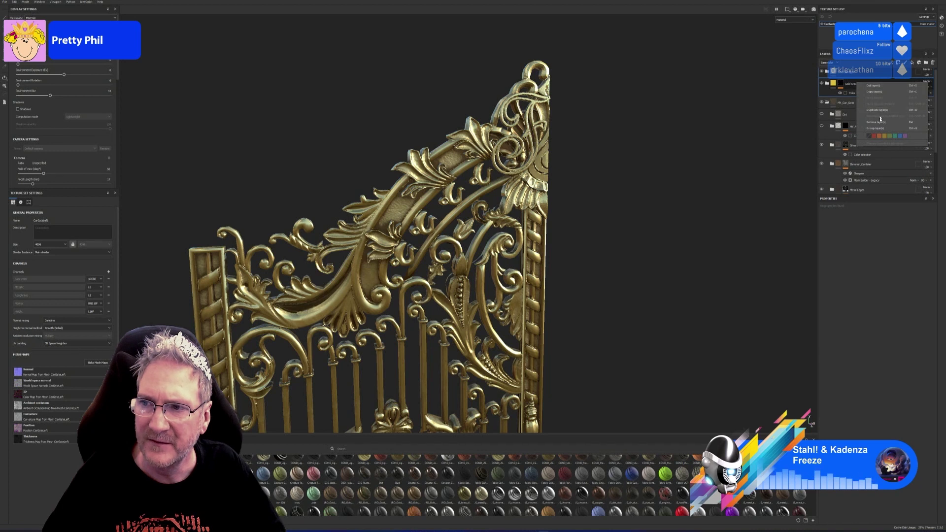
pyautogui.click(847, 74)
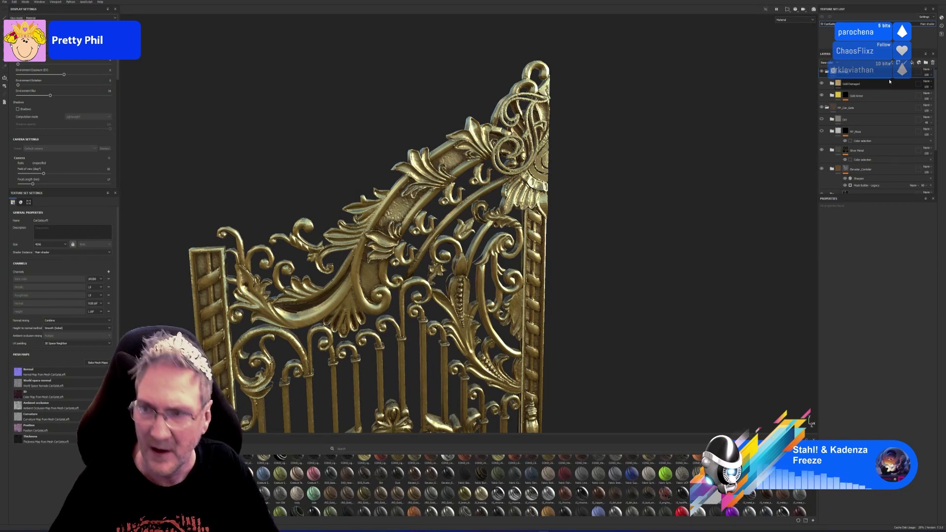
pyautogui.rightClick(871, 73)
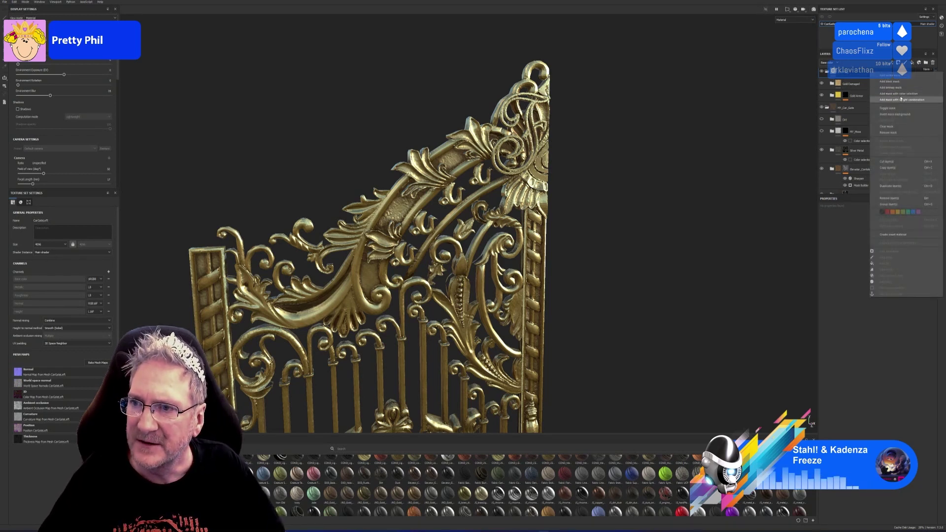
pyautogui.click(887, 97)
pyautogui.click(924, 260)
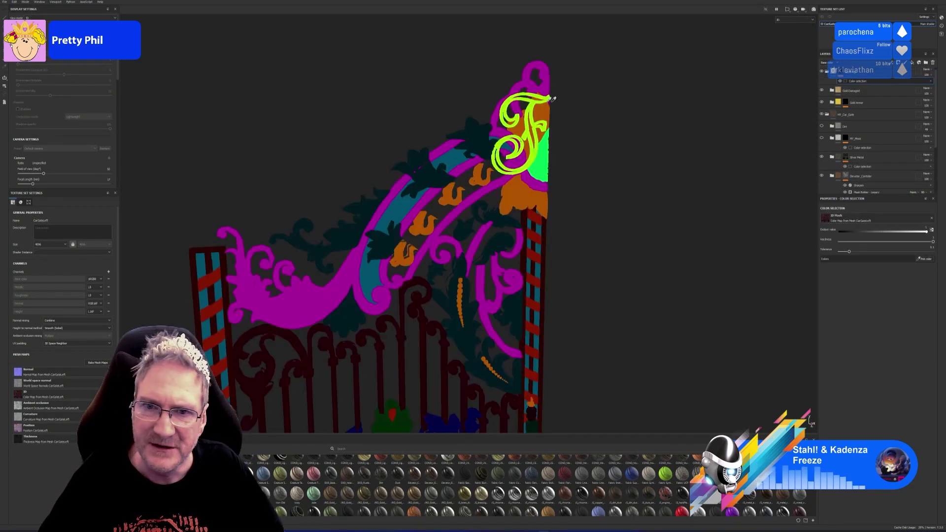
pyautogui.click(544, 110)
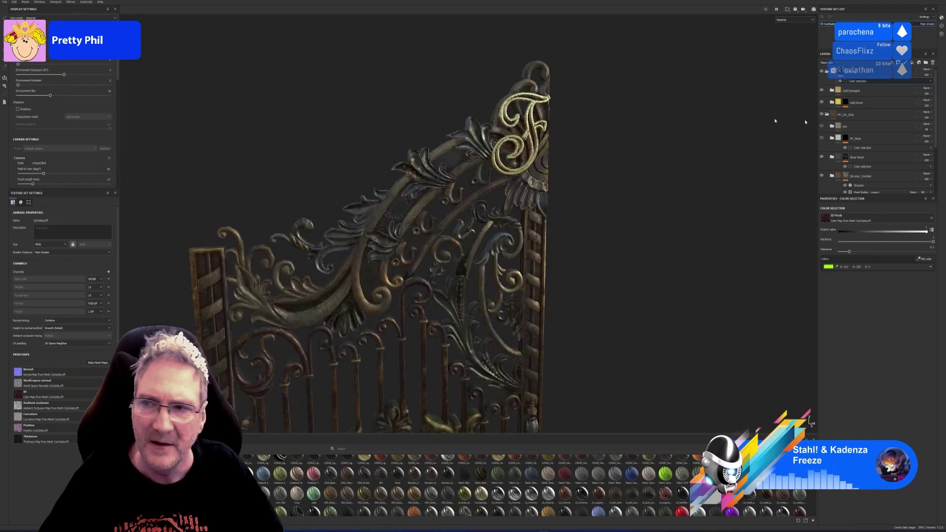
pyautogui.keyDown('alt'); pyautogui.moveTo(640, 163); pyautogui.dragTo(689, 148); pyautogui.keyUp('alt')
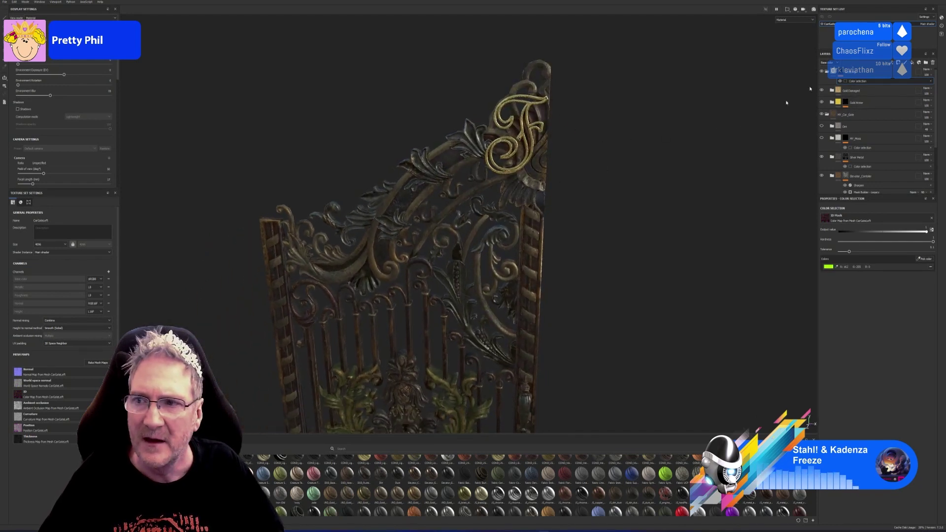
pyautogui.click(857, 90)
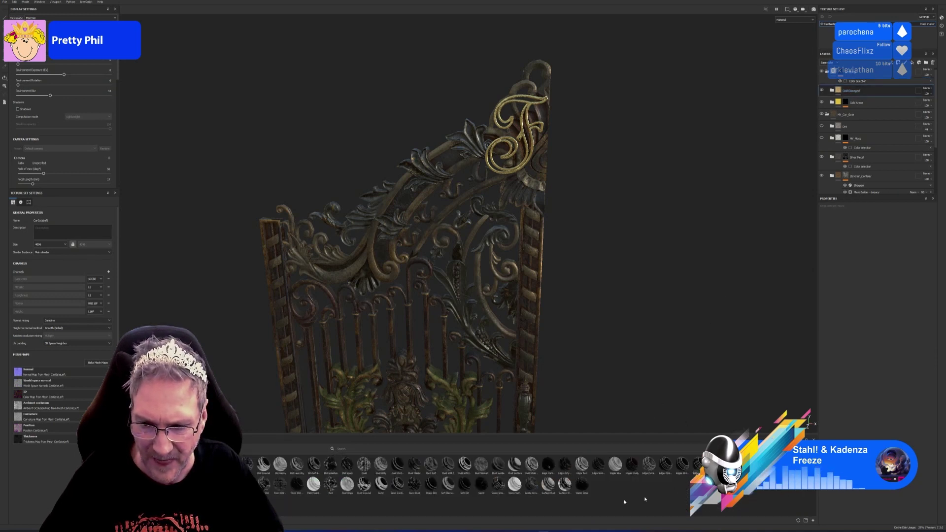
# Step: Add a shelf generator to Gold Damaged and raise its Global Balance slightly
pyautogui.moveTo(565, 488)
pyautogui.mouseDown()
pyautogui.moveTo(877, 165)
pyautogui.moveTo(877, 90)
pyautogui.mouseUp()
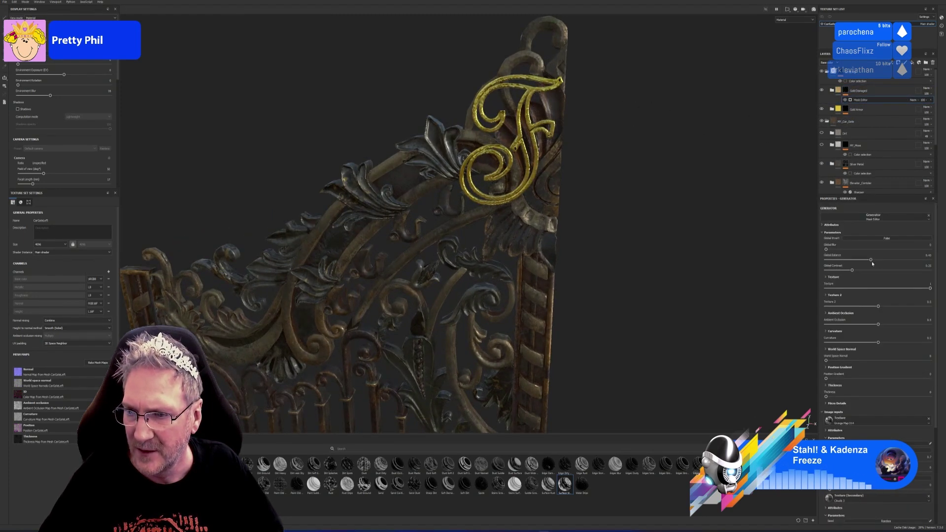
pyautogui.moveTo(911, 263); pyautogui.dragTo(912, 263)
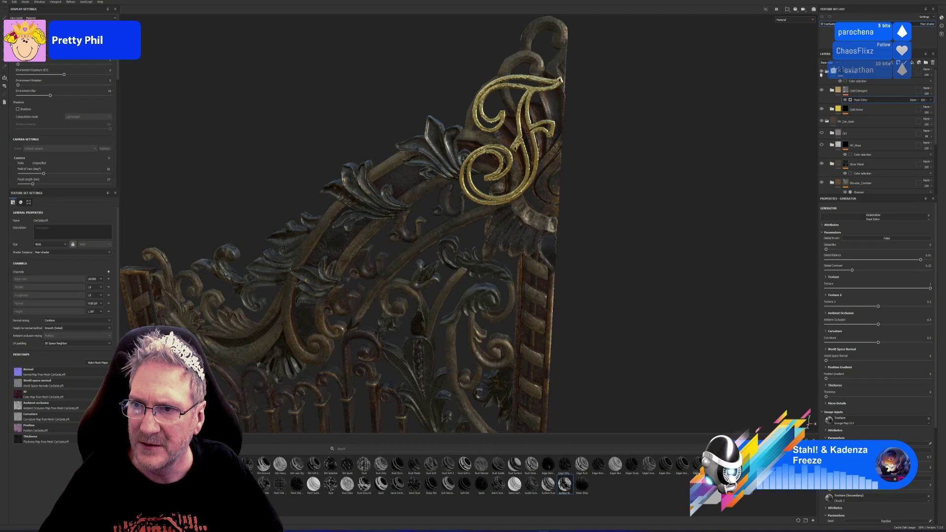
pyautogui.click(866, 77)
pyautogui.click(837, 63)
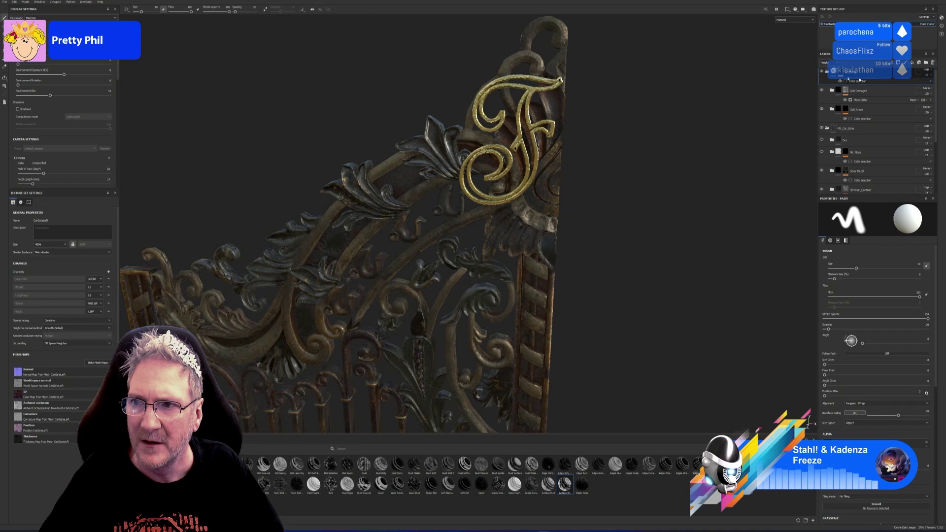
# Step: Preview the layers in the Normal channel, return to Base color, and hide Gold Damaged
pyautogui.click(834, 64)
pyautogui.click(828, 85)
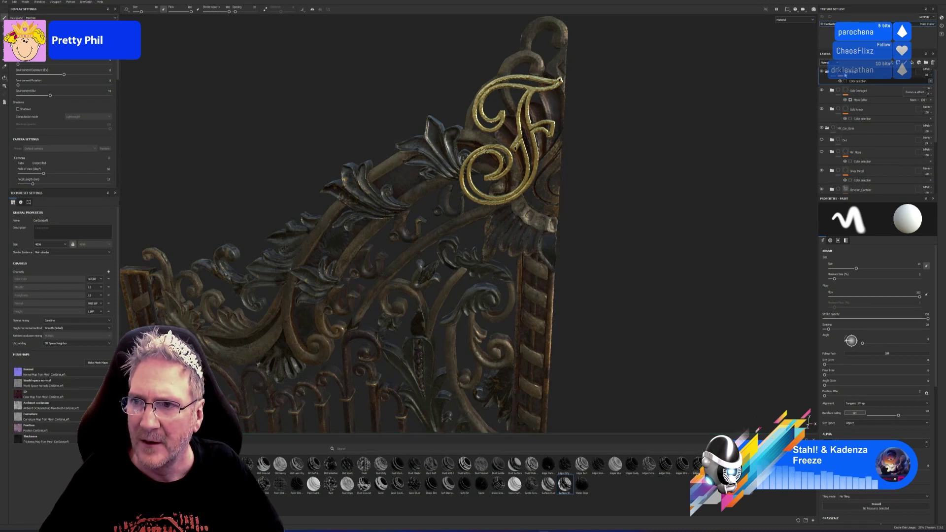
pyautogui.click(827, 63)
pyautogui.click(825, 85)
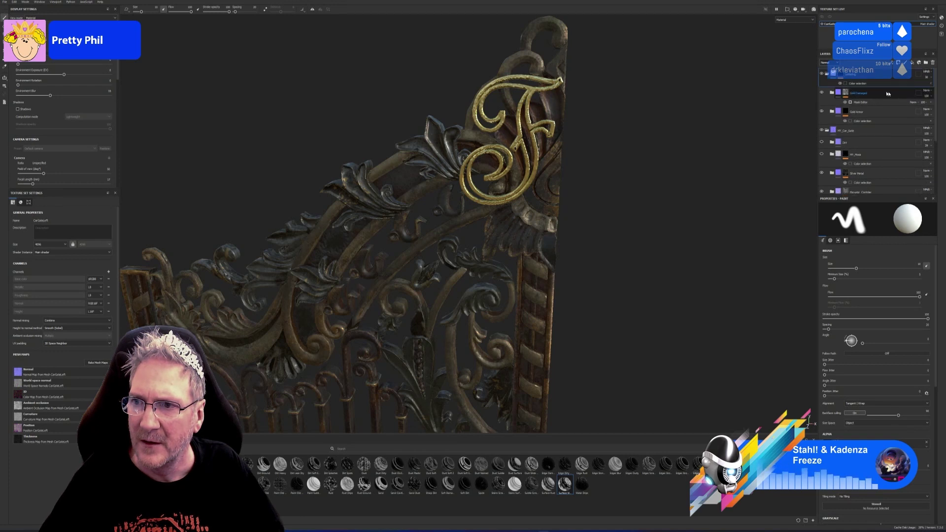
pyautogui.click(828, 63)
pyautogui.press('Escape')
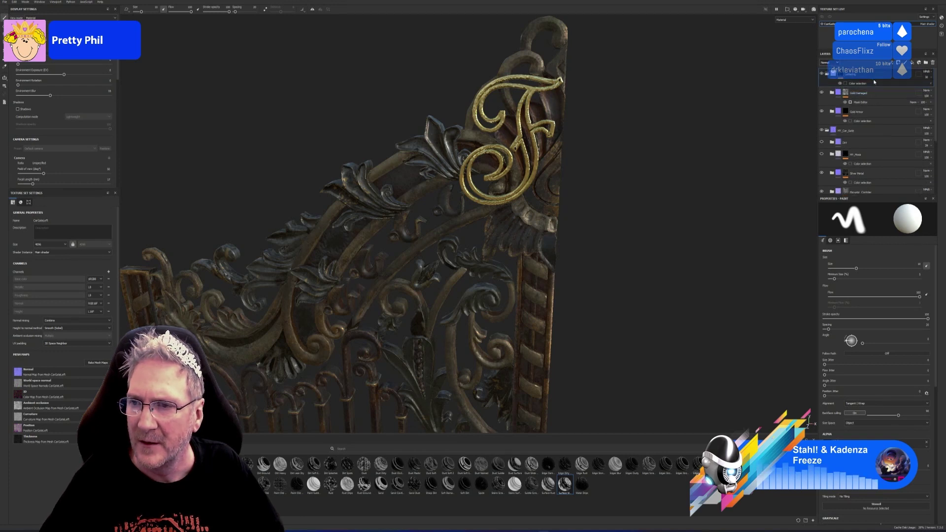
pyautogui.click(838, 94)
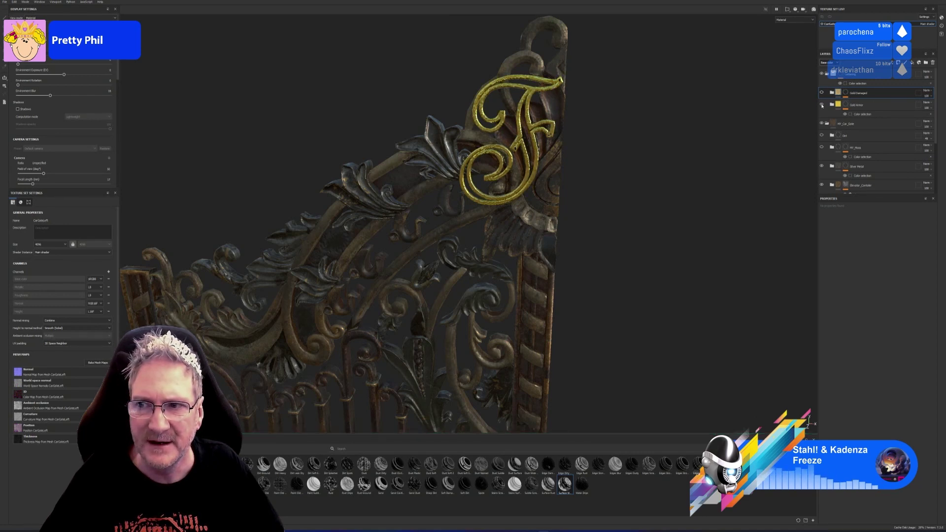
# Step: Show Gold Damaged again and inspect Gold Armor's layers with Base color previews
pyautogui.click(822, 93)
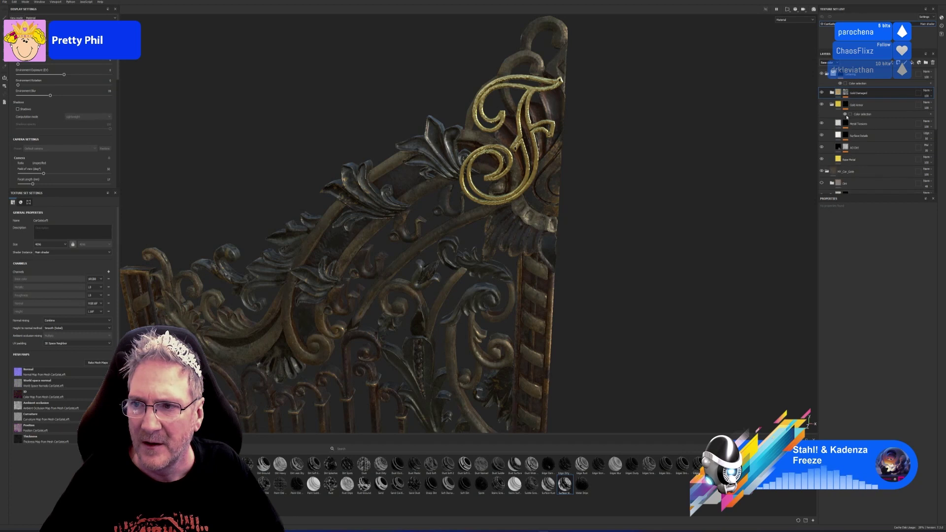
pyautogui.click(832, 105)
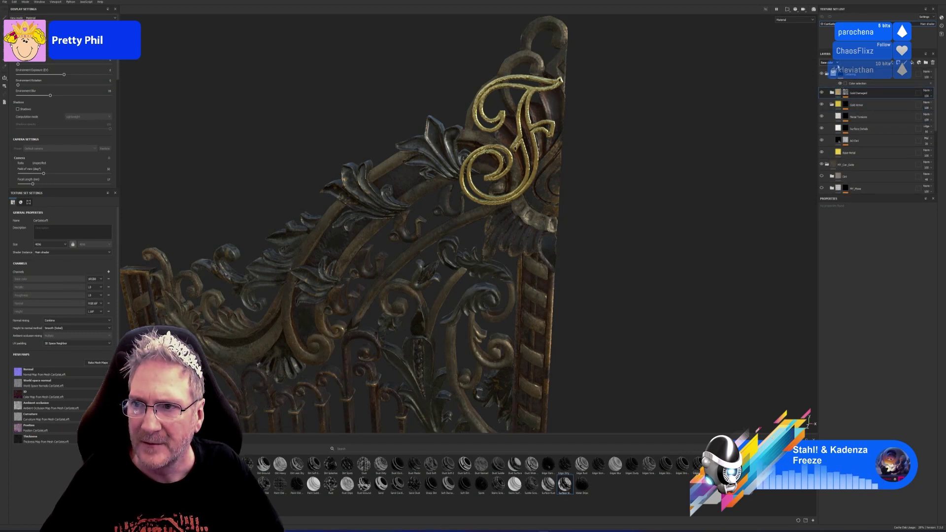
pyautogui.click(836, 63)
pyautogui.click(874, 95)
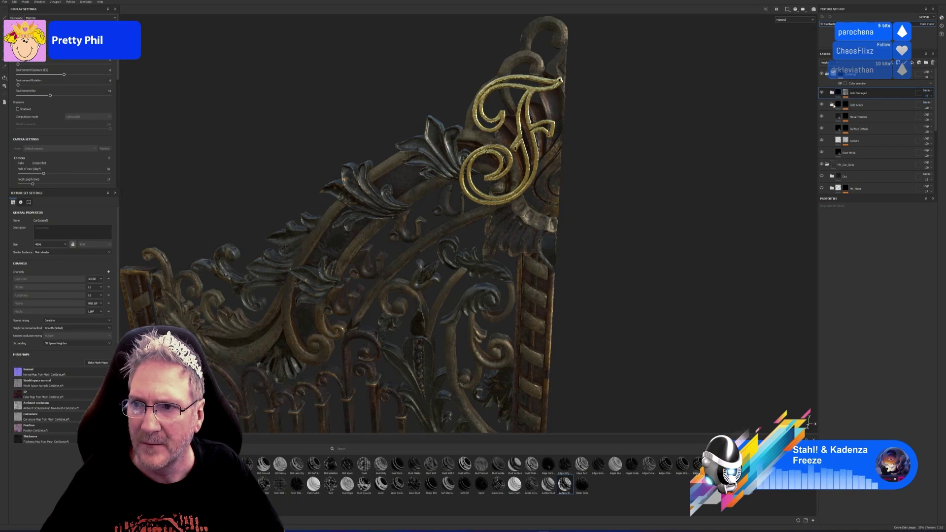
pyautogui.click(832, 105)
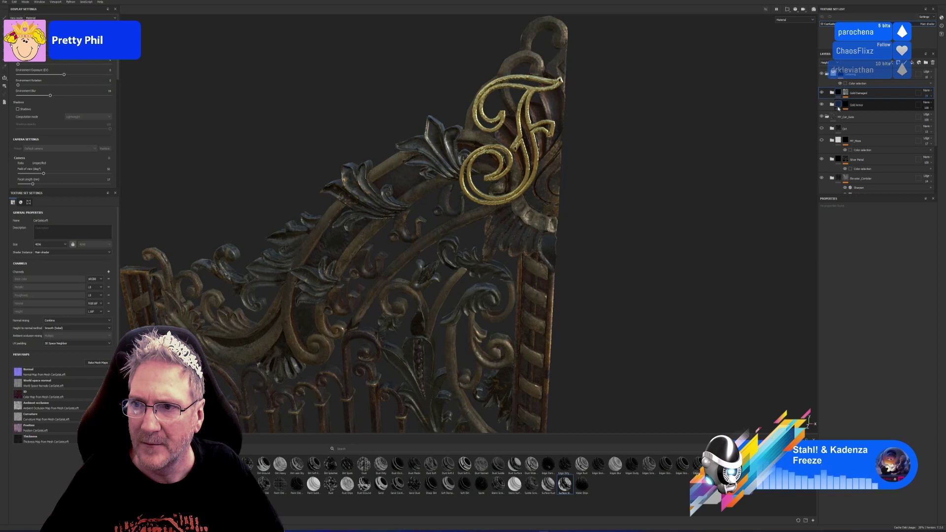
# Step: Lower Gold Armor's opacity to 32, keep Base color previews, and expand Gold Damaged
pyautogui.click(923, 106)
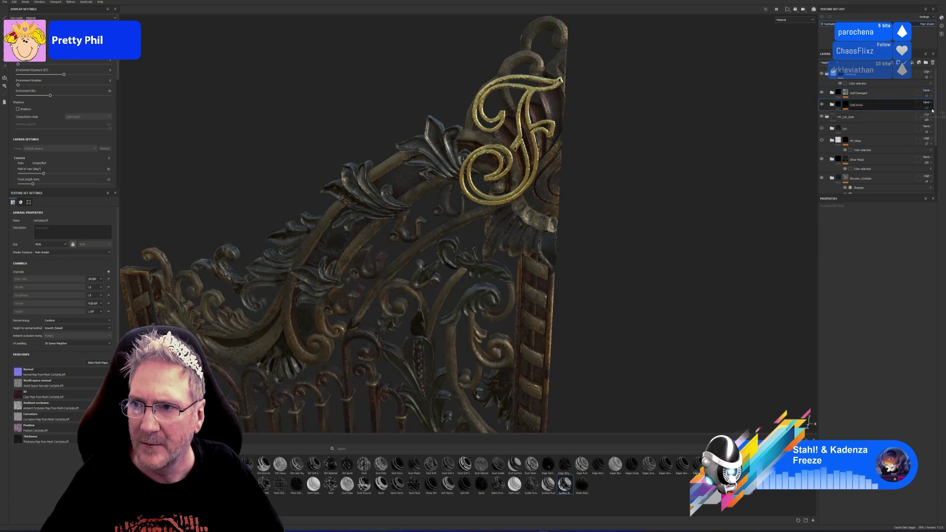
pyautogui.moveTo(943, 117); pyautogui.dragTo(928, 117)
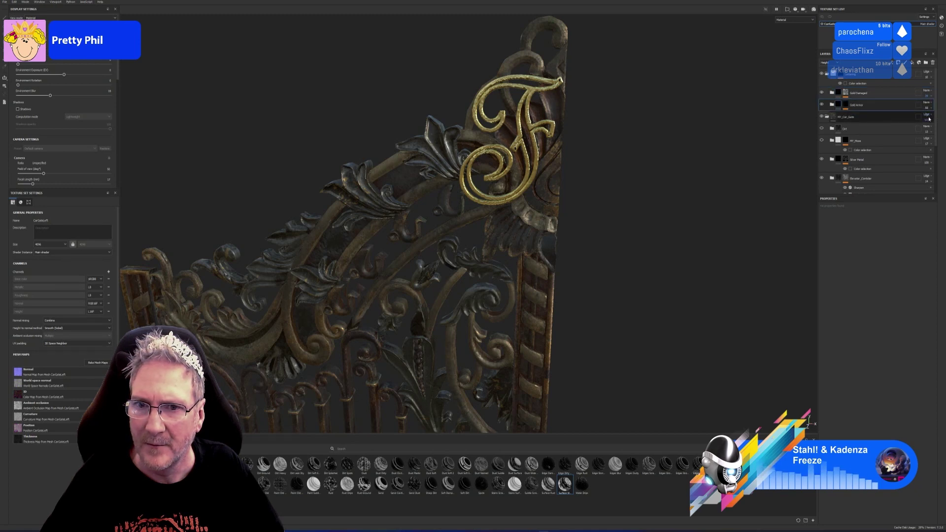
pyautogui.click(826, 63)
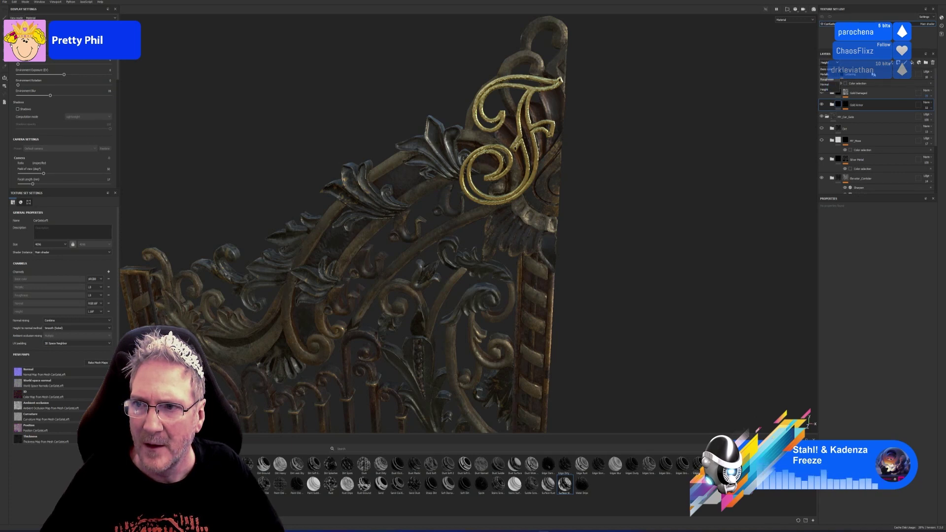
pyautogui.click(830, 69)
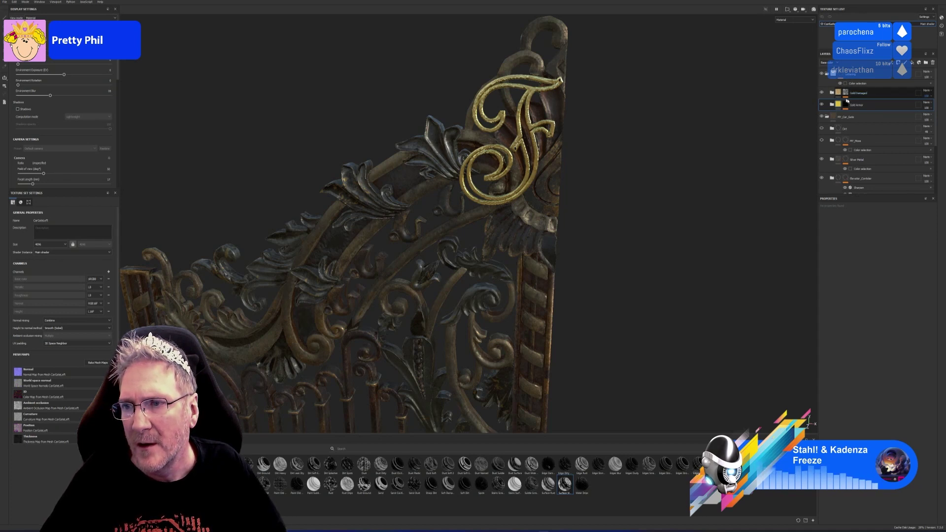
pyautogui.click(831, 92)
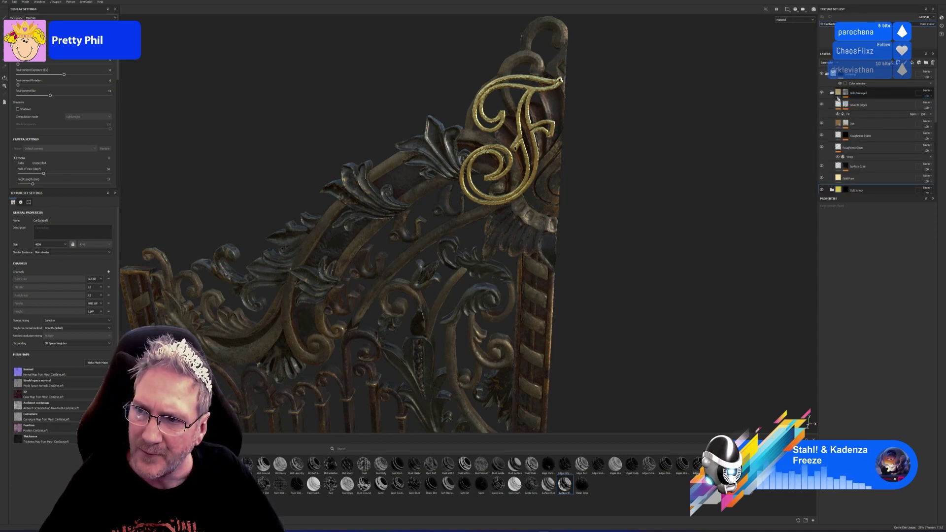
# Step: Turn off the nrm and height channels on the Gold Pure fill layer
pyautogui.scroll(-1, 857, 160)
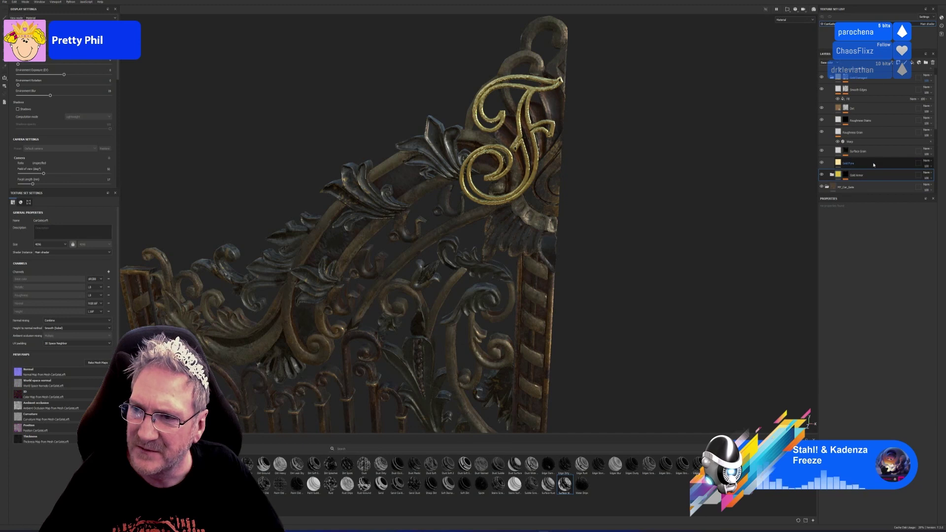
pyautogui.click(870, 166)
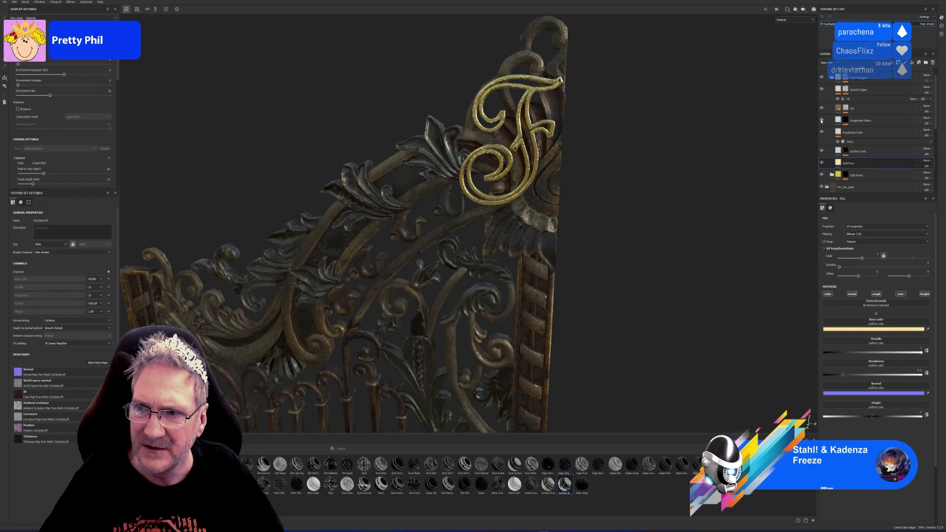
pyautogui.click(822, 163)
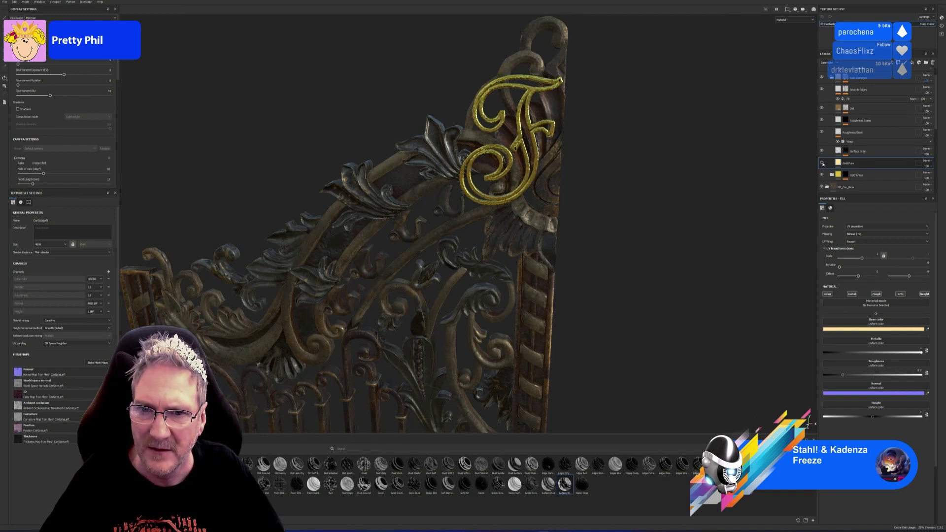
pyautogui.click(822, 163)
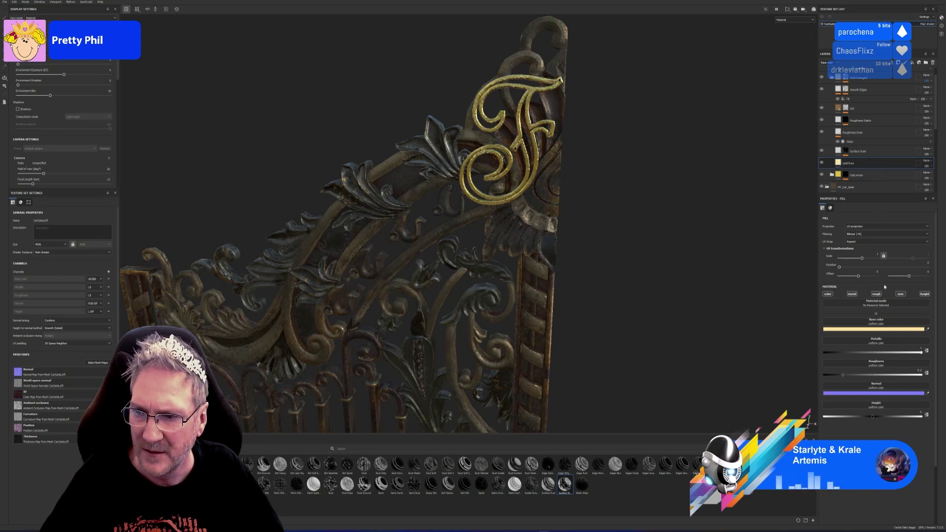
pyautogui.click(899, 294)
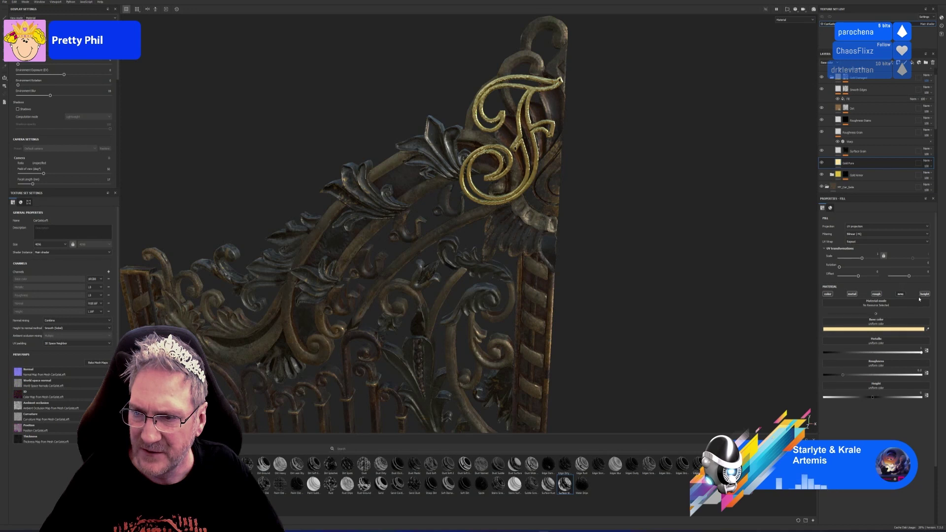
pyautogui.click(924, 294)
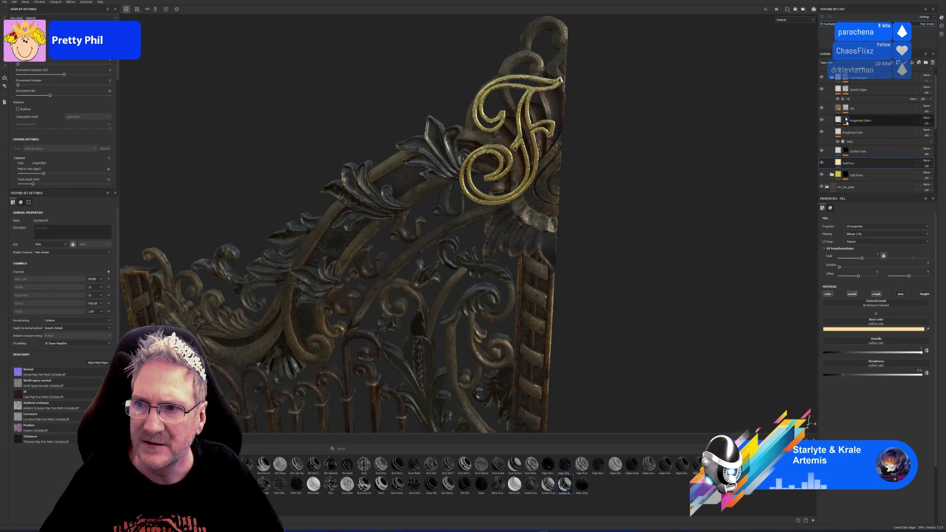
# Step: Make the Base Metal fill affect roughness but not normal or height
pyautogui.click(832, 78)
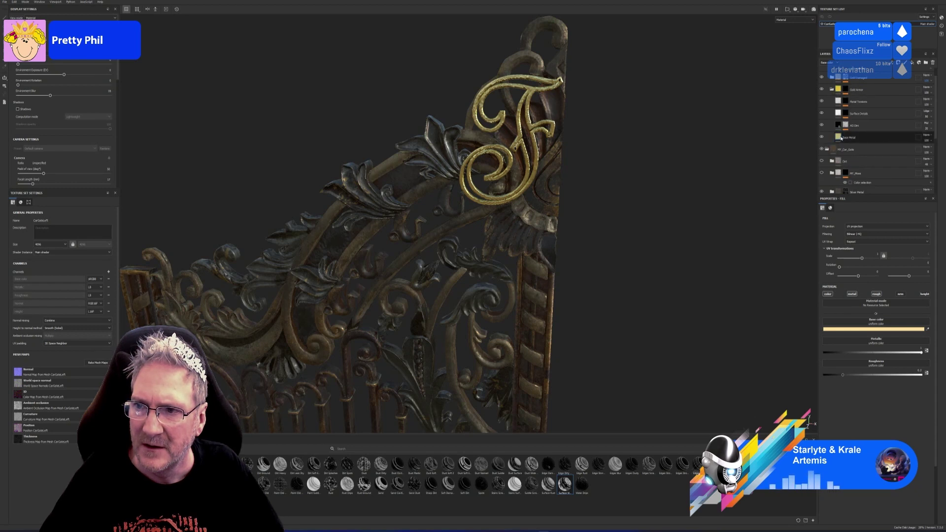
pyautogui.click(841, 138)
pyautogui.click(878, 294)
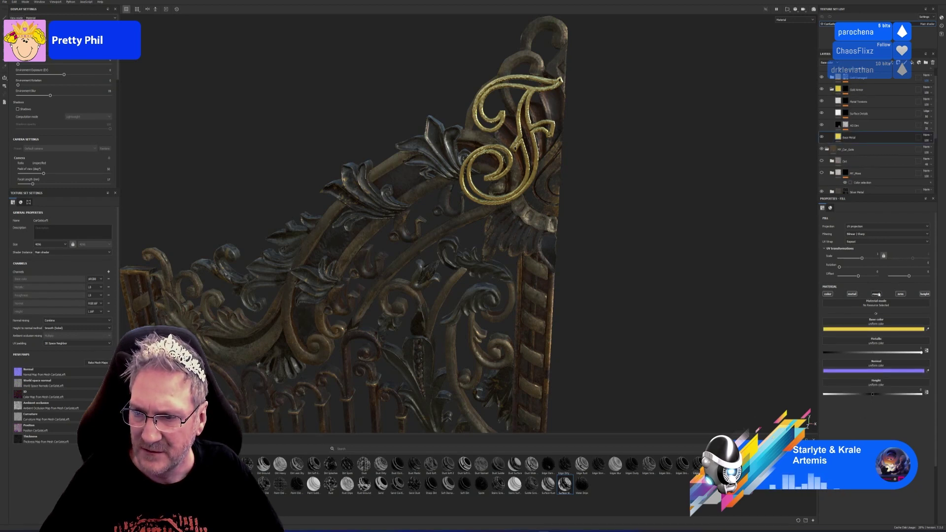
pyautogui.click(876, 294)
pyautogui.click(900, 294)
pyautogui.click(924, 294)
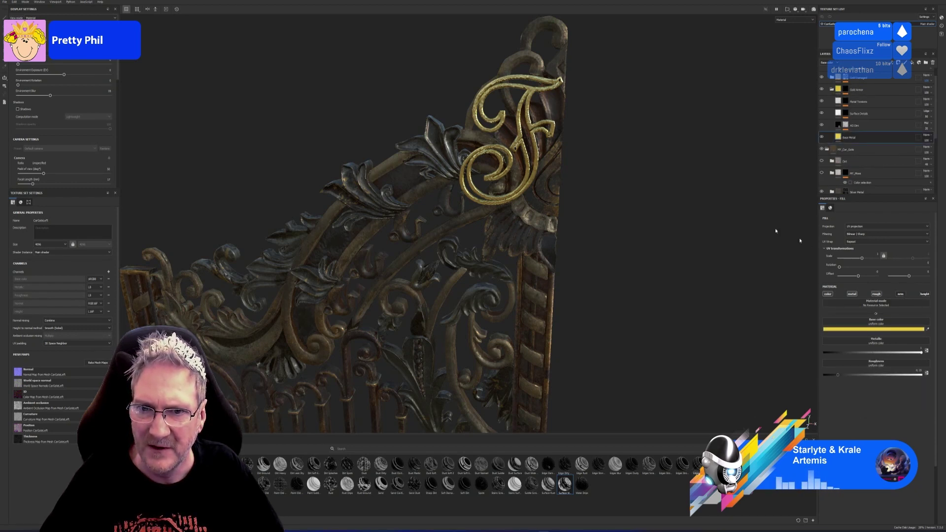
pyautogui.keyDown('alt'); pyautogui.moveTo(800, 241); pyautogui.dragTo(616, 179); pyautogui.keyUp('alt')
pyautogui.click(833, 90)
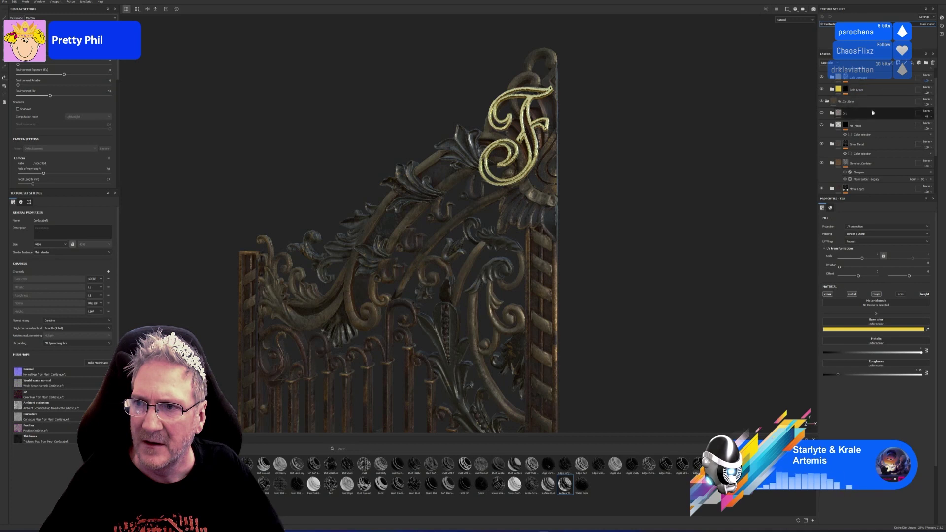
# Step: Set the Gold Damaged mask generator's Global Contrast to about 0.99 and Texture to 0.83
pyautogui.scroll(1, 867, 98)
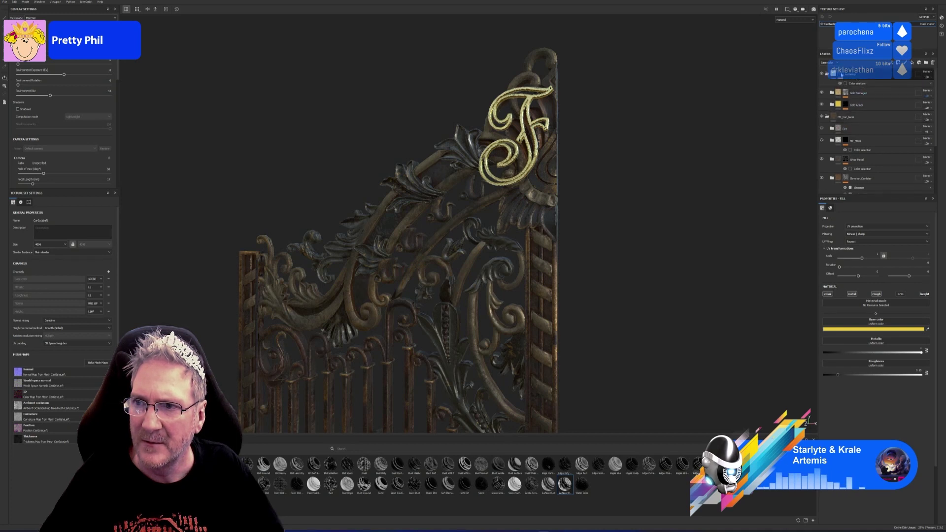
pyautogui.click(841, 75)
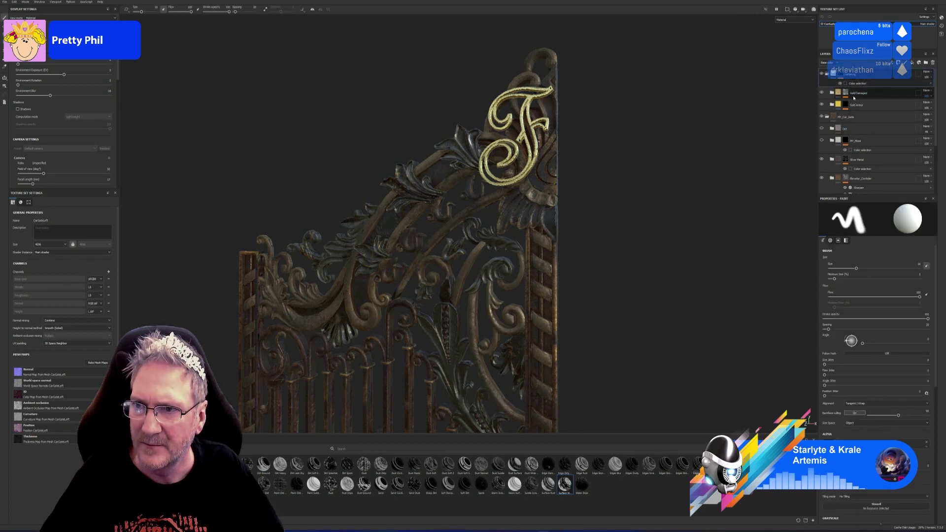
pyautogui.click(847, 95)
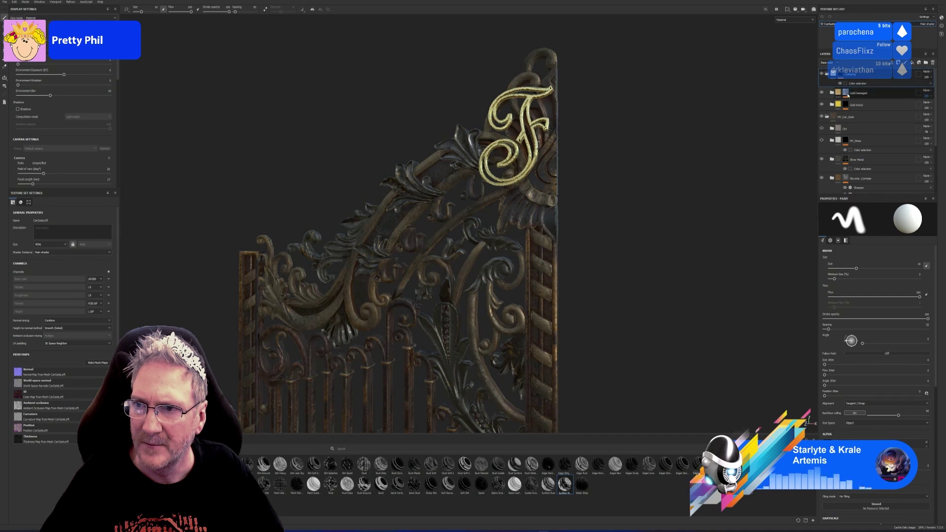
pyautogui.click(859, 102)
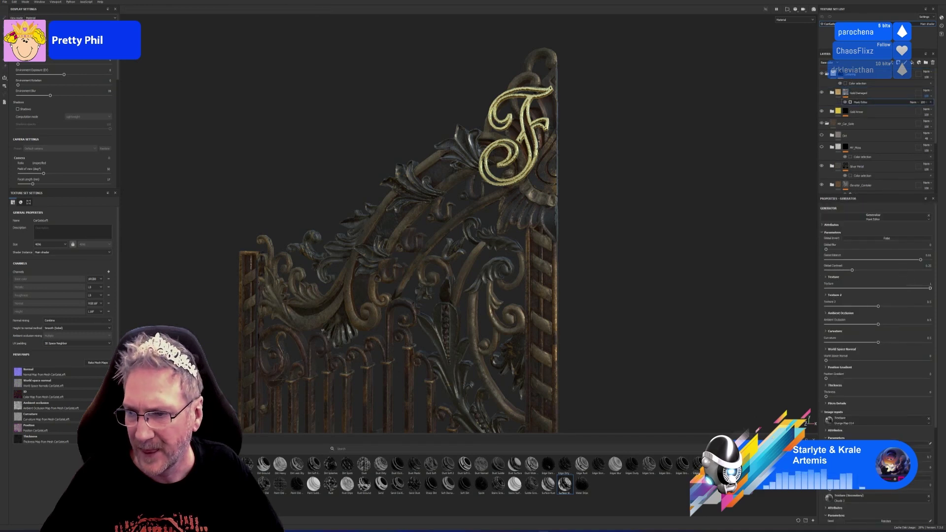
pyautogui.moveTo(852, 270); pyautogui.dragTo(876, 270)
pyautogui.moveTo(930, 289); pyautogui.dragTo(873, 343)
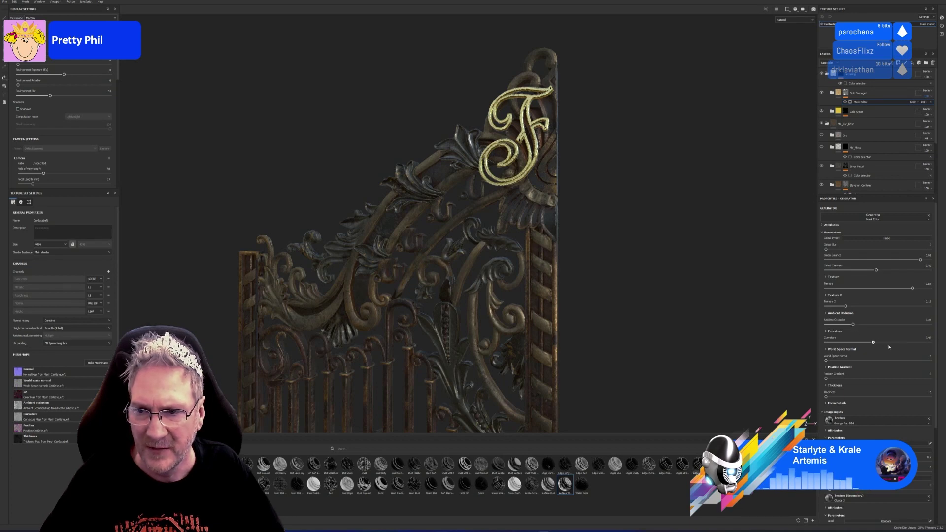
# Step: Orbit and zoom around the gate, toggling Gold Armor to compare the gold result
pyautogui.keyDown('alt'); pyautogui.moveTo(547, 140); pyautogui.dragTo(675, 205); pyautogui.keyUp('alt')
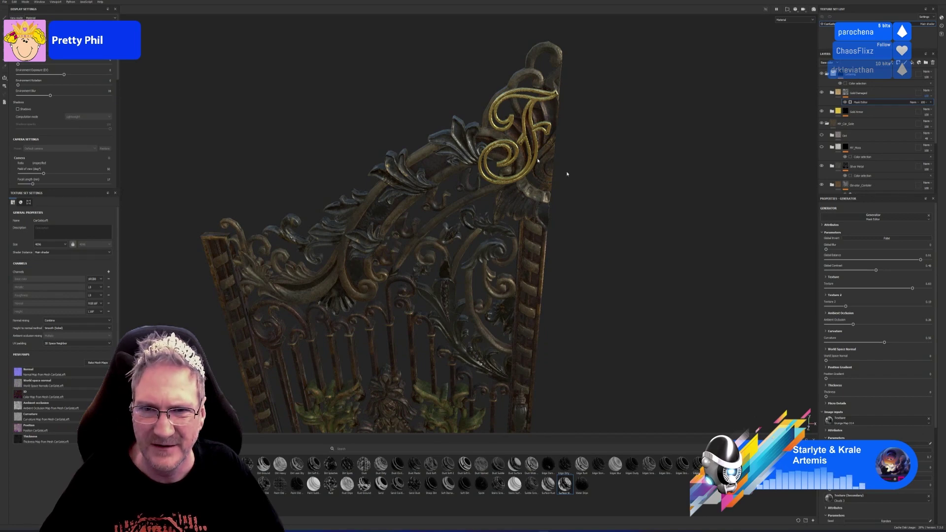
pyautogui.keyDown('alt'); pyautogui.moveTo(567, 174); pyautogui.dragTo(631, 206); pyautogui.keyUp('alt')
pyautogui.keyDown('alt'); pyautogui.moveTo(631, 206); pyautogui.dragTo(602, 267, button='right'); pyautogui.keyUp('alt')
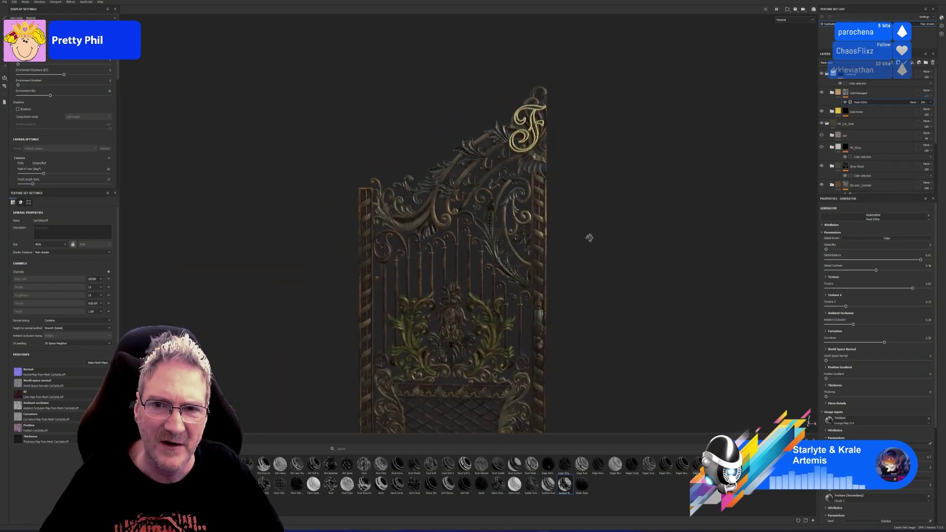
pyautogui.keyDown('alt'); pyautogui.moveTo(589, 238); pyautogui.dragTo(637, 157); pyautogui.keyUp('alt')
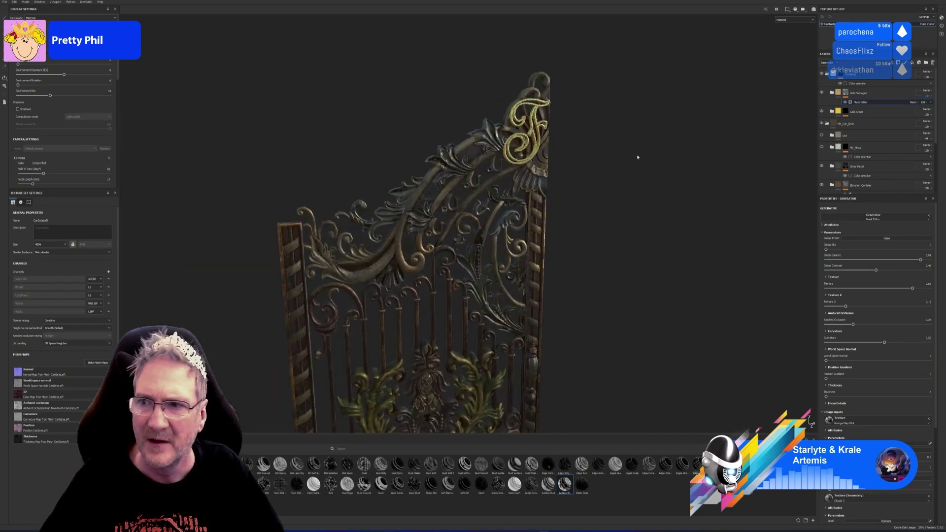
pyautogui.click(821, 112)
pyautogui.click(821, 112)
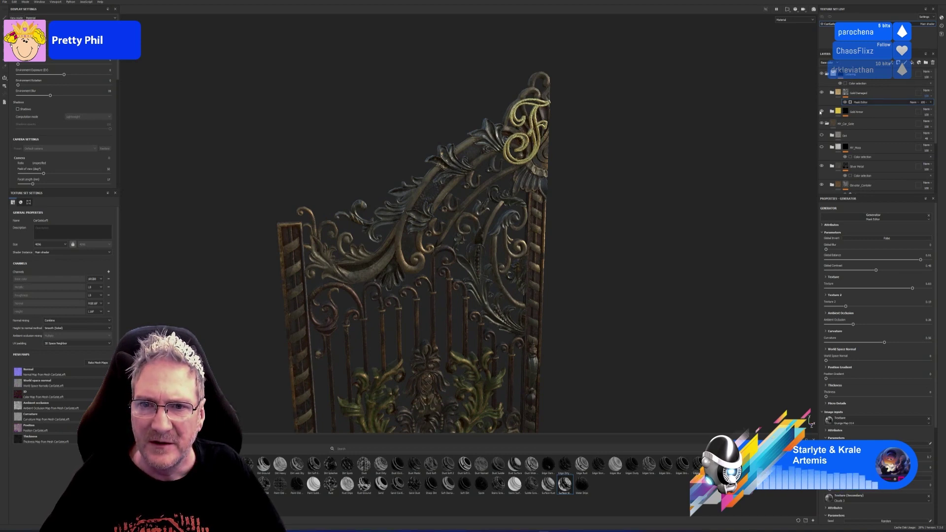
pyautogui.moveTo(576, 147)
pyautogui.keyDown('alt'); pyautogui.mouseDown()
pyautogui.moveTo(627, 135)
pyautogui.moveTo(581, 135)
pyautogui.mouseUp(); pyautogui.keyUp('alt')
pyautogui.click(869, 113)
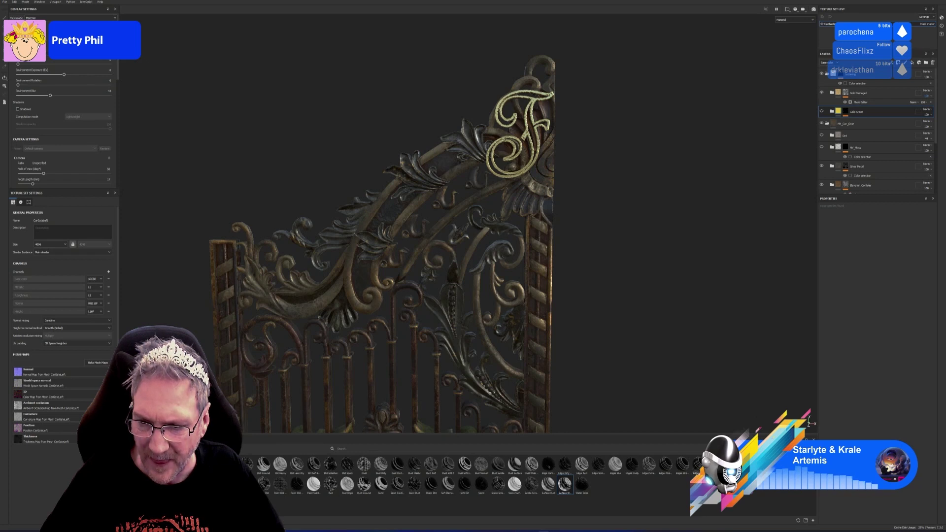
# Step: Find IRO_Gold in the Shelf and drop it above the Gold Armor folder as a layer
pyautogui.scroll(3, 492, 483)
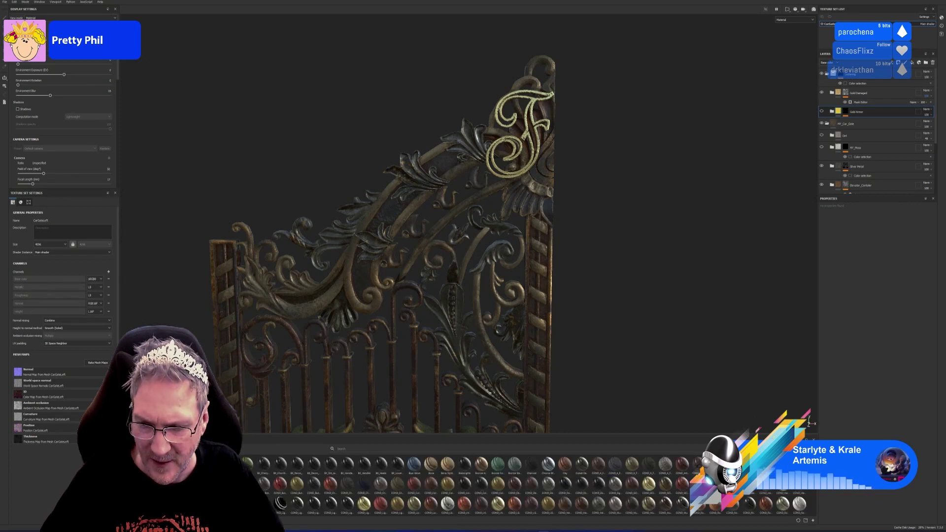
pyautogui.scroll(-1, 487, 486)
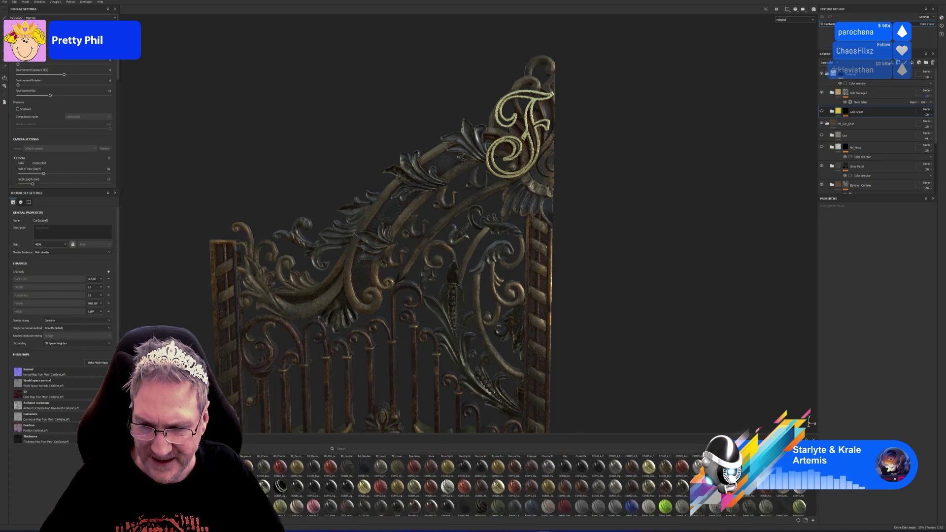
pyautogui.scroll(-1, 492, 486)
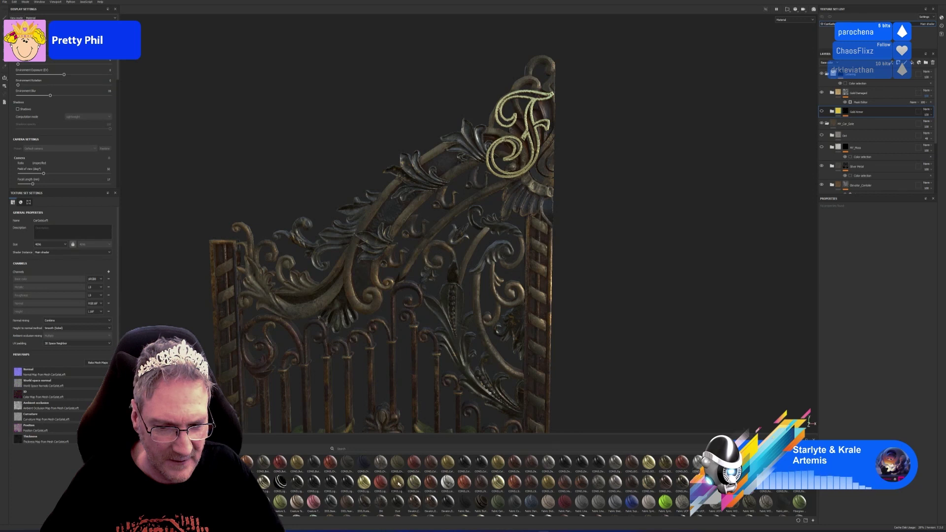
pyautogui.moveTo(398, 483)
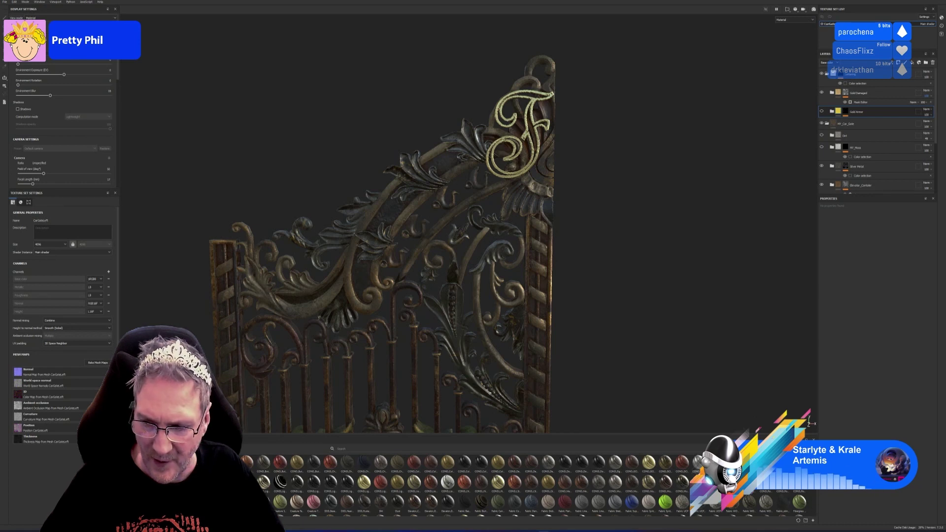
pyautogui.scroll(-2, 487, 485)
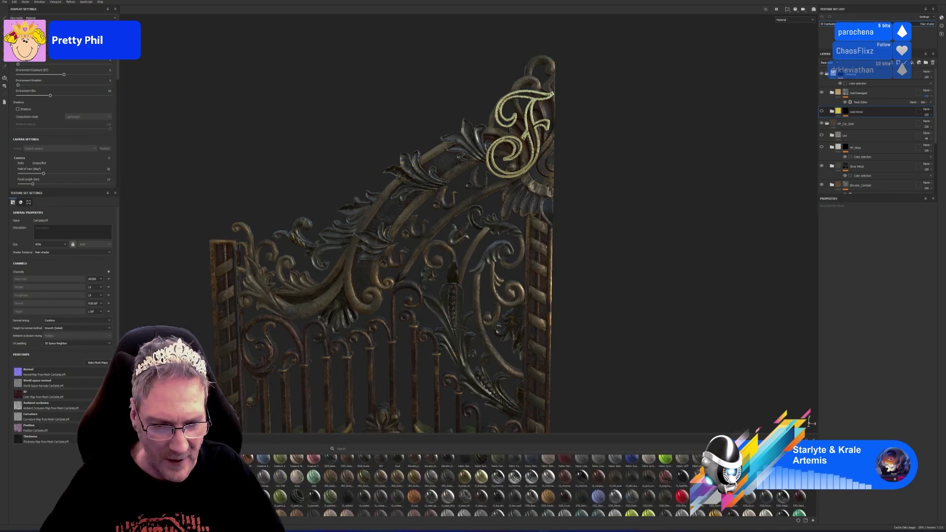
pyautogui.scroll(-1, 486, 485)
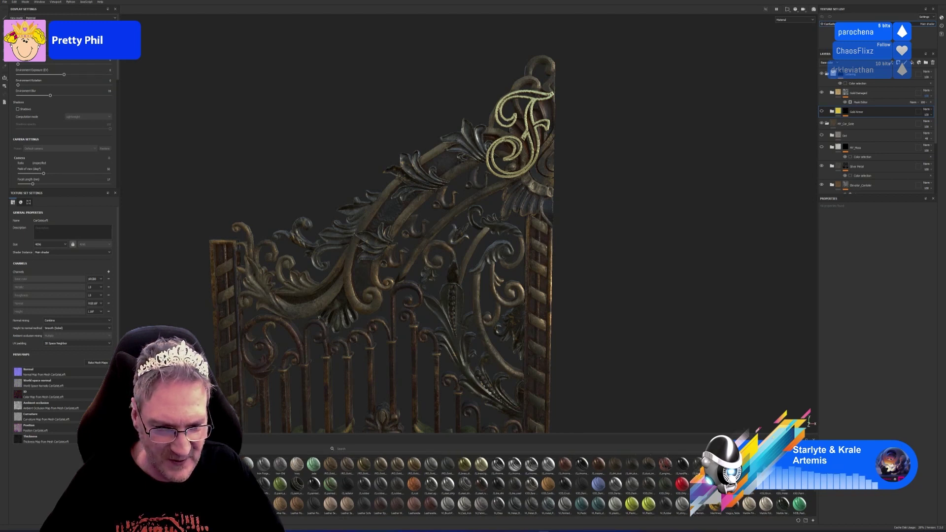
pyautogui.scroll(1, 415, 491)
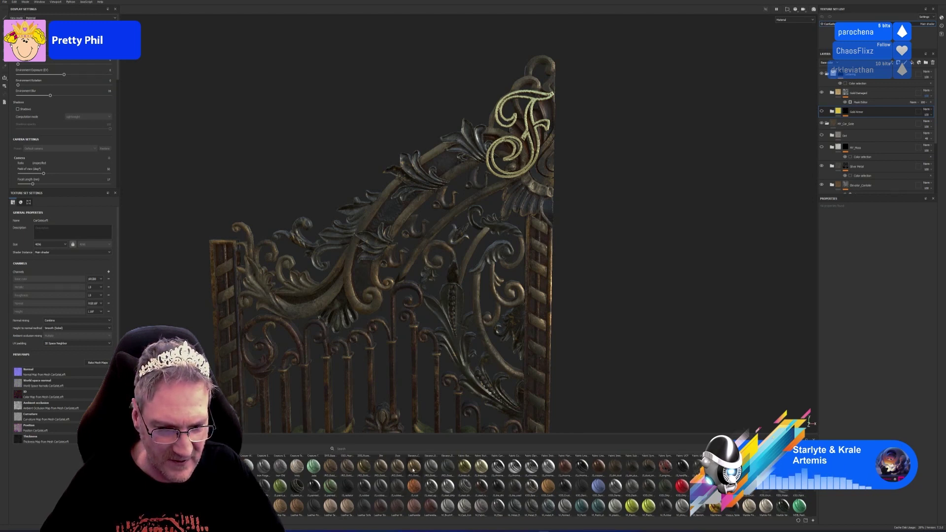
pyautogui.moveTo(413, 470); pyautogui.dragTo(860, 104)
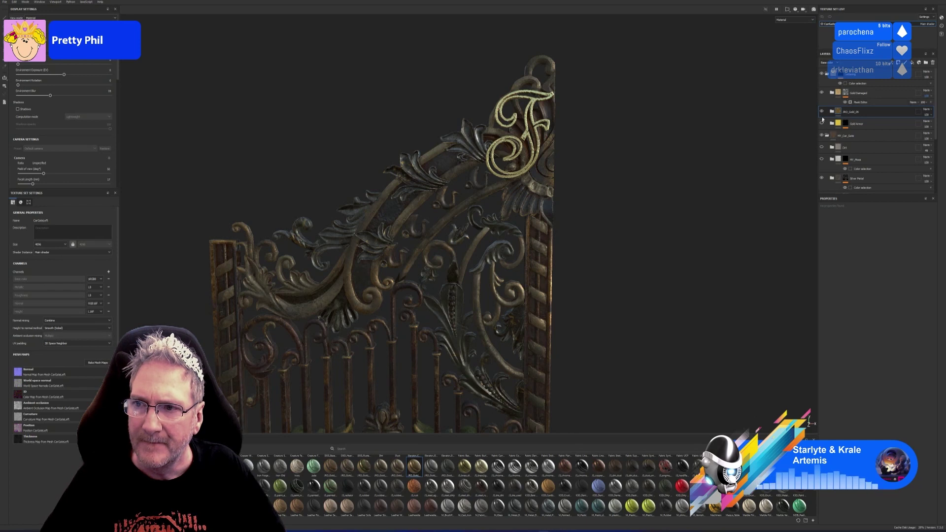
pyautogui.click(867, 102)
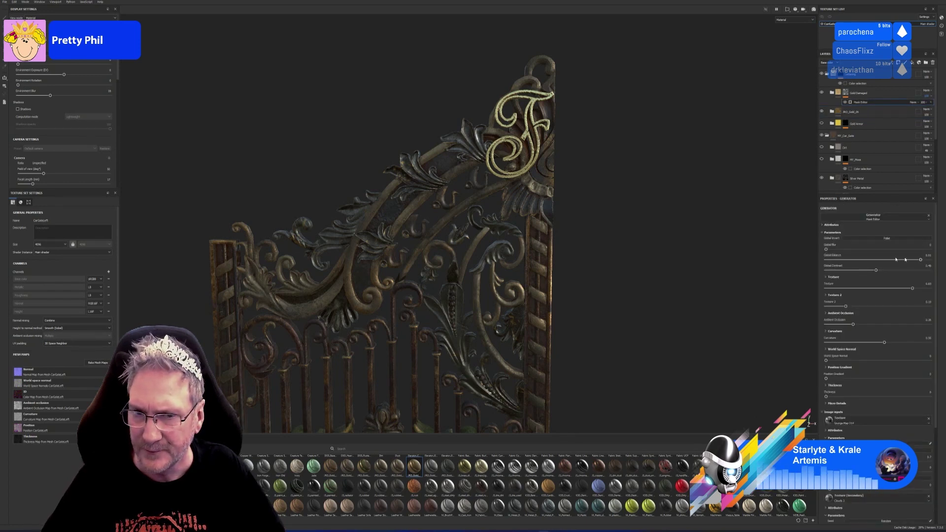
pyautogui.moveTo(905, 260); pyautogui.dragTo(839, 260)
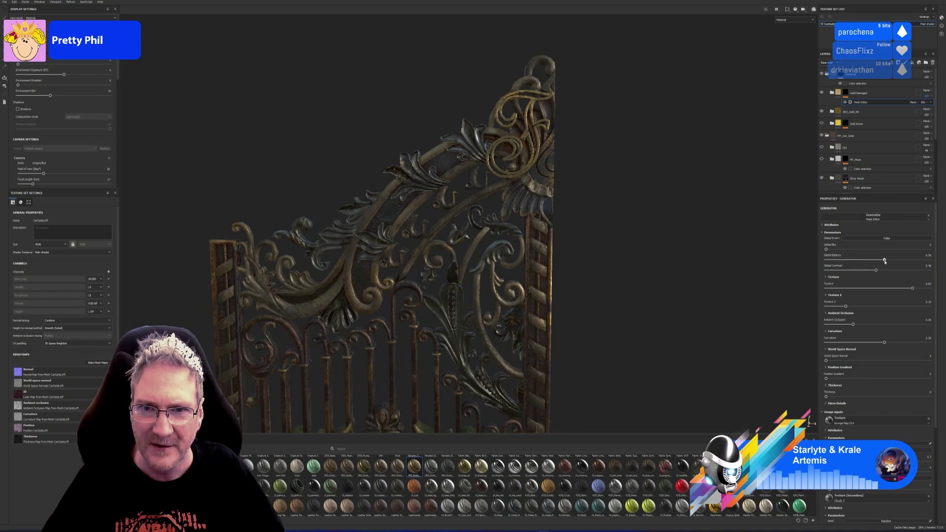
pyautogui.moveTo(885, 260); pyautogui.dragTo(890, 260)
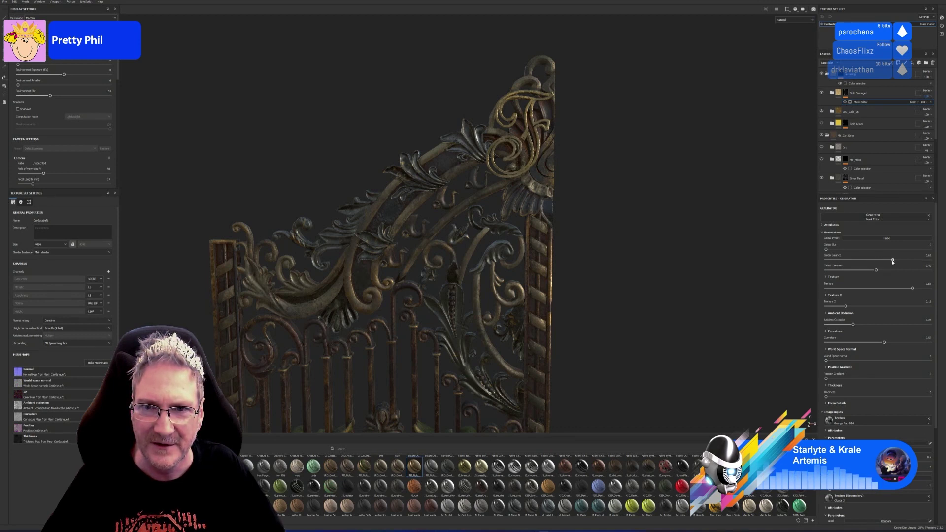
pyautogui.moveTo(591, 188)
pyautogui.keyDown('alt'); pyautogui.mouseDown()
pyautogui.moveTo(581, 186)
pyautogui.moveTo(584, 220)
pyautogui.moveTo(476, 217)
pyautogui.moveTo(653, 188)
pyautogui.moveTo(688, 205)
pyautogui.moveTo(720, 205)
pyautogui.moveTo(577, 211)
pyautogui.moveTo(580, 199)
pyautogui.mouseUp(); pyautogui.keyUp('alt')
pyautogui.keyDown('alt'); pyautogui.moveTo(539, 143); pyautogui.dragTo(562, 148); pyautogui.keyUp('alt')
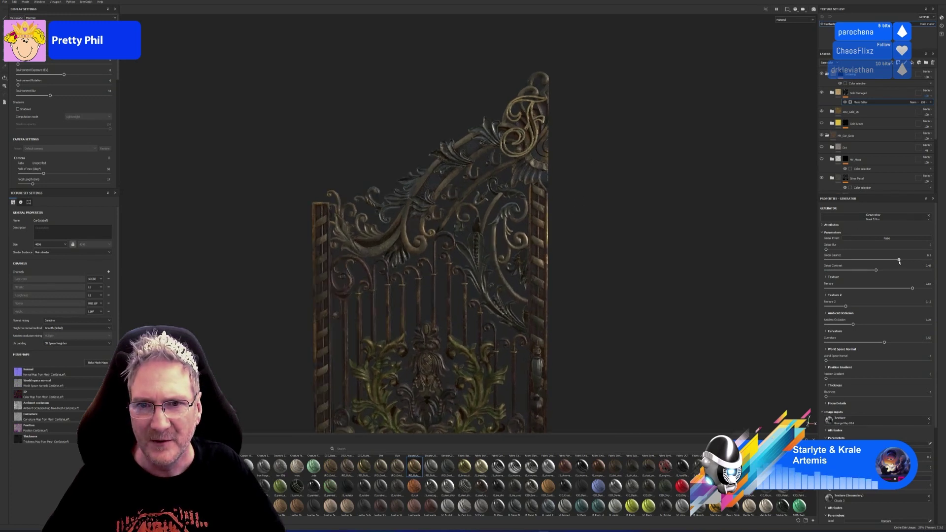
pyautogui.moveTo(591, 217)
pyautogui.keyDown('alt'); pyautogui.mouseDown()
pyautogui.moveTo(572, 213)
pyautogui.moveTo(694, 222)
pyautogui.moveTo(494, 221)
pyautogui.moveTo(503, 228)
pyautogui.moveTo(545, 192)
pyautogui.moveTo(650, 220)
pyautogui.moveTo(644, 251)
pyautogui.moveTo(611, 245)
pyautogui.moveTo(626, 256)
pyautogui.moveTo(585, 262)
pyautogui.moveTo(574, 214)
pyautogui.mouseUp(); pyautogui.keyUp('alt')
pyautogui.scroll(5, 574, 213)
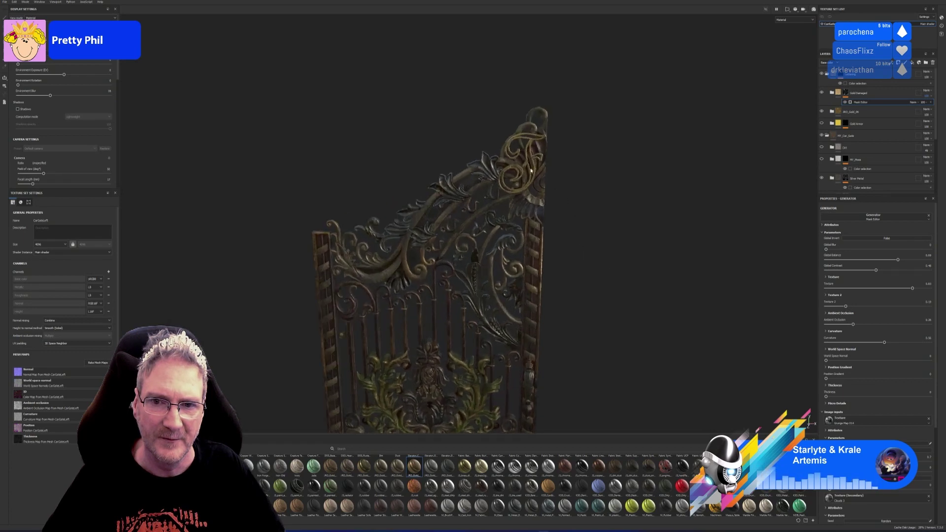
pyautogui.keyDown('alt'); pyautogui.moveTo(539, 180); pyautogui.dragTo(545, 247); pyautogui.keyUp('alt')
pyautogui.scroll(-4, 467, 171)
pyautogui.scroll(4, 489, 282)
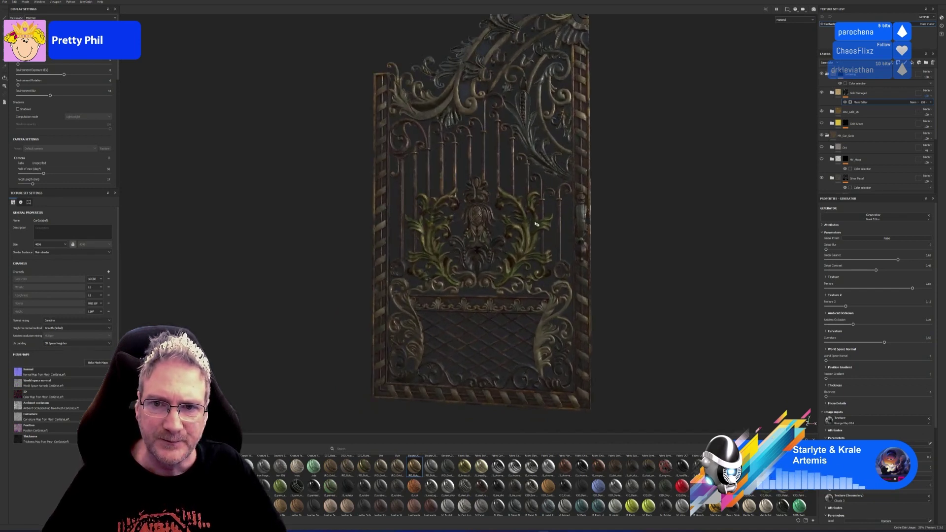
pyautogui.keyDown('alt'); pyautogui.moveTo(537, 224); pyautogui.dragTo(590, 108); pyautogui.keyUp('alt')
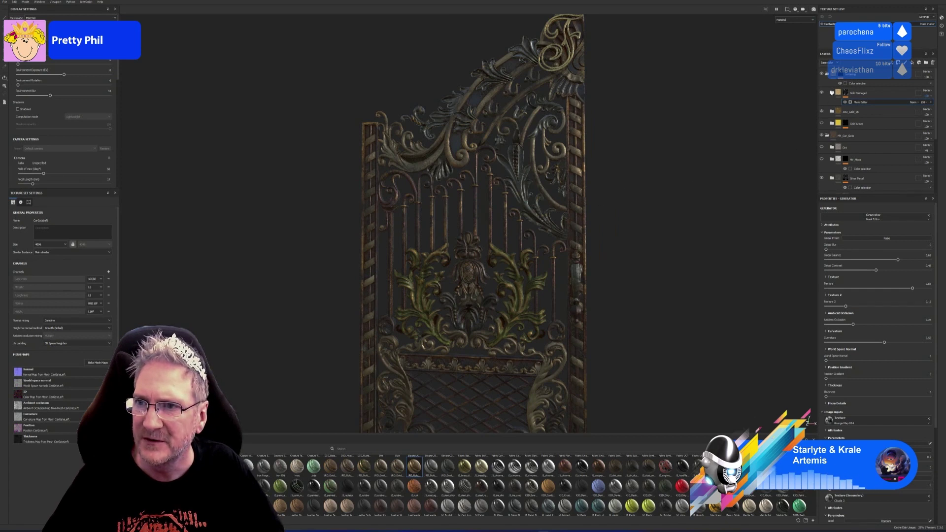
pyautogui.click(827, 73)
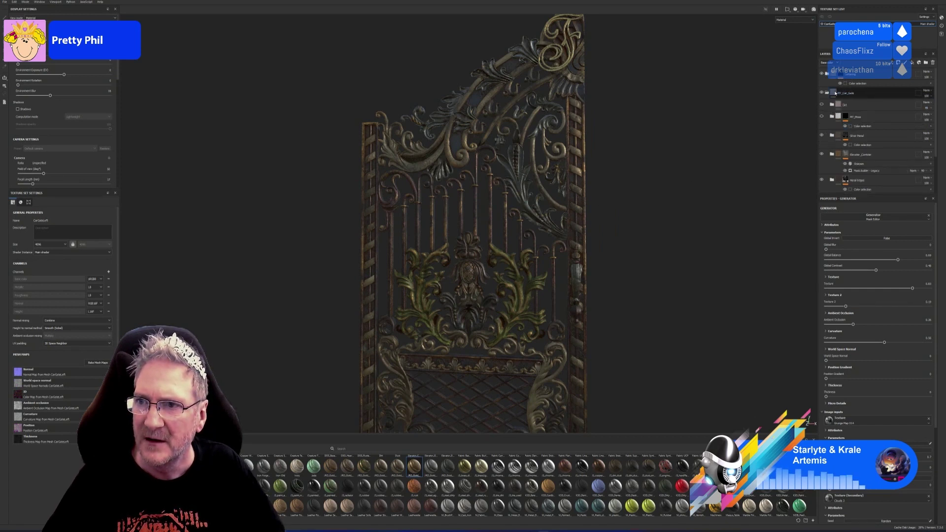
# Step: Add the ornament's green and orange ID colours to the Swirls colour selection mask
pyautogui.click(827, 93)
pyautogui.click(828, 93)
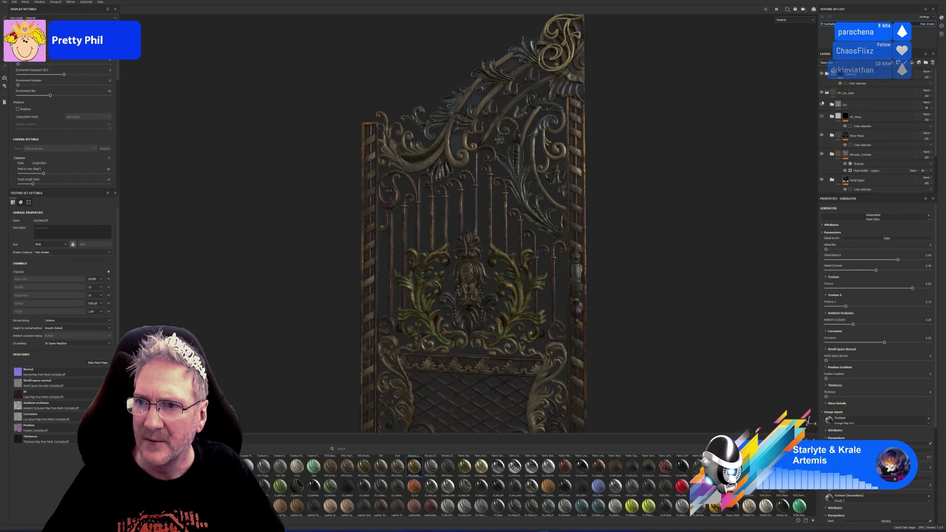
pyautogui.scroll(-3, 835, 165)
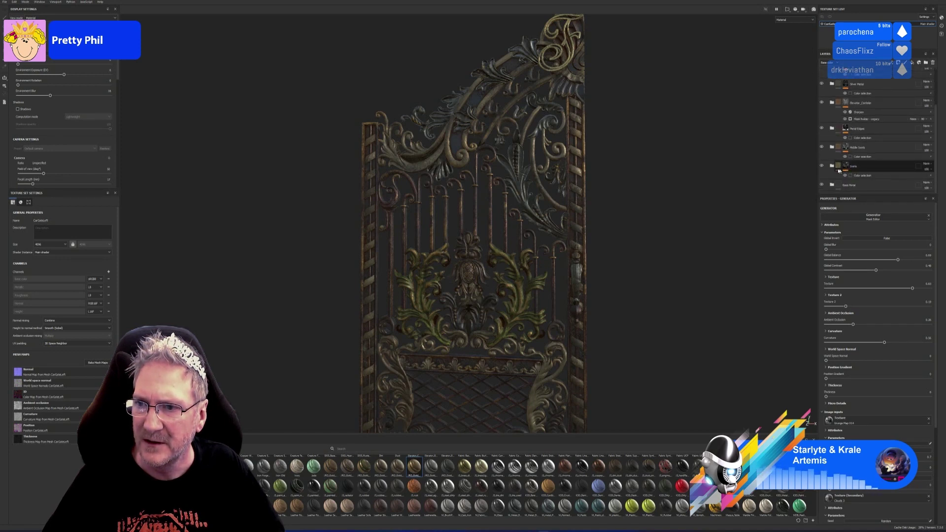
pyautogui.click(863, 175)
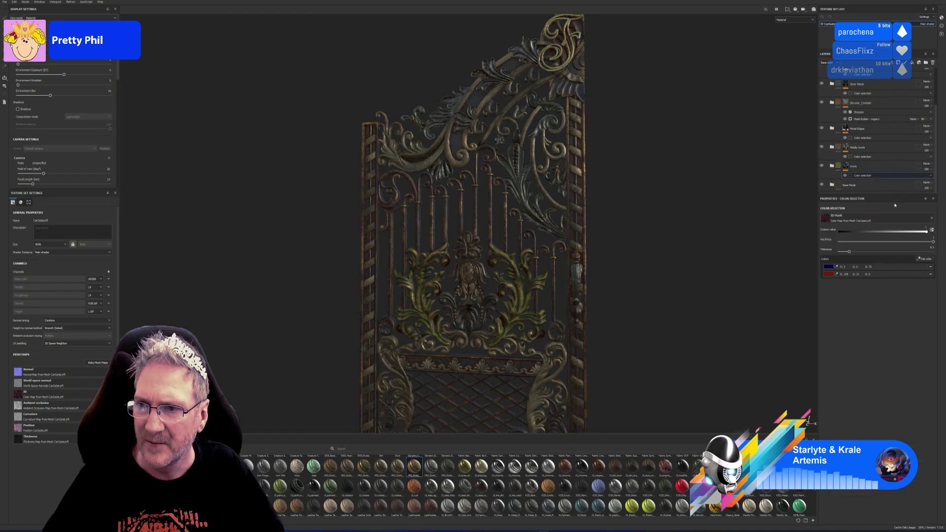
pyautogui.click(927, 260)
pyautogui.click(583, 59)
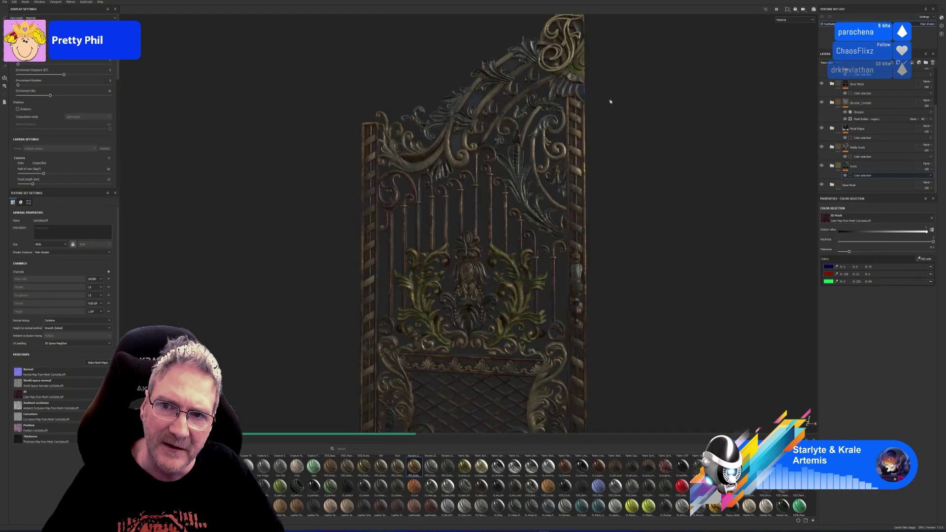
pyautogui.keyDown('alt'); pyautogui.moveTo(610, 101); pyautogui.dragTo(625, 110); pyautogui.keyUp('alt')
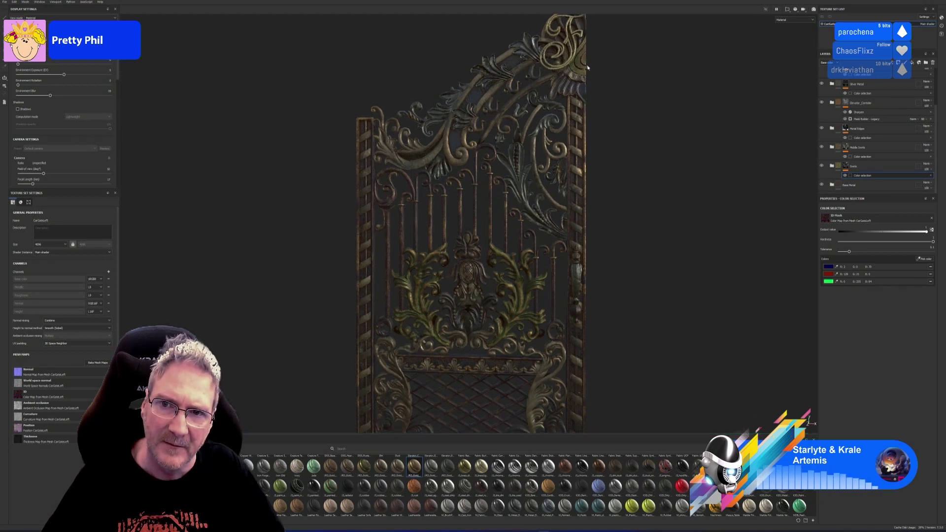
pyautogui.keyDown('alt'); pyautogui.moveTo(587, 67); pyautogui.dragTo(611, 93); pyautogui.keyUp('alt')
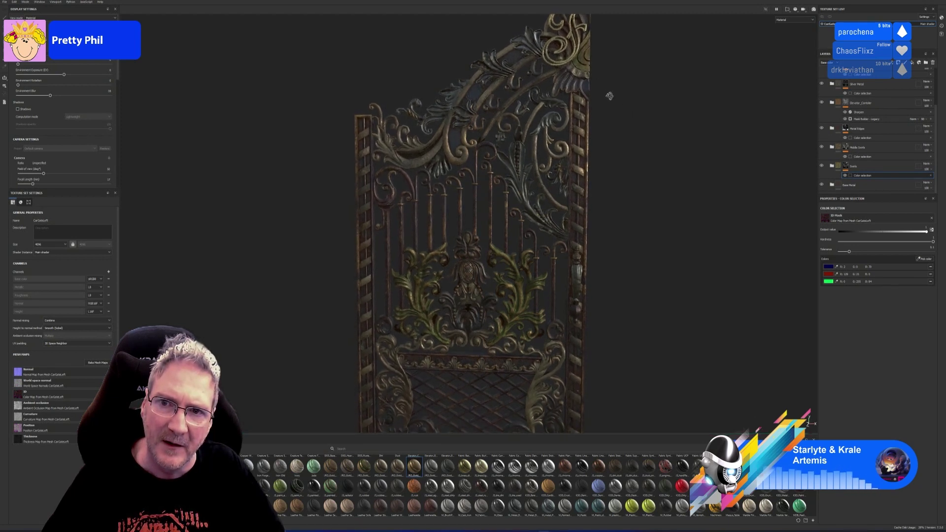
pyautogui.click(924, 259)
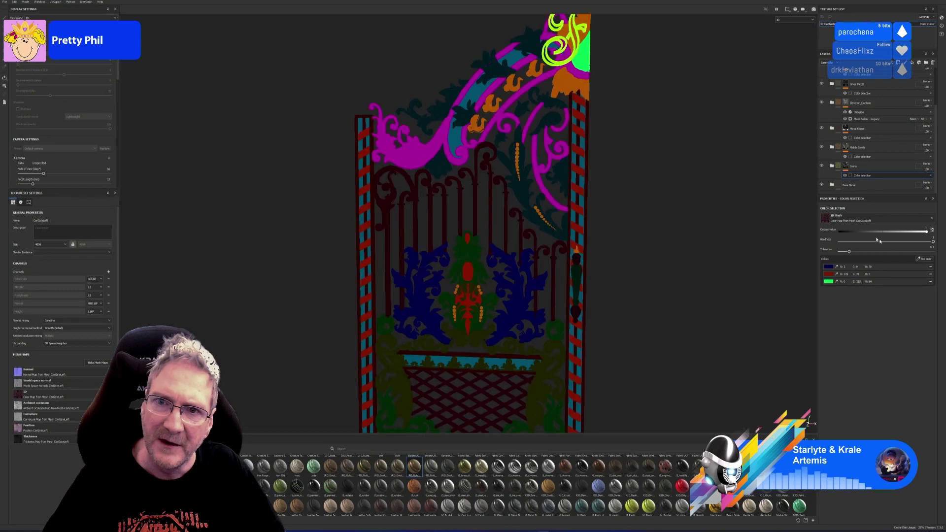
pyautogui.click(565, 80)
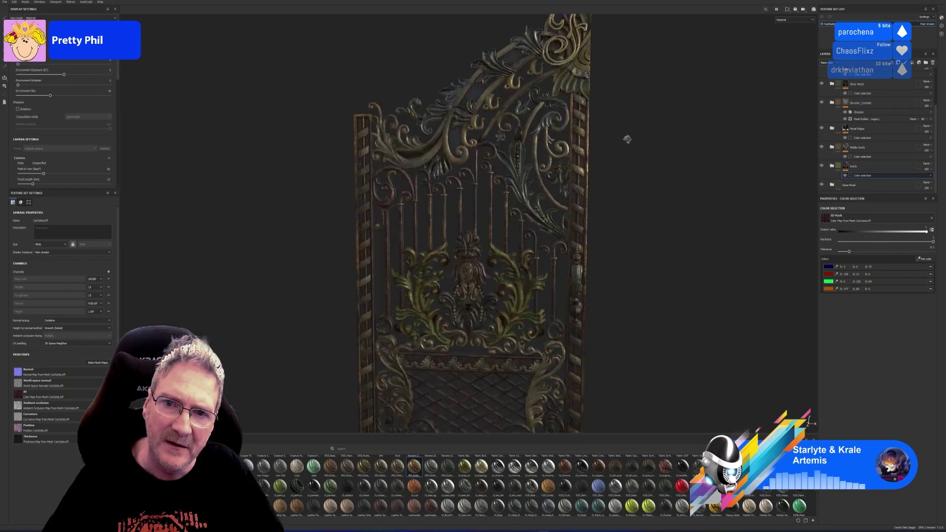
pyautogui.keyDown('alt'); pyautogui.moveTo(631, 118); pyautogui.dragTo(690, 124); pyautogui.keyUp('alt')
pyautogui.keyDown('alt'); pyautogui.moveTo(652, 130); pyautogui.dragTo(599, 172); pyautogui.keyUp('alt')
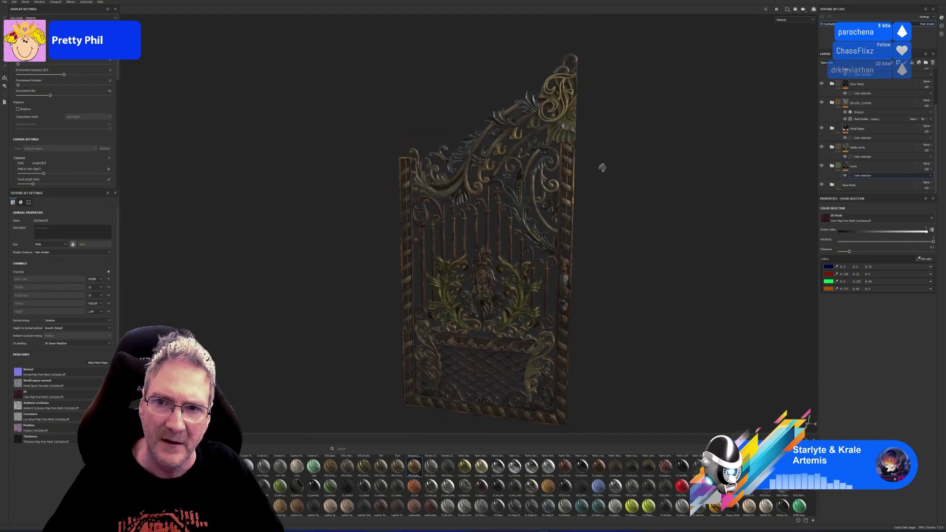
# Step: Add the F monogram's green ID colour to the Lettering mask and switch to 3ds Max
pyautogui.scroll(5, 587, 138)
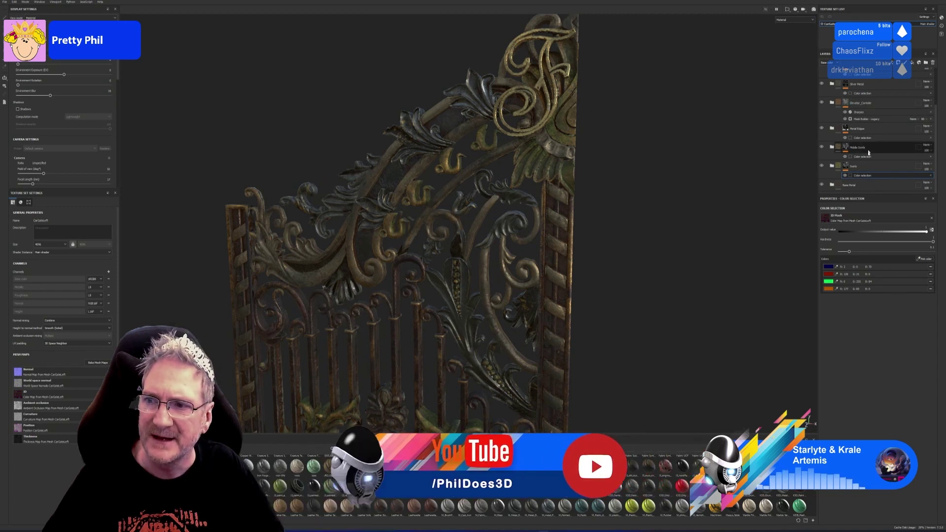
pyautogui.scroll(3, 867, 124)
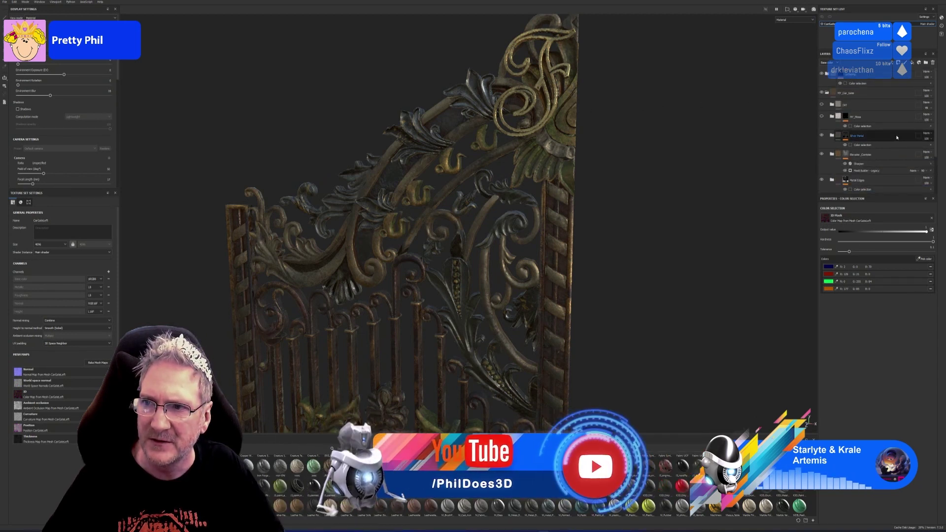
pyautogui.click(862, 83)
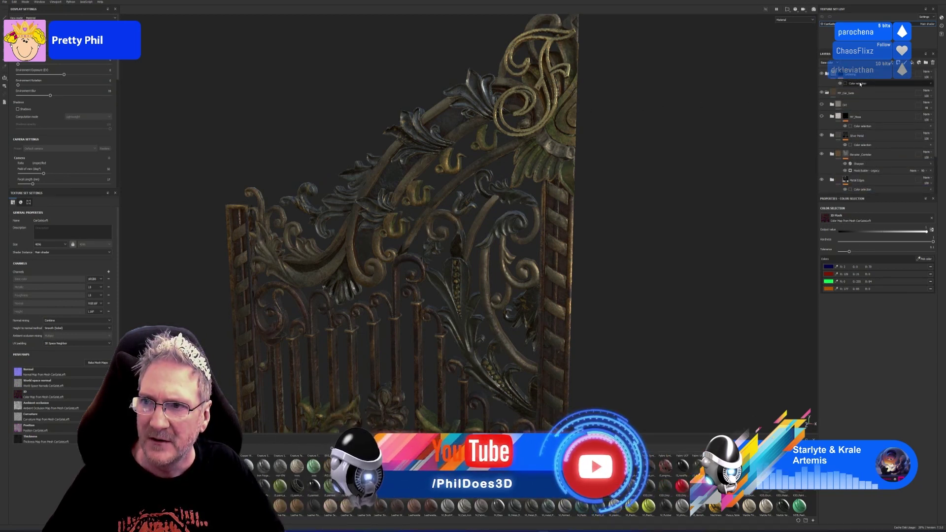
pyautogui.press('b')
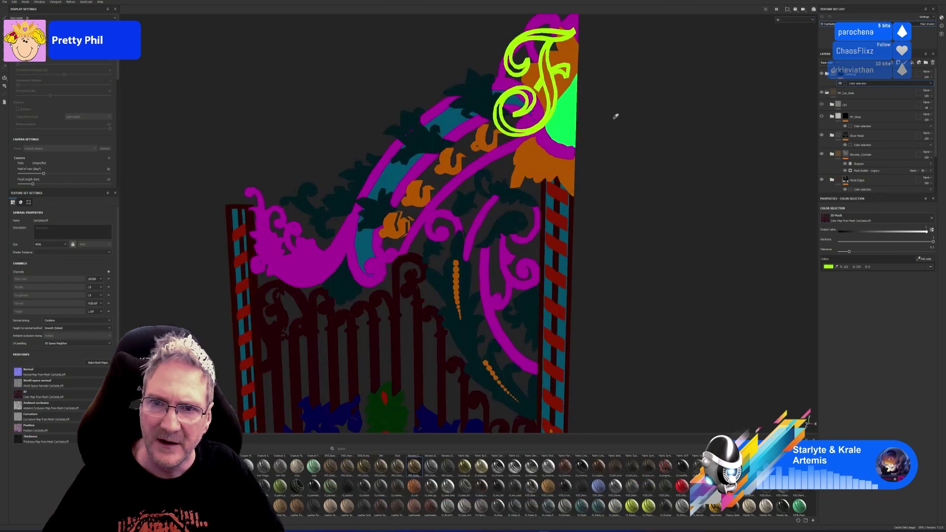
pyautogui.click(572, 119)
pyautogui.keyDown('alt'); pyautogui.moveTo(594, 168); pyautogui.dragTo(578, 148); pyautogui.keyUp('alt')
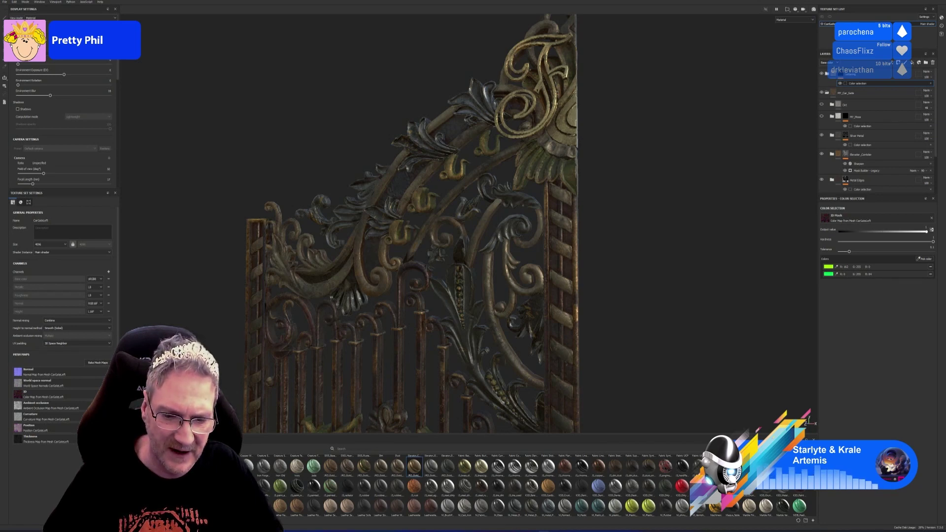
pyautogui.hotkey('alt', 'Tab')
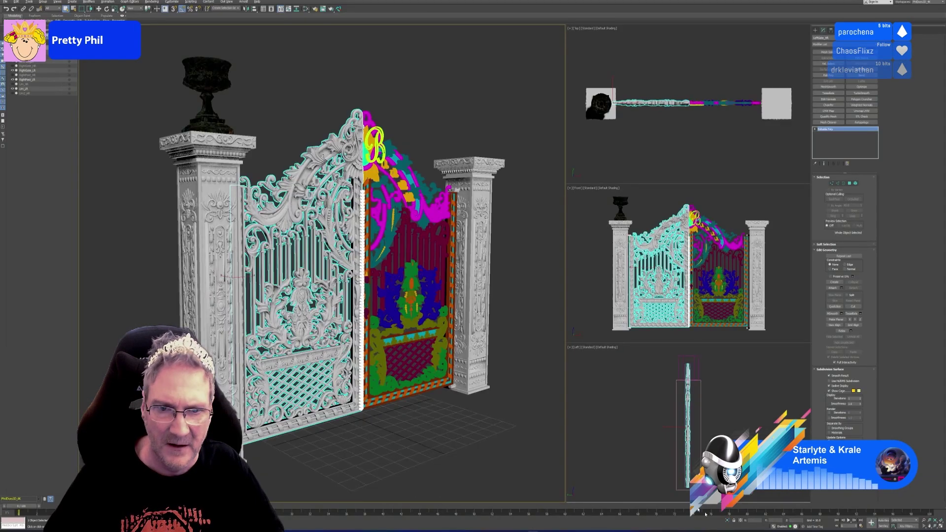
# Step: Zoom and orbit the 3ds Max viewport to check the gate's ID colours, then return to Painter
pyautogui.scroll(5, 332, 156)
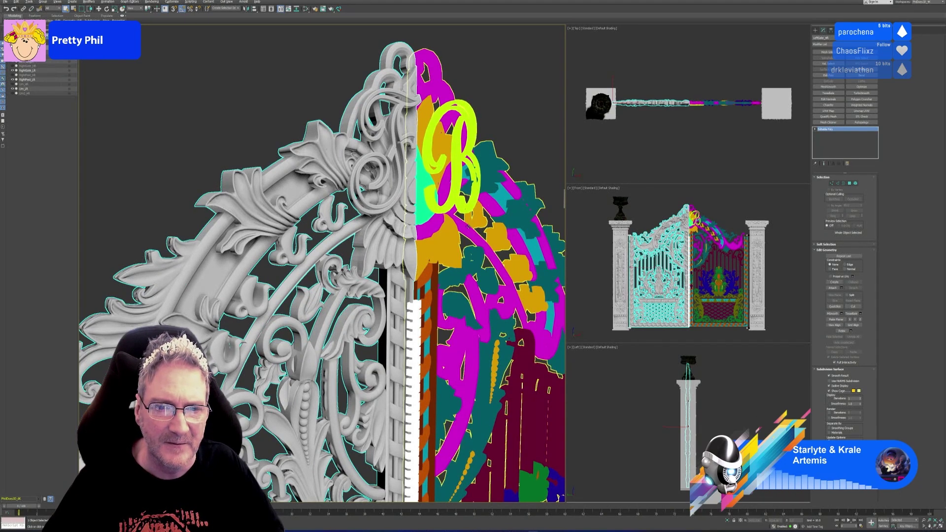
pyautogui.scroll(-5, 423, 238)
pyautogui.keyDown('alt'); pyautogui.moveTo(394, 158); pyautogui.dragTo(355, 110, button='middle'); pyautogui.keyUp('alt')
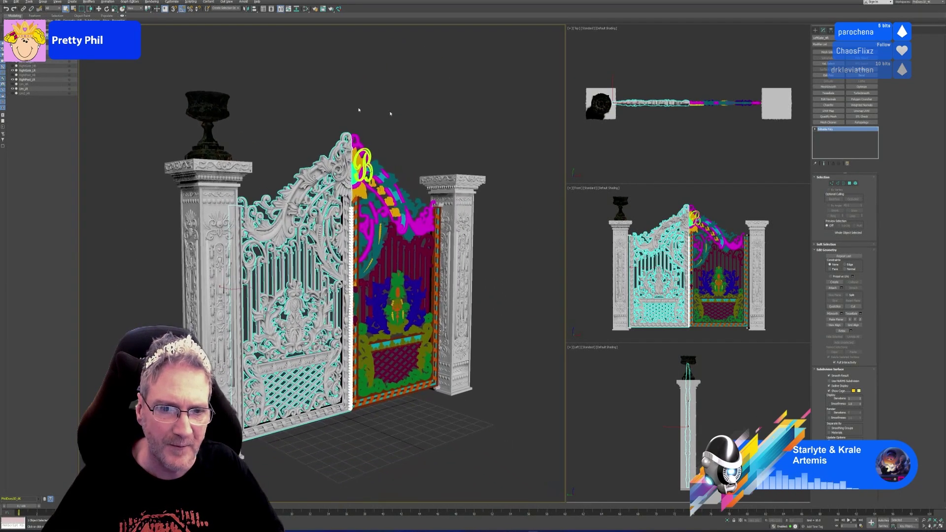
pyautogui.hotkey('alt', 'Tab')
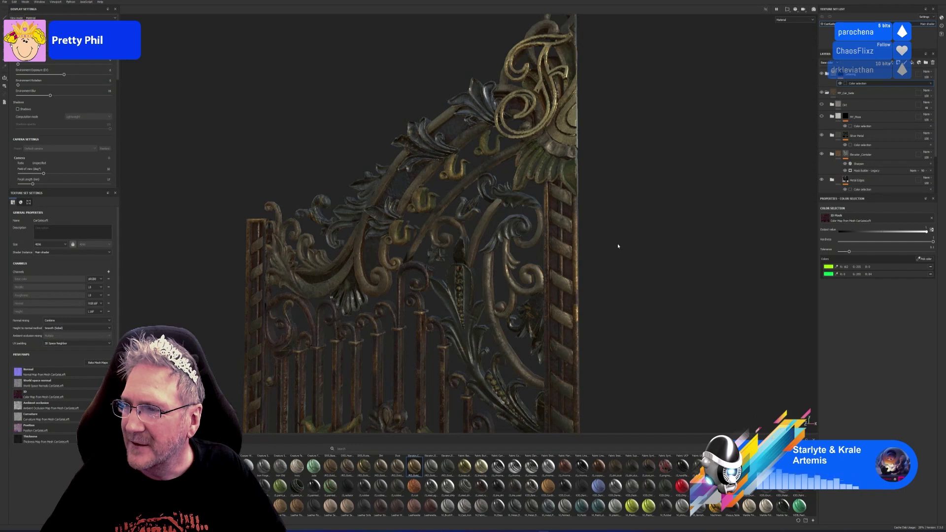
# Step: Save the gate project with File > Save As under the proposed file name
pyautogui.scroll(-5, 612, 250)
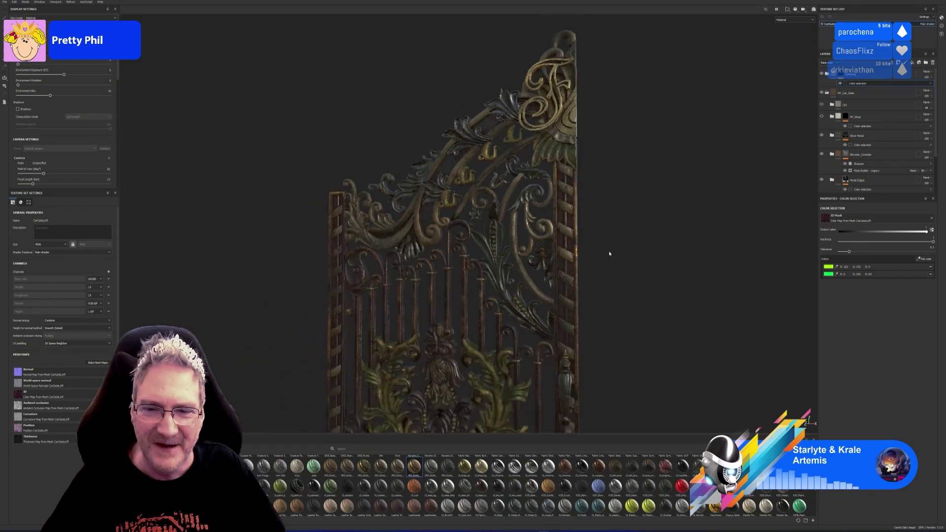
pyautogui.keyDown('alt'); pyautogui.moveTo(610, 253); pyautogui.dragTo(591, 238); pyautogui.keyUp('alt')
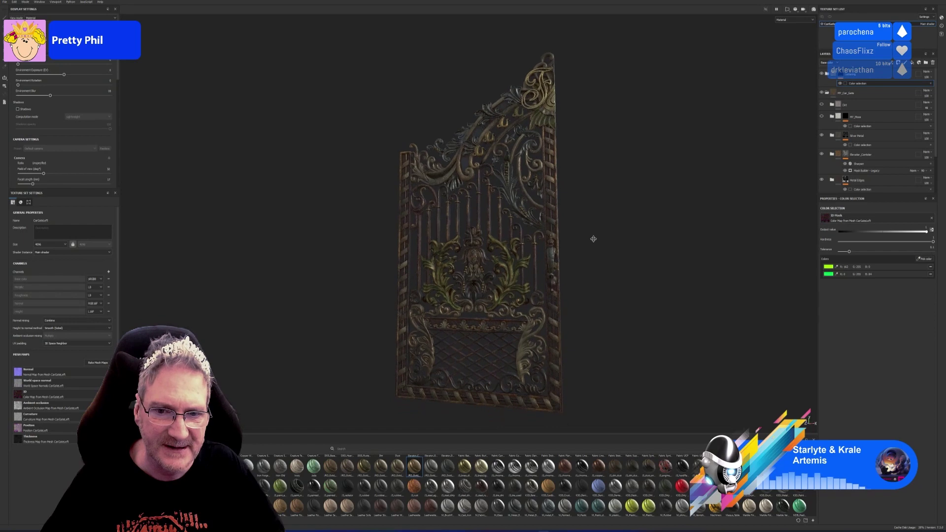
pyautogui.click(4, 2)
pyautogui.click(12, 31)
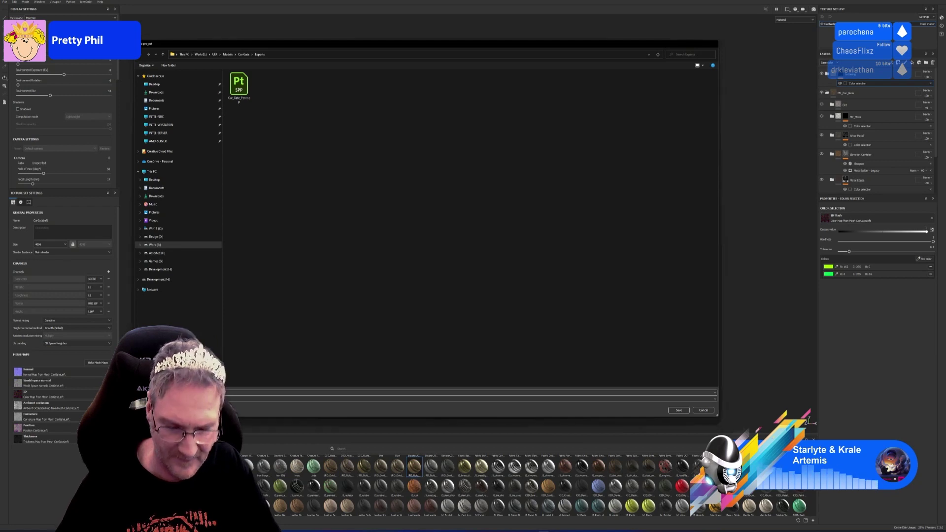
pyautogui.press('Return')
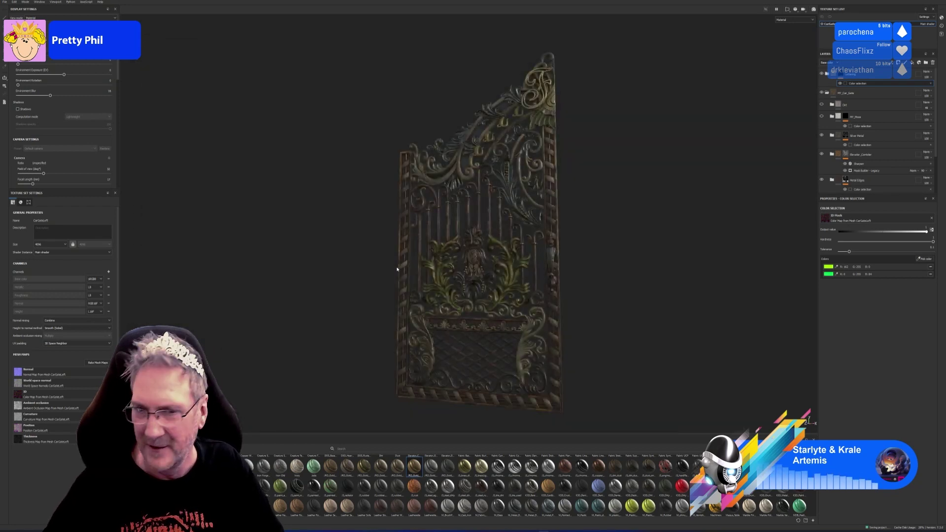
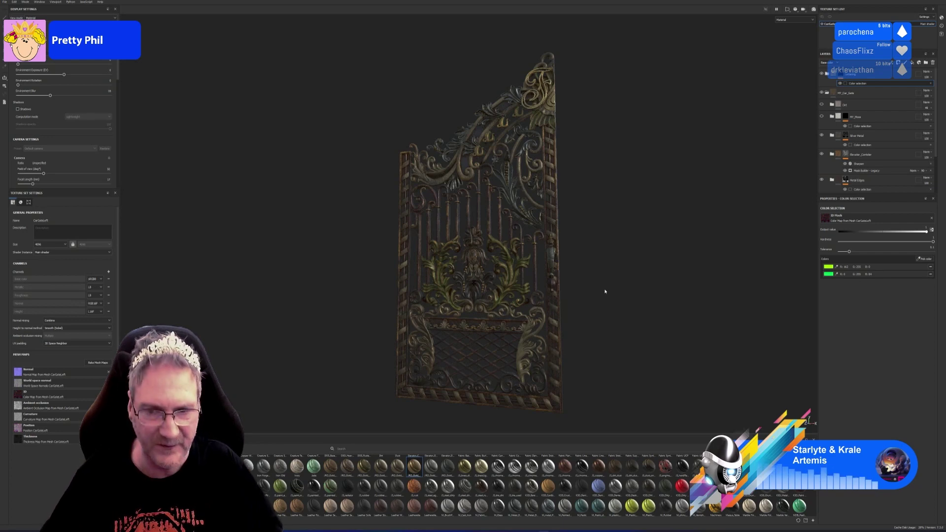
# Step: Sample the handle's ID colour on the zoomed-in gate, adding a third colour to the gold mask
pyautogui.scroll(5, 554, 256)
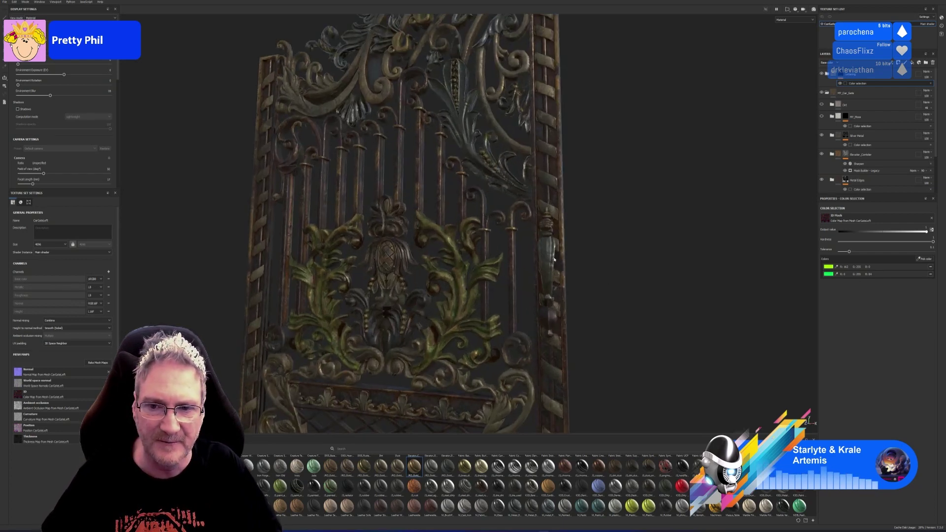
pyautogui.scroll(-6, 542, 250)
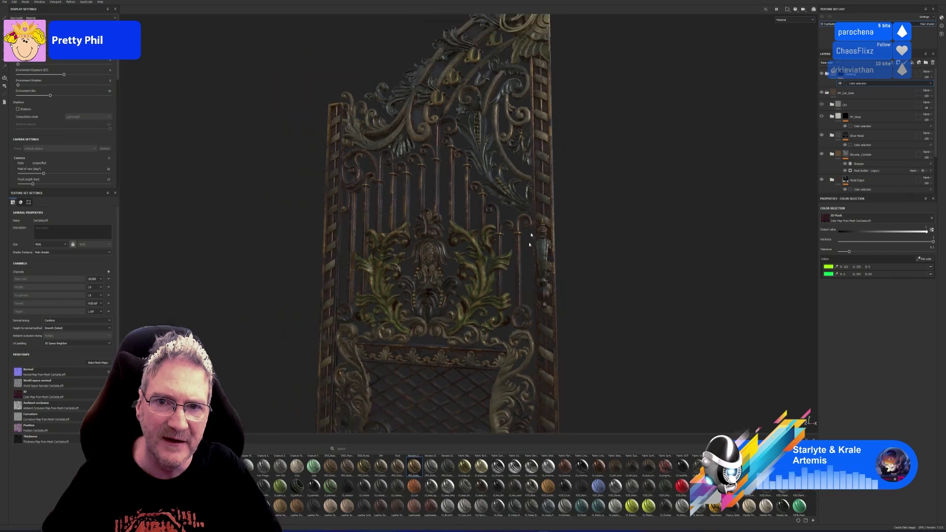
pyautogui.scroll(5, 541, 86)
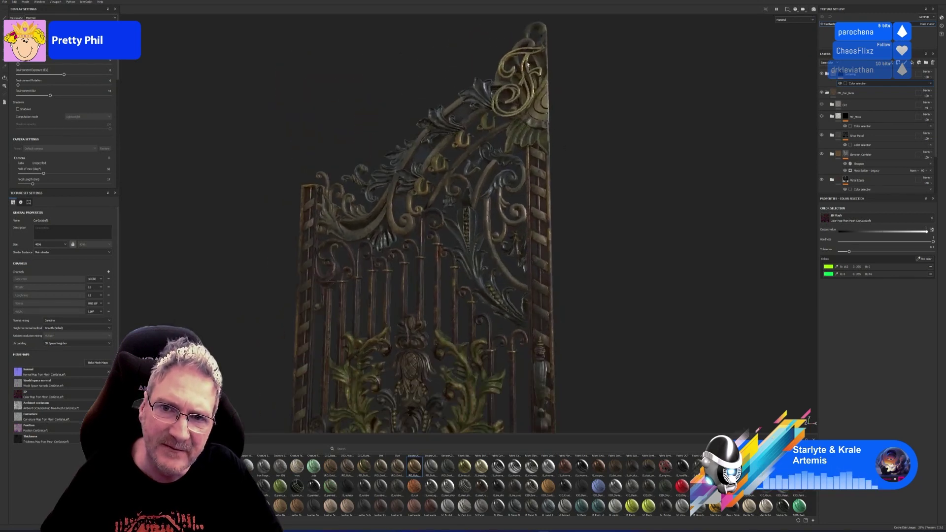
pyautogui.scroll(-5, 545, 129)
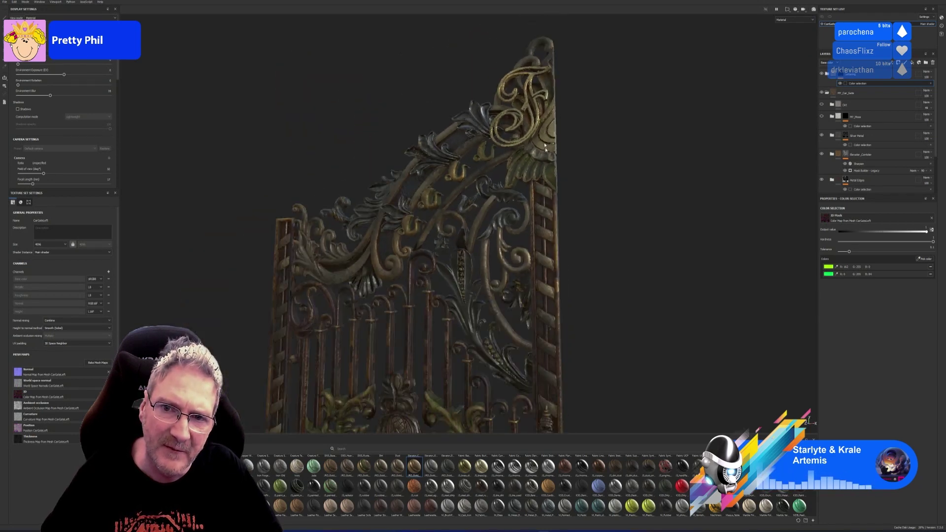
pyautogui.scroll(4, 572, 177)
pyautogui.scroll(3, 559, 236)
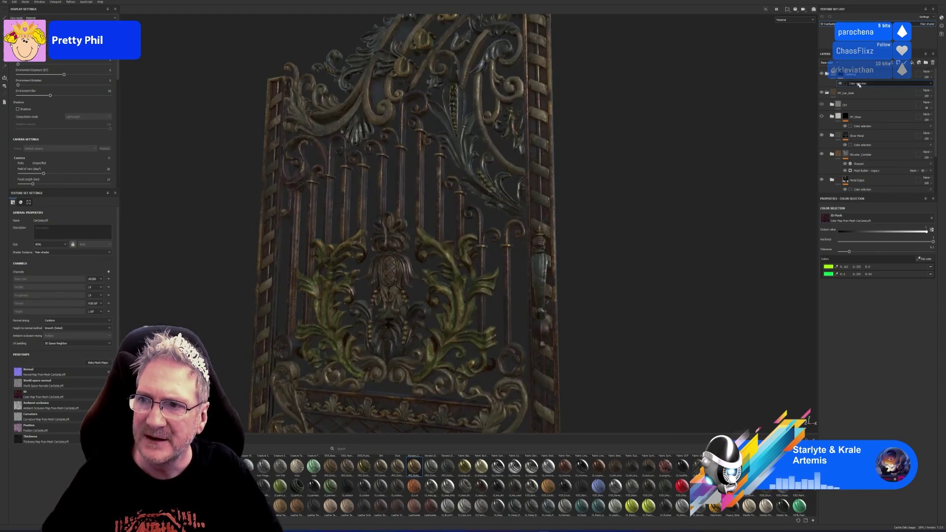
pyautogui.click(927, 258)
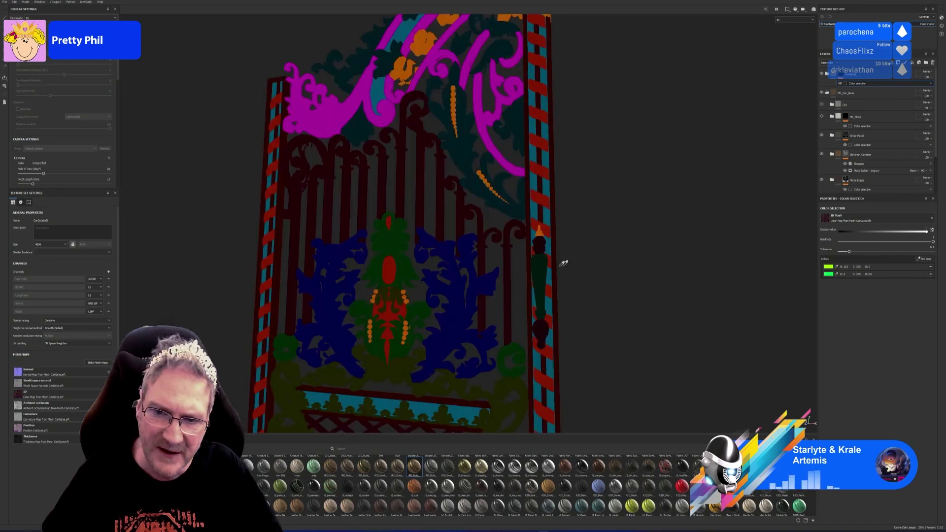
pyautogui.click(541, 274)
pyautogui.keyDown('alt'); pyautogui.moveTo(582, 283); pyautogui.dragTo(561, 287); pyautogui.keyUp('alt')
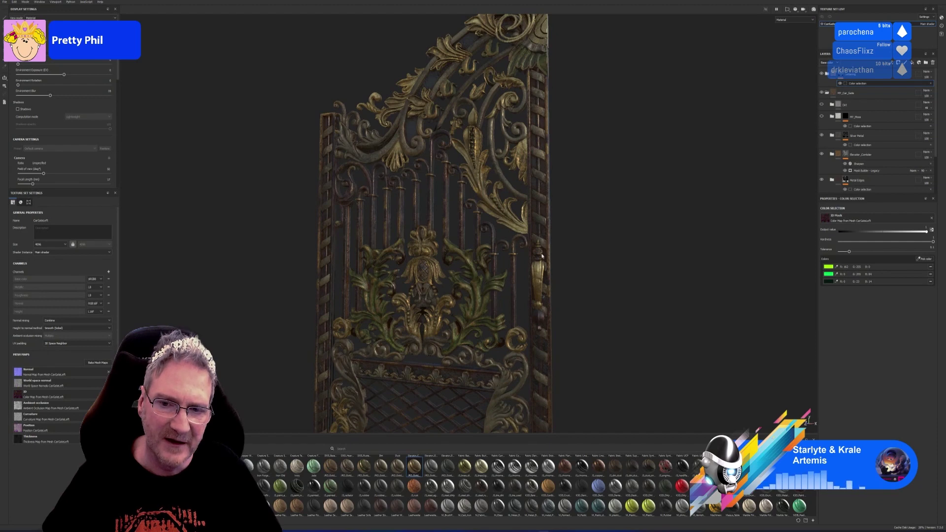
# Step: Add a dark ID colour from the gate to the Scrolls layer's colour-selection mask
pyautogui.scroll(3, 541, 252)
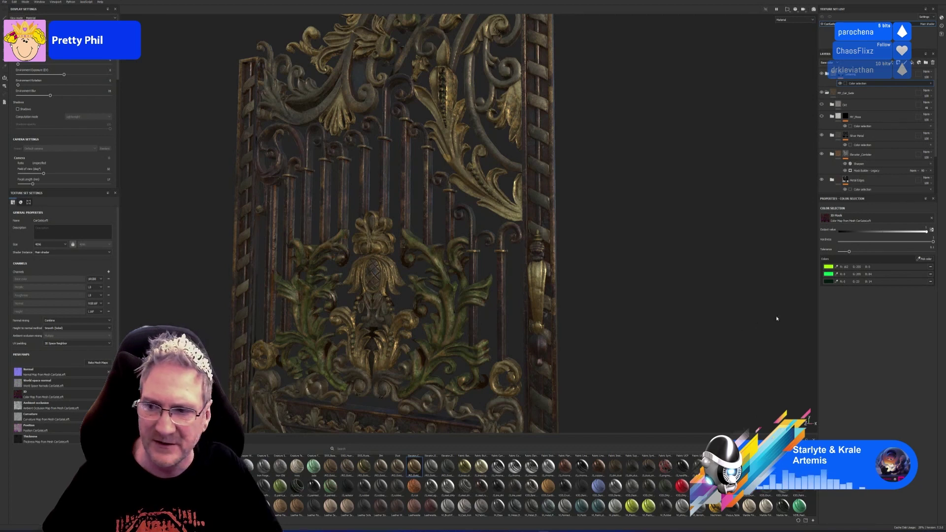
pyautogui.scroll(-2, 848, 167)
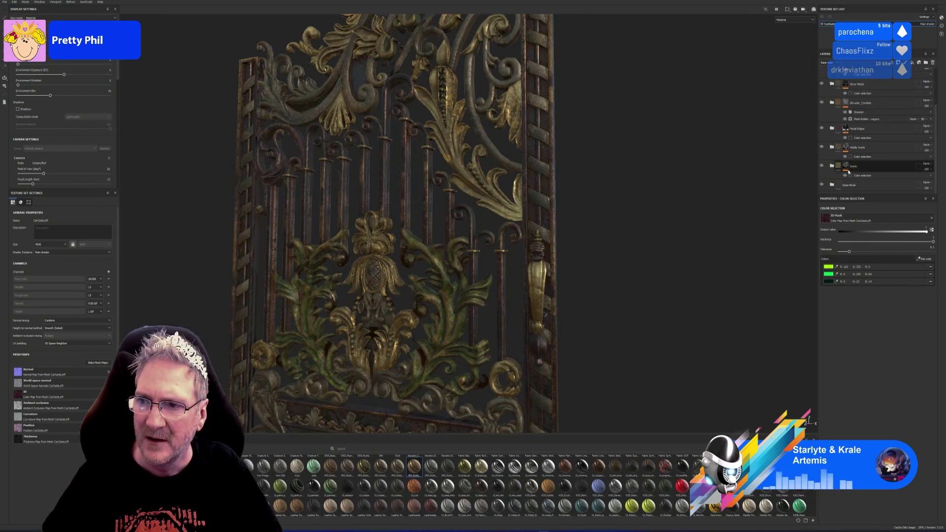
pyautogui.click(869, 175)
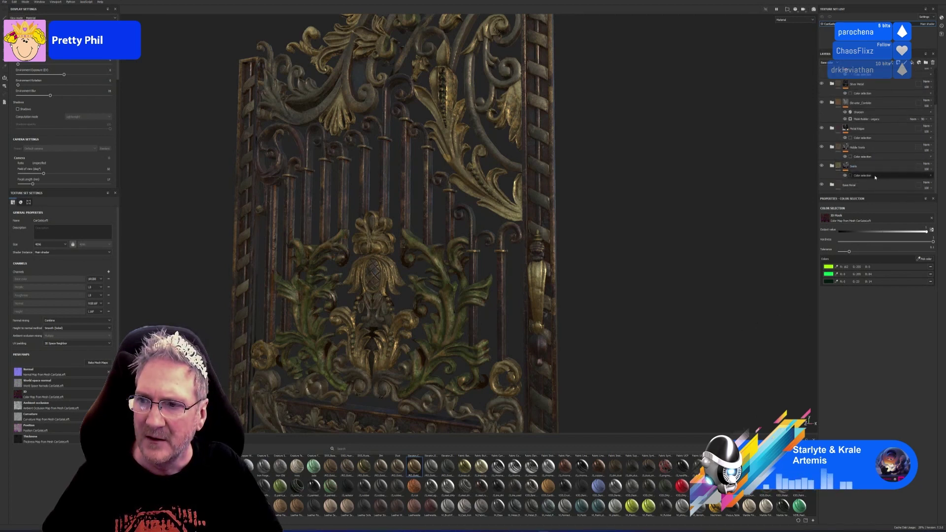
pyautogui.click(928, 260)
pyautogui.click(541, 341)
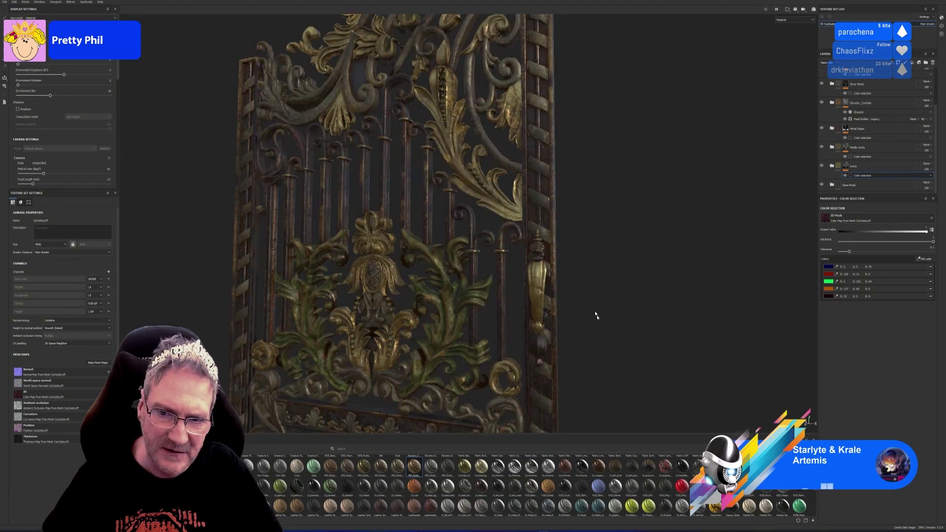
pyautogui.keyDown('alt'); pyautogui.moveTo(596, 314); pyautogui.dragTo(570, 318); pyautogui.keyUp('alt')
# Step: Toggle the Scrolls layer's visibility twice to compare the gate with and without it
pyautogui.click(836, 169)
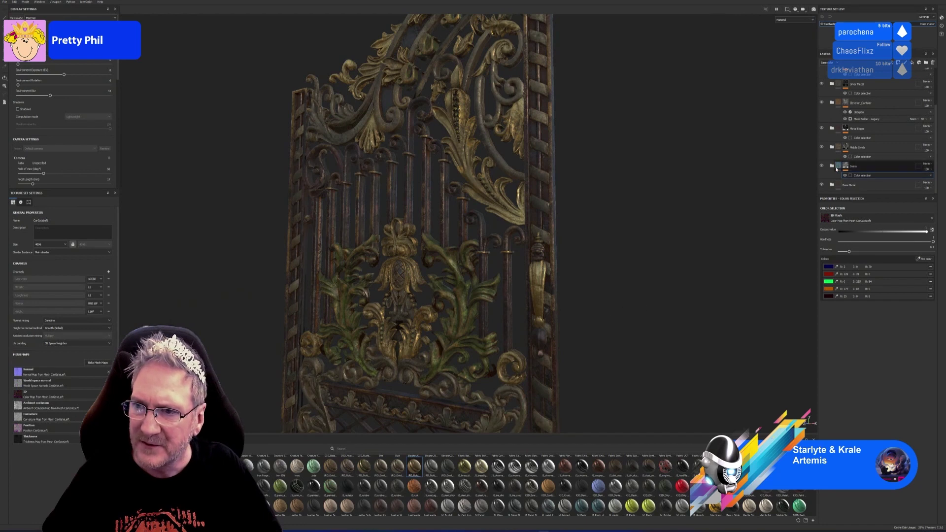
pyautogui.click(821, 166)
pyautogui.click(821, 166)
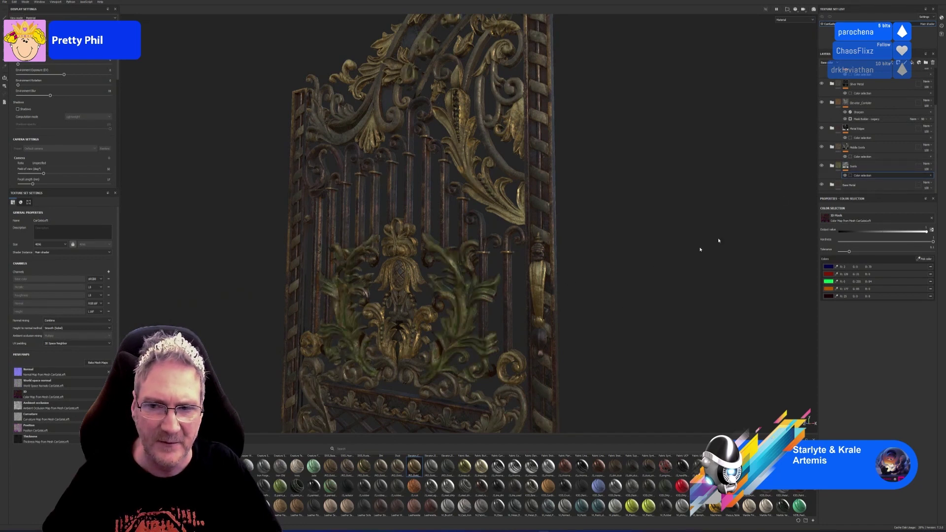
pyautogui.click(821, 166)
pyautogui.click(821, 166)
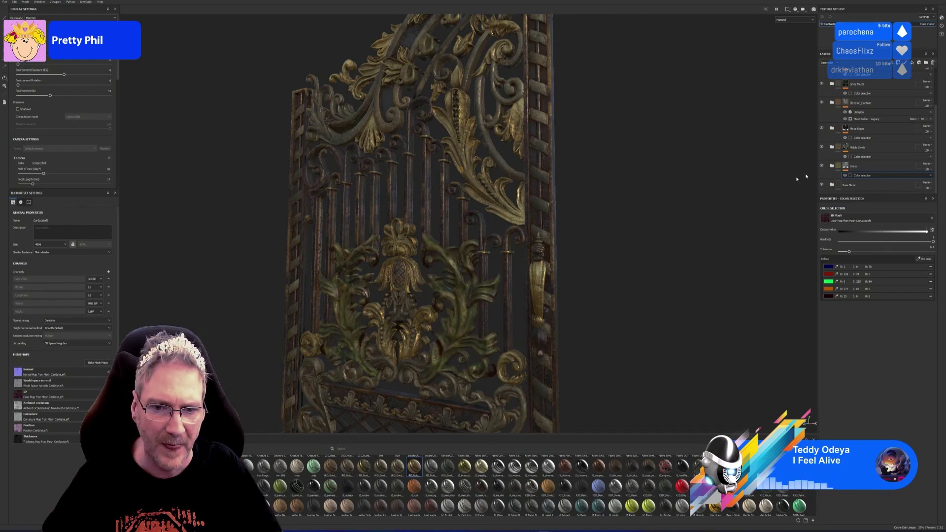
pyautogui.moveTo(562, 247)
pyautogui.keyDown('alt'); pyautogui.mouseDown()
pyautogui.moveTo(603, 262)
pyautogui.moveTo(598, 245)
pyautogui.moveTo(626, 294)
pyautogui.moveTo(734, 281)
pyautogui.moveTo(627, 282)
pyautogui.moveTo(619, 293)
pyautogui.moveTo(614, 283)
pyautogui.moveTo(621, 292)
pyautogui.mouseUp(); pyautogui.keyUp('alt')
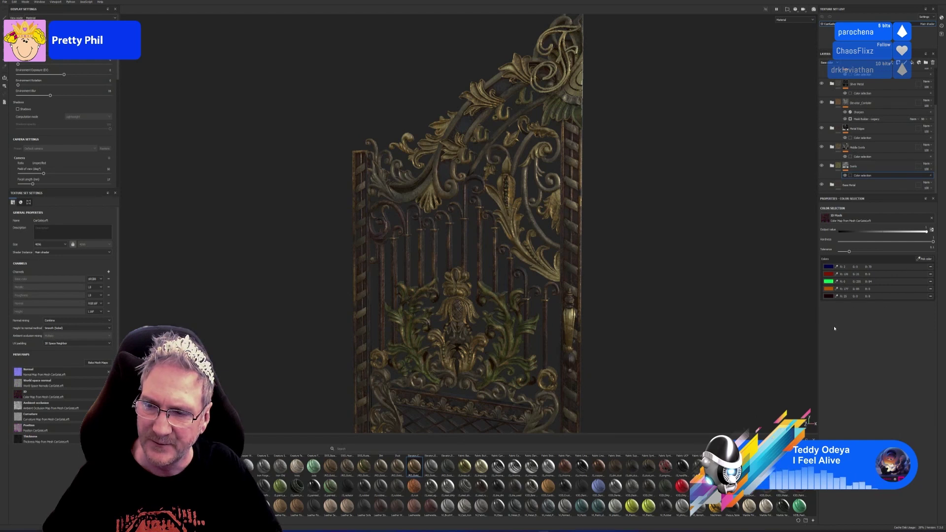
# Step: Try removing the fifth and first mask colours, undoing each so all five remain
pyautogui.click(930, 297)
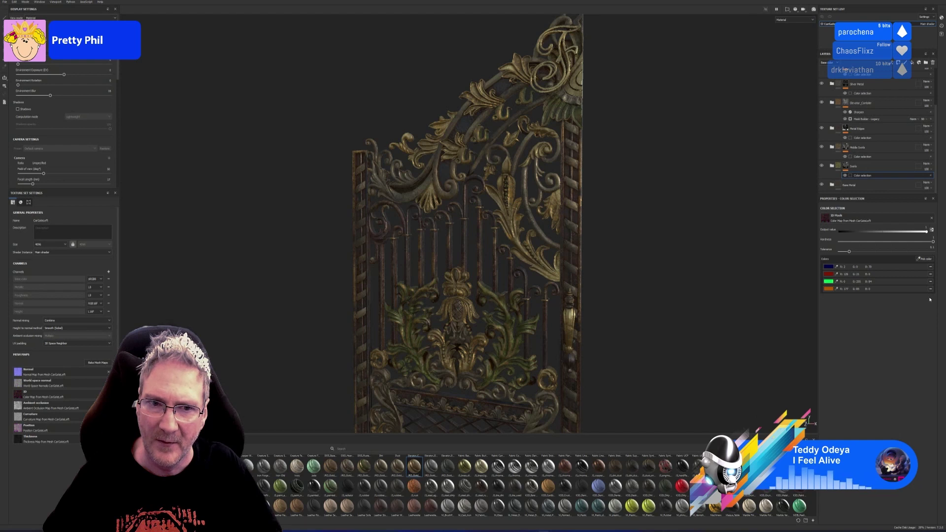
pyautogui.hotkey('ctrl', 'z')
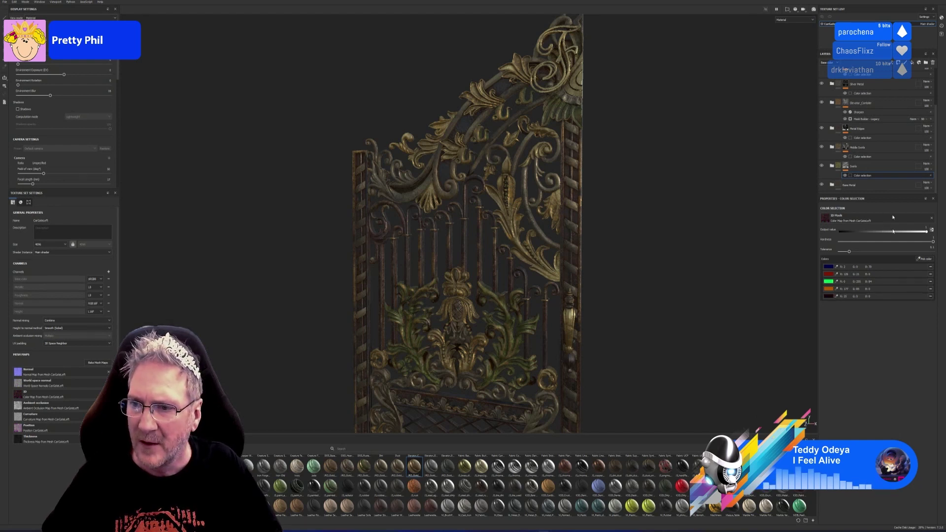
pyautogui.click(930, 267)
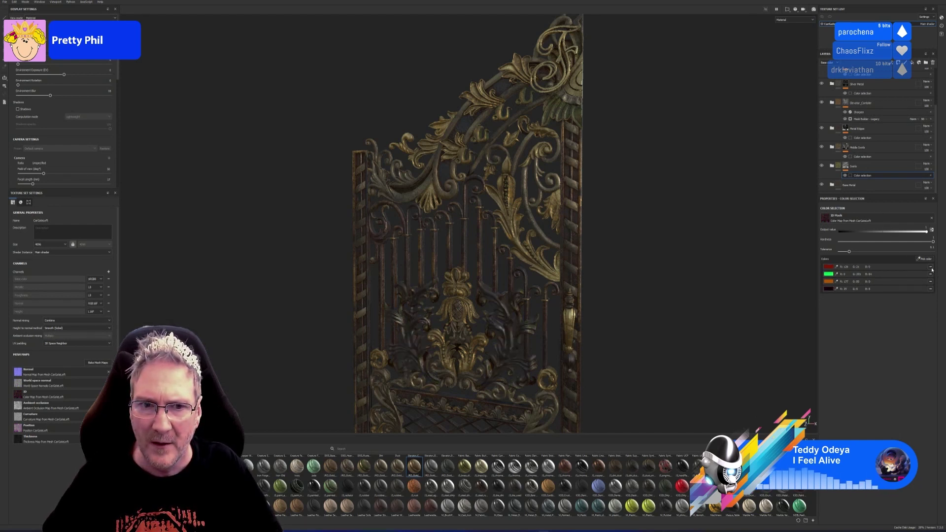
pyautogui.hotkey('ctrl', 'z')
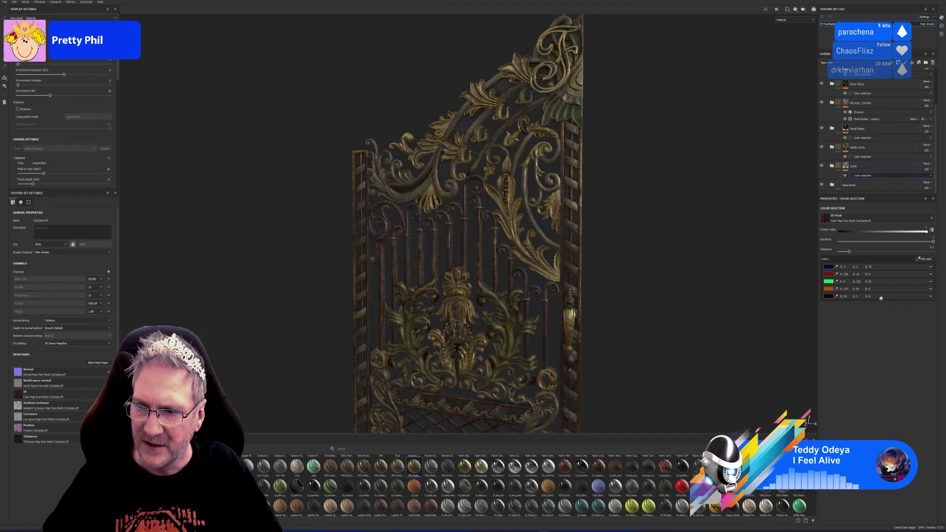
# Step: Toggle the green scroll paint layer off and on, then return to the gold layer's mask
pyautogui.click(822, 166)
pyautogui.click(822, 166)
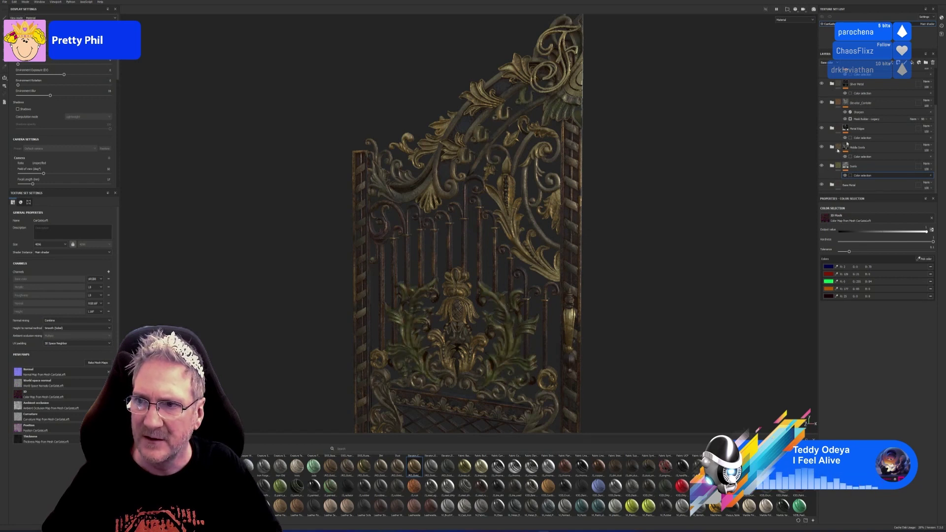
pyautogui.scroll(3, 837, 150)
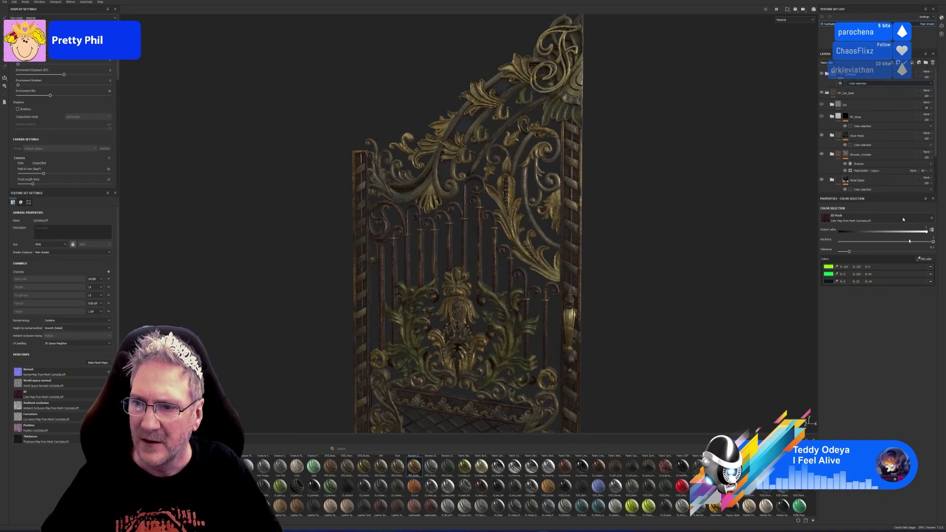
# Step: Remove the dark green row from the gold mask and resample it from the gate's right post
pyautogui.click(931, 282)
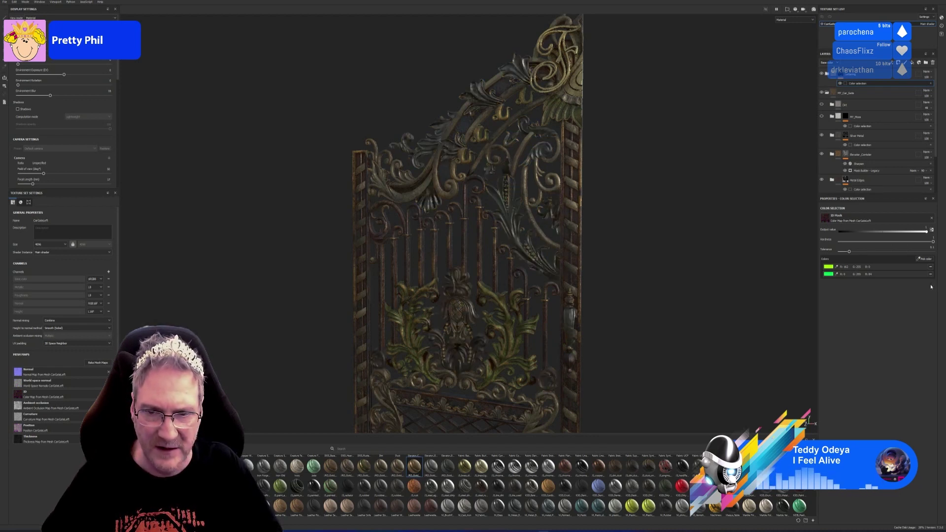
pyautogui.click(925, 259)
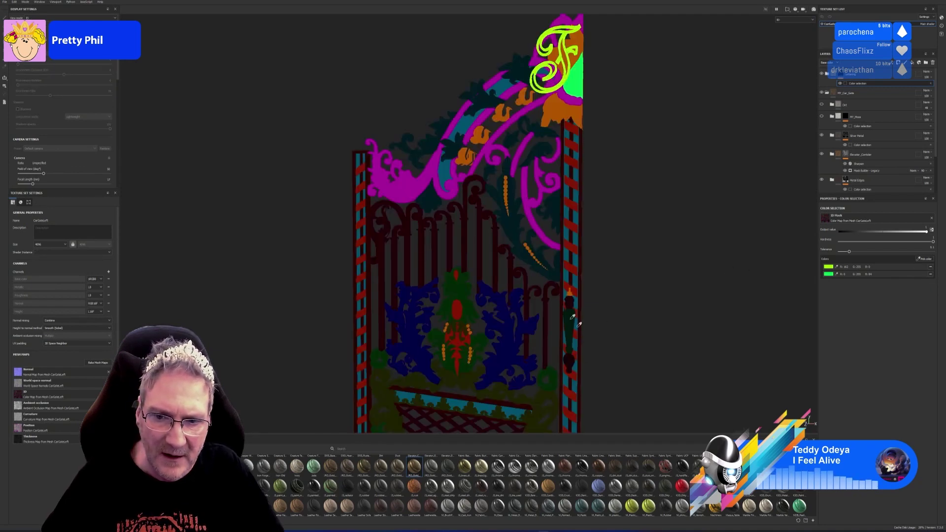
pyautogui.scroll(3, 575, 322)
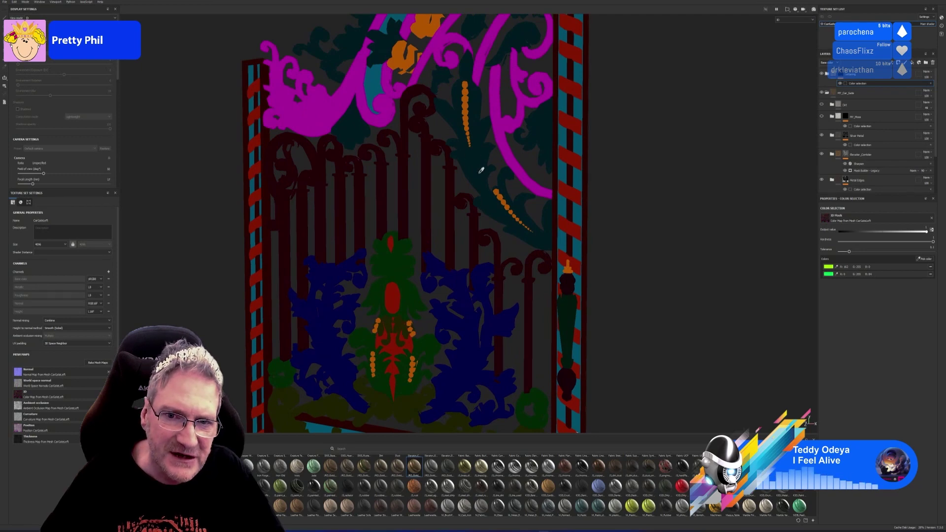
pyautogui.click(572, 305)
pyautogui.keyDown('alt'); pyautogui.moveTo(572, 265); pyautogui.dragTo(615, 278); pyautogui.keyUp('alt')
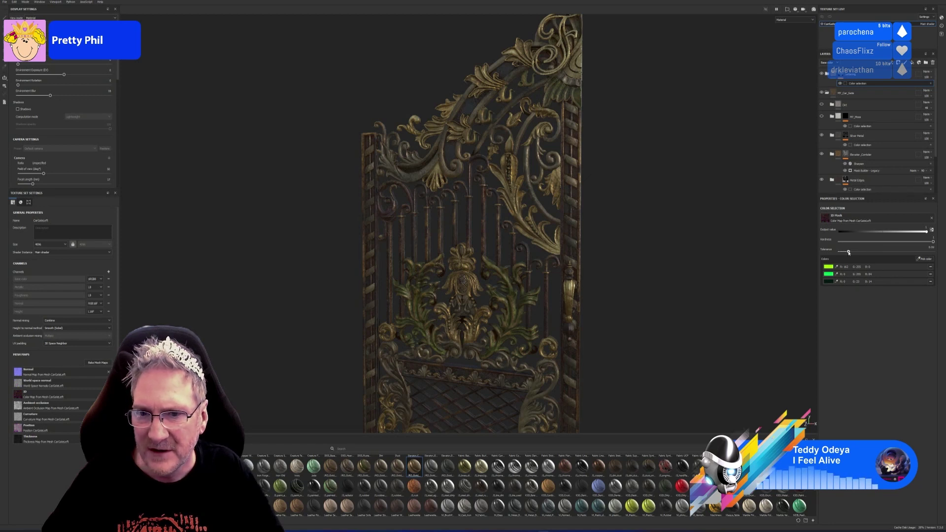
# Step: Adjust the colour-selection tolerance between 0.07 and 0.12, settling at about 0.06
pyautogui.moveTo(847, 252); pyautogui.dragTo(848, 252)
pyautogui.moveTo(847, 252); pyautogui.dragTo(846, 252)
pyautogui.keyDown('alt'); pyautogui.moveTo(711, 275); pyautogui.dragTo(637, 275); pyautogui.keyUp('alt')
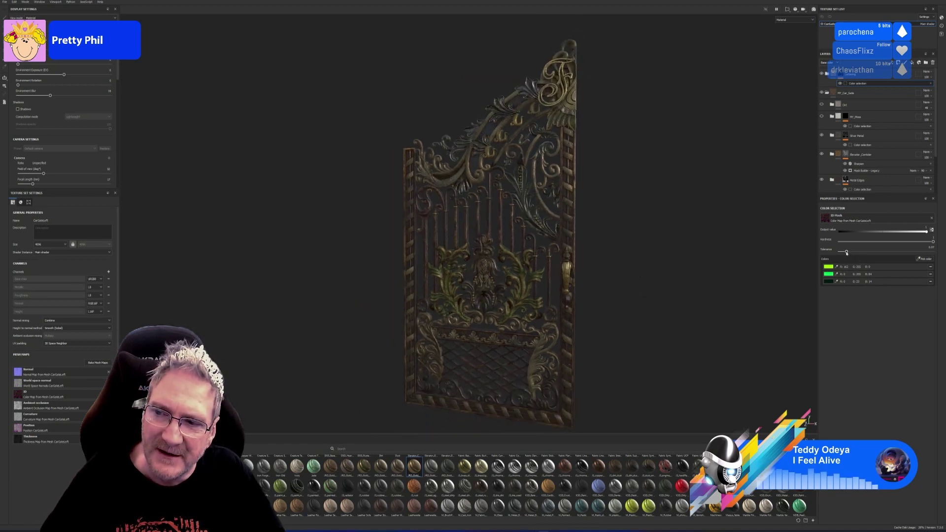
pyautogui.moveTo(847, 252); pyautogui.dragTo(848, 253)
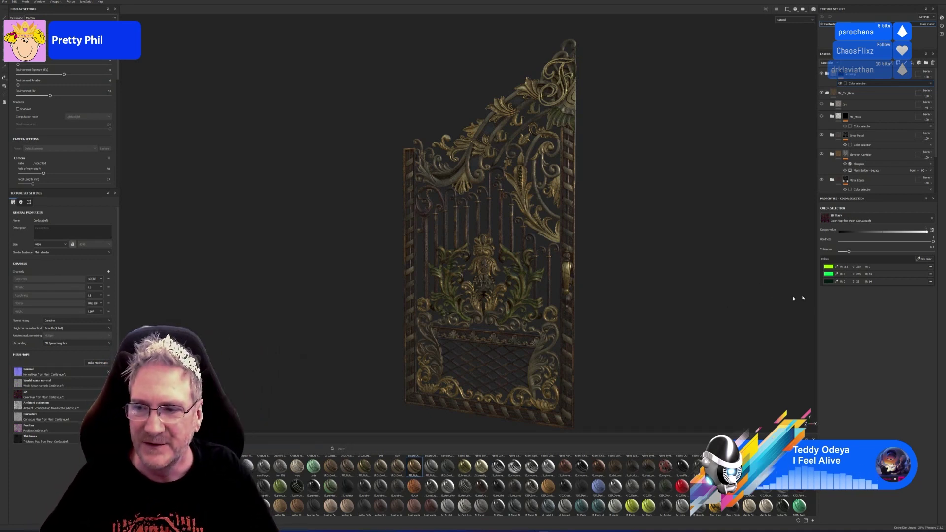
pyautogui.moveTo(849, 252); pyautogui.dragTo(844, 252)
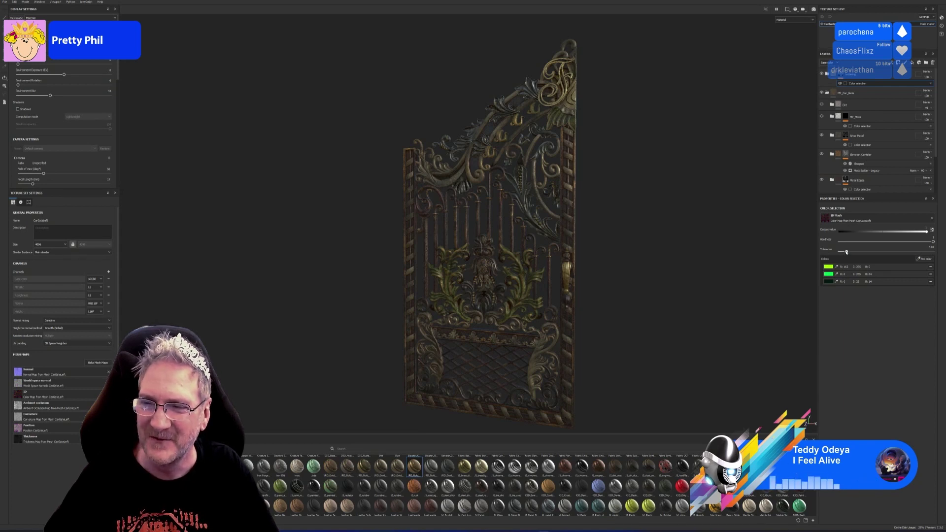
pyautogui.moveTo(846, 252); pyautogui.dragTo(849, 252)
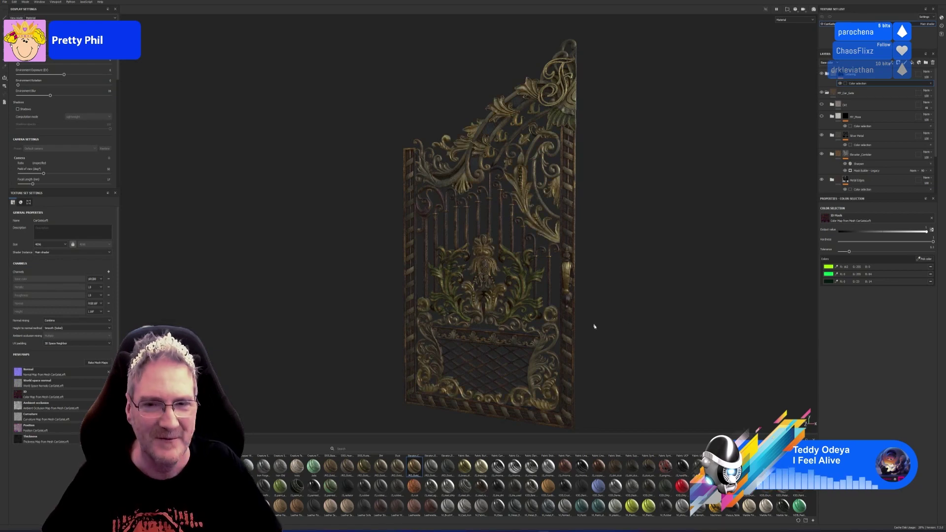
# Step: Inspect the gate, set the tolerance to 0.07, then nudge it slightly higher
pyautogui.keyDown('alt'); pyautogui.moveTo(594, 326); pyautogui.dragTo(540, 275); pyautogui.keyUp('alt')
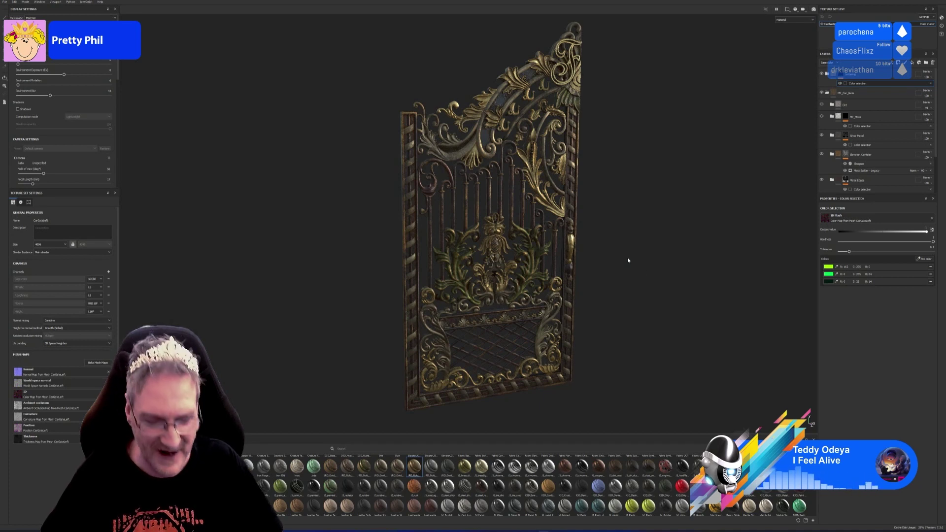
pyautogui.keyDown('alt'); pyautogui.moveTo(613, 256); pyautogui.dragTo(505, 181); pyautogui.keyUp('alt')
pyautogui.keyDown('alt'); pyautogui.moveTo(545, 232); pyautogui.dragTo(521, 211); pyautogui.keyUp('alt')
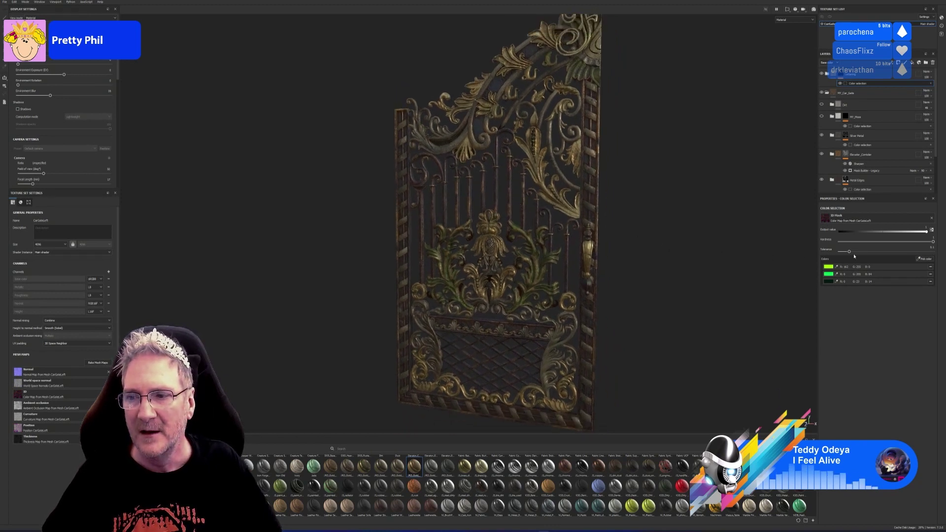
pyautogui.moveTo(849, 253); pyautogui.dragTo(846, 252)
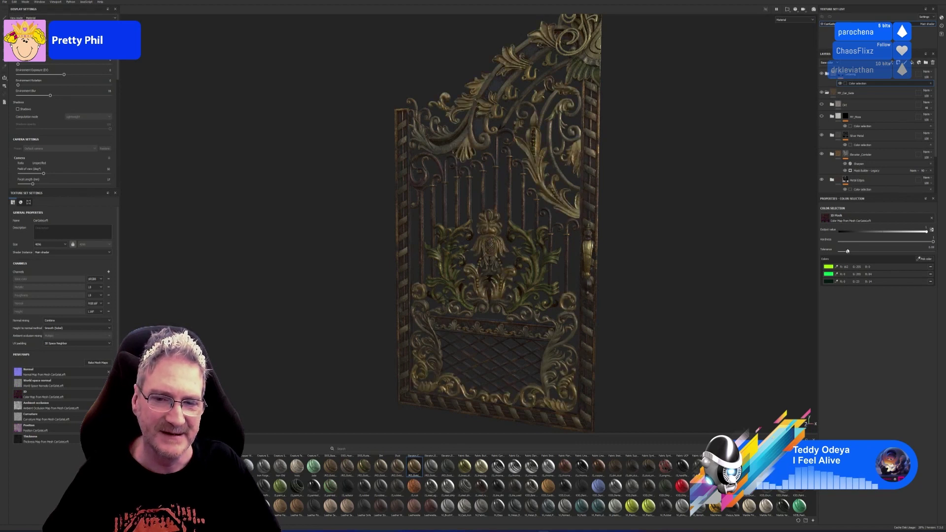
pyautogui.moveTo(846, 251); pyautogui.dragTo(848, 251)
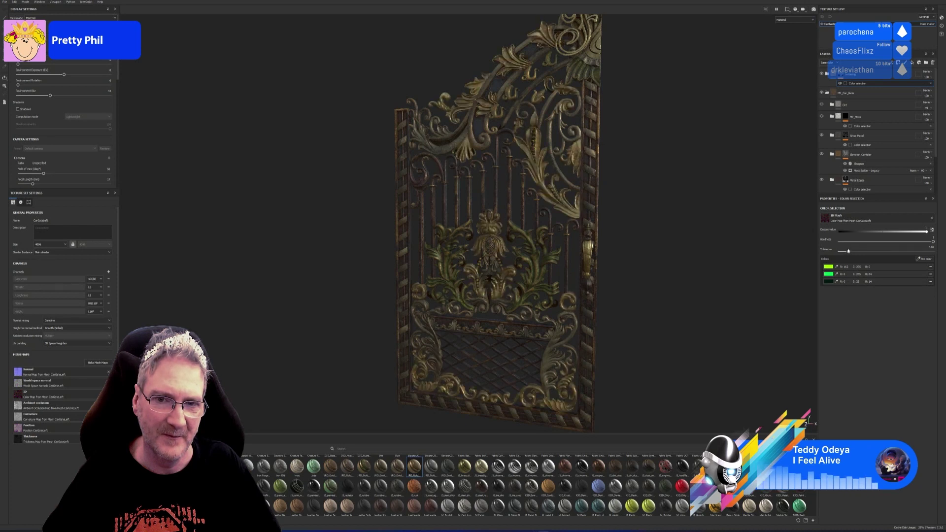
# Step: Pan and orbit around the gate to review the gold ornaments from the front and left
pyautogui.scroll(-5, 604, 250)
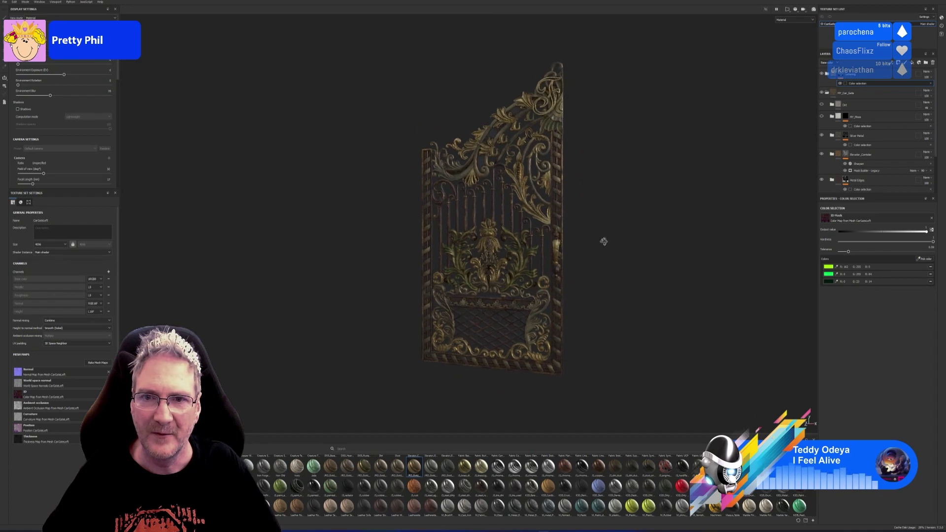
pyautogui.scroll(4, 550, 92)
pyautogui.scroll(2, 550, 92)
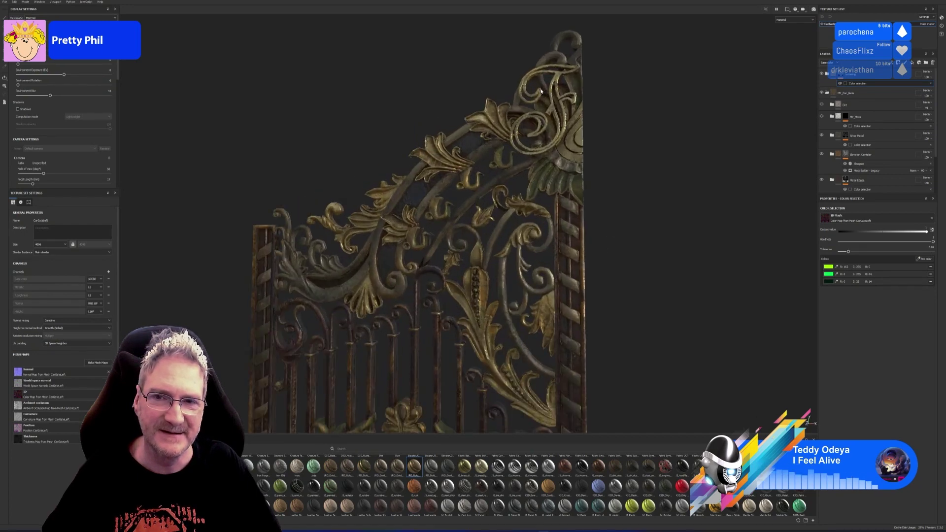
pyautogui.scroll(-5, 545, 159)
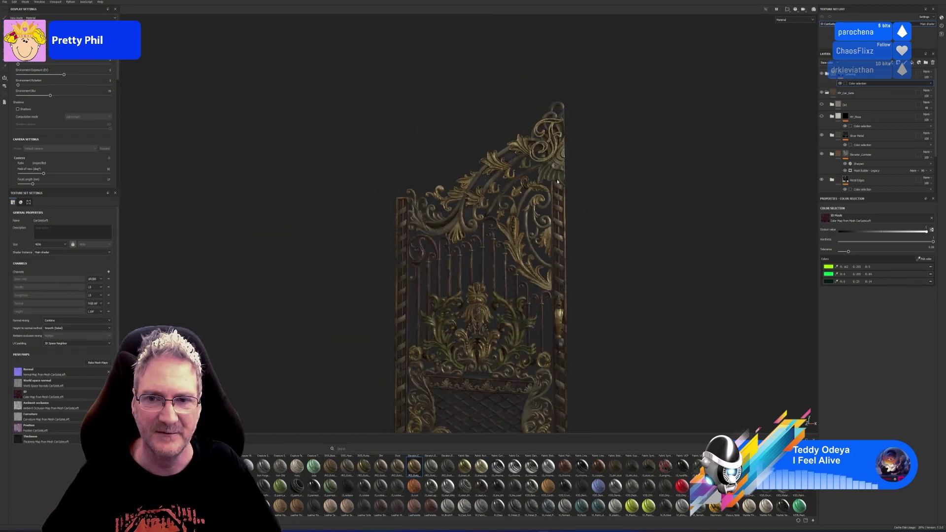
pyautogui.moveTo(655, 234); pyautogui.dragTo(627, 191, button='middle')
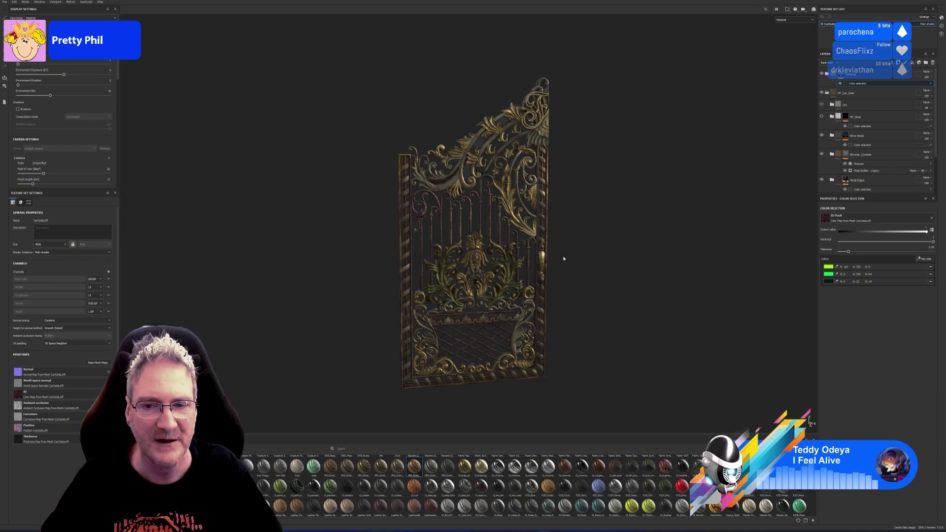
pyautogui.keyDown('alt'); pyautogui.moveTo(564, 255); pyautogui.dragTo(461, 270); pyautogui.keyUp('alt')
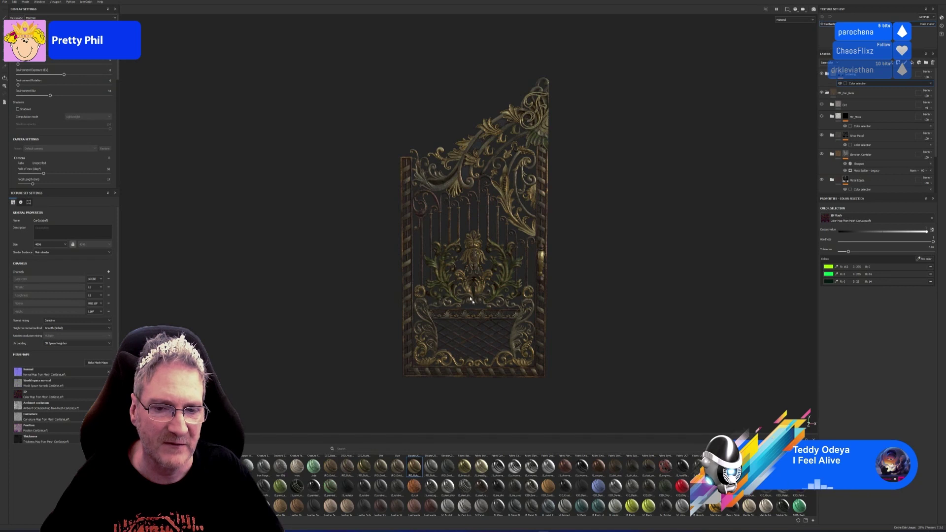
pyautogui.keyDown('alt'); pyautogui.moveTo(551, 312); pyautogui.dragTo(716, 196); pyautogui.keyUp('alt')
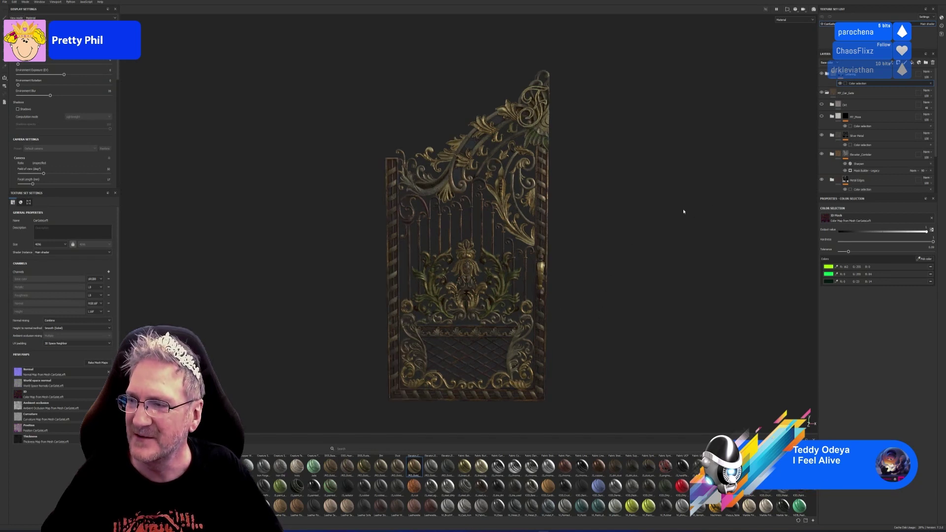
pyautogui.keyDown('alt'); pyautogui.moveTo(578, 234); pyautogui.dragTo(536, 242); pyautogui.keyUp('alt')
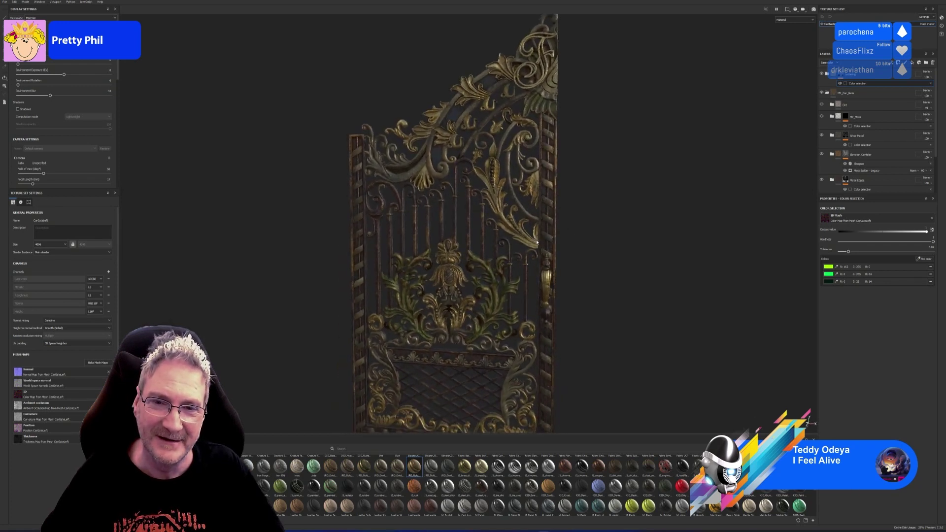
pyautogui.scroll(-2, 535, 239)
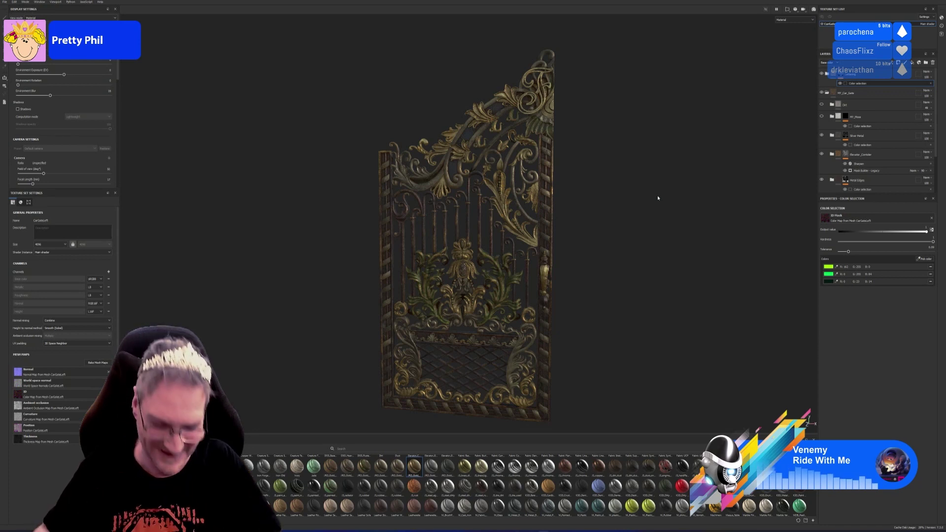
pyautogui.keyDown('alt'); pyautogui.moveTo(611, 241); pyautogui.dragTo(796, 251); pyautogui.keyUp('alt')
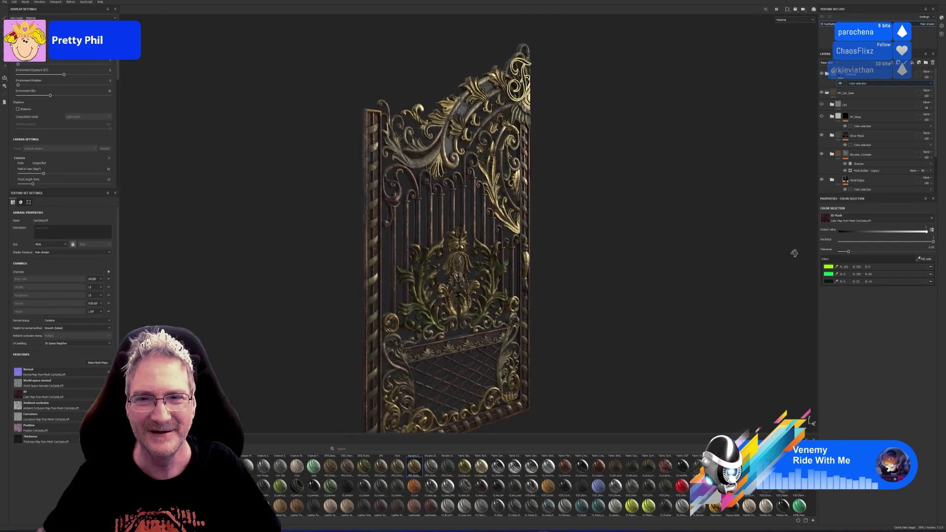
pyautogui.keyDown('alt'); pyautogui.moveTo(642, 264); pyautogui.dragTo(582, 243); pyautogui.keyUp('alt')
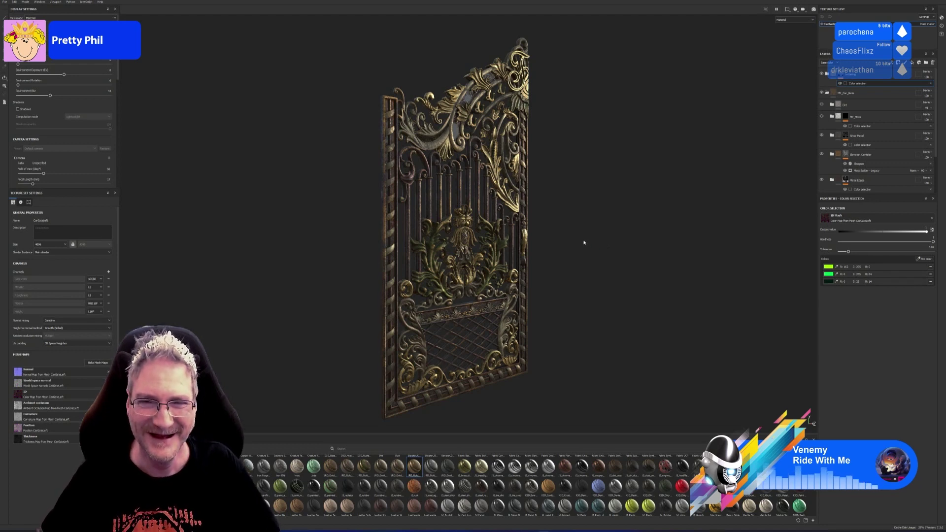
pyautogui.keyDown('alt'); pyautogui.moveTo(585, 243); pyautogui.dragTo(478, 263); pyautogui.keyUp('alt')
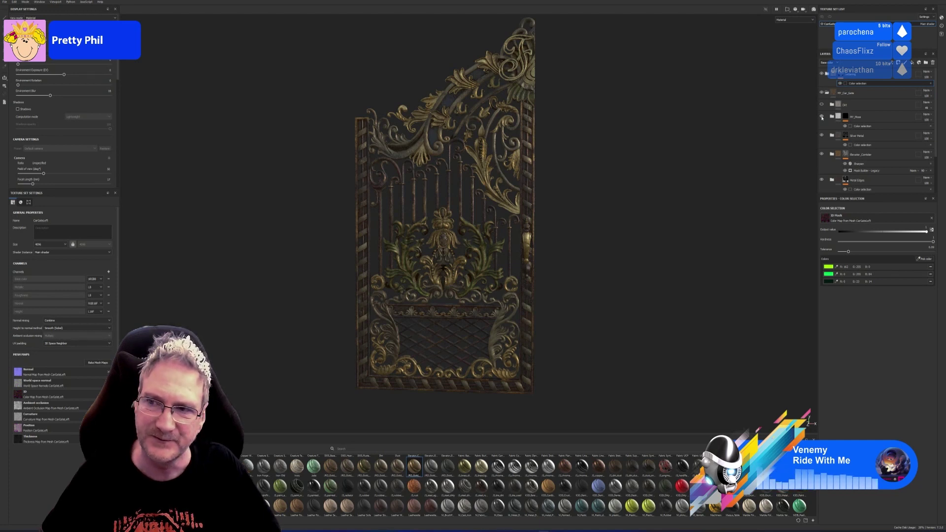
# Step: Set MY_Mask's colour selection to the teal ID colour sampled from the gate's border
pyautogui.click(870, 127)
pyautogui.click(928, 258)
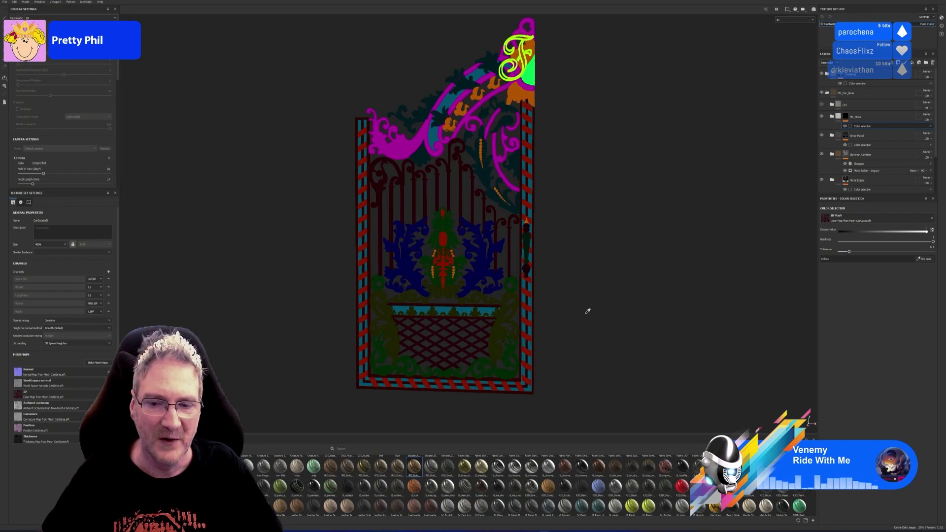
pyautogui.click(530, 386)
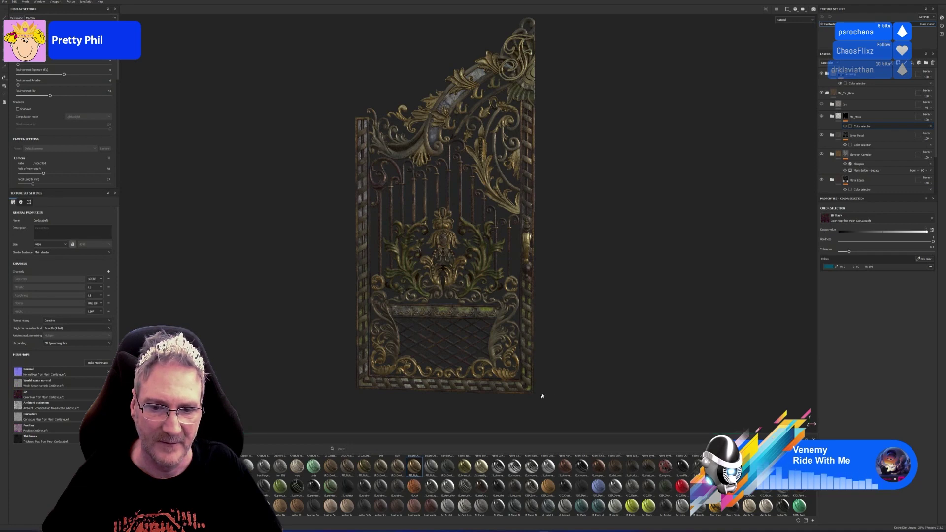
pyautogui.keyDown('alt'); pyautogui.moveTo(511, 408); pyautogui.dragTo(510, 406); pyautogui.keyUp('alt')
pyautogui.moveTo(562, 373); pyautogui.dragTo(542, 316, button='middle')
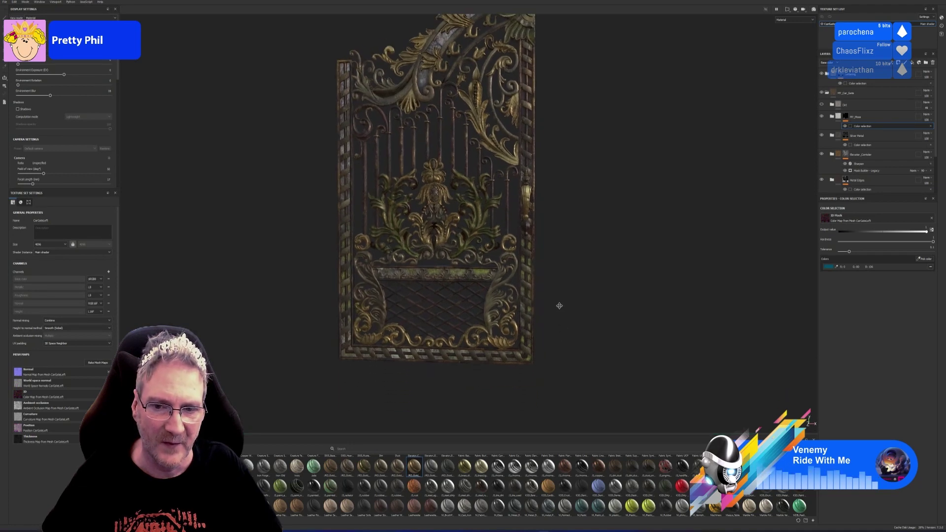
pyautogui.scroll(4, 540, 313)
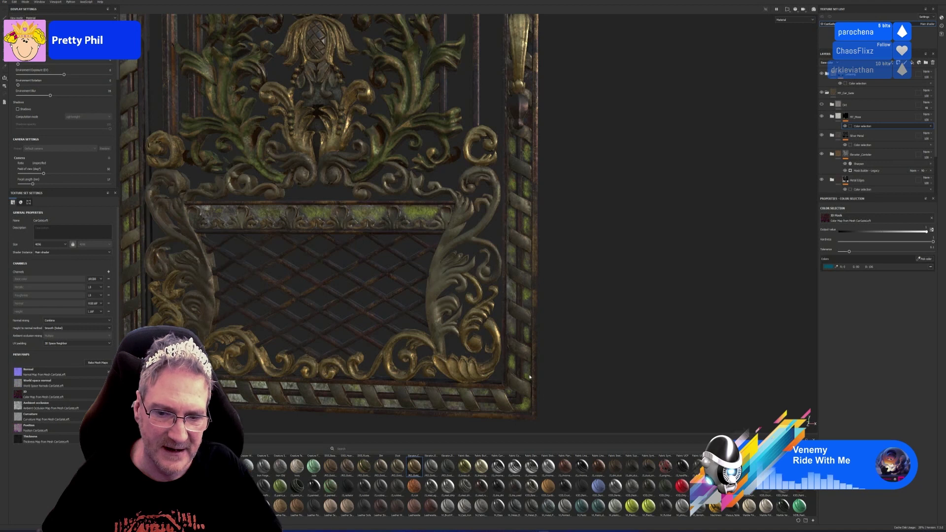
# Step: Toggle MY_Mask's visibility repeatedly to compare the moss, leaving it hidden
pyautogui.click(821, 116)
pyautogui.click(822, 117)
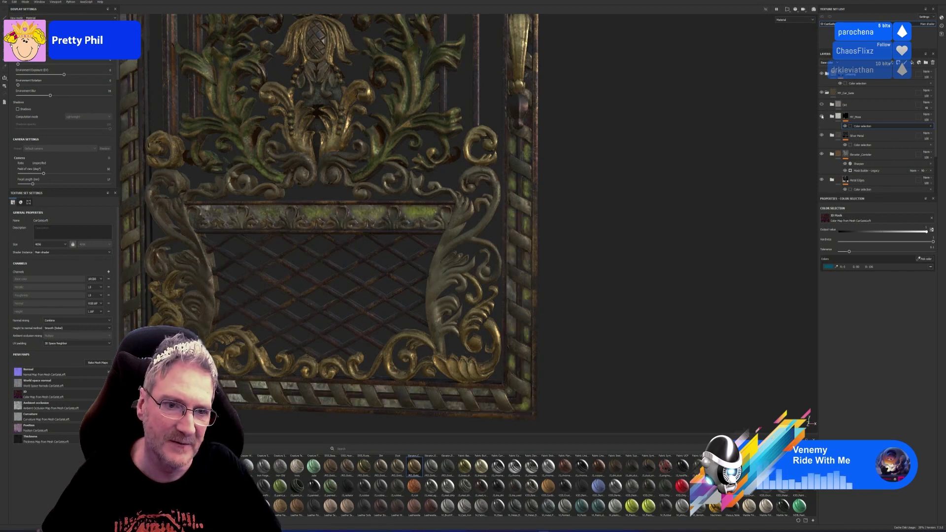
pyautogui.click(821, 117)
pyautogui.click(822, 116)
pyautogui.click(822, 117)
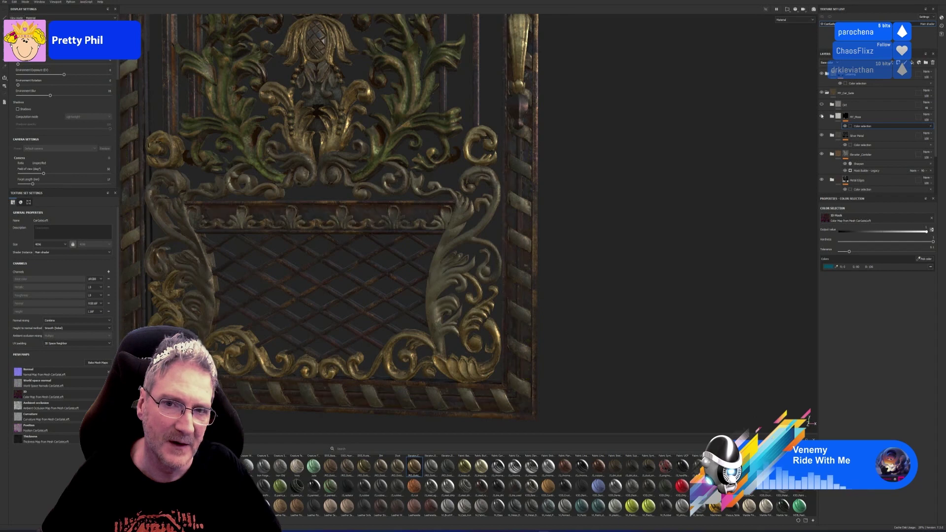
pyautogui.click(822, 116)
pyautogui.scroll(-5, 597, 158)
pyautogui.keyDown('alt'); pyautogui.moveTo(595, 142); pyautogui.dragTo(601, 209, button='middle'); pyautogui.keyUp('alt')
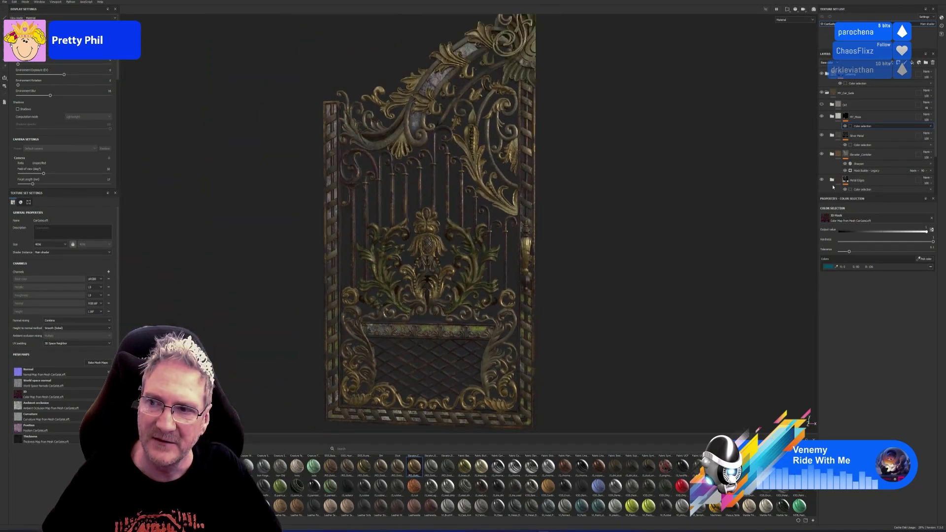
pyautogui.click(821, 117)
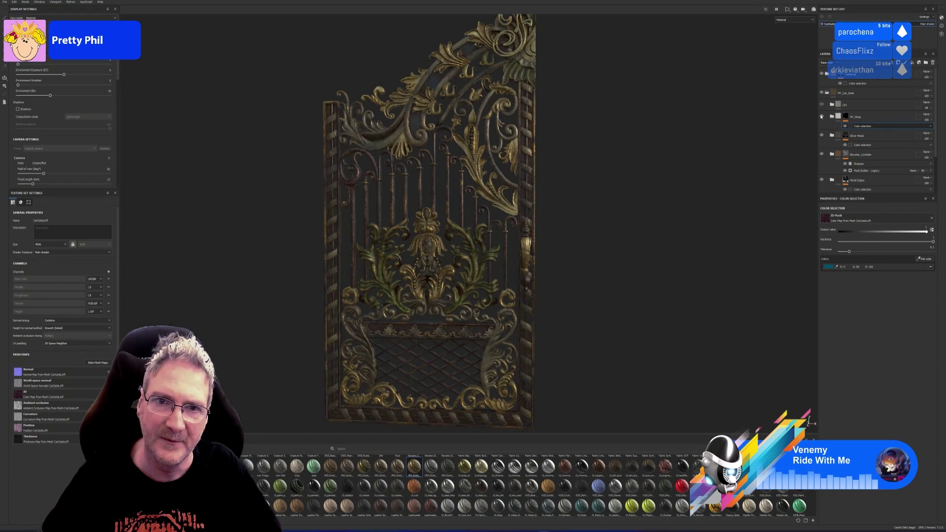
# Step: Turn MY_Mask's visibility back on to restore the moss patches
pyautogui.click(821, 117)
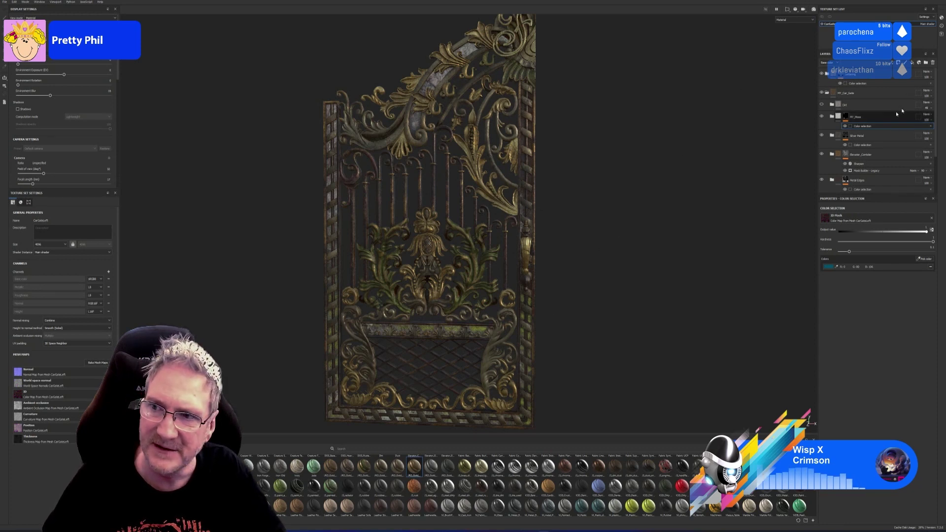
# Step: Flick MY_Mask's visibility on and off several times to compare, then show the ID colour map
pyautogui.click(822, 117)
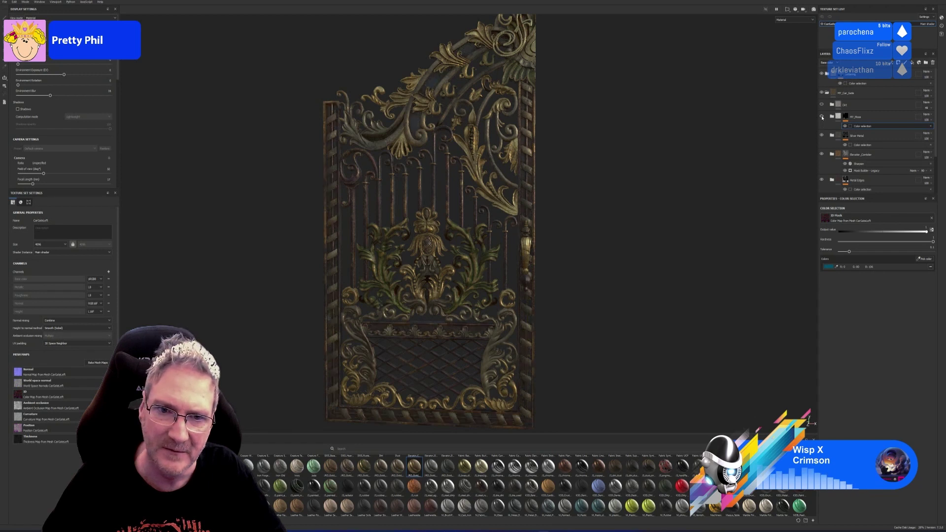
pyautogui.click(822, 117)
pyautogui.click(822, 117)
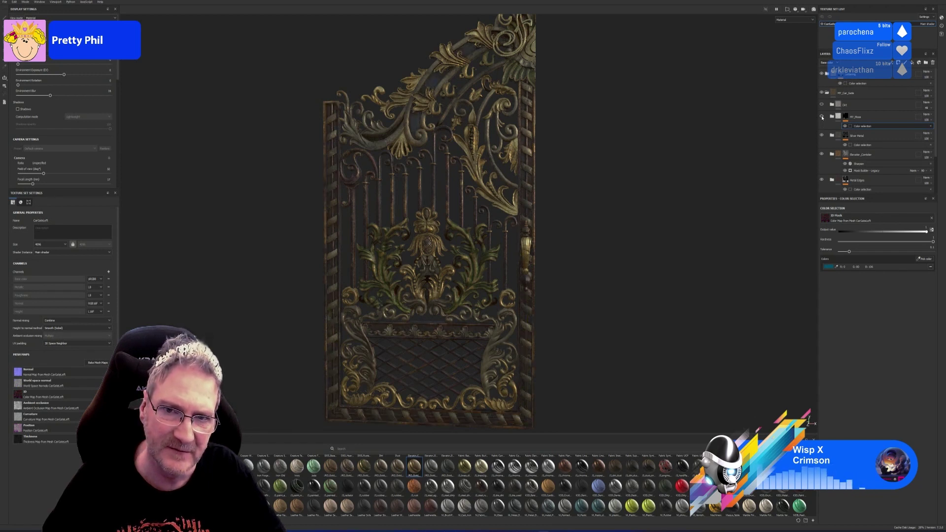
pyautogui.click(821, 117)
pyautogui.click(821, 117)
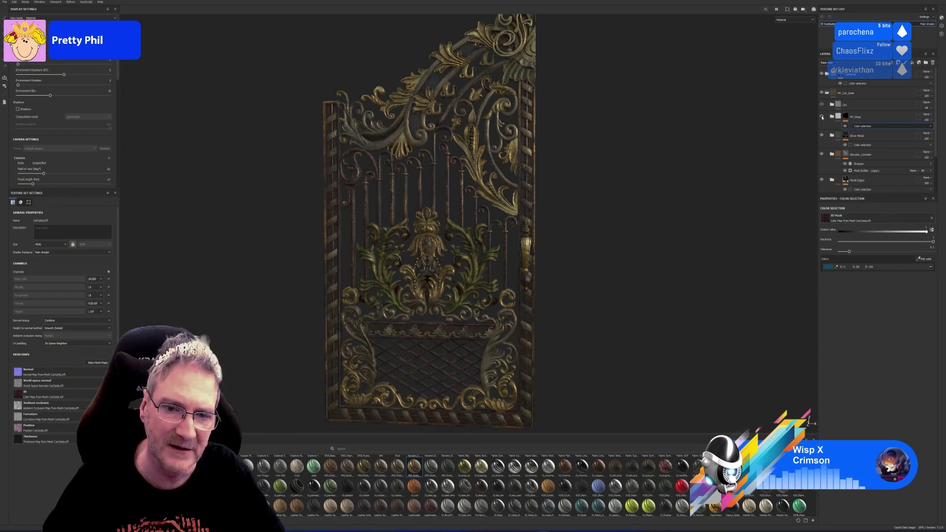
pyautogui.click(821, 117)
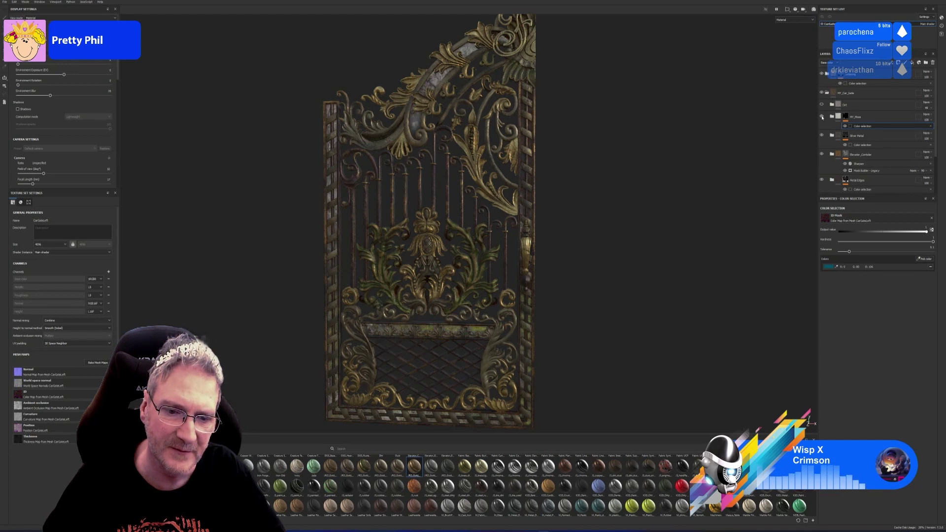
pyautogui.click(821, 117)
pyautogui.click(821, 117)
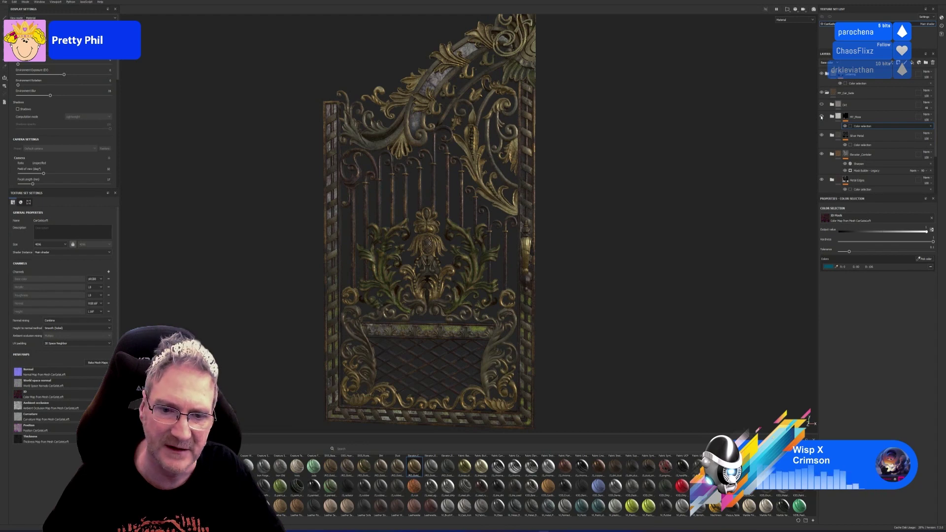
pyautogui.click(821, 116)
pyautogui.click(822, 117)
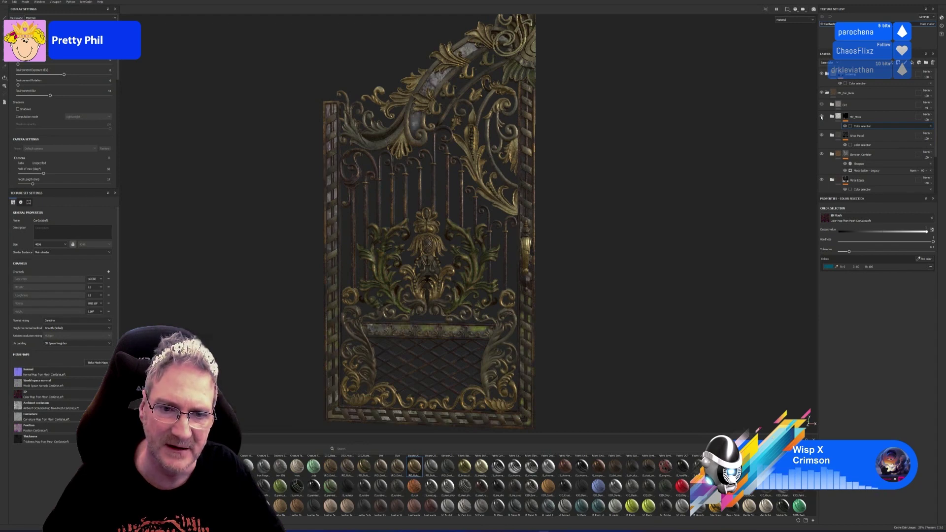
pyautogui.click(925, 260)
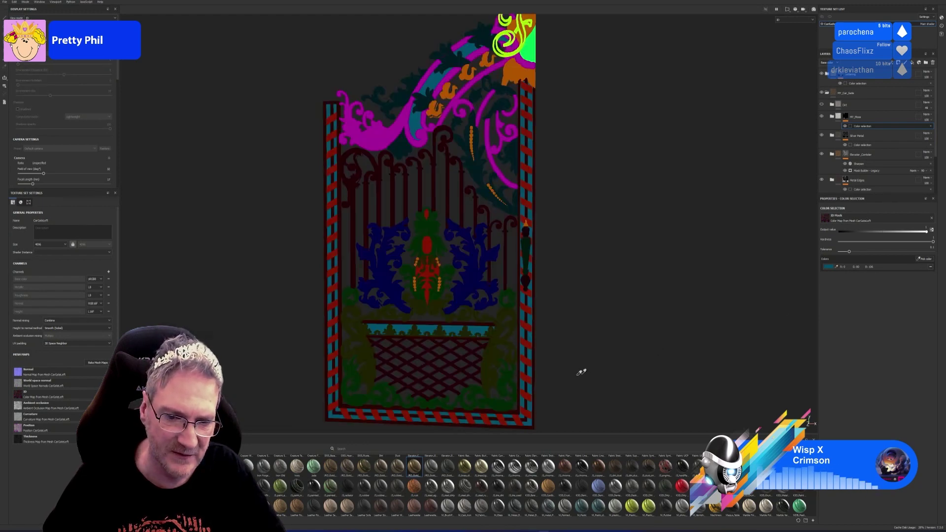
# Step: Sample a dark-red ID colour into the mask and toggle the moss layer to check coverage
pyautogui.click(430, 379)
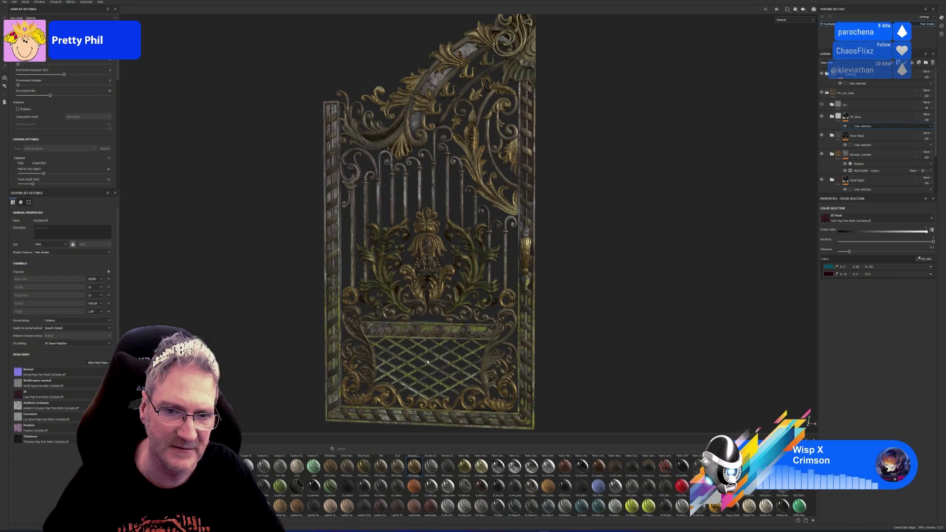
pyautogui.click(821, 116)
pyautogui.click(822, 117)
pyautogui.click(822, 117)
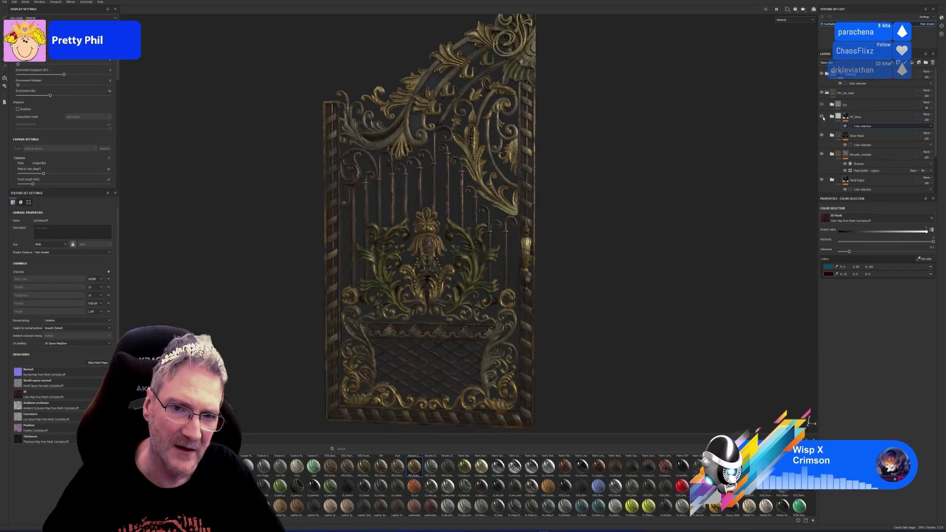
pyautogui.click(822, 117)
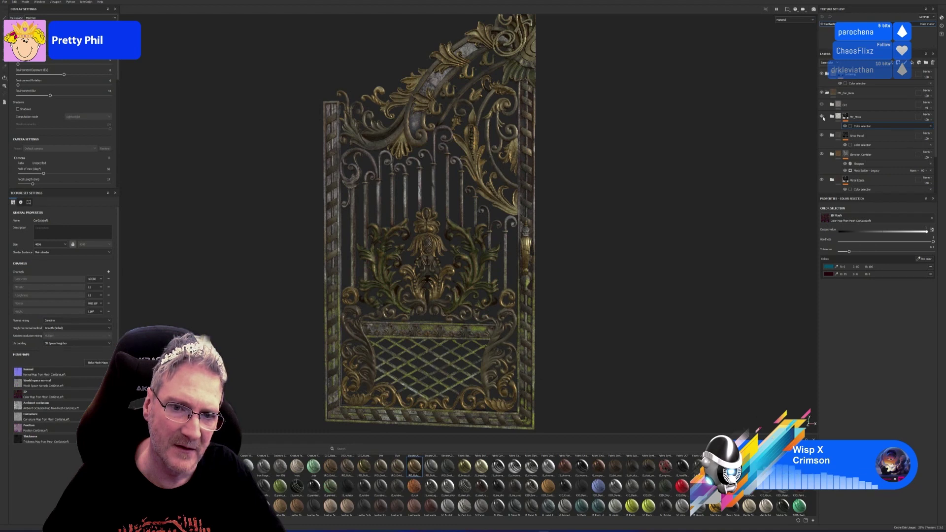
pyautogui.click(822, 117)
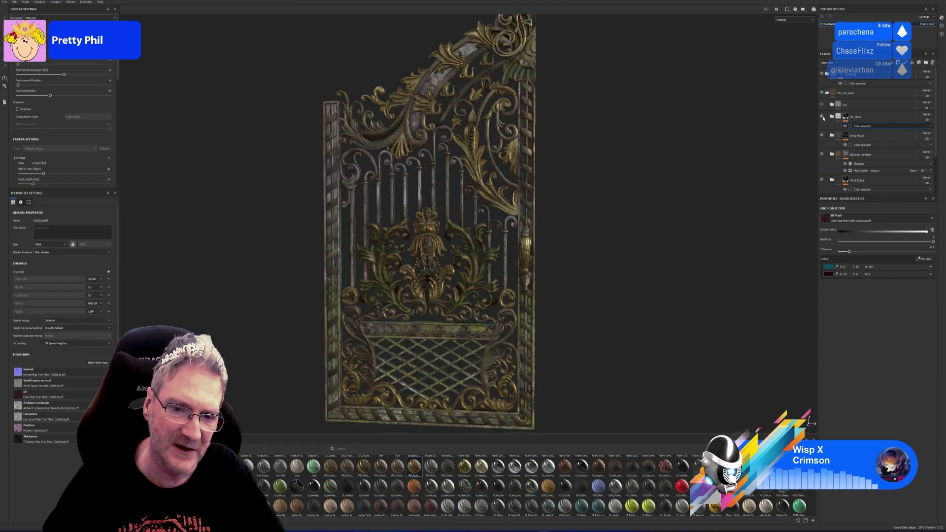
pyautogui.click(821, 117)
pyautogui.click(822, 117)
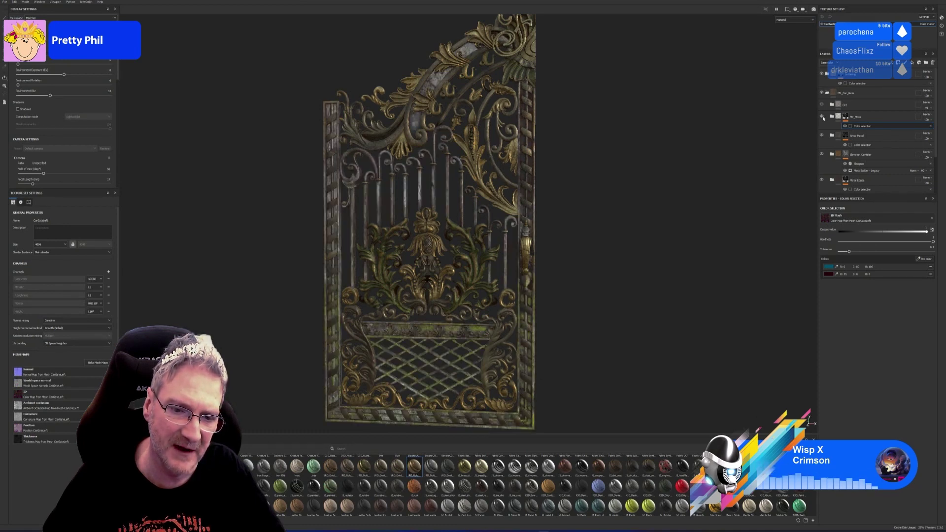
# Step: Replace the dark-red entry with dark-green and olive ID colours in the selection
pyautogui.click(930, 274)
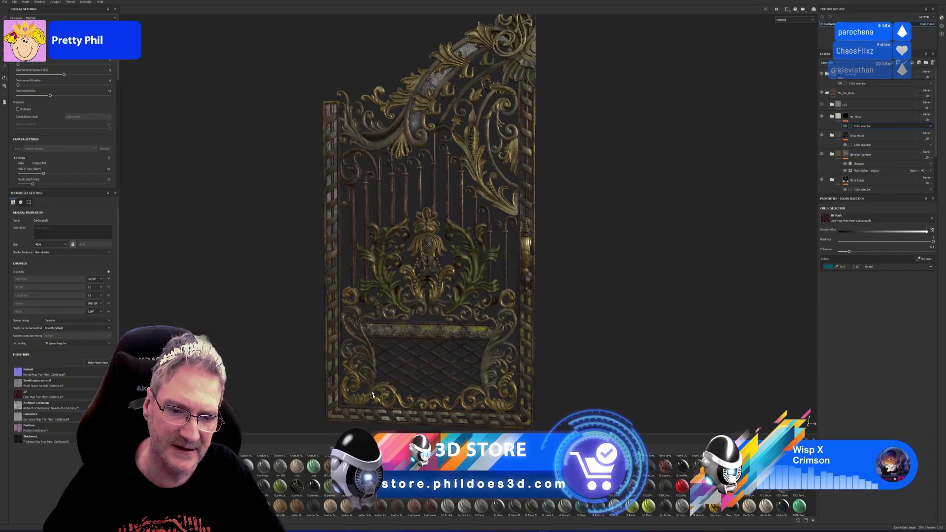
pyautogui.click(929, 257)
pyautogui.click(520, 405)
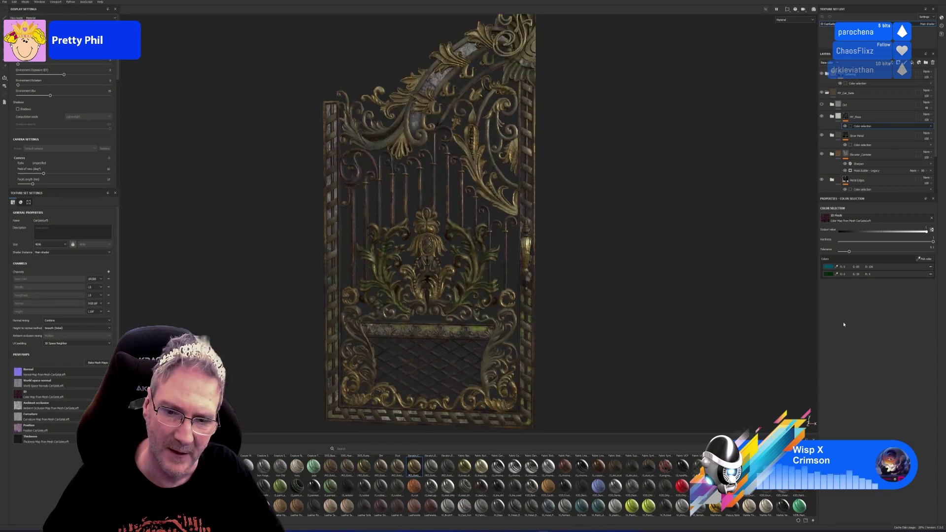
pyautogui.click(922, 259)
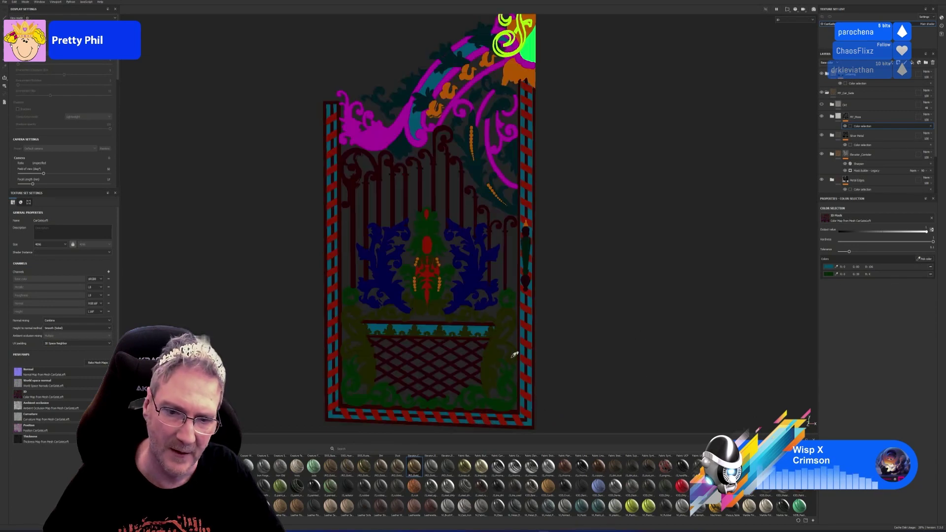
pyautogui.click(371, 373)
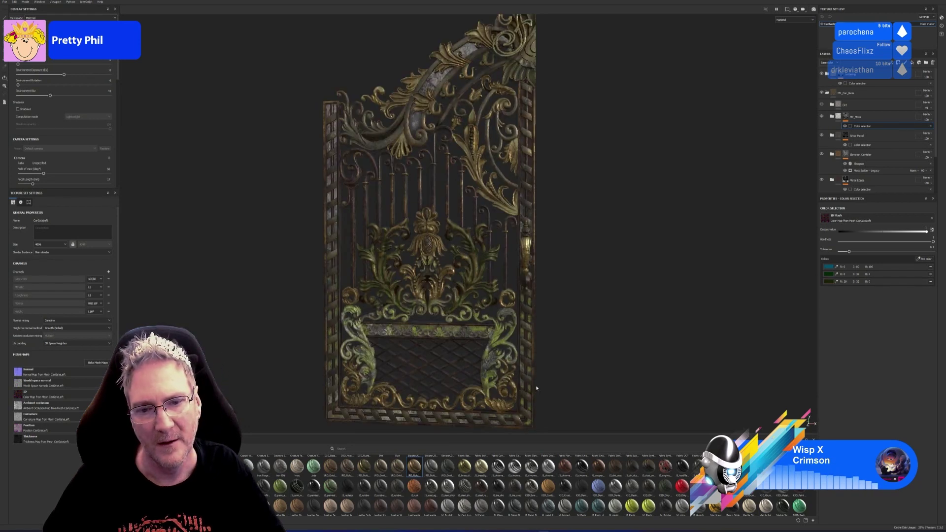
pyautogui.click(822, 117)
pyautogui.click(823, 116)
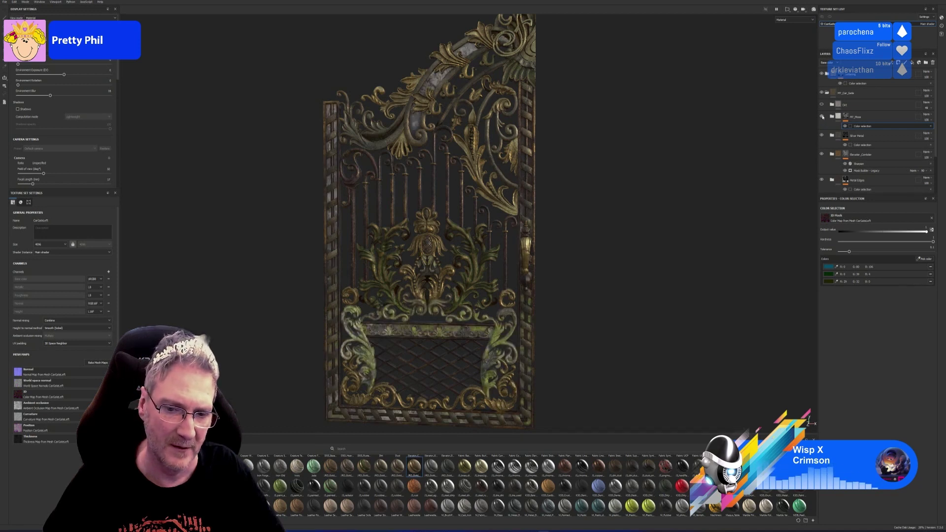
pyautogui.click(822, 117)
pyautogui.click(823, 116)
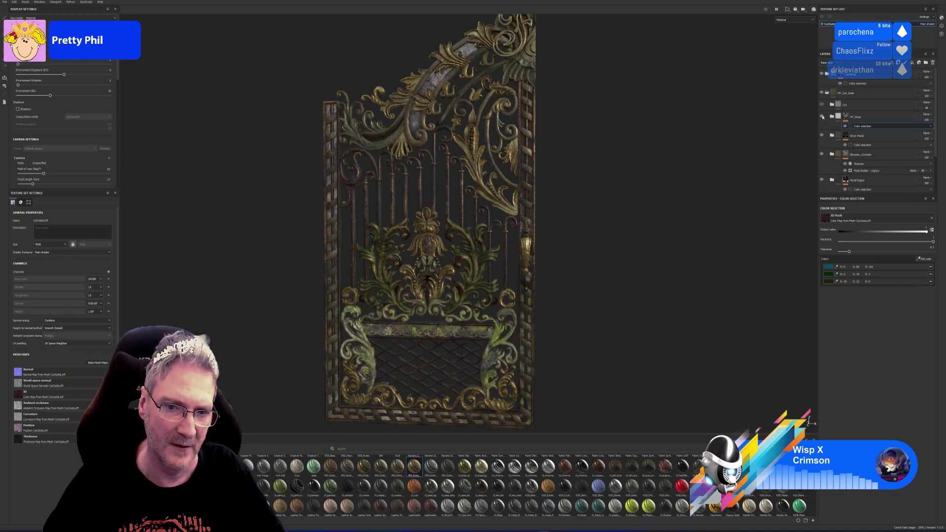
pyautogui.click(822, 116)
pyautogui.click(822, 117)
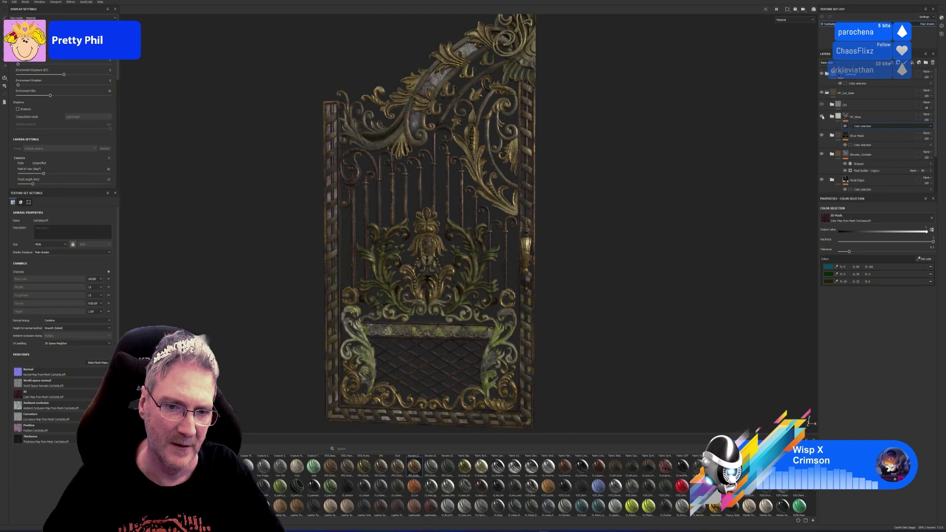
pyautogui.click(822, 117)
pyautogui.click(822, 117)
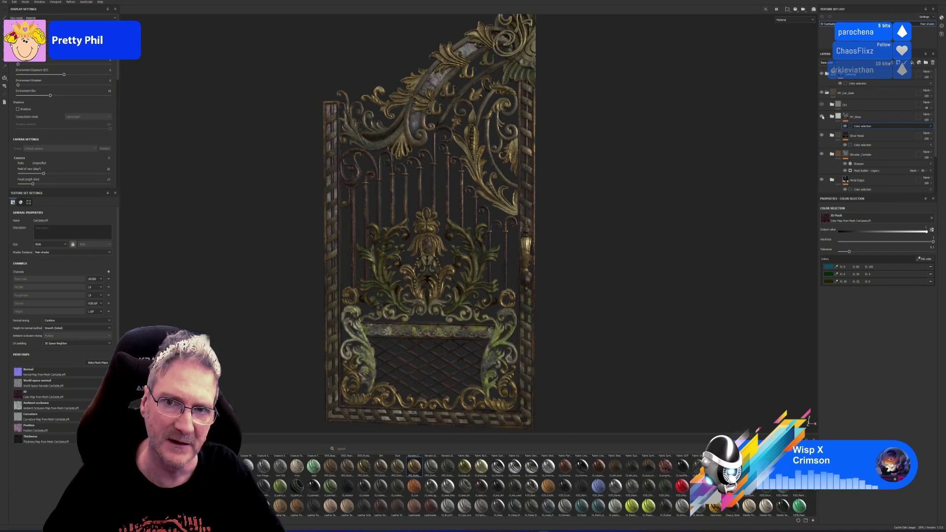
pyautogui.click(822, 117)
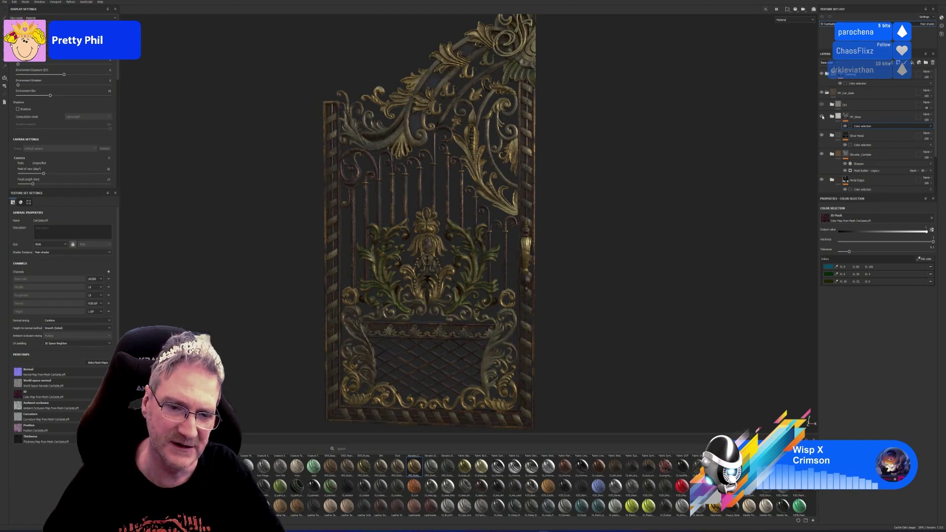
pyautogui.click(822, 117)
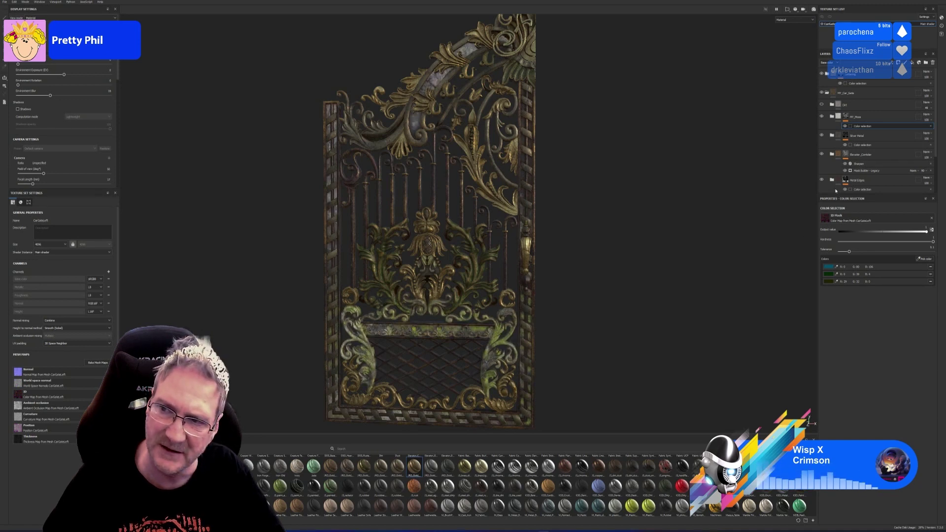
pyautogui.click(823, 116)
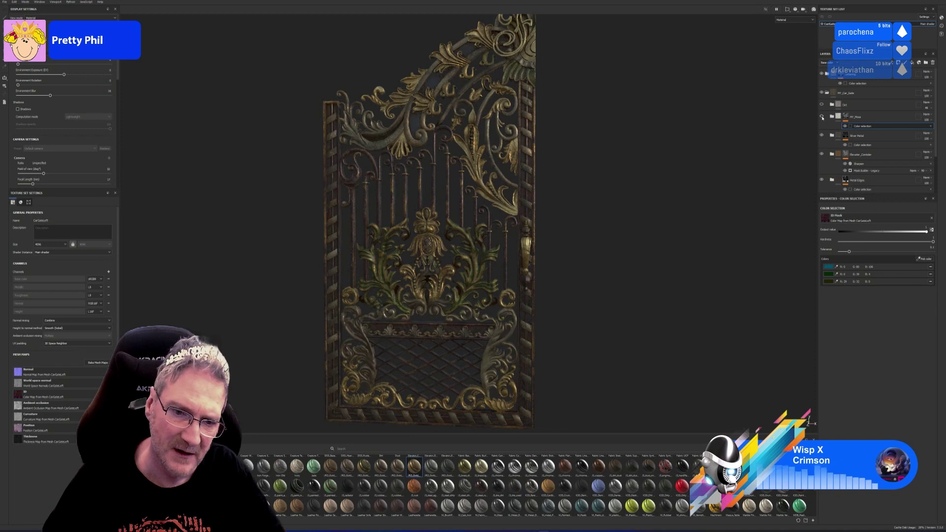
pyautogui.click(822, 116)
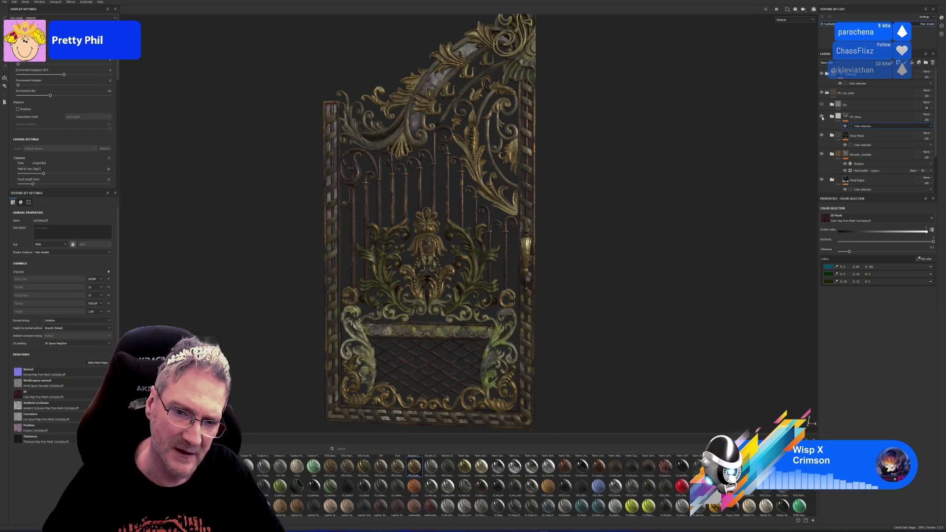
pyautogui.click(822, 117)
pyautogui.click(822, 117)
pyautogui.click(822, 116)
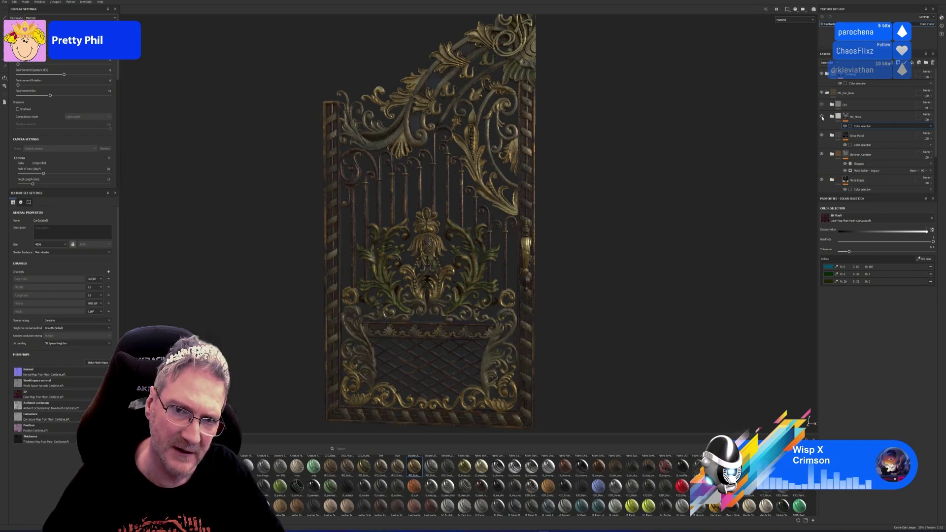
pyautogui.click(822, 117)
pyautogui.click(822, 116)
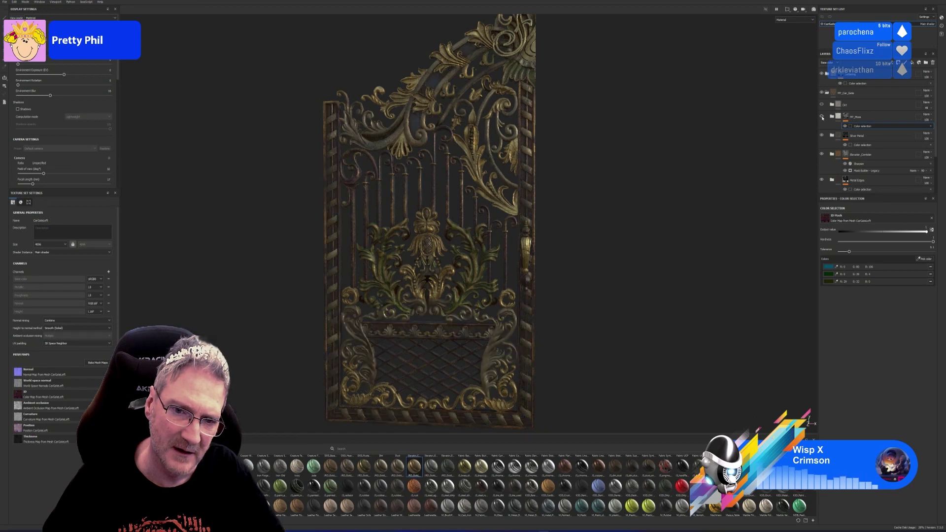
pyautogui.click(822, 117)
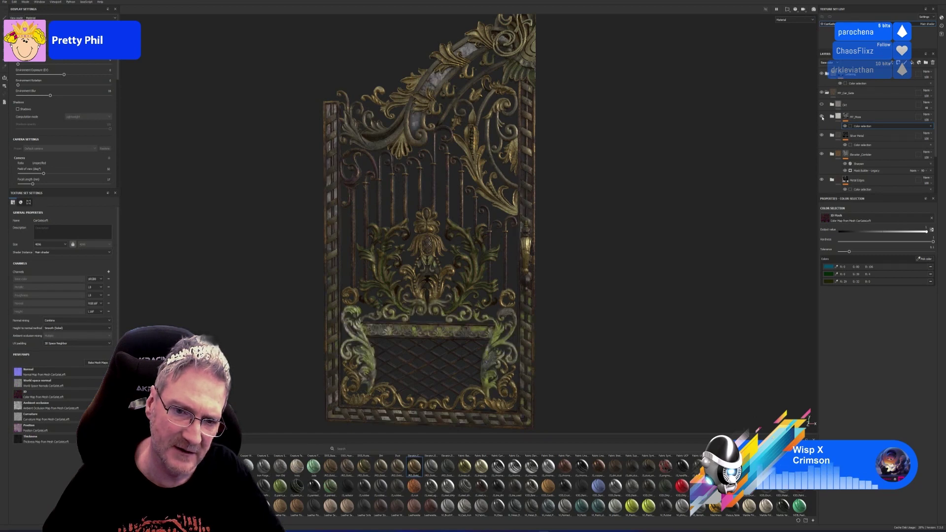
pyautogui.scroll(5, 422, 272)
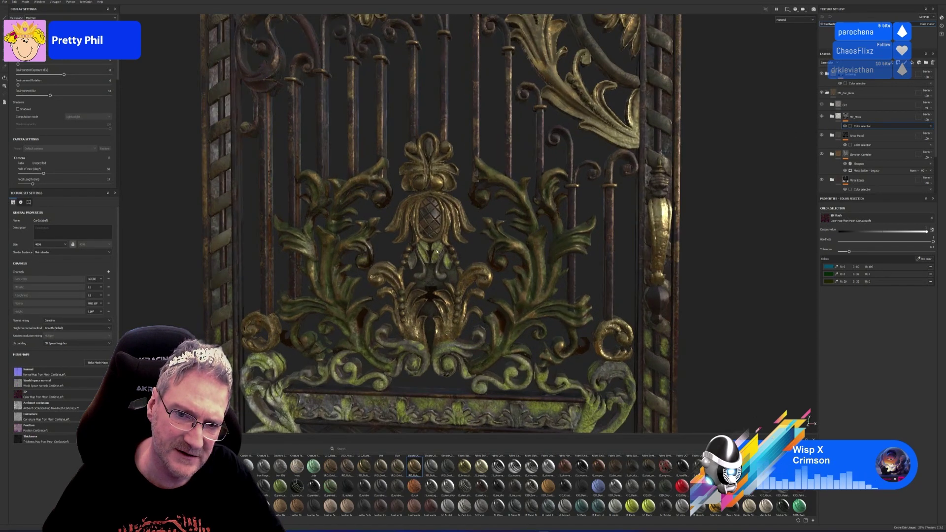
pyautogui.click(822, 116)
pyautogui.click(822, 116)
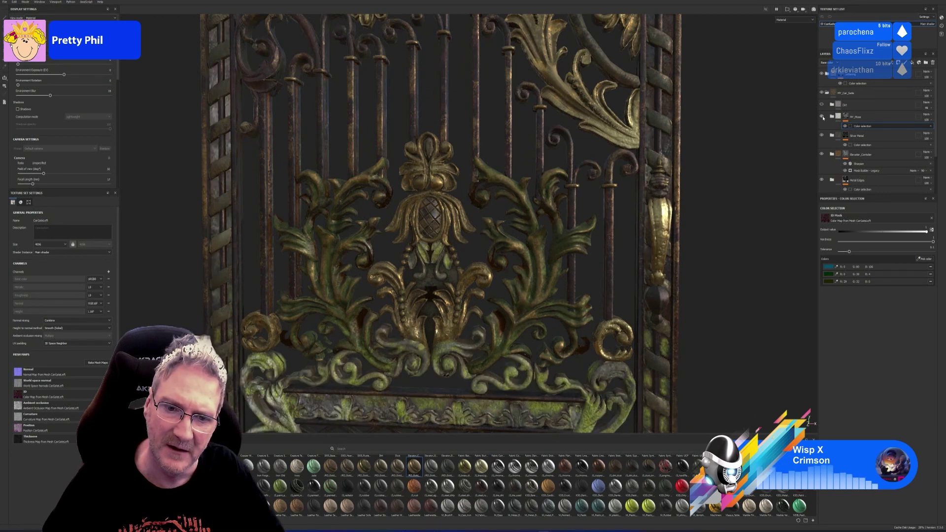
pyautogui.click(822, 117)
pyautogui.click(823, 116)
pyautogui.scroll(-6, 514, 290)
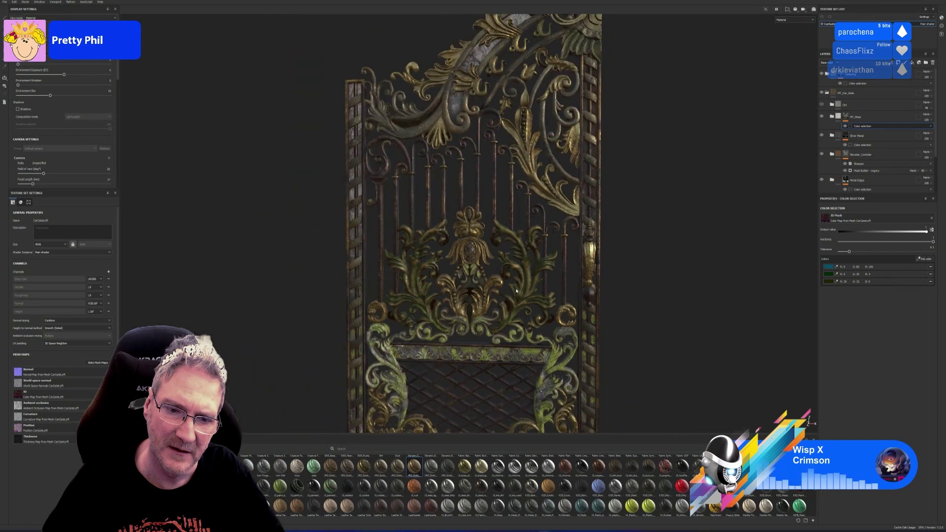
pyautogui.keyDown('alt'); pyautogui.moveTo(577, 284); pyautogui.dragTo(525, 361); pyautogui.keyUp('alt')
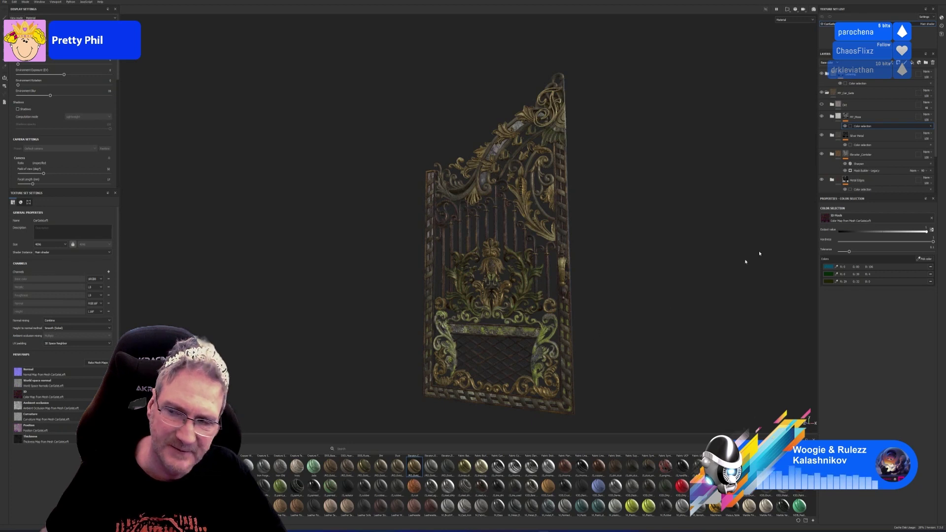
pyautogui.click(930, 282)
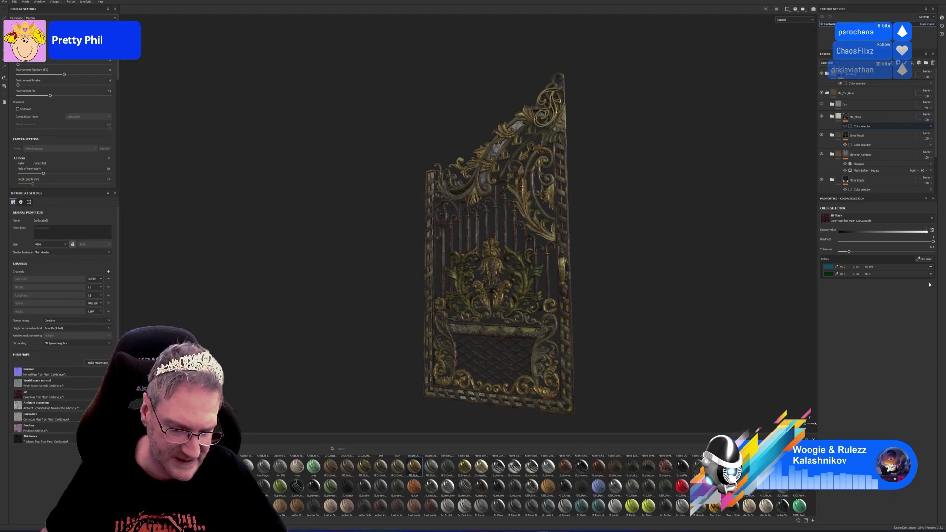
pyautogui.hotkey('ctrl', 'z')
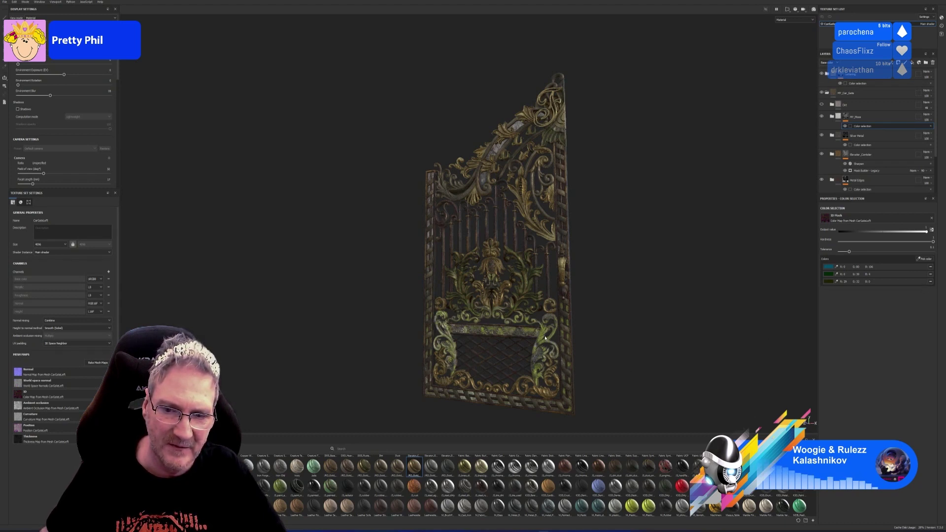
pyautogui.click(931, 282)
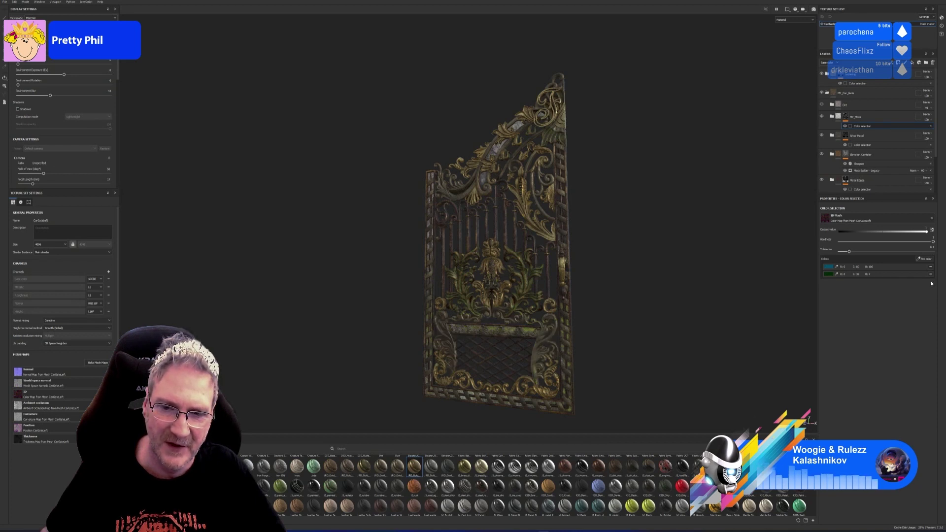
pyautogui.hotkey('ctrl', 'z')
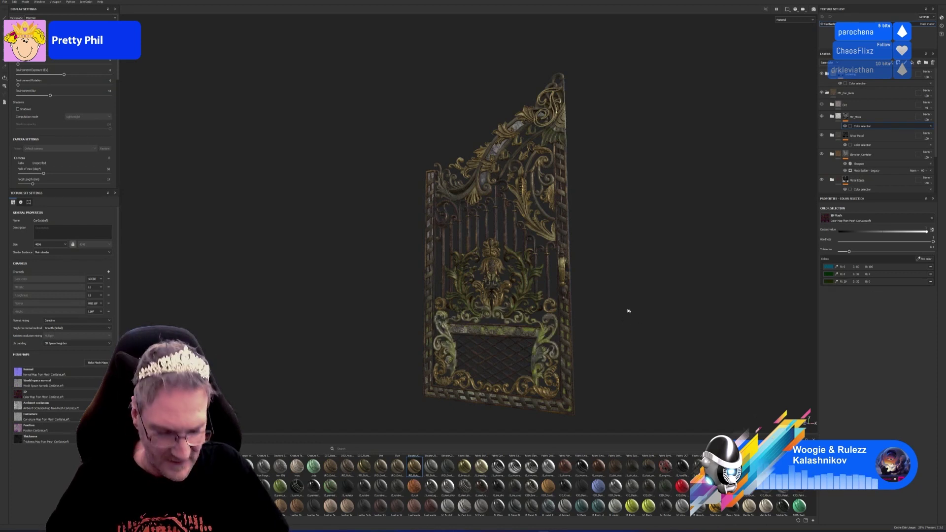
pyautogui.keyDown('alt'); pyautogui.moveTo(627, 310); pyautogui.dragTo(561, 330); pyautogui.keyUp('alt')
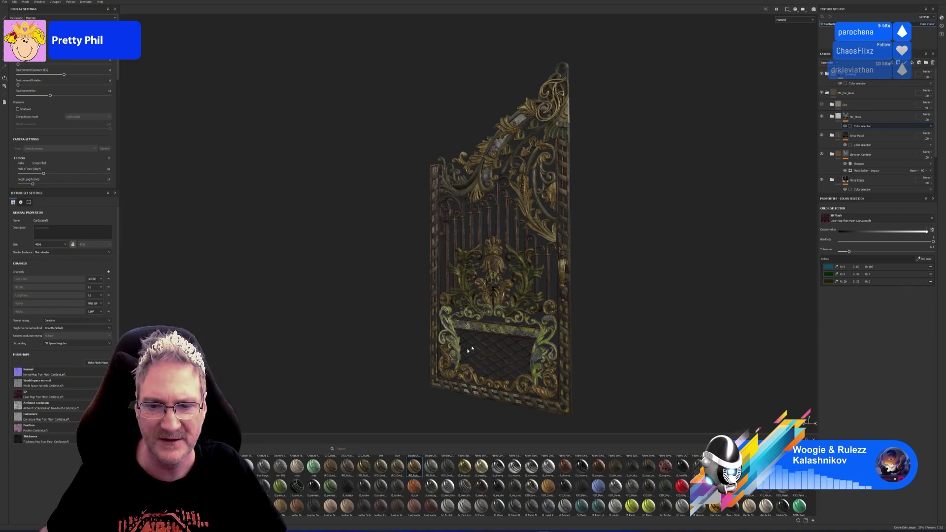
pyautogui.keyDown('alt'); pyautogui.moveTo(612, 340); pyautogui.dragTo(640, 333); pyautogui.keyUp('alt')
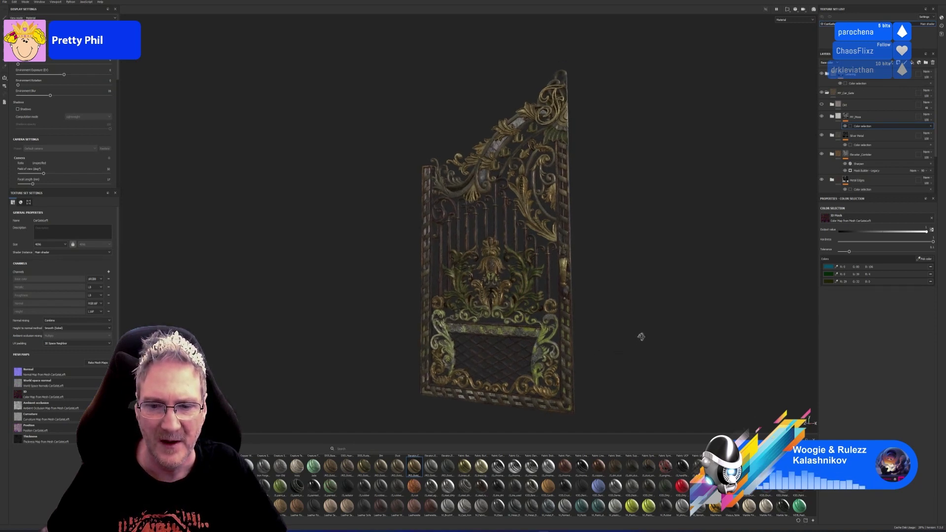
pyautogui.scroll(3, 507, 355)
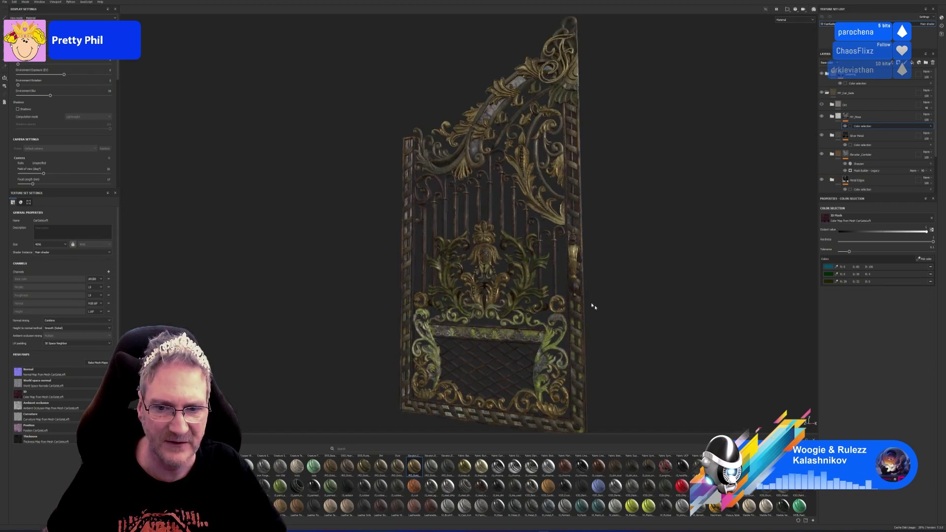
pyautogui.scroll(-2, 610, 320)
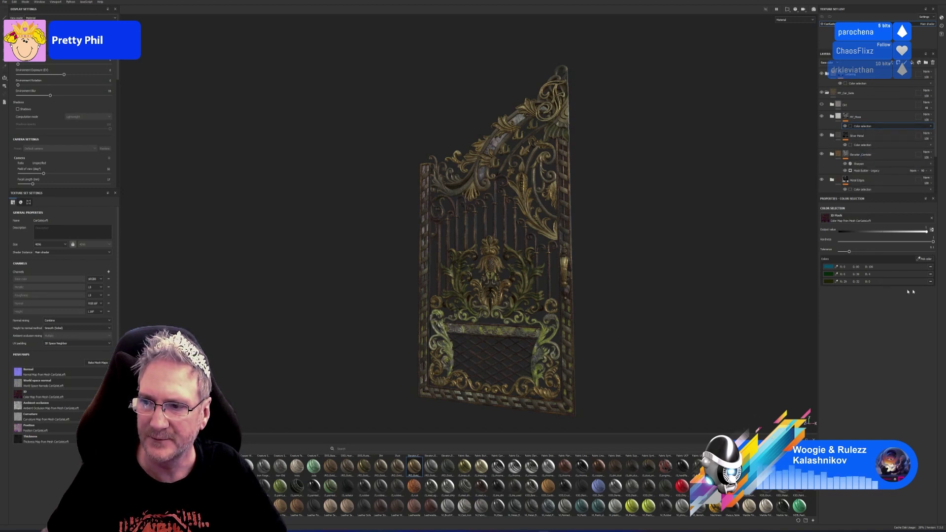
pyautogui.click(930, 283)
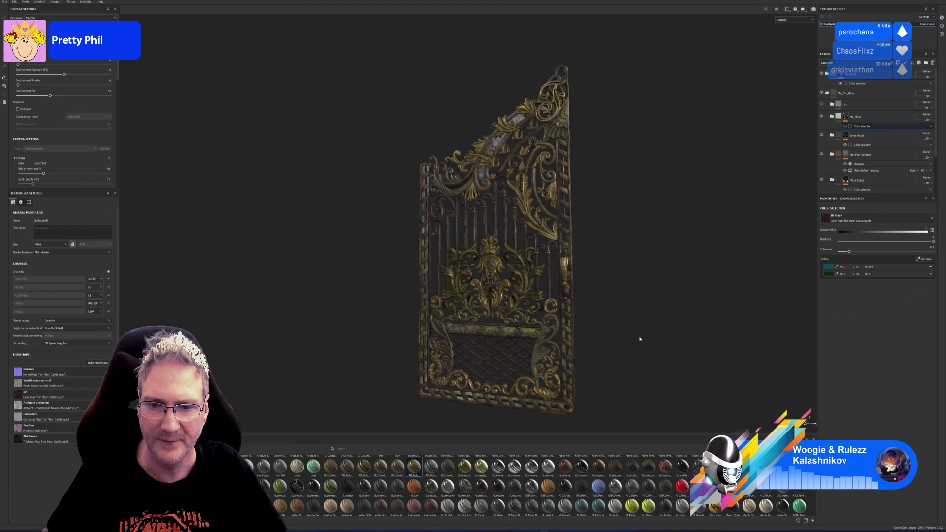
pyautogui.keyDown('alt'); pyautogui.moveTo(639, 340); pyautogui.dragTo(615, 334); pyautogui.keyUp('alt')
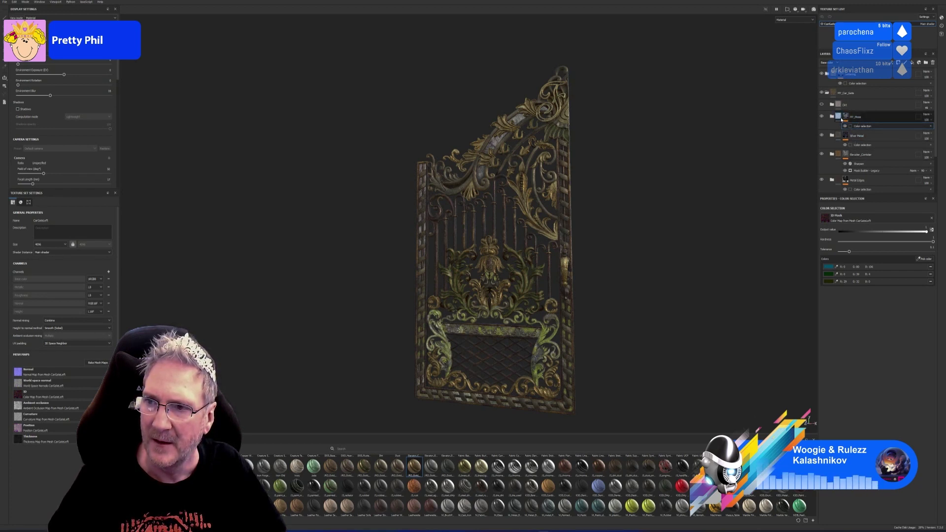
# Step: Add a paint layer to the MY_Moss mask, above its Color selection effect
pyautogui.rightClick(870, 126)
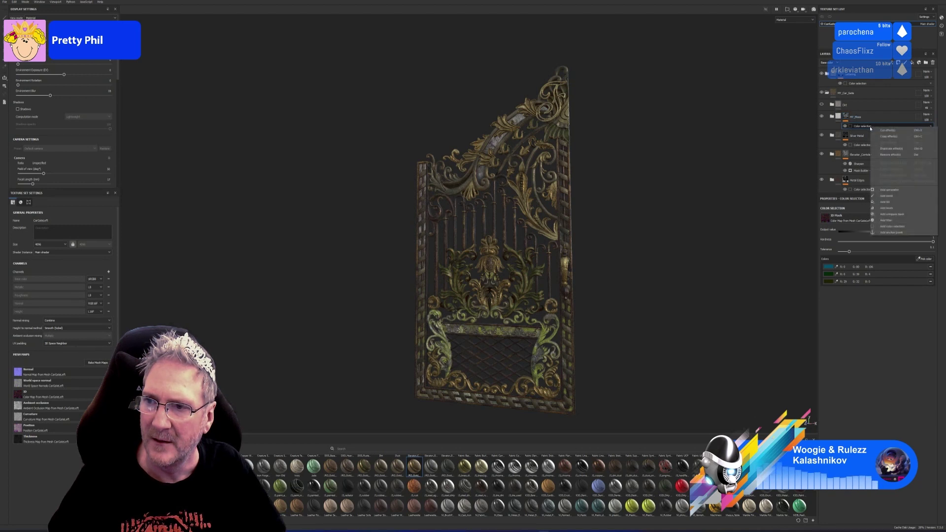
pyautogui.click(897, 196)
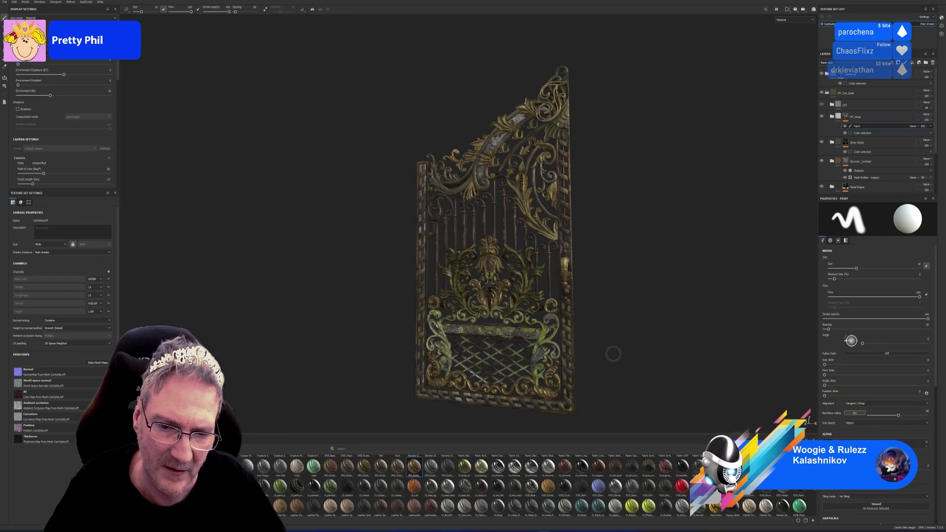
# Step: Inspect the gate from several angles, then expand the moss folder in the Layers panel
pyautogui.keyDown('alt'); pyautogui.moveTo(612, 353); pyautogui.dragTo(547, 370); pyautogui.keyUp('alt')
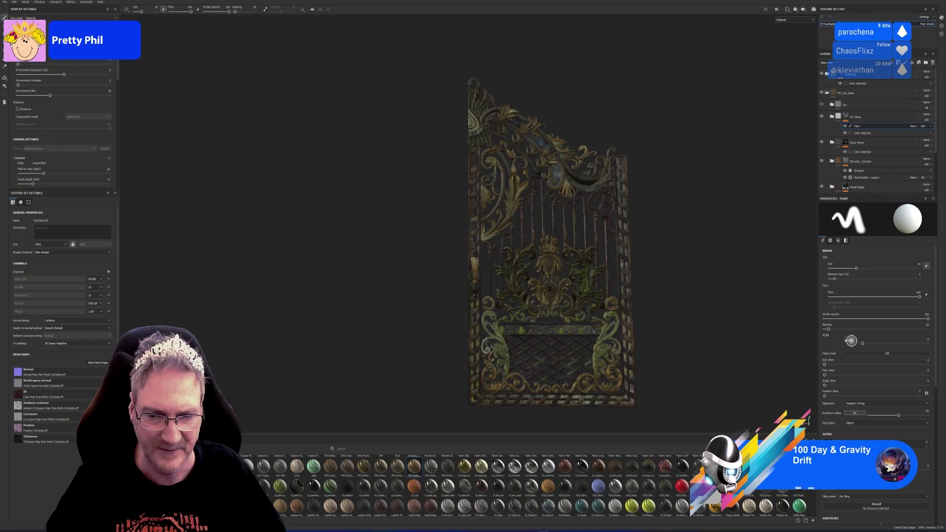
pyautogui.scroll(3, 544, 373)
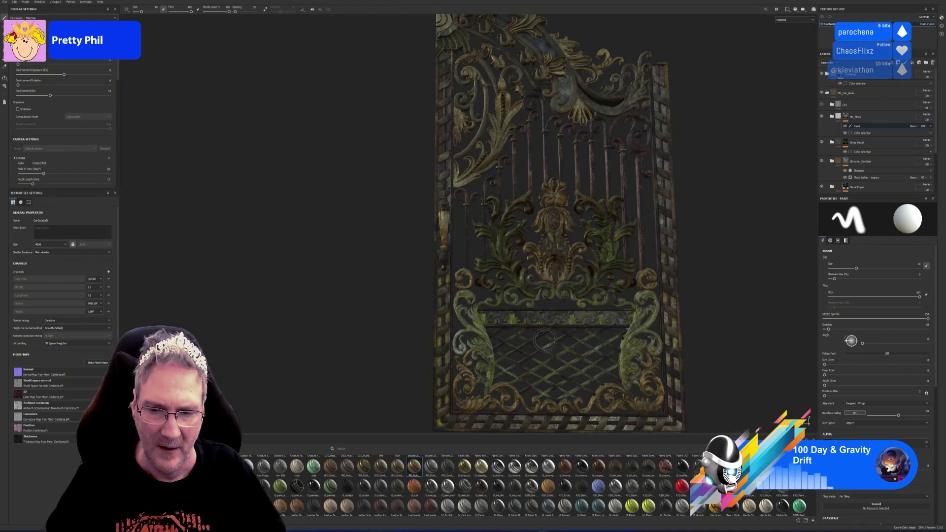
pyautogui.scroll(-5, 544, 340)
pyautogui.keyDown('alt'); pyautogui.moveTo(477, 373); pyautogui.dragTo(661, 363); pyautogui.keyUp('alt')
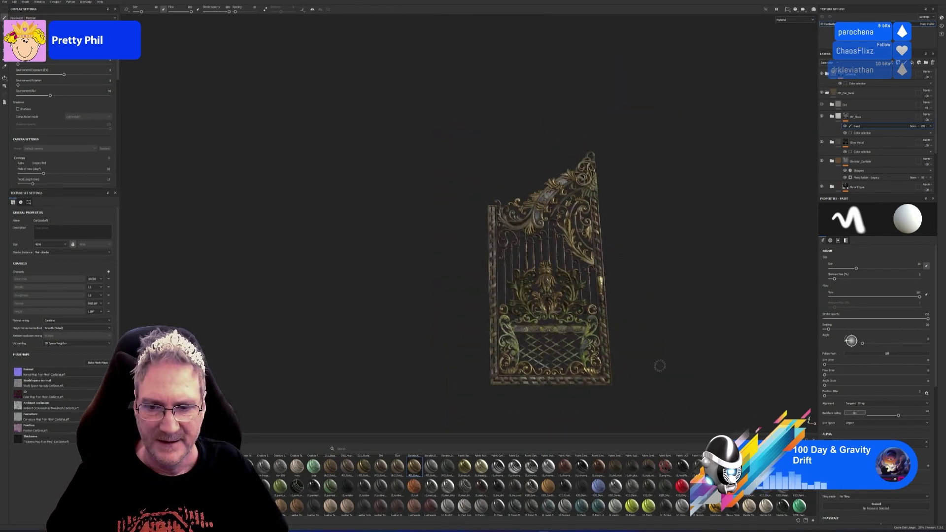
pyautogui.scroll(3, 660, 363)
pyautogui.scroll(2, 542, 367)
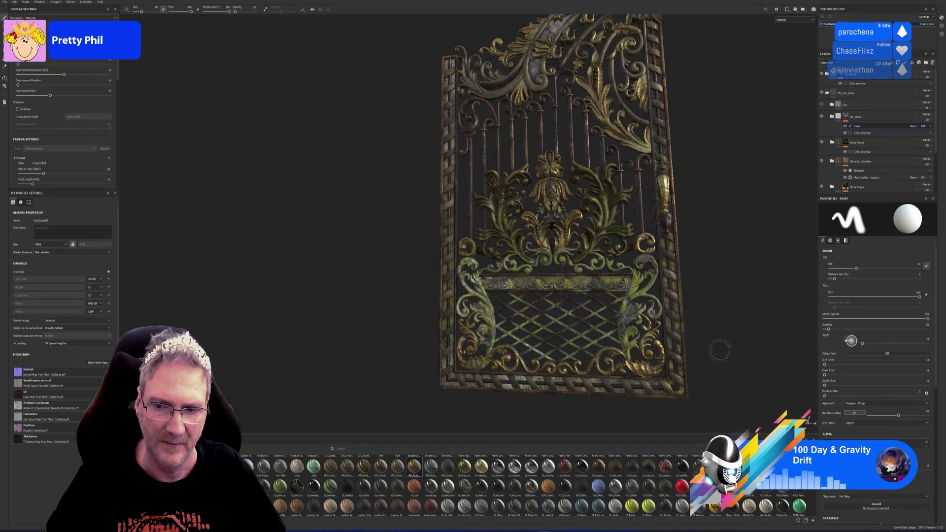
pyautogui.keyDown('alt'); pyautogui.moveTo(709, 353); pyautogui.dragTo(389, 358); pyautogui.keyUp('alt')
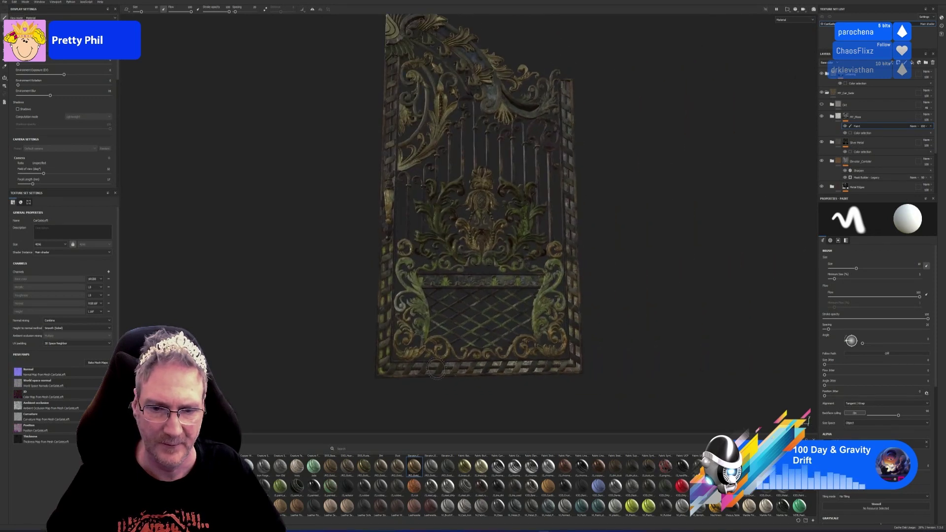
pyautogui.scroll(3, 394, 355)
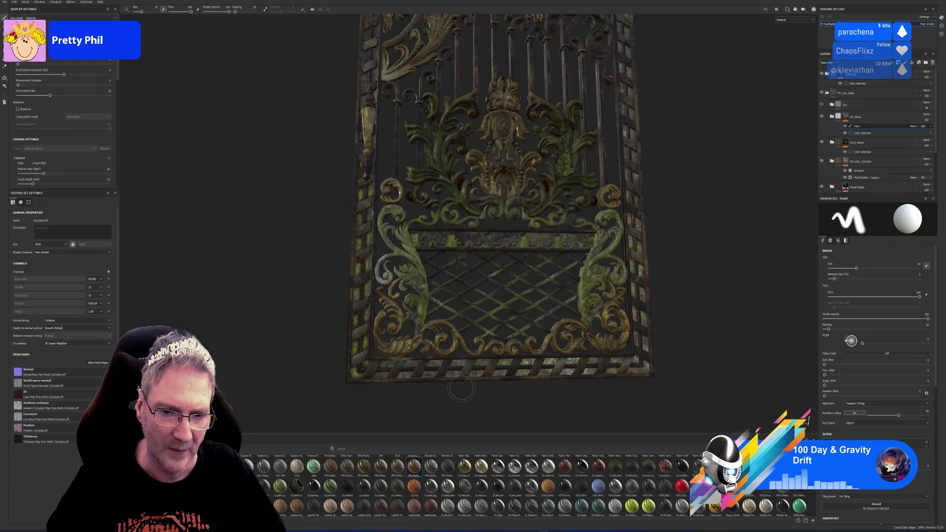
pyautogui.moveTo(460, 386)
pyautogui.keyDown('alt'); pyautogui.mouseDown()
pyautogui.moveTo(840, 363)
pyautogui.moveTo(627, 389)
pyautogui.moveTo(502, 369)
pyautogui.moveTo(496, 379)
pyautogui.moveTo(629, 354)
pyautogui.moveTo(641, 323)
pyautogui.moveTo(597, 345)
pyautogui.moveTo(587, 337)
pyautogui.mouseUp(); pyautogui.keyUp('alt')
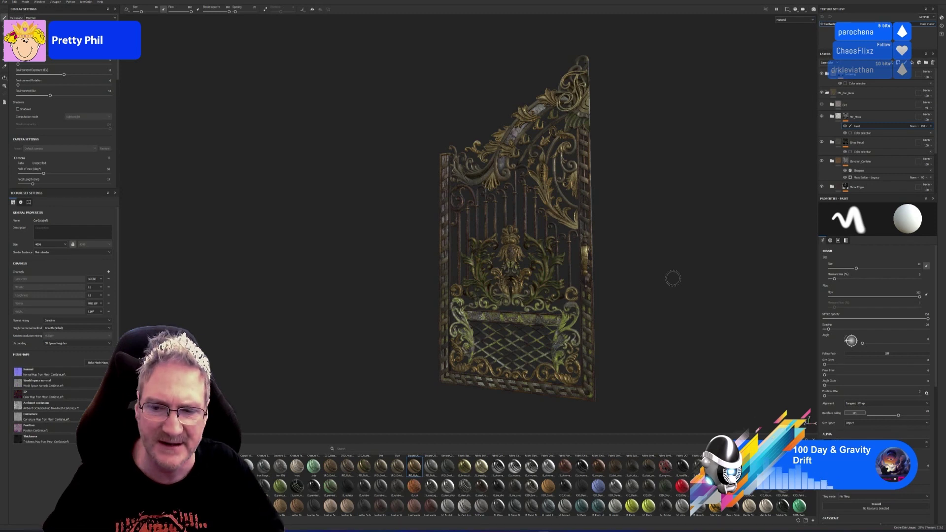
pyautogui.scroll(2, 719, 258)
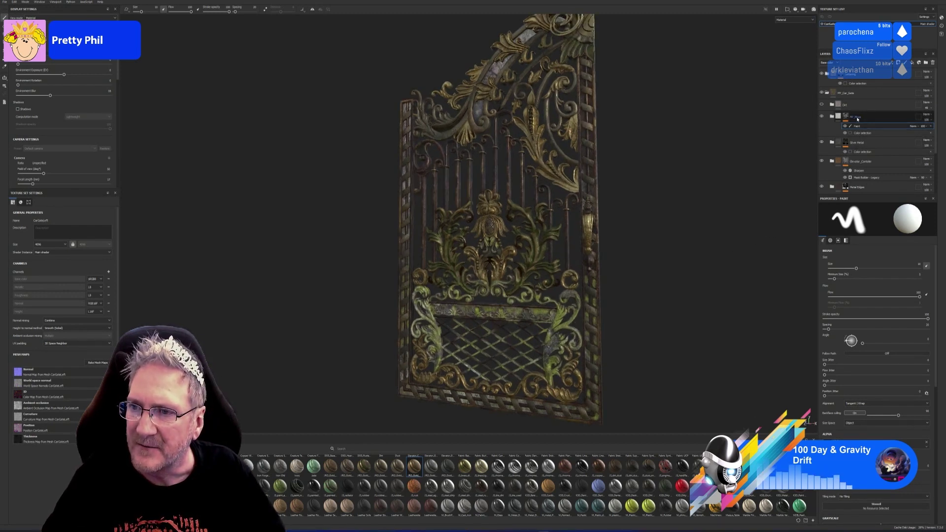
pyautogui.click(832, 117)
# Step: Darken the Iceland Mossy Meadow fill's Moss Color slightly, to hex 2E2F08
pyautogui.click(867, 142)
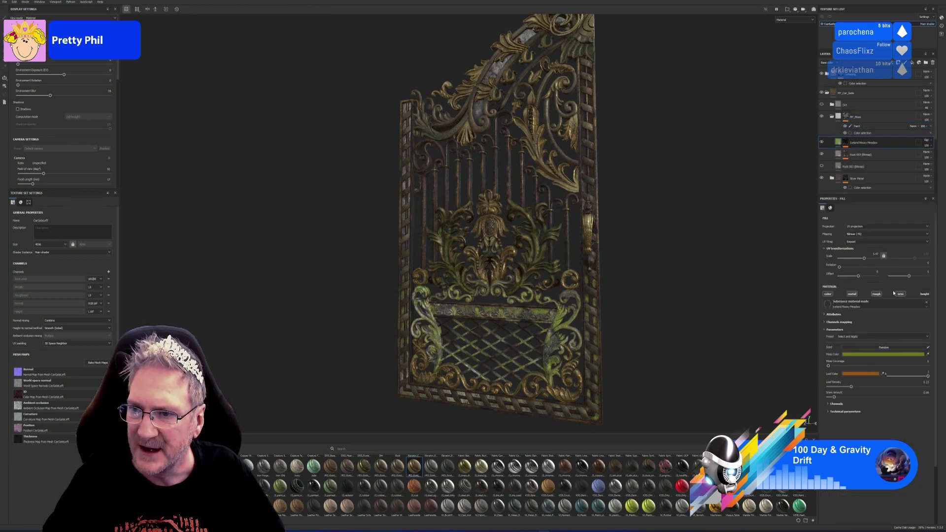
pyautogui.click(895, 354)
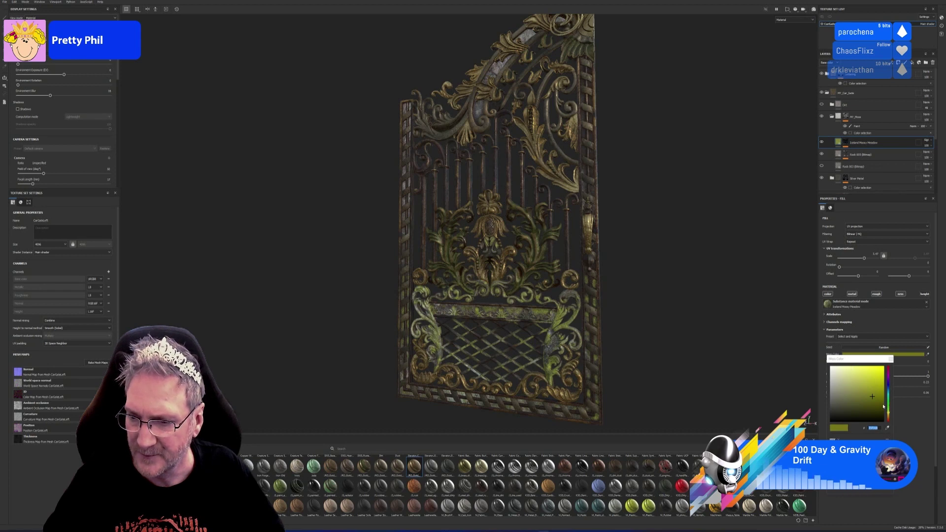
pyautogui.click(873, 403)
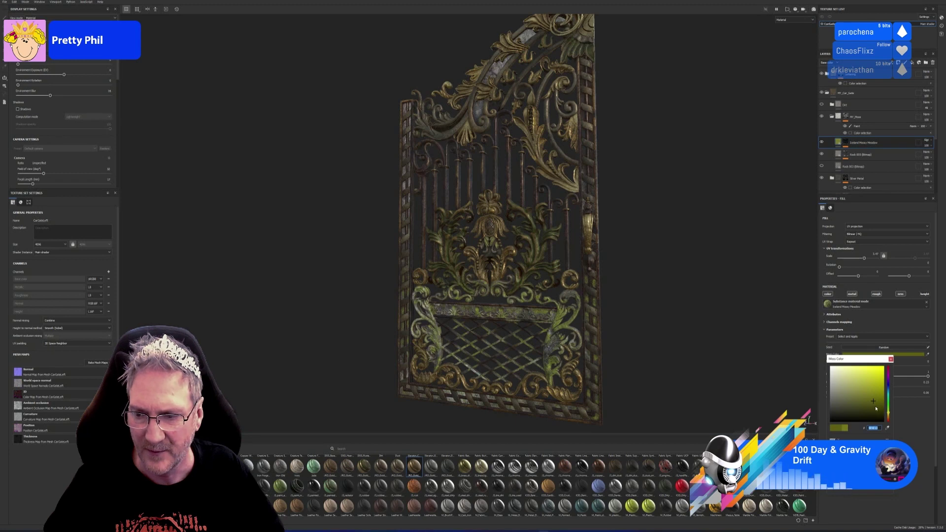
pyautogui.click(873, 410)
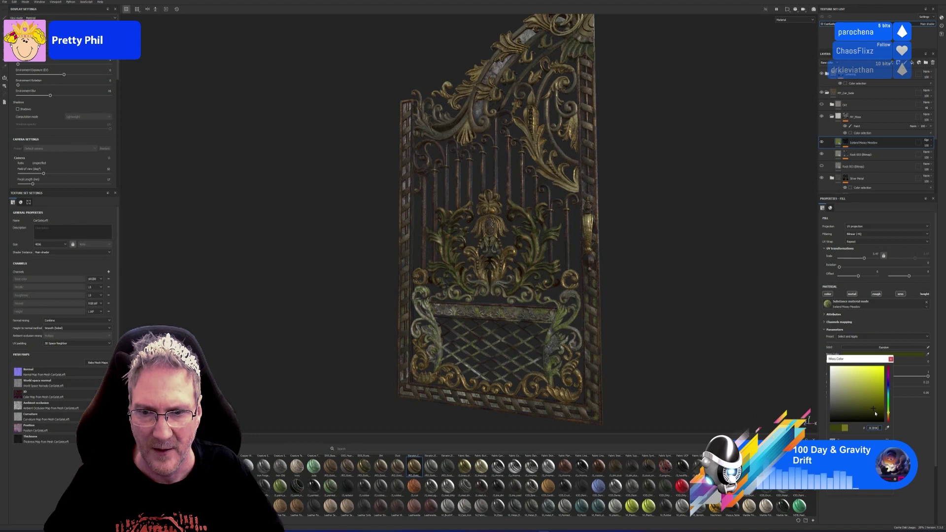
pyautogui.click(874, 411)
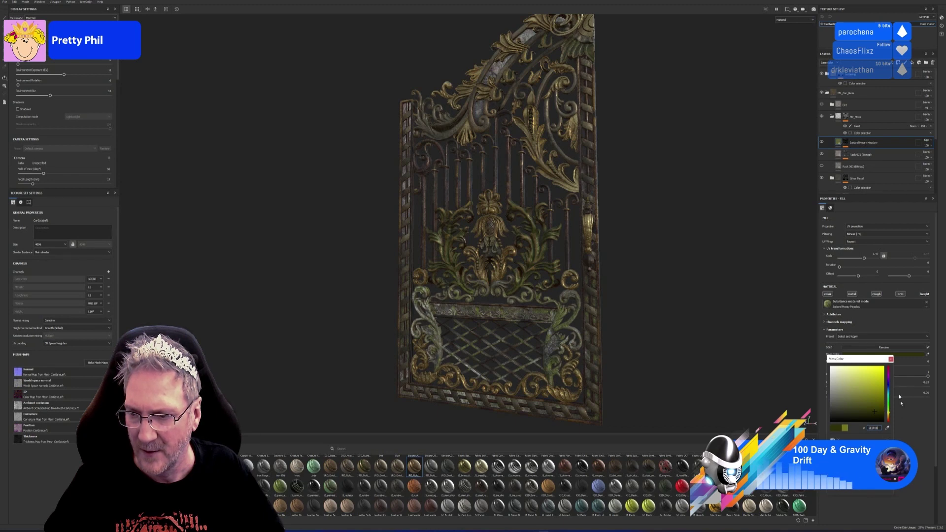
pyautogui.click(890, 359)
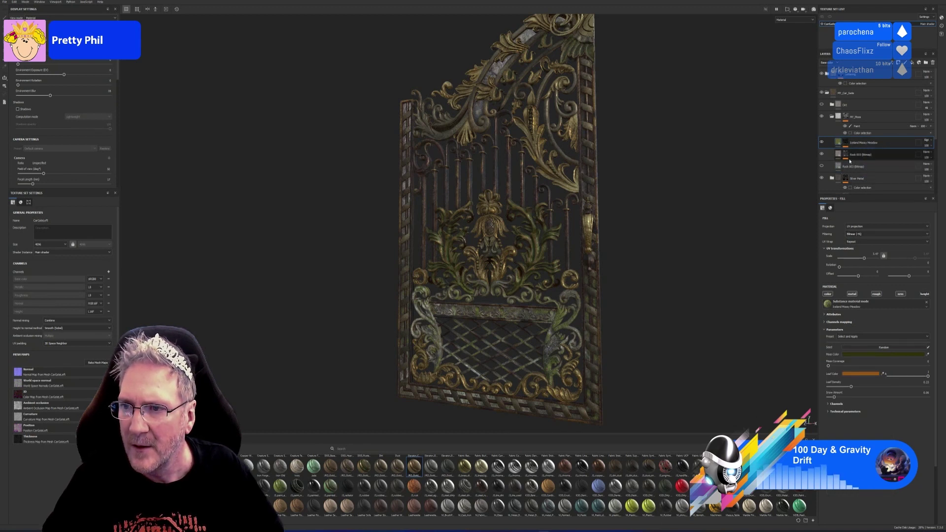
# Step: Compare the gate with Rock 003 hidden and shown, then fade Rock 003 to about 1 opacity
pyautogui.click(821, 155)
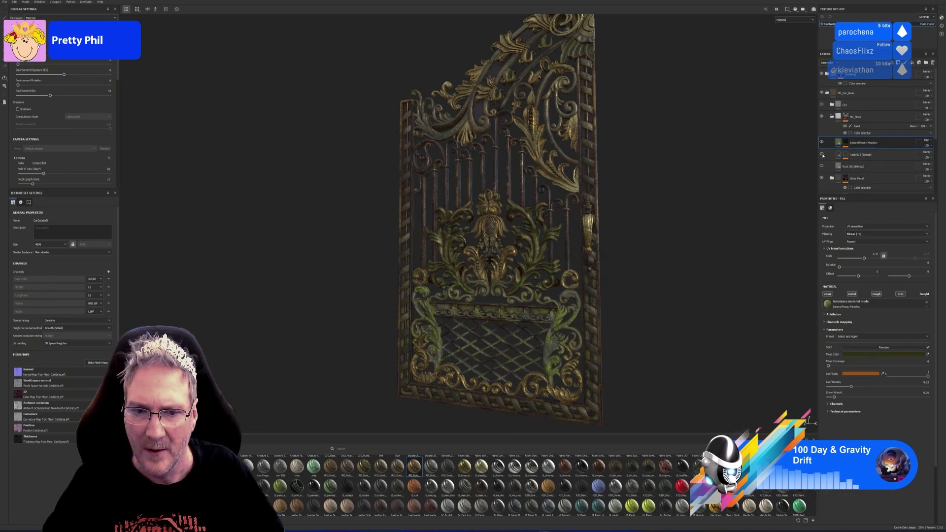
pyautogui.click(822, 154)
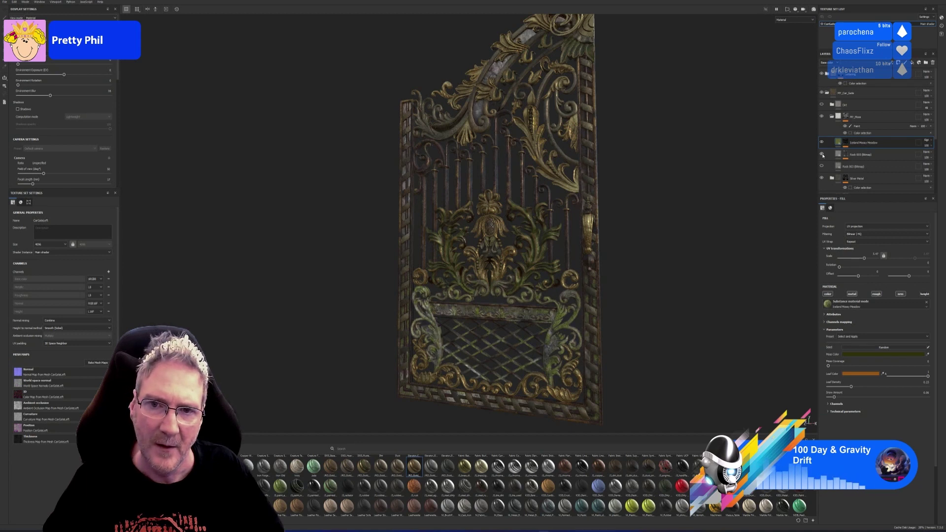
pyautogui.click(821, 155)
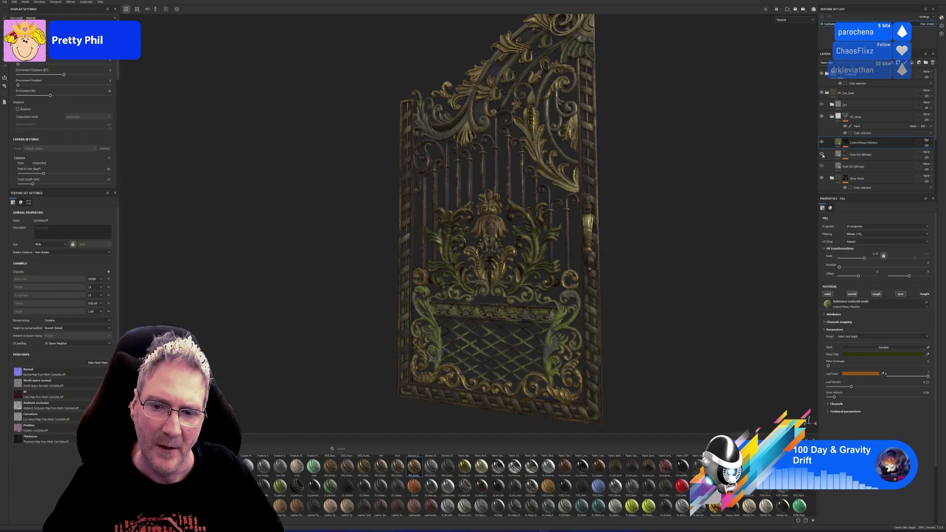
pyautogui.click(822, 155)
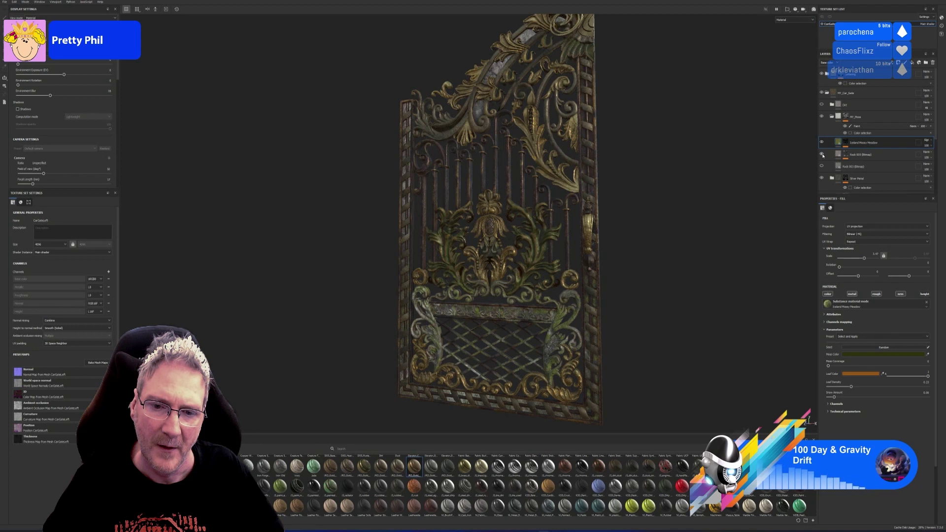
pyautogui.click(822, 155)
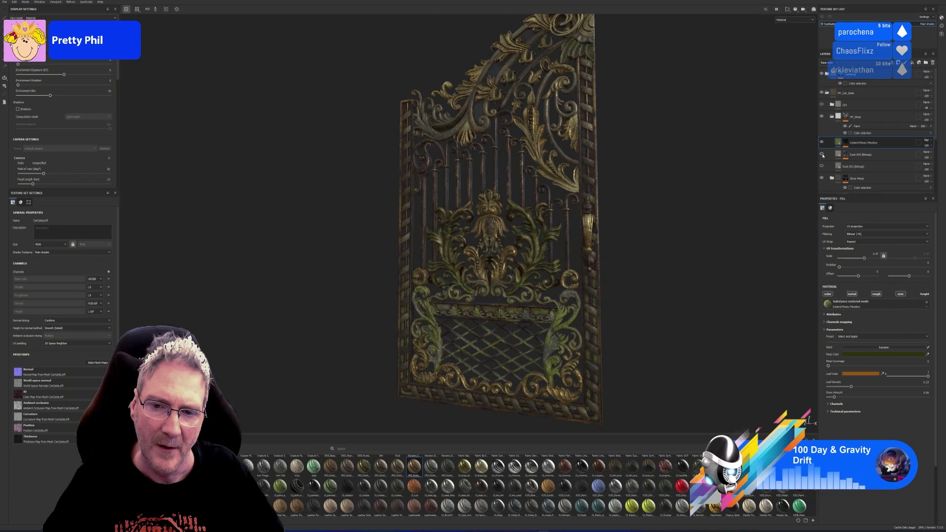
pyautogui.click(822, 155)
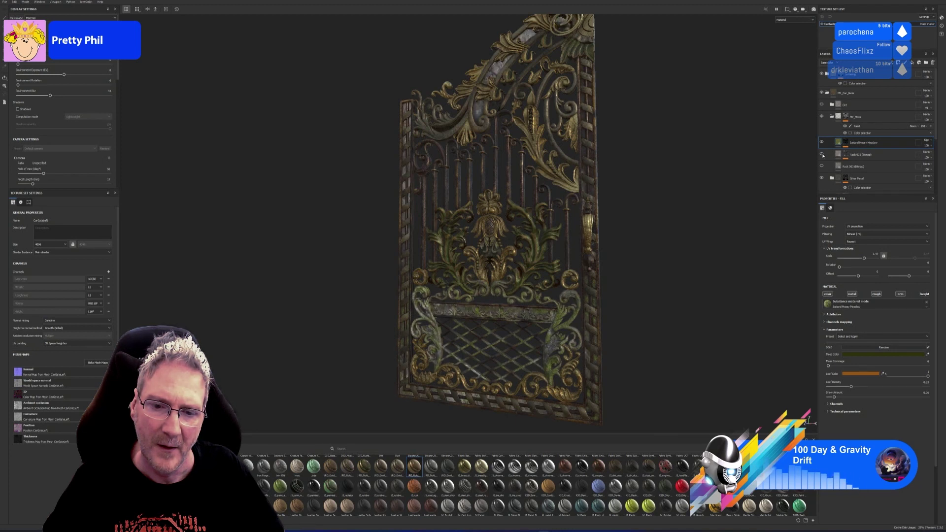
pyautogui.click(822, 154)
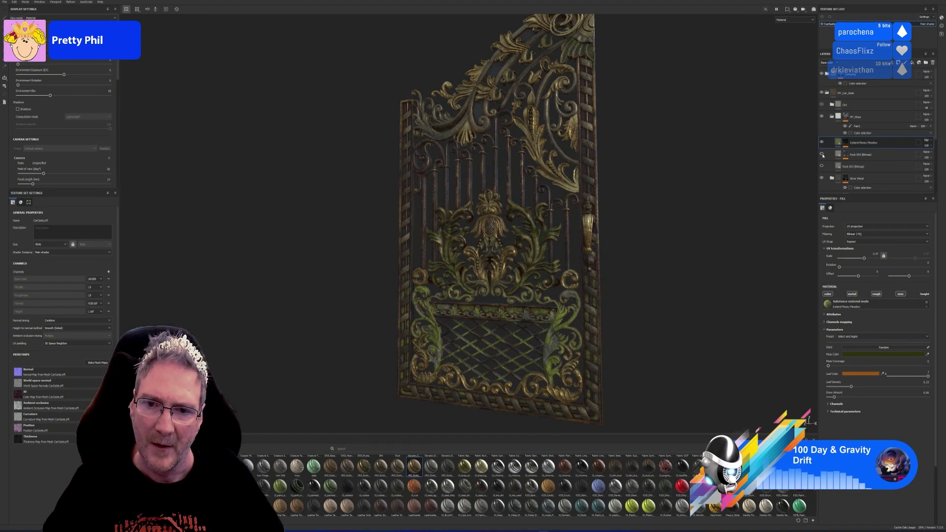
pyautogui.click(822, 155)
pyautogui.click(822, 154)
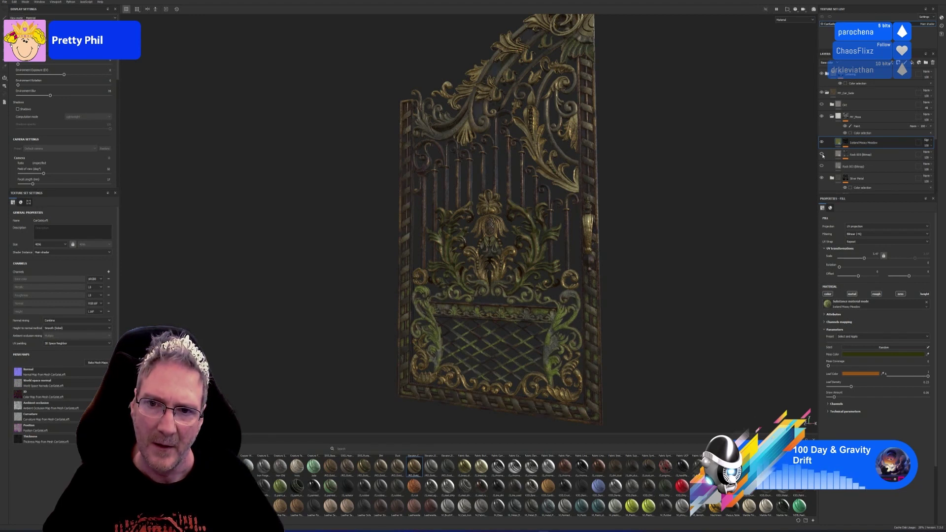
pyautogui.click(822, 155)
pyautogui.click(821, 154)
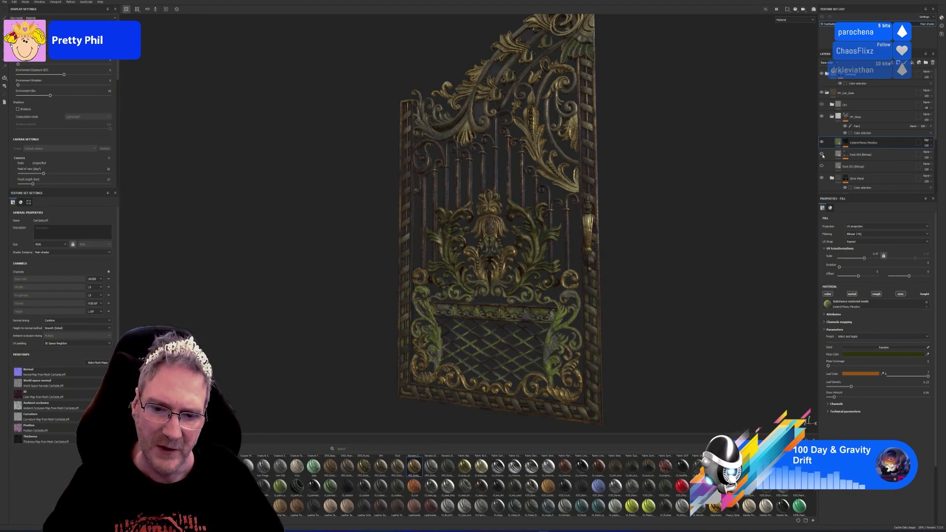
pyautogui.click(822, 155)
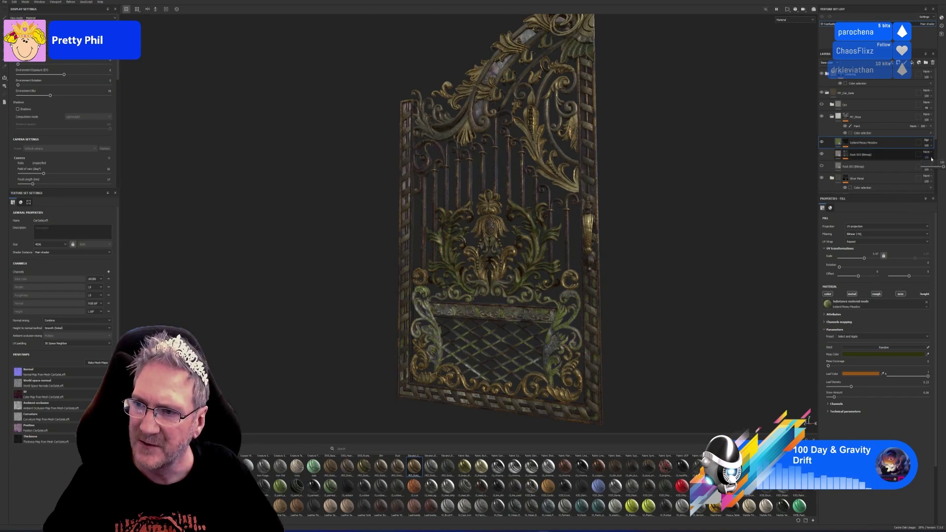
pyautogui.moveTo(943, 168); pyautogui.dragTo(929, 170)
pyautogui.keyDown('alt'); pyautogui.moveTo(764, 217); pyautogui.dragTo(565, 286); pyautogui.keyUp('alt')
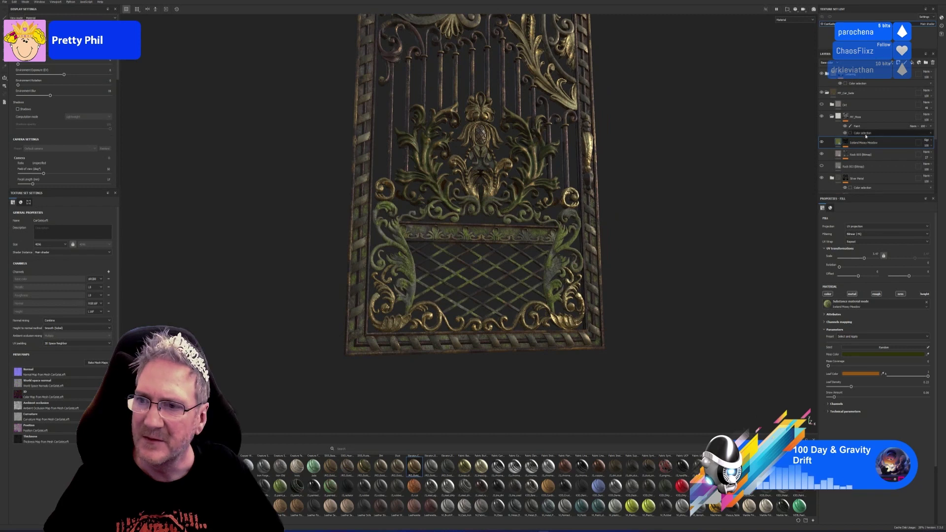
# Step: Select the Paint sub-layer under MY_Moss and pick a cloudy alpha brush from the shelf
pyautogui.click(858, 126)
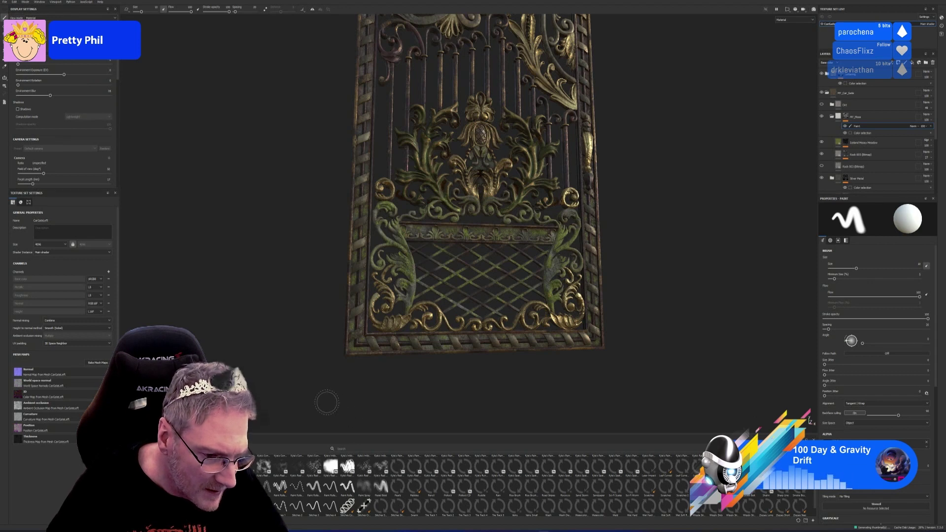
pyautogui.click(264, 466)
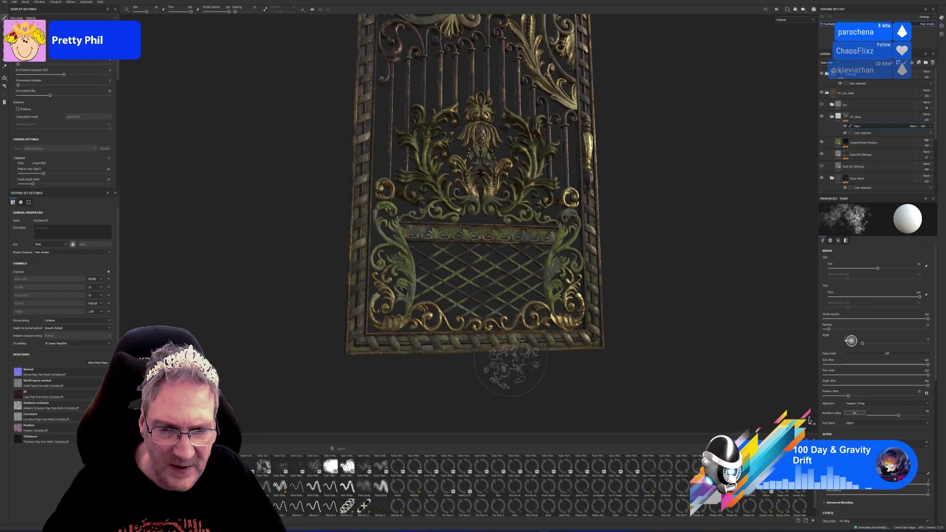
pyautogui.moveTo(705, 337)
pyautogui.keyDown('alt'); pyautogui.mouseDown()
pyautogui.moveTo(243, 338)
pyautogui.moveTo(359, 370)
pyautogui.mouseUp(); pyautogui.keyUp('alt')
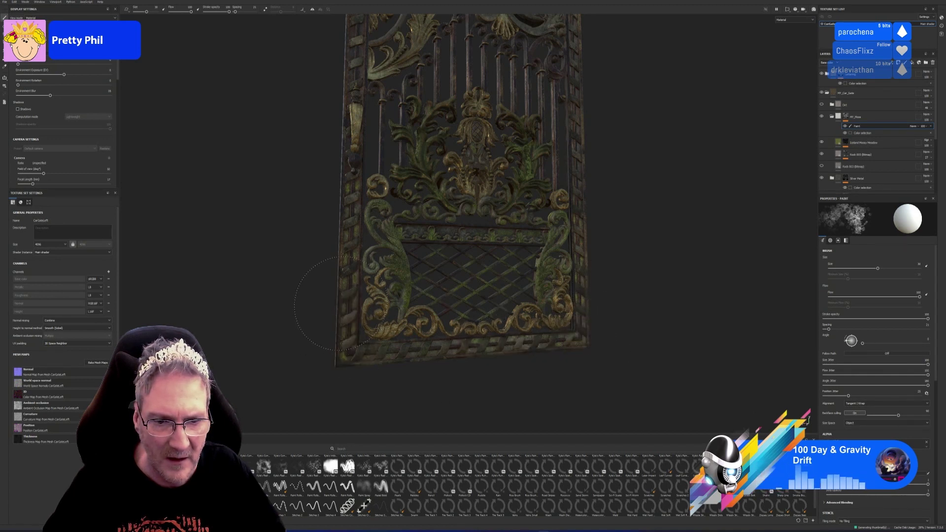
pyautogui.keyDown('alt'); pyautogui.moveTo(482, 378); pyautogui.dragTo(637, 296); pyautogui.keyUp('alt')
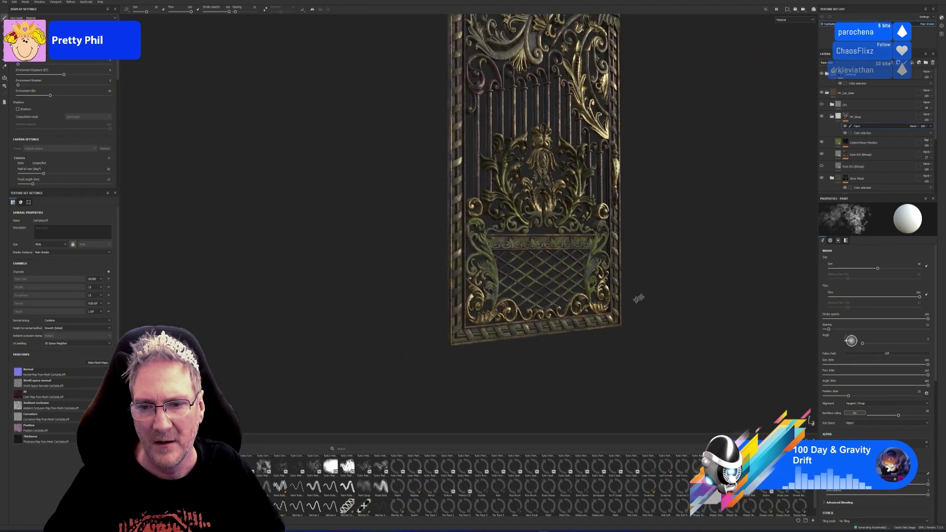
pyautogui.keyDown('alt'); pyautogui.moveTo(637, 295); pyautogui.dragTo(585, 353, button='middle'); pyautogui.keyUp('alt')
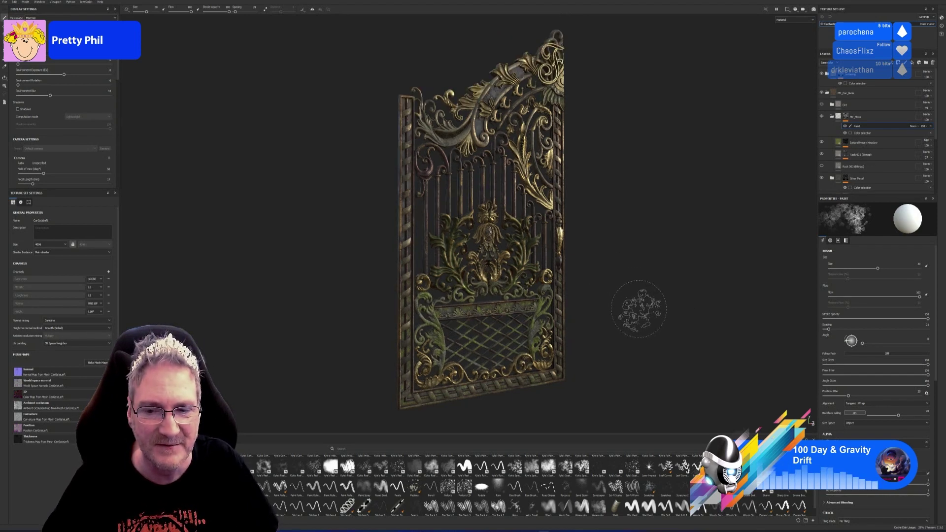
pyautogui.moveTo(638, 313)
pyautogui.keyDown('alt'); pyautogui.mouseDown()
pyautogui.moveTo(458, 304)
pyautogui.moveTo(579, 331)
pyautogui.moveTo(667, 327)
pyautogui.moveTo(703, 344)
pyautogui.moveTo(598, 353)
pyautogui.moveTo(597, 338)
pyautogui.moveTo(586, 348)
pyautogui.moveTo(584, 333)
pyautogui.moveTo(779, 314)
pyautogui.moveTo(583, 327)
pyautogui.moveTo(584, 355)
pyautogui.mouseUp(); pyautogui.keyUp('alt')
pyautogui.keyDown('alt'); pyautogui.moveTo(580, 321); pyautogui.dragTo(585, 312); pyautogui.keyUp('alt')
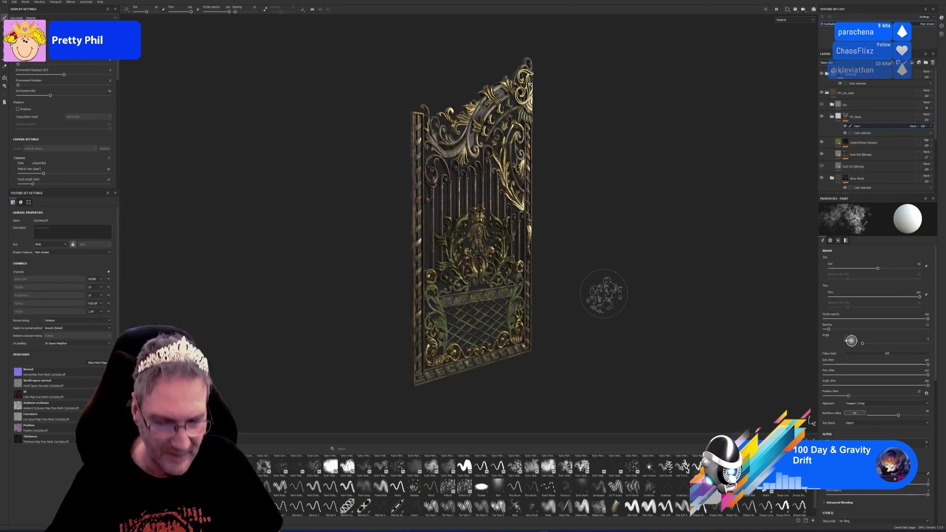
pyautogui.moveTo(574, 271)
pyautogui.keyDown('alt'); pyautogui.mouseDown()
pyautogui.moveTo(570, 279)
pyautogui.moveTo(448, 267)
pyautogui.moveTo(364, 277)
pyautogui.moveTo(554, 276)
pyautogui.moveTo(612, 303)
pyautogui.moveTo(728, 308)
pyautogui.moveTo(574, 308)
pyautogui.moveTo(621, 292)
pyautogui.moveTo(584, 274)
pyautogui.moveTo(578, 300)
pyautogui.moveTo(224, 289)
pyautogui.moveTo(811, 422)
pyautogui.moveTo(291, 321)
pyautogui.mouseUp(); pyautogui.keyUp('alt')
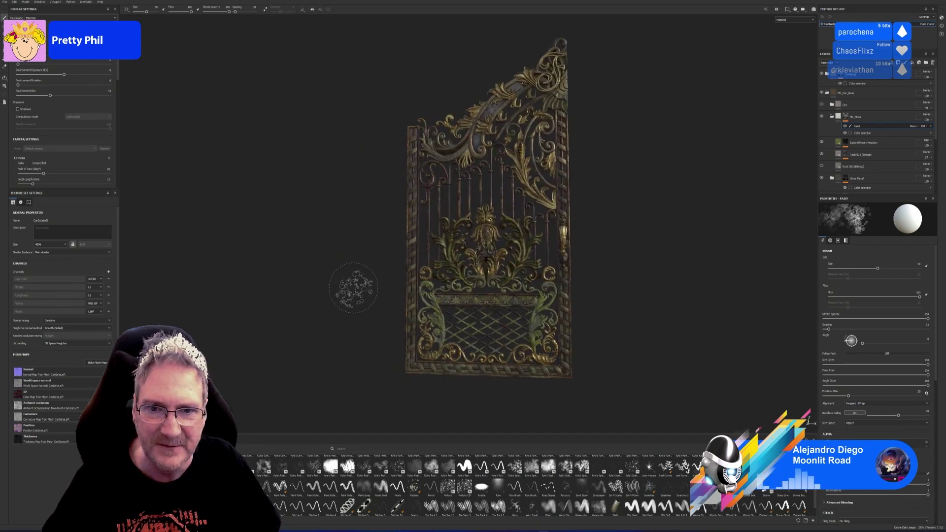
pyautogui.keyDown('alt'); pyautogui.moveTo(353, 280); pyautogui.dragTo(682, 263); pyautogui.keyUp('alt')
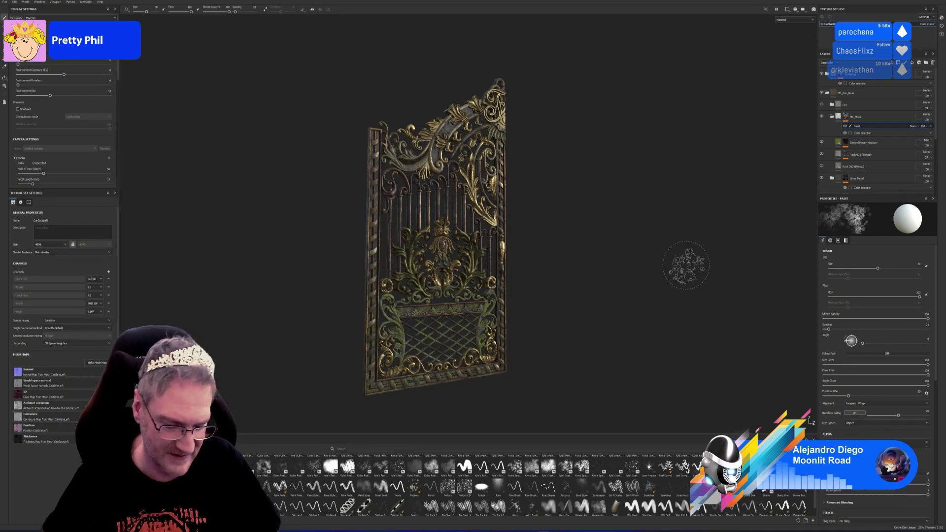
pyautogui.keyDown('alt'); pyautogui.moveTo(627, 319); pyautogui.dragTo(485, 324); pyautogui.keyUp('alt')
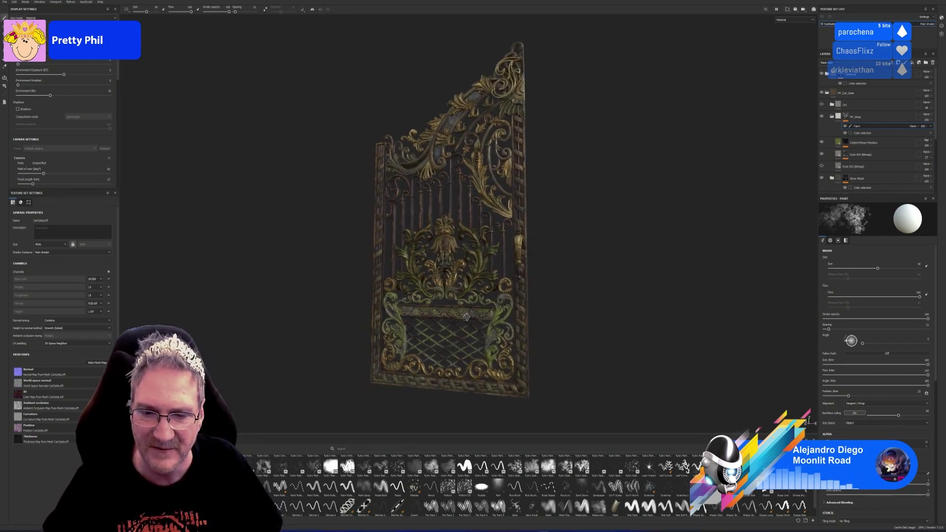
pyautogui.moveTo(566, 302)
pyautogui.keyDown('alt'); pyautogui.mouseDown()
pyautogui.moveTo(553, 285)
pyautogui.moveTo(597, 294)
pyautogui.moveTo(582, 281)
pyautogui.moveTo(545, 283)
pyautogui.moveTo(582, 296)
pyautogui.moveTo(534, 312)
pyautogui.moveTo(395, 310)
pyautogui.moveTo(714, 306)
pyautogui.mouseUp(); pyautogui.keyUp('alt')
pyautogui.moveTo(604, 304)
pyautogui.keyDown('alt'); pyautogui.mouseDown()
pyautogui.moveTo(587, 278)
pyautogui.moveTo(502, 283)
pyautogui.moveTo(502, 302)
pyautogui.moveTo(636, 312)
pyautogui.mouseUp(); pyautogui.keyUp('alt')
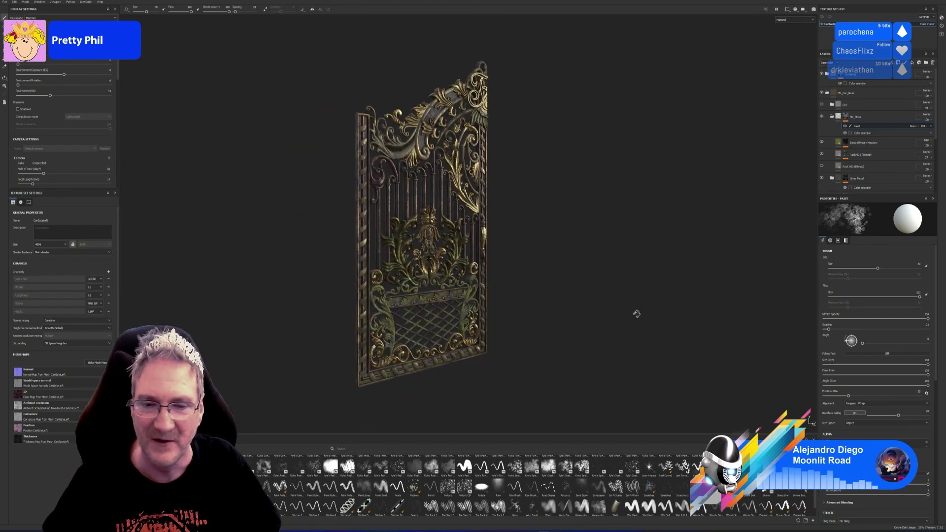
pyautogui.moveTo(564, 313)
pyautogui.keyDown('alt'); pyautogui.mouseDown()
pyautogui.moveTo(572, 309)
pyautogui.moveTo(543, 327)
pyautogui.mouseUp(); pyautogui.keyUp('alt')
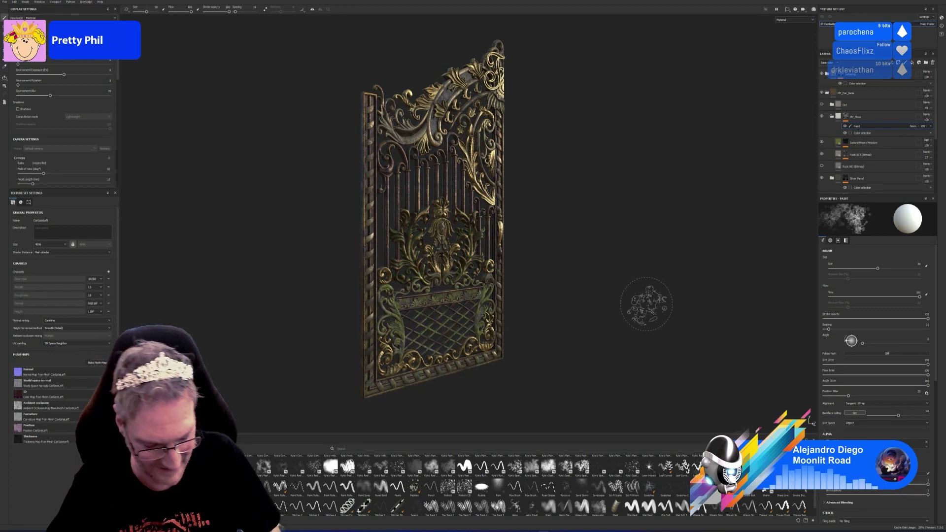
pyautogui.keyDown('alt'); pyautogui.moveTo(620, 253); pyautogui.dragTo(425, 251); pyautogui.keyUp('alt')
pyautogui.keyDown('alt'); pyautogui.moveTo(576, 240); pyautogui.dragTo(592, 246); pyautogui.keyUp('alt')
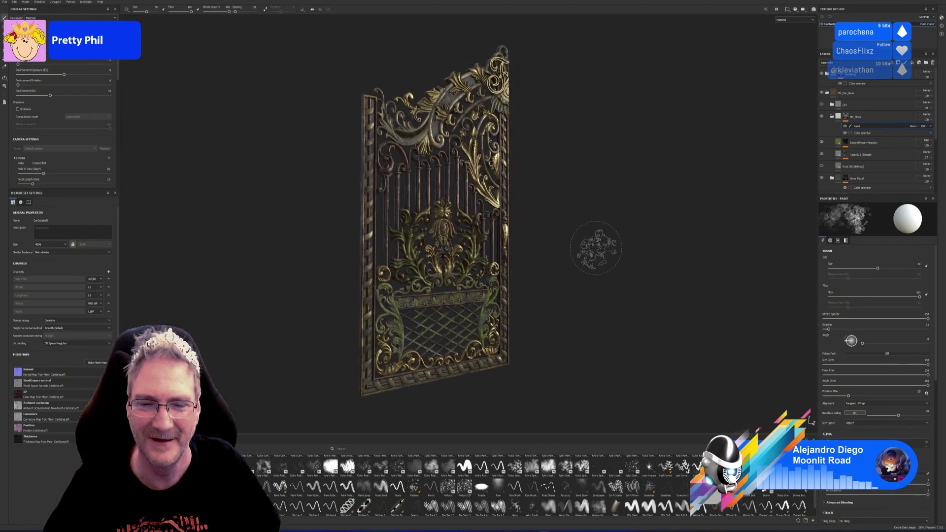
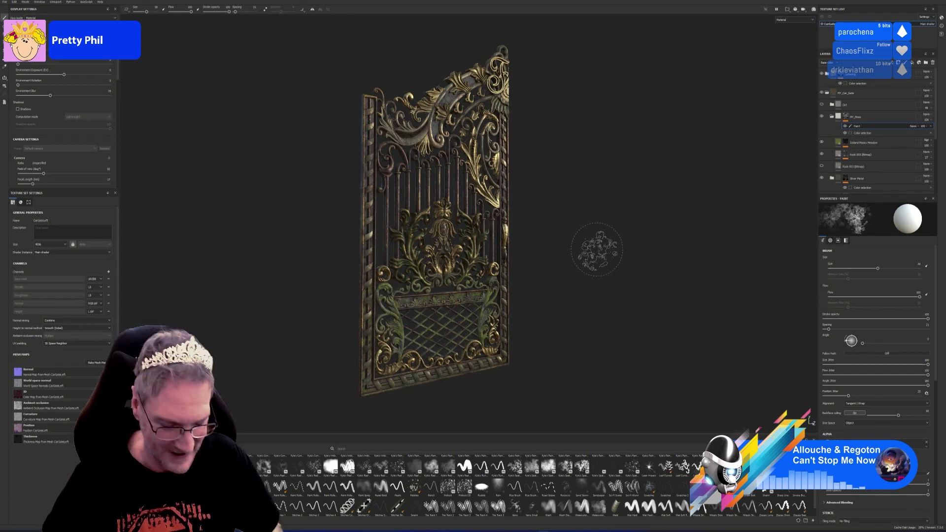
# Step: Orbit the gate around to a frontal view to inspect the texturing
pyautogui.moveTo(601, 255)
pyautogui.keyDown('alt'); pyautogui.mouseDown()
pyautogui.moveTo(572, 274)
pyautogui.moveTo(437, 283)
pyautogui.moveTo(581, 269)
pyautogui.moveTo(502, 257)
pyautogui.moveTo(525, 257)
pyautogui.mouseUp(); pyautogui.keyUp('alt')
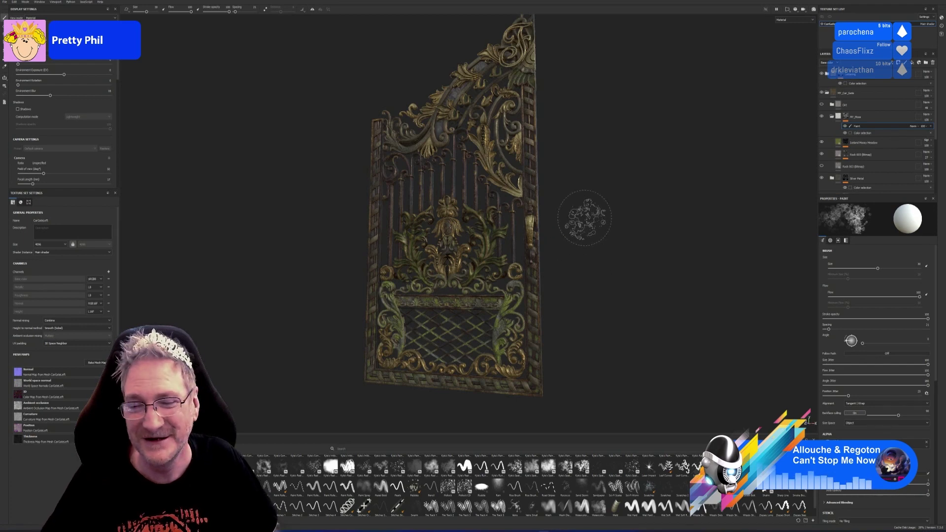
pyautogui.moveTo(587, 205)
pyautogui.keyDown('alt'); pyautogui.mouseDown()
pyautogui.moveTo(631, 220)
pyautogui.moveTo(434, 235)
pyautogui.moveTo(591, 247)
pyautogui.moveTo(595, 238)
pyautogui.moveTo(605, 245)
pyautogui.moveTo(577, 253)
pyautogui.moveTo(637, 254)
pyautogui.moveTo(607, 286)
pyautogui.moveTo(614, 280)
pyautogui.mouseUp(); pyautogui.keyUp('alt')
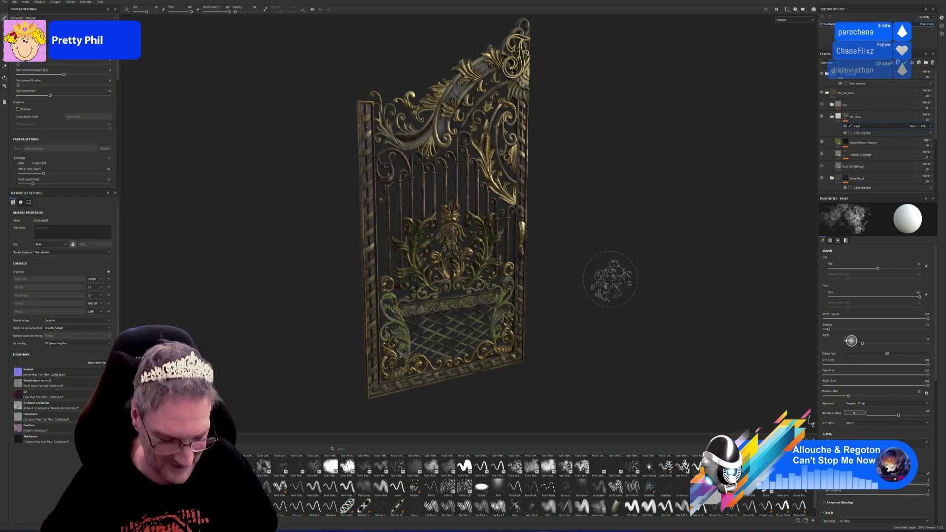
pyautogui.moveTo(630, 284)
pyautogui.keyDown('alt'); pyautogui.mouseDown()
pyautogui.moveTo(577, 266)
pyautogui.moveTo(624, 268)
pyautogui.mouseUp(); pyautogui.keyUp('alt')
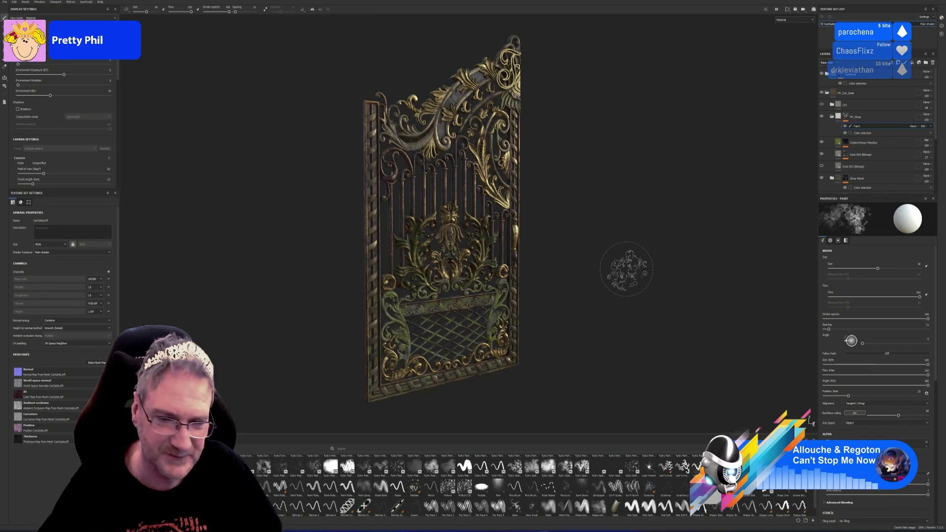
pyautogui.keyDown('alt'); pyautogui.moveTo(612, 264); pyautogui.dragTo(614, 264); pyautogui.keyUp('alt')
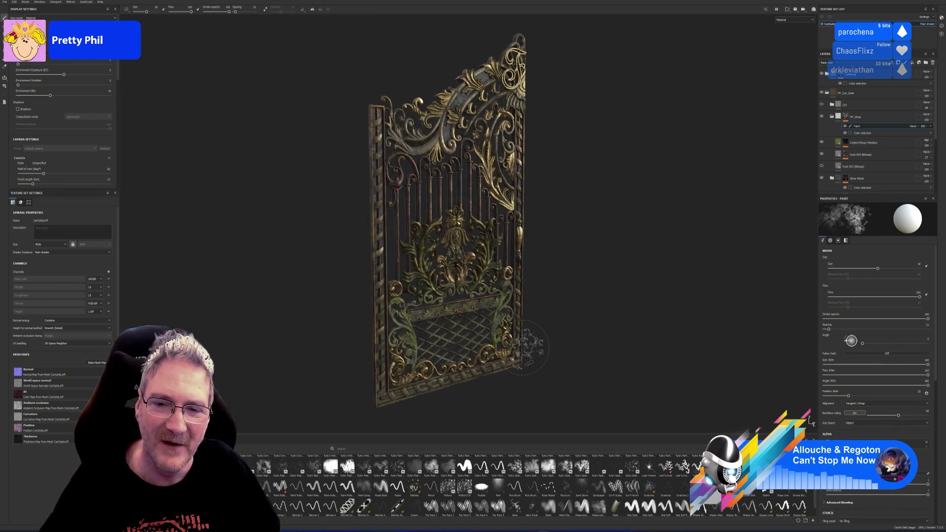
pyautogui.moveTo(523, 345)
pyautogui.keyDown('alt'); pyautogui.mouseDown()
pyautogui.moveTo(445, 304)
pyautogui.moveTo(551, 295)
pyautogui.moveTo(222, 292)
pyautogui.moveTo(200, 271)
pyautogui.moveTo(237, 302)
pyautogui.moveTo(547, 295)
pyautogui.moveTo(635, 308)
pyautogui.moveTo(591, 306)
pyautogui.mouseUp(); pyautogui.keyUp('alt')
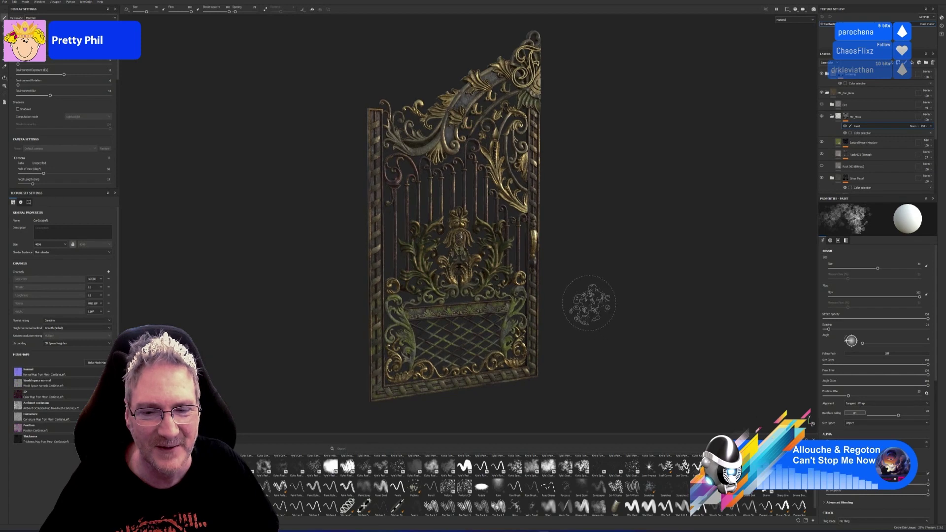
pyautogui.keyDown('alt'); pyautogui.moveTo(591, 306); pyautogui.dragTo(572, 291, button='middle'); pyautogui.keyUp('alt')
pyautogui.moveTo(573, 291)
pyautogui.keyDown('alt'); pyautogui.mouseDown()
pyautogui.moveTo(549, 260)
pyautogui.moveTo(612, 286)
pyautogui.moveTo(575, 274)
pyautogui.mouseUp(); pyautogui.keyUp('alt')
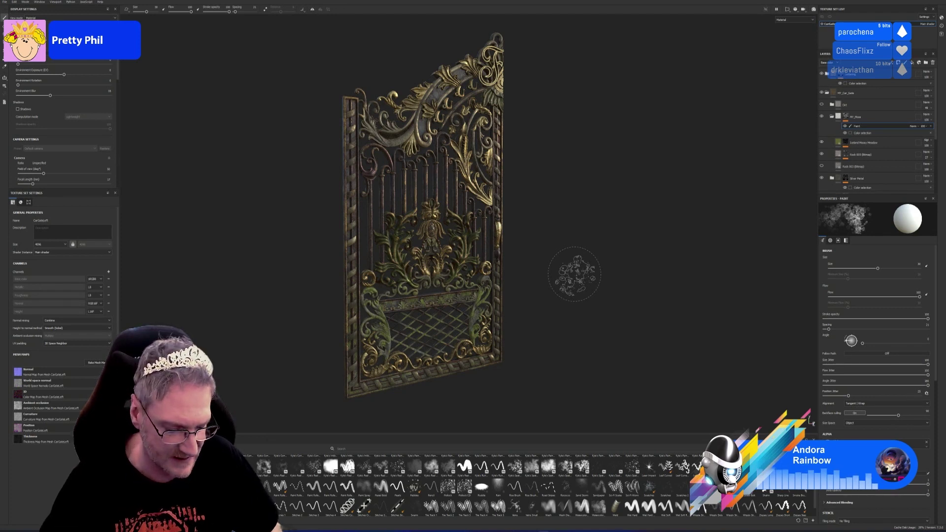
# Step: Collapse the My_Hose layer folder and save the project from the File menu
pyautogui.keyDown('alt'); pyautogui.moveTo(579, 252); pyautogui.dragTo(391, 241); pyautogui.keyUp('alt')
pyautogui.moveTo(601, 260)
pyautogui.keyDown('alt'); pyautogui.mouseDown()
pyautogui.moveTo(545, 270)
pyautogui.moveTo(221, 263)
pyautogui.moveTo(246, 261)
pyautogui.moveTo(232, 285)
pyautogui.moveTo(536, 270)
pyautogui.moveTo(547, 255)
pyautogui.moveTo(541, 279)
pyautogui.moveTo(583, 319)
pyautogui.moveTo(600, 302)
pyautogui.moveTo(579, 251)
pyautogui.moveTo(591, 262)
pyautogui.moveTo(521, 262)
pyautogui.moveTo(545, 264)
pyautogui.mouseUp(); pyautogui.keyUp('alt')
pyautogui.click(846, 116)
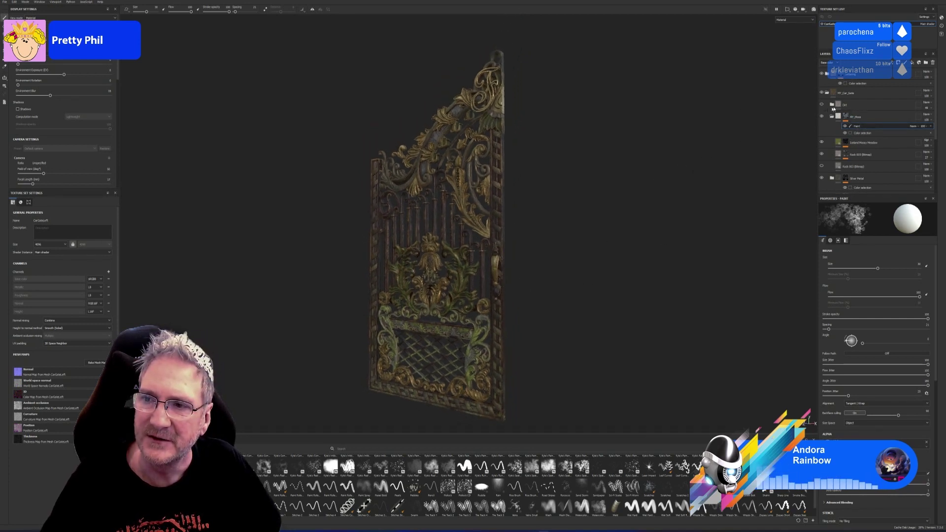
pyautogui.click(832, 116)
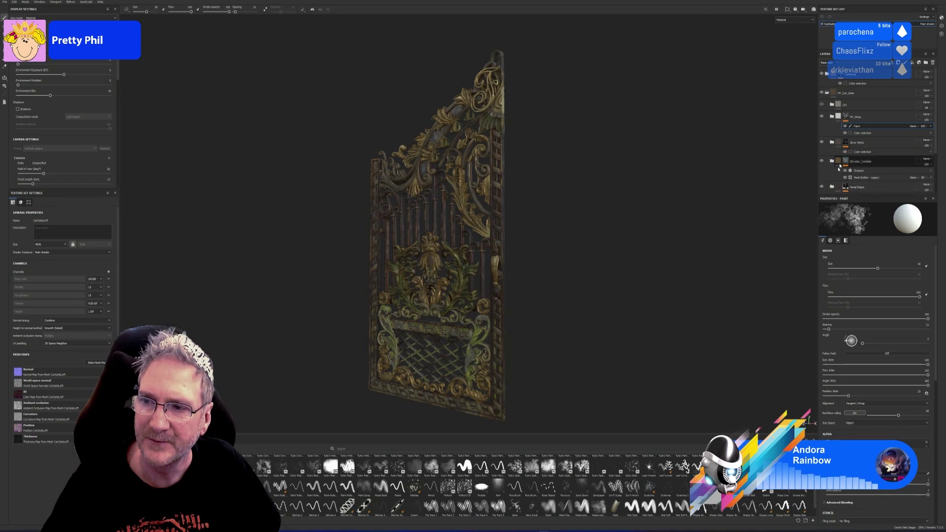
pyautogui.click(5, 2)
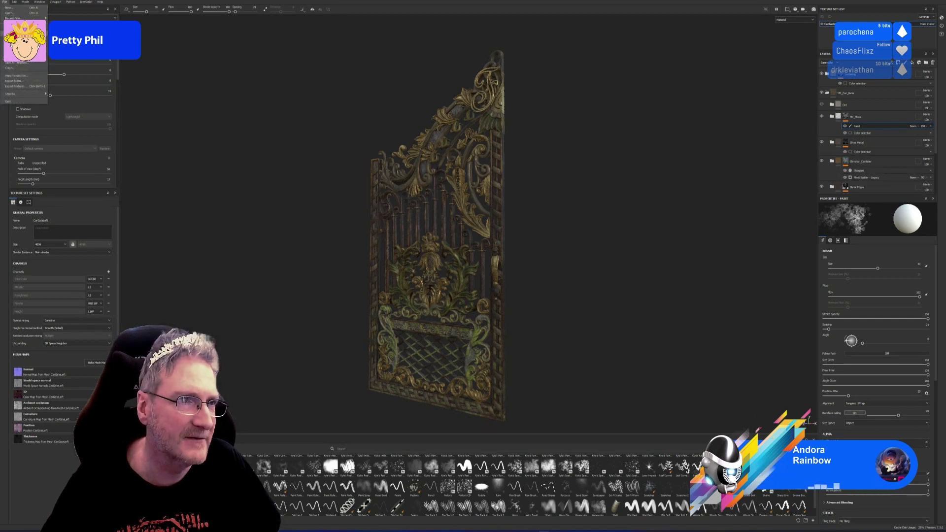
pyautogui.click(11, 29)
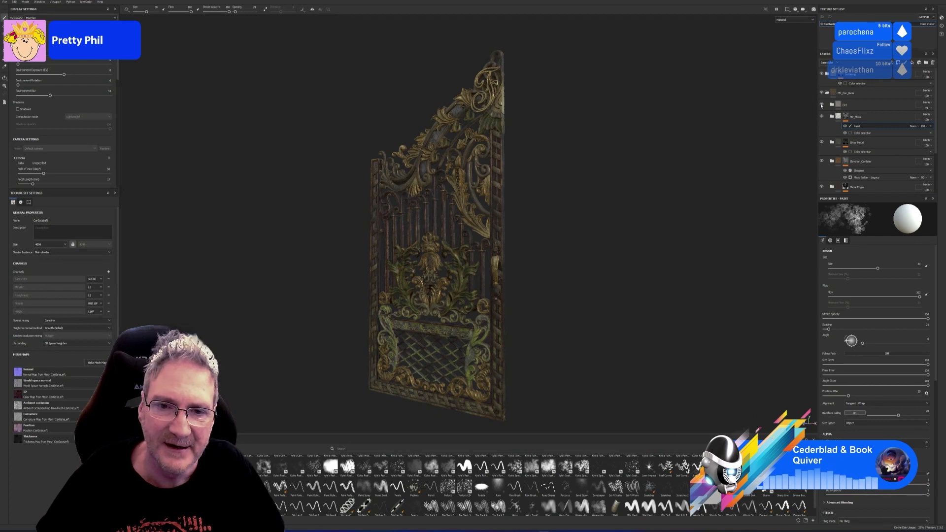
# Step: Expand the Dirt folder and set Dirt Base's mask Gradient Color 1 offset to 0.57
pyautogui.click(821, 104)
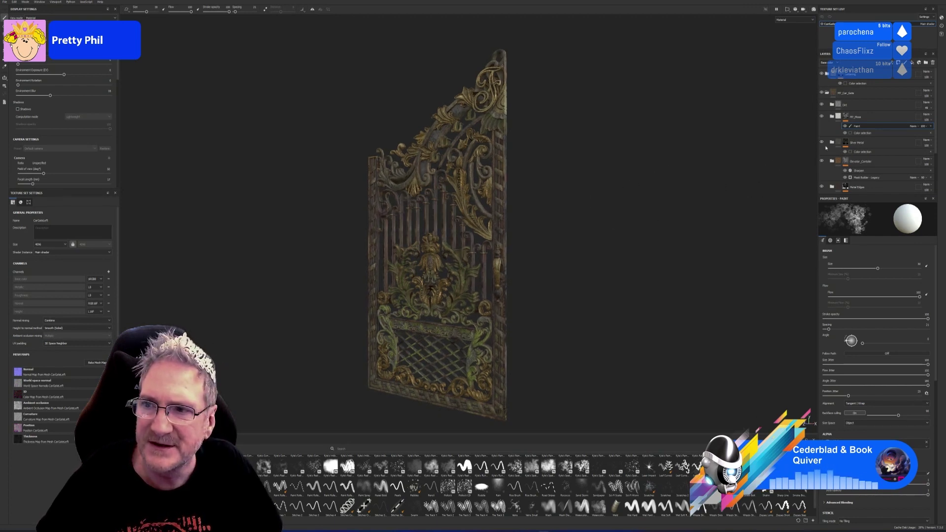
pyautogui.click(831, 105)
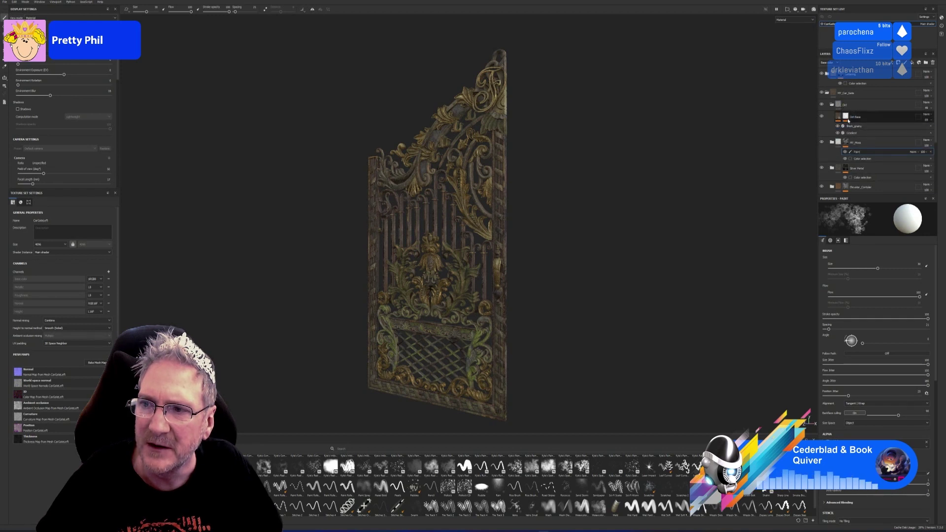
pyautogui.click(848, 119)
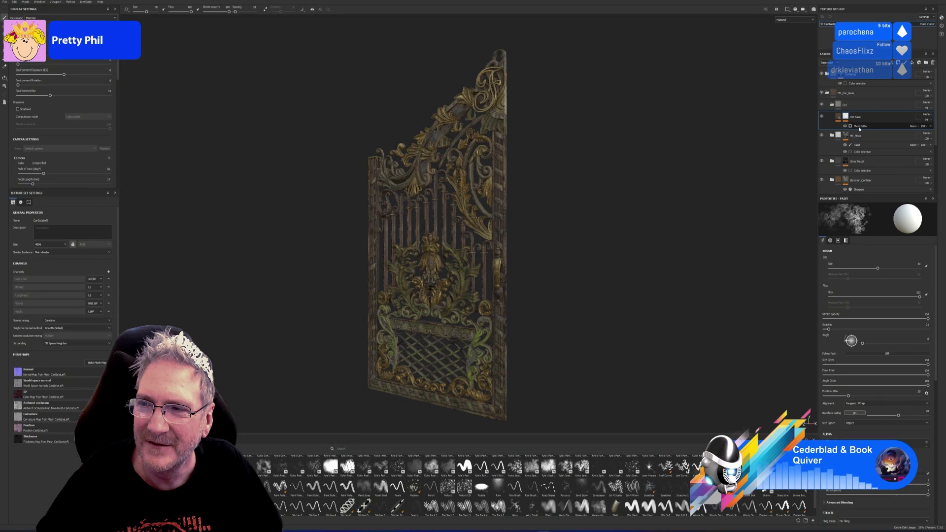
pyautogui.click(860, 127)
pyautogui.click(857, 133)
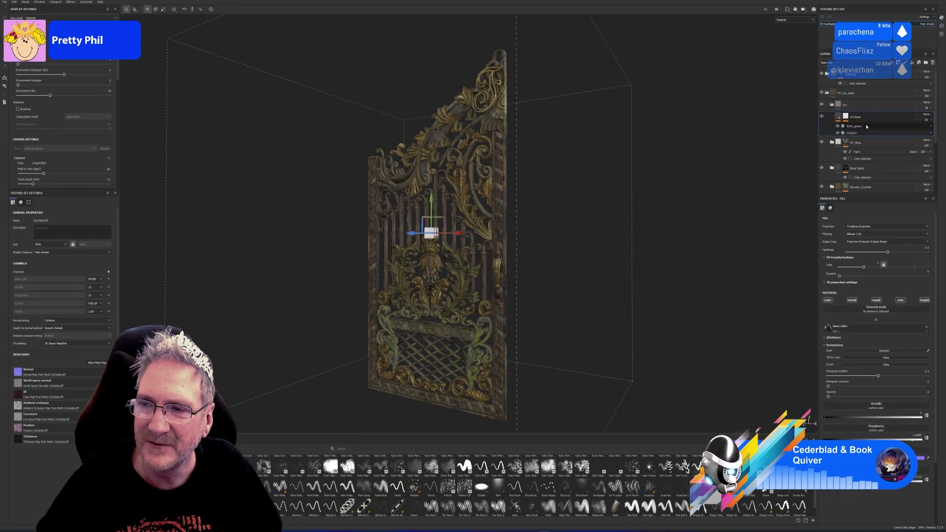
pyautogui.click(855, 133)
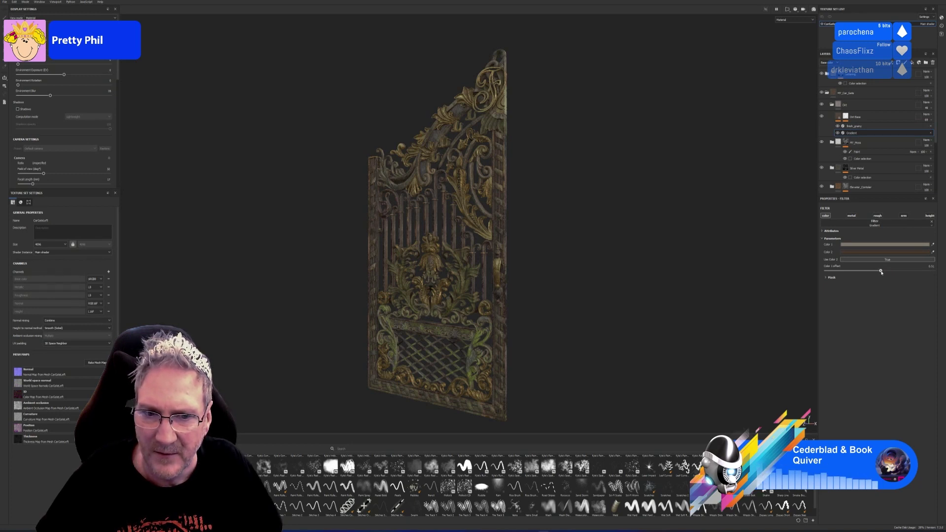
pyautogui.moveTo(881, 272); pyautogui.dragTo(887, 272)
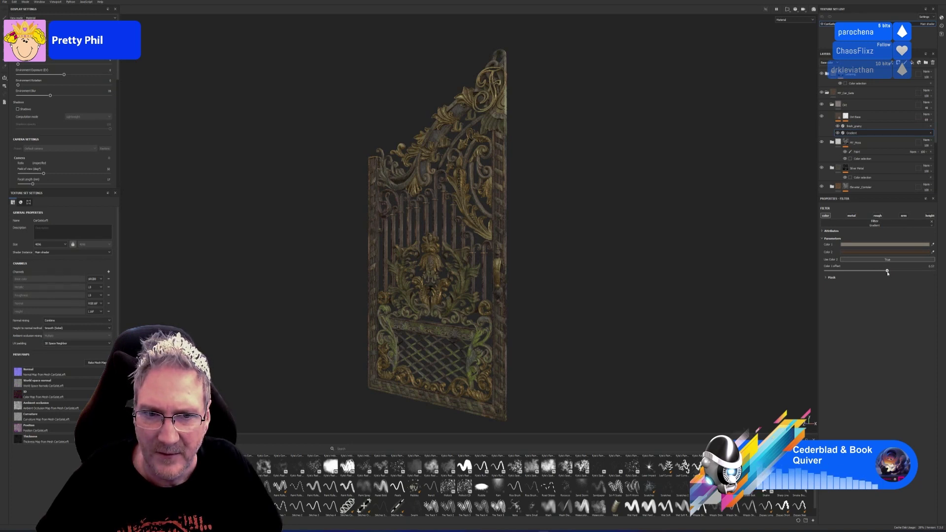
# Step: Raise the Dirt Base mask's Global Balance to about 0.72
pyautogui.click(863, 127)
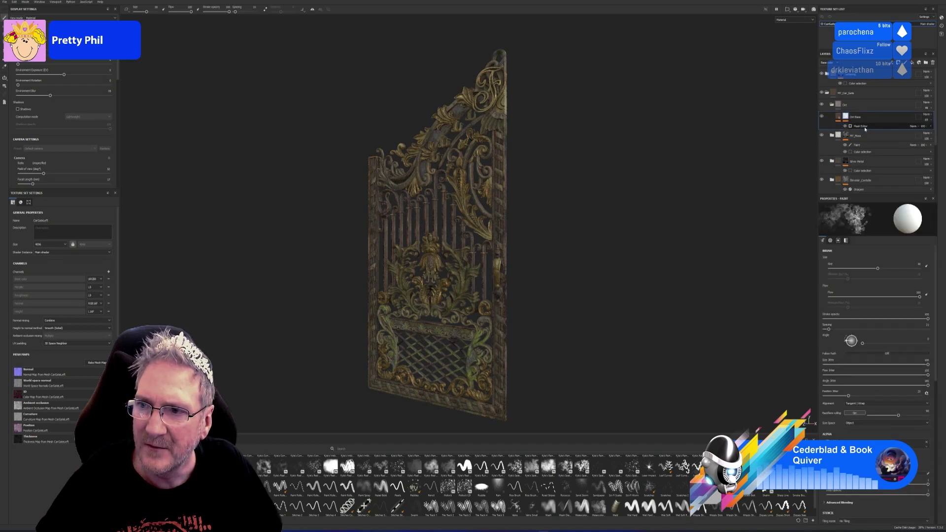
pyautogui.click(864, 126)
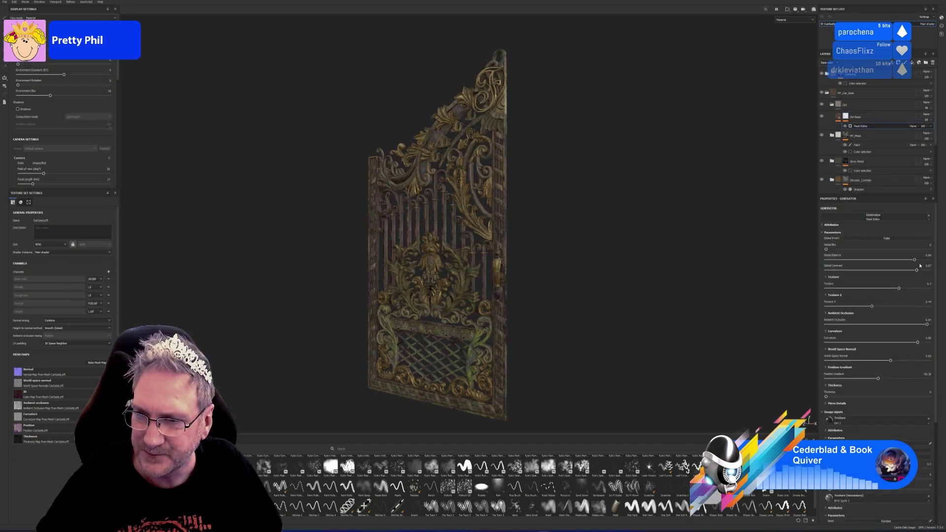
pyautogui.click(878, 260)
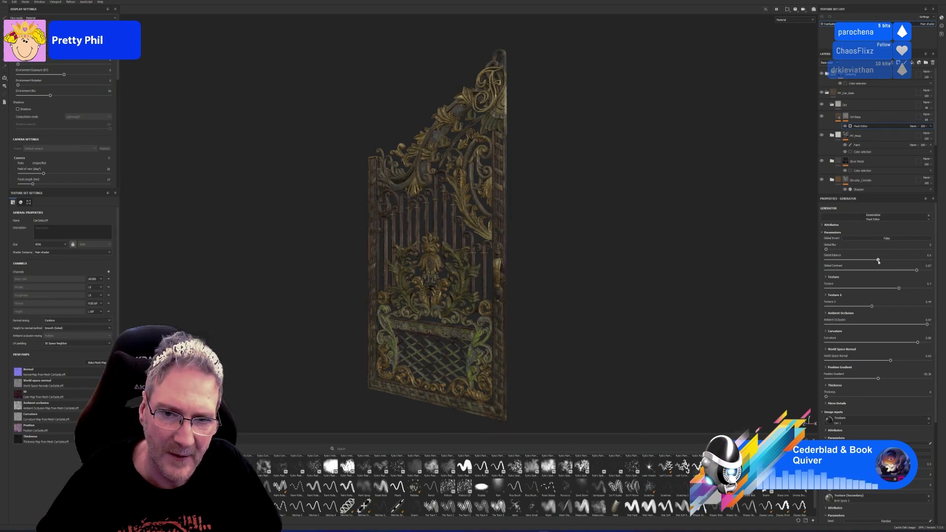
pyautogui.click(891, 260)
pyautogui.moveTo(892, 262); pyautogui.dragTo(924, 294)
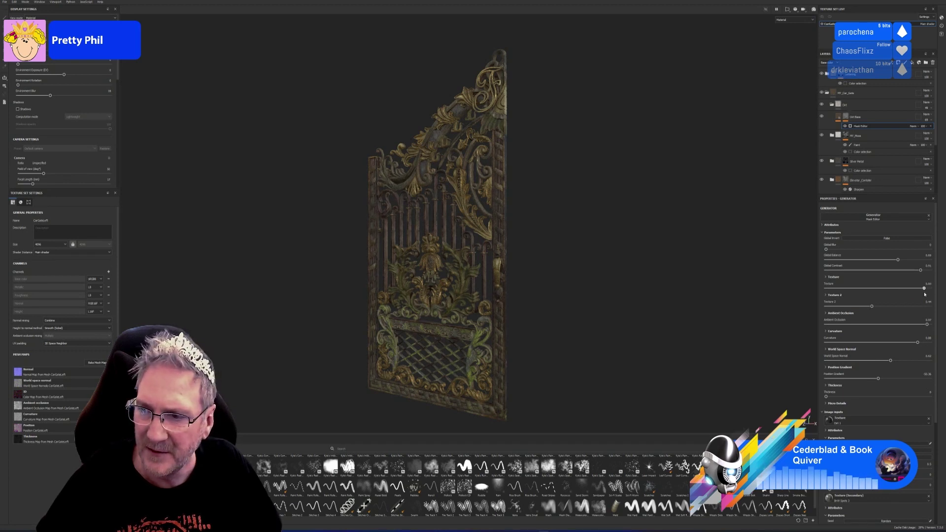
pyautogui.scroll(5, 446, 223)
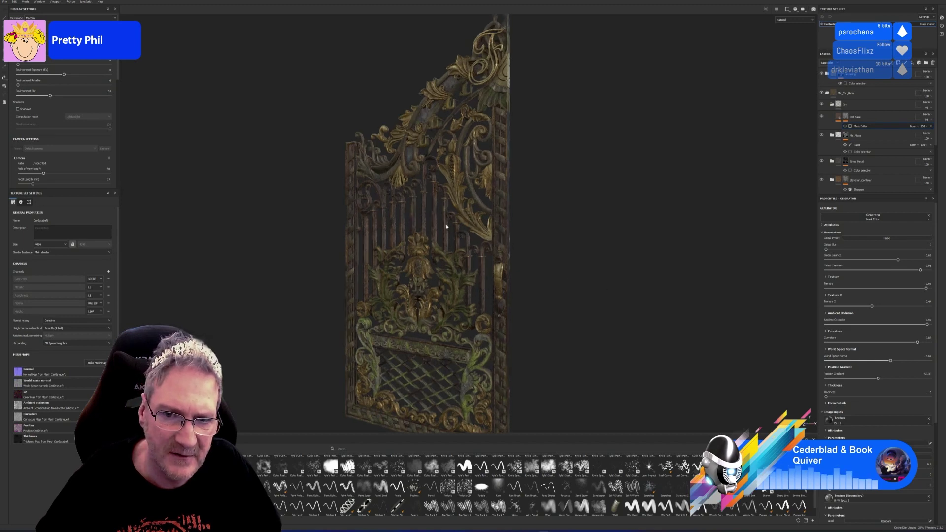
pyautogui.keyDown('alt'); pyautogui.moveTo(363, 228); pyautogui.dragTo(427, 228); pyautogui.keyUp('alt')
pyautogui.scroll(6, 392, 222)
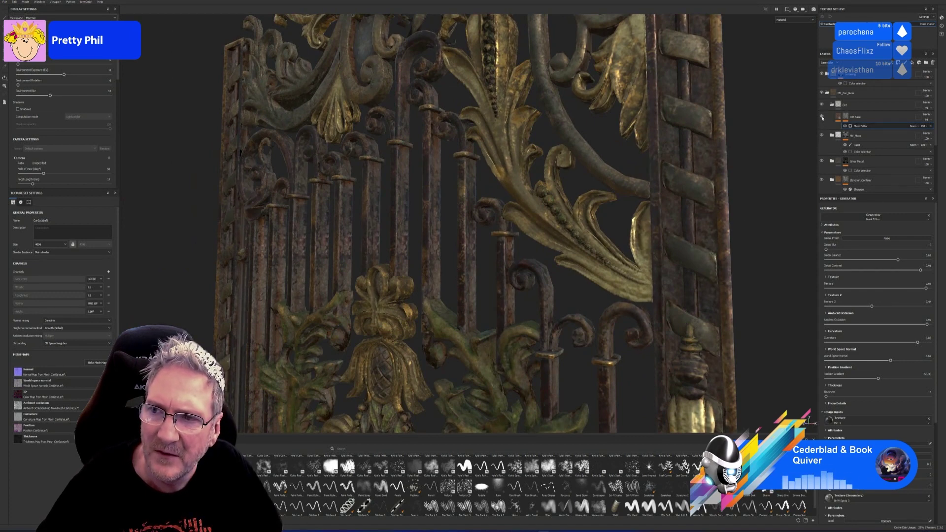
pyautogui.click(821, 105)
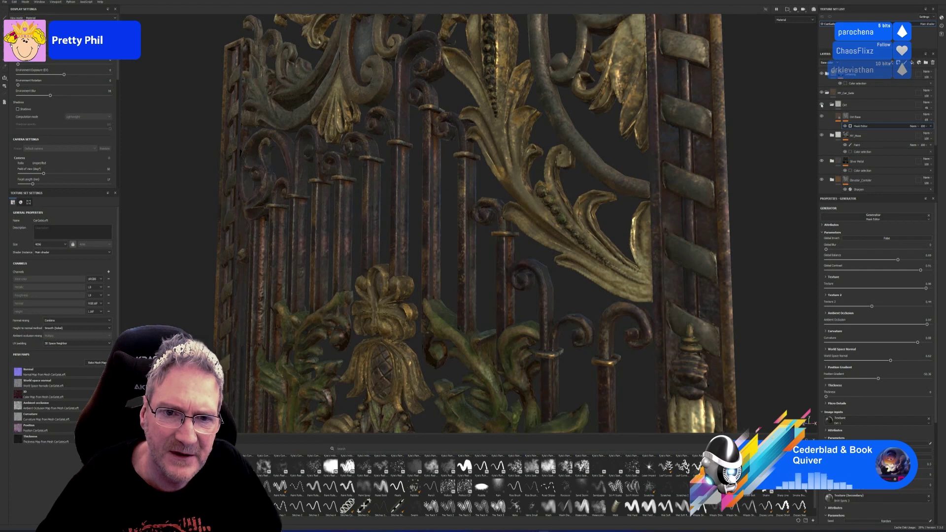
pyautogui.click(821, 105)
pyautogui.click(822, 105)
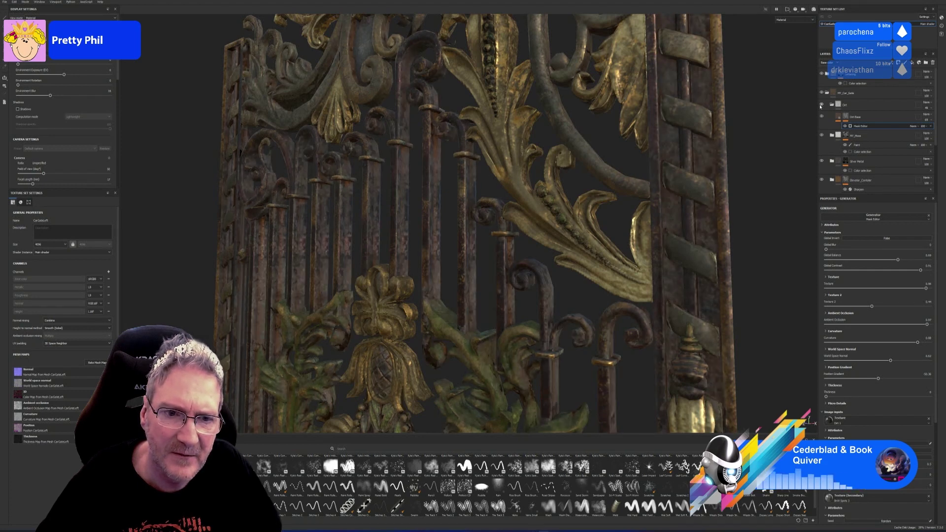
pyautogui.scroll(-6, 550, 228)
pyautogui.keyDown('alt'); pyautogui.moveTo(550, 229); pyautogui.dragTo(620, 222); pyautogui.keyUp('alt')
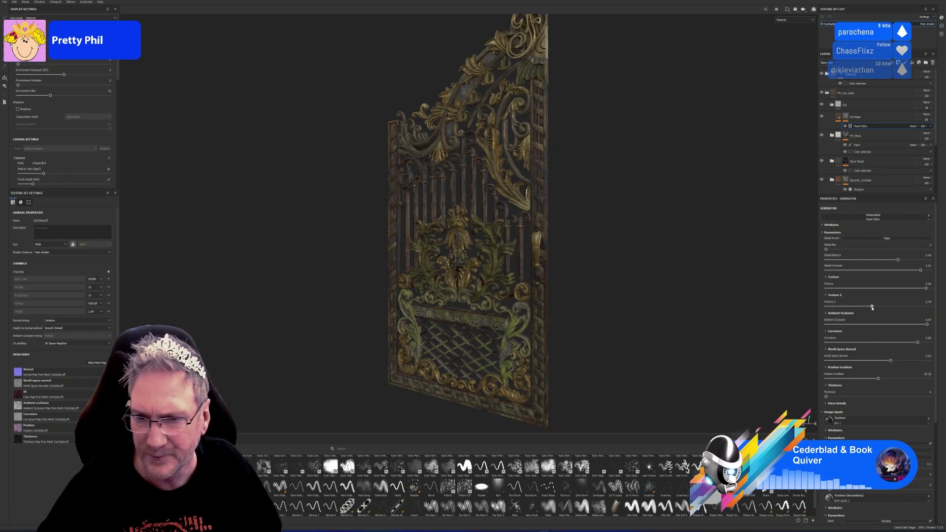
# Step: Set generator Texture 2 to about 0.7 and Curvature to about 0.39, then check the gate frontally
pyautogui.moveTo(872, 308); pyautogui.dragTo(899, 306)
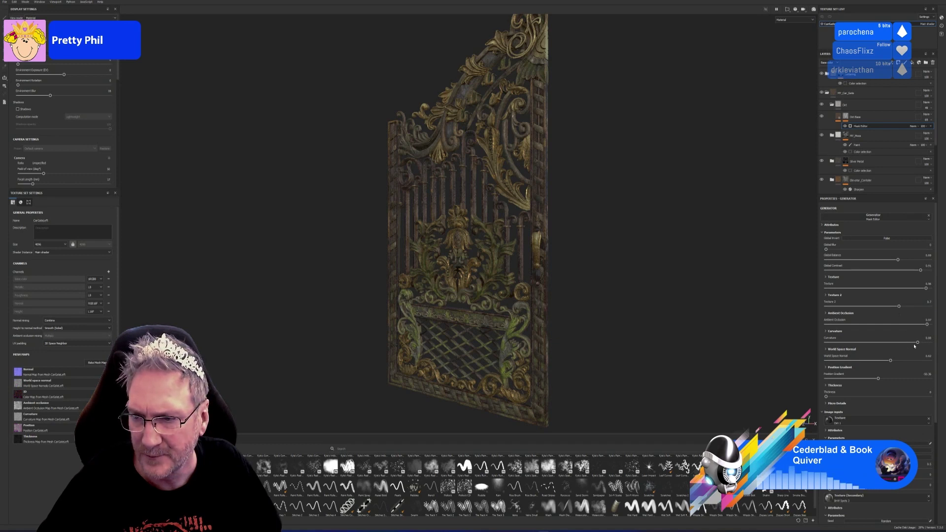
pyautogui.moveTo(917, 343); pyautogui.dragTo(891, 379)
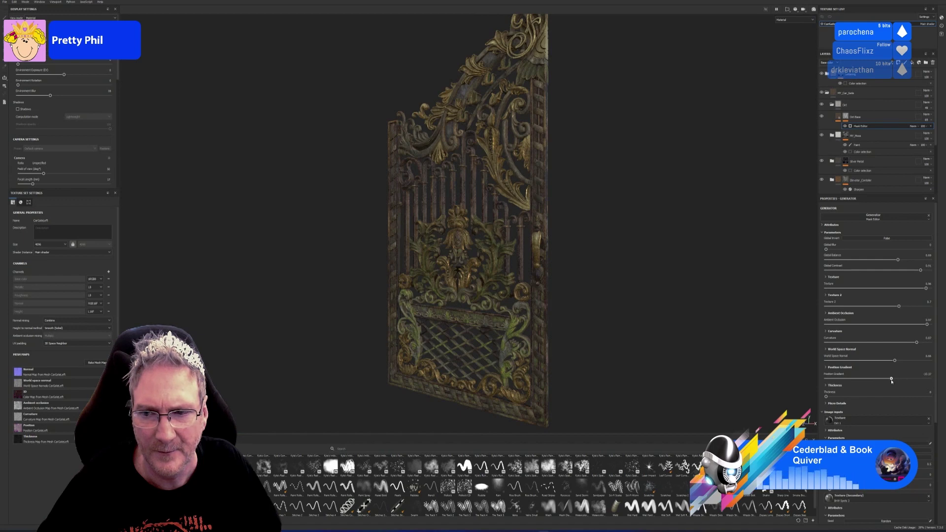
pyautogui.keyDown('alt'); pyautogui.moveTo(623, 246); pyautogui.dragTo(530, 274); pyautogui.keyUp('alt')
pyautogui.keyDown('alt'); pyautogui.moveTo(529, 288); pyautogui.dragTo(588, 238); pyautogui.keyUp('alt')
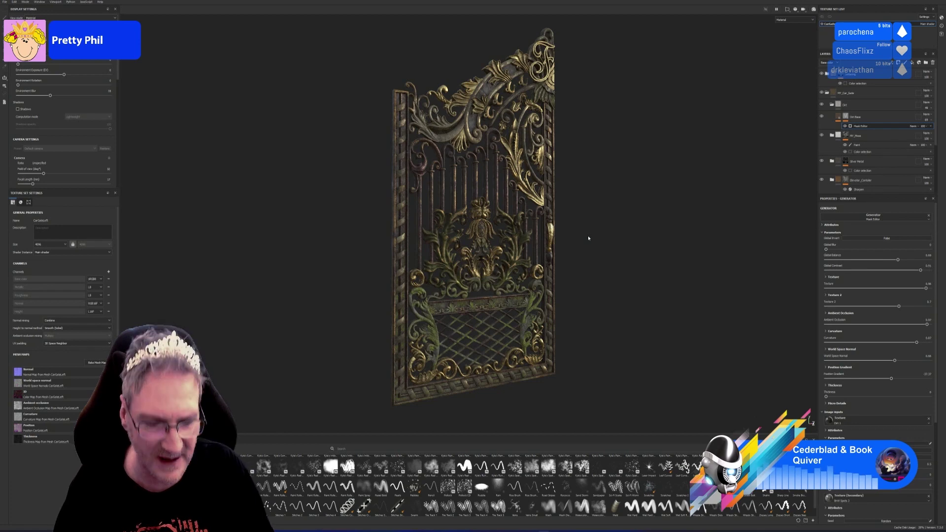
# Step: Save the gate project with Ctrl+S and switch to the web browser
pyautogui.keyDown('alt'); pyautogui.moveTo(591, 238); pyautogui.dragTo(450, 280); pyautogui.keyUp('alt')
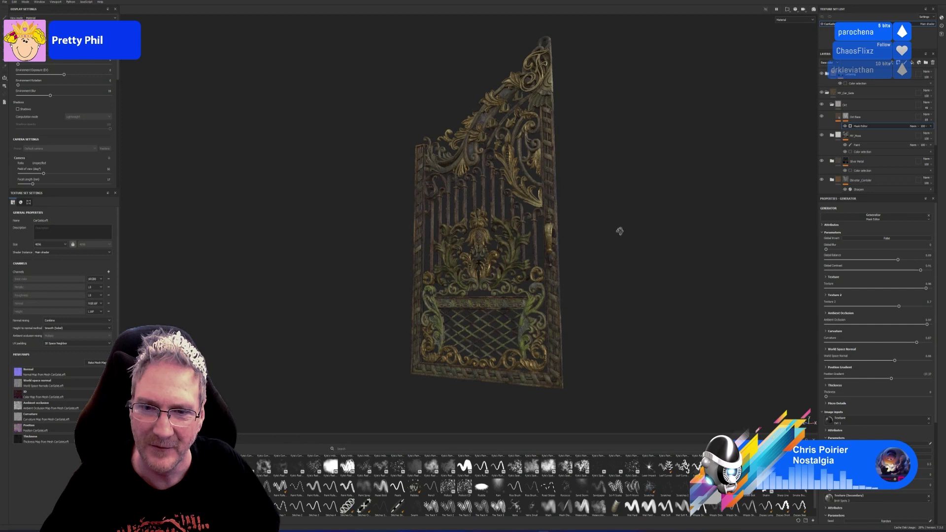
pyautogui.keyDown('alt'); pyautogui.moveTo(619, 230); pyautogui.dragTo(617, 245); pyautogui.keyUp('alt')
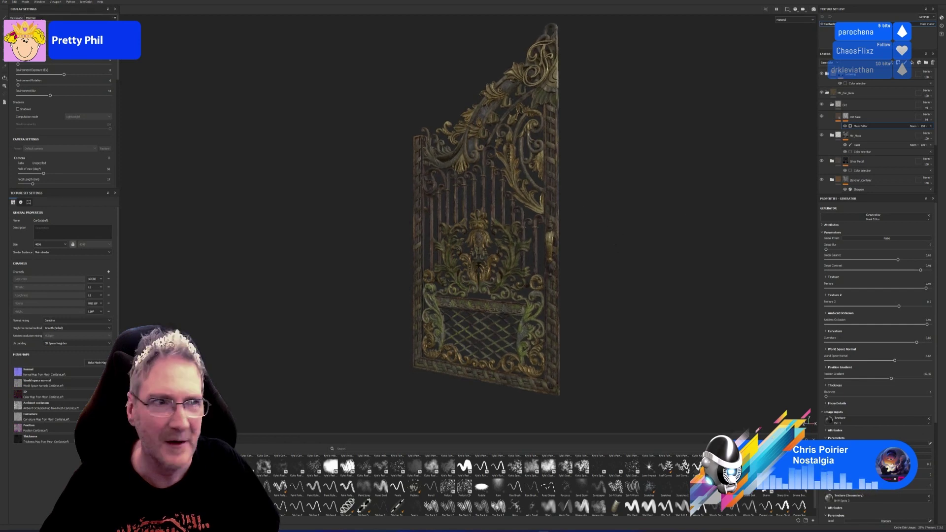
pyautogui.click(5, 2)
pyautogui.hotkey('ctrl', 's')
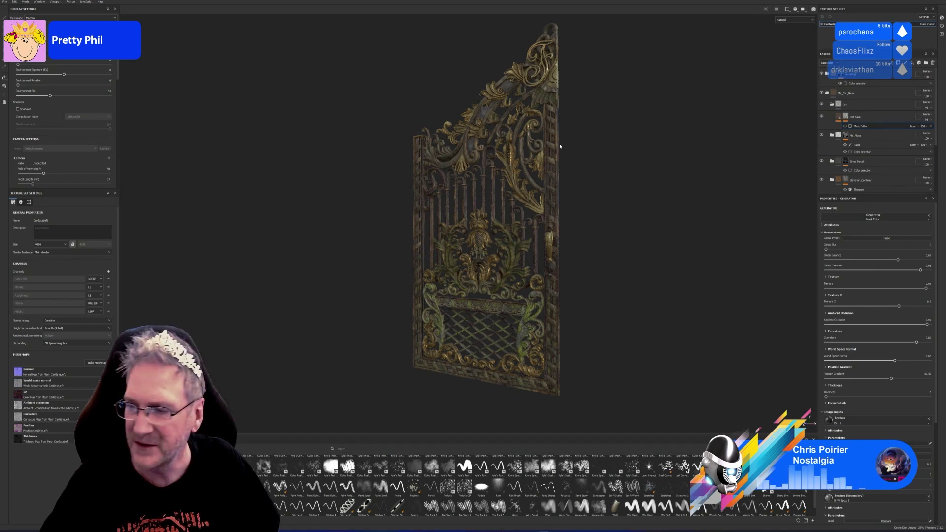
pyautogui.keyDown('alt'); pyautogui.moveTo(593, 151); pyautogui.dragTo(566, 156); pyautogui.keyUp('alt')
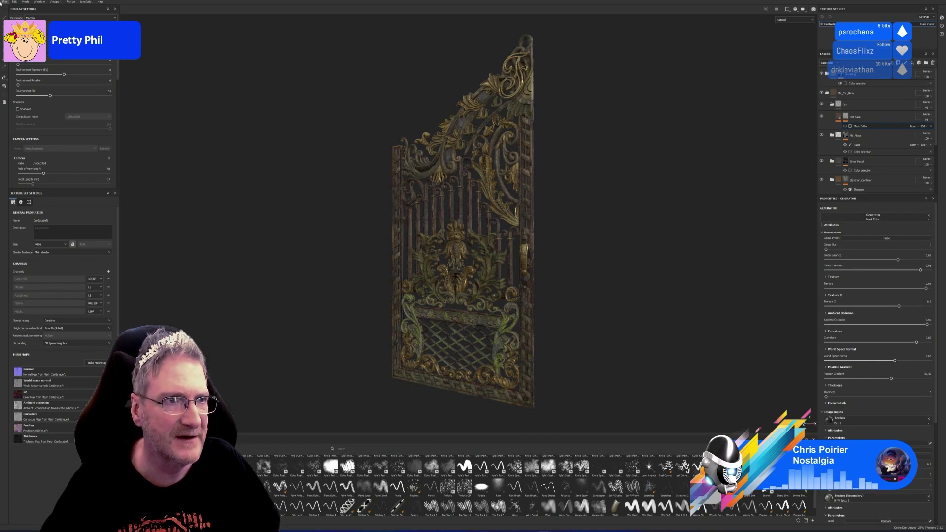
pyautogui.hotkey('ctrl', 's')
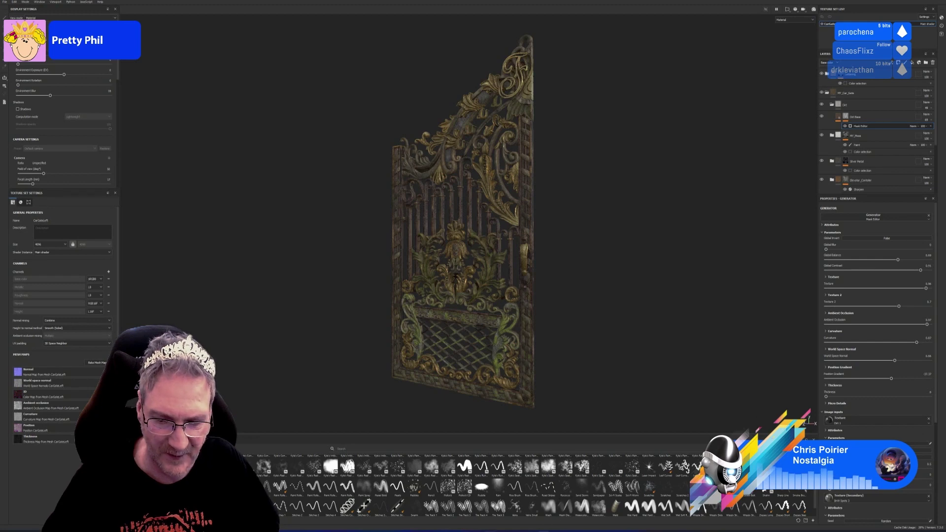
pyautogui.hotkey('alt', 'Tab')
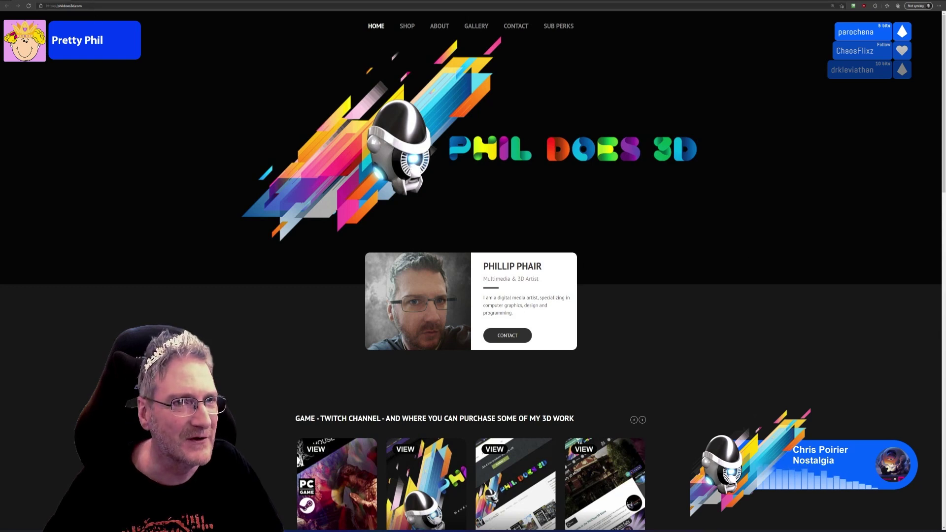
# Step: Load the green monster head render from its pasted Discord image link
pyautogui.click(98, 5)
pyautogui.hotkey('ctrl', 'v')
pyautogui.press('Return')
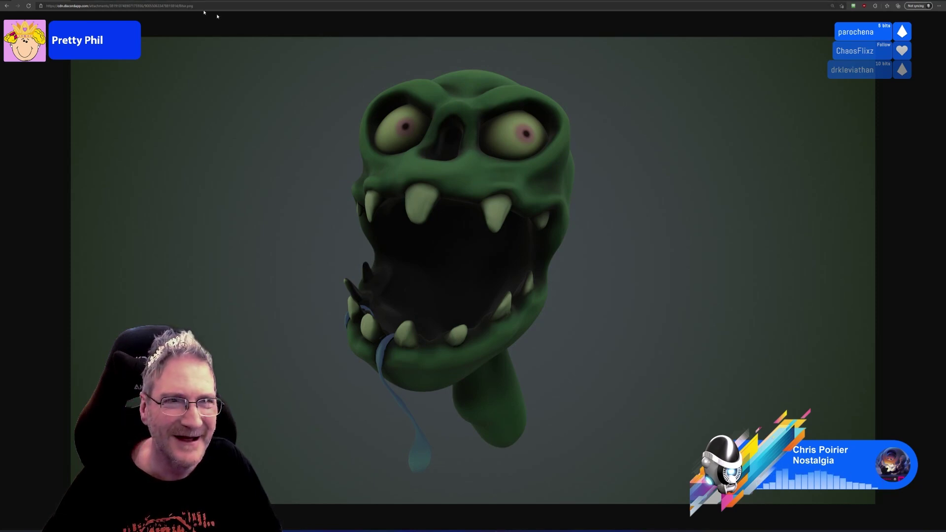
# Step: Open the side-view monster screenshot in a new tab and compare it with the front view
pyautogui.hotkey('ctrl', 't')
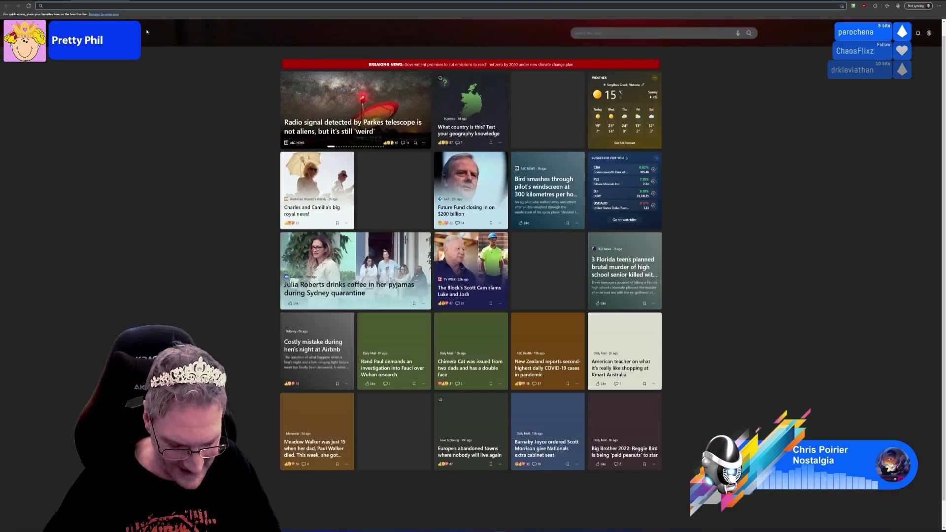
pyautogui.hotkey('ctrl', 'v')
pyautogui.press('Return')
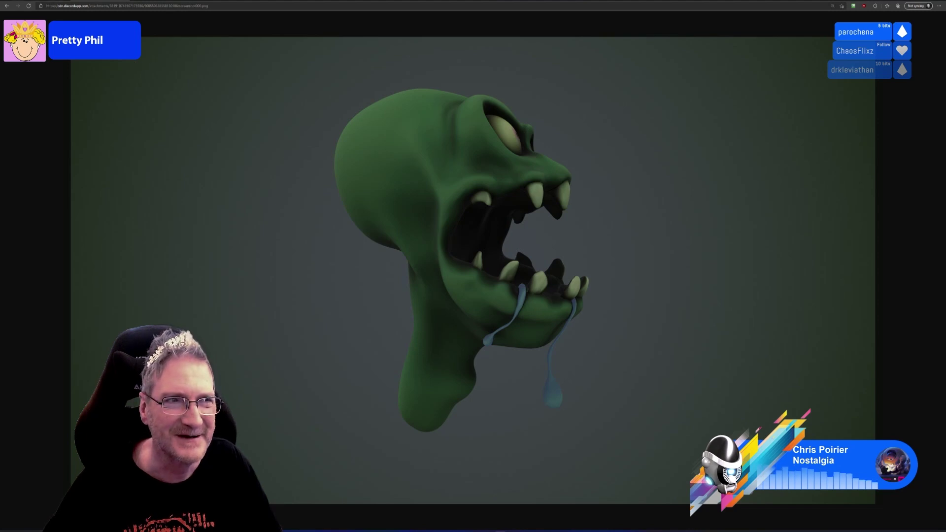
pyautogui.hotkey('ctrl', 'shift', 'Tab')
pyautogui.hotkey('ctrl', 'Tab')
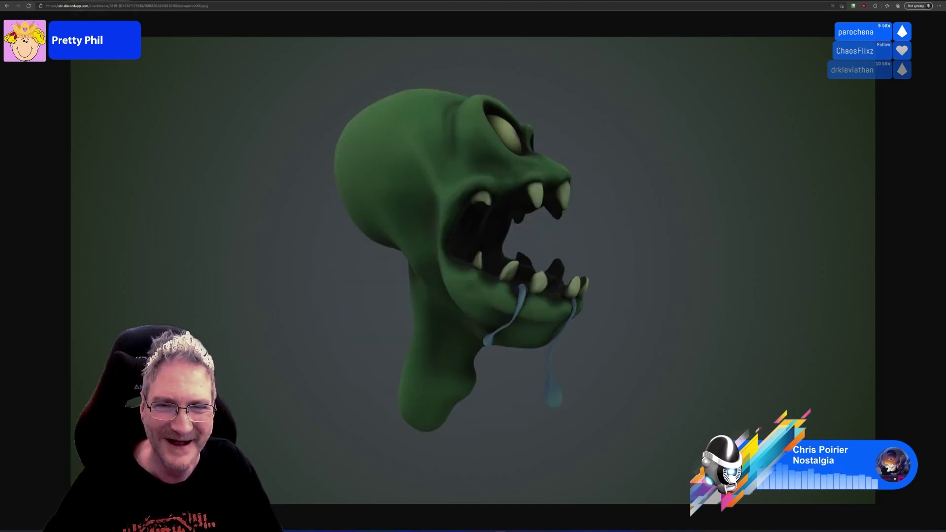
pyautogui.hotkey('ctrl', 'shift', 'Tab')
pyautogui.hotkey('ctrl', 'Tab')
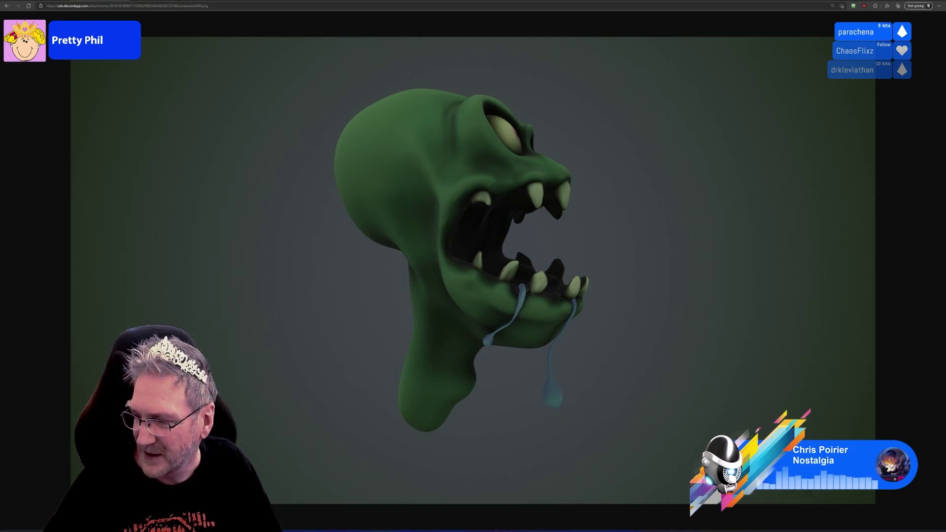
# Step: Load the jack-o'-lantern pumpkin image link in a new tab
pyautogui.hotkey('ctrl', 't')
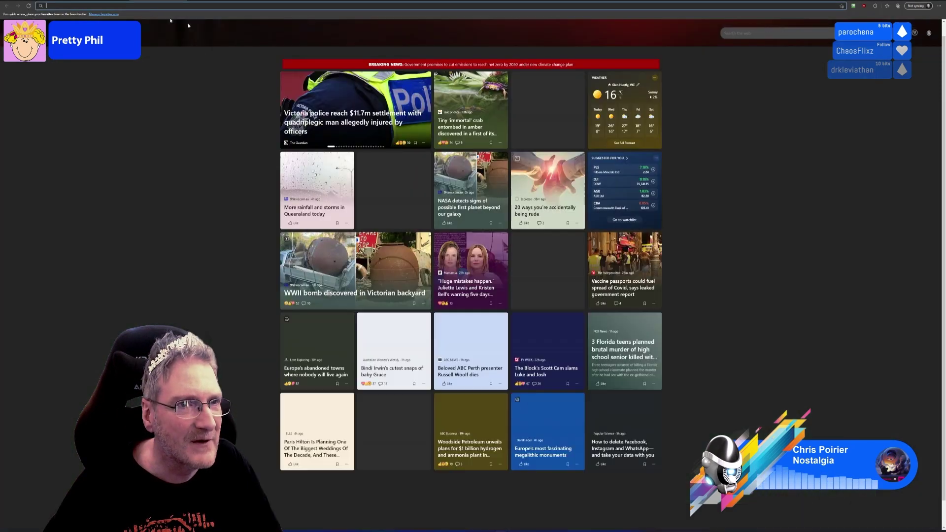
pyautogui.hotkey('ctrl', 'v')
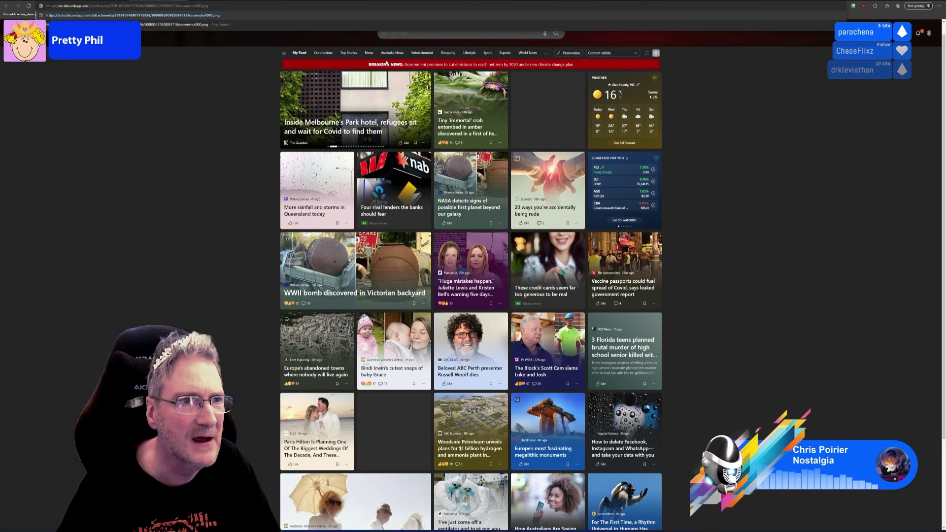
pyautogui.press('Return')
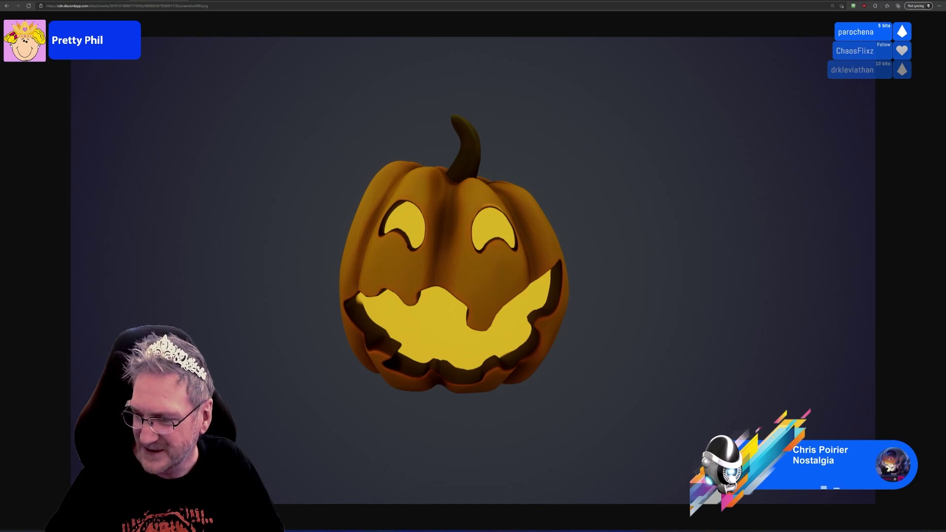
# Step: Load the ghostly.png image link in a new tab
pyautogui.hotkey('ctrl', 't')
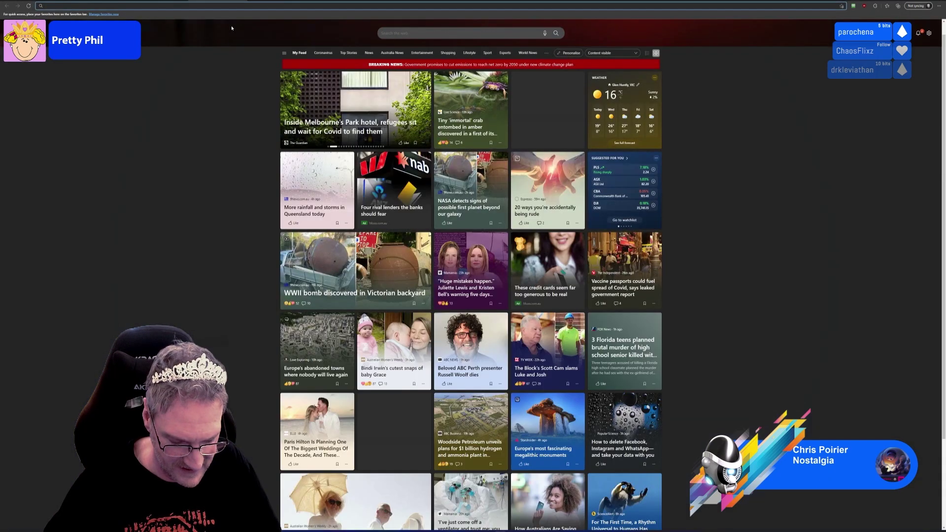
pyautogui.hotkey('ctrl', 'v')
pyautogui.press('Return')
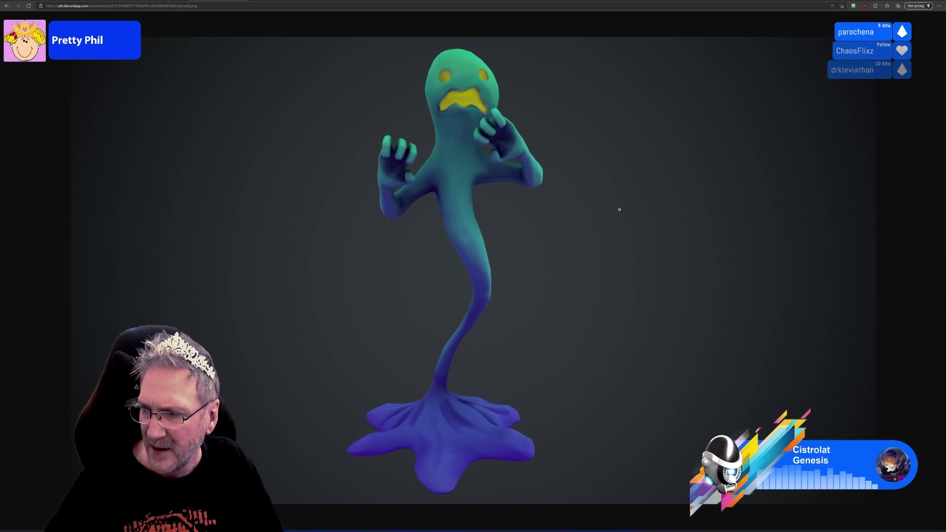
# Step: Load the utility pole render's Discord link in a new tab and zoom in on it
pyautogui.hotkey('ctrl', 't')
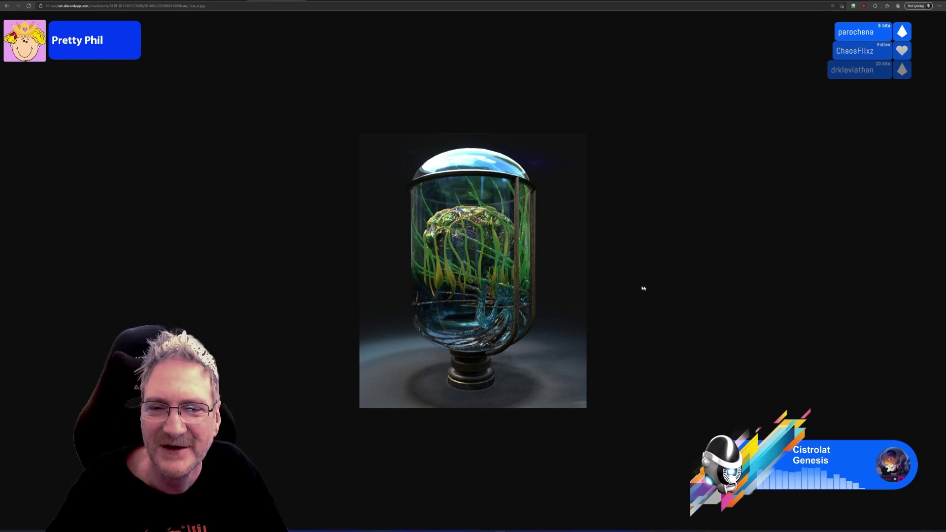
pyautogui.keyDown('ctrl'); pyautogui.scroll(3, 550, 287); pyautogui.keyUp('ctrl')
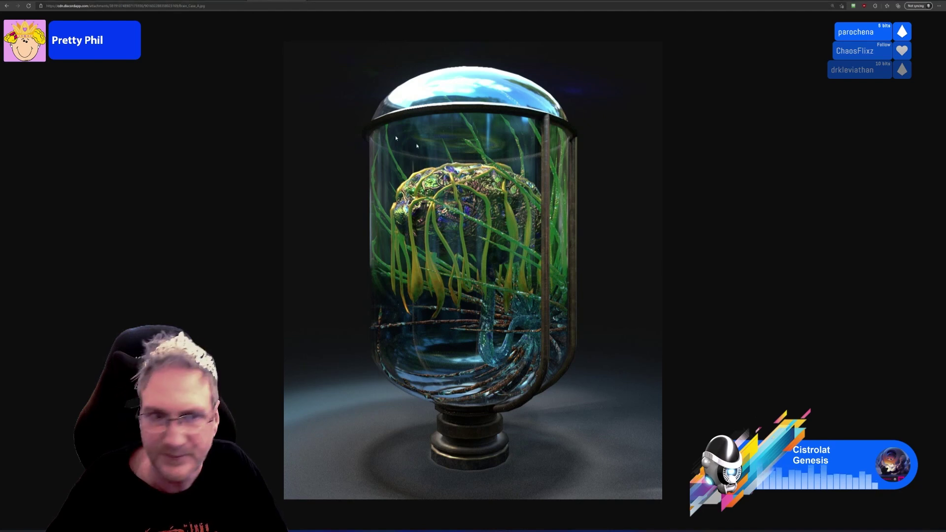
pyautogui.hotkey('ctrl', 't')
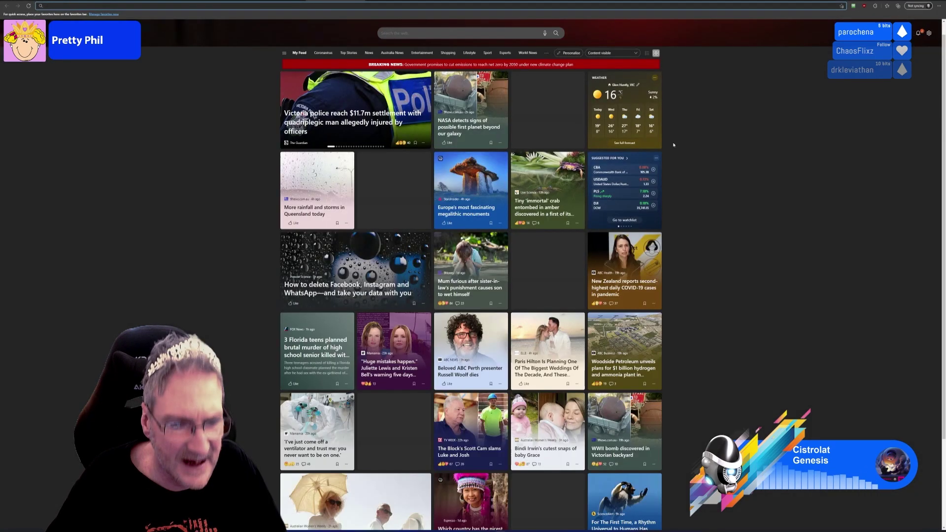
pyautogui.hotkey('ctrl', 'v')
pyautogui.press('Return')
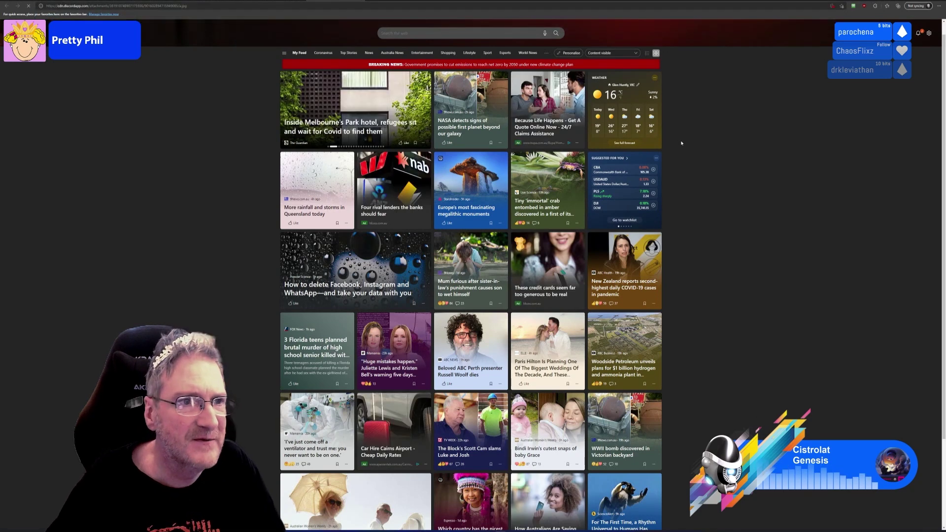
pyautogui.keyDown('ctrl'); pyautogui.scroll(5, 583, 276); pyautogui.keyUp('ctrl')
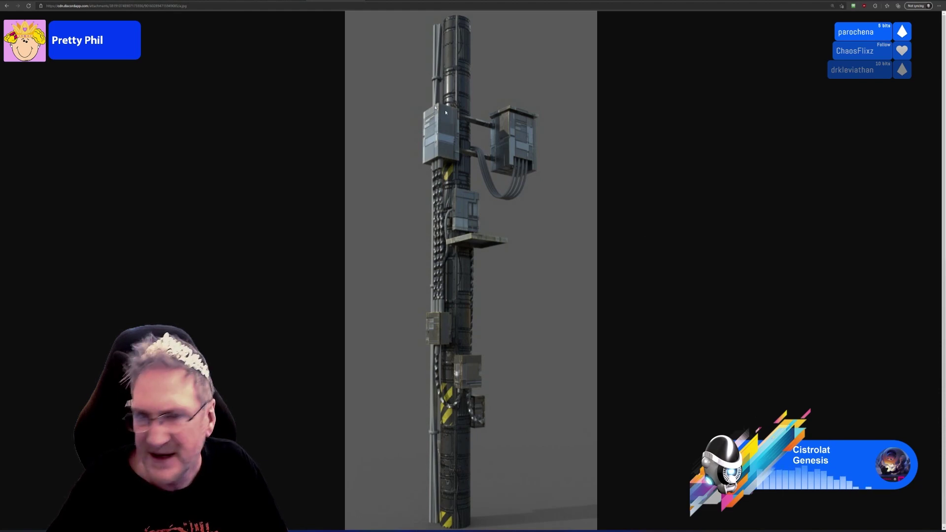
# Step: Load Stasis_mask_003.png in a new tab and zoom out to 110%
pyautogui.hotkey('ctrl', 't')
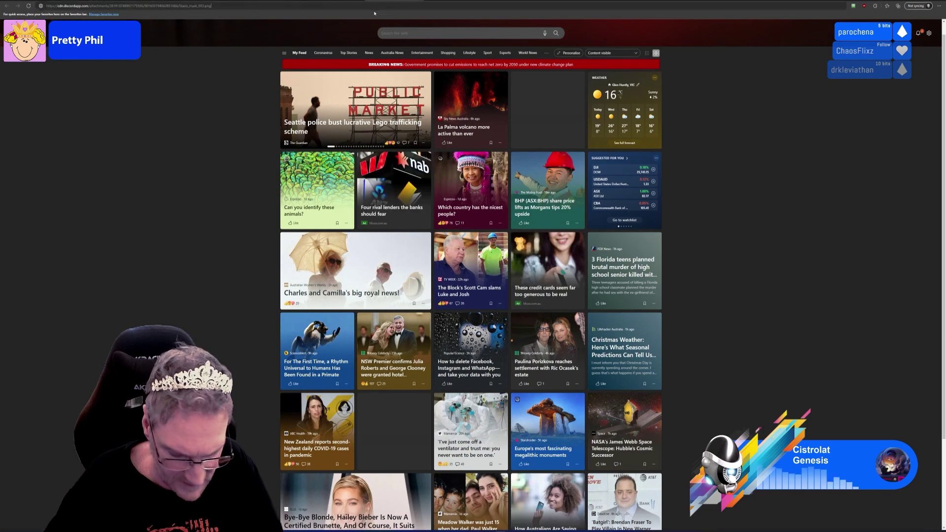
pyautogui.hotkey('ctrl', 'v')
pyautogui.press('Return')
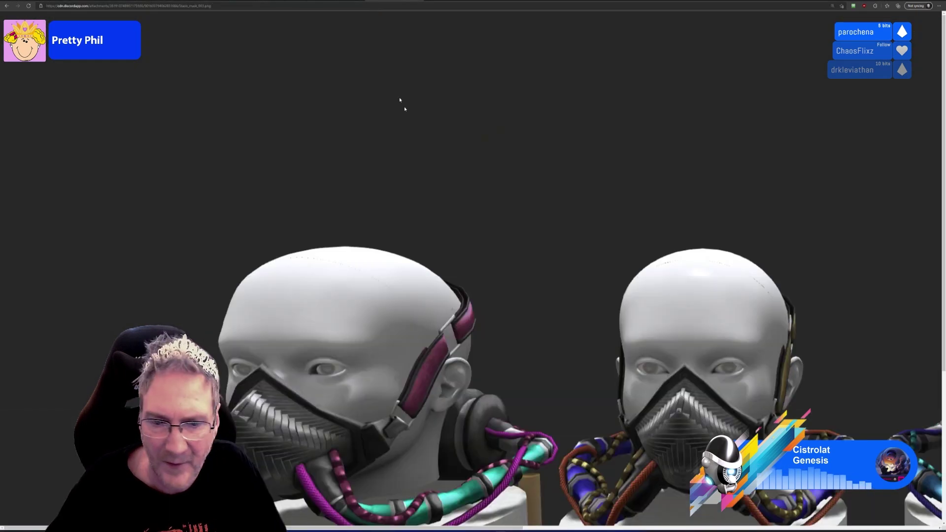
pyautogui.keyDown('ctrl'); pyautogui.scroll(-3, 443, 203); pyautogui.keyUp('ctrl')
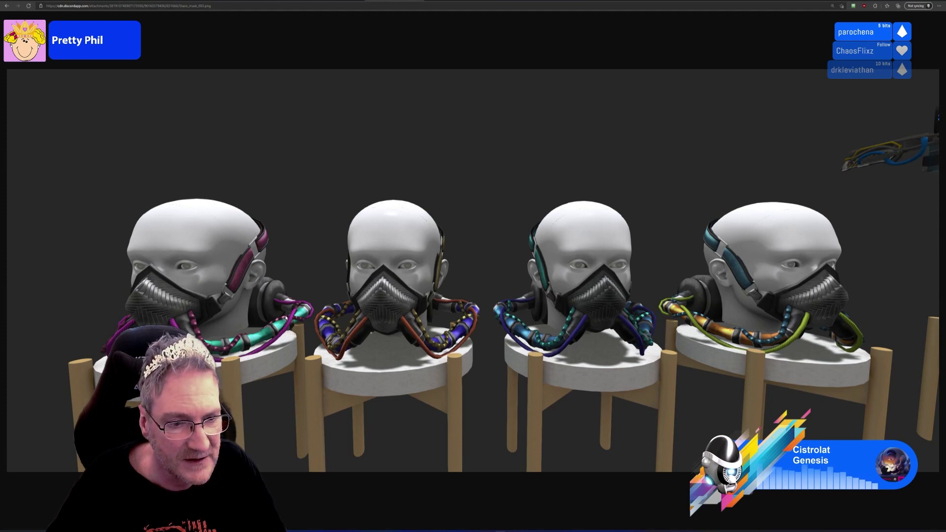
pyautogui.hotkey('ctrl', 'shift', 'Tab')
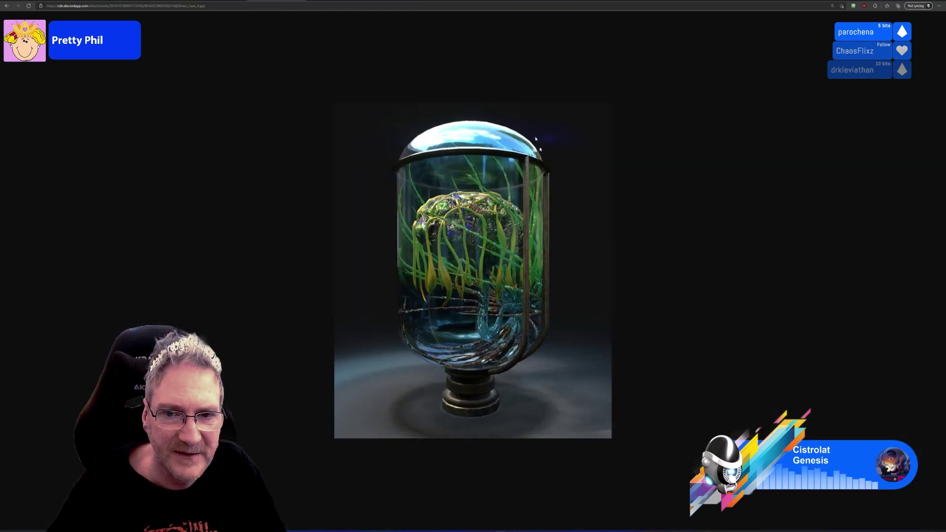
pyautogui.keyDown('ctrl'); pyautogui.scroll(2, 543, 349); pyautogui.keyUp('ctrl')
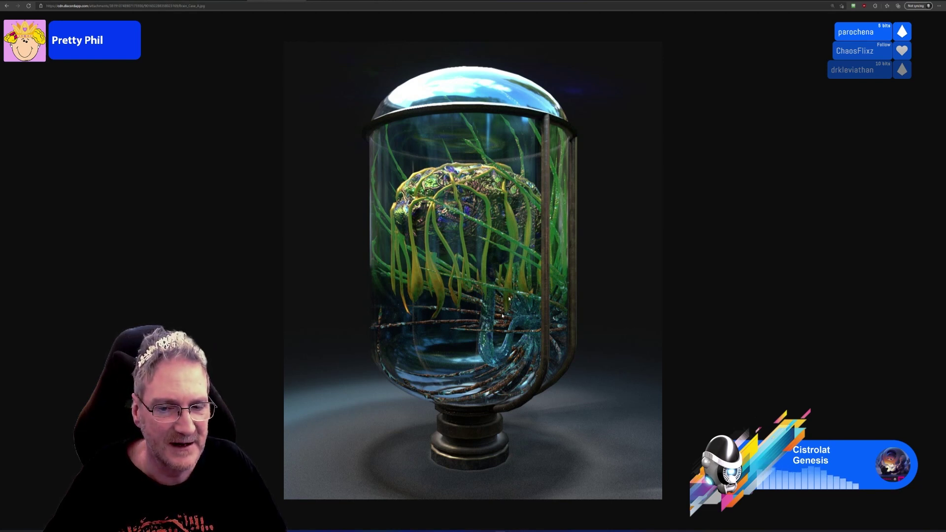
pyautogui.hotkey('ctrl', 'Tab')
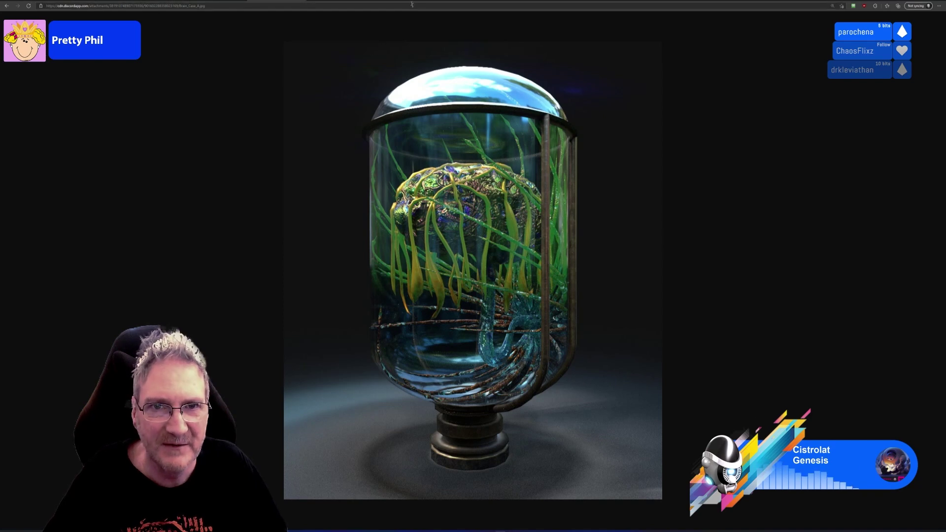
pyautogui.keyDown('ctrl'); pyautogui.scroll(-1, 503, 258); pyautogui.keyUp('ctrl')
pyautogui.keyDown('ctrl'); pyautogui.scroll(-1, 503, 259); pyautogui.keyUp('ctrl')
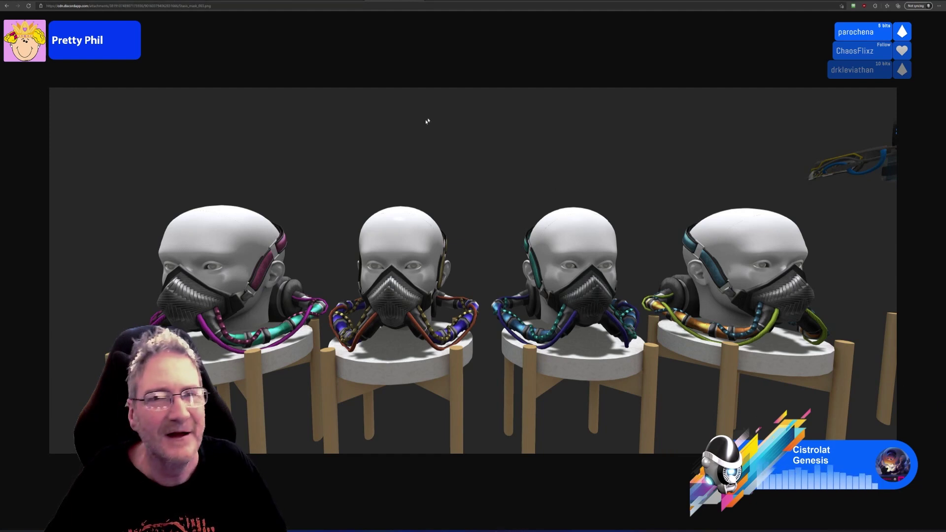
# Step: Load the MAX_0326.JPG aerial photo from its Discord link in a new tab
pyautogui.hotkey('ctrl', 't')
pyautogui.hotkey('ctrl', 'v')
pyautogui.press('Return')
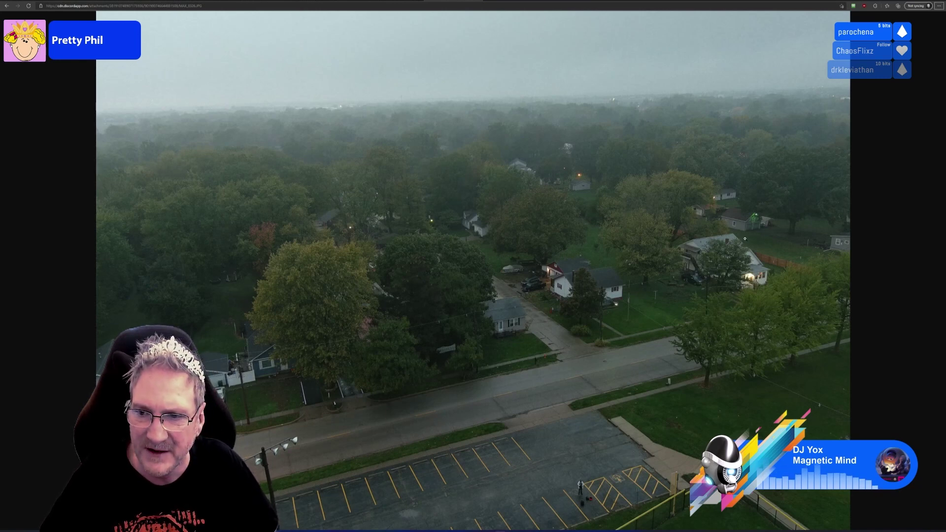
pyautogui.keyDown('ctrl'); pyautogui.scroll(3, 518, 346); pyautogui.keyUp('ctrl')
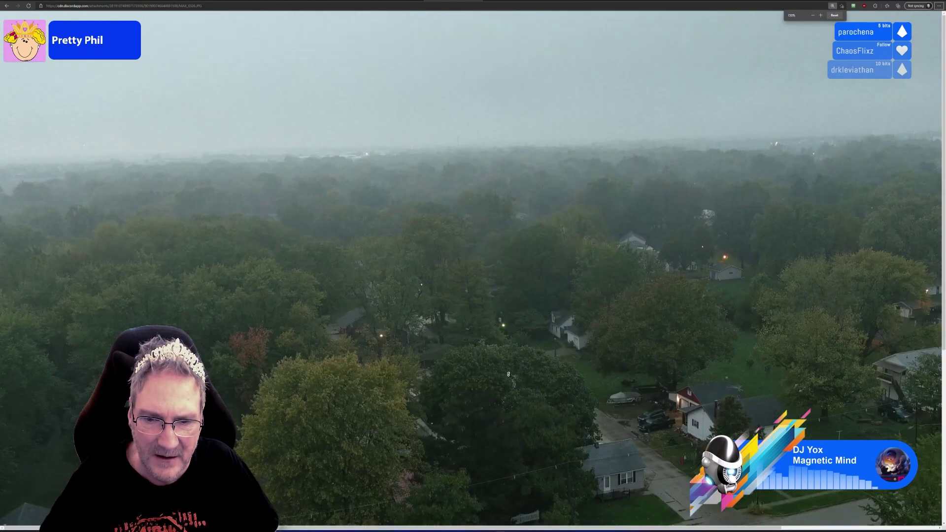
pyautogui.keyDown('ctrl'); pyautogui.scroll(2, 518, 345); pyautogui.keyUp('ctrl')
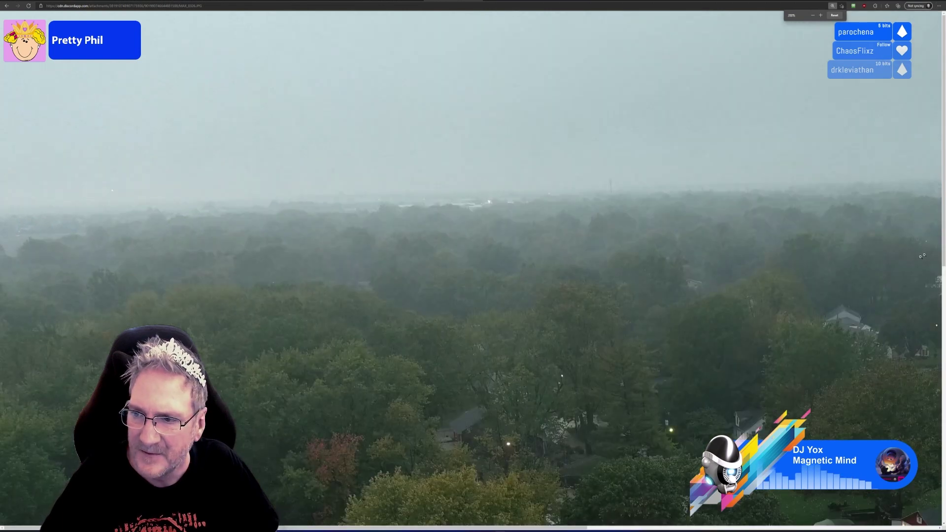
pyautogui.scroll(-5, 931, 427)
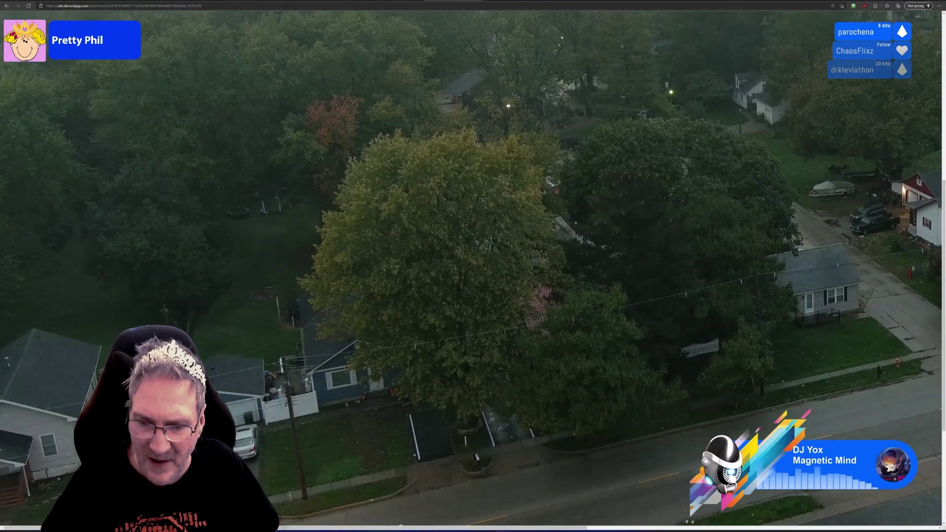
pyautogui.moveTo(499, 529); pyautogui.dragTo(672, 530)
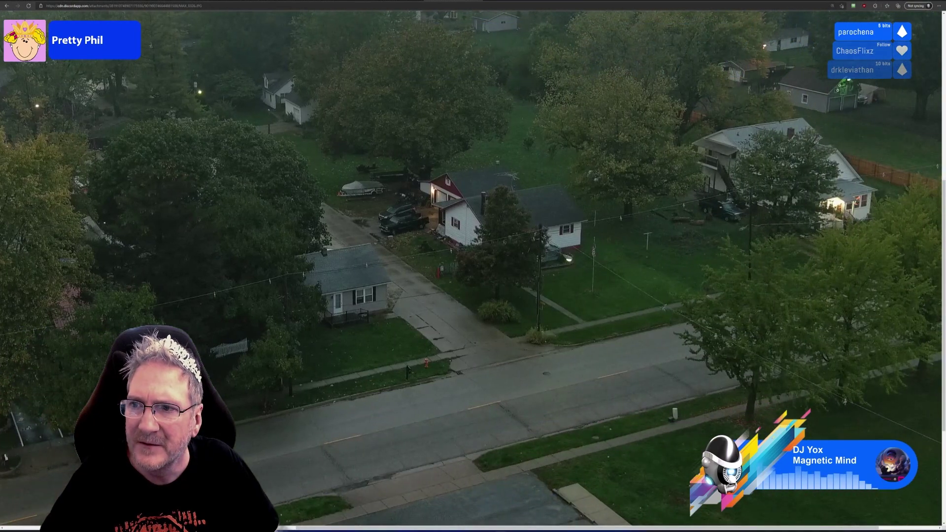
pyautogui.keyDown('ctrl'); pyautogui.scroll(5, 859, 84); pyautogui.keyUp('ctrl')
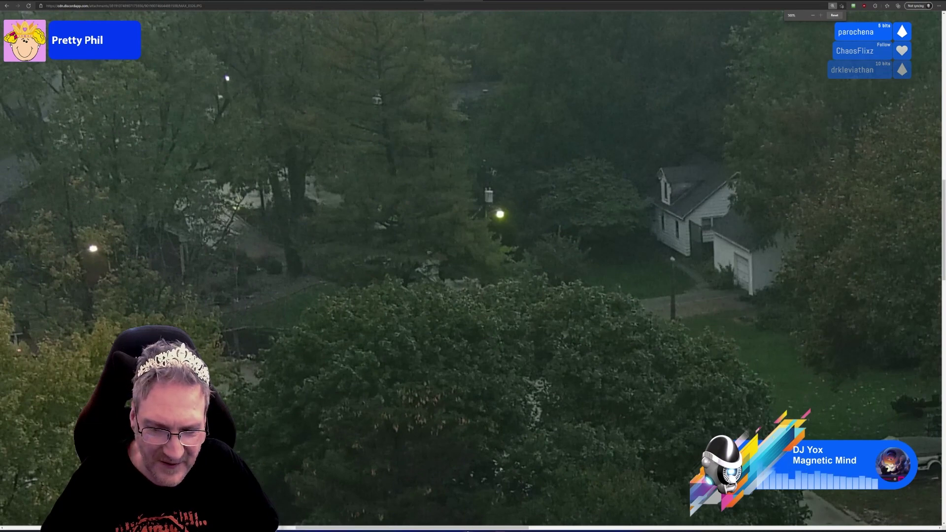
pyautogui.moveTo(467, 530); pyautogui.dragTo(810, 500)
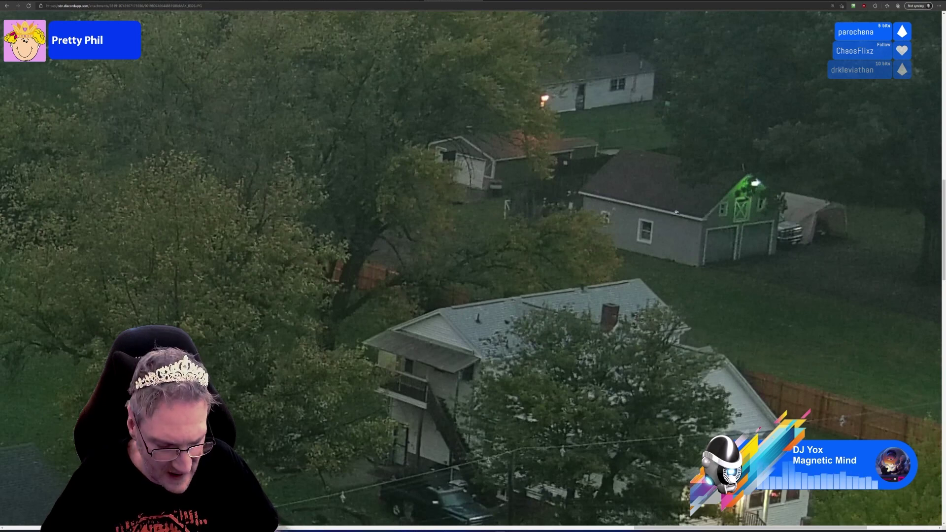
pyautogui.keyDown('ctrl'); pyautogui.scroll(-5, 598, 222); pyautogui.keyUp('ctrl')
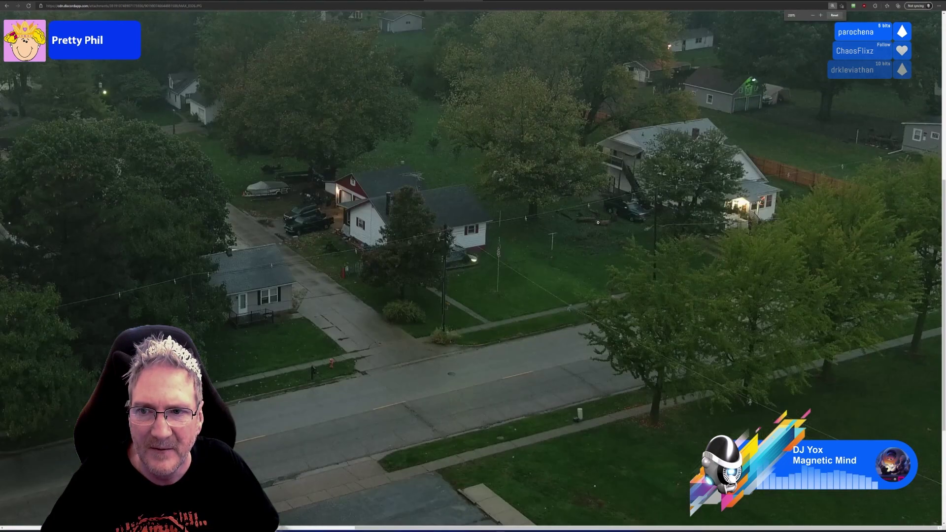
pyautogui.keyDown('ctrl'); pyautogui.scroll(-4, 598, 222); pyautogui.keyUp('ctrl')
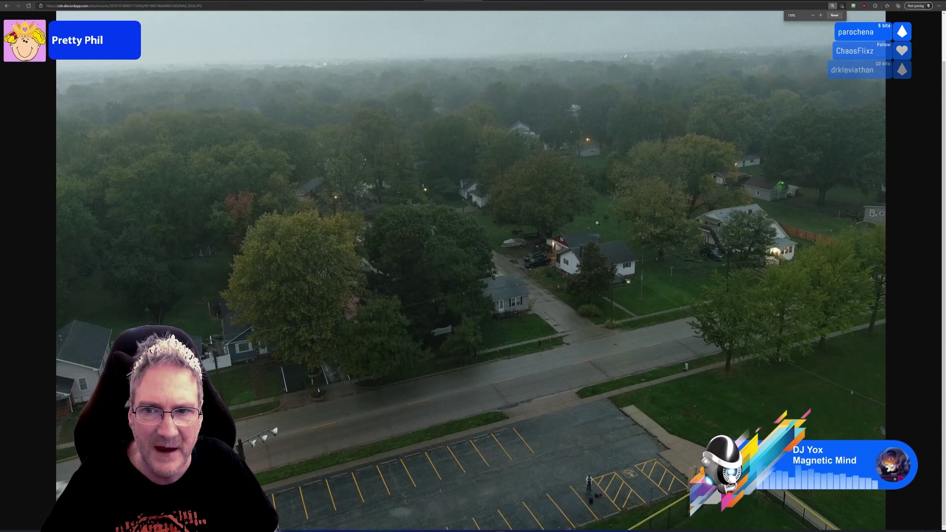
pyautogui.keyDown('ctrl'); pyautogui.scroll(-2, 597, 223); pyautogui.keyUp('ctrl')
pyautogui.keyDown('ctrl'); pyautogui.scroll(1, 594, 225); pyautogui.keyUp('ctrl')
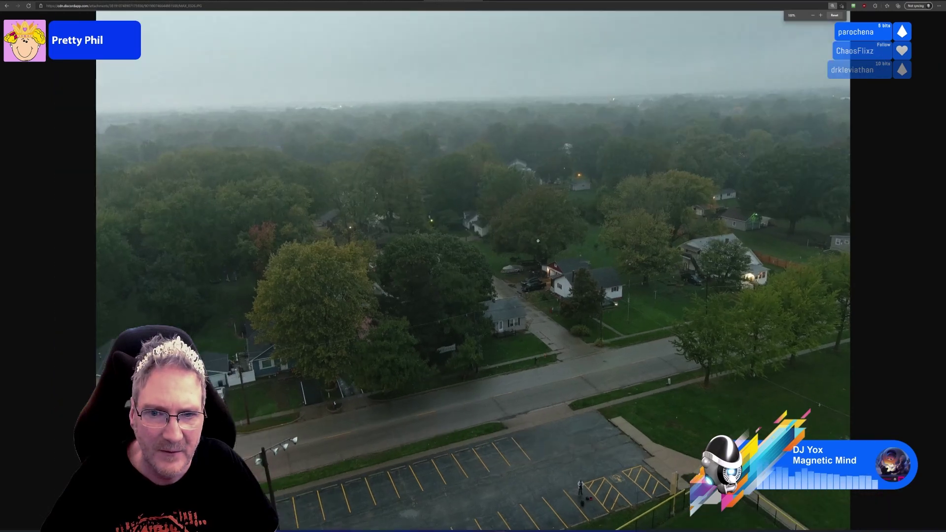